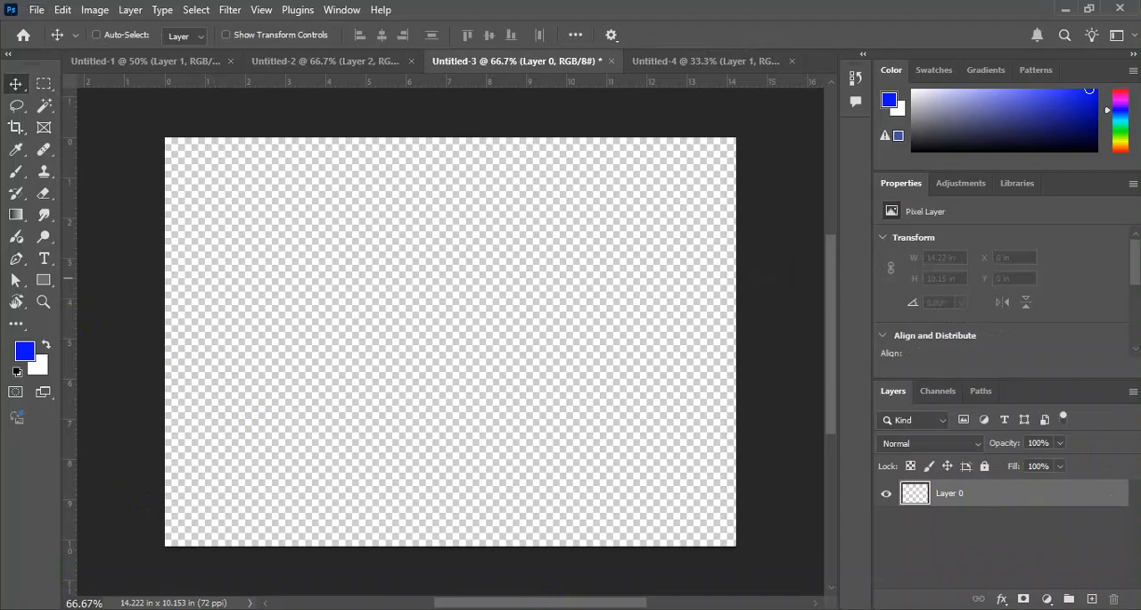
Fill the empty Layer 0 of Untitled-3 with the blue foreground color.
key("alt+BackSpace")
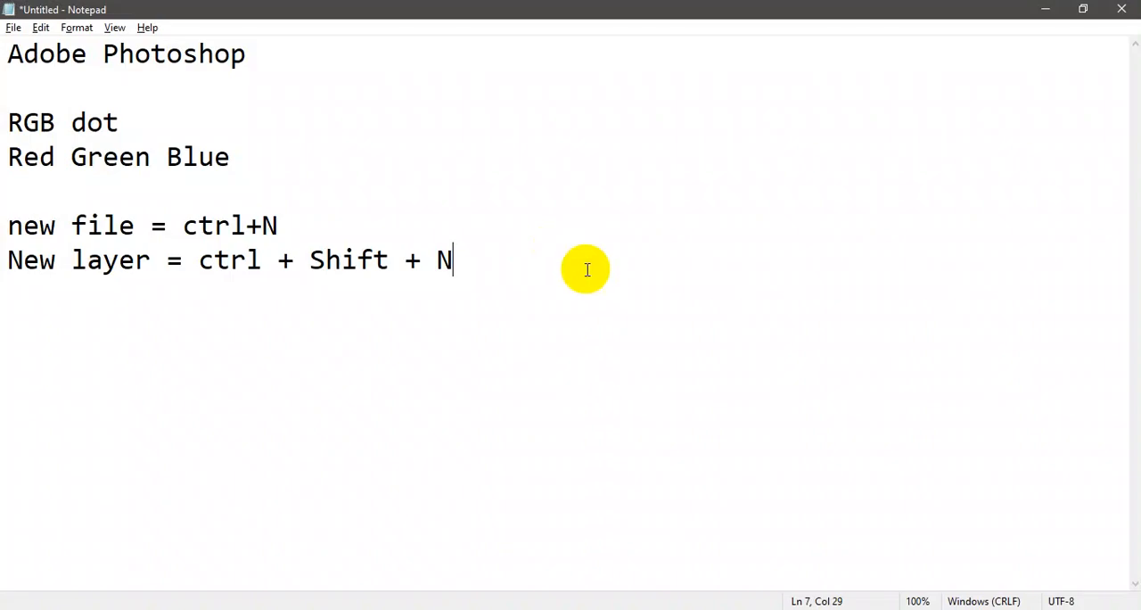
Switch to Notepad and replace all of the existing text with "Alt + Backspace".
key("ctrl+a")
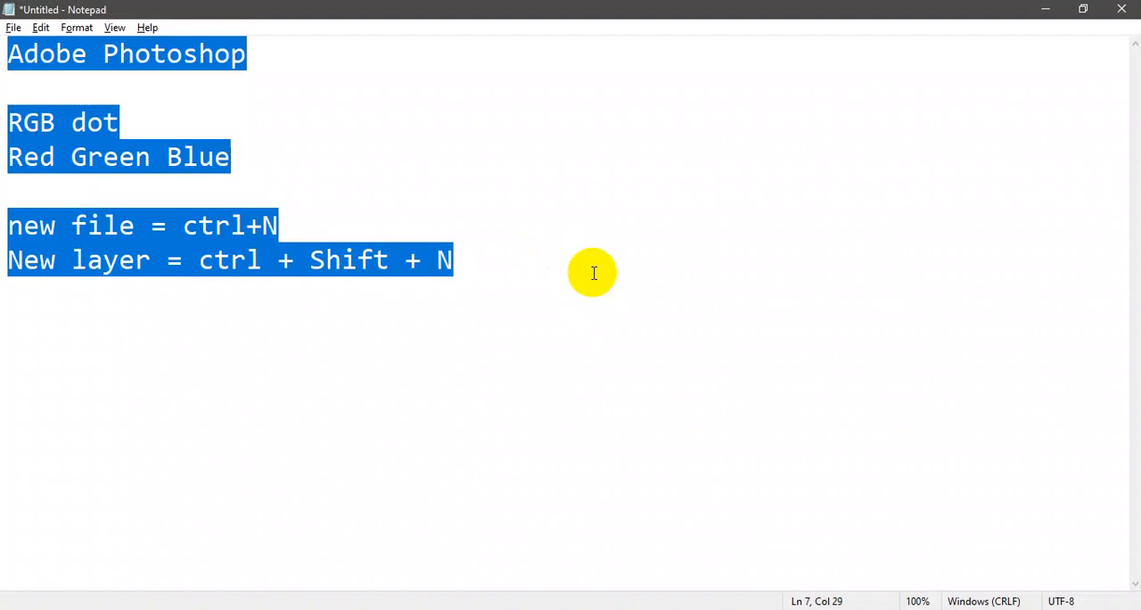
type("Alt ")
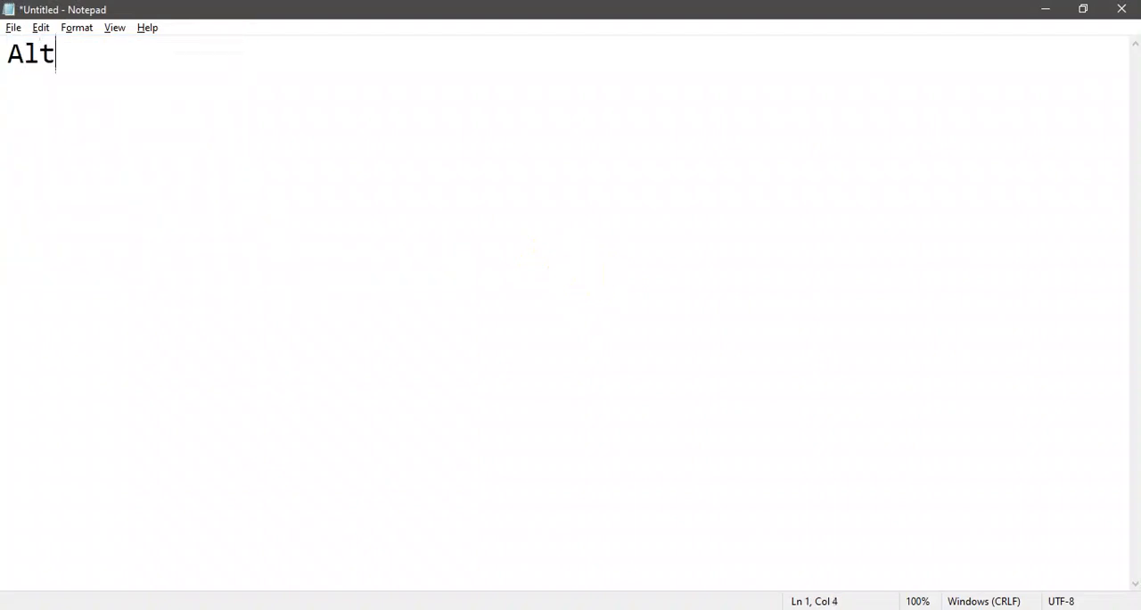
type("Backspace")
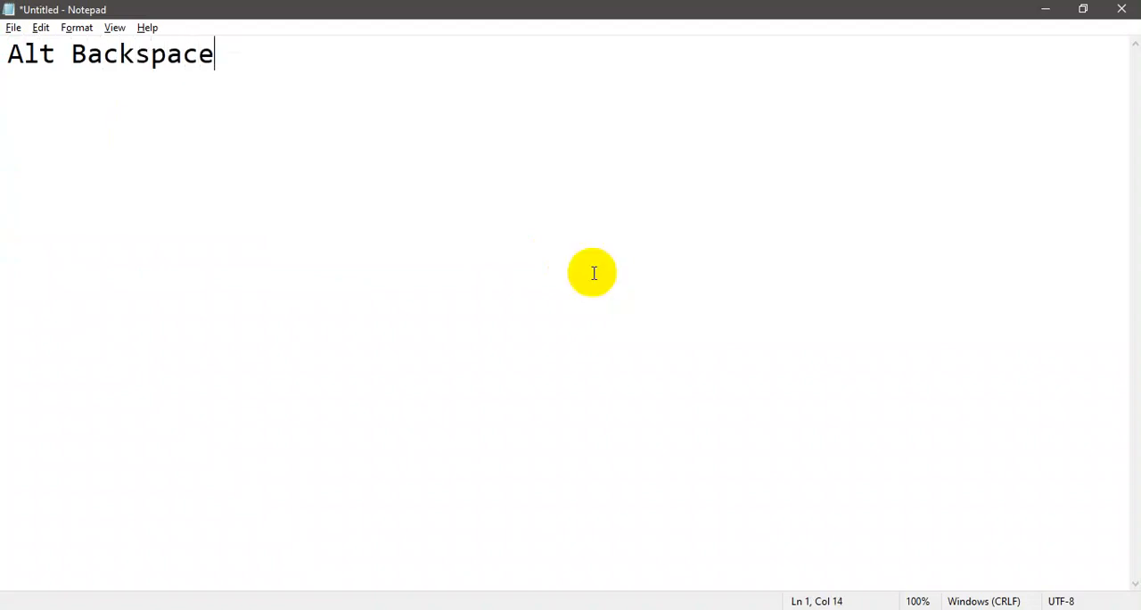
key("ctrl+Left")
type("+")
key("Right")
key("End")
Add a second line reading "Ctrl + Backspace", copying the word "Backspace" from the first line.
key("Return")
type("Ctrk")
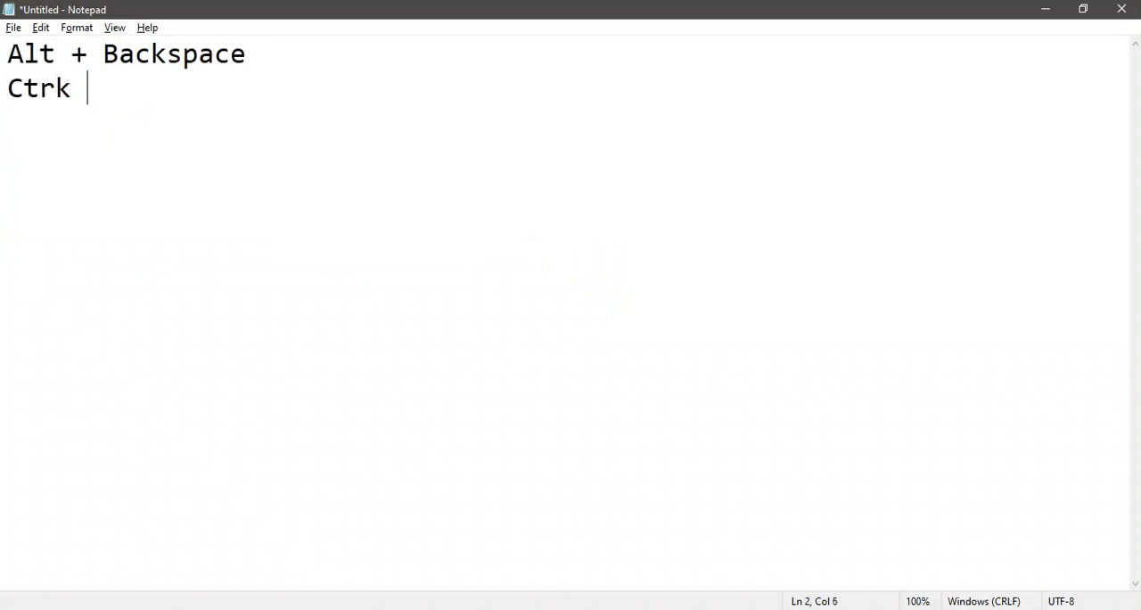
key("BackSpace")
key("BackSpace")
type("l +")
key("Up")
key("Left")
key("ctrl+shift+Right")
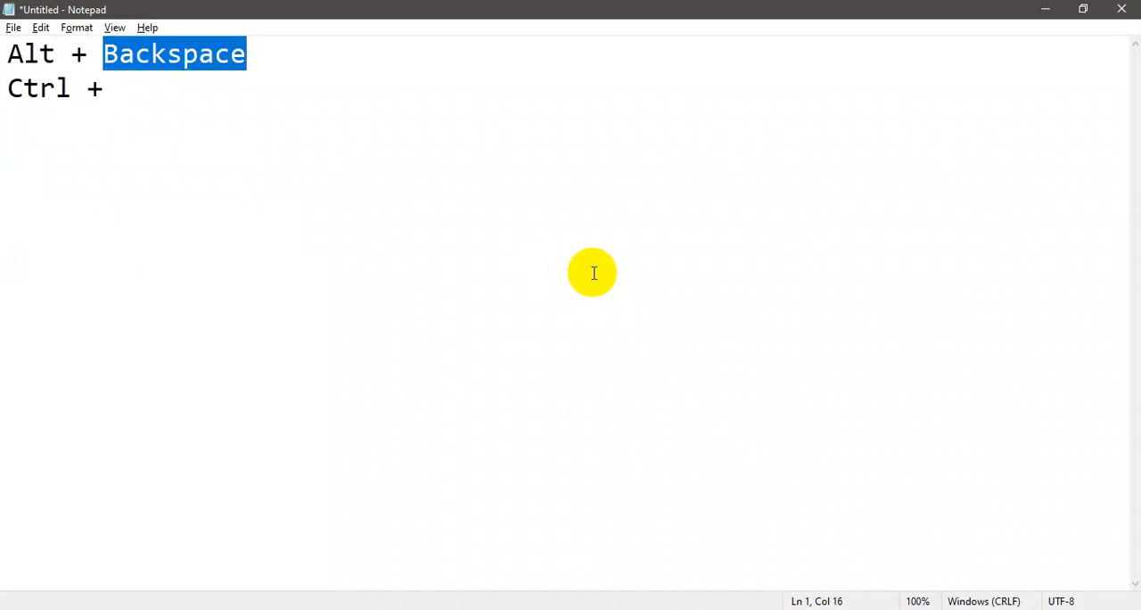
key("ctrl+c")
key("Down")
key("ctrl+v")
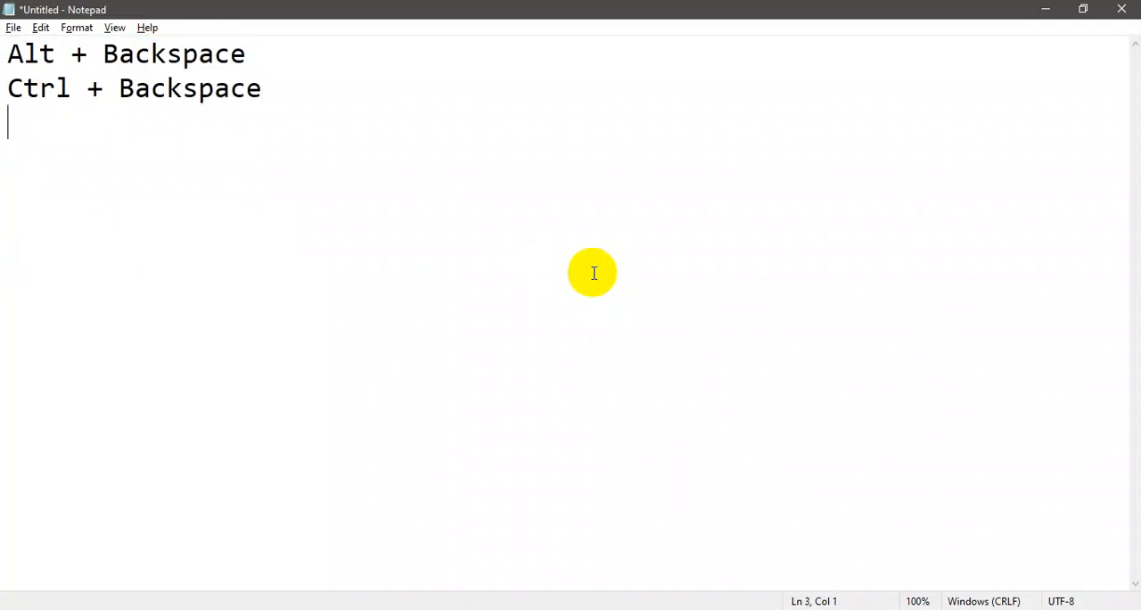
Add a third line reading "Shift + Backspace", reusing the copied word.
type("Shift ")
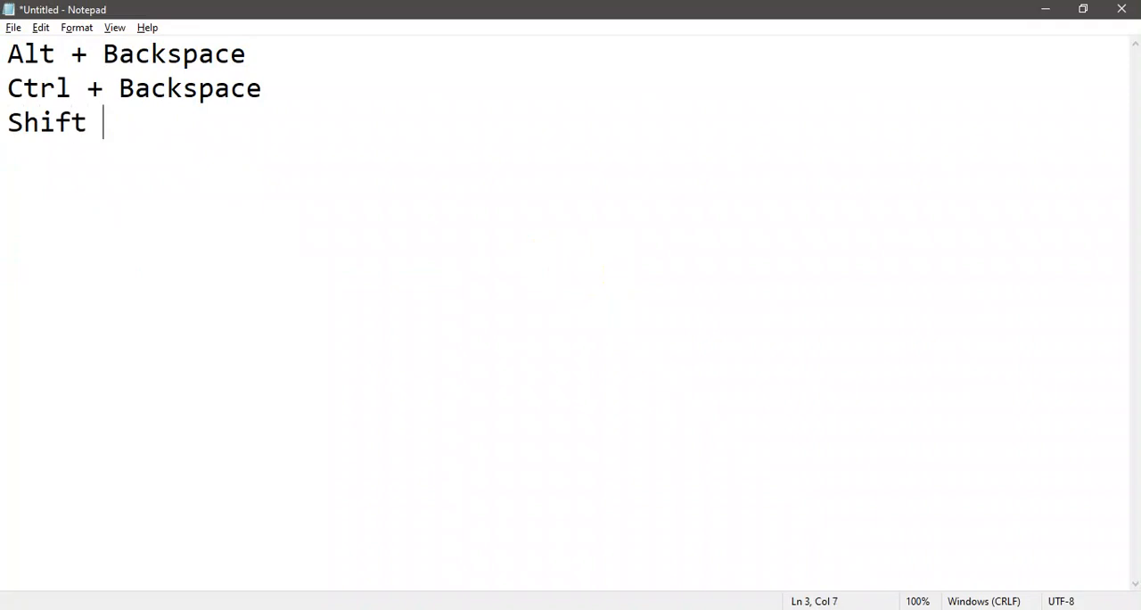
type("+")
key("ctrl+v")
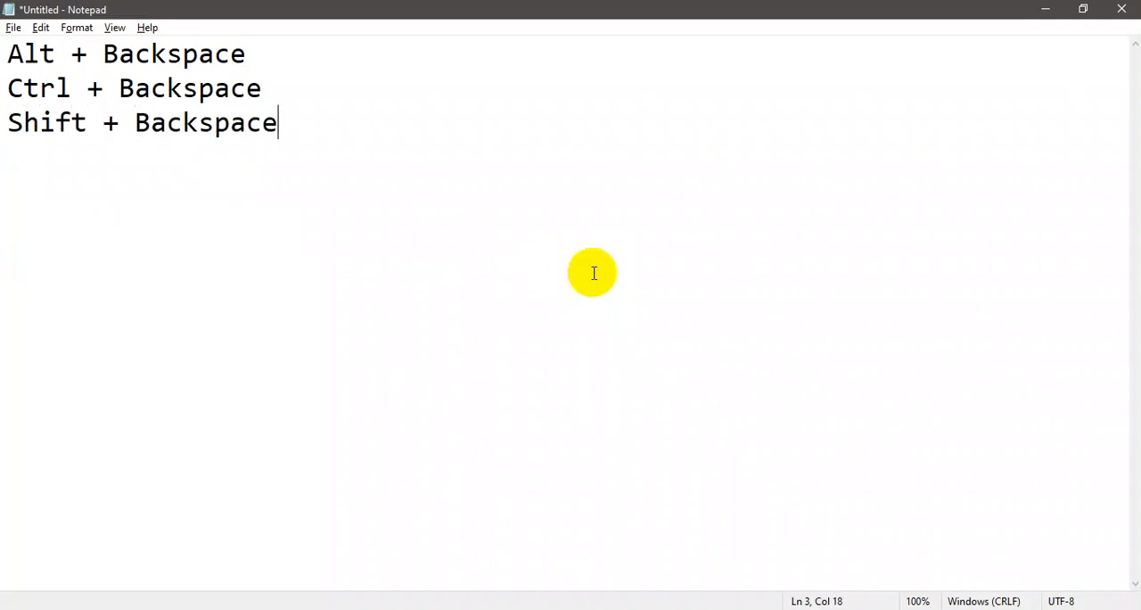
Append the description "= to fill forground color" to the Alt + Backspace line, spaced away from the shortcut.
key("Up")
type("Backspace\t\t=  to fill forgriy")
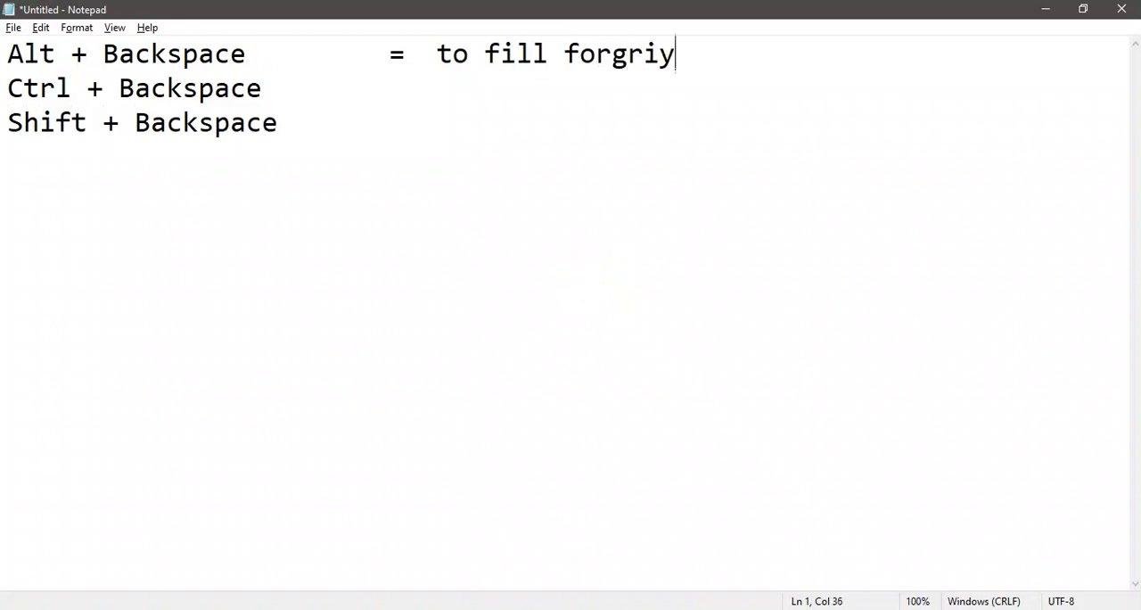
key("BackSpace")
key("BackSpace")
type("ound")
type(" col")
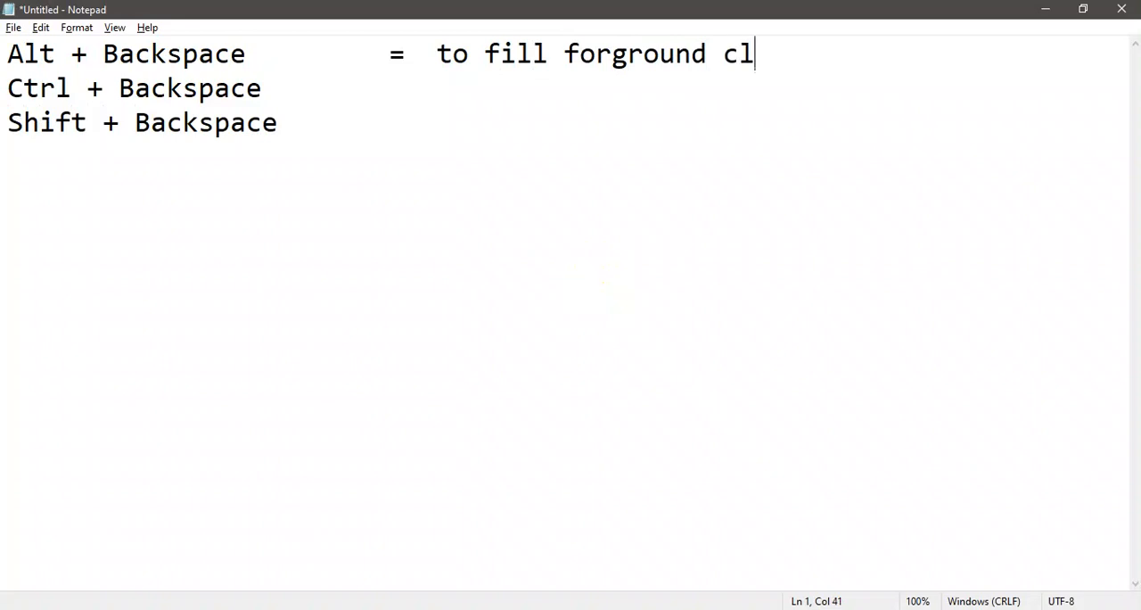
key("BackSpace")
type("olor")
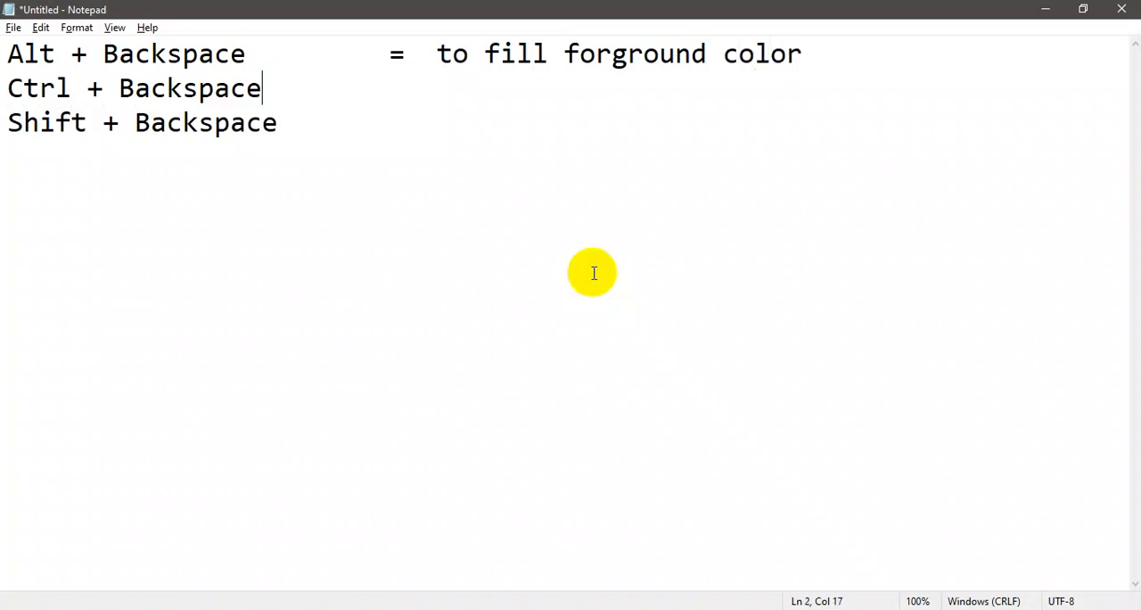
type("= T")
Append "= to fill background color" to the Ctrl + Backspace line, aligned with the description above.
key("BackSpace")
type("to fu")
key("BackSpace")
type("il")
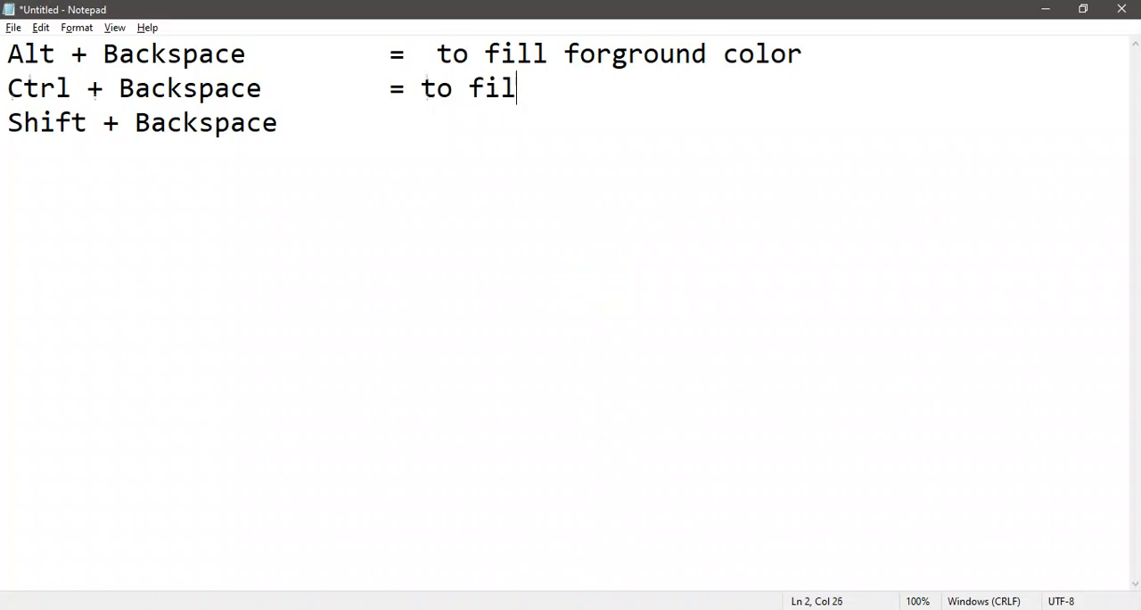
type("l backgr")
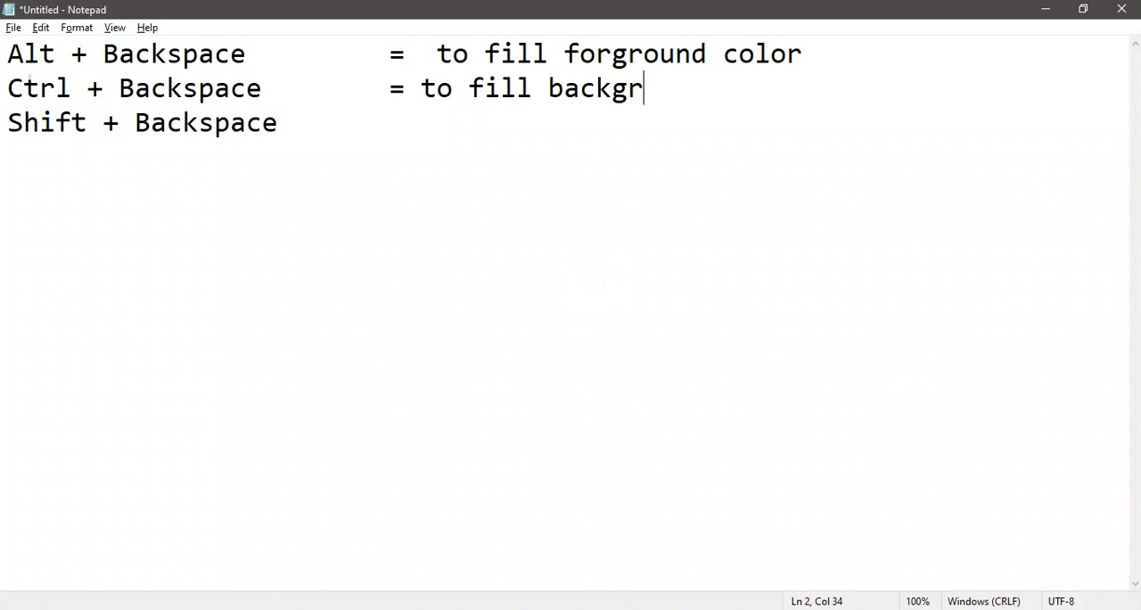
type("ound color")
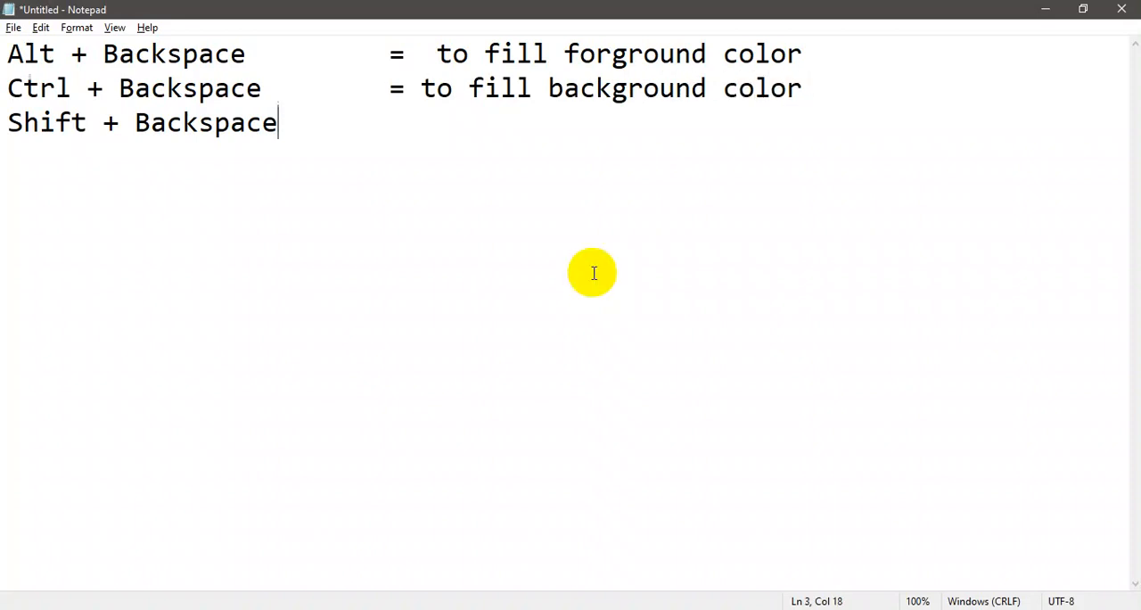
Append "= to run fill options" to the Shift + Backspace line, aligned with the other descriptions.
key("Tab")
type("= to run ")
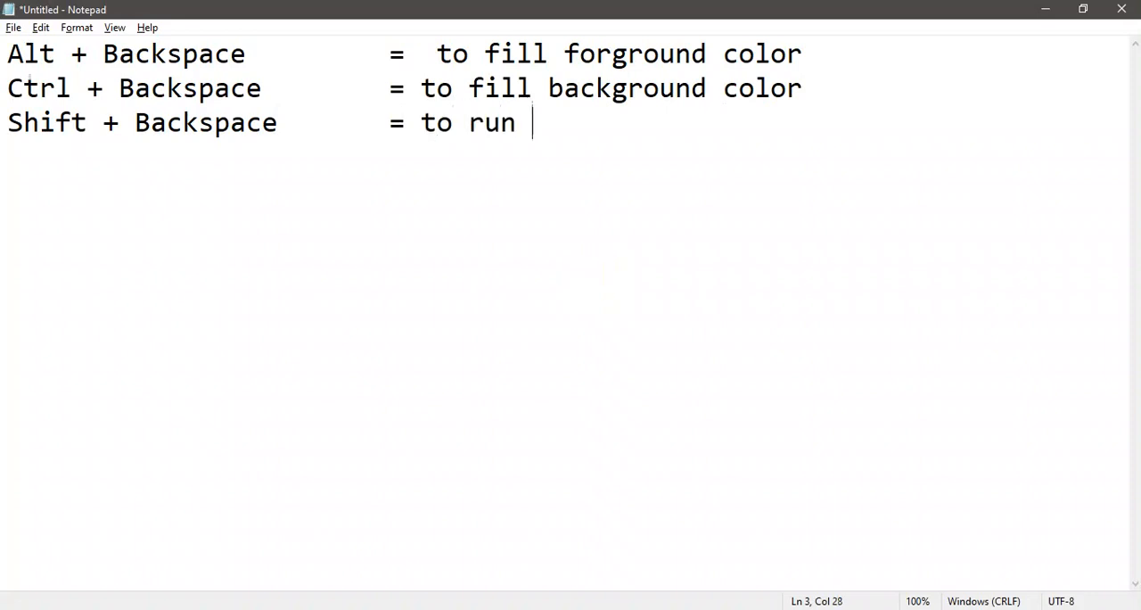
type("fill options")
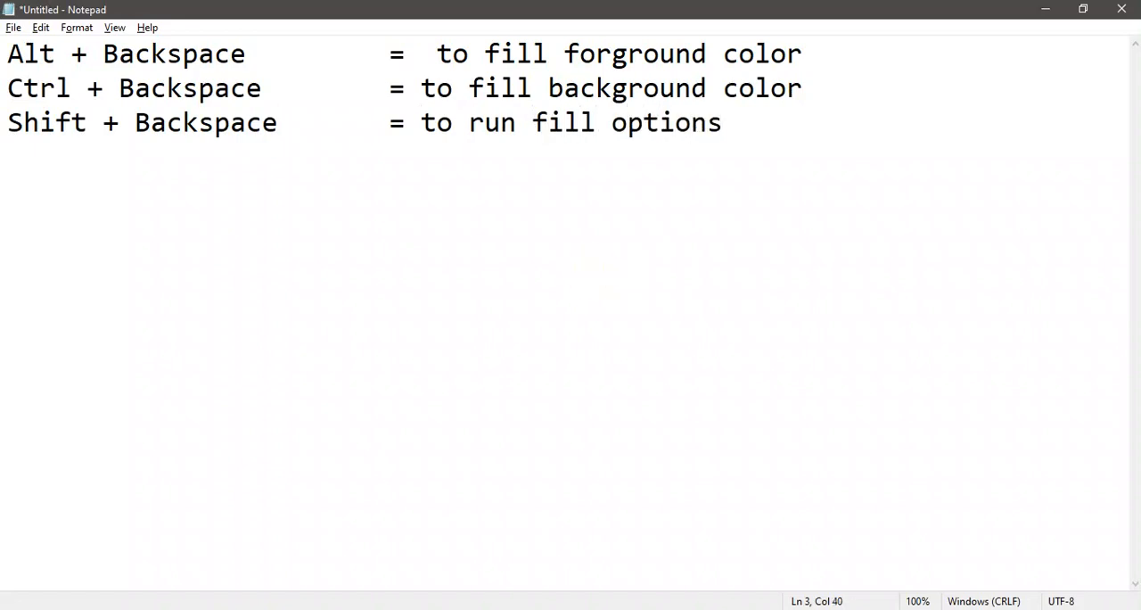
Insert the heading "Fill options" above the three shortcut lines, followed by a blank line.
key("ctrl+Left")
key("ctrl+Left")
key("ctrl+Left")
key("ctrl+Left")
key("ctrl+Left")
key("Up")
key("Up")
key("Return")
key("Up")
type("Fill options")
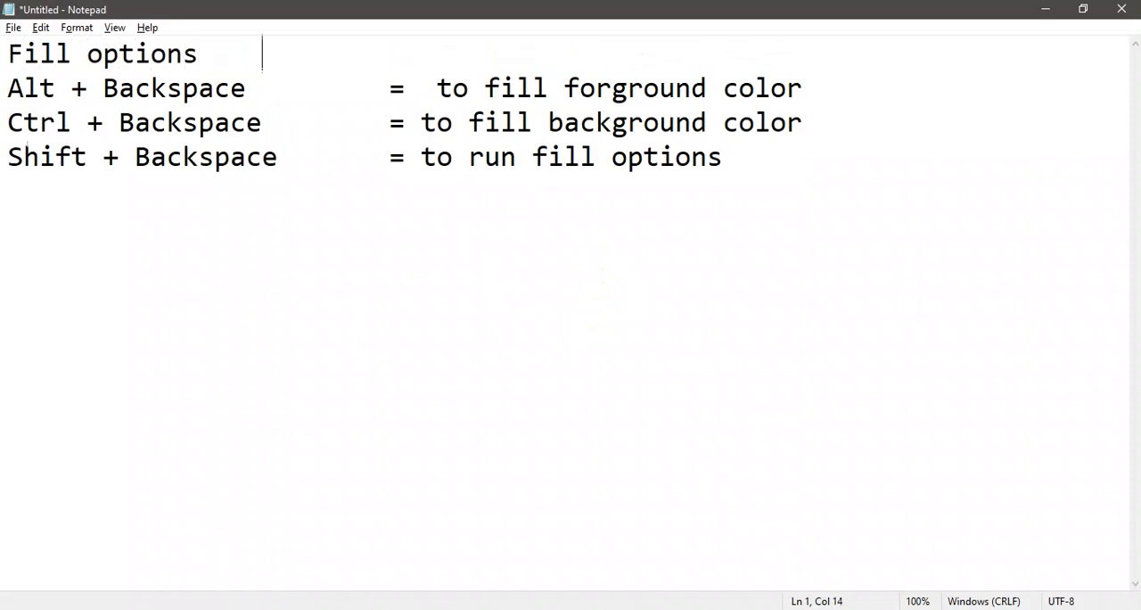
key("Return")
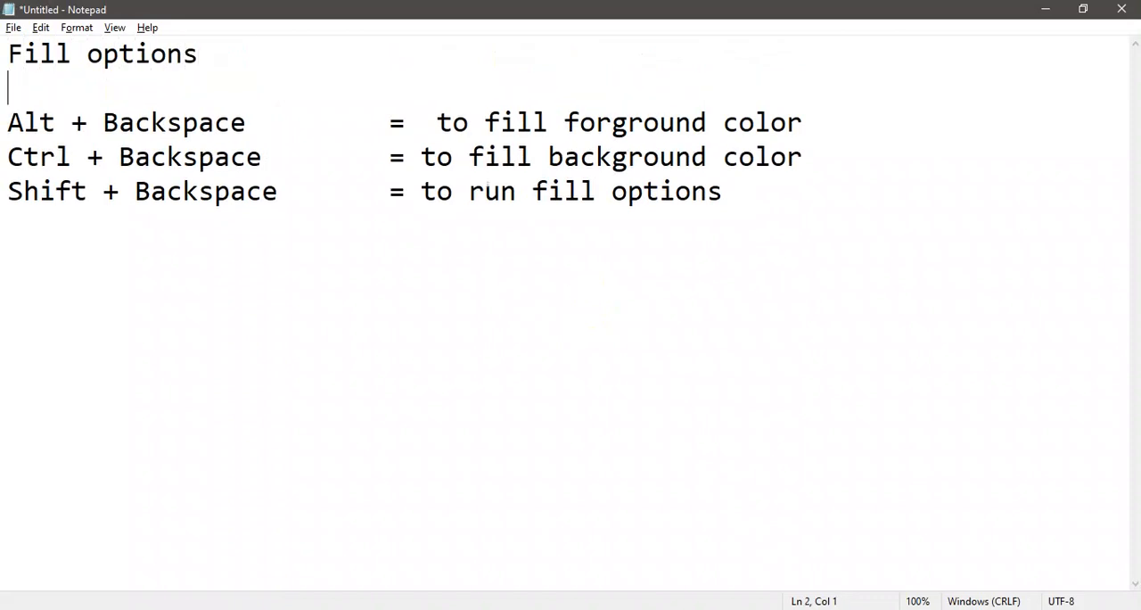
Switch to Photoshop, undo the blue fill, and try filling Layer 0 with the foreground and the background color, undoing each fill.
key("alt+Tab")
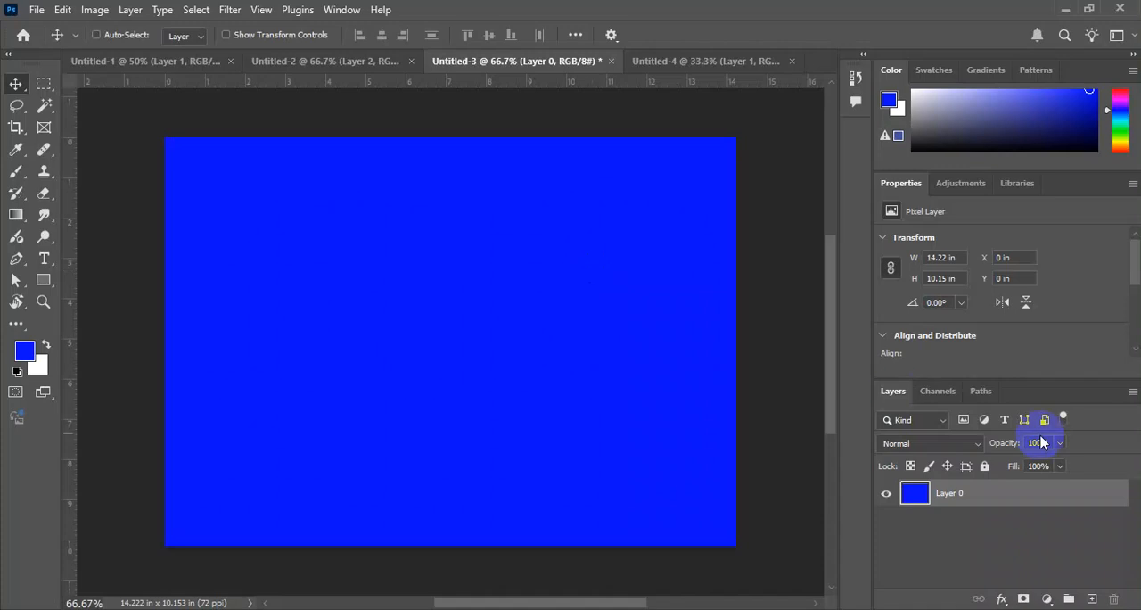
key("ctrl+z")
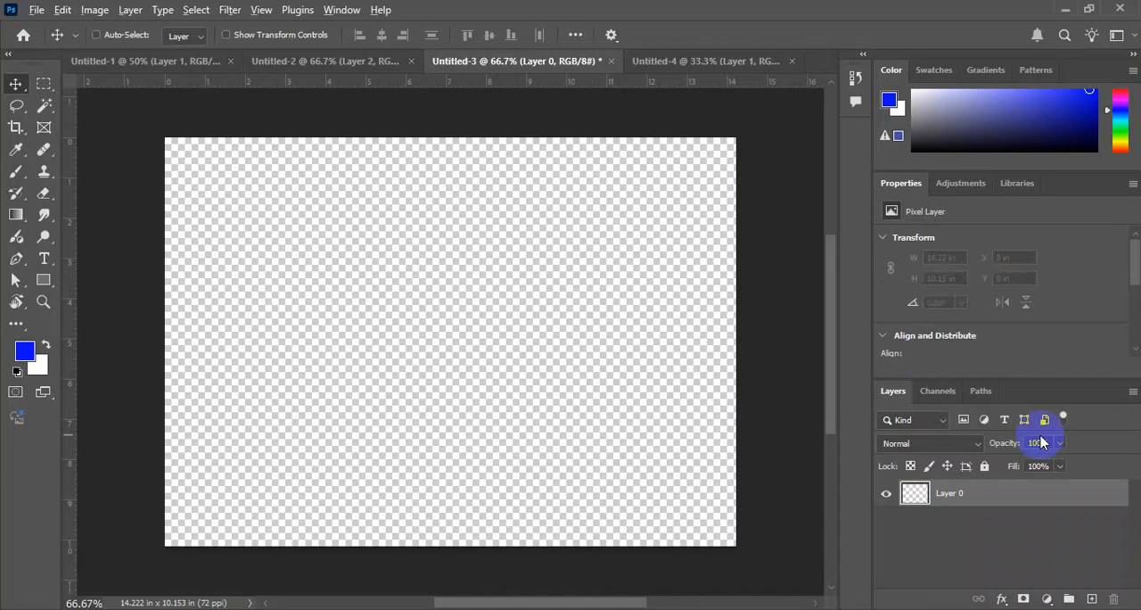
key("alt+BackSpace")
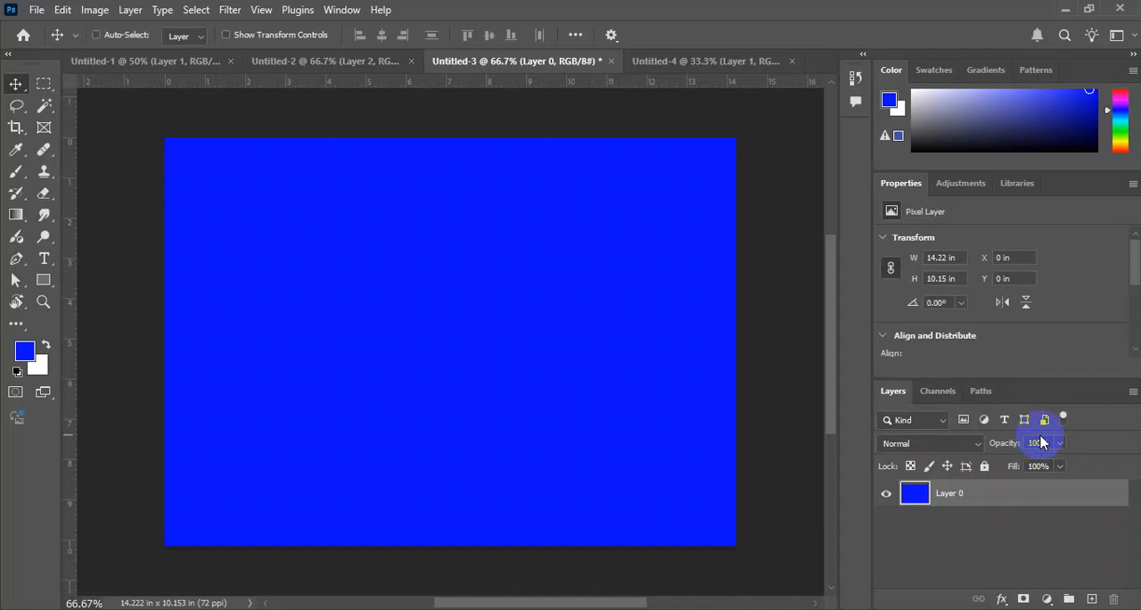
key("ctrl+z")
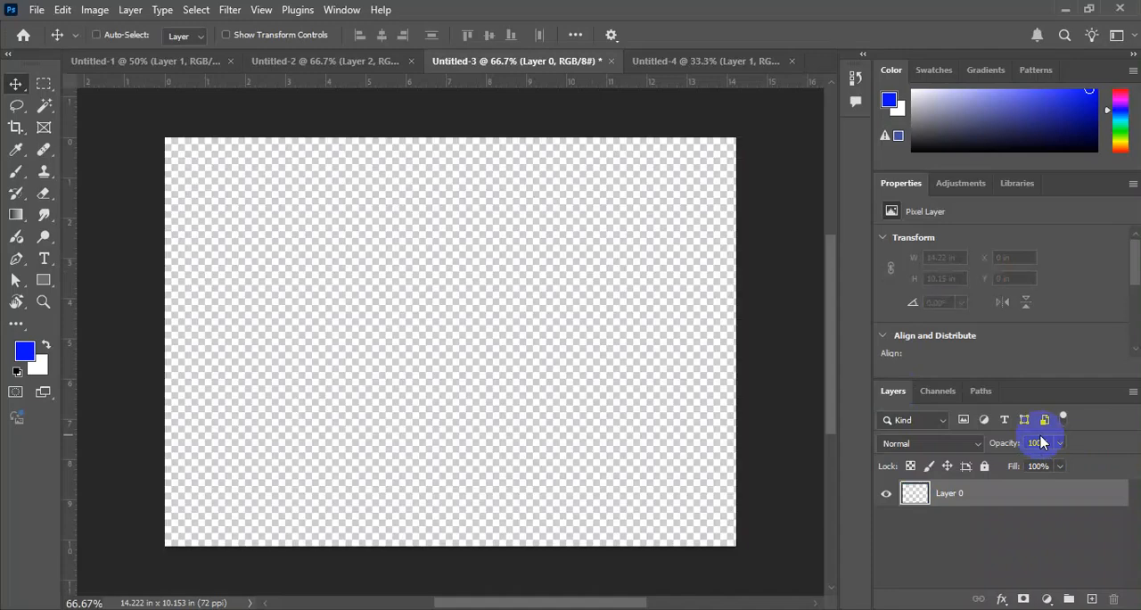
key("ctrl+BackSpace")
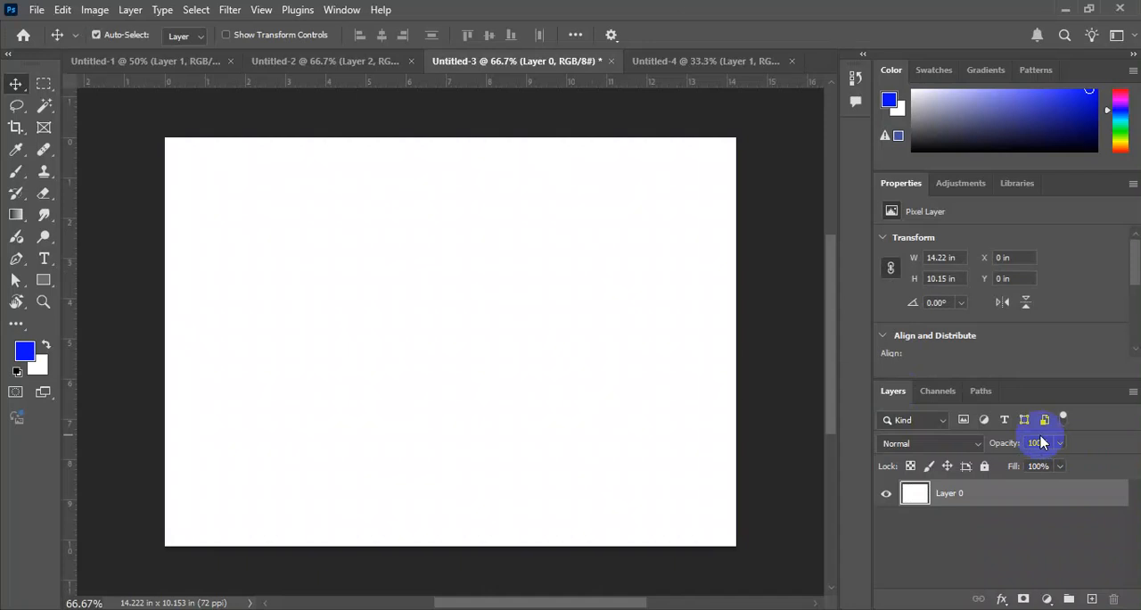
key("ctrl+z")
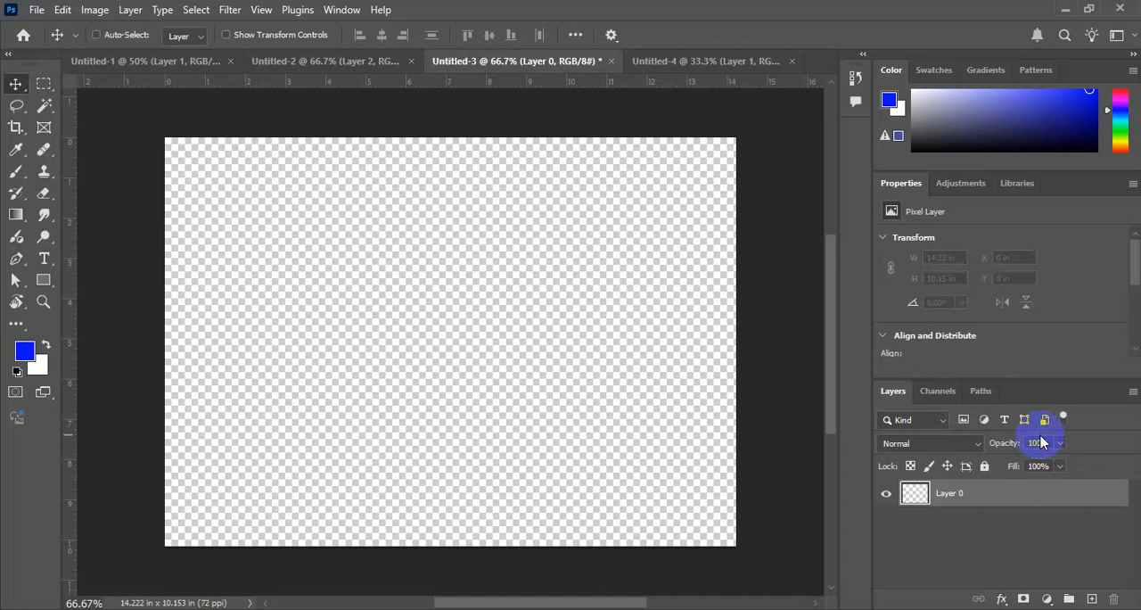
Try the Fill options for Layer 0 with the contents set to Color and red f20f0f, and cancel.
key("shift+BackSpace")
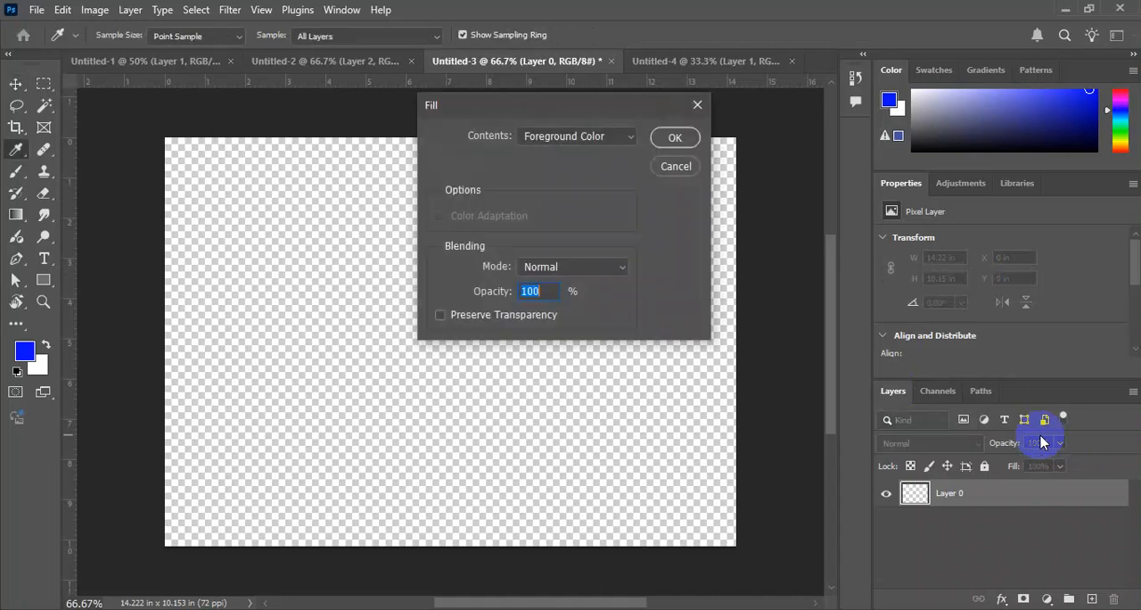
left_click(567, 136)
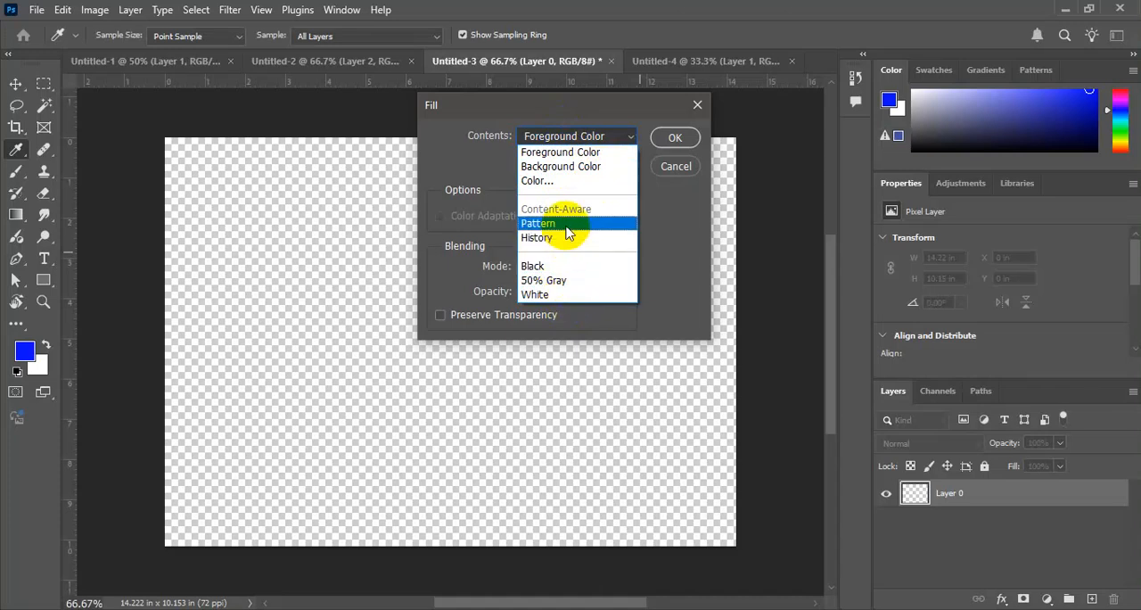
left_click(562, 180)
left_click(900, 322)
left_click(1079, 311)
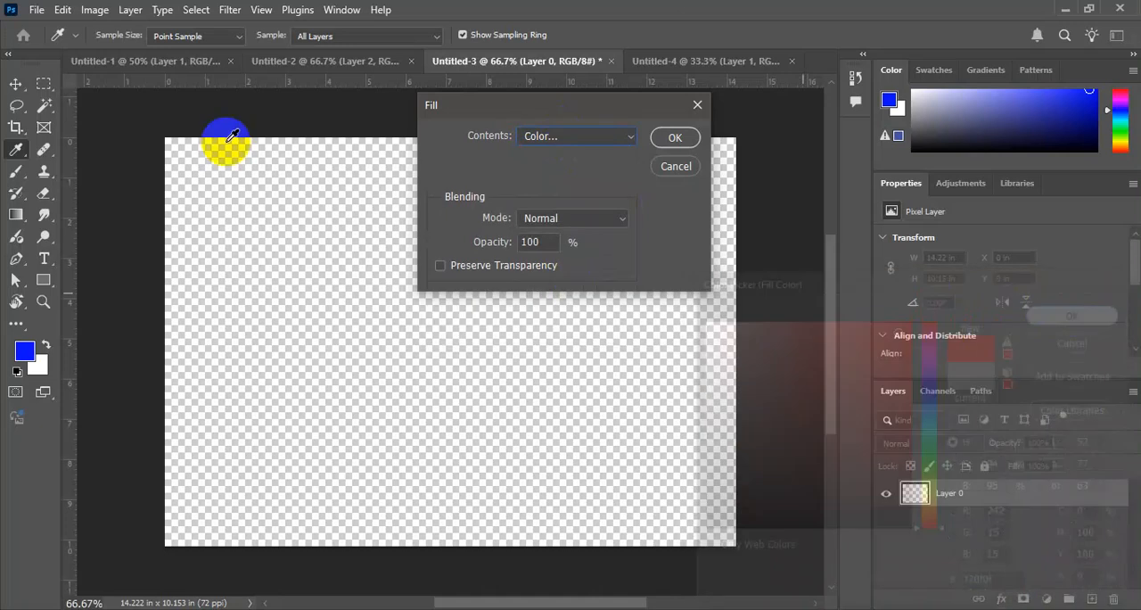
left_click(621, 138)
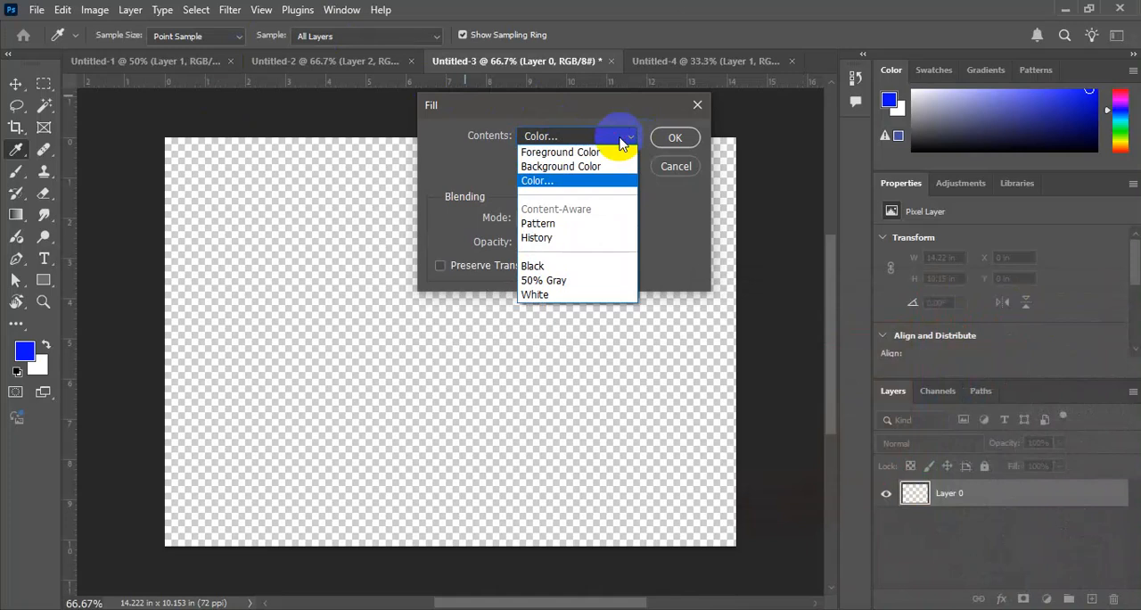
left_click(602, 212)
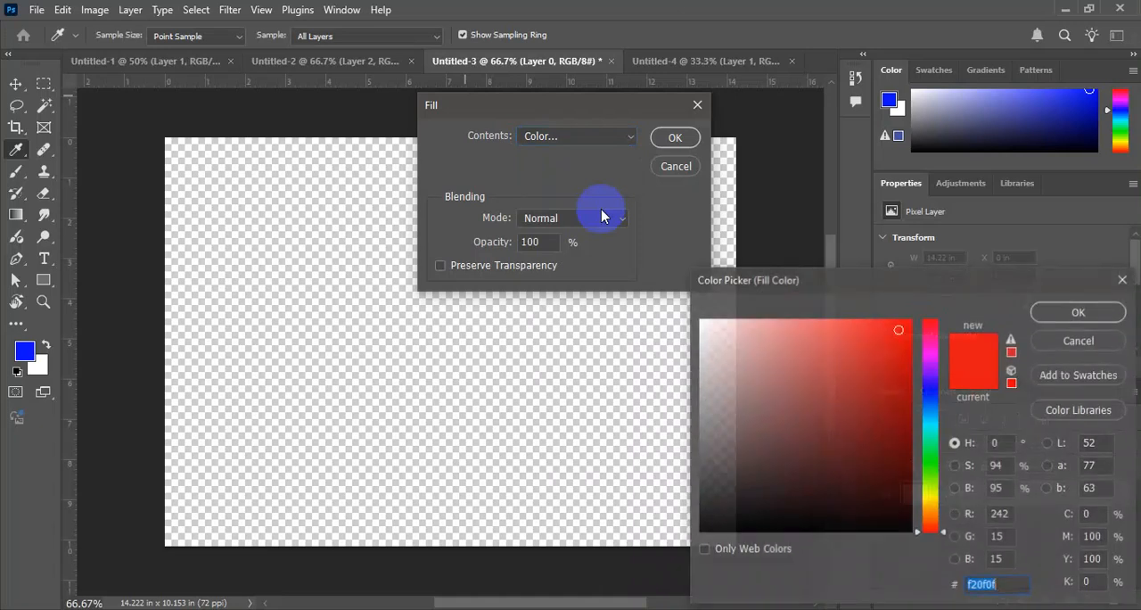
left_click(1093, 341)
Examine the photos in the Untitled-2 and Untitled-4 documents, zooming in and back out on each.
left_click(342, 59)
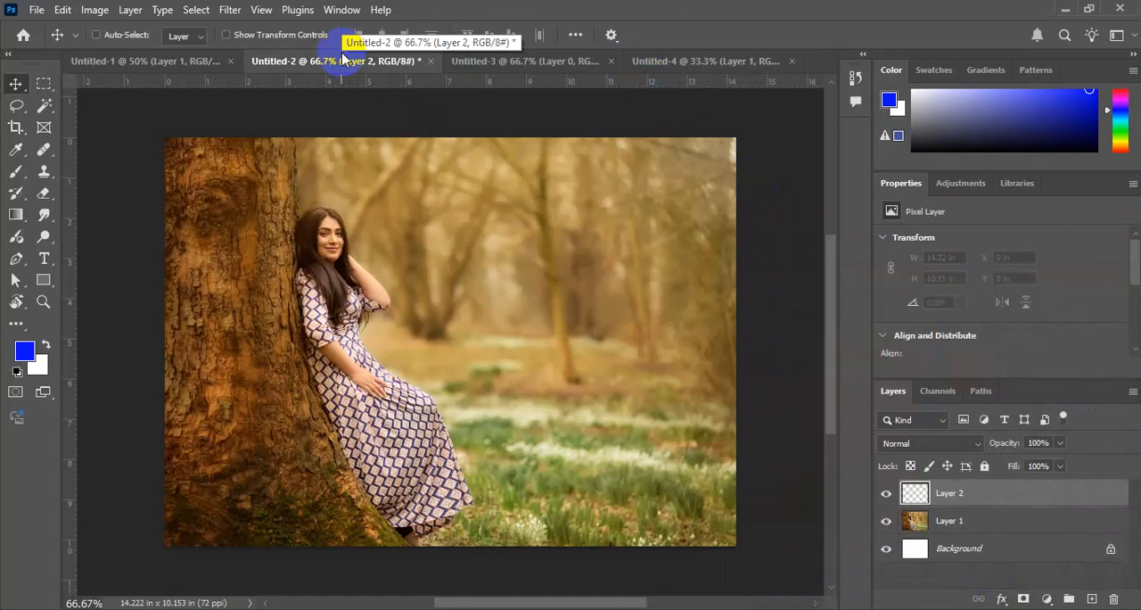
key("ctrl+plus")
key("ctrl+plus")
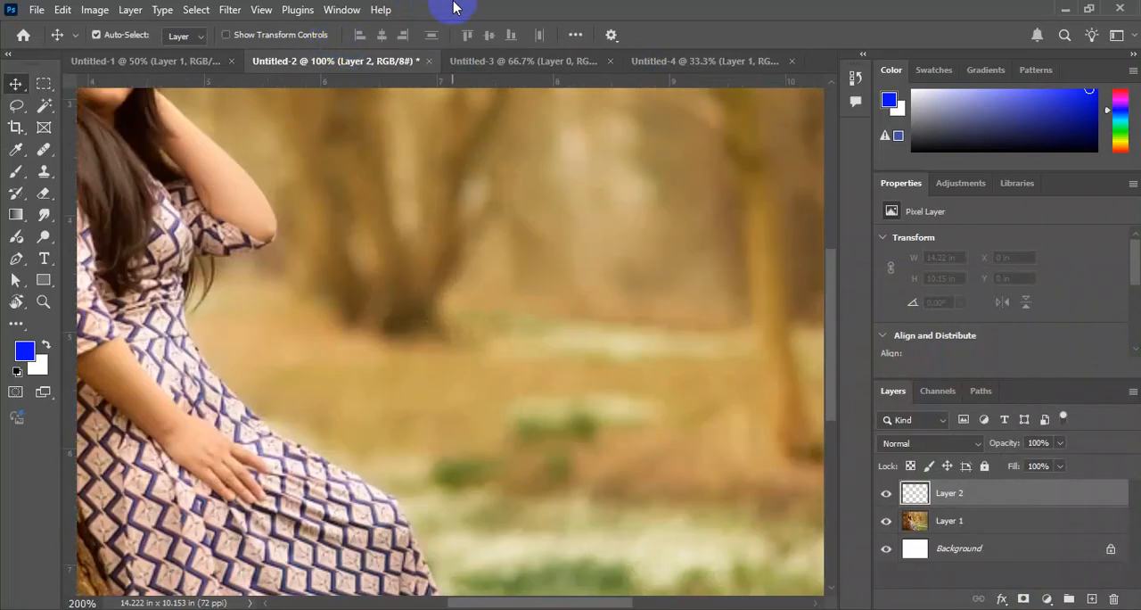
key("ctrl+minus")
key("ctrl+minus")
left_click(674, 63)
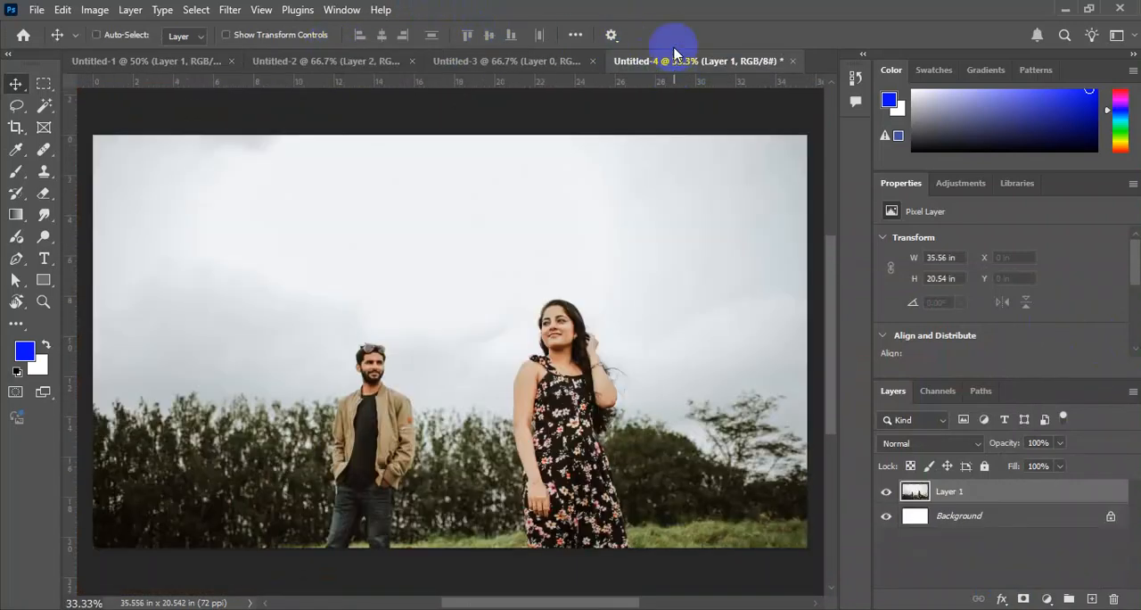
key("ctrl+plus")
key("ctrl+minus")
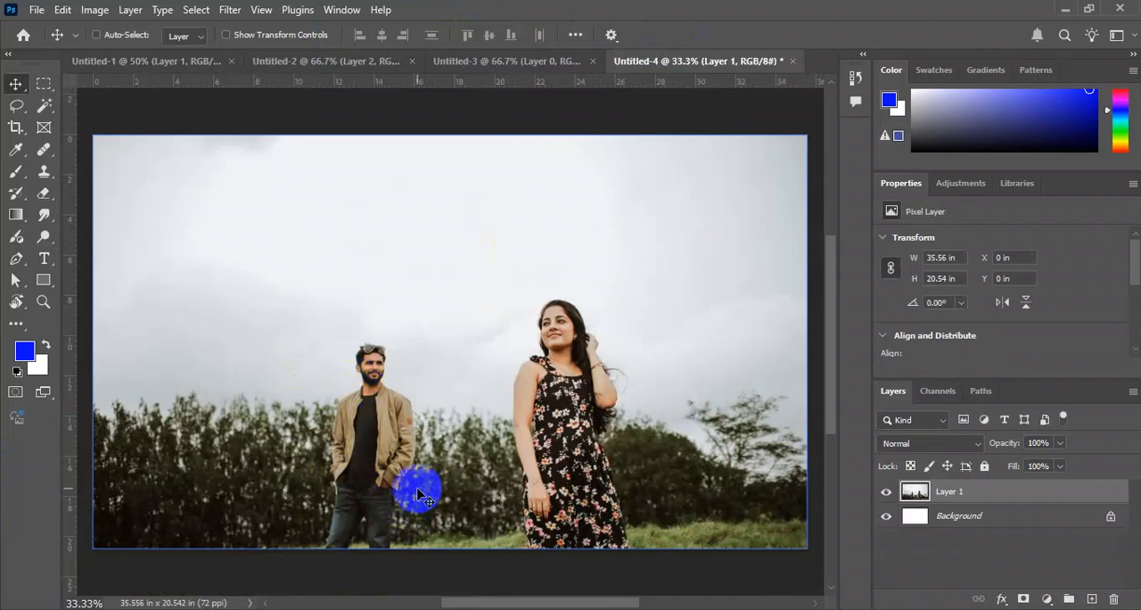
Switch to the Untitled-2 document and delete the empty Layer 2 above the photo.
left_click(344, 58)
left_click(308, 236, "ctrl")
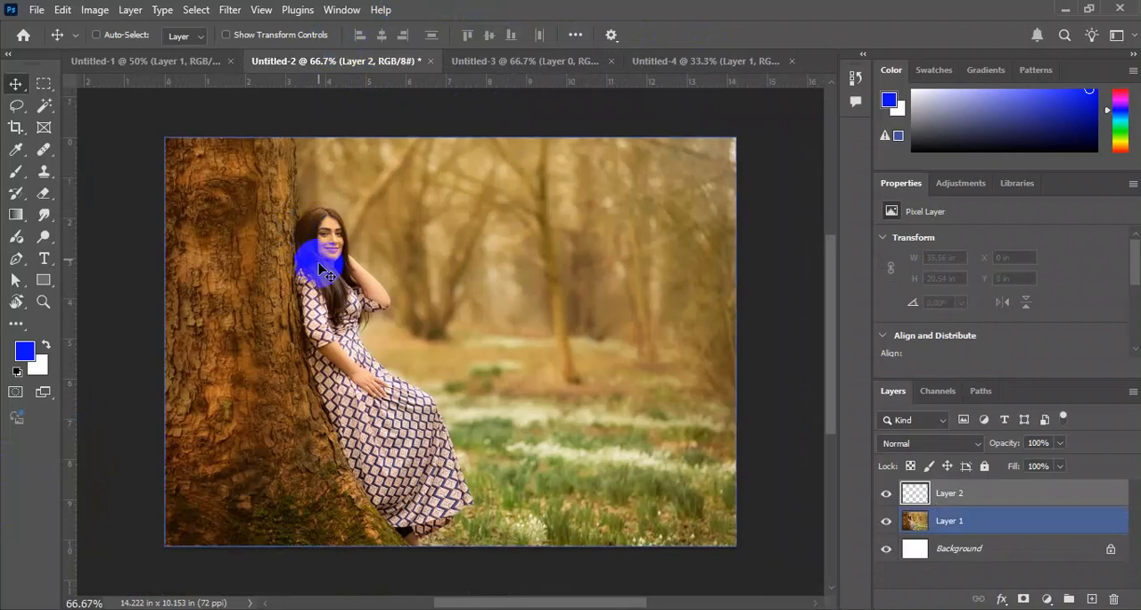
key("ctrl+plus")
key("Delete")
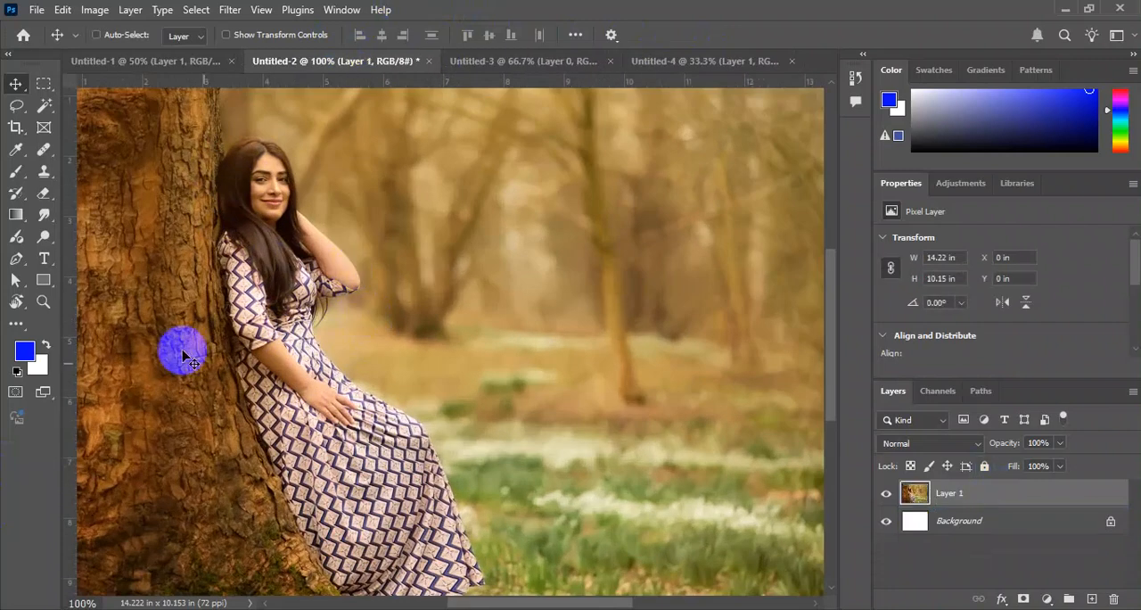
Try painting out the woman's head and upper body with the Spot Healing Brush at size 90, and undo the strokes.
left_click(40, 154)
left_click(202, 154)
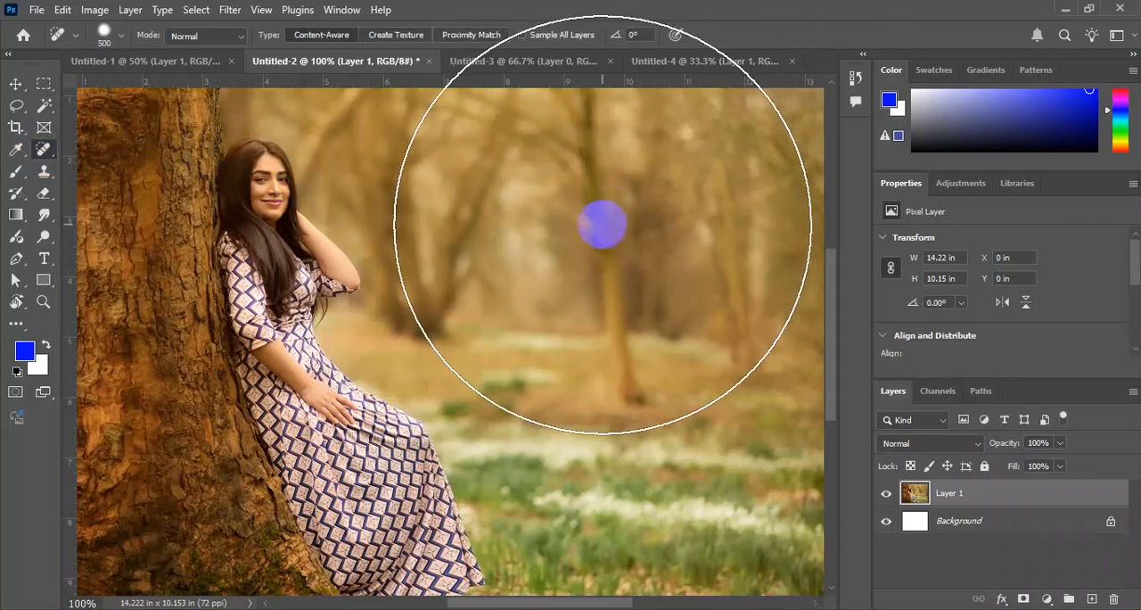
key("bracketleft")
key("bracketleft")
key("bracketleft")
key("bracketleft")
key("bracketleft")
key("bracketleft")
key("bracketleft")
key("bracketleft")
mouse_move(272, 143)
left_mouse_down()
mouse_move(259, 169)
mouse_move(263, 189)
mouse_move(297, 211)
mouse_move(233, 240)
mouse_move(307, 256)
mouse_move(265, 281)
mouse_move(334, 265)
left_mouse_up()
key("bracketleft")
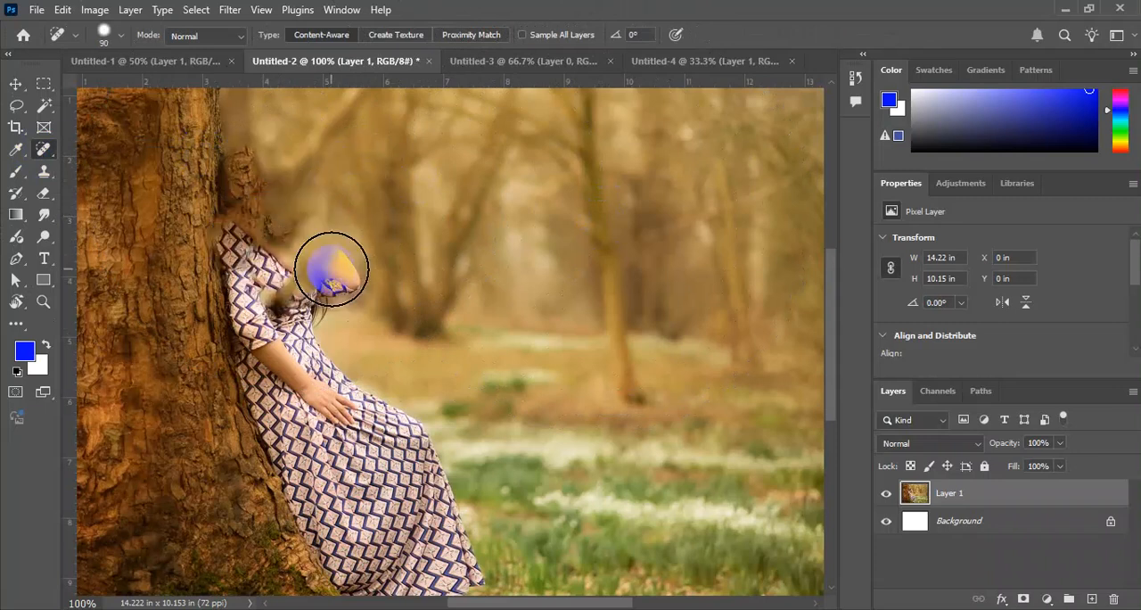
mouse_move(218, 331)
left_mouse_down()
mouse_move(319, 300)
mouse_move(193, 219)
left_mouse_up()
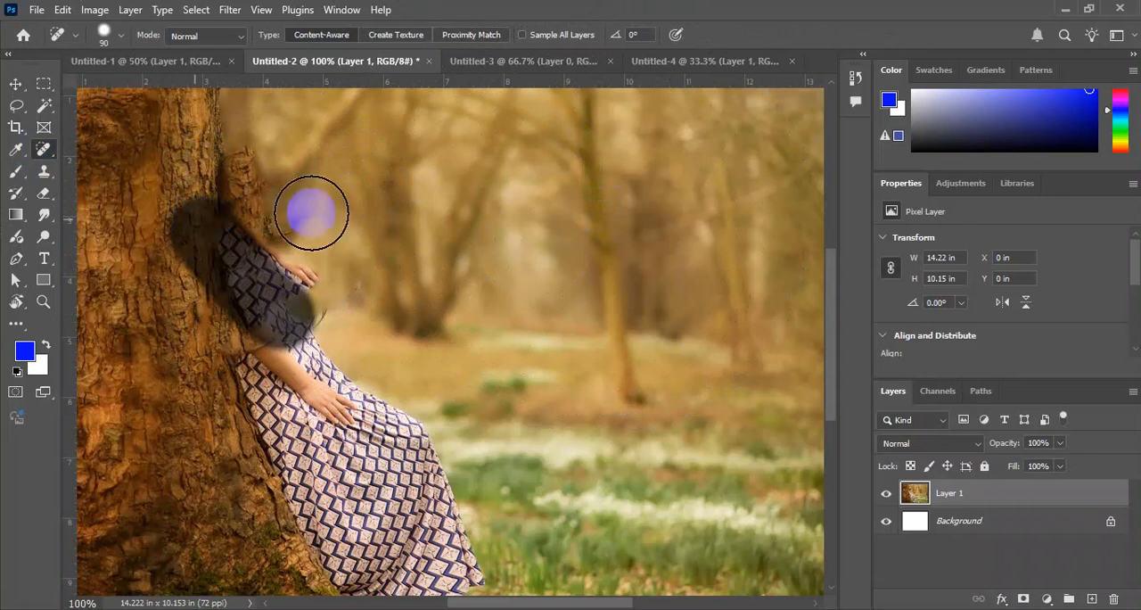
mouse_move(311, 280)
left_mouse_down()
mouse_move(267, 280)
mouse_move(223, 245)
left_mouse_up()
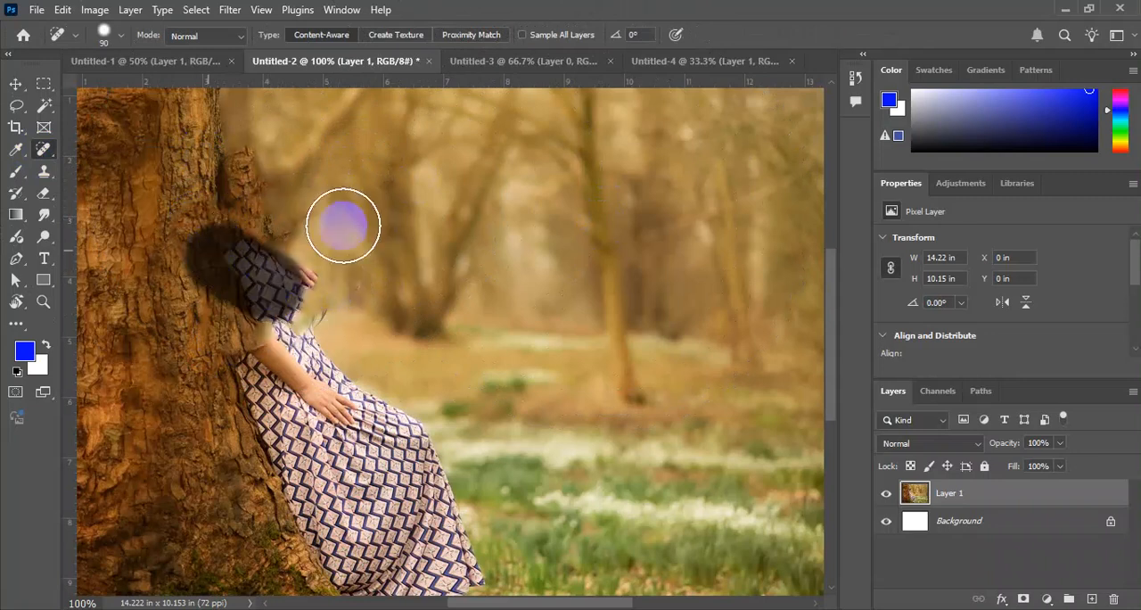
key("ctrl+z")
key("ctrl+z")
key("ctrl+z")
key("ctrl+z")
key("ctrl+z")
key("ctrl+z")
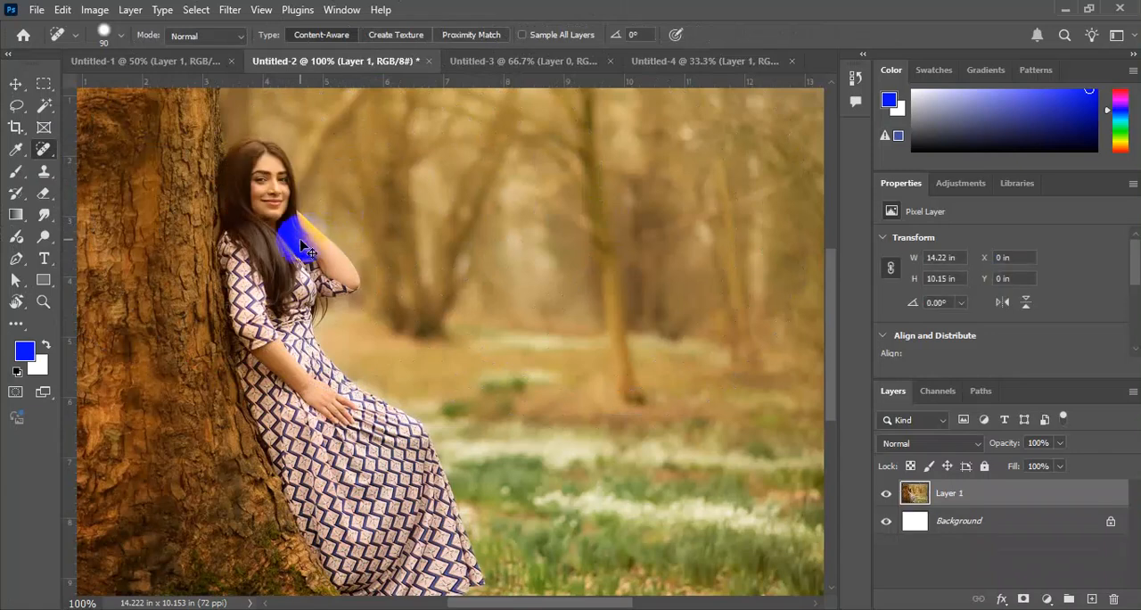
Try removing the woman by painting over her whole figure with the Remove Tool at size 100, and fit the photo to the view.
right_click(43, 149)
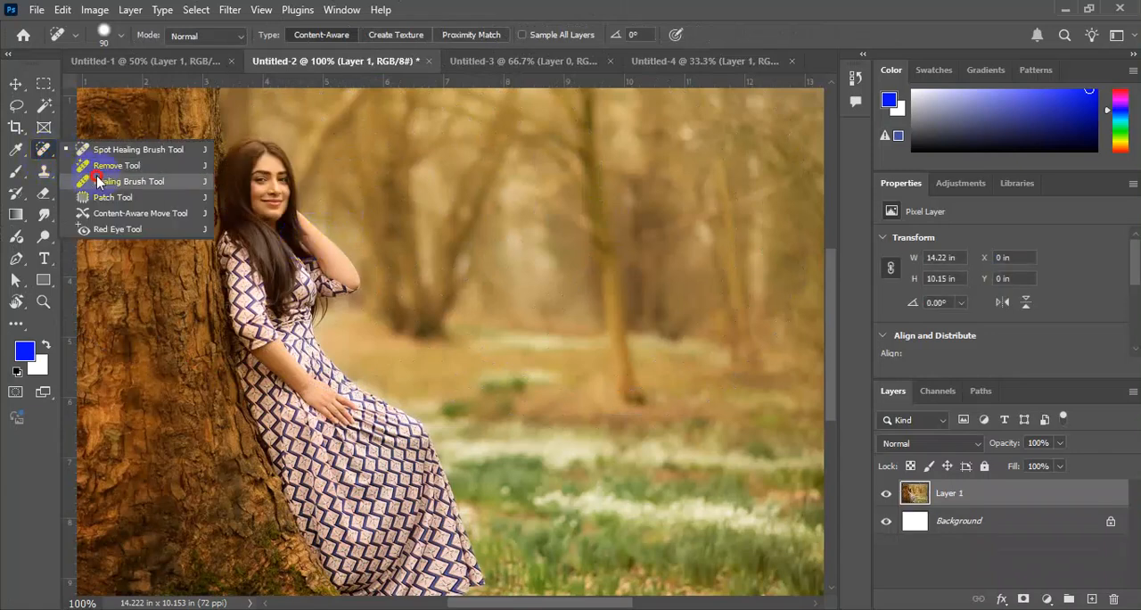
left_click(106, 167)
key("bracketright")
key("bracketright")
key("bracketright")
key("bracketright")
key("bracketright")
mouse_move(253, 163)
left_mouse_down()
mouse_move(322, 281)
mouse_move(269, 282)
mouse_move(252, 269)
mouse_move(277, 391)
mouse_move(244, 246)
mouse_move(290, 390)
mouse_move(392, 453)
mouse_move(438, 545)
mouse_move(427, 577)
mouse_move(394, 578)
mouse_move(356, 557)
mouse_move(304, 424)
mouse_move(299, 459)
mouse_move(287, 367)
left_mouse_up()
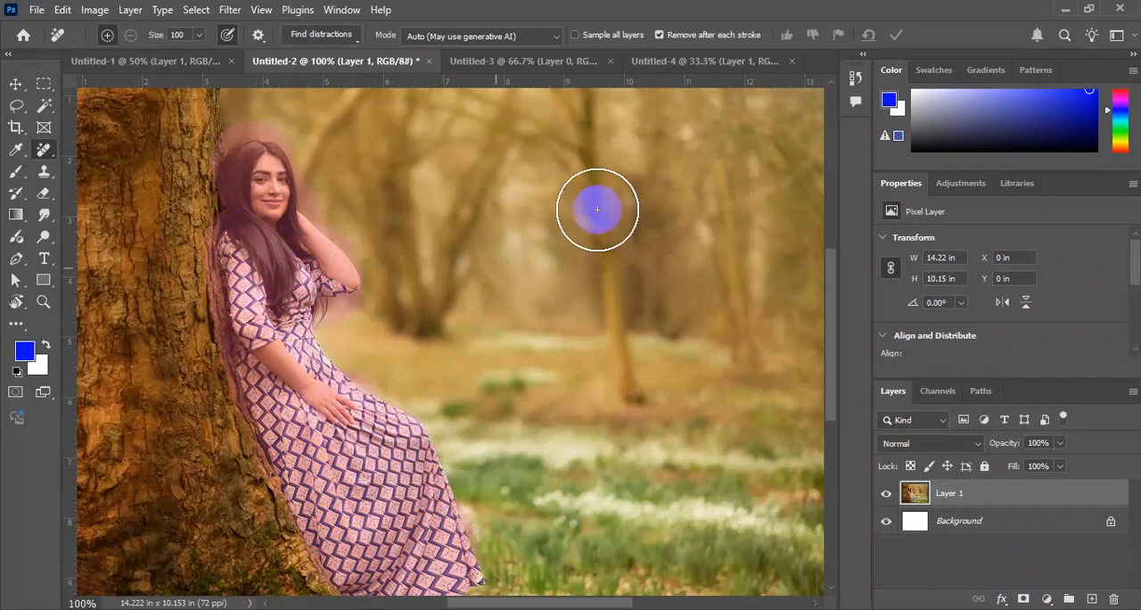
scroll(337, 249, "down", 3)
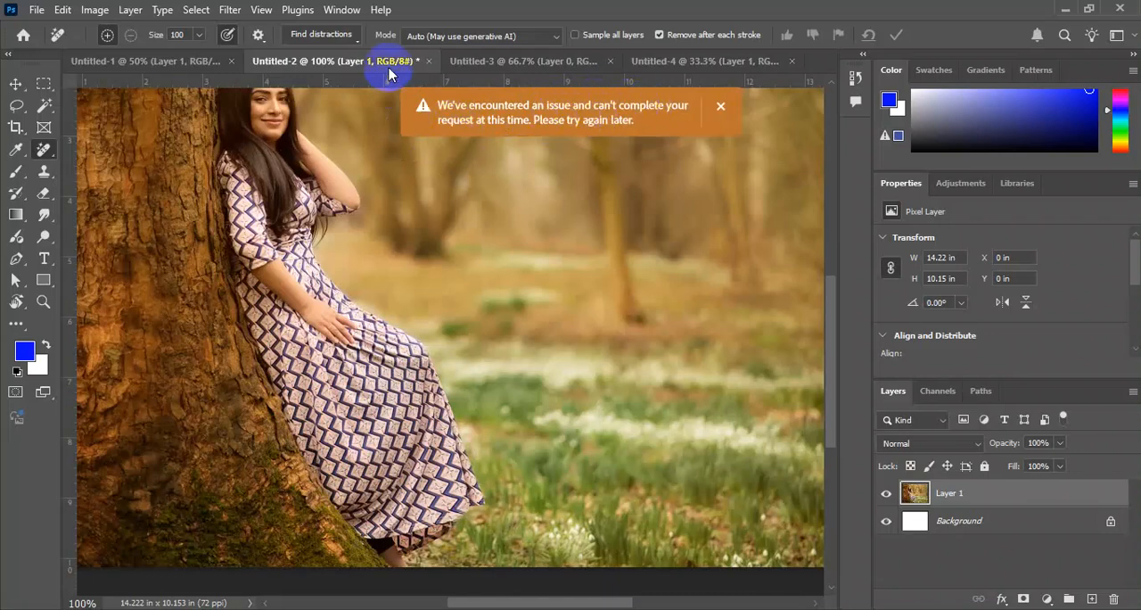
left_click(16, 84)
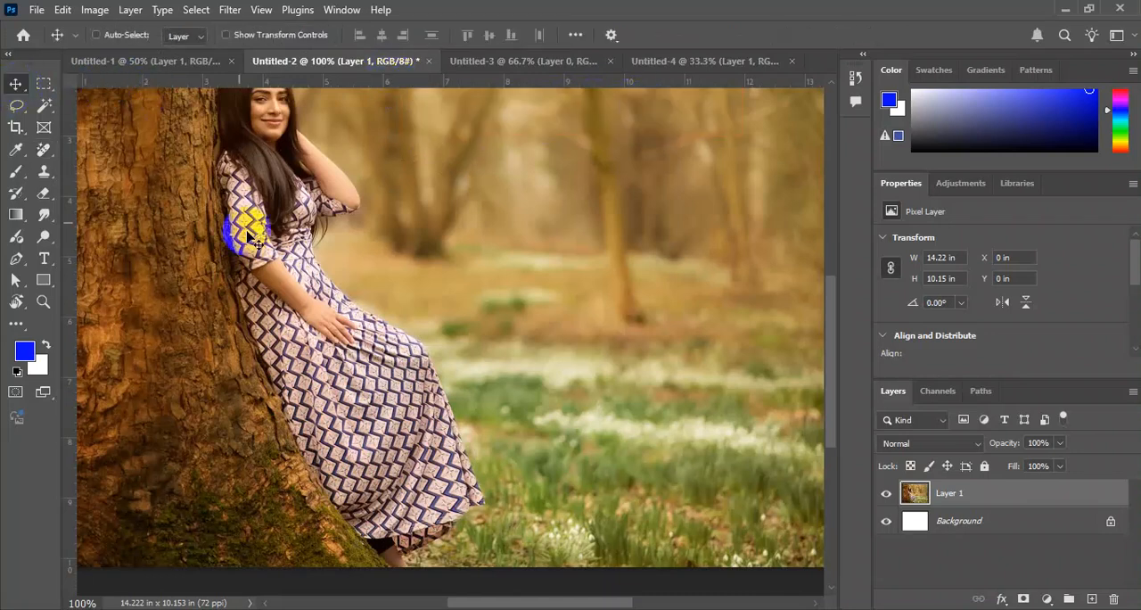
key("ctrl+0")
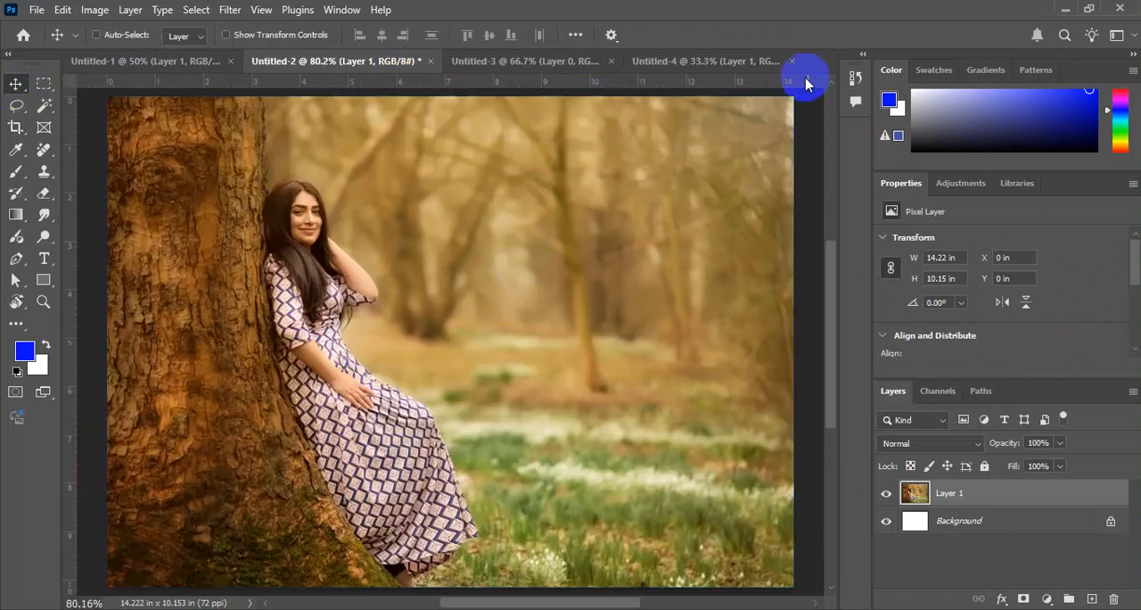
Switch to the Untitled-4 document and select the man with the Object Selection Tool in Rectangle mode.
left_click(675, 68)
left_click(270, 173)
mouse_move(270, 173)
left_mouse_down()
mouse_move(306, 407)
mouse_move(441, 262)
mouse_move(362, 339)
mouse_move(385, 338)
left_mouse_up()
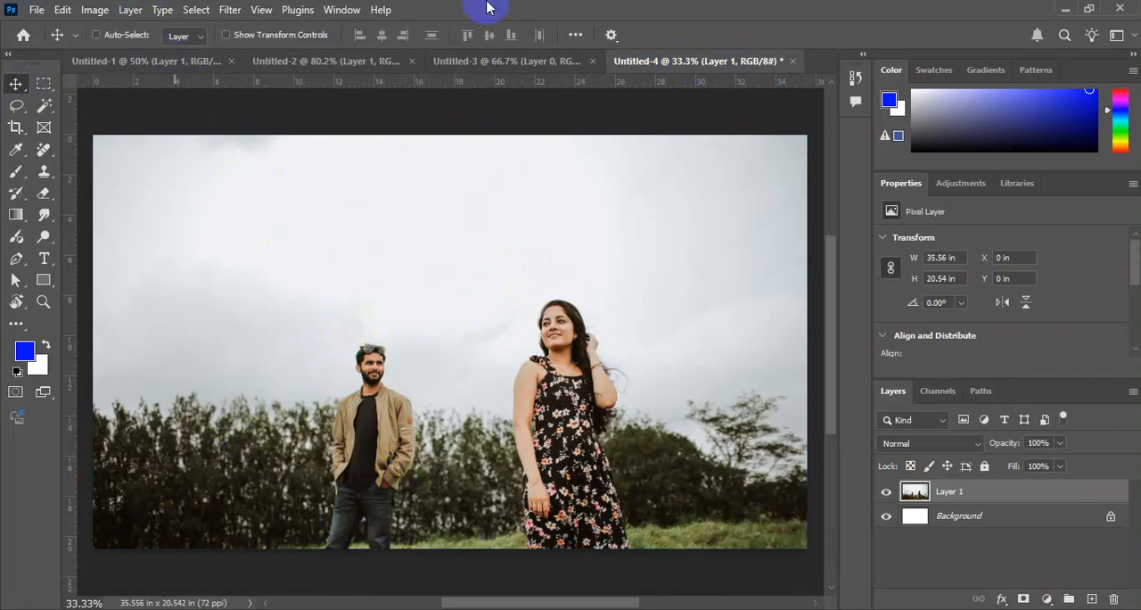
left_click(45, 109)
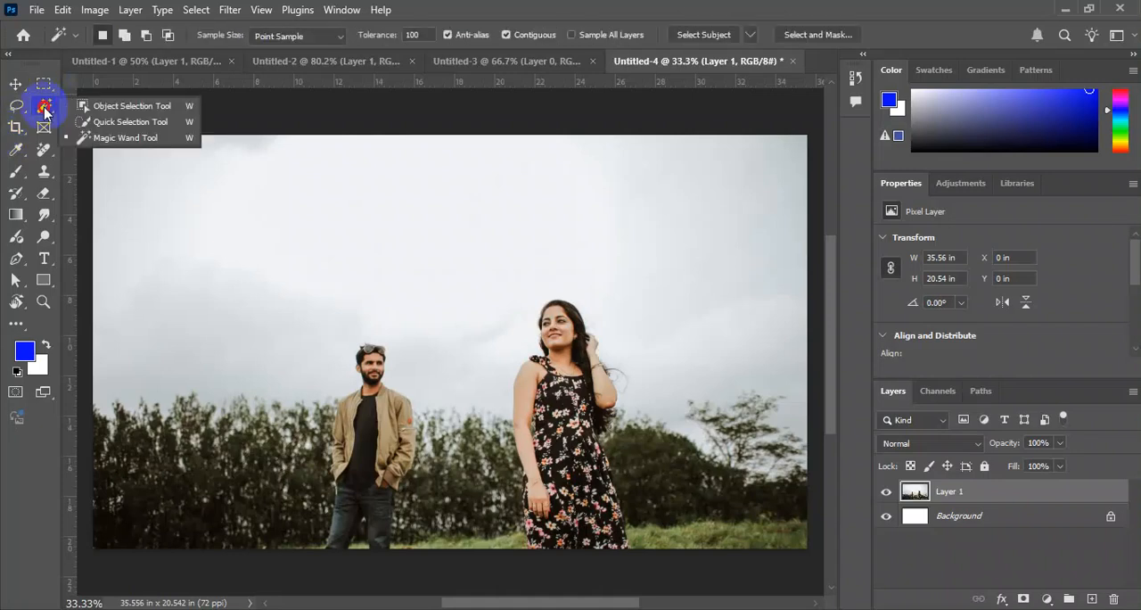
left_click(125, 109)
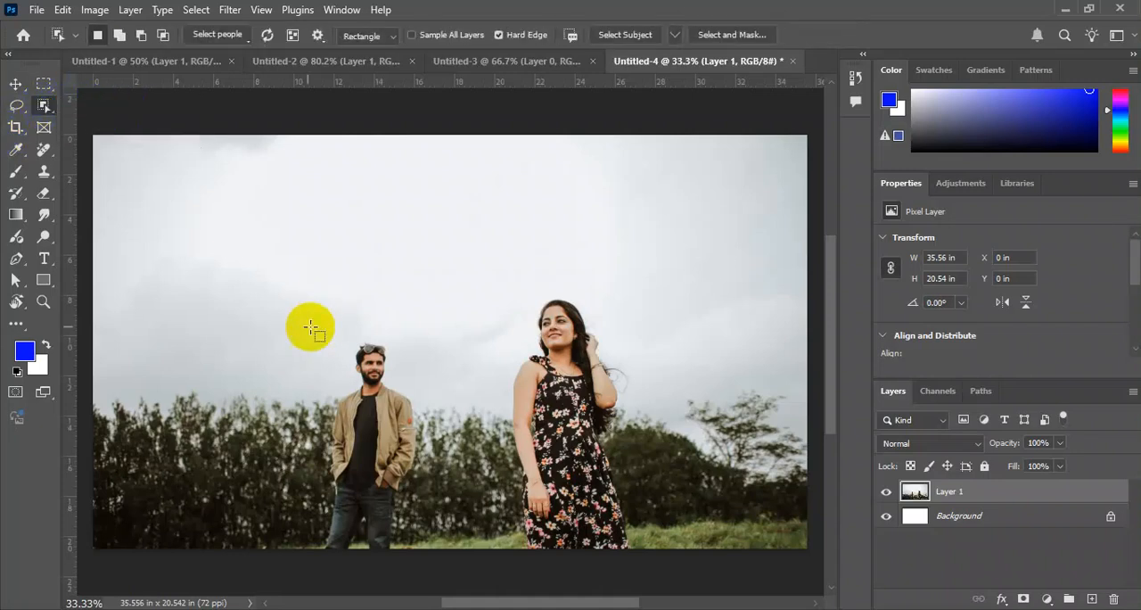
mouse_move(311, 327)
left_mouse_down()
mouse_move(425, 438)
mouse_move(432, 581)
left_mouse_up()
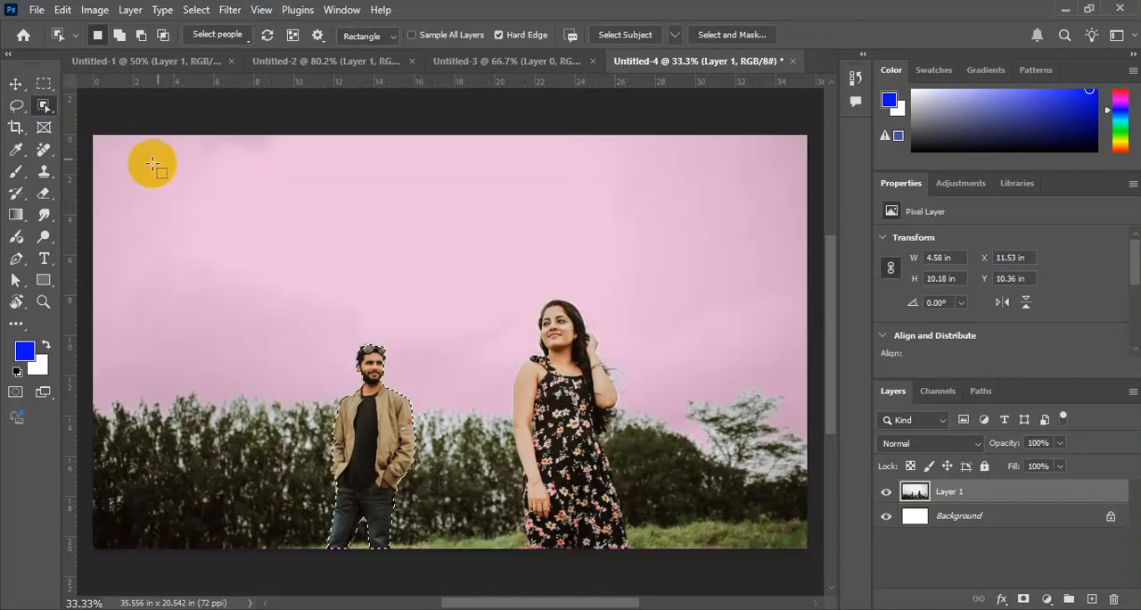
left_click(16, 90)
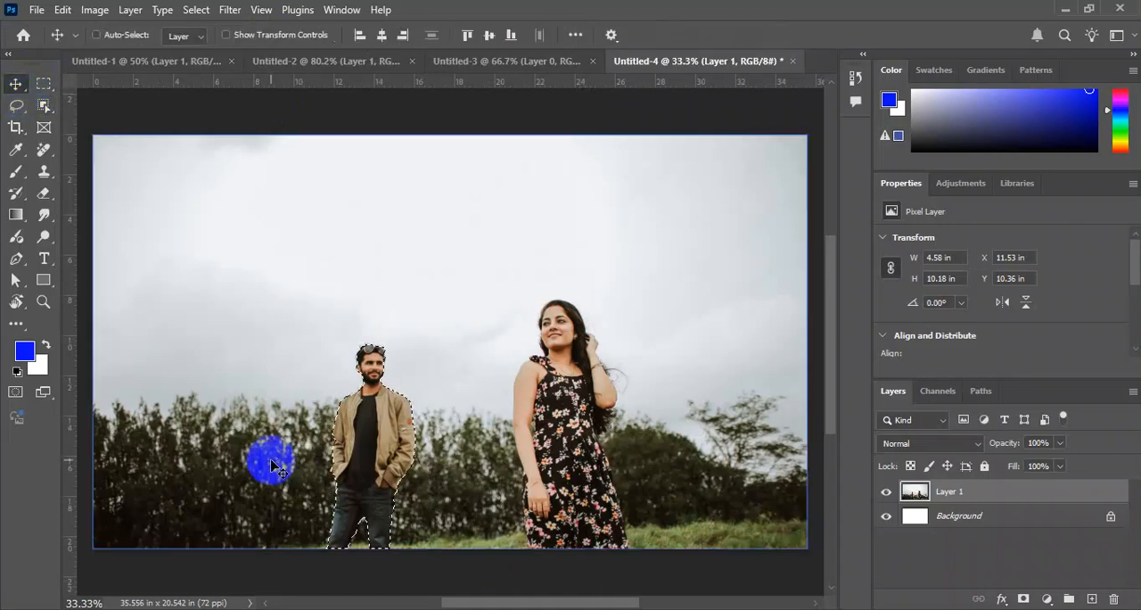
Try filling the selected man with Content-Aware contents in Normal mode at 100% opacity, and deselect.
key("ctrl+plus")
key("ctrl+plus")
key("ctrl+plus")
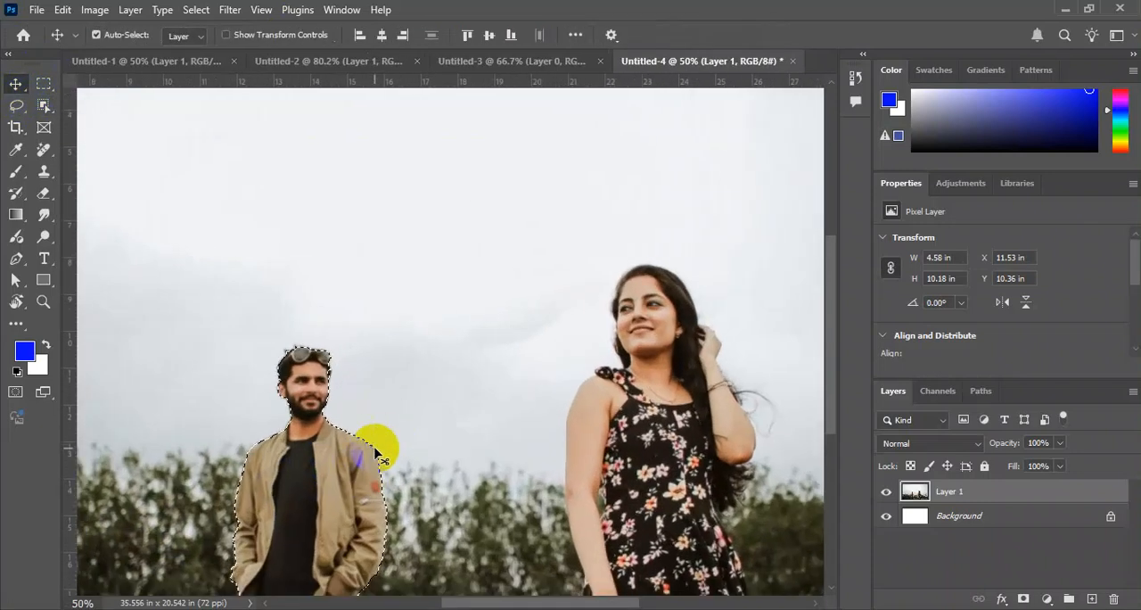
left_click_drag(306, 469, 491, 184)
key("ctrl+minus")
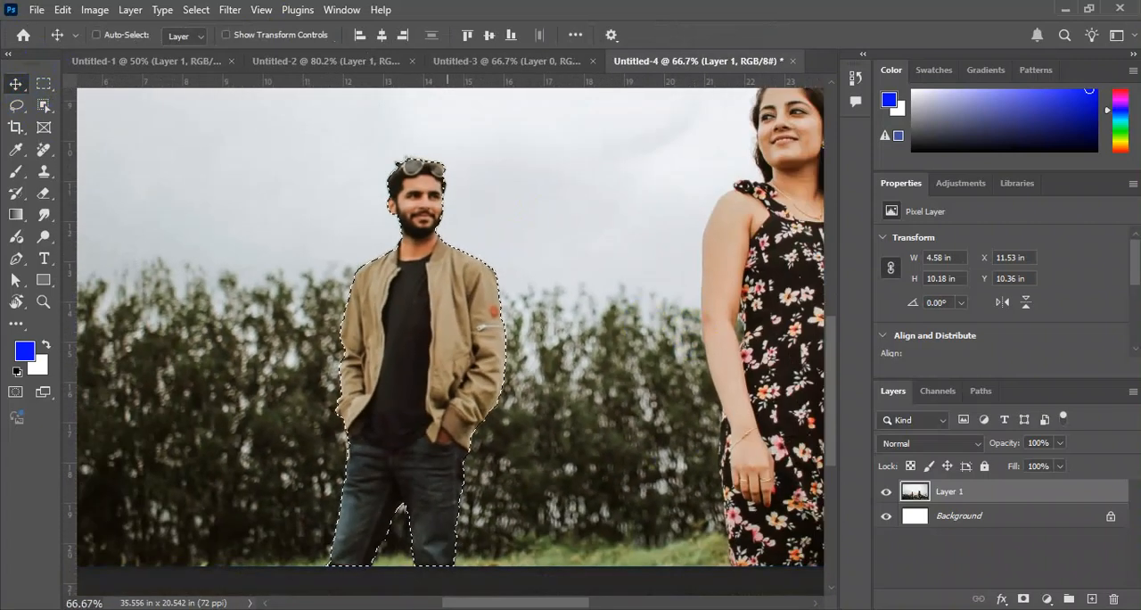
left_click(515, 608)
key("shift+F5")
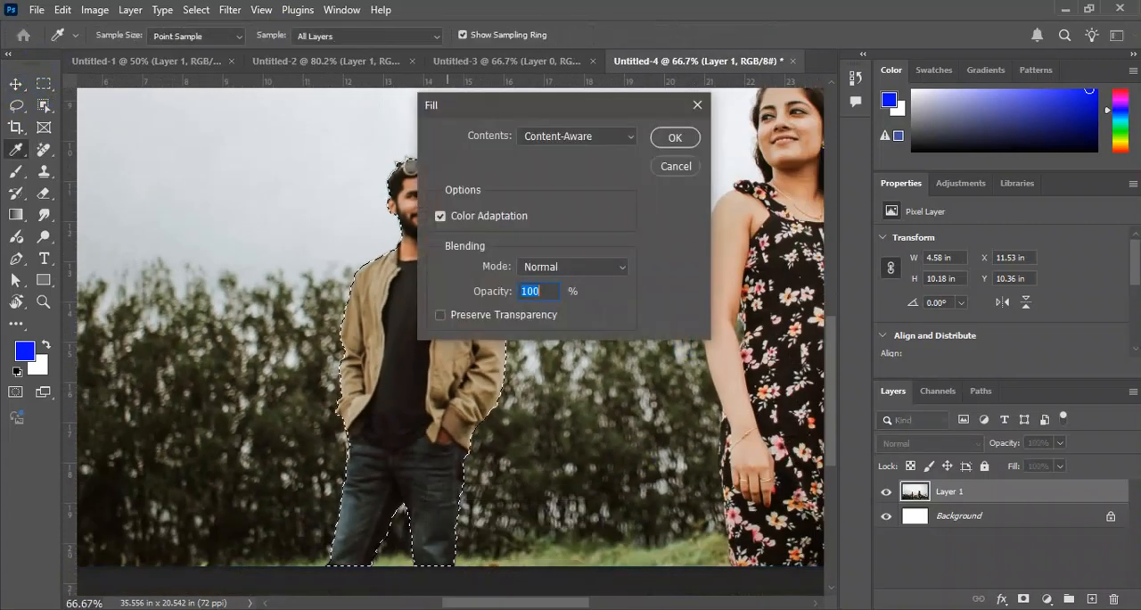
left_click(560, 138)
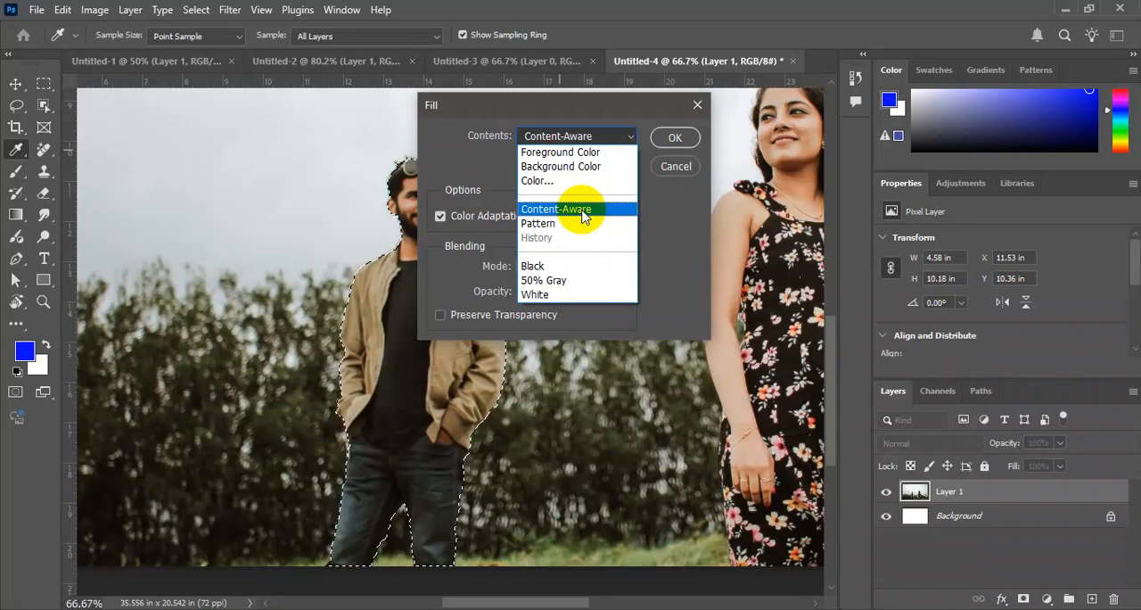
left_click(582, 212)
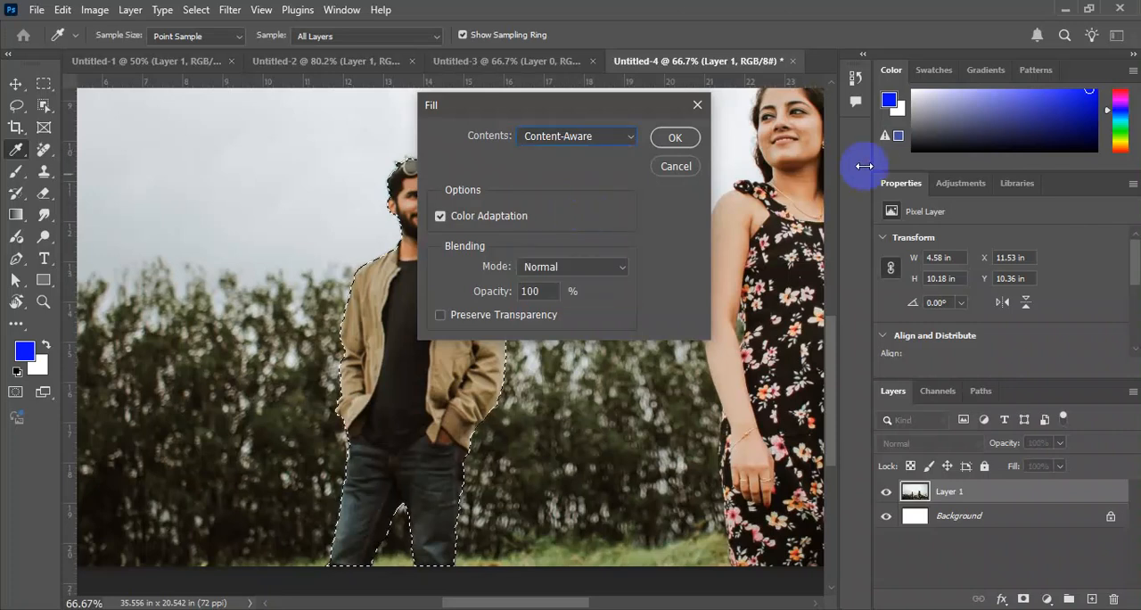
left_click(678, 137)
key("v")
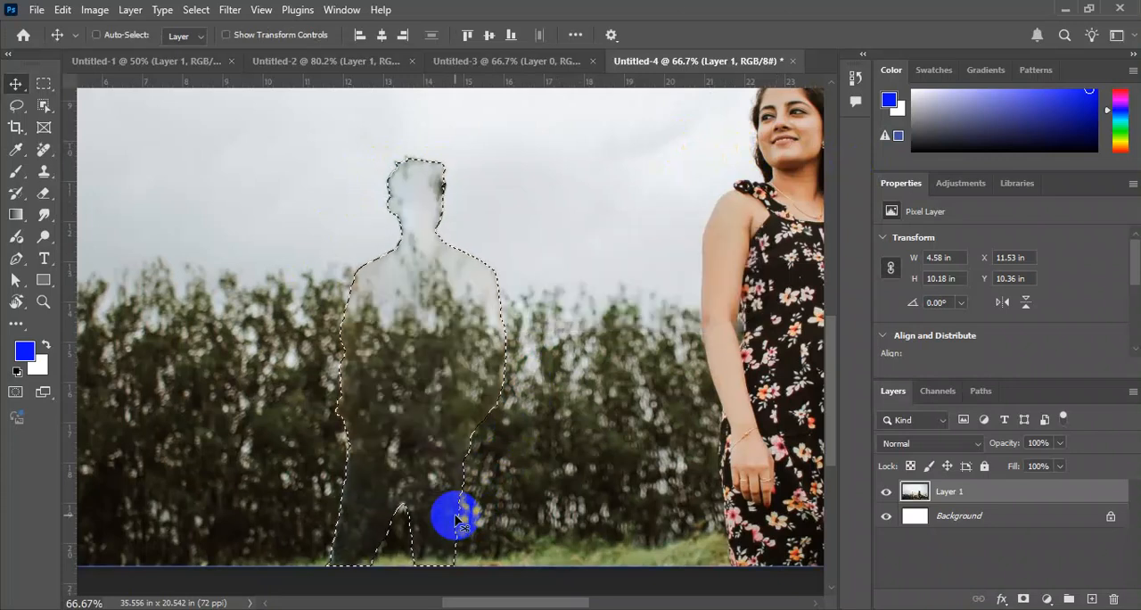
key("ctrl+d")
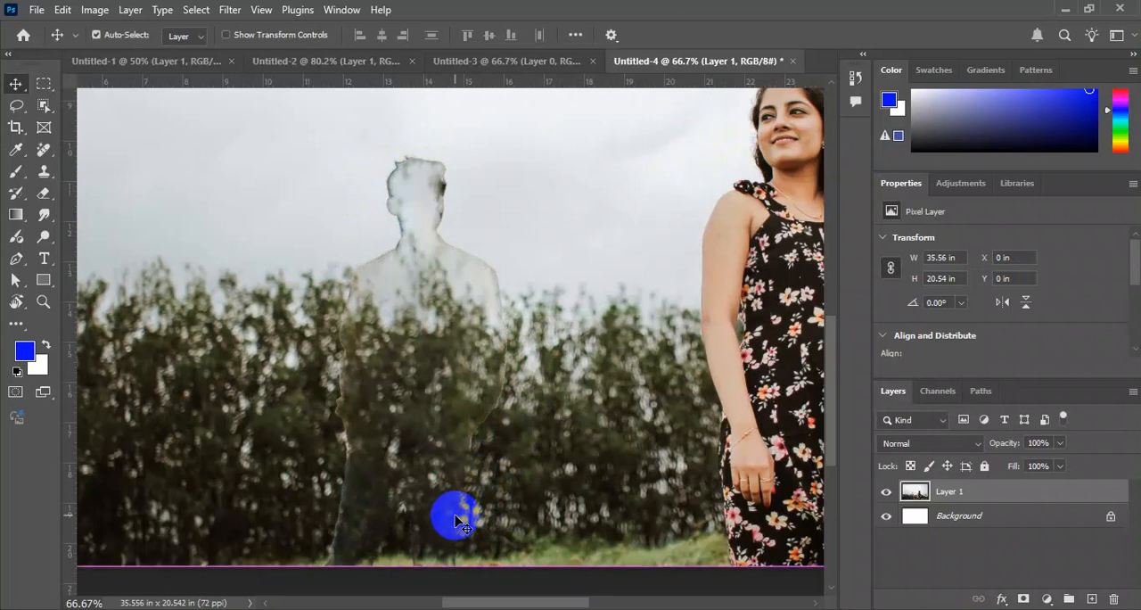
Undo the deselection and the Content-Aware fill of the man.
key("ctrl+minus")
key("ctrl+minus")
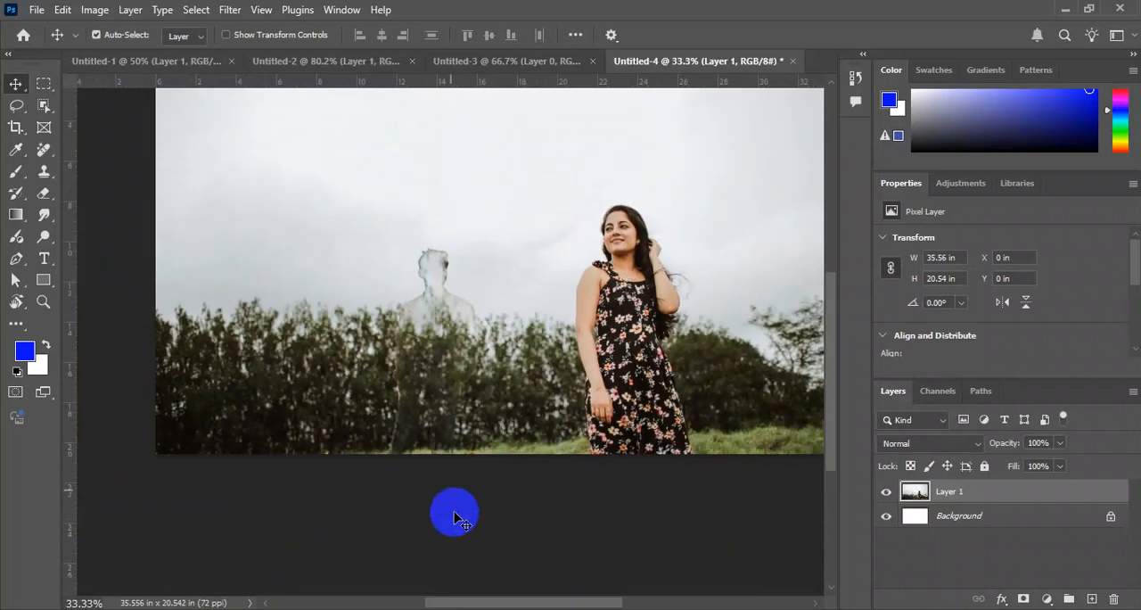
key("ctrl+z")
key("ctrl+z")
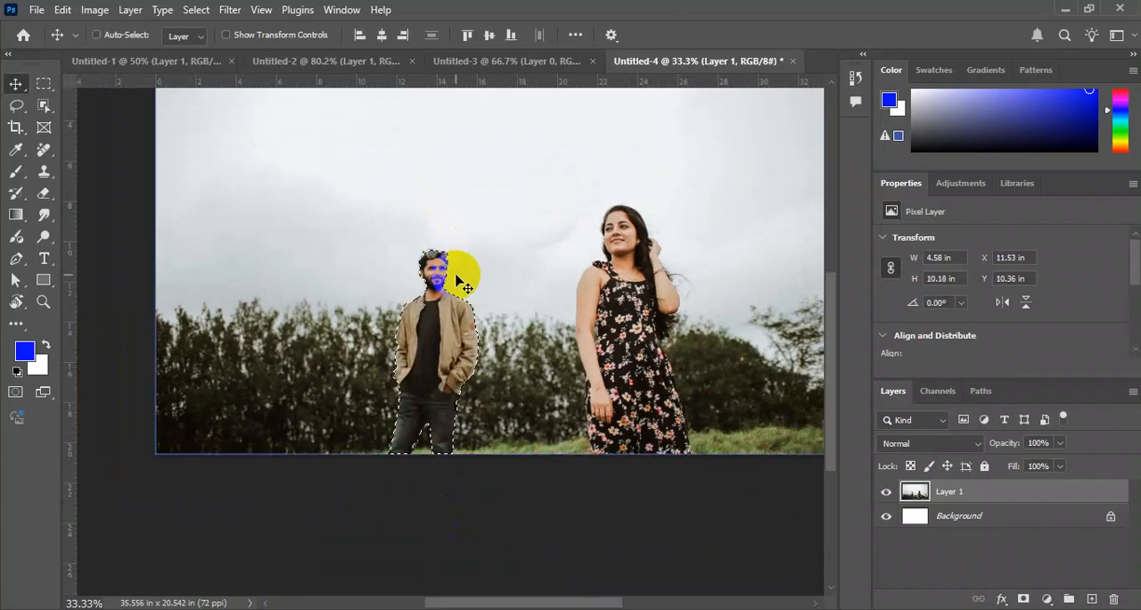
Examine up close how tightly the selection outline follows the man's jacket, face and hair.
key("ctrl+plus")
key("ctrl+plus")
key("ctrl+plus")
key("ctrl+plus")
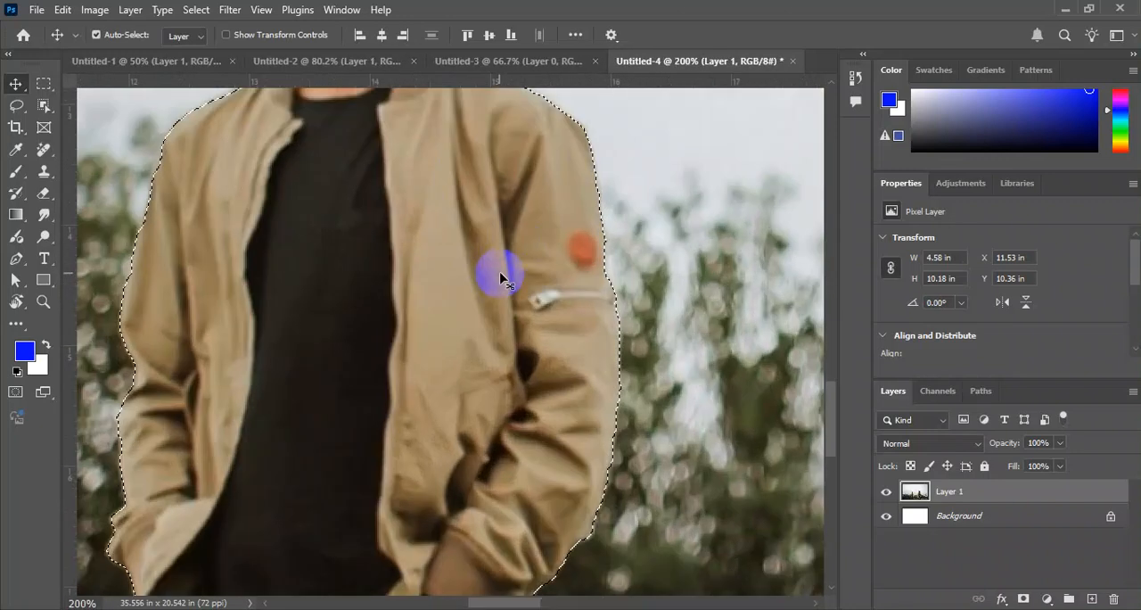
left_click_drag(583, 241, 673, 517)
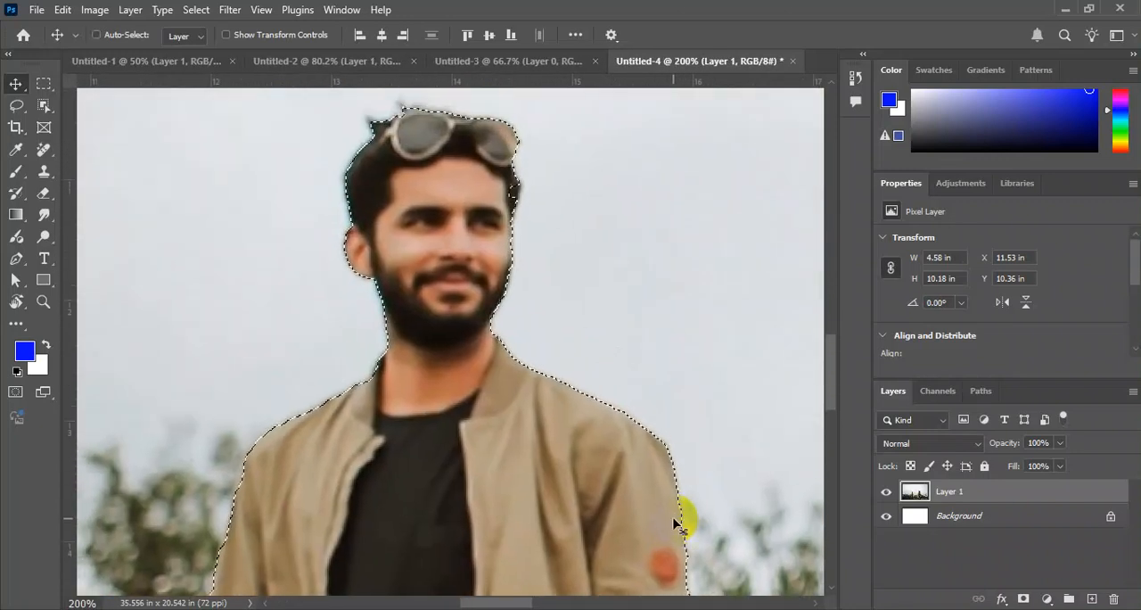
key("ctrl+plus")
key("ctrl+plus")
left_click_drag(562, 240, 632, 349)
key("ctrl+plus")
left_click_drag(728, 234, 642, 240)
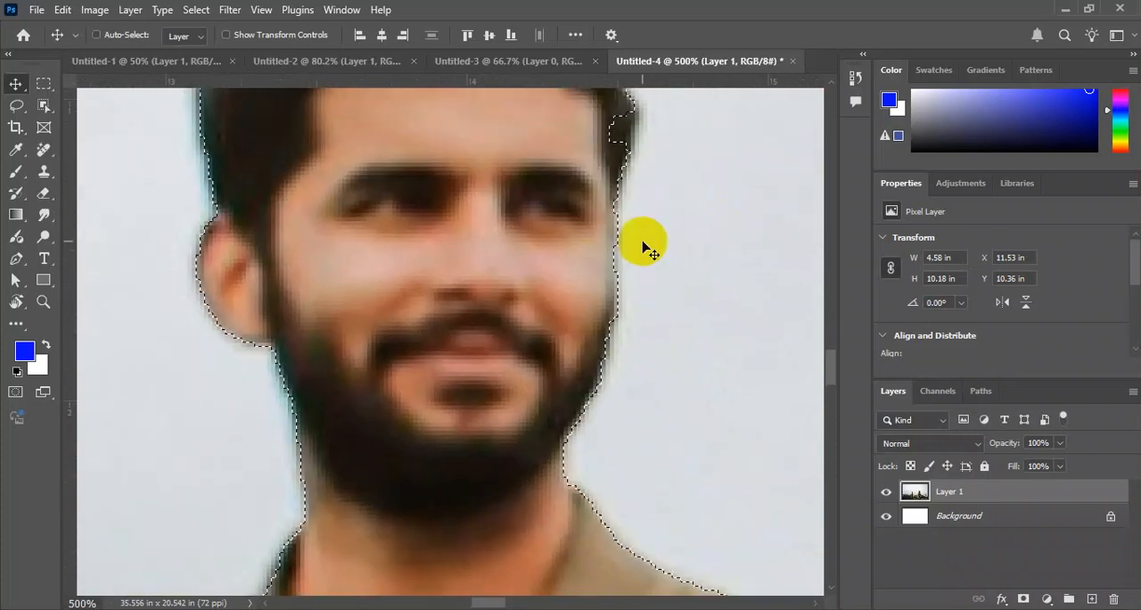
key("ctrl+plus")
key("ctrl+minus")
key("ctrl+minus")
key("ctrl+minus")
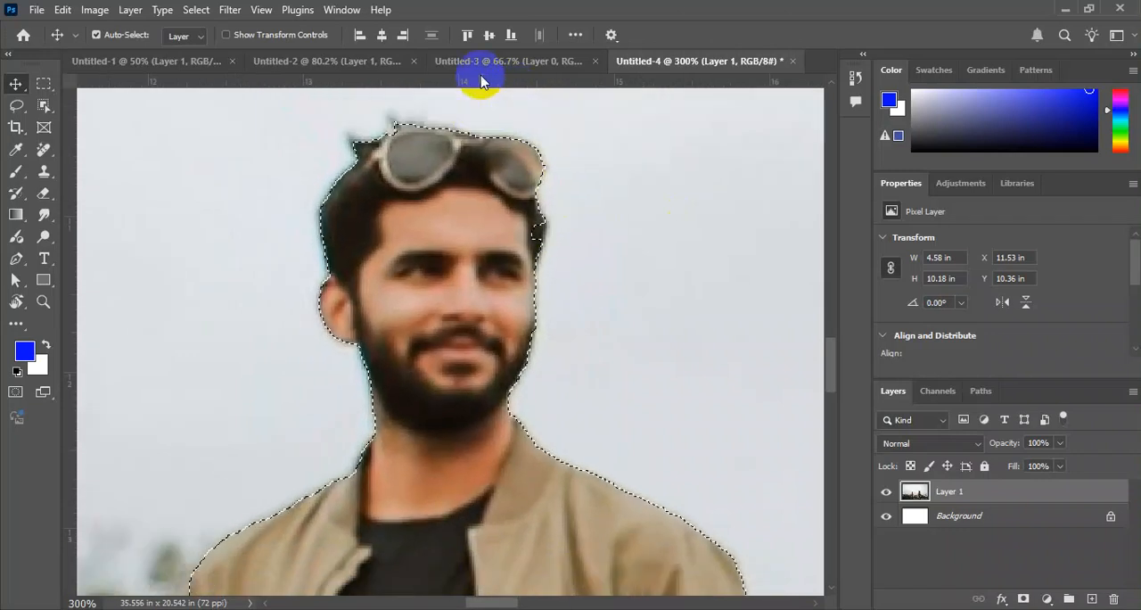
key("ctrl+minus")
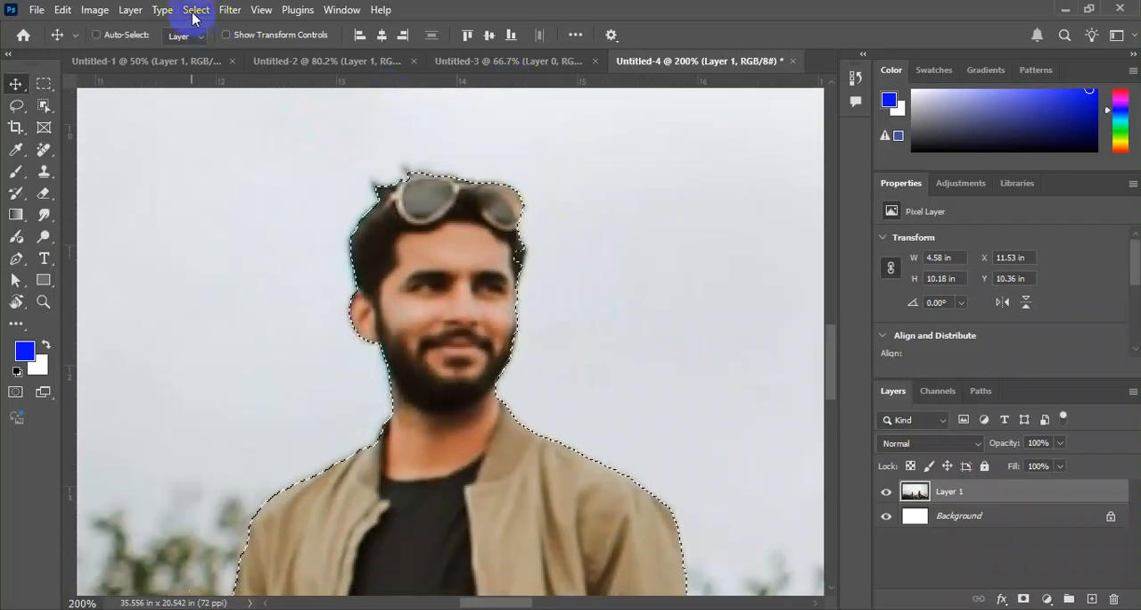
Expand the man's selection outward by several pixels so that a margin of background surrounds him.
left_click(194, 16)
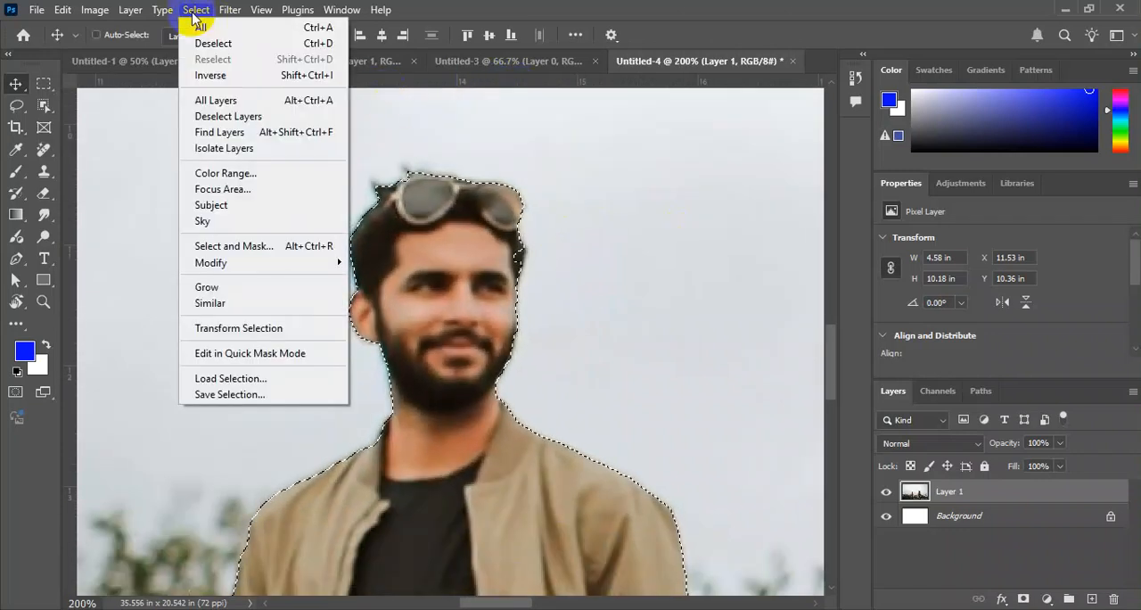
mouse_move(268, 262)
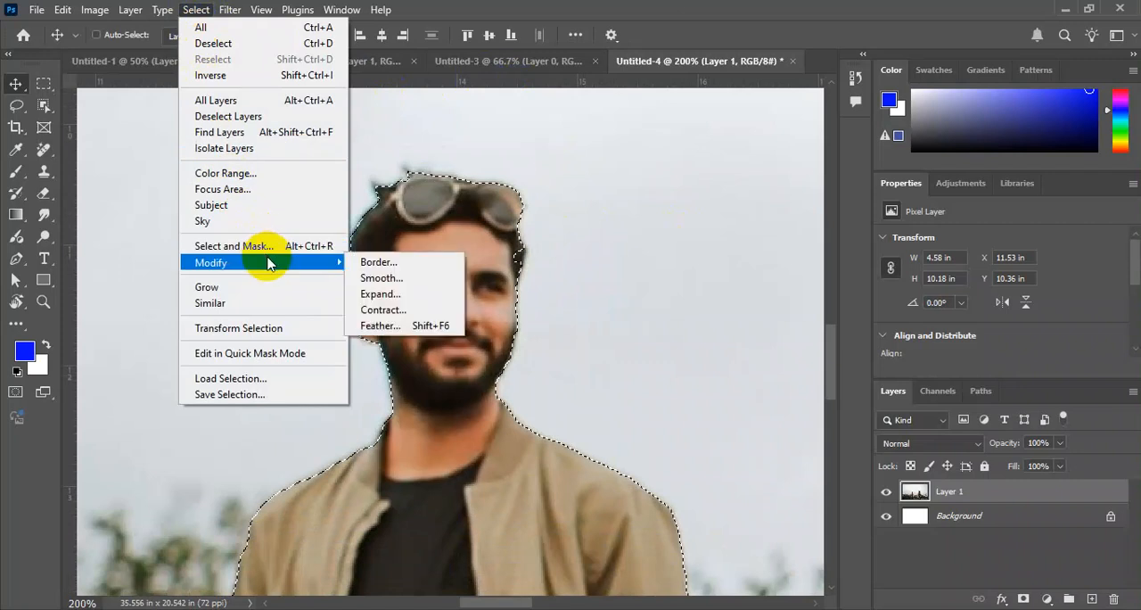
left_click(419, 303)
left_click_drag(600, 257, 709, 264)
double_click(680, 307)
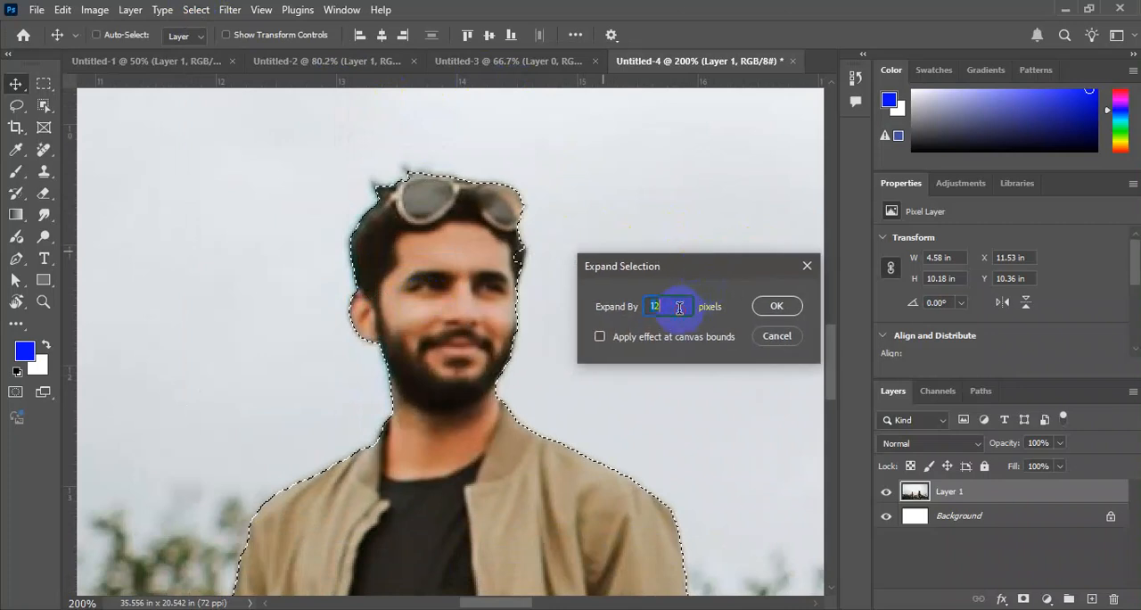
type("1")
double_click(679, 306)
key("Return")
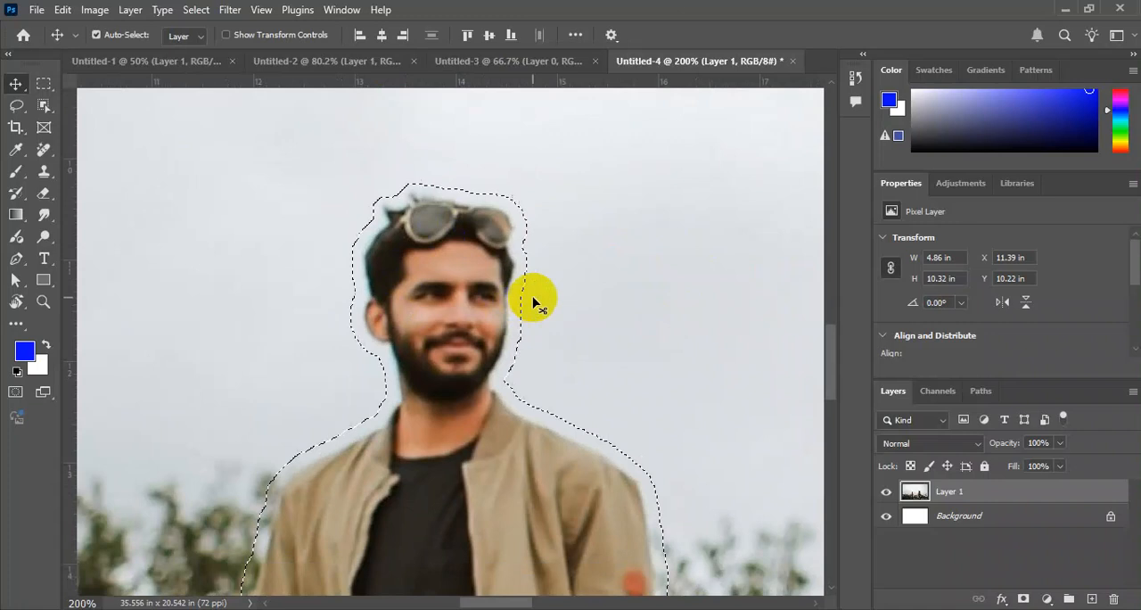
Fill the man's expanded selection with Content-Aware contents to remove him from the photo, and deselect.
key("ctrl+minus")
key("ctrl+minus")
left_click_drag(616, 493, 648, 434)
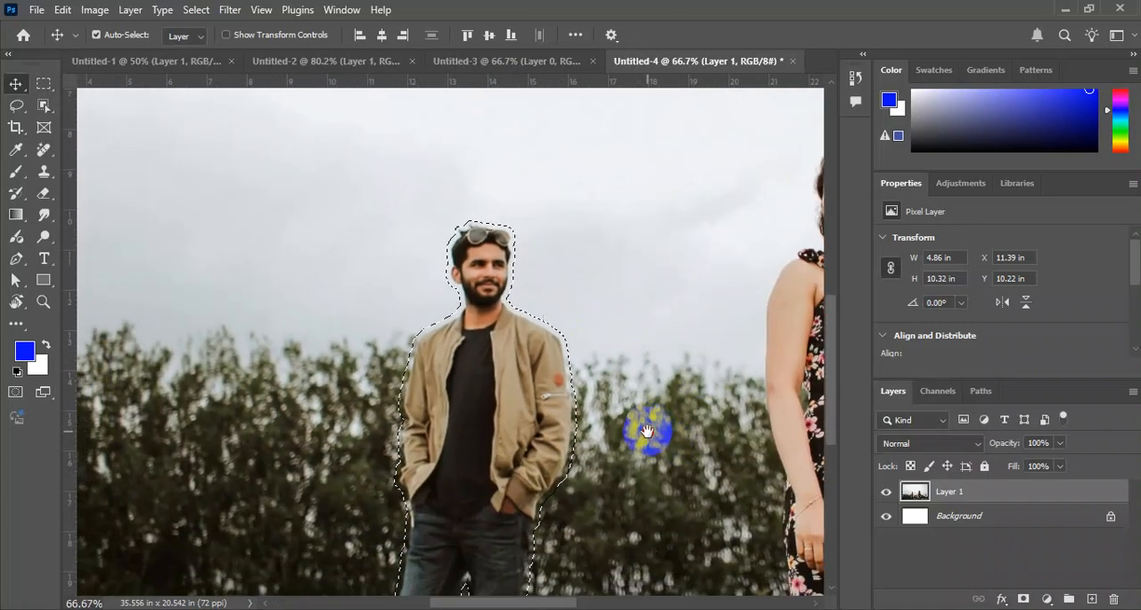
key("shift+BackSpace")
key("Return")
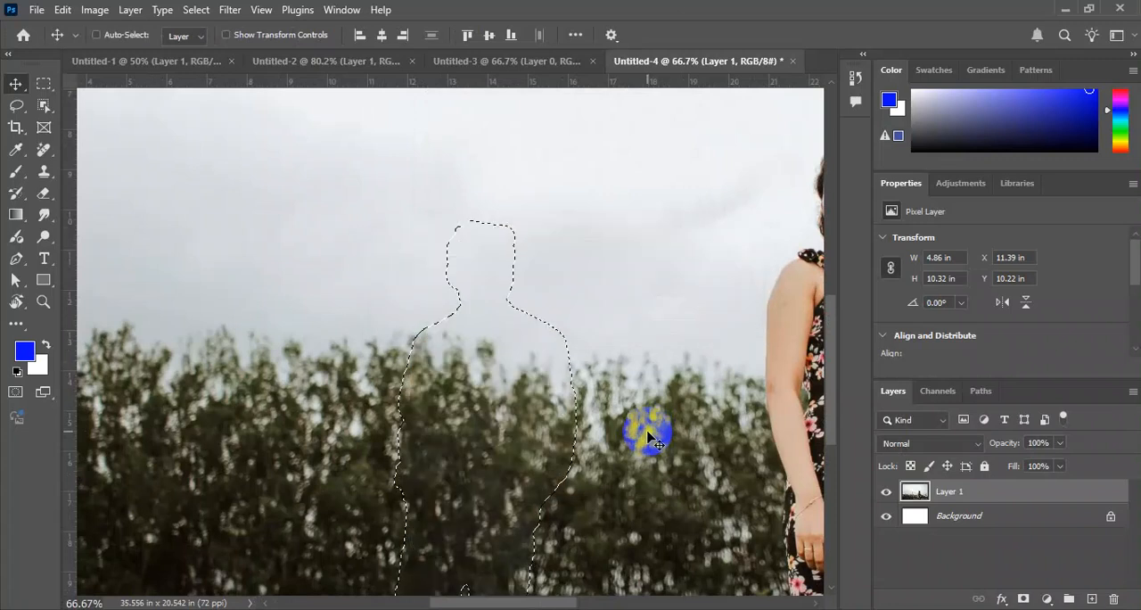
key("ctrl+minus")
key("ctrl+d")
key("ctrl+minus")
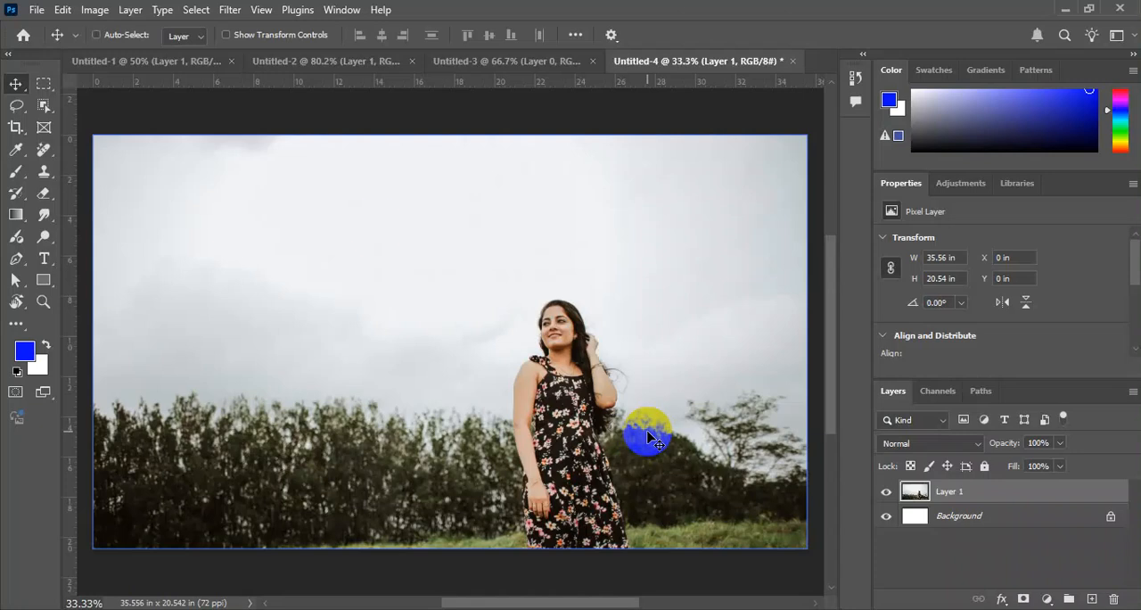
Select the woman in the floral dress with the Object Selection tool in Rectangle mode.
left_click(44, 105)
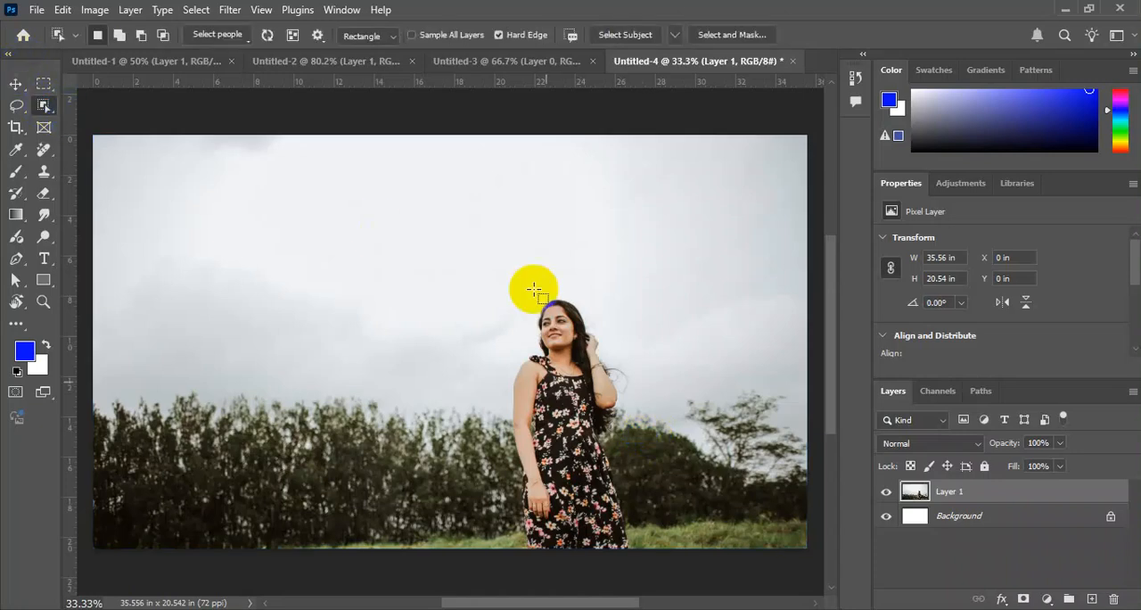
left_click_drag(494, 280, 647, 547)
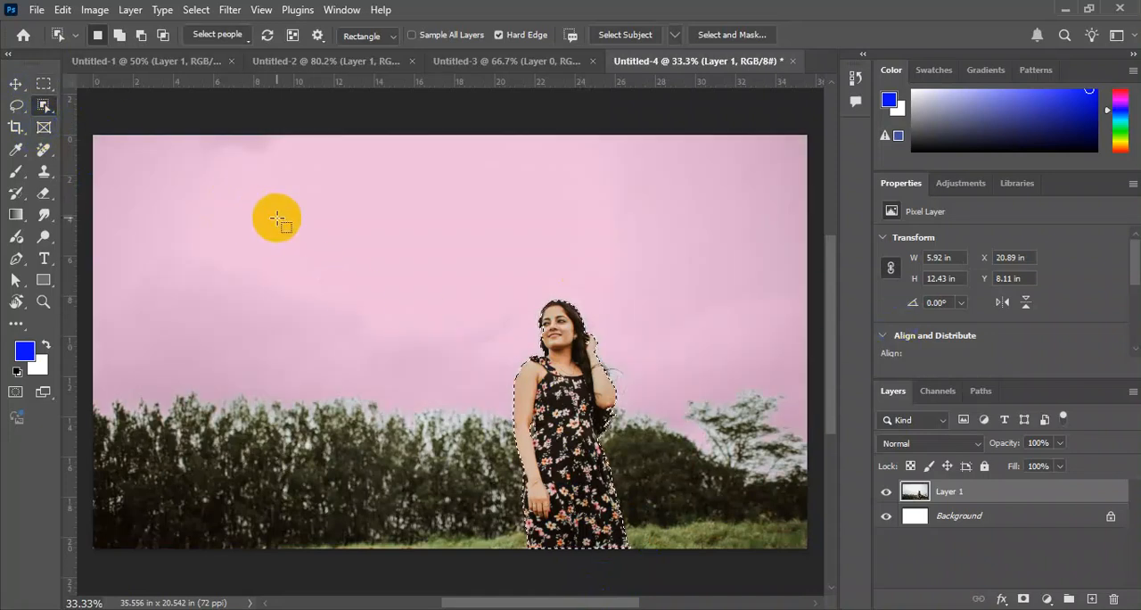
Examine up close how tightly the selection outline follows the woman's hair, face and arm.
key("ctrl+plus")
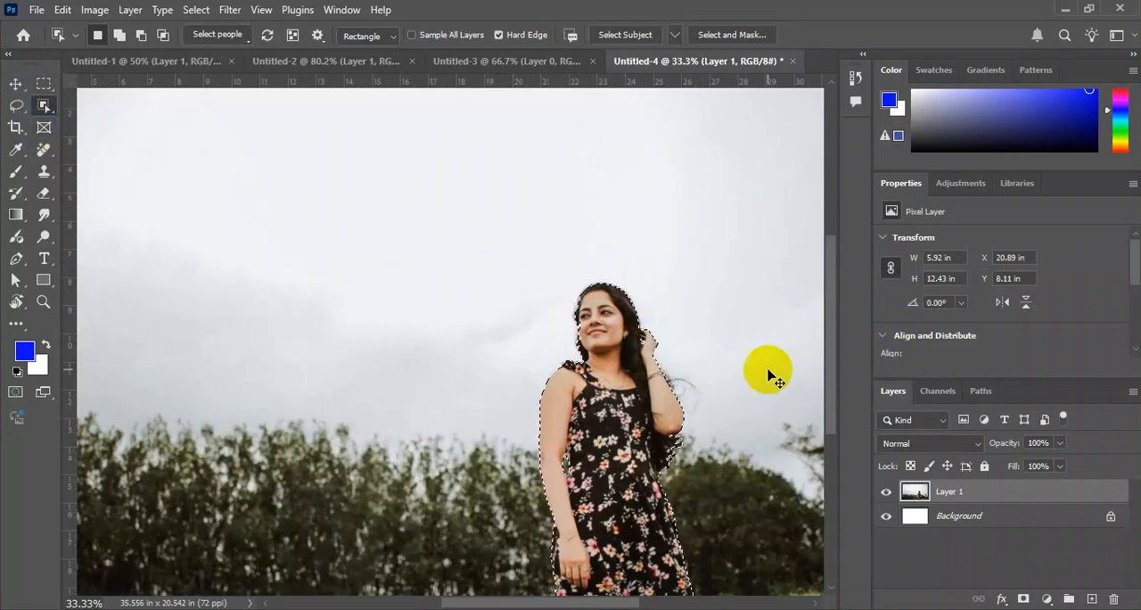
key("ctrl+plus")
key("ctrl+plus")
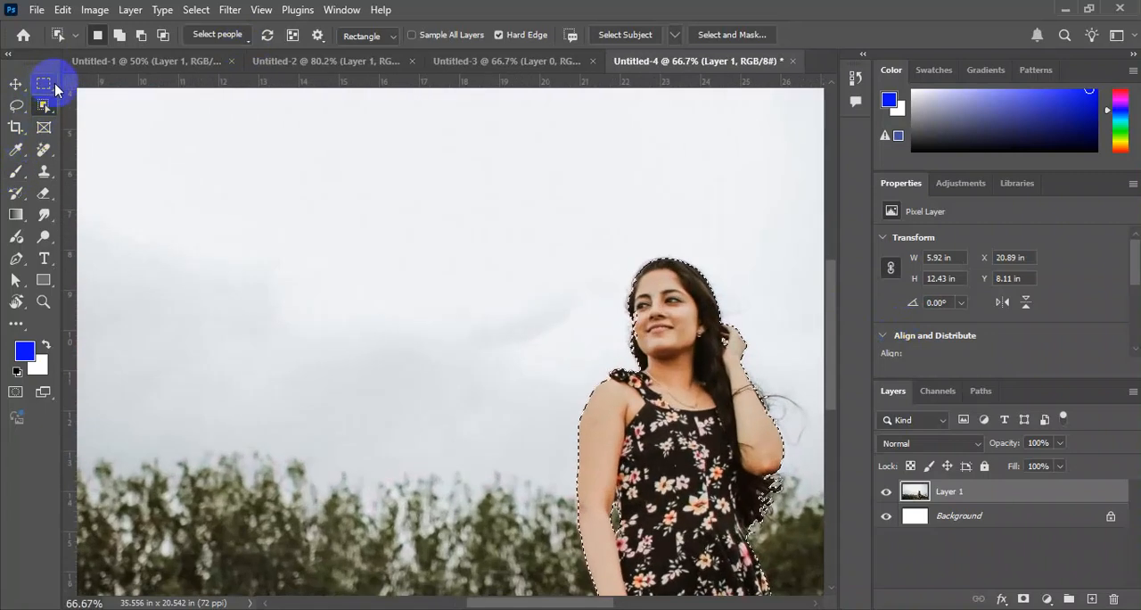
key("ctrl+plus")
left_click_drag(736, 321, 270, 355)
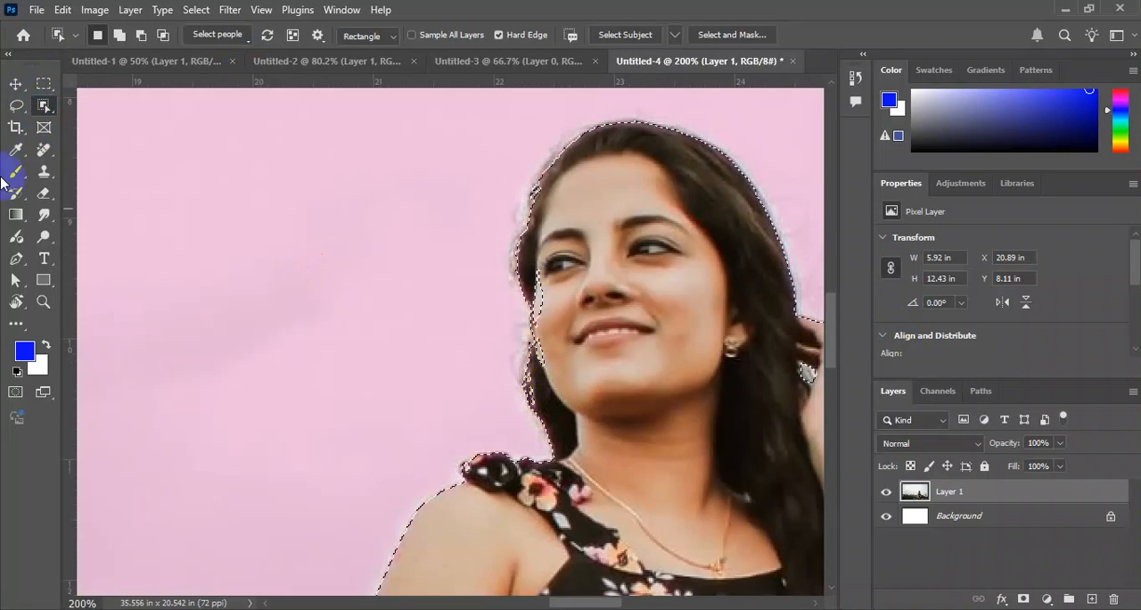
left_click(18, 86)
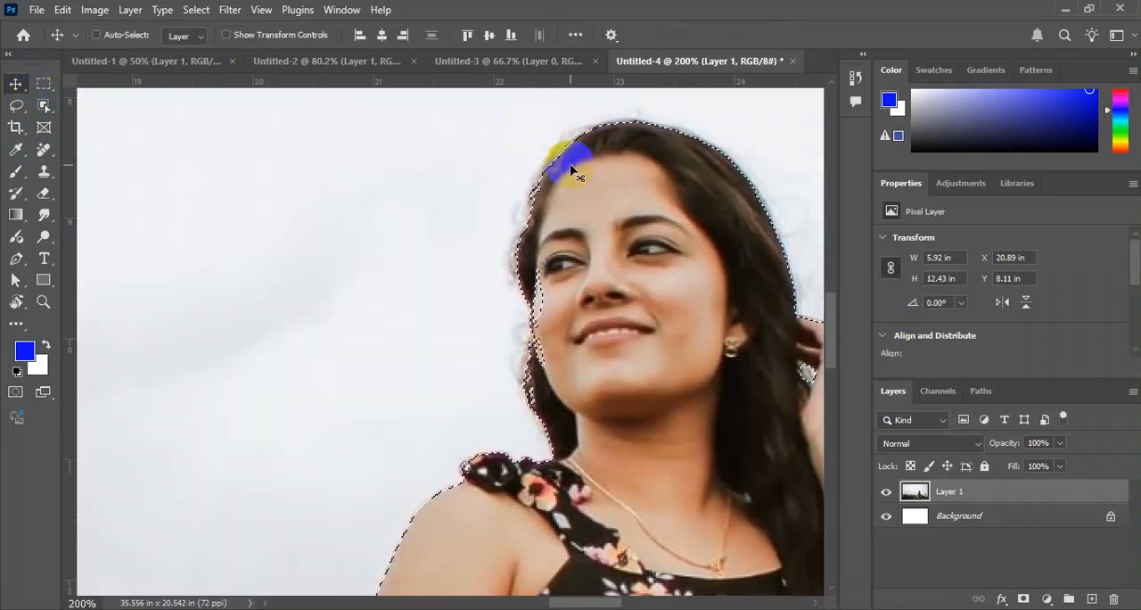
key("ctrl+plus")
key("ctrl+minus")
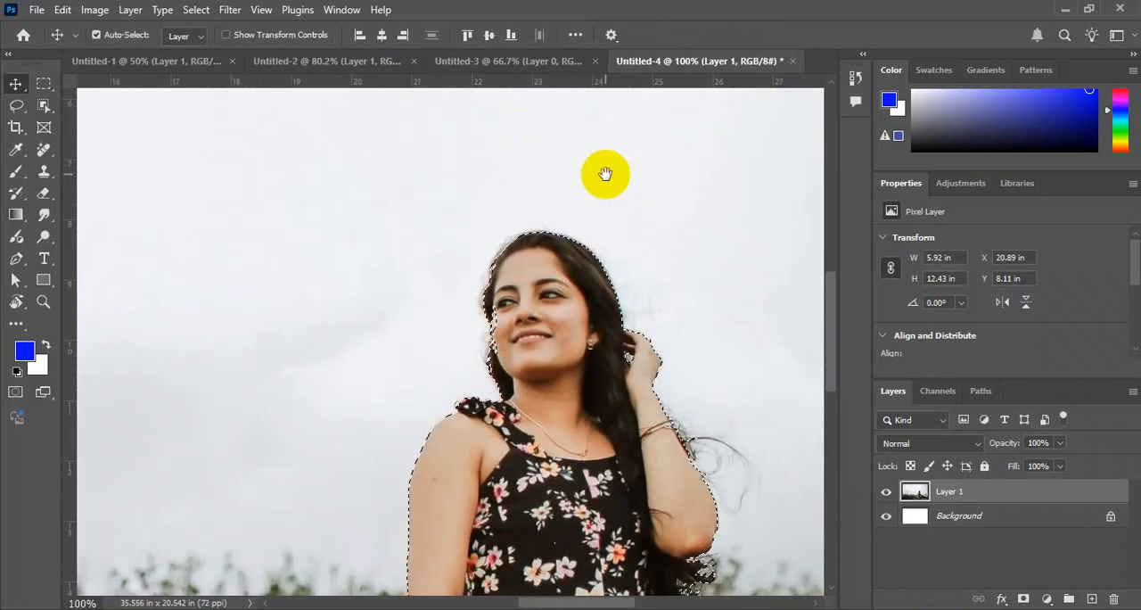
left_click_drag(647, 321, 608, 274)
key("ctrl+minus")
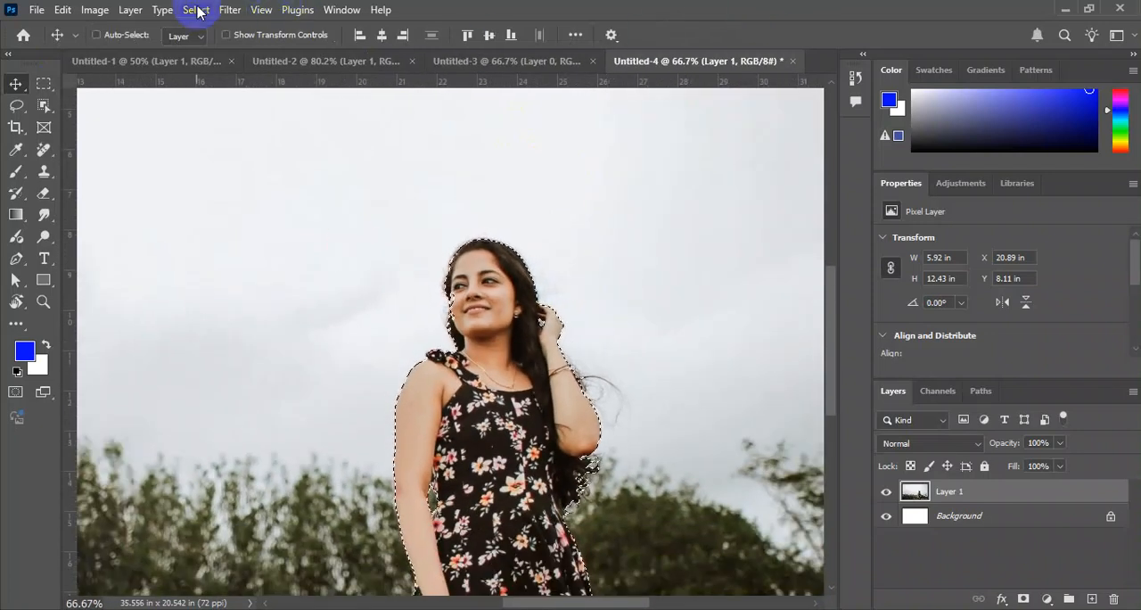
Expand the woman's selection by 8 pixels.
left_click(197, 10)
left_click(323, 270)
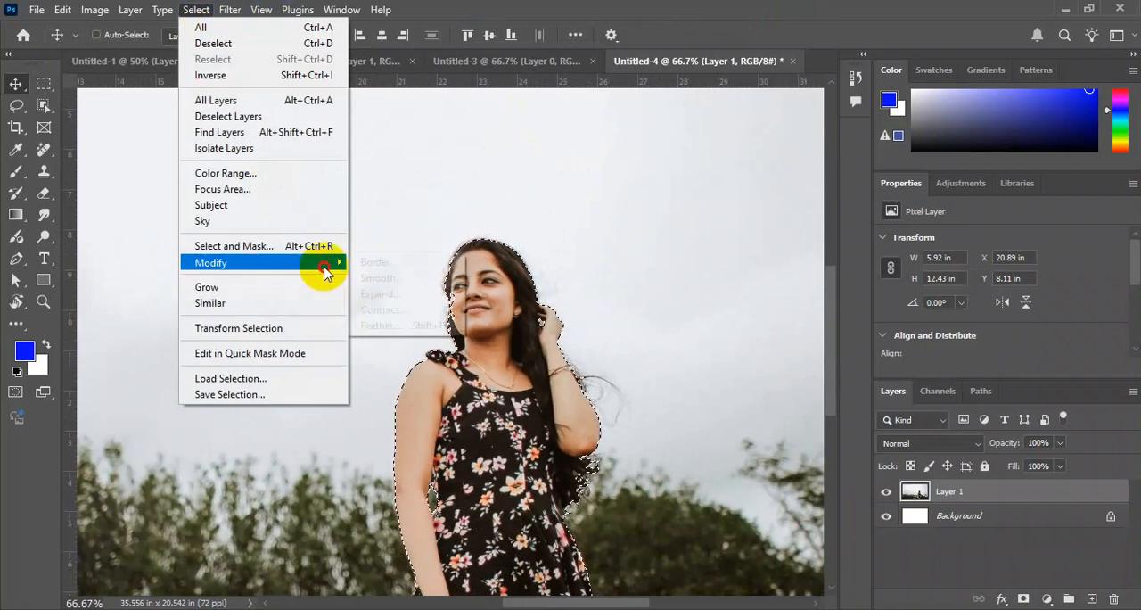
left_click(409, 295)
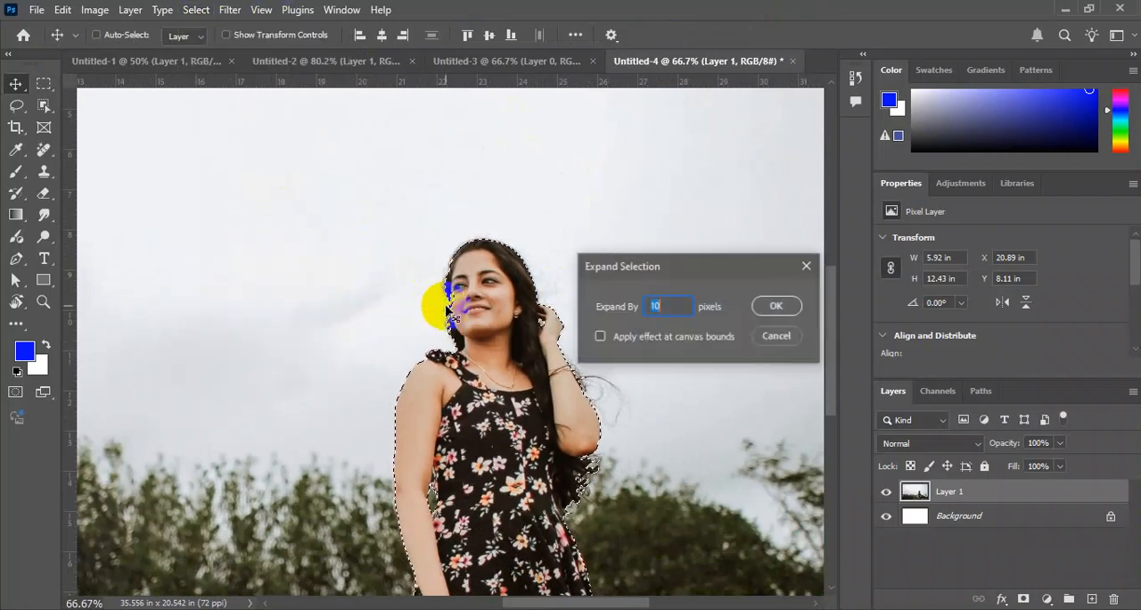
key("Return")
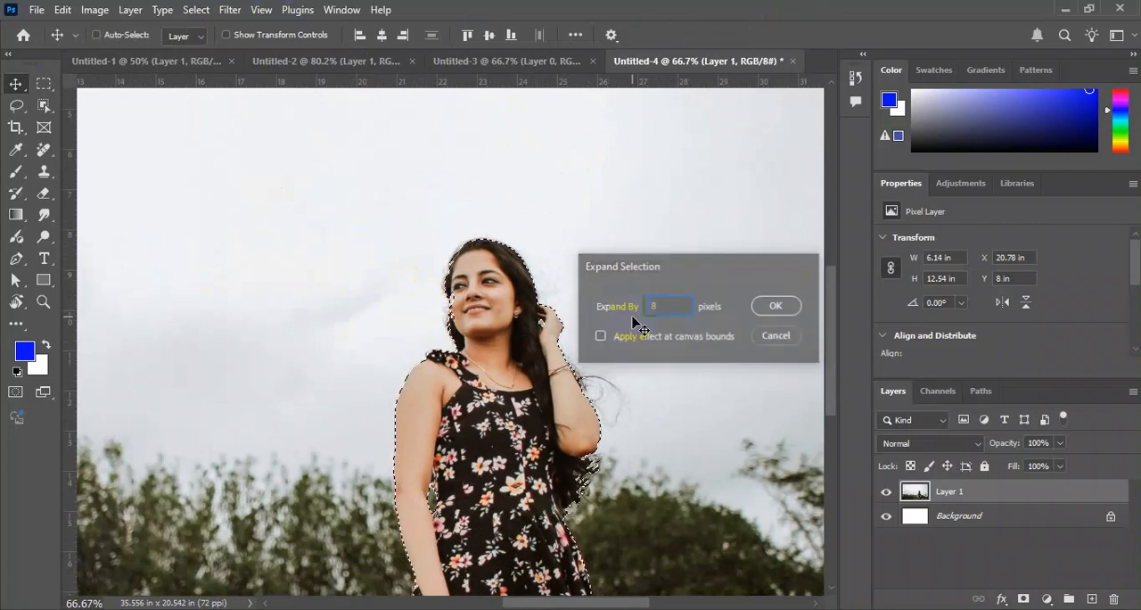
key("ctrl+minus")
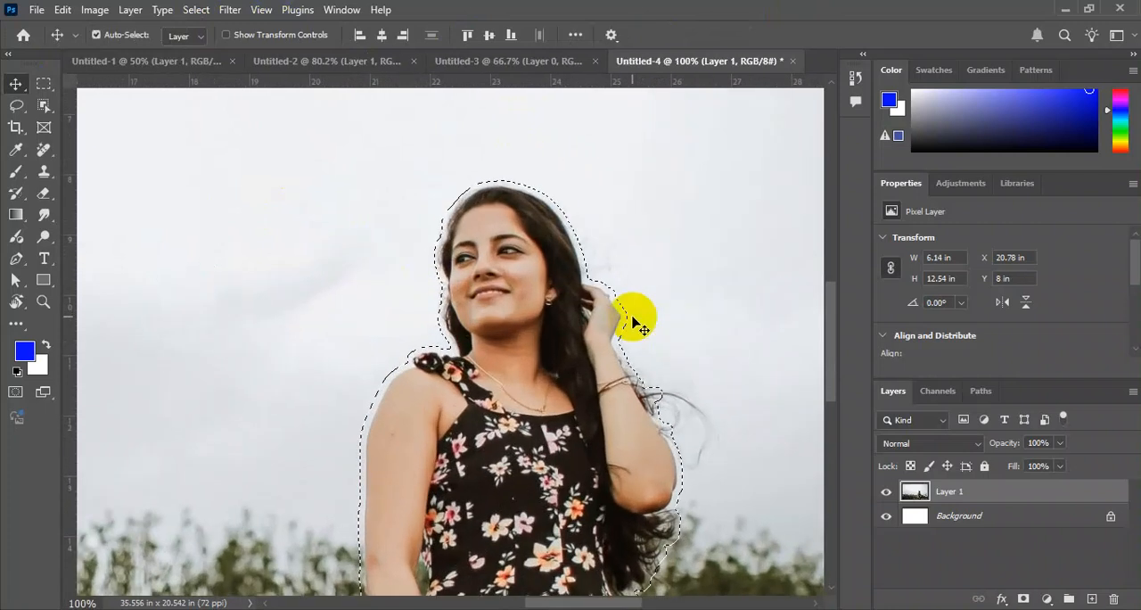
key("ctrl+minus")
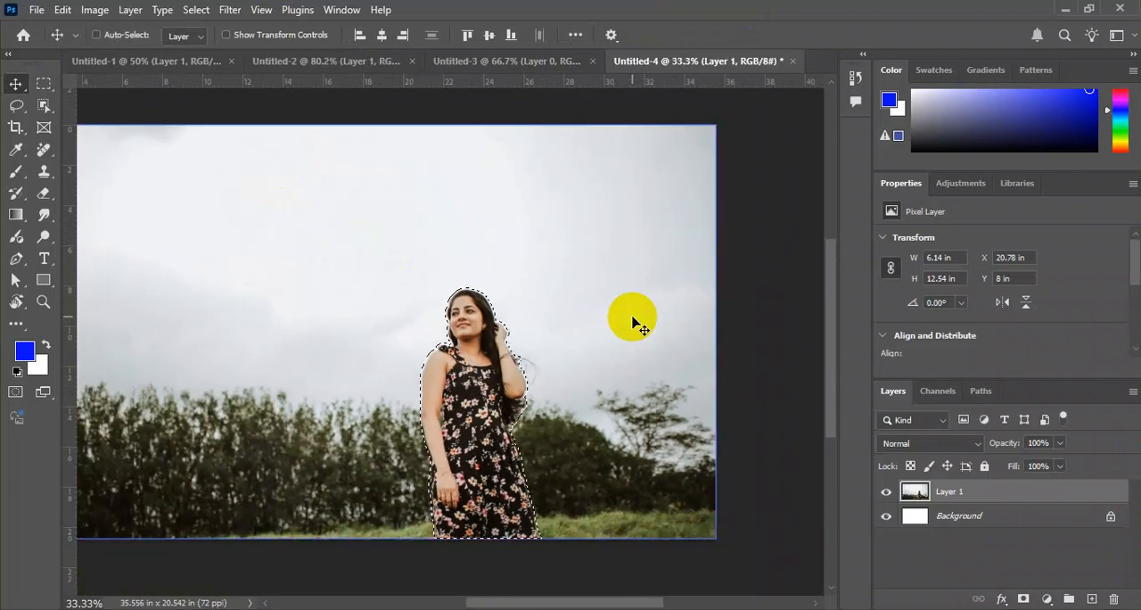
Copy the selected woman onto a new layer and check the cutout by hiding and showing the photo layer.
key("ctrl")
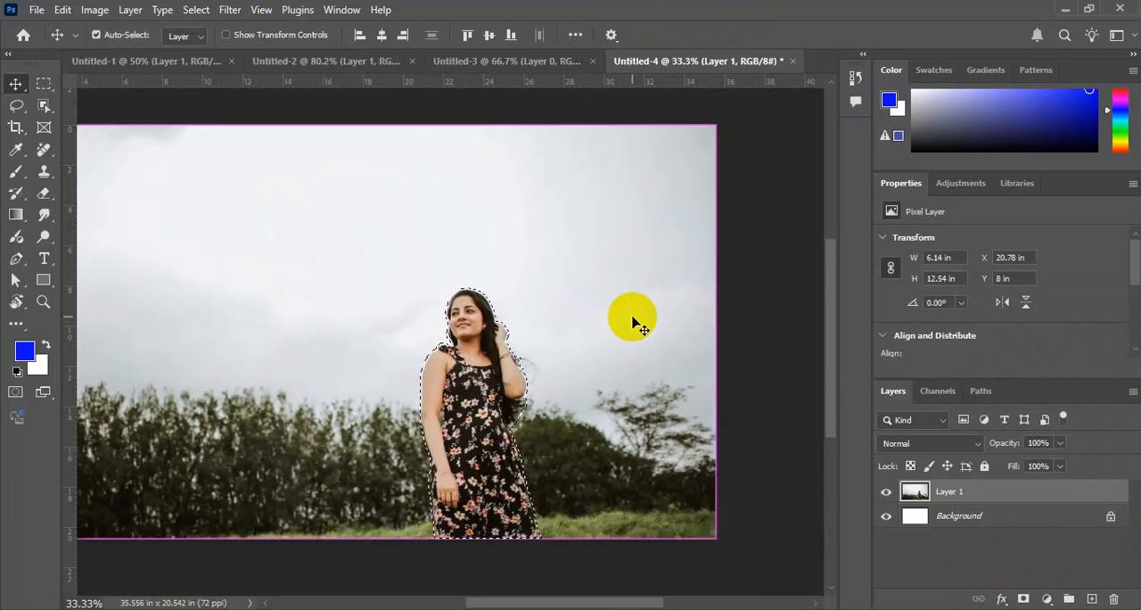
key("ctrl+j")
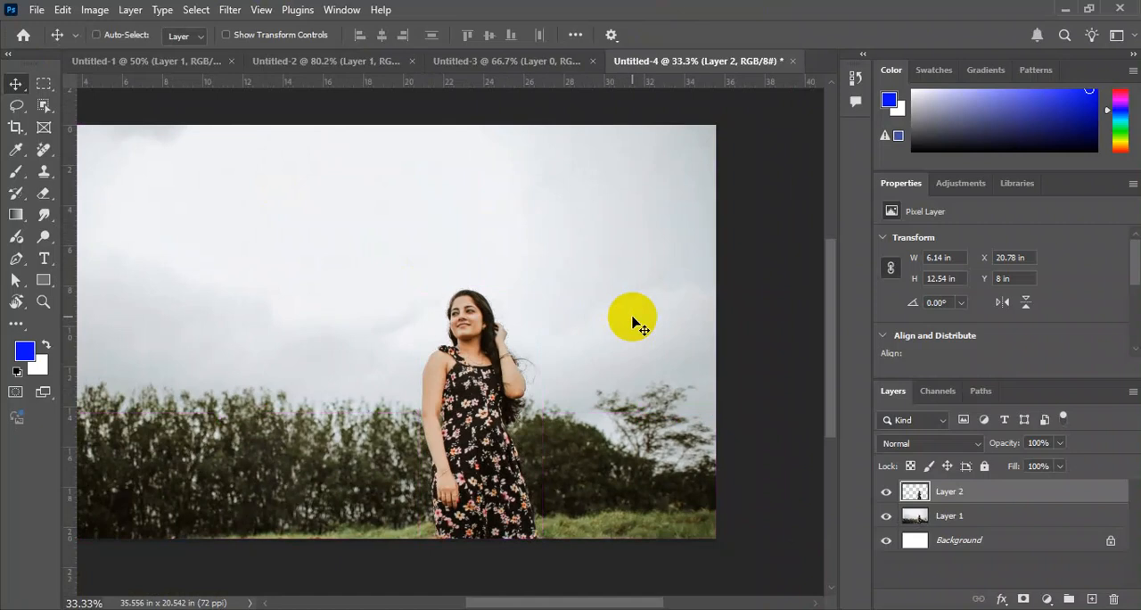
left_click(886, 518)
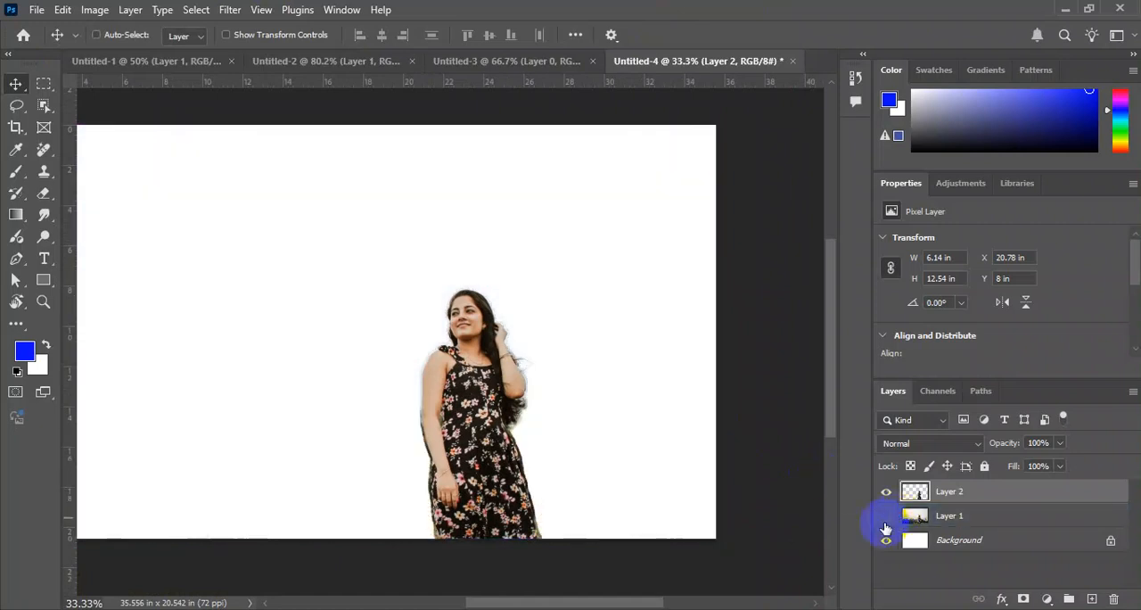
left_click(885, 518)
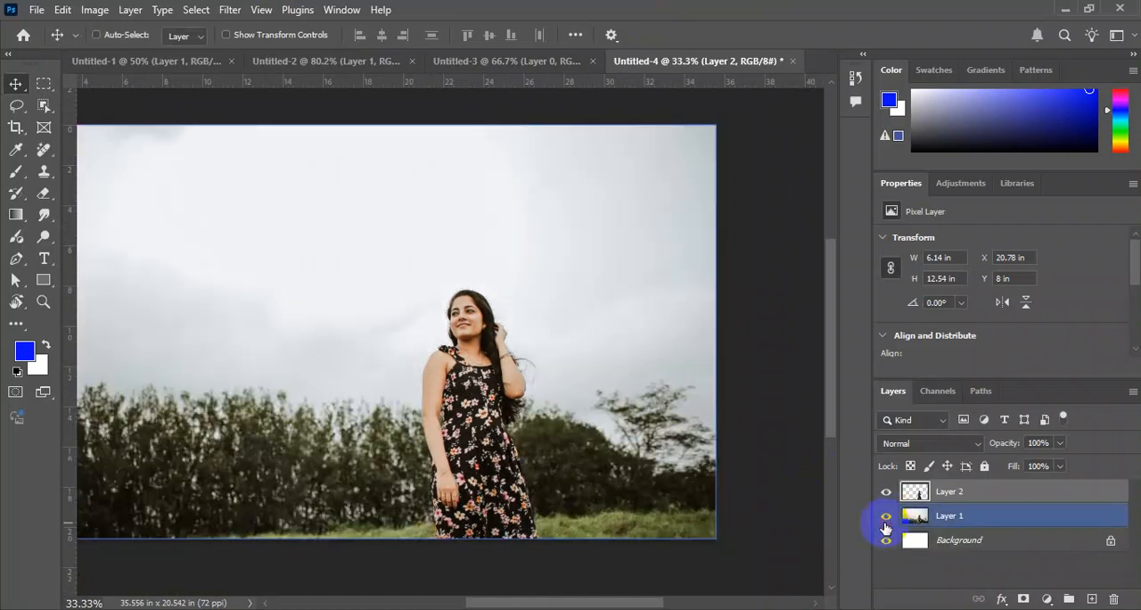
Try placing the woman's copy beside the original in the photo, scaled proportionally to about 109%.
left_click(992, 498)
left_click_drag(466, 395, 265, 385)
key("ctrl+t")
left_click_drag(326, 515, 359, 532)
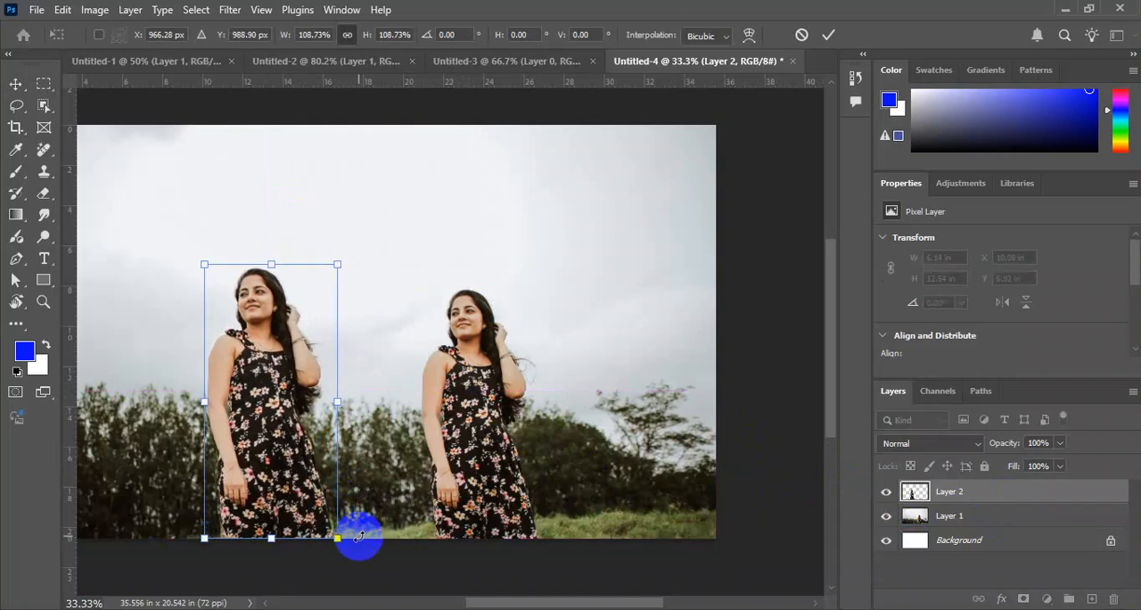
key("Return")
Undo the copy's transform, its move and the layer copy to get back to the woman's expanded selection.
key("ctrl+plus")
left_click_drag(154, 411, 405, 385)
left_click(396, 381)
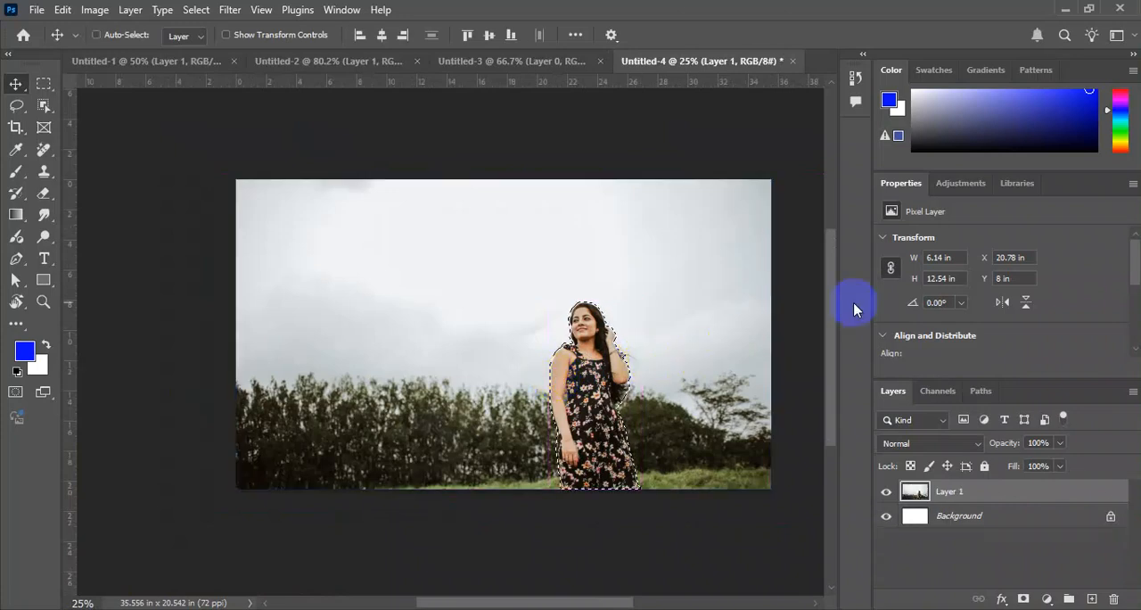
left_click(683, 234)
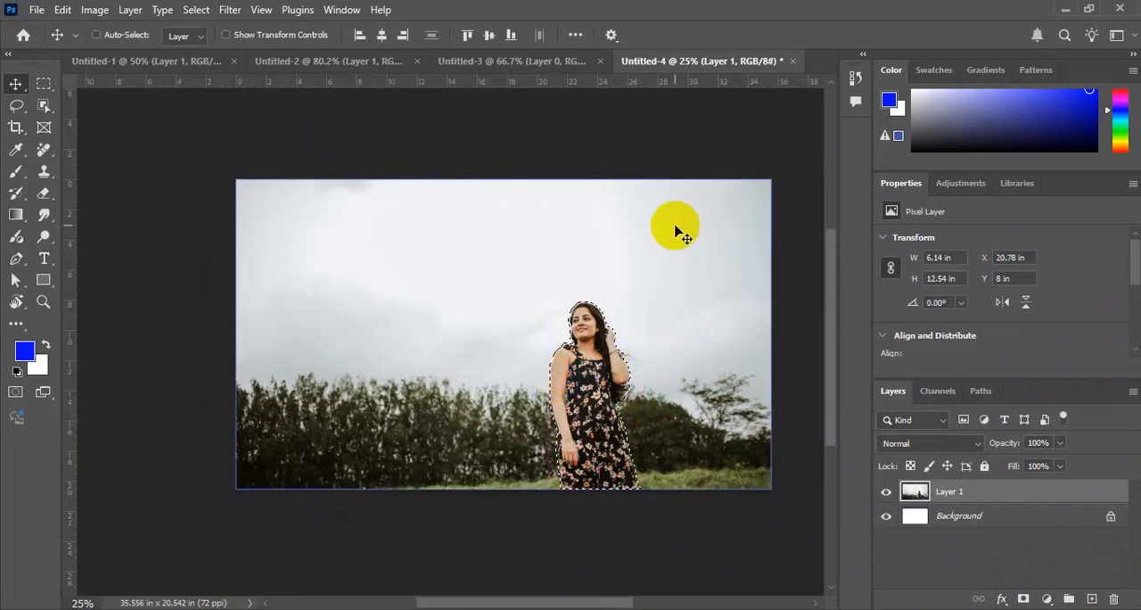
Fill the woman's selection with Content-Aware contents, using Color Adaptation, Normal mode and 100% opacity, and deselect.
key("shift+F5")
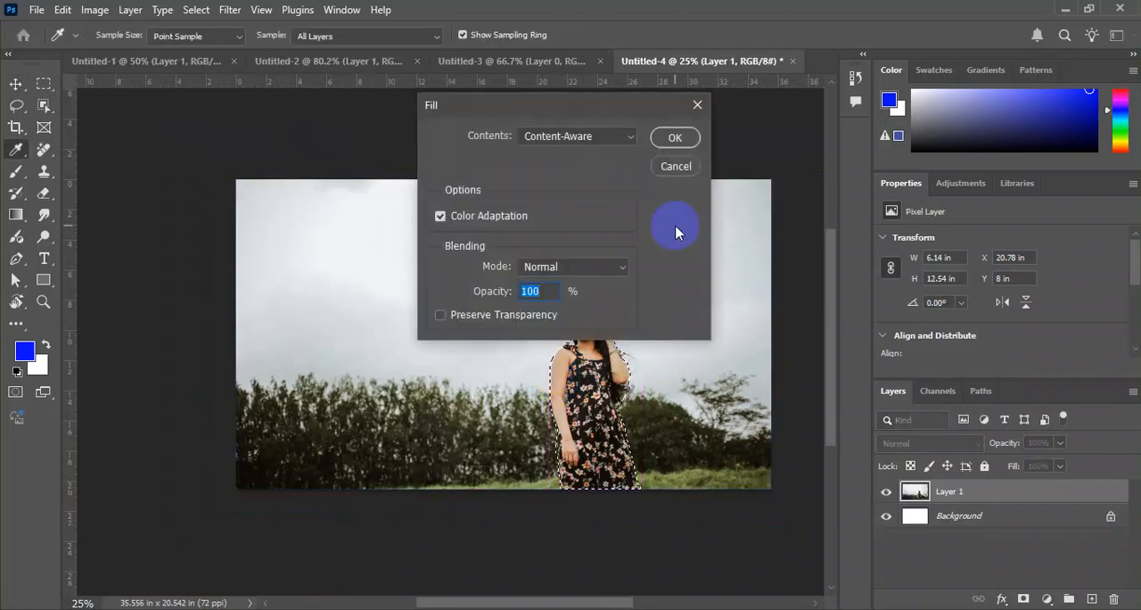
key("Return")
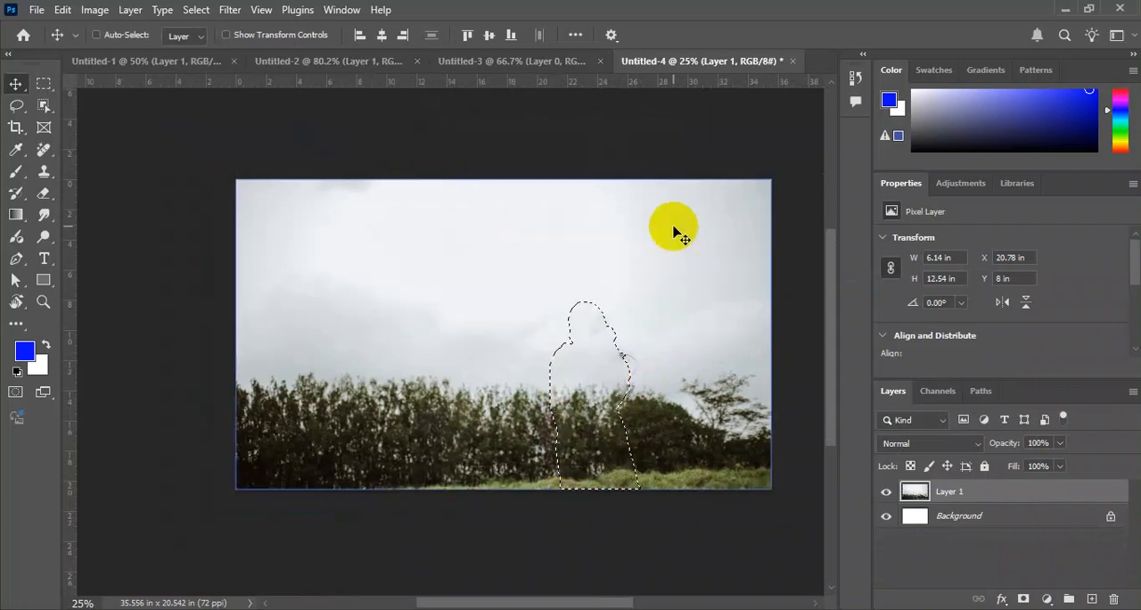
key("ctrl+d")
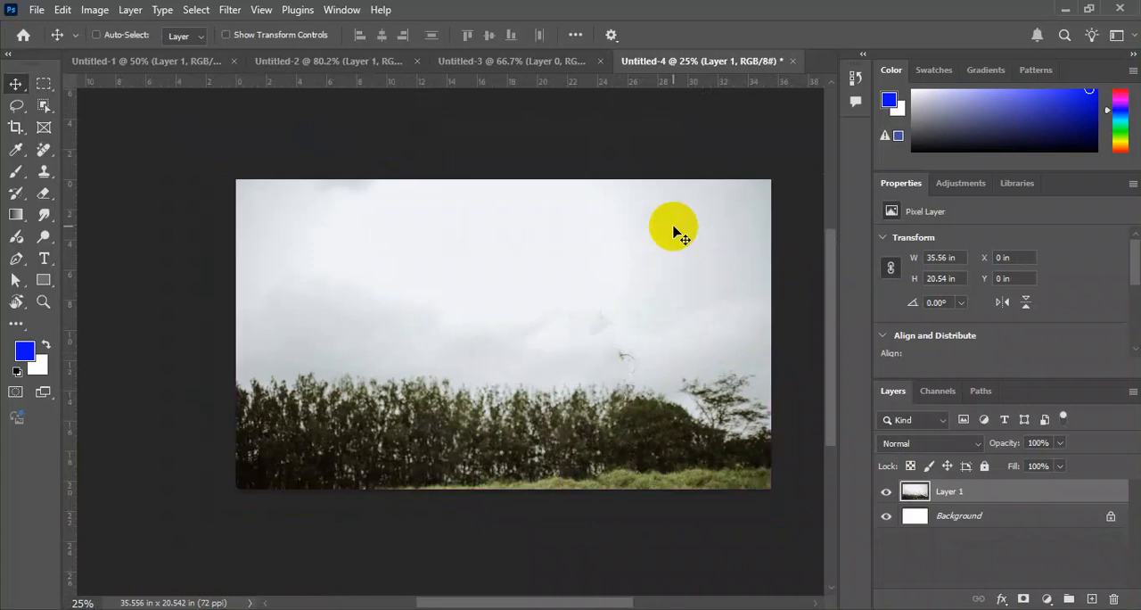
key("ctrl+plus")
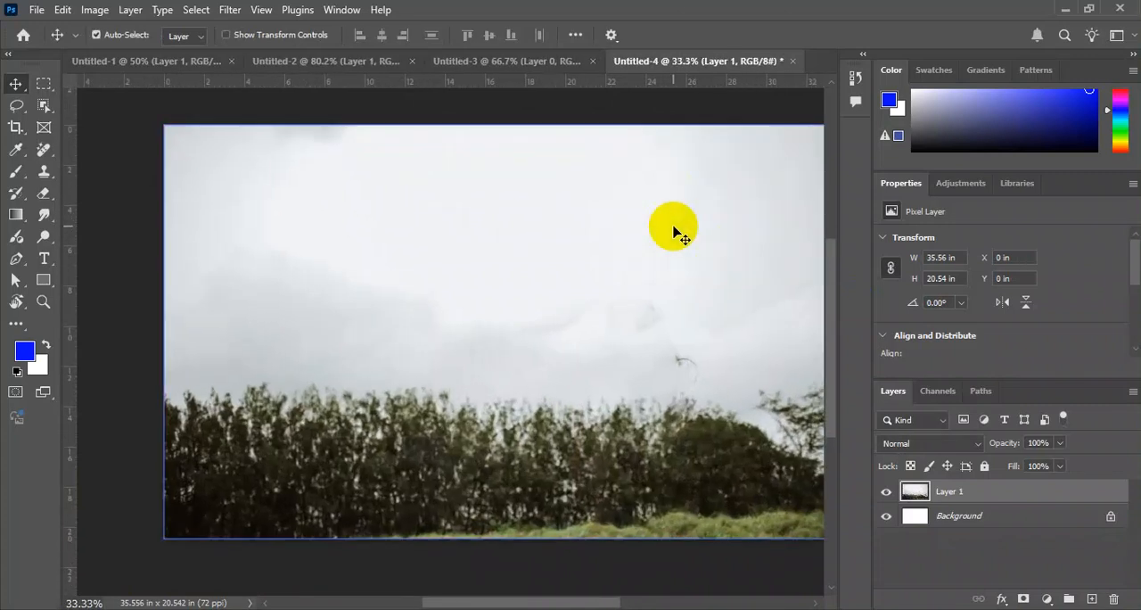
key("ctrl+plus")
left_click_drag(779, 349, 622, 364)
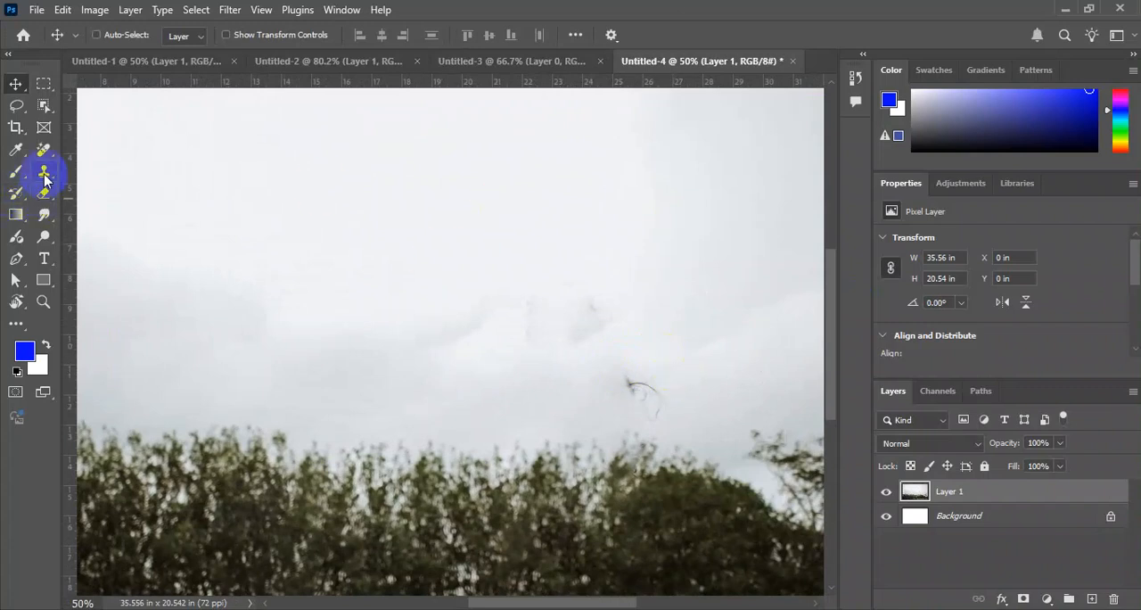
key("shift+j")
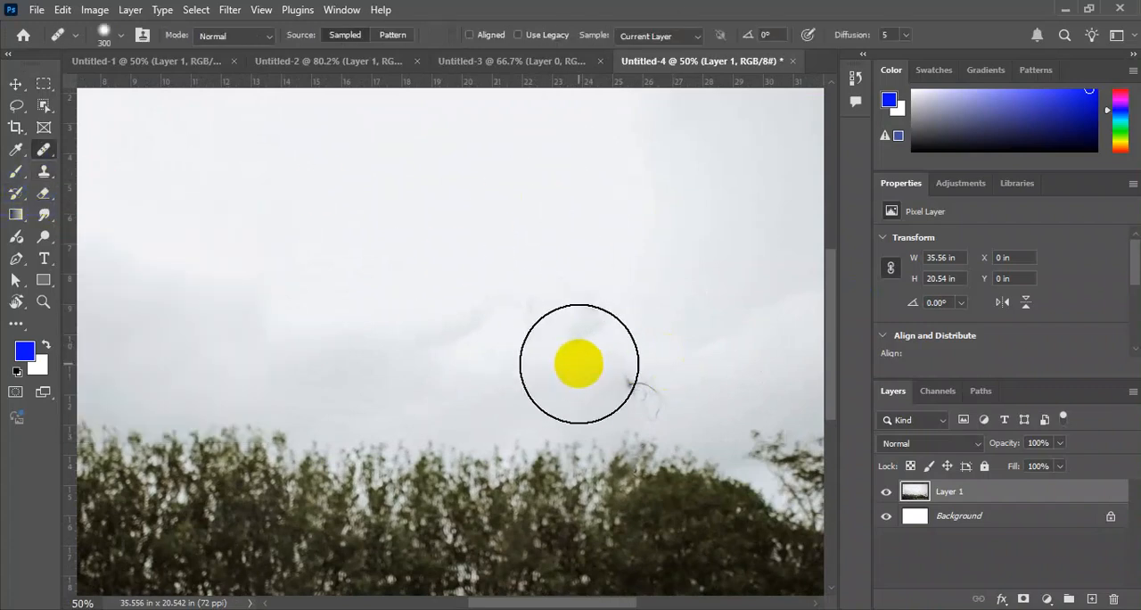
key("bracketleft")
key("bracketleft")
key("bracketleft")
key("bracketleft")
key("bracketleft")
key("bracketleft")
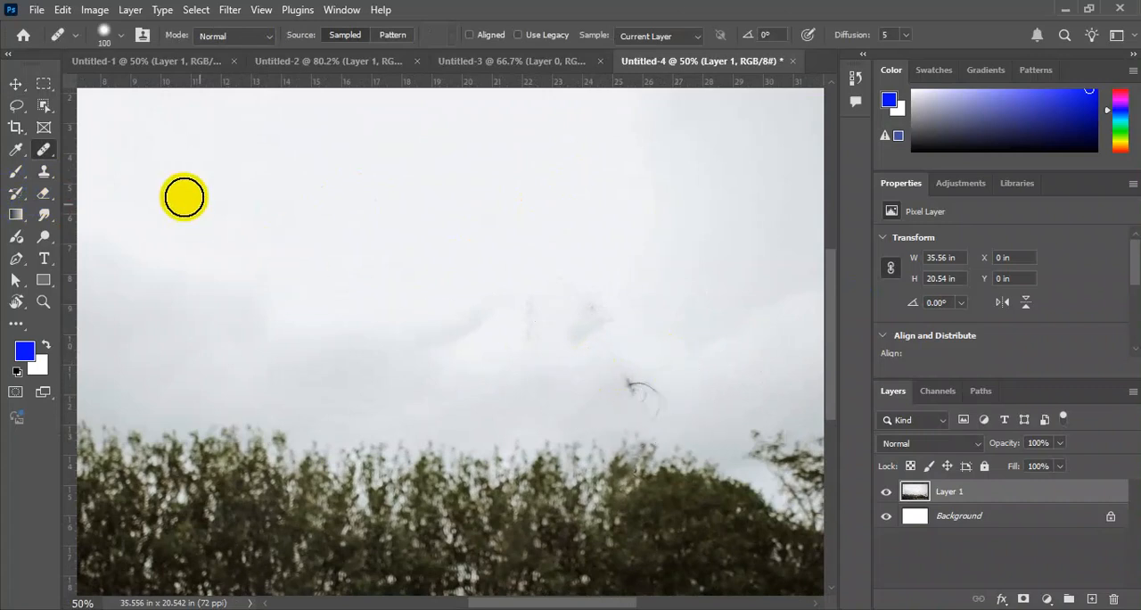
Paint out the leftover hair strands and smudges in the sky with the Content-Aware Spot Healing Brush at size 150.
right_click(55, 159)
left_click(120, 150)
mouse_move(666, 395)
left_mouse_down()
mouse_move(611, 362)
mouse_move(576, 317)
mouse_move(547, 311)
mouse_move(542, 325)
left_mouse_up()
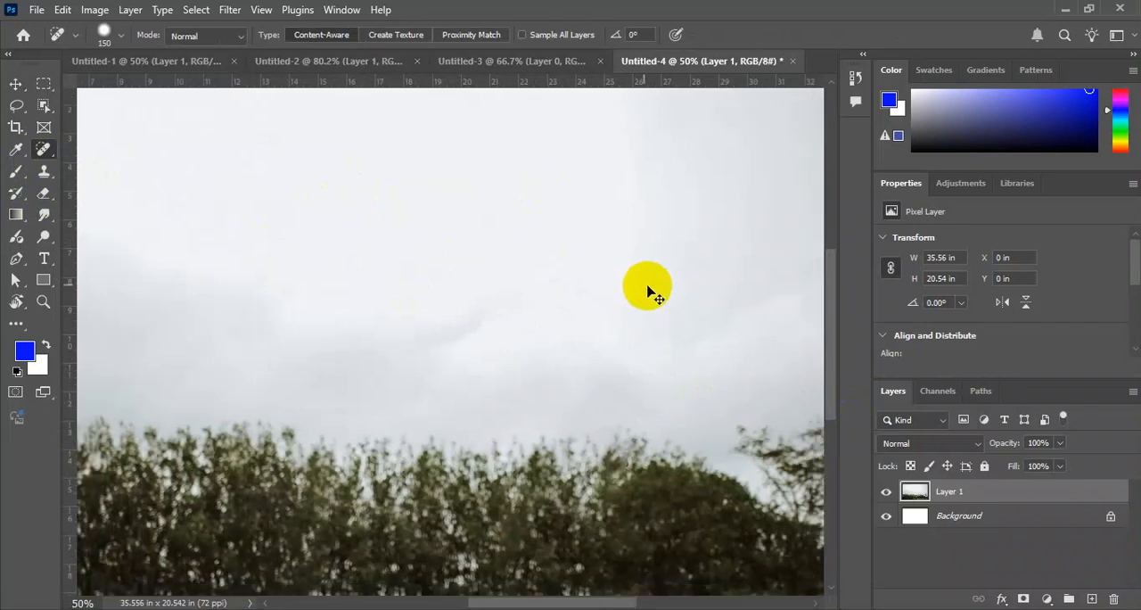
scroll(695, 303, "down", 2)
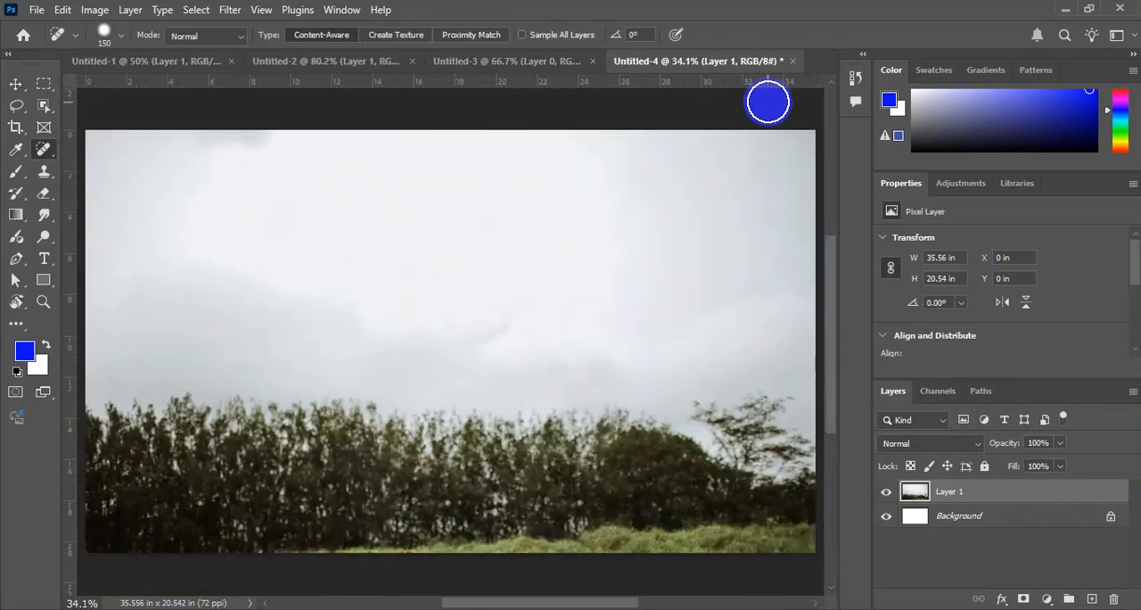
Return the document to its first Object Selection history state and enlarge the history list to show every state.
left_click(855, 78)
scroll(745, 117, "down", 2)
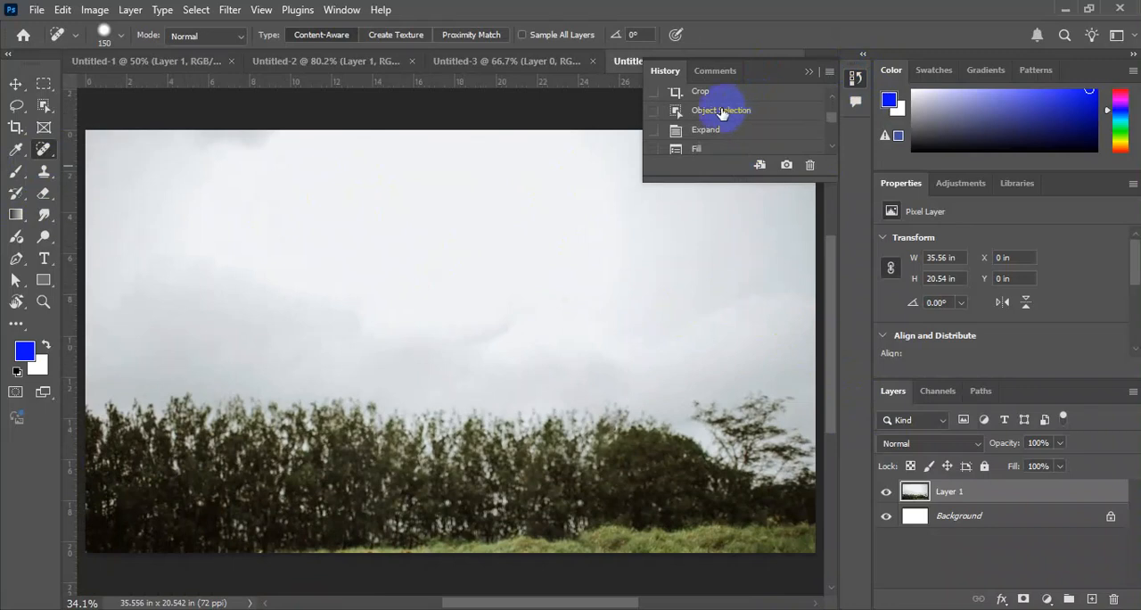
left_click(722, 111)
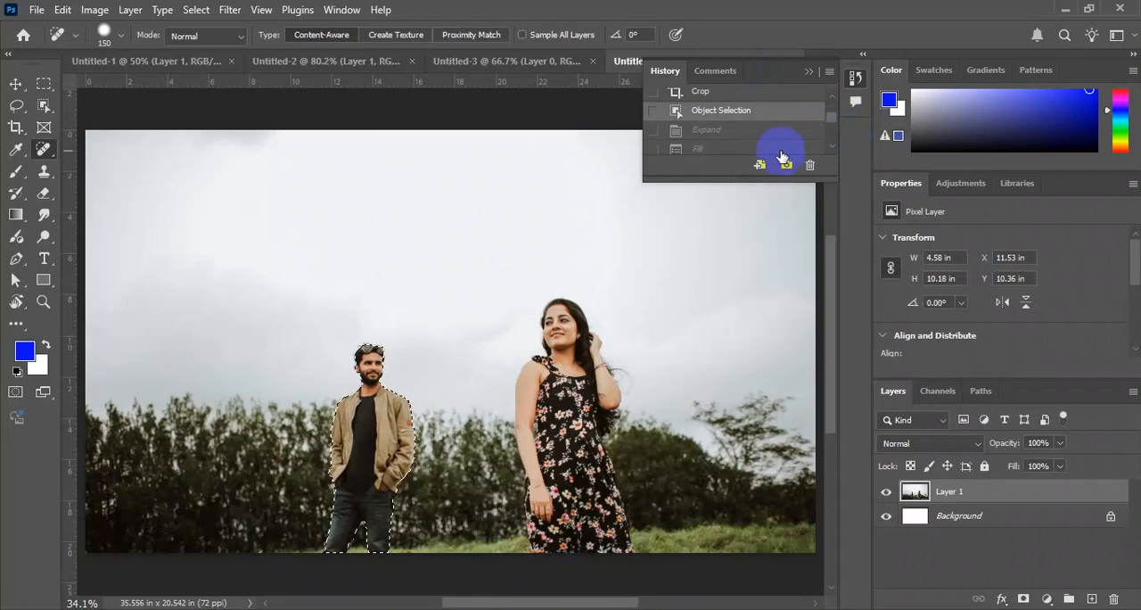
left_click_drag(761, 181, 796, 606)
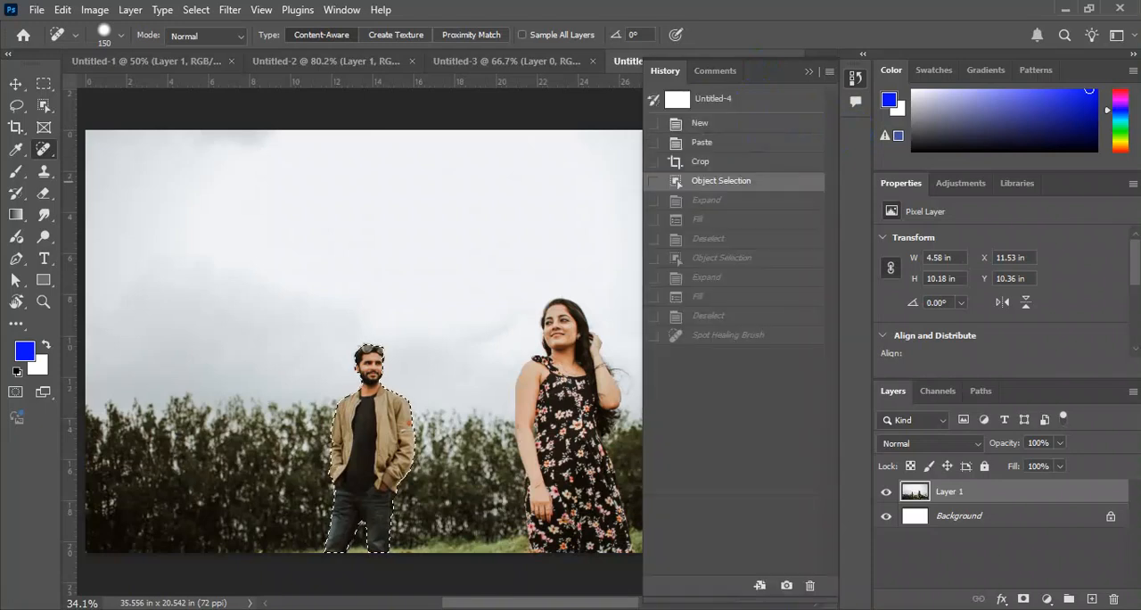
Restore the photo with both people removed to its final Spot Healing Brush history state.
left_click(710, 341)
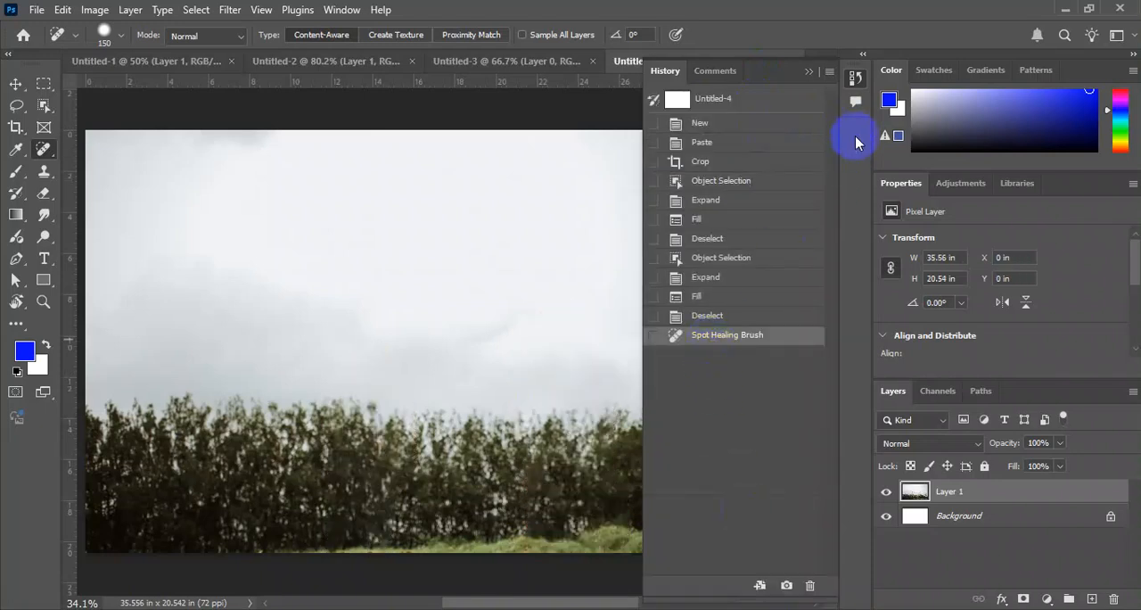
key("ctrl+minus")
key("ctrl+minus")
key("ctrl+minus")
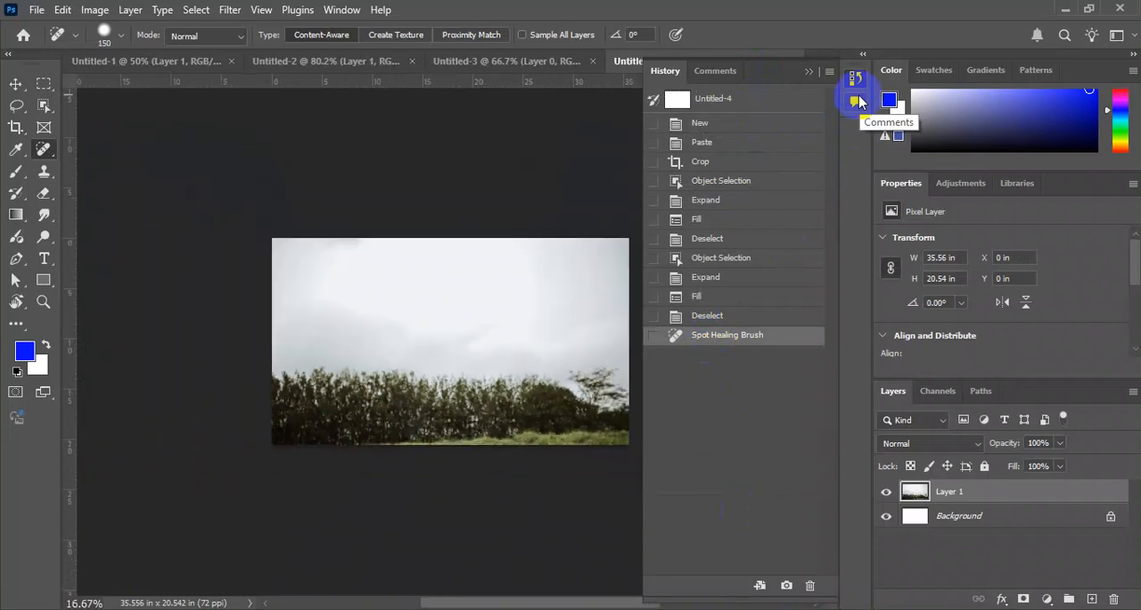
Compare the photo's first Object Selection history state with its final Spot Healing Brush state and close the history list.
left_click(735, 184)
key("ctrl+alt+z")
key("ctrl+alt+z")
key("ctrl+alt+z")
key("ctrl+alt+z")
key("ctrl+alt+z")
key("ctrl+alt+z")
key("ctrl+alt+z")
key("ctrl+alt+z")
key("ctrl+alt+z")
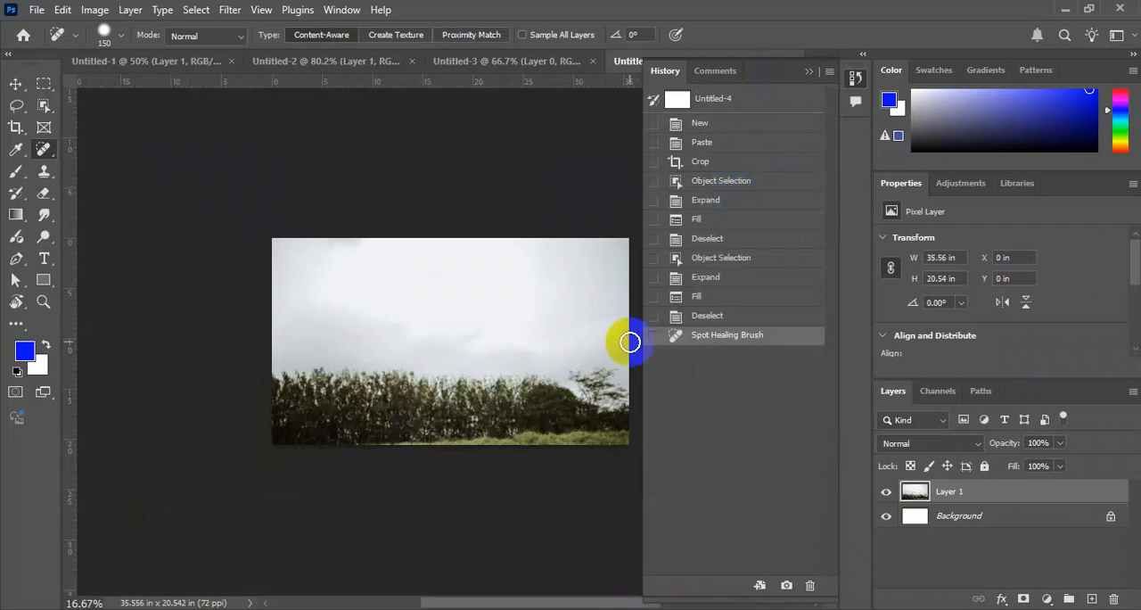
key("ctrl+plus")
key("ctrl+plus")
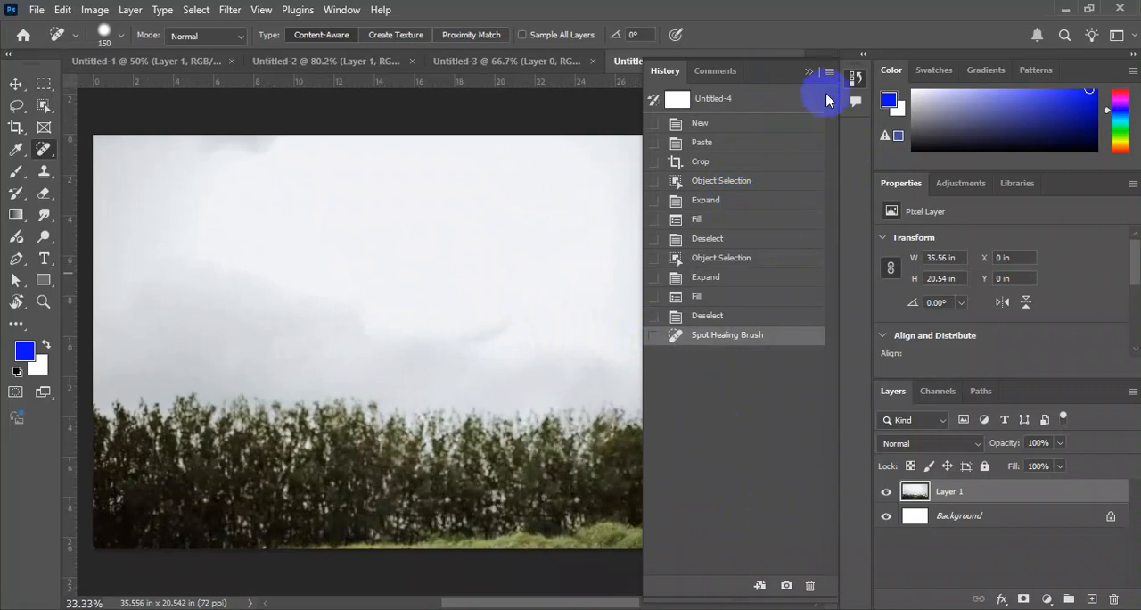
left_click(854, 82)
key("ctrl+0")
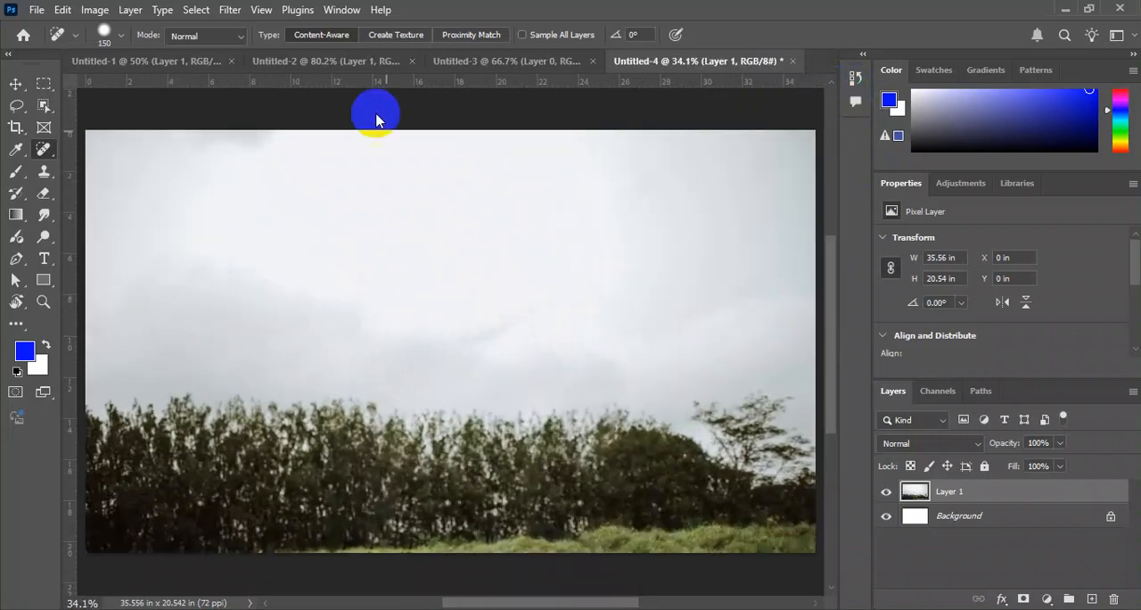
In Untitled-2, select the woman leaning on the tree by framing her with an Object Selection rectangle about 4.85 by 8.61 in.
left_click(204, 59)
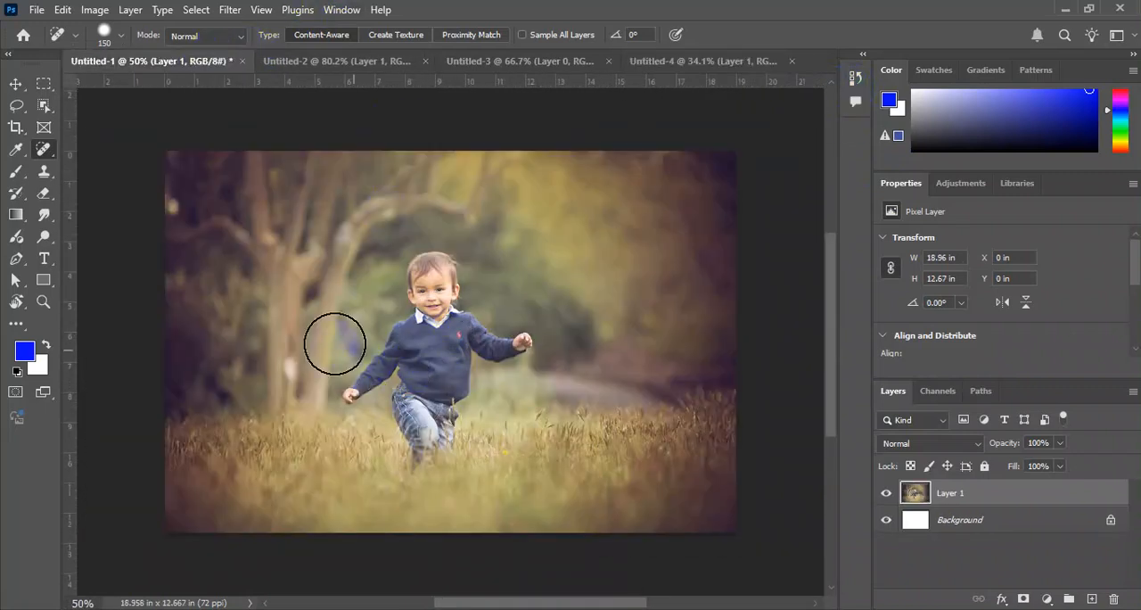
left_click(383, 61)
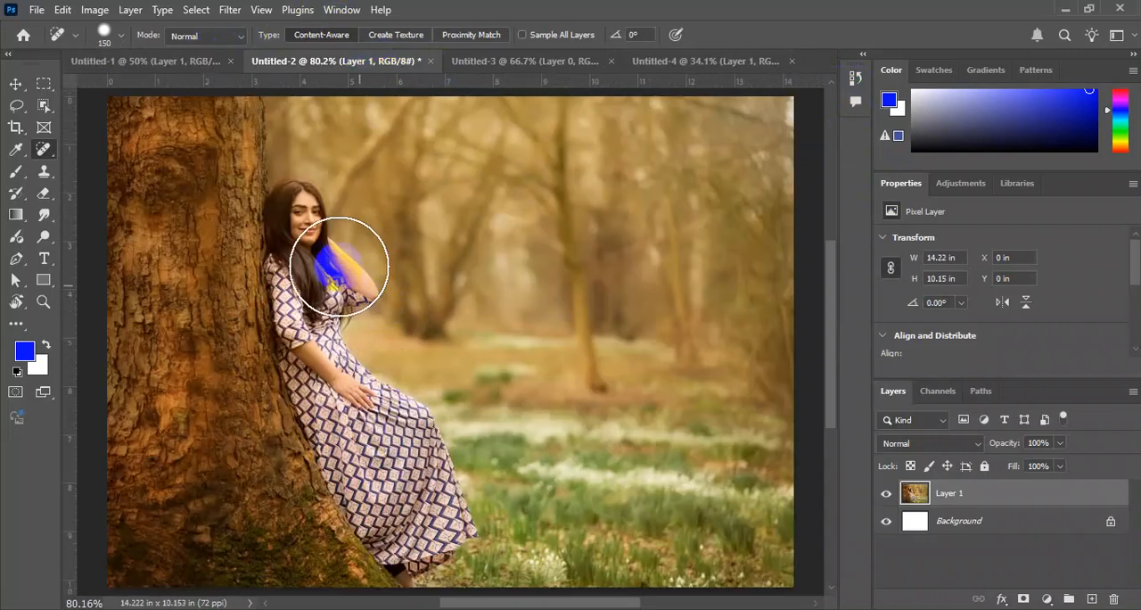
left_click(43, 106)
left_click_drag(262, 170, 471, 538)
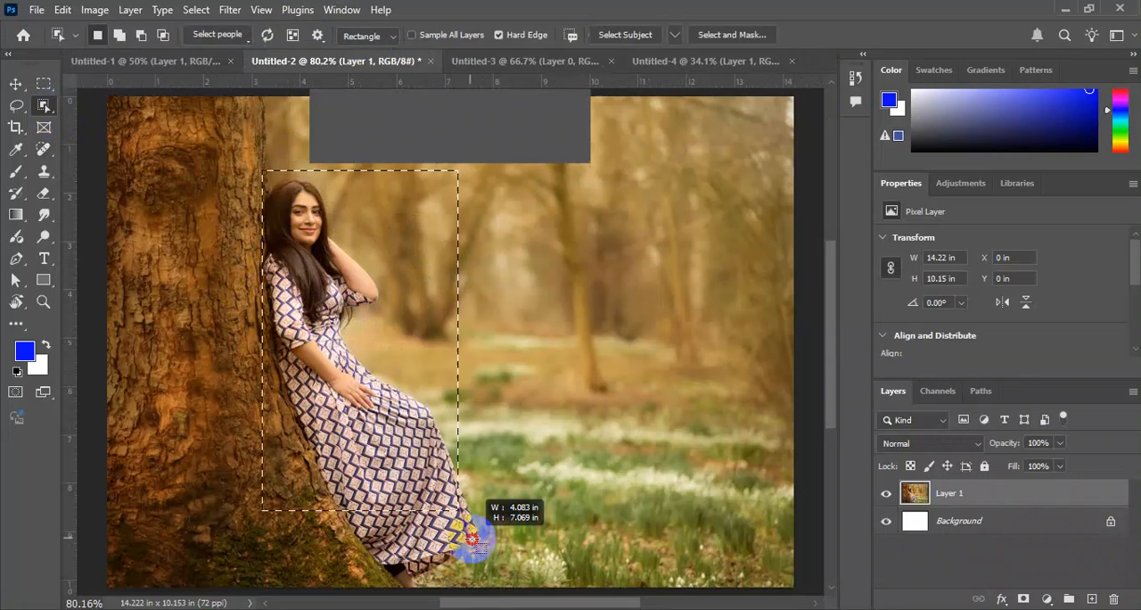
left_click_drag(471, 537, 528, 509)
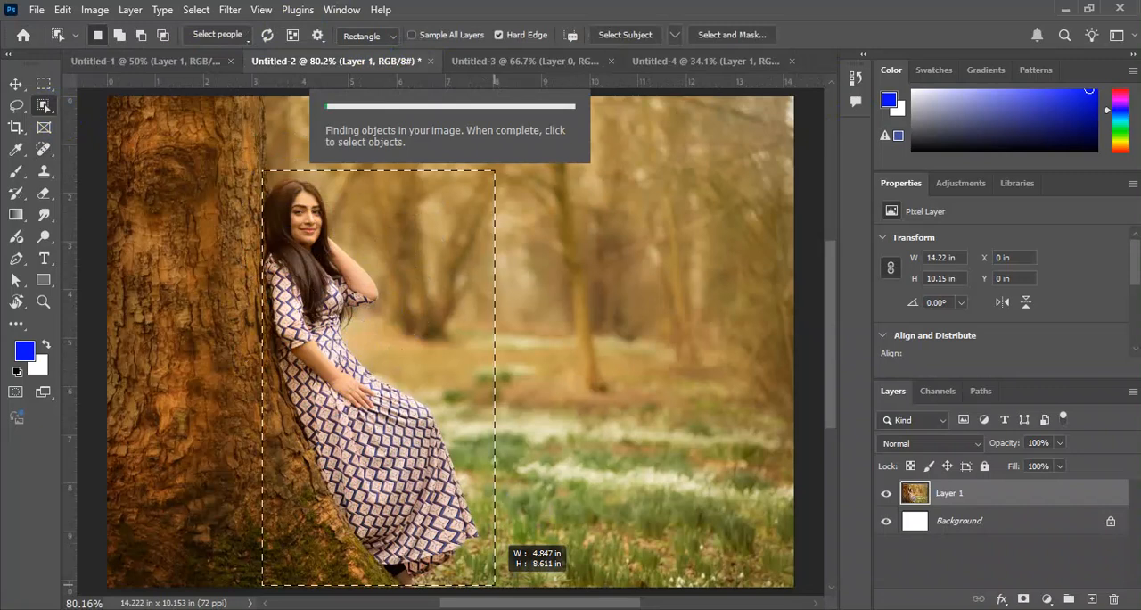
left_click_drag(494, 584, 495, 584)
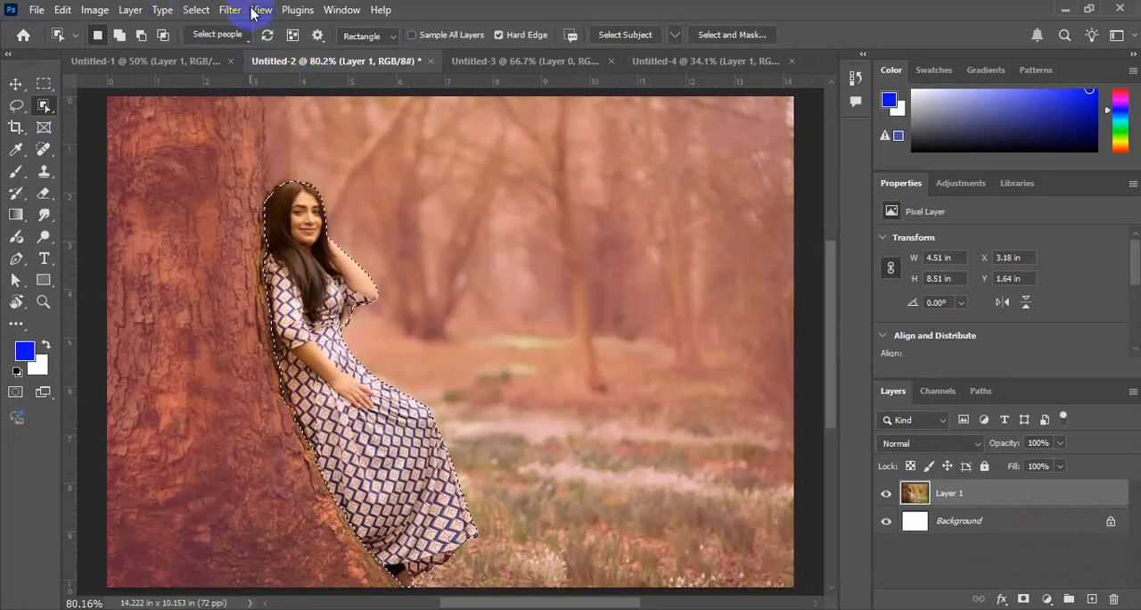
Expand the woman's selection by 10 pixels.
left_click(196, 9)
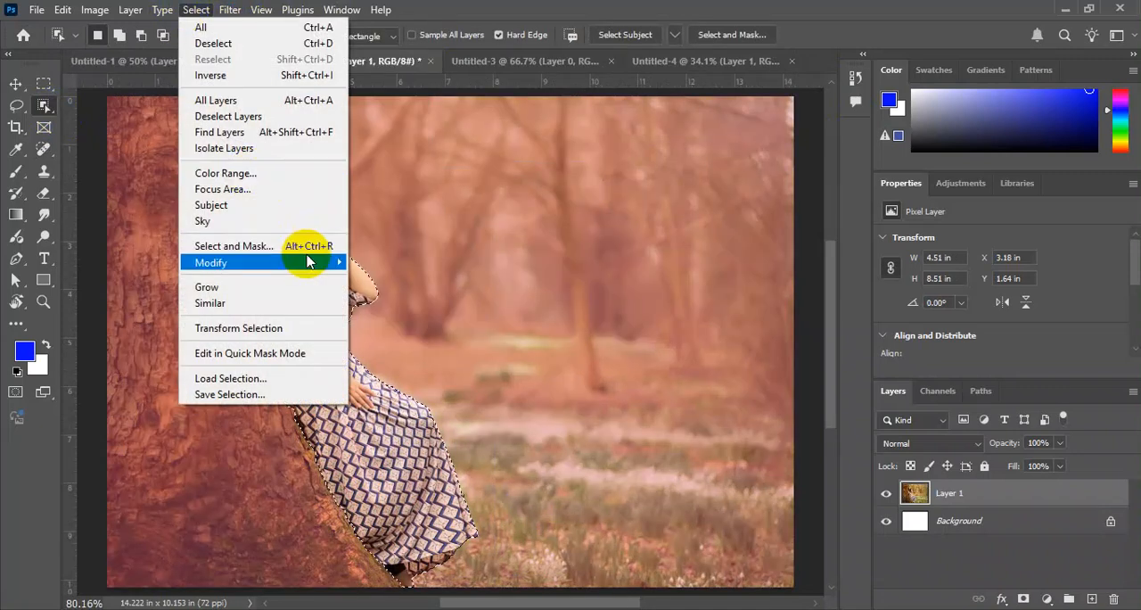
mouse_move(312, 261)
left_click(403, 293)
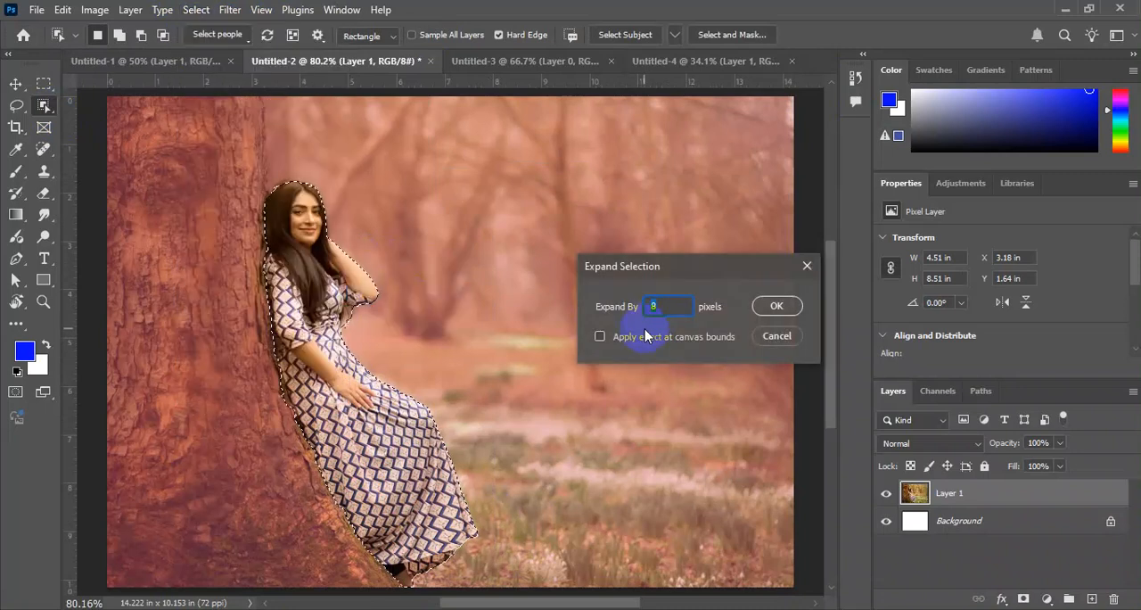
type("10")
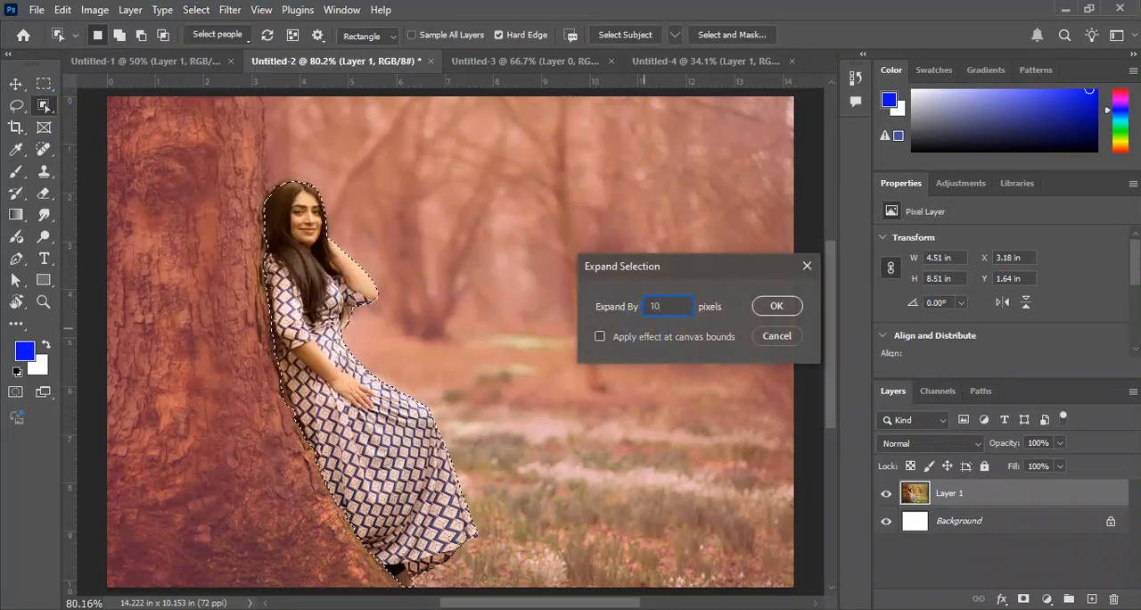
key("Return")
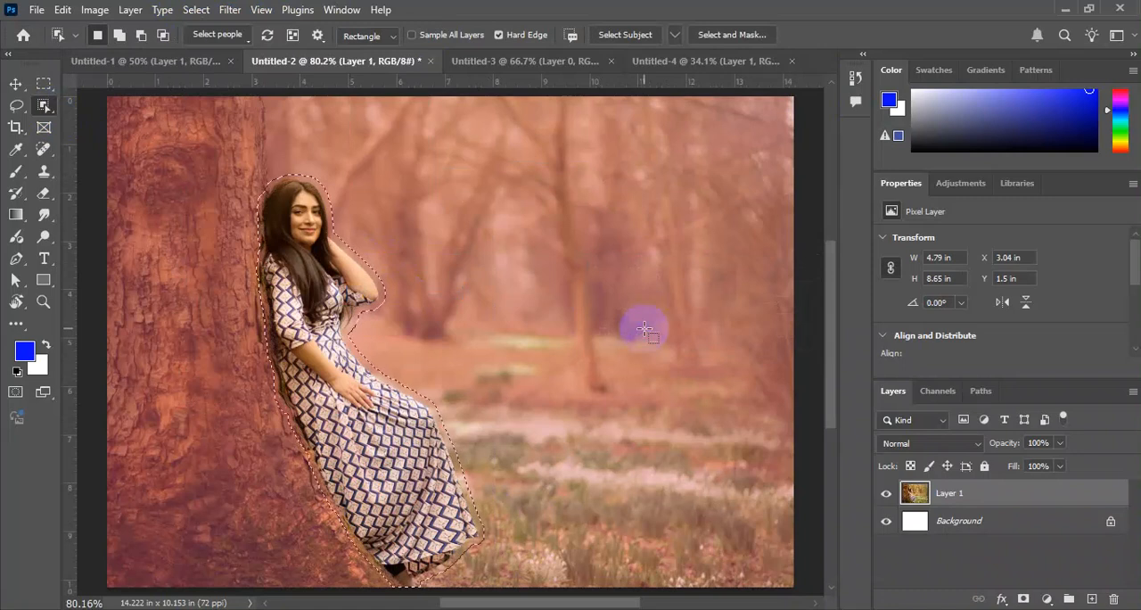
Fill the woman's selection with Content-Aware contents, using Color Adaptation, Normal mode and 100% opacity, and deselect.
left_click(16, 391)
left_click(16, 83)
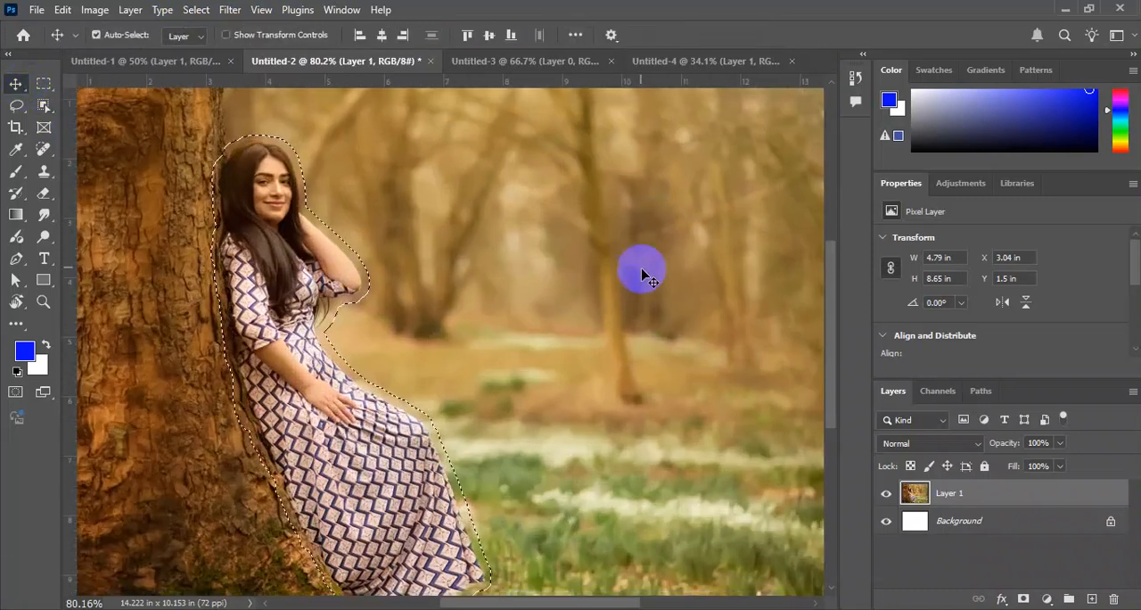
scroll(493, 385, "down", 1)
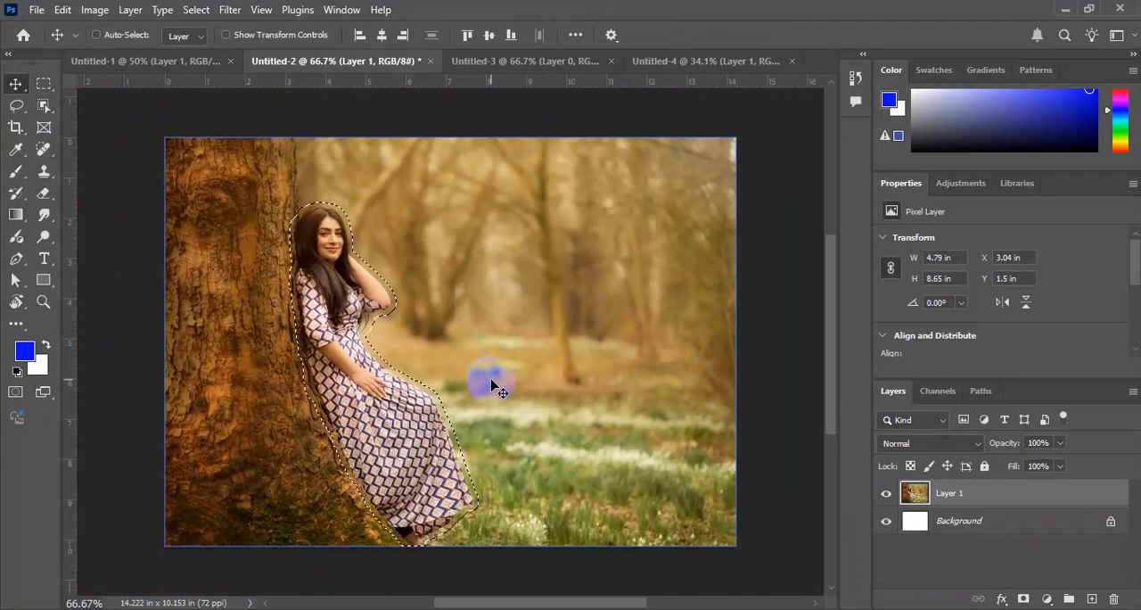
key("shift+F5")
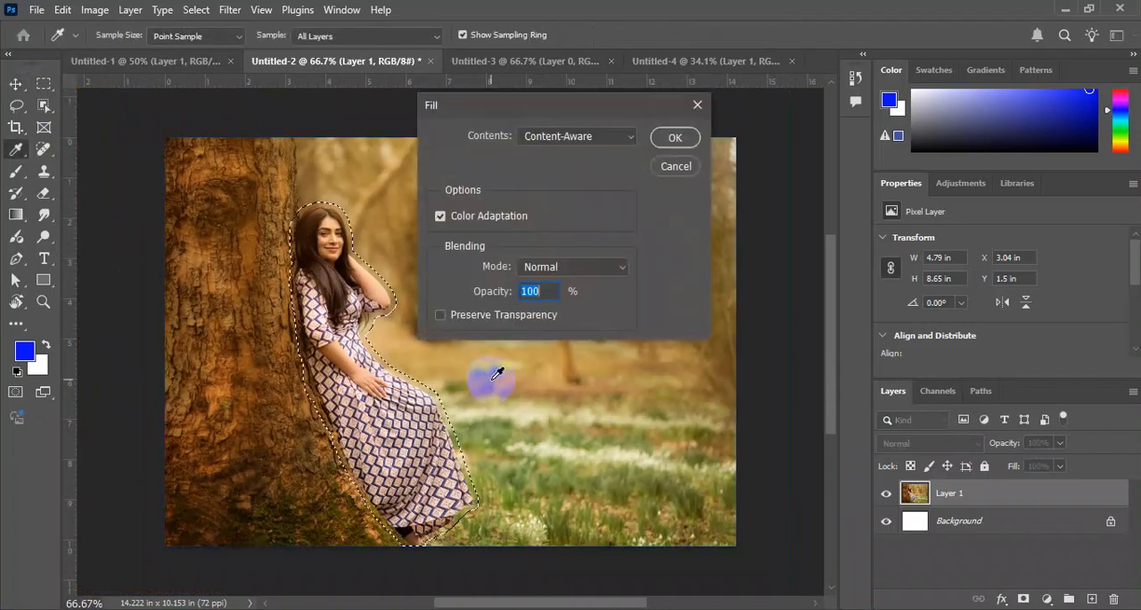
key("Return")
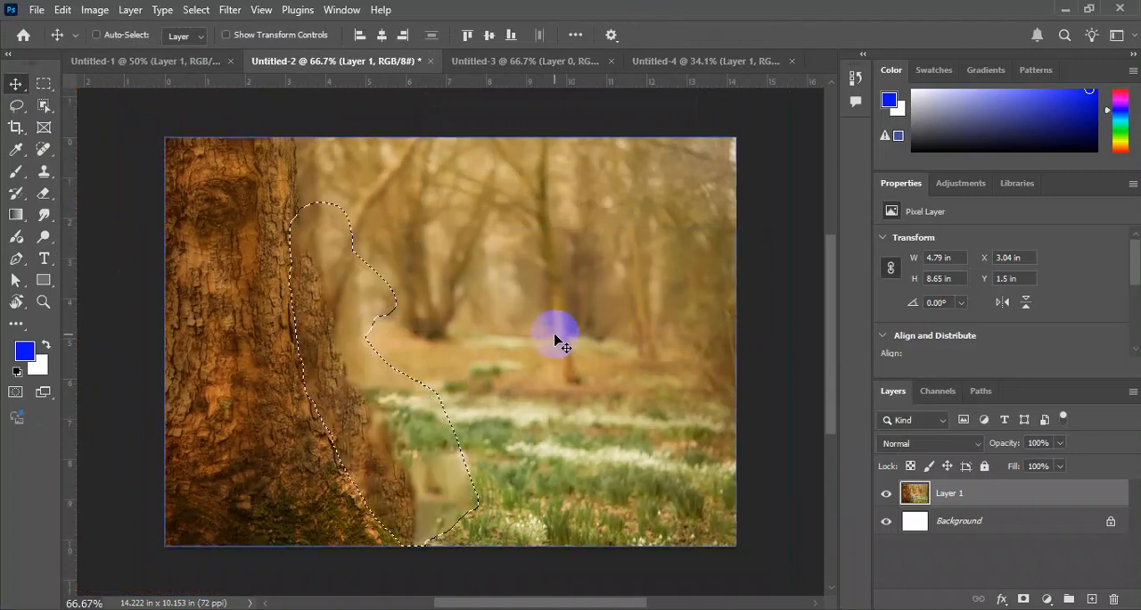
key("ctrl+d")
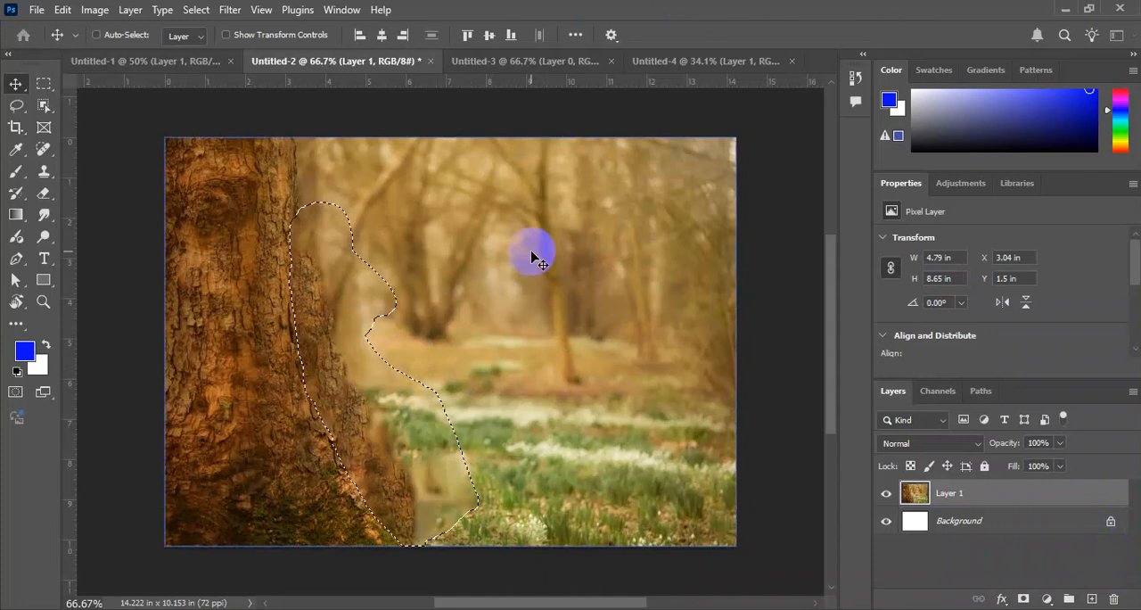
key("ctrl+d")
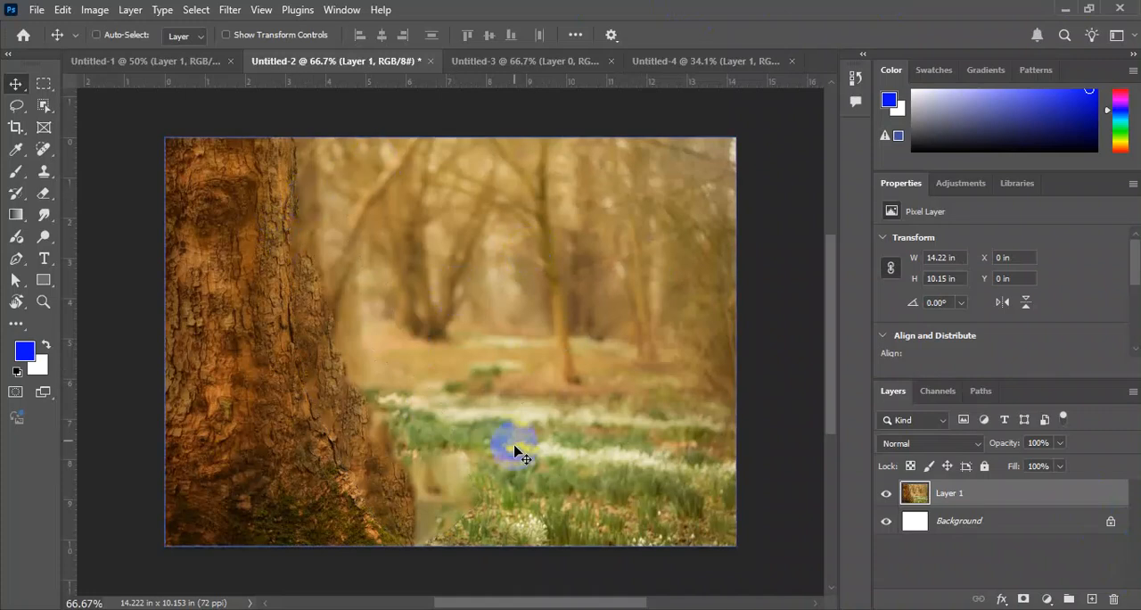
Undo the deselection and the Content-Aware fill to bring back the woman and her expanded selection.
key("ctrl")
key("ctrl+z")
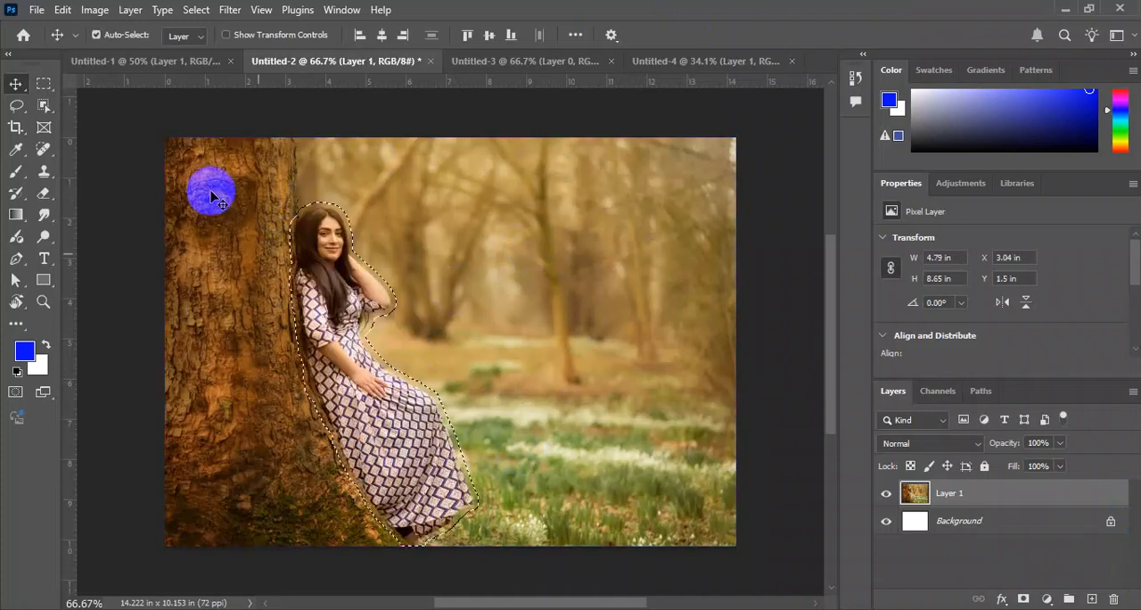
Close the Untitled-4, Untitled-3 and Untitled-1 documents without saving, keeping only Untitled-2 open.
left_click(198, 62)
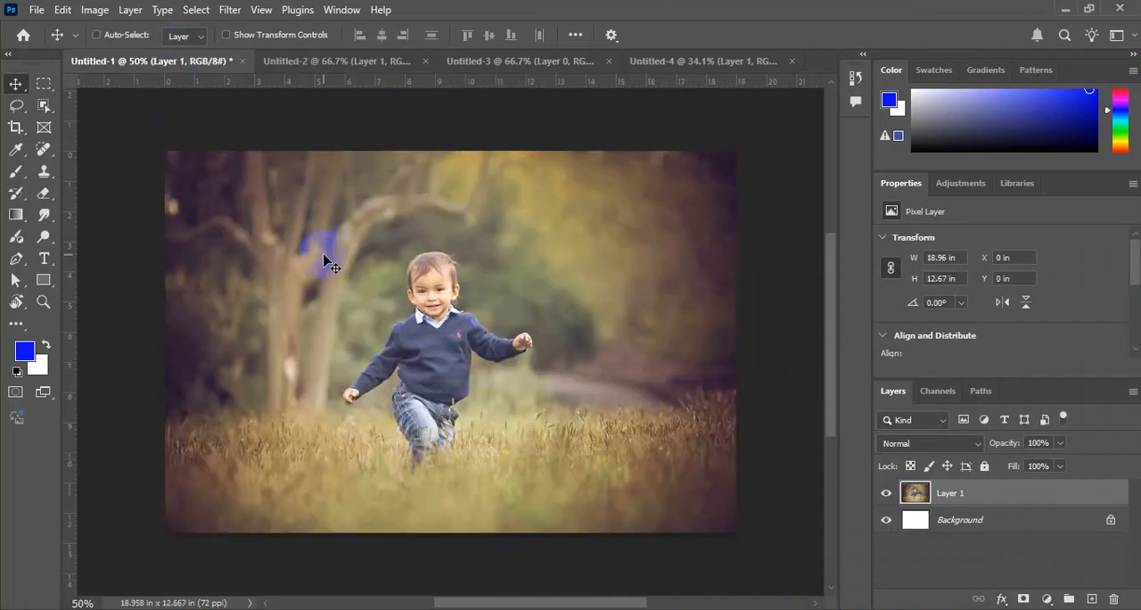
left_click(326, 61)
left_click_drag(470, 343, 686, 67)
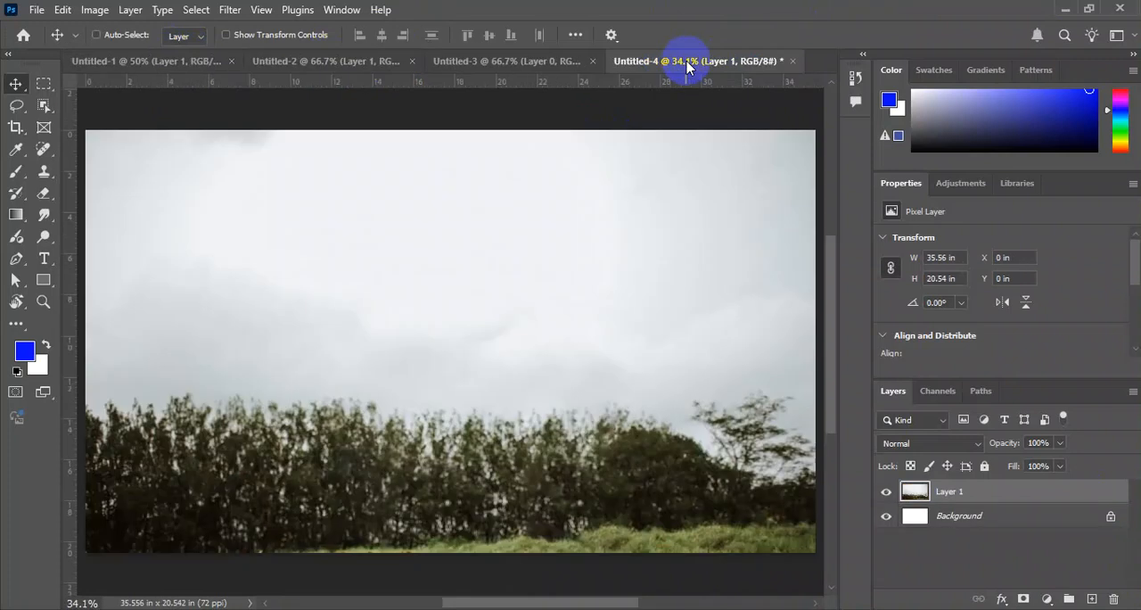
key("ctrl+w")
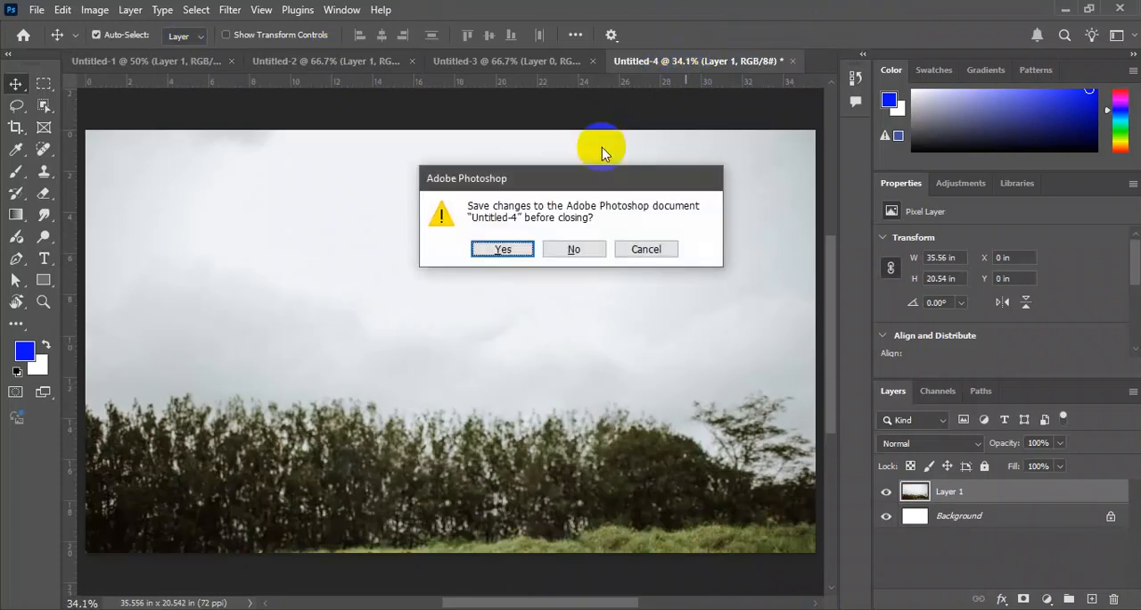
left_click(596, 250)
left_click(502, 61)
key("ctrl+w")
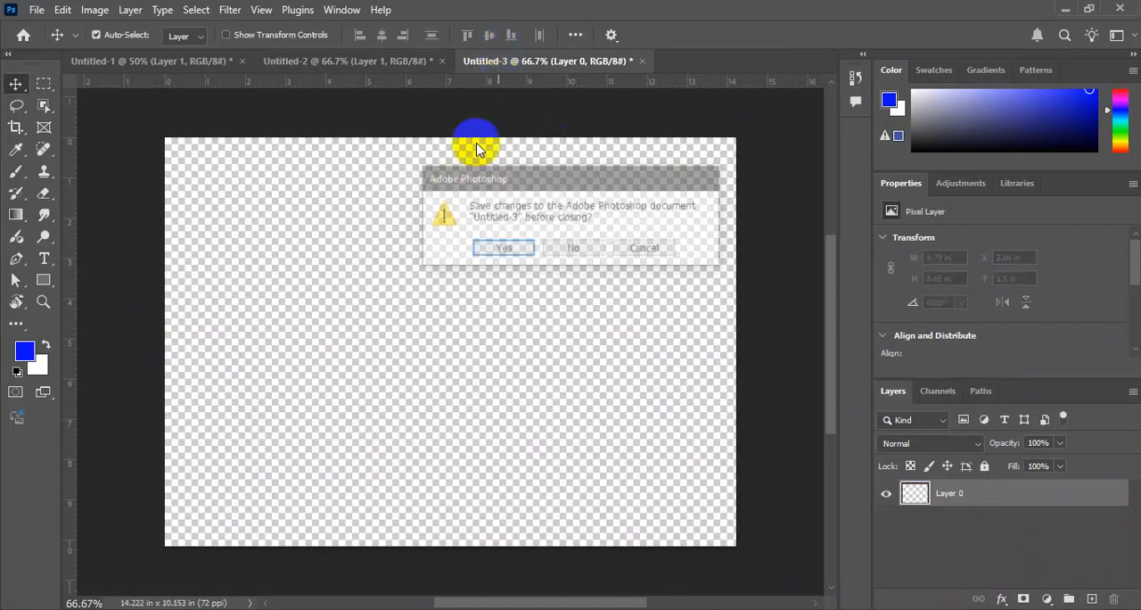
left_click(571, 250)
left_click(165, 61)
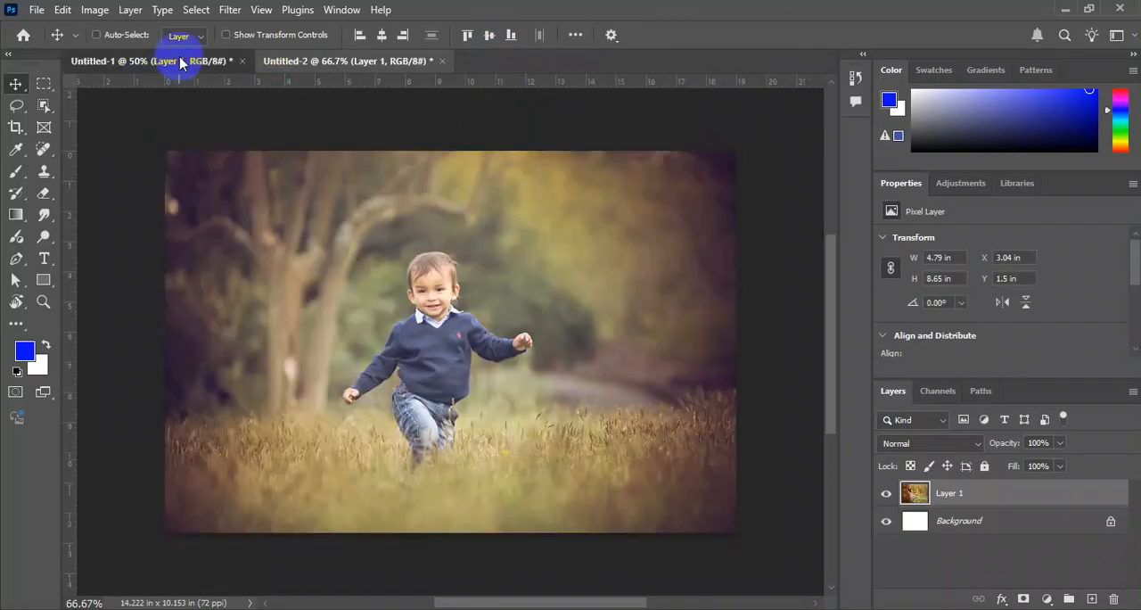
key("ctrl+w")
left_click(562, 249)
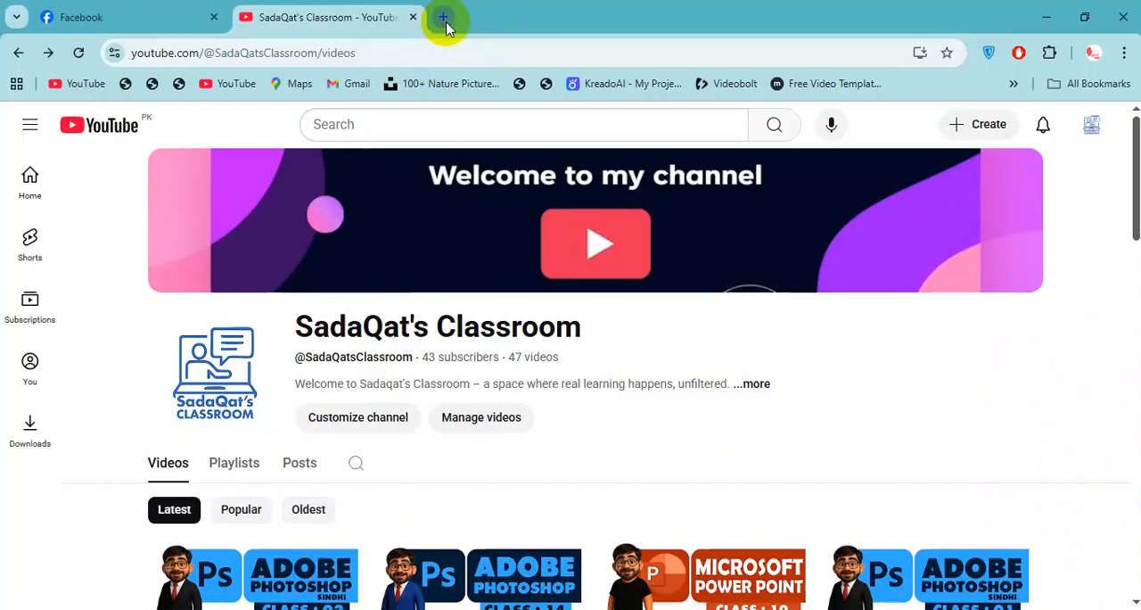
Switch to the Chrome browser and search Google Images for "bike png".
left_click(443, 18)
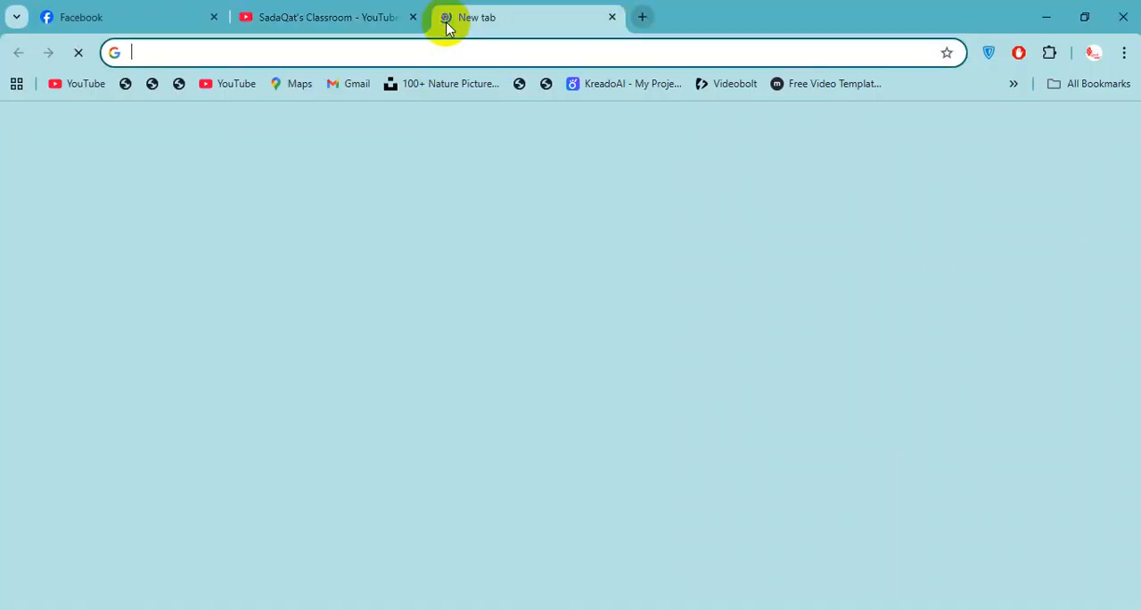
type("bike png")
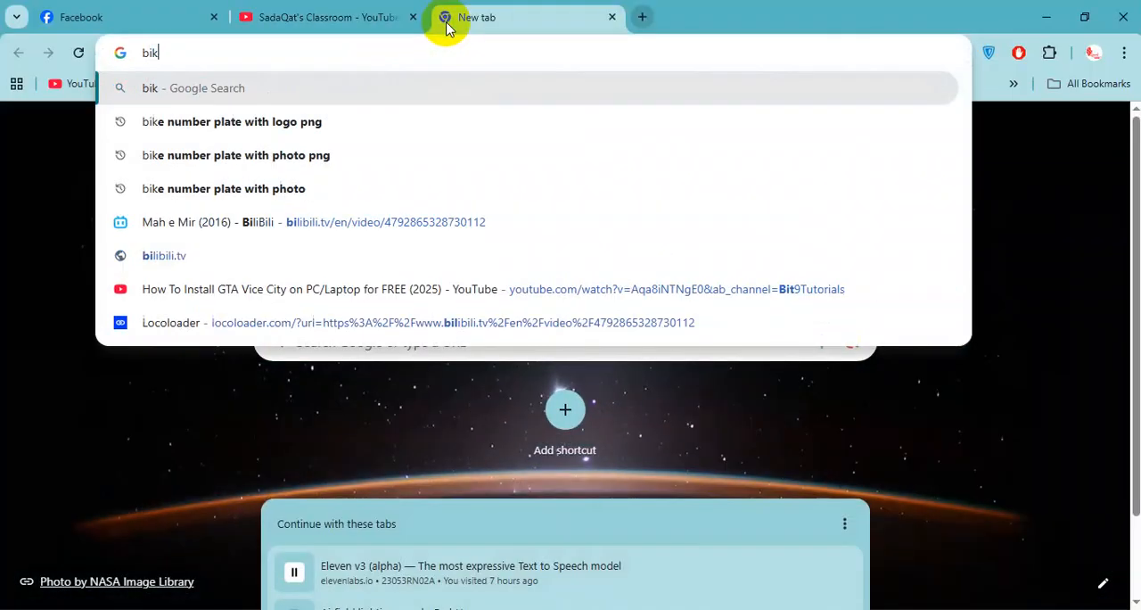
key("Return")
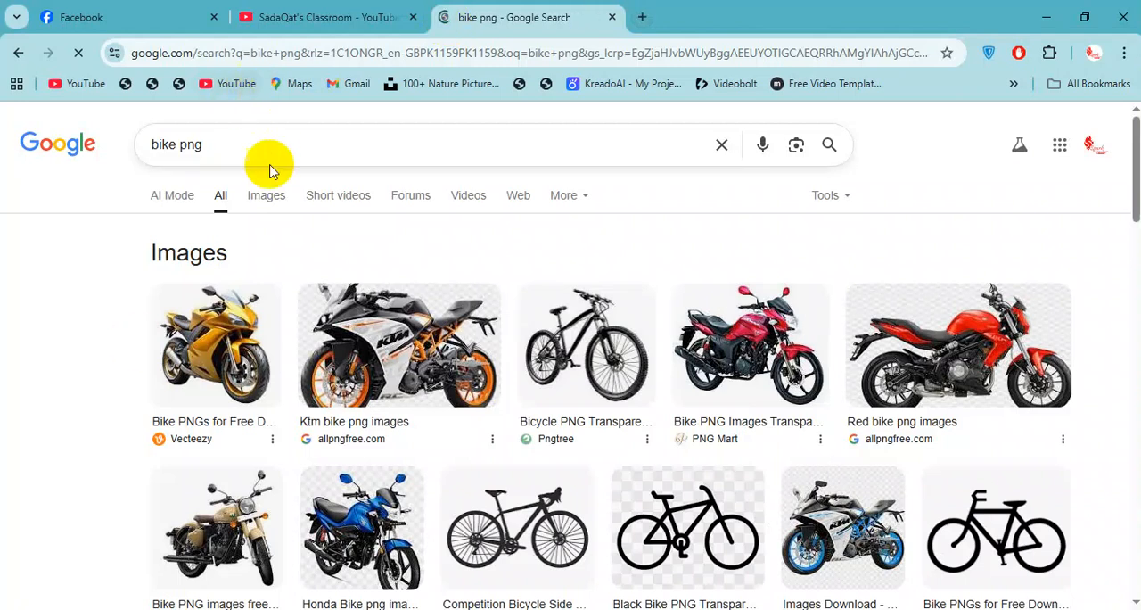
left_click(274, 197)
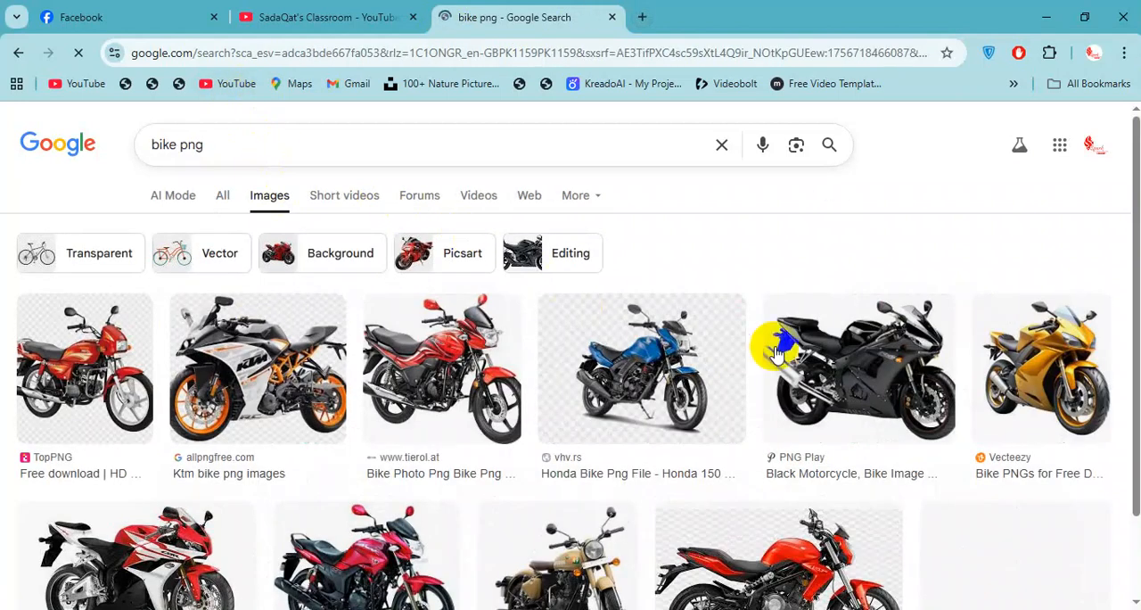
Preview the blue Honda bike image from PNGWing in the image results and open its source page in a new tab.
scroll(731, 334, "down", 1)
scroll(388, 325, "up", 1)
scroll(879, 314, "down", 3)
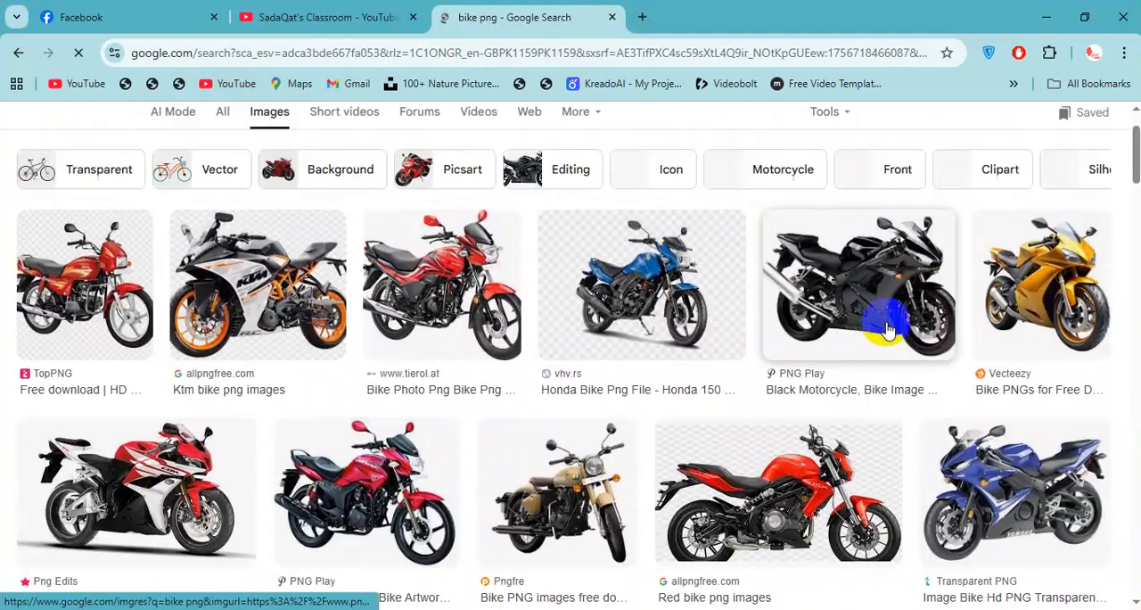
scroll(604, 383, "down", 2)
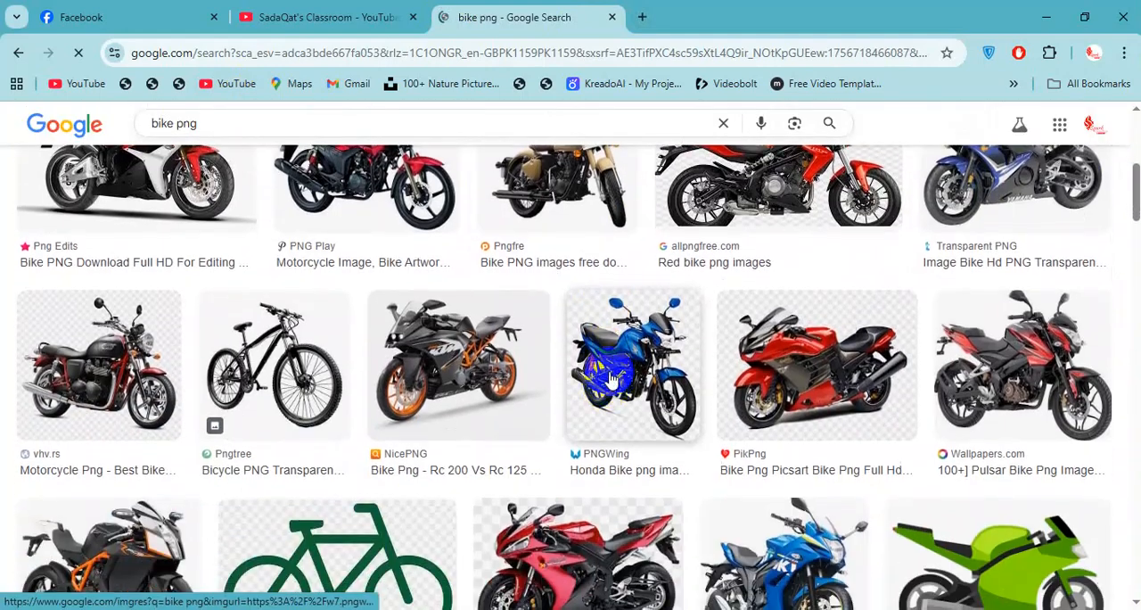
left_click(686, 297)
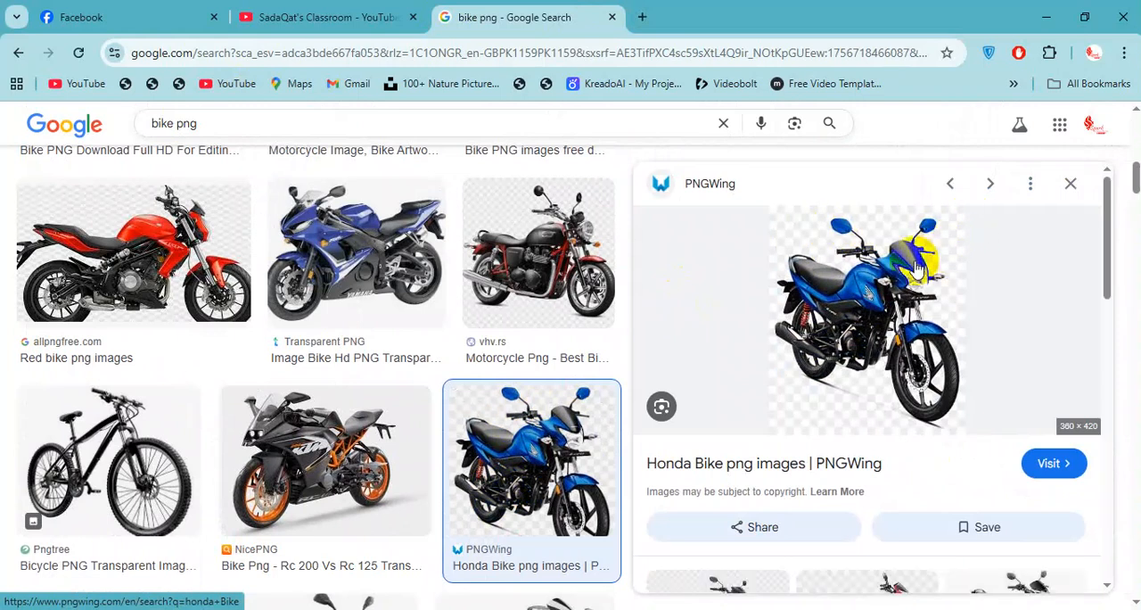
left_click(855, 268)
left_click(691, 54)
left_click(730, 28)
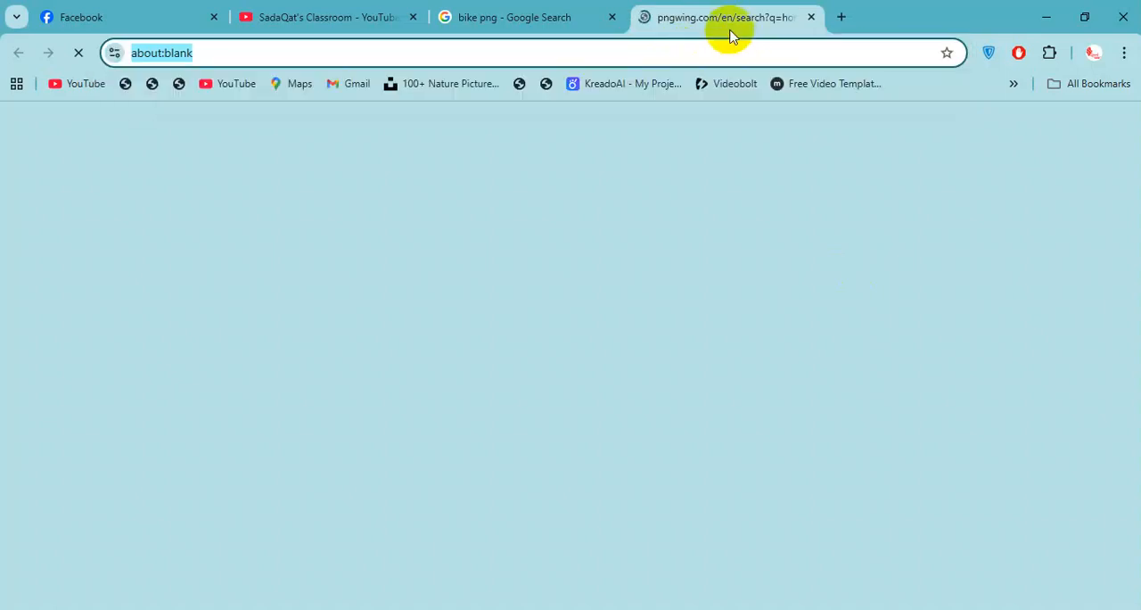
Check the Google results and PNGWing tabs, and open the download page of the blue honda livo bike PNG.
left_click(547, 18)
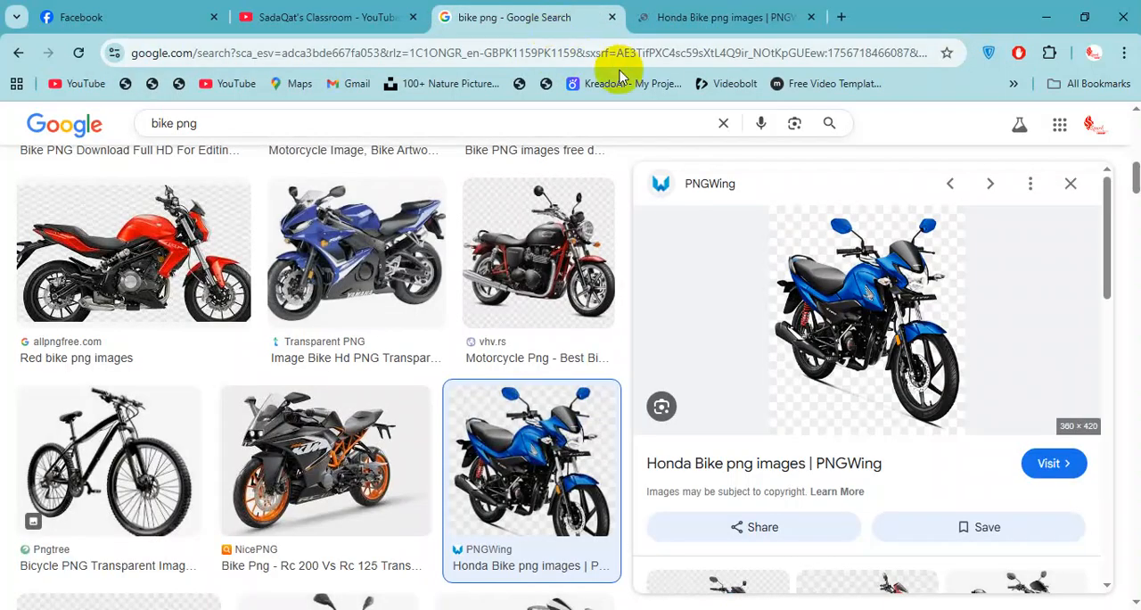
left_click(673, 26)
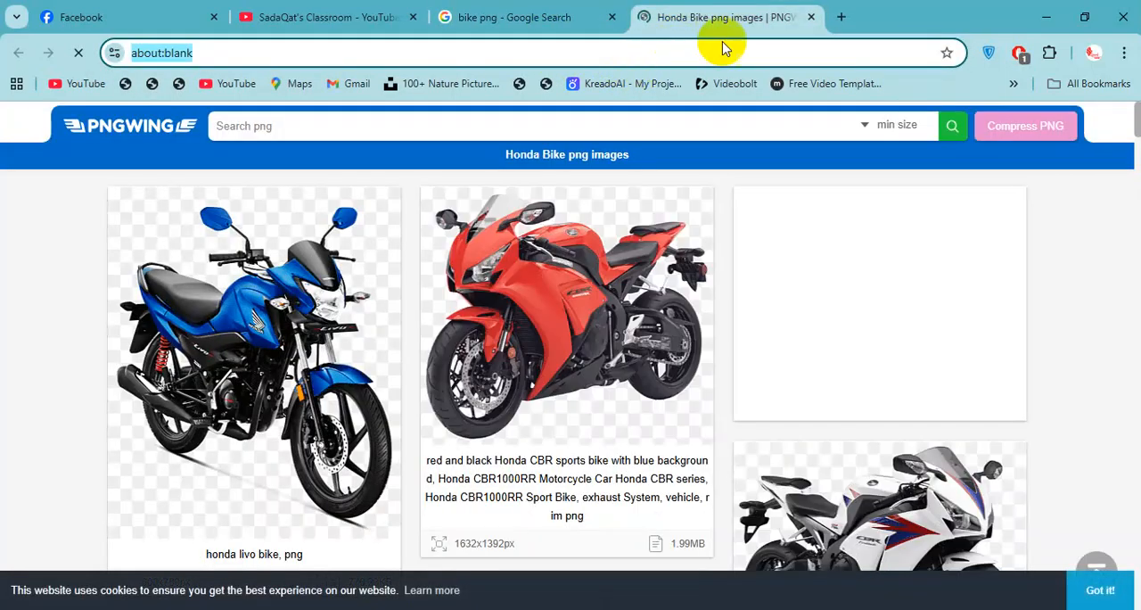
left_click(255, 254)
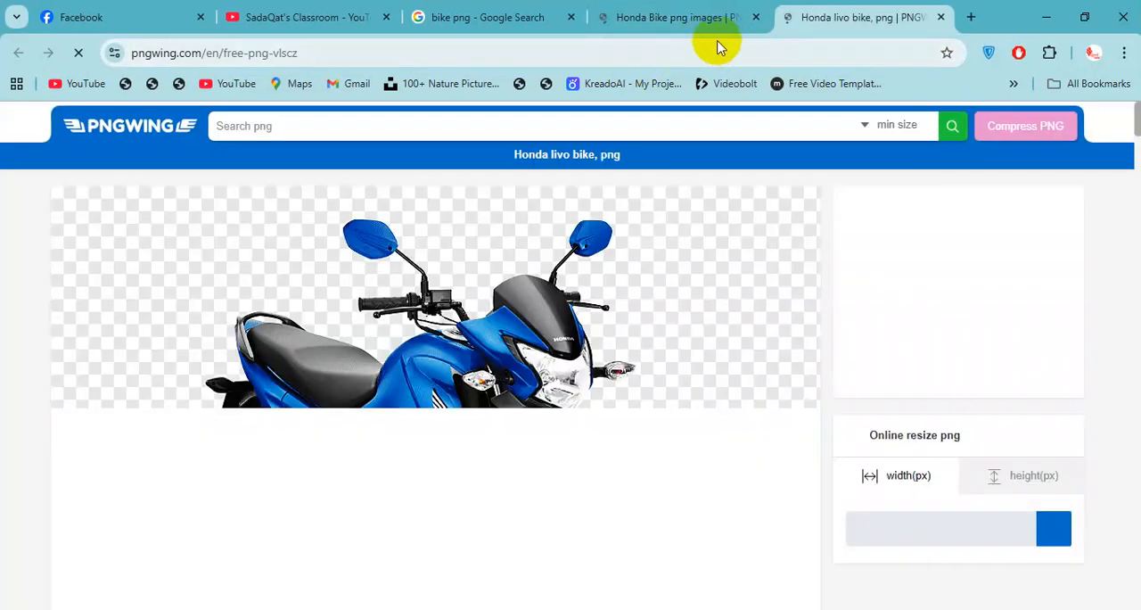
left_click(698, 84)
left_click(638, 61)
key("BackSpace")
left_click(7, 51)
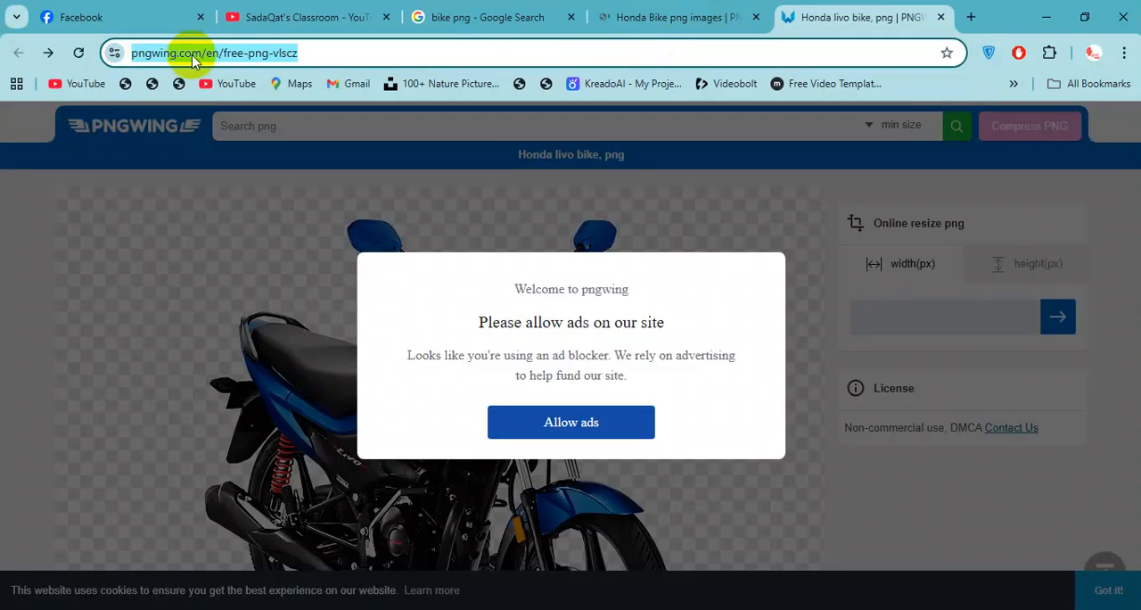
Load the honda livo bike page's address in a new Incognito window and close the PNGWing tabs in the regular window.
left_click(308, 53)
key("BackSpace")
middle_click(794, 4)
key("ctrl+shift+n")
type("https://www.pngwing.com/en/free-png-xbcz")
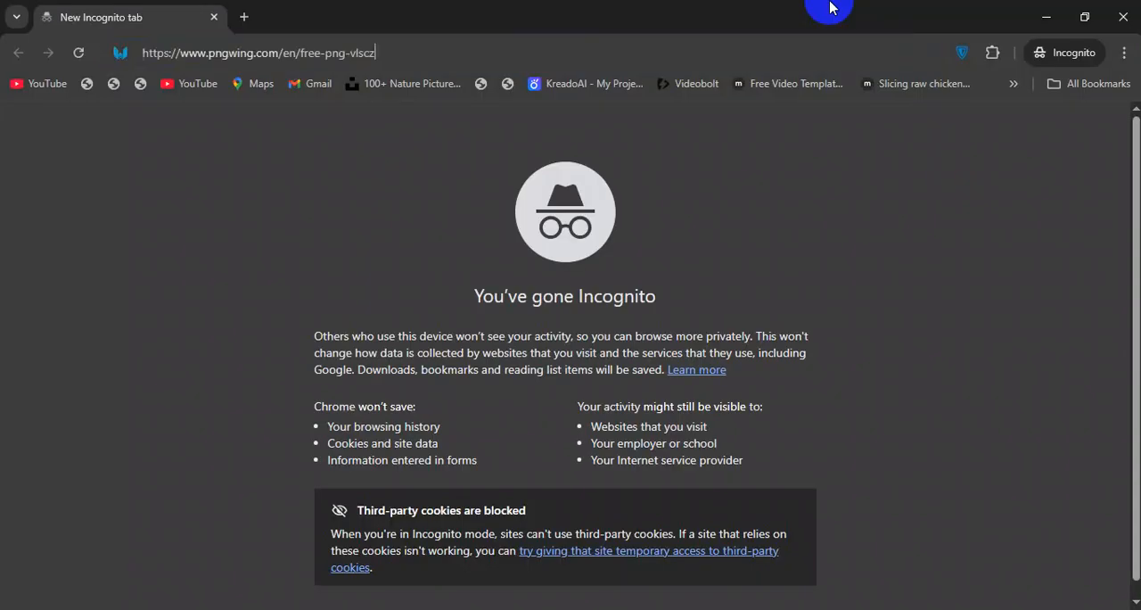
key("Return")
key("alt+Tab")
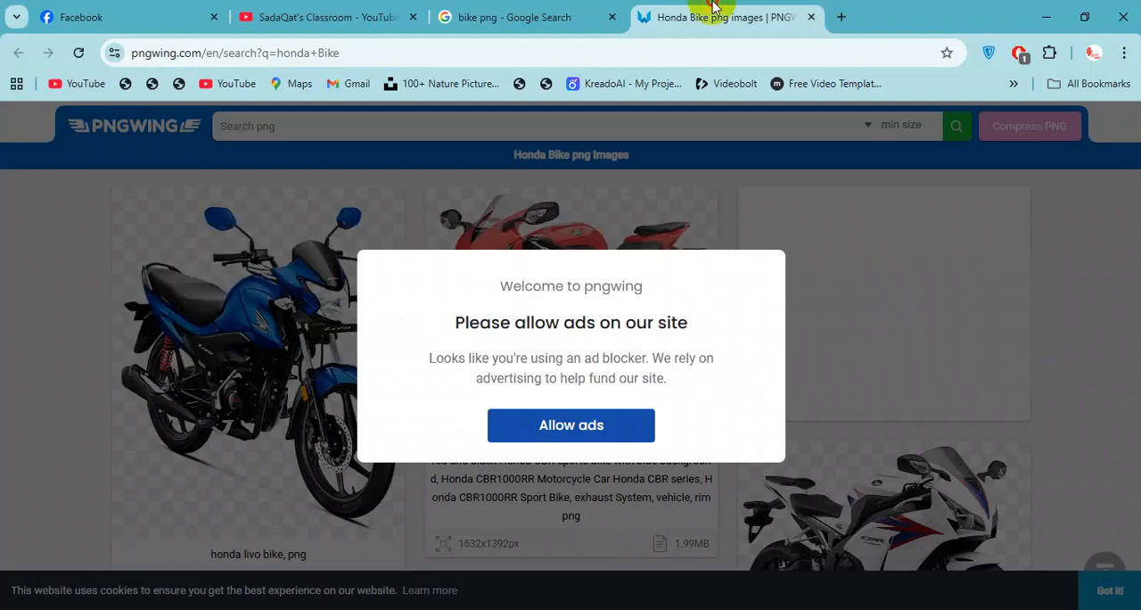
middle_click(716, 15)
key("alt+Tab")
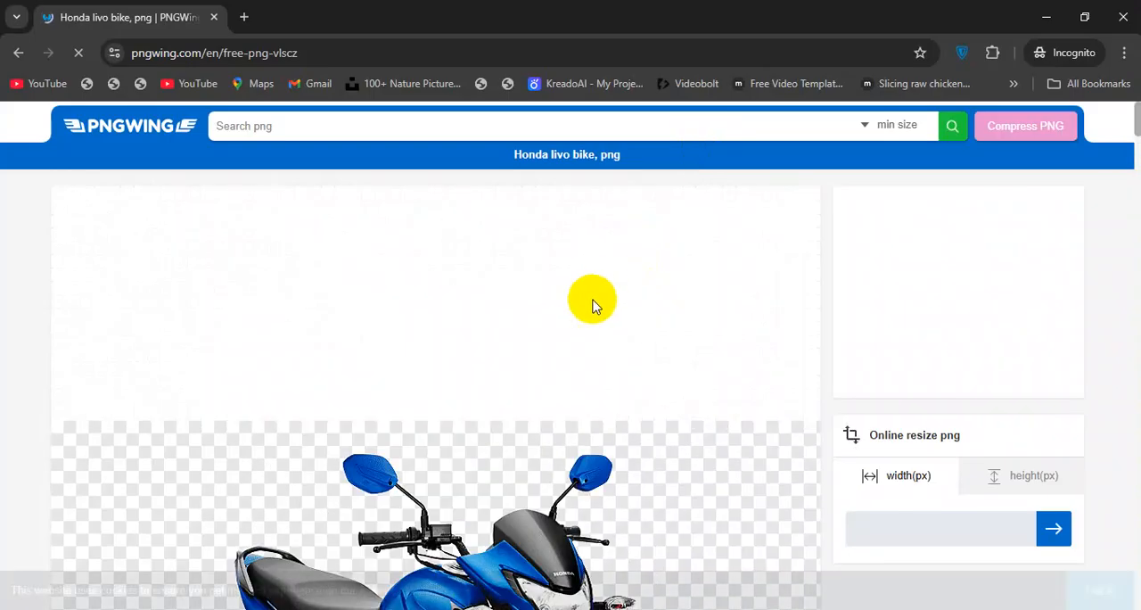
Request the download of the honda livo bike PNG and solve the character-order check.
scroll(591, 303, "down", 8)
left_click(510, 403)
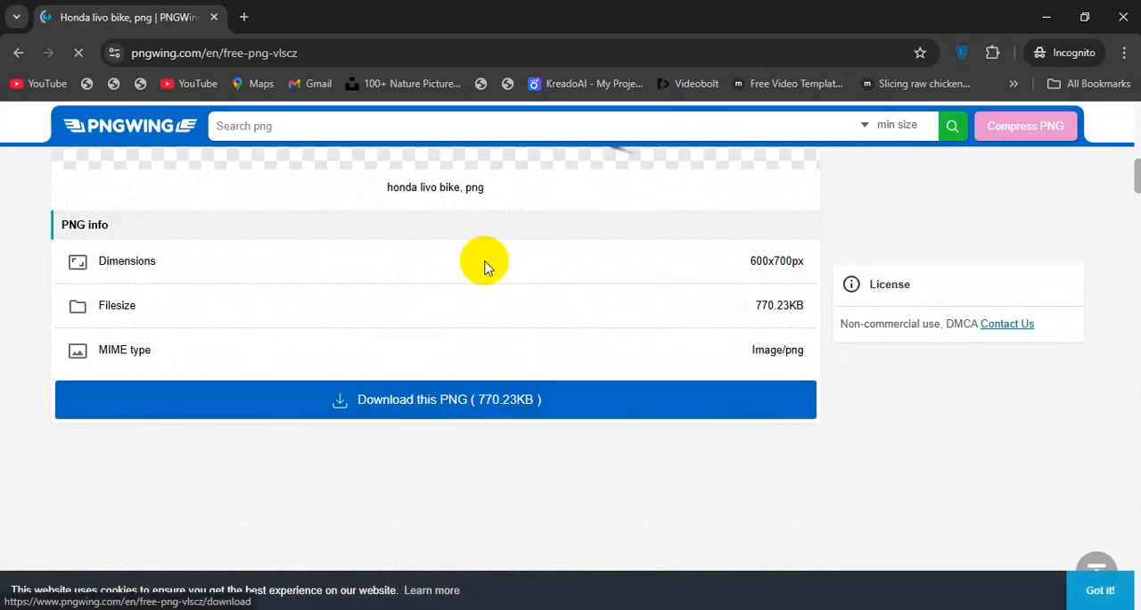
scroll(571, 325, "down", 3)
scroll(604, 348, "down", 3)
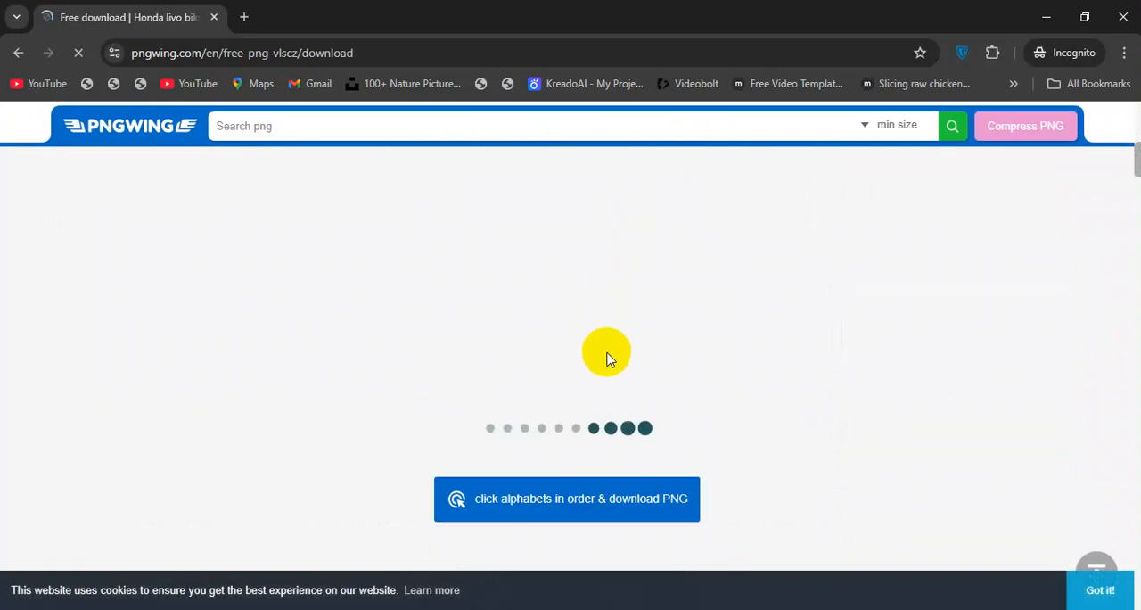
left_click(599, 502)
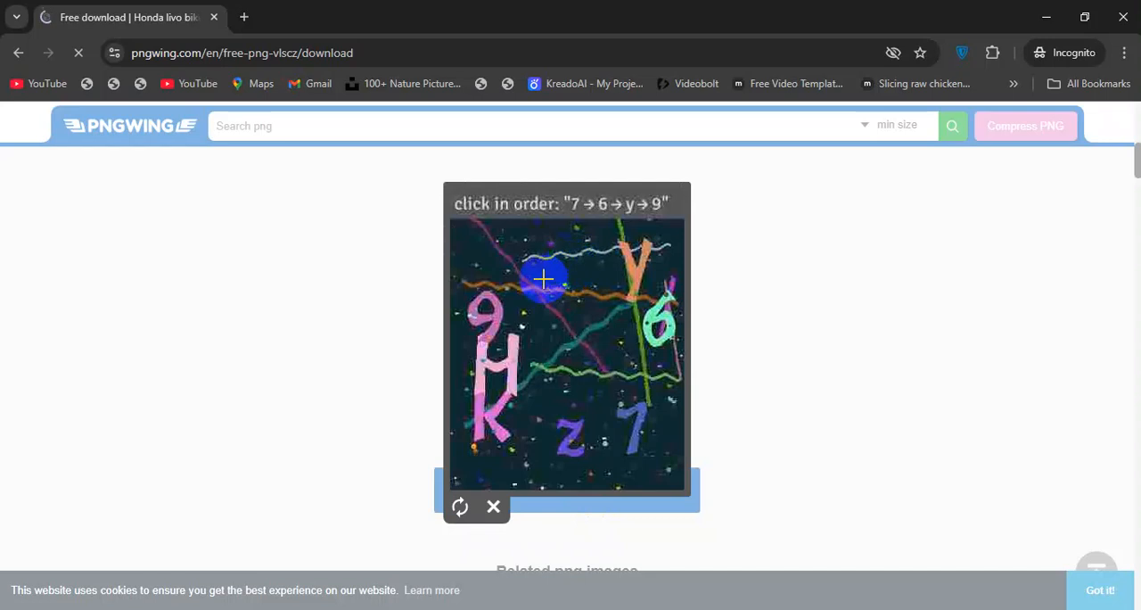
left_click(633, 421)
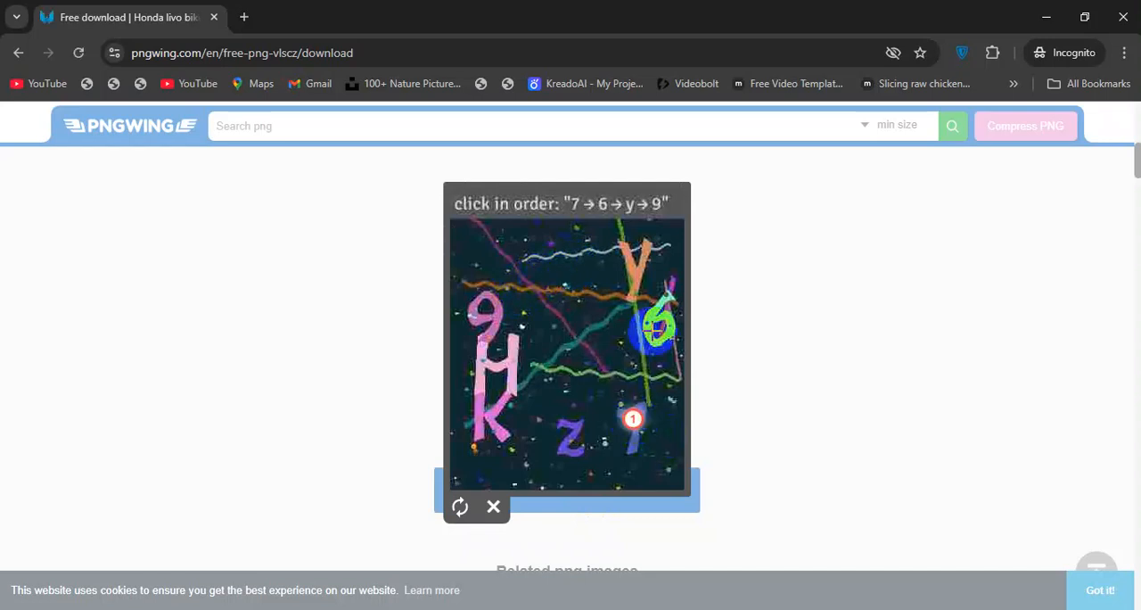
left_click(655, 328)
left_click(615, 256)
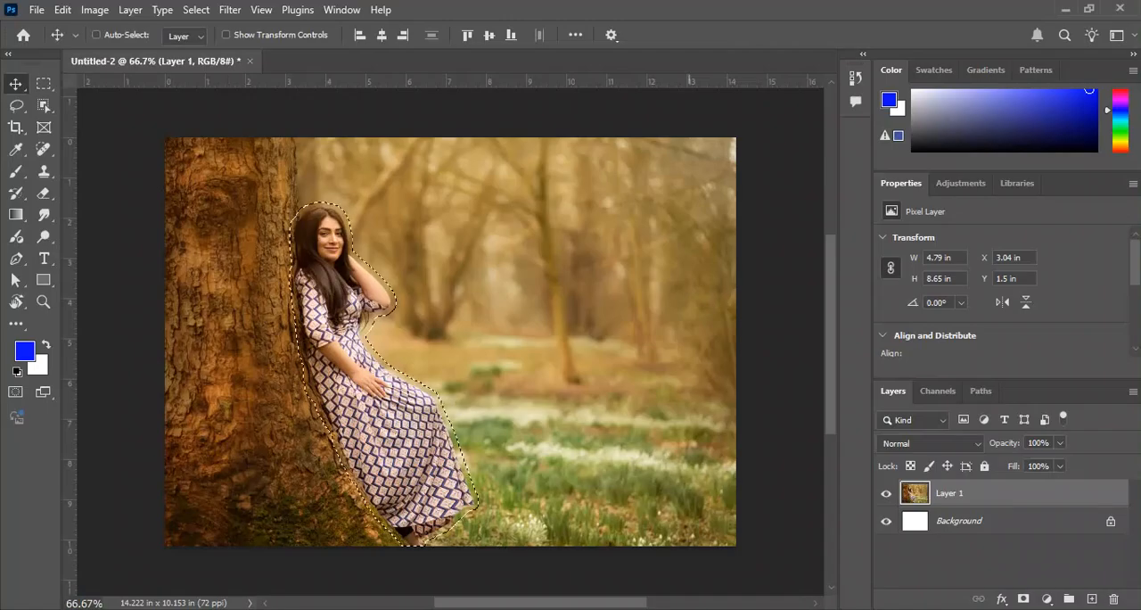
In Photoshop, deselect the woman and close the Untitled-2 document without saving it.
key("ctrl+d")
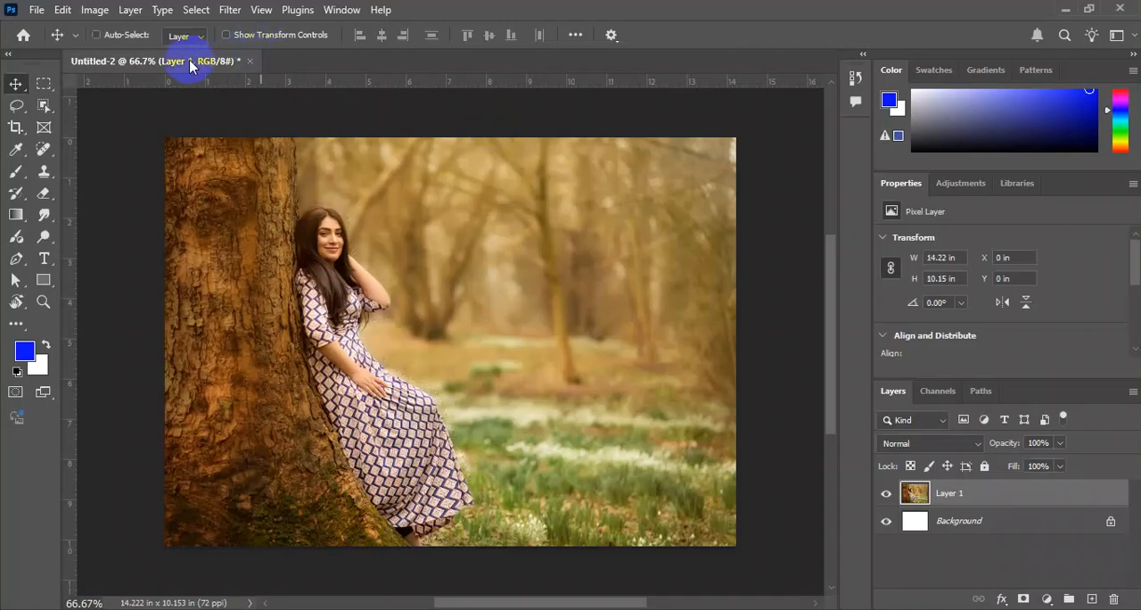
left_click(250, 62)
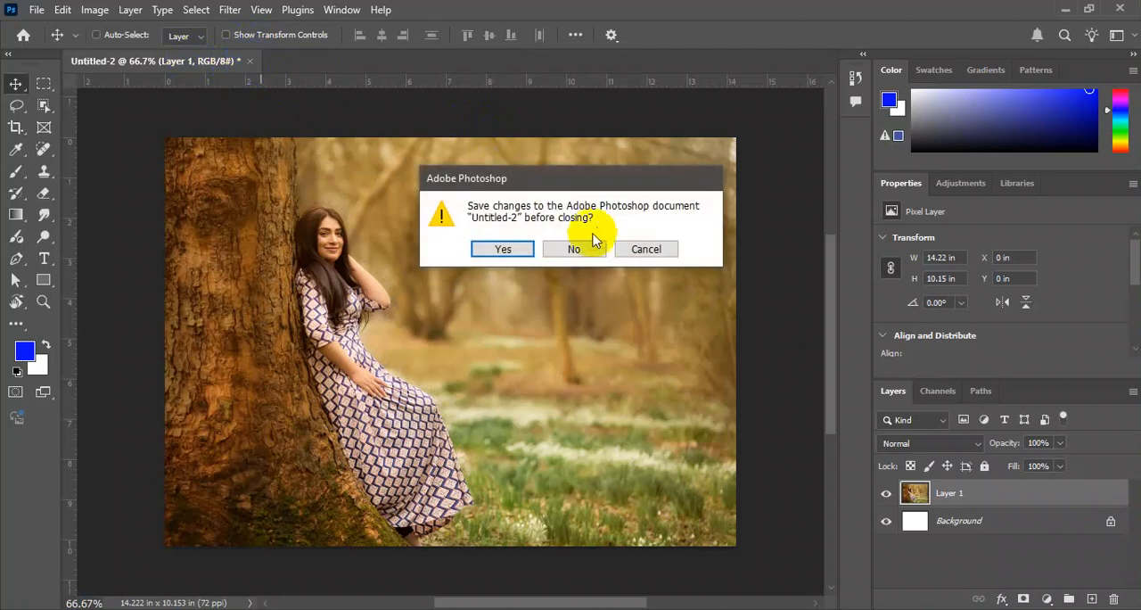
left_click(587, 251)
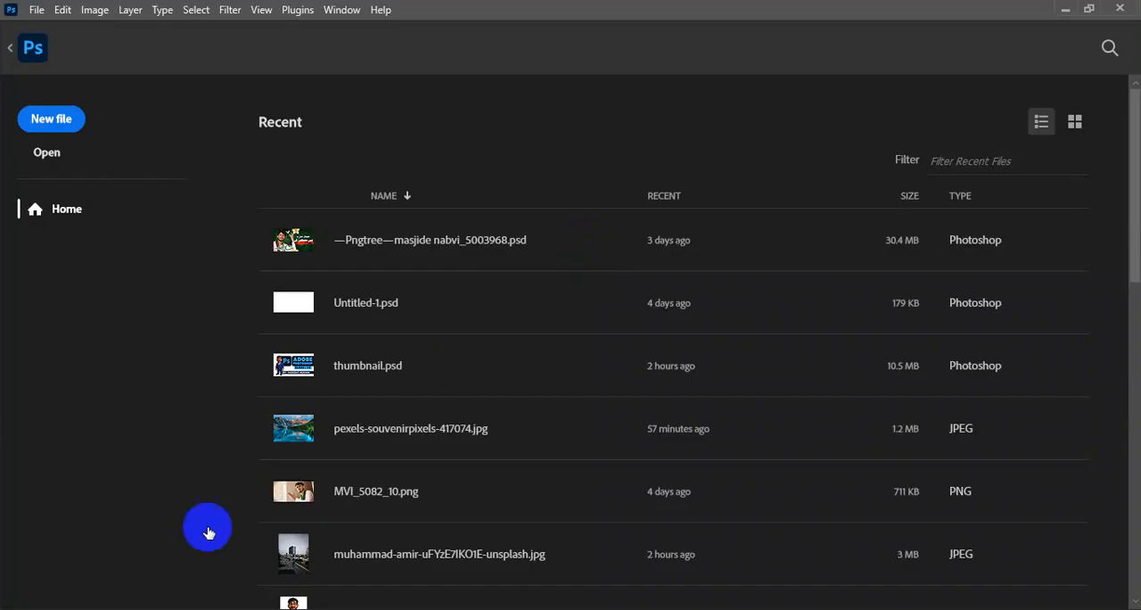
Switch to Chrome, open a new tab, and save the bike PNG download to the Desktop with the file name "o".
key("alt+Tab")
key("alt+Tab")
key("Tab")
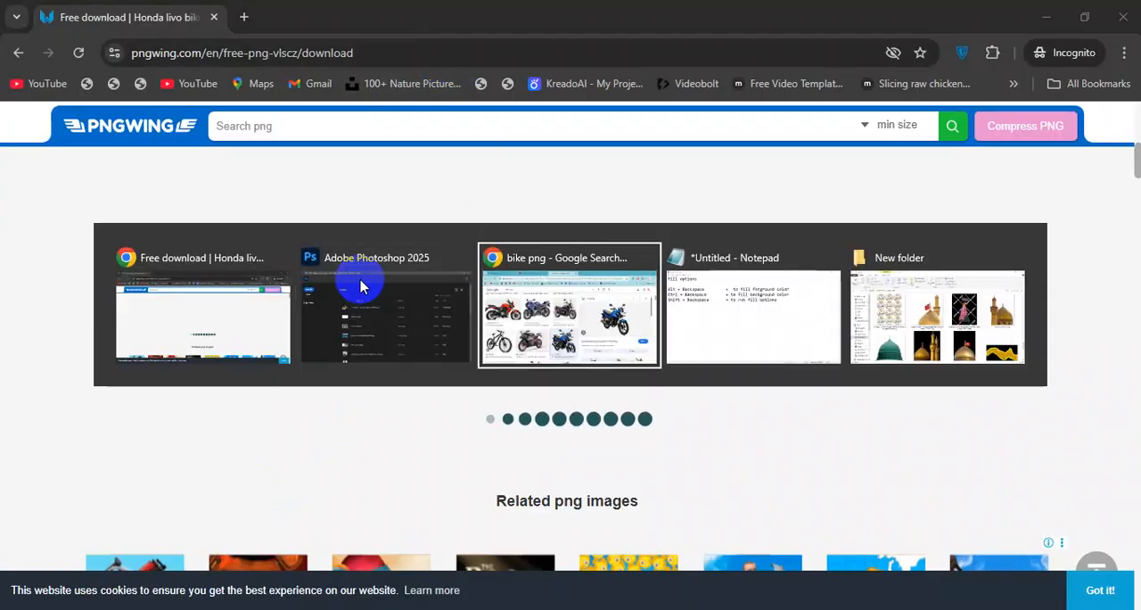
left_click(638, 25)
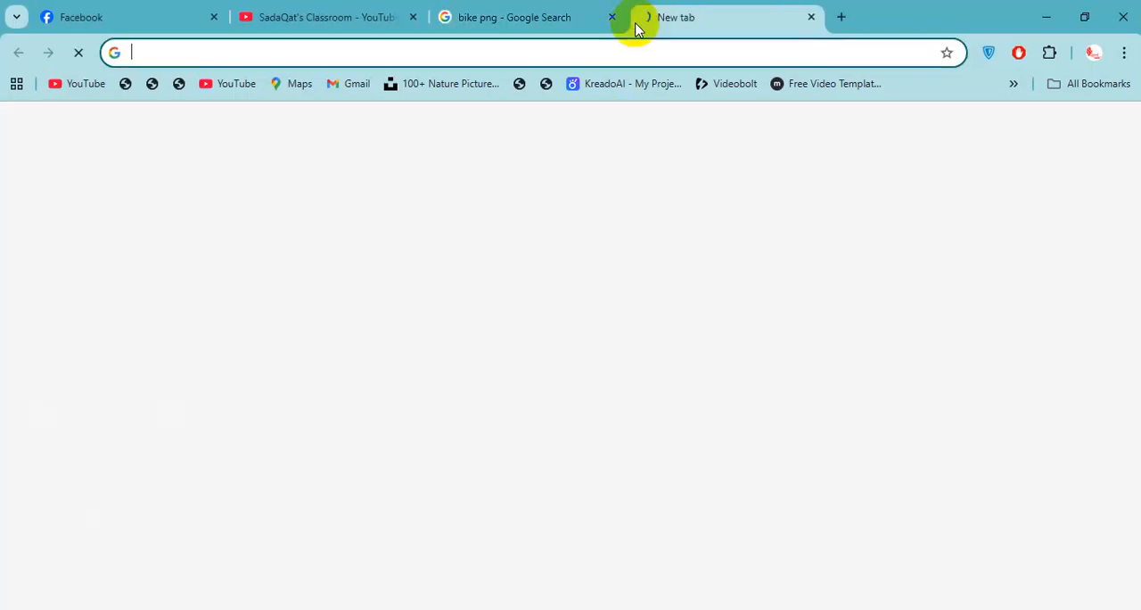
type("woodebn")
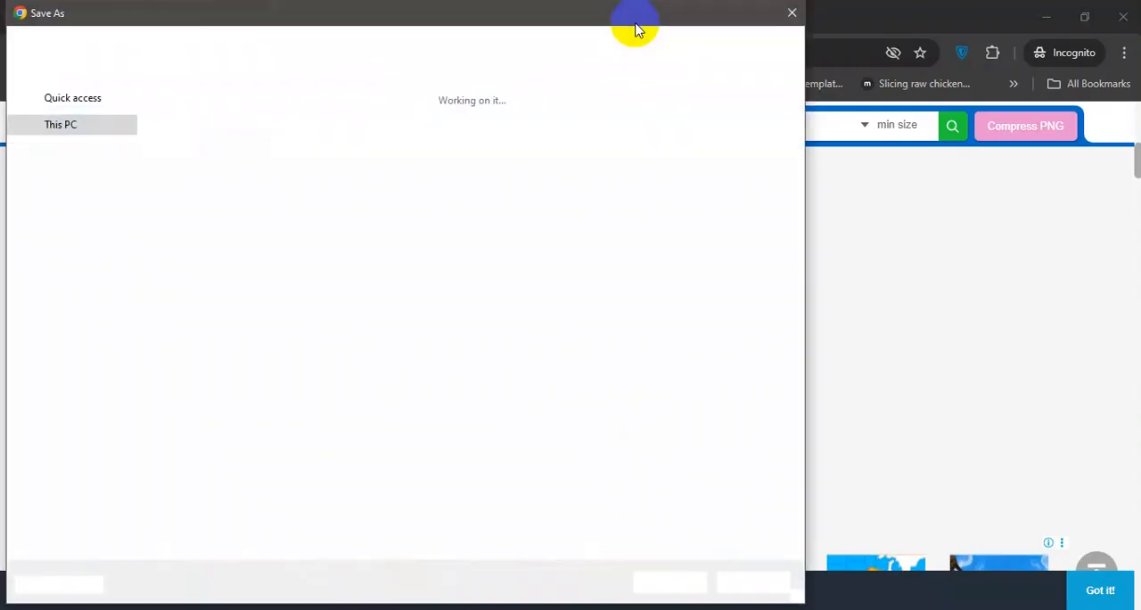
type("o")
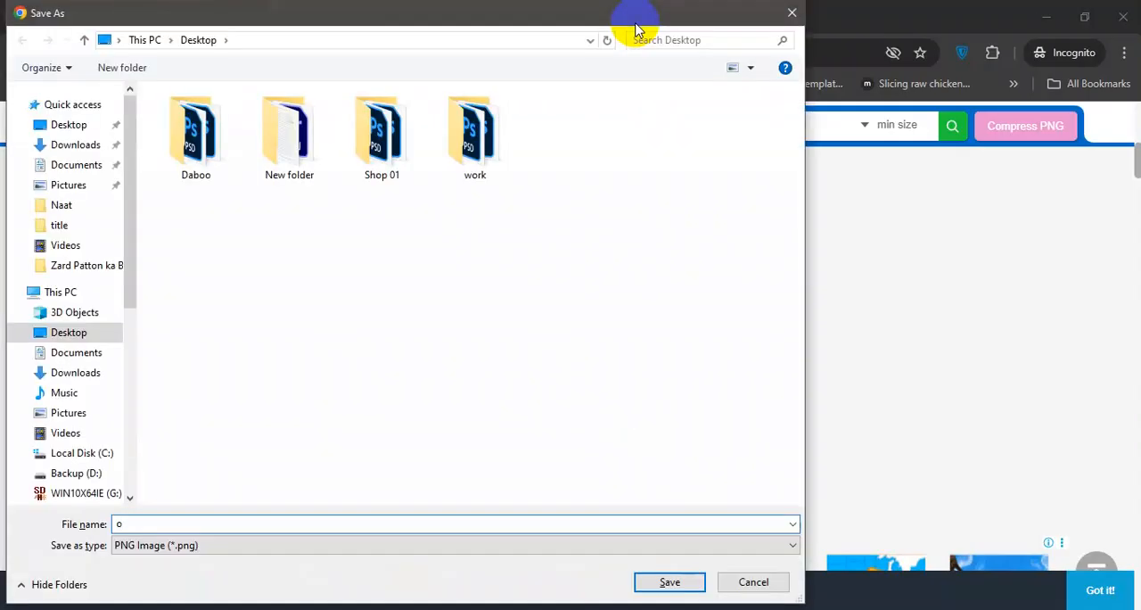
key("Return")
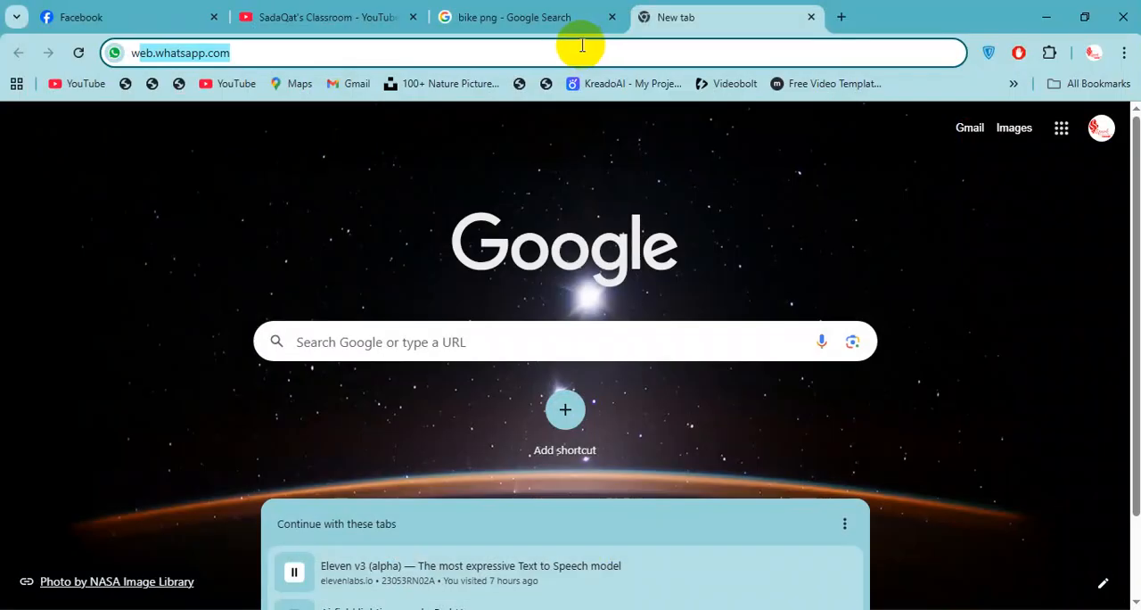
Search Google Images for "wooden floor".
type("wooden")
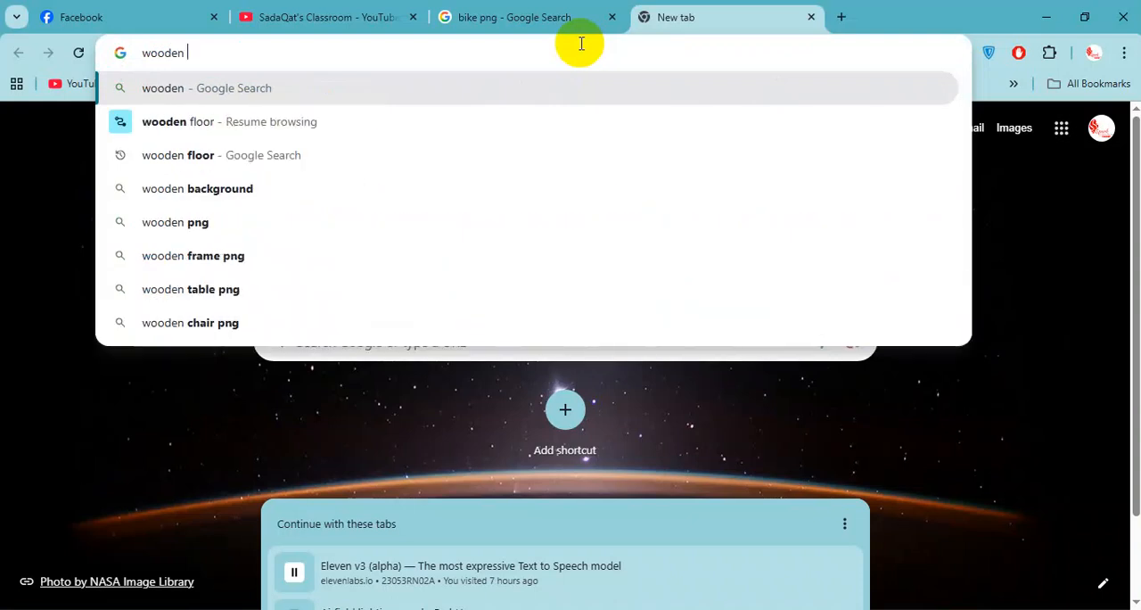
key("Down")
key("Down")
key("Return")
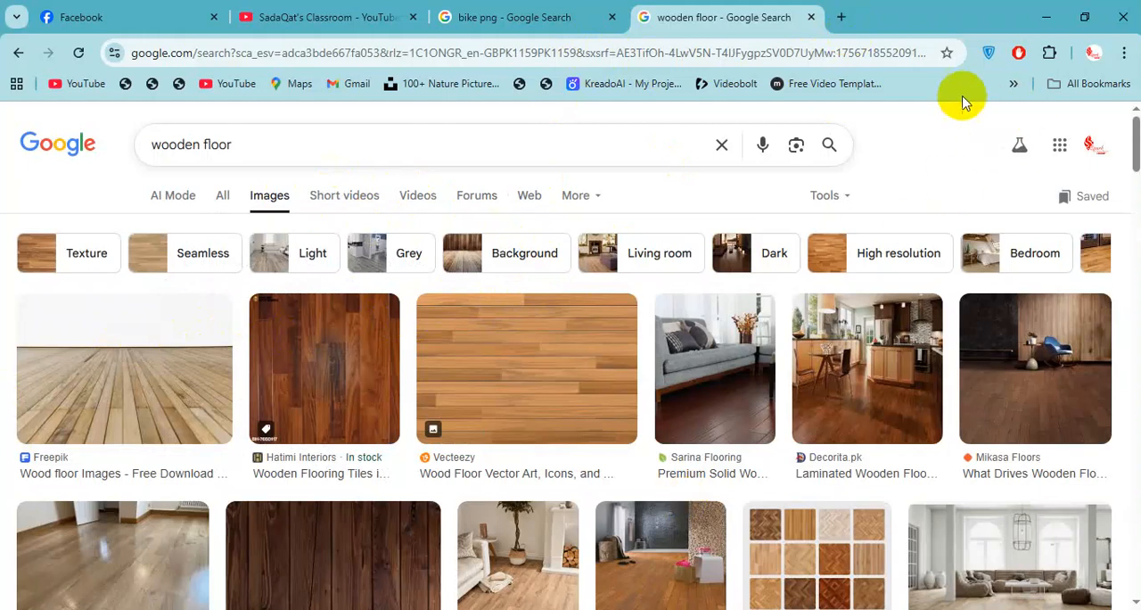
Preview the Freepik wood floor image with the plain white wall and copy it.
left_click(87, 364)
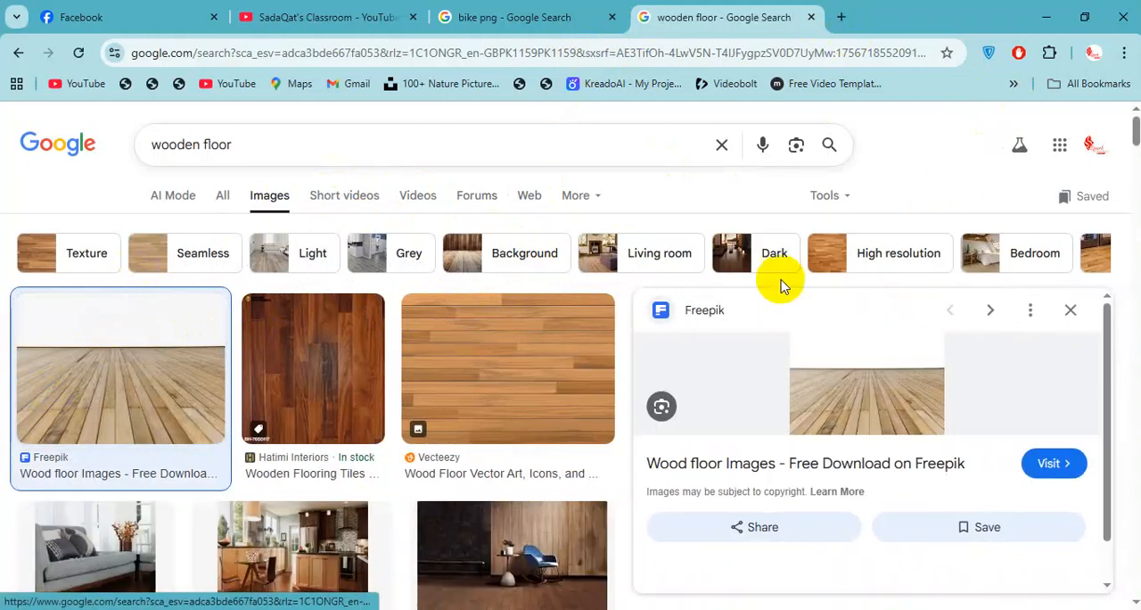
right_click(921, 364)
left_click(832, 461)
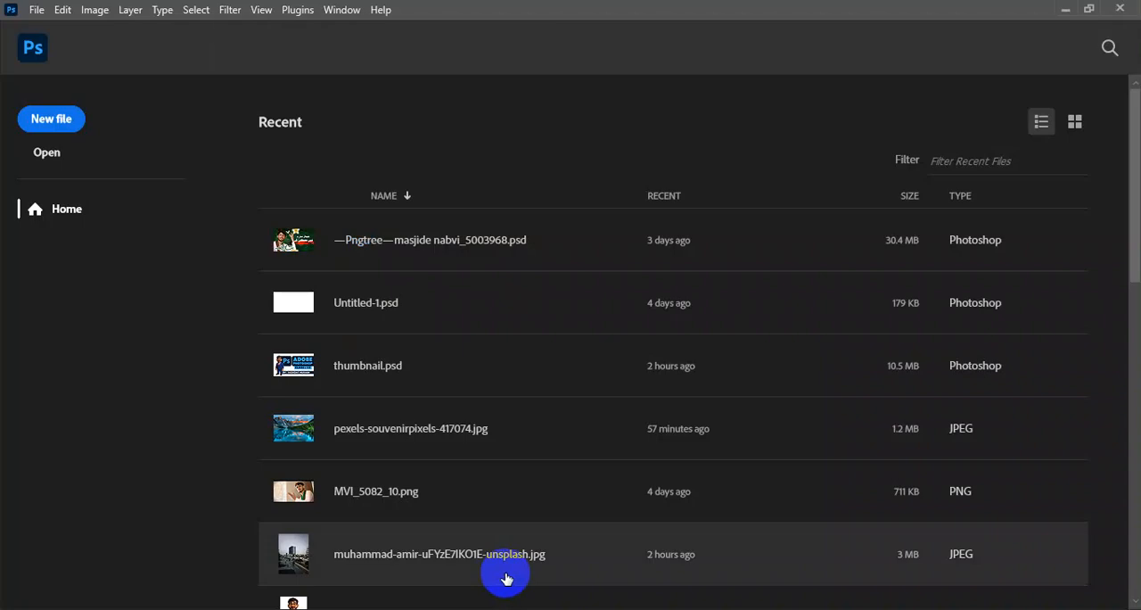
In Photoshop, create a 740 x 494 px document from the Clipboard preset and paste the wooden floor image.
key("ctrl+n")
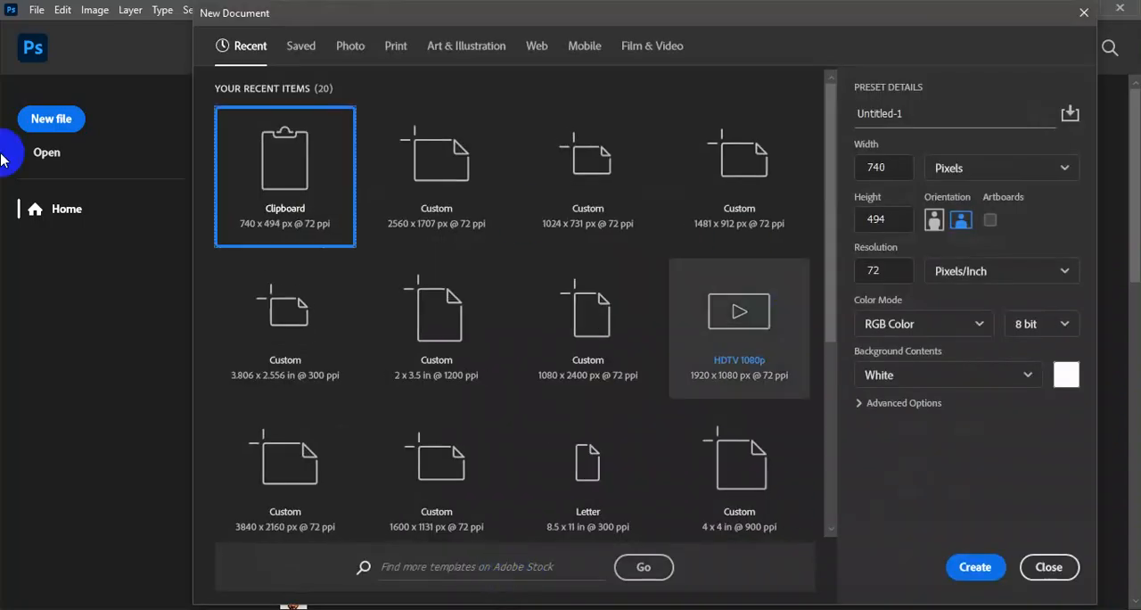
double_click(267, 134)
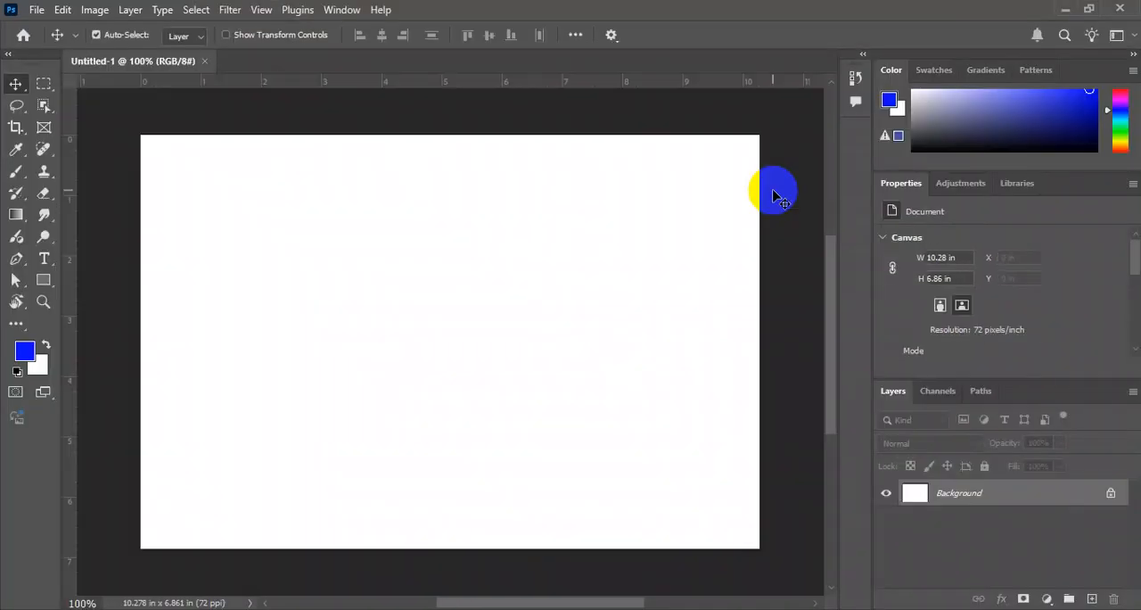
key("ctrl+v")
Compress the floor layer's height to about 65% from its upper edge, keeping the full width.
key("ctrl+t")
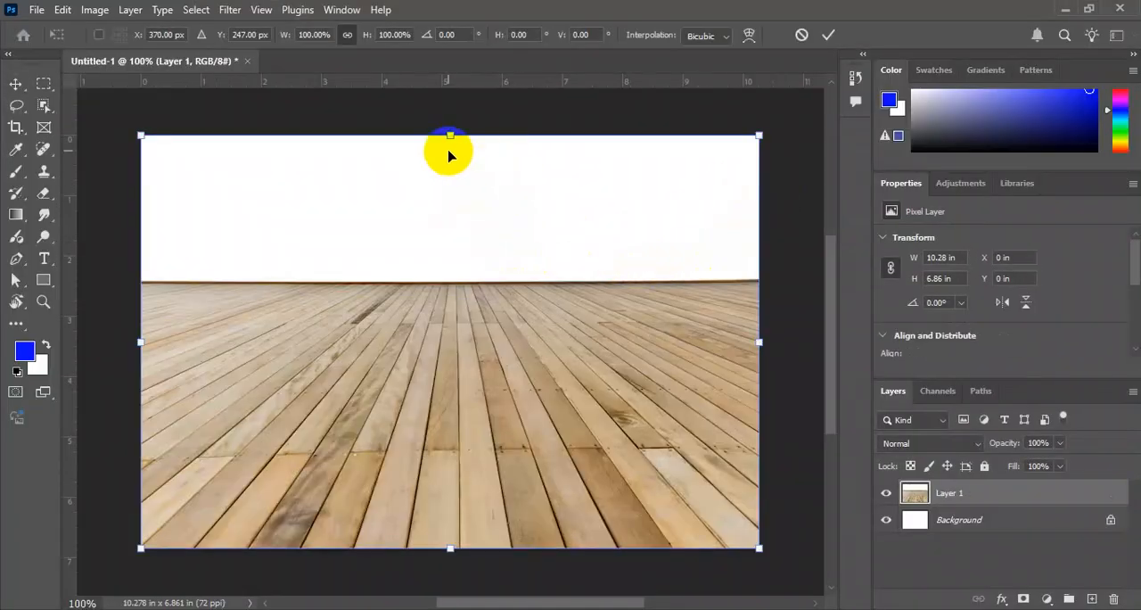
left_click_drag(448, 137, 476, 286)
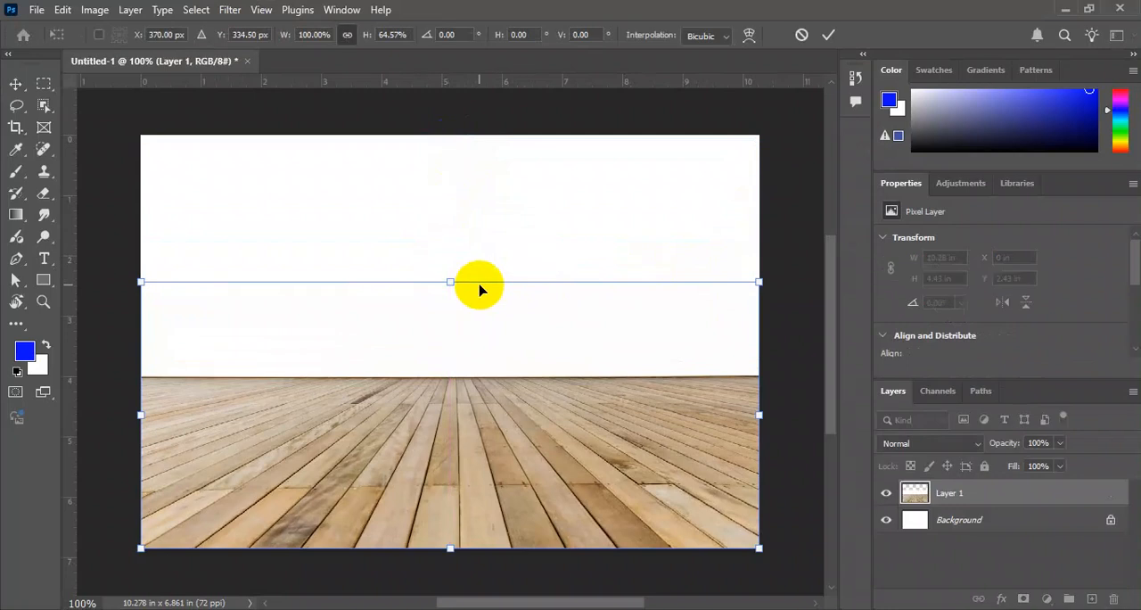
key("Return")
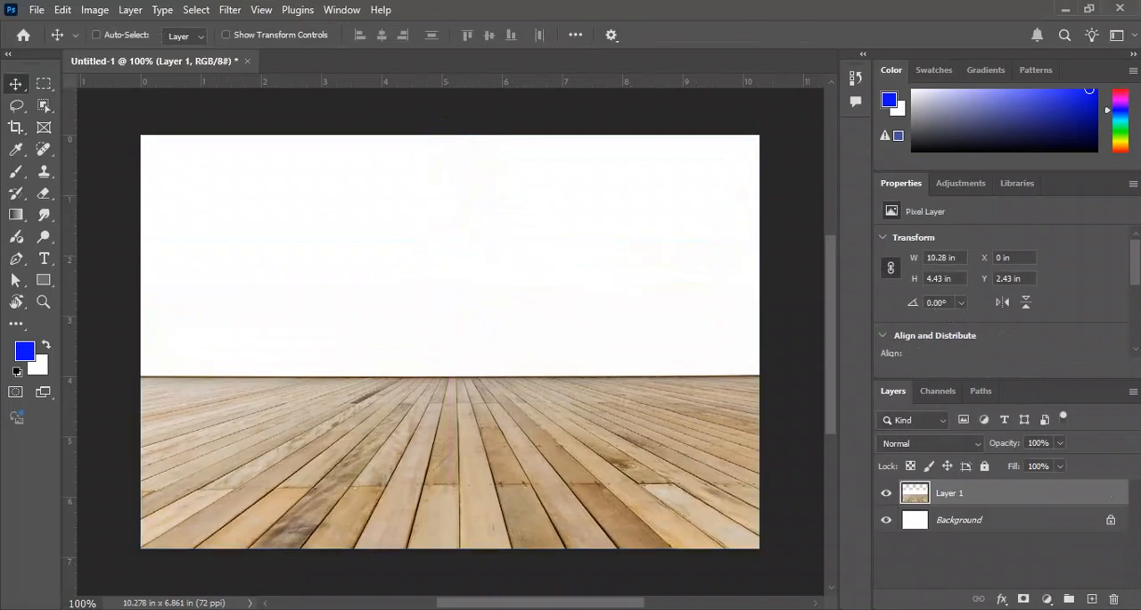
Look for the downloaded bike PNG in the open folder window and in Chrome's download history.
key("alt+Tab")
key("alt+Tab")
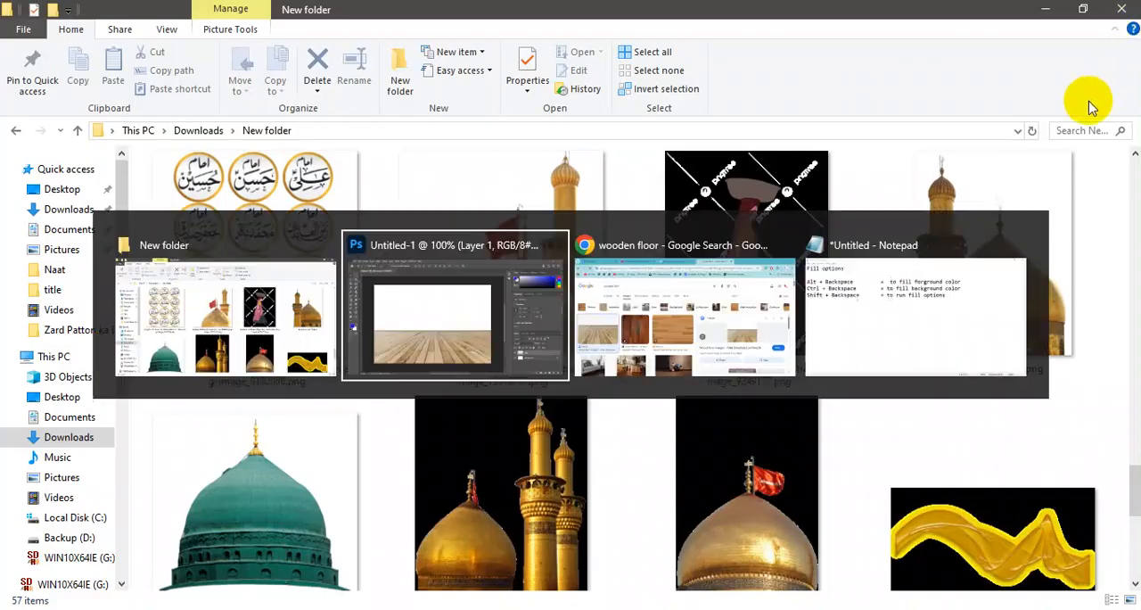
key("alt+Tab")
key("alt+Tab")
left_click(1049, 53)
left_click(965, 7)
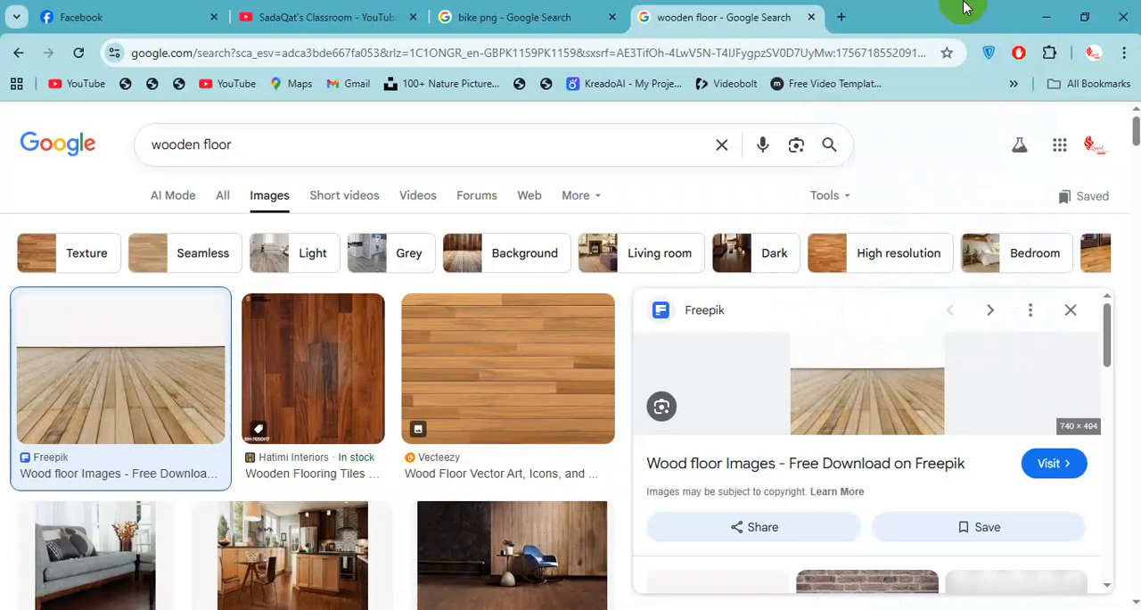
key("ctrl+j")
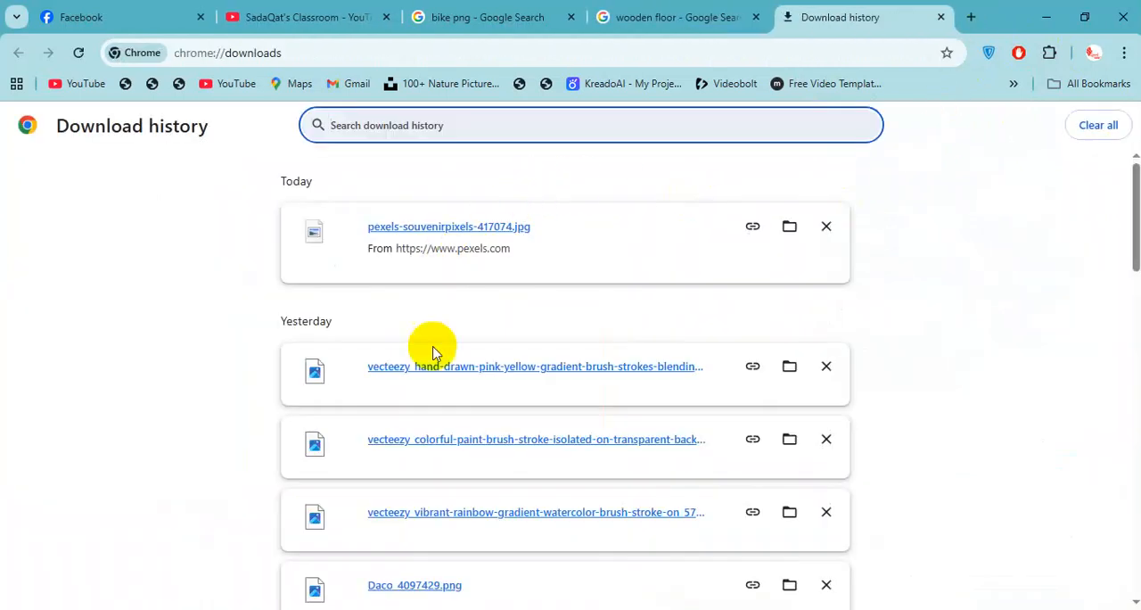
Open o.png from the Desktop in Photoshop and bring the bike into the Untitled-1 document as a new layer.
key("super+d")
key("alt+Tab")
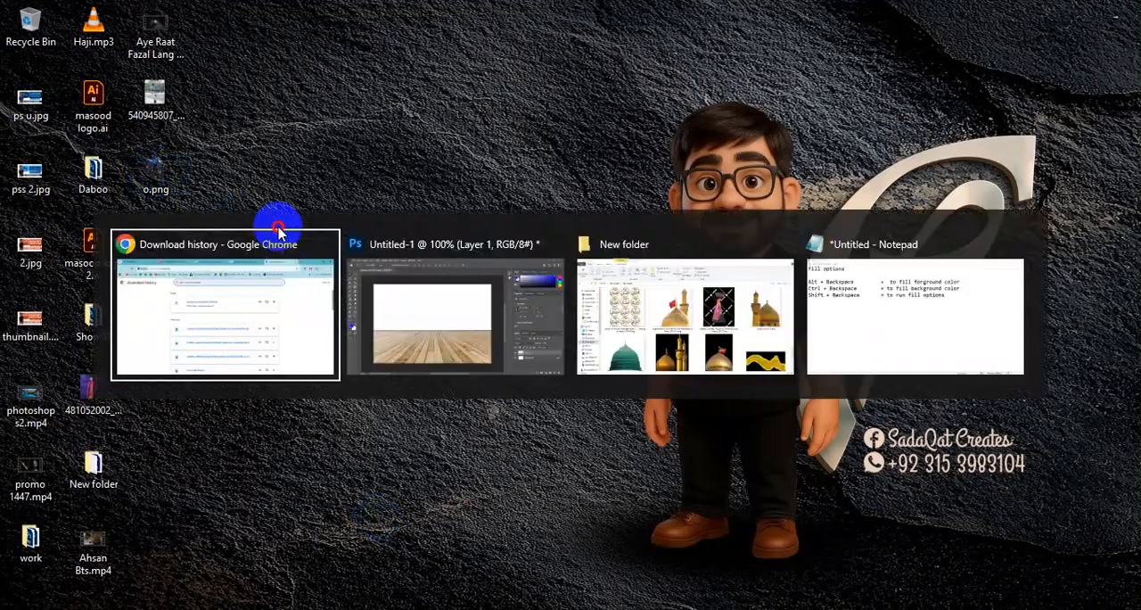
right_click(279, 230)
left_click(158, 172)
key("alt+Tab")
key("alt+Tab")
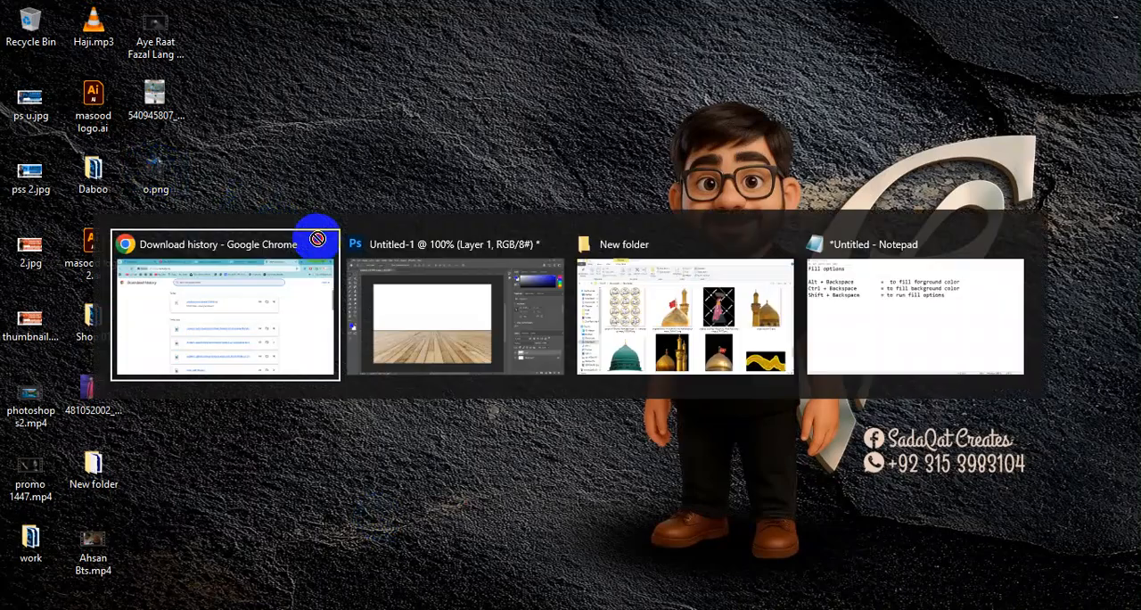
left_click_drag(318, 239, 524, 52)
left_click_drag(446, 160, 571, 318)
Scale the bike layer down with Free Transform and place it on the wooden floor.
key("ctrl+t")
left_click_drag(637, 118, 497, 278)
left_click_drag(482, 331, 544, 344)
right_click(510, 341)
left_click(394, 332)
key("Return")
Refine the bike's size and position so it stands near the middle of the wooden floor.
key("ctrl+plus")
left_click_drag(589, 282, 572, 229)
key("ctrl+minus")
key("ctrl+minus")
left_click_drag(439, 315, 440, 271)
key("ctrl+t")
mouse_move(533, 242)
left_mouse_down()
mouse_move(555, 223)
mouse_move(550, 234)
left_mouse_up()
key("Return")
left_click_drag(438, 255, 439, 265)
Add a new empty layer above the bike layer.
key("ctrl+shift+n")
key("Return")
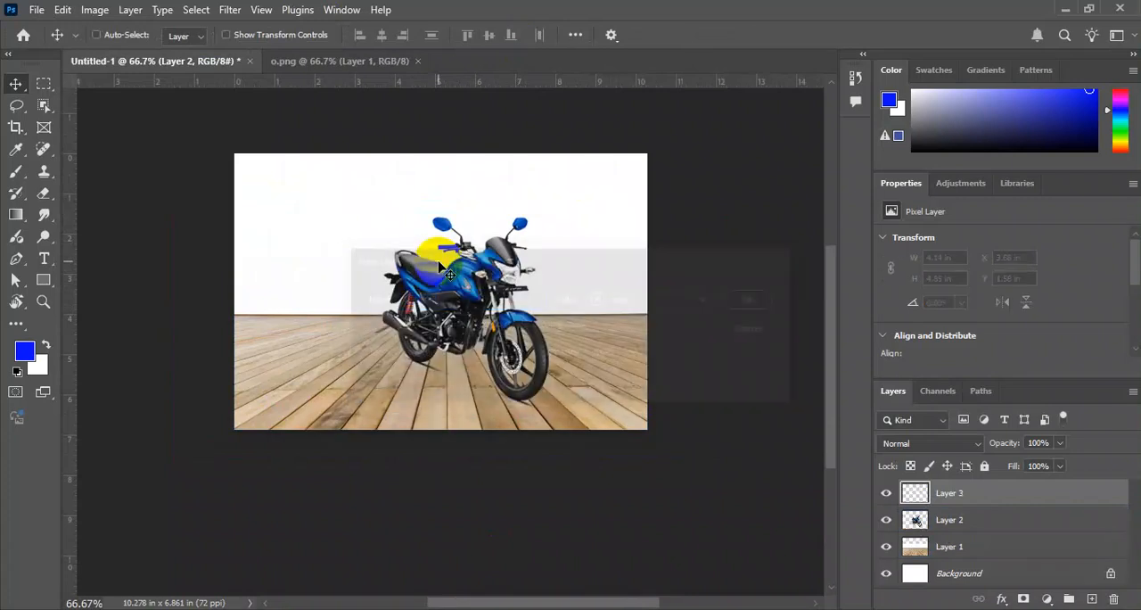
Set the foreground color to bright yellow.
left_click(24, 355)
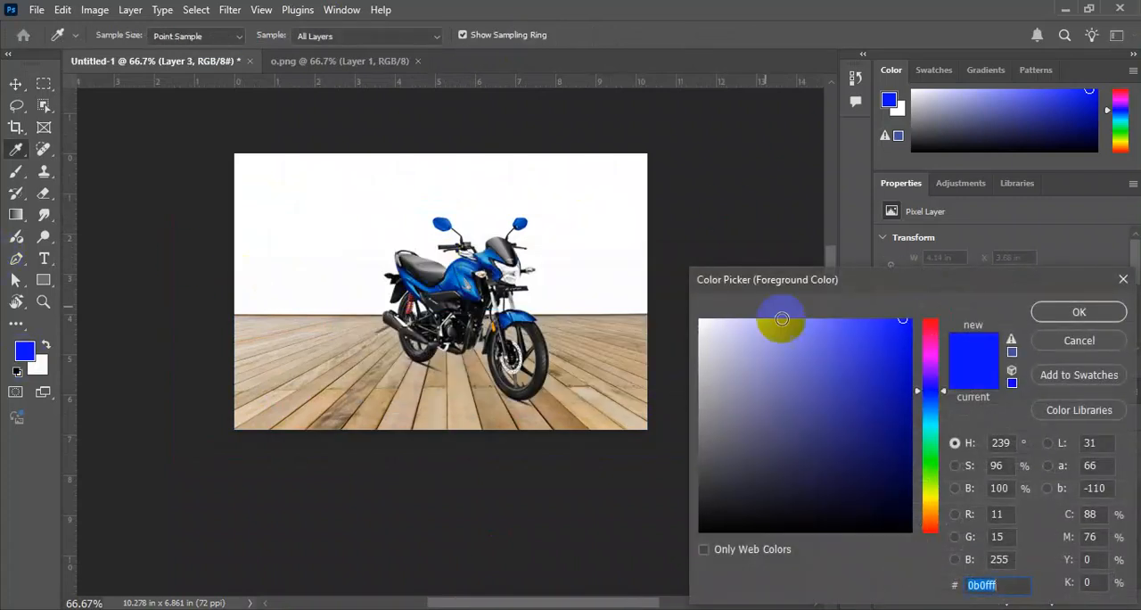
left_click_drag(930, 517, 924, 496)
key("Return")
key("v")
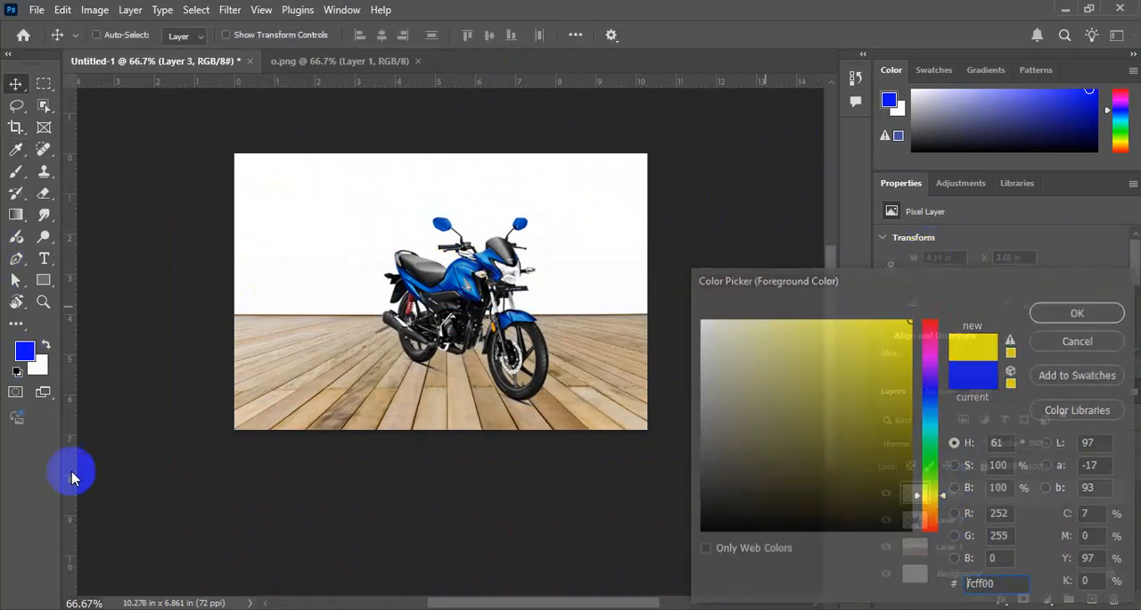
Select the bike layer on the canvas and shift the bike slightly left, to about X 3.24 in.
left_click_drag(411, 225, 444, 218)
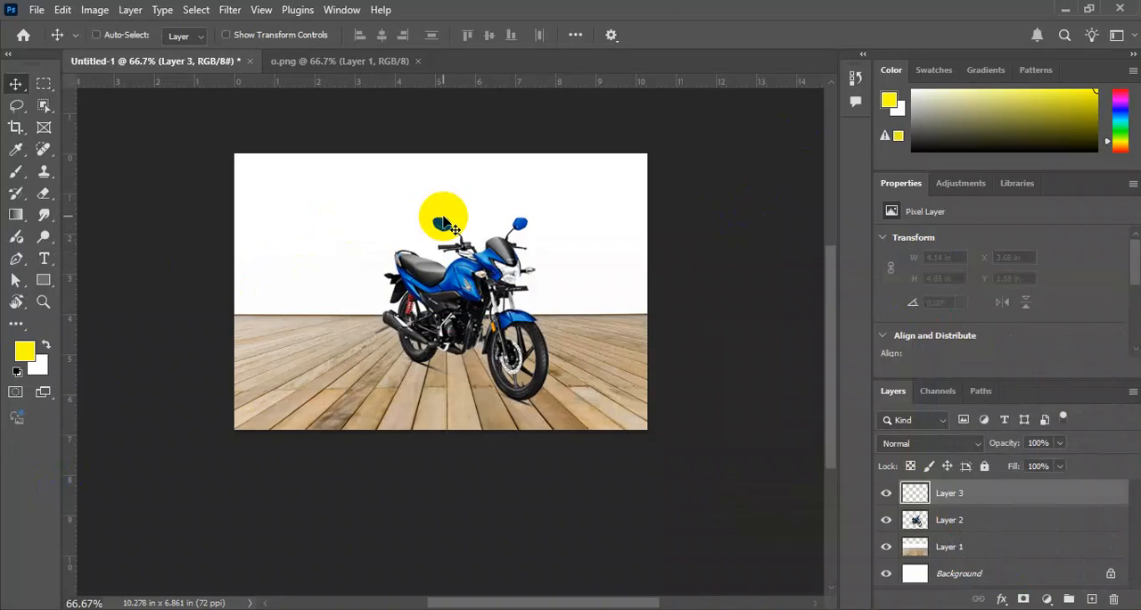
right_click(461, 271, "ctrl")
left_click(489, 283)
left_click_drag(490, 284, 473, 285)
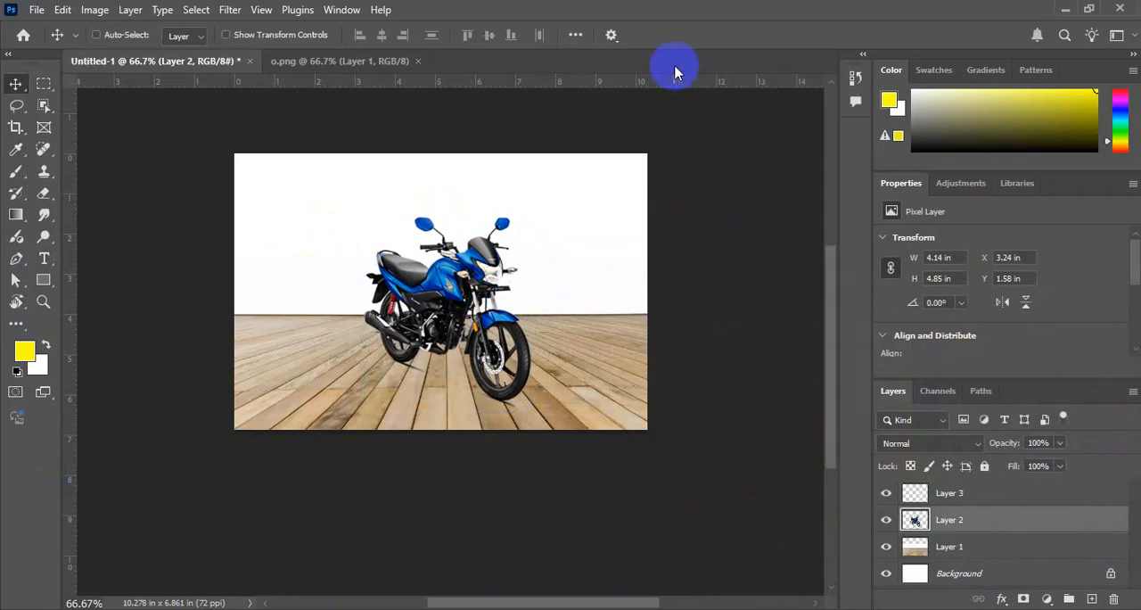
Create a new layer and paint a soft yellow glow in the image's top-right corner with a 500 px brush.
key("ctrl+shift+n")
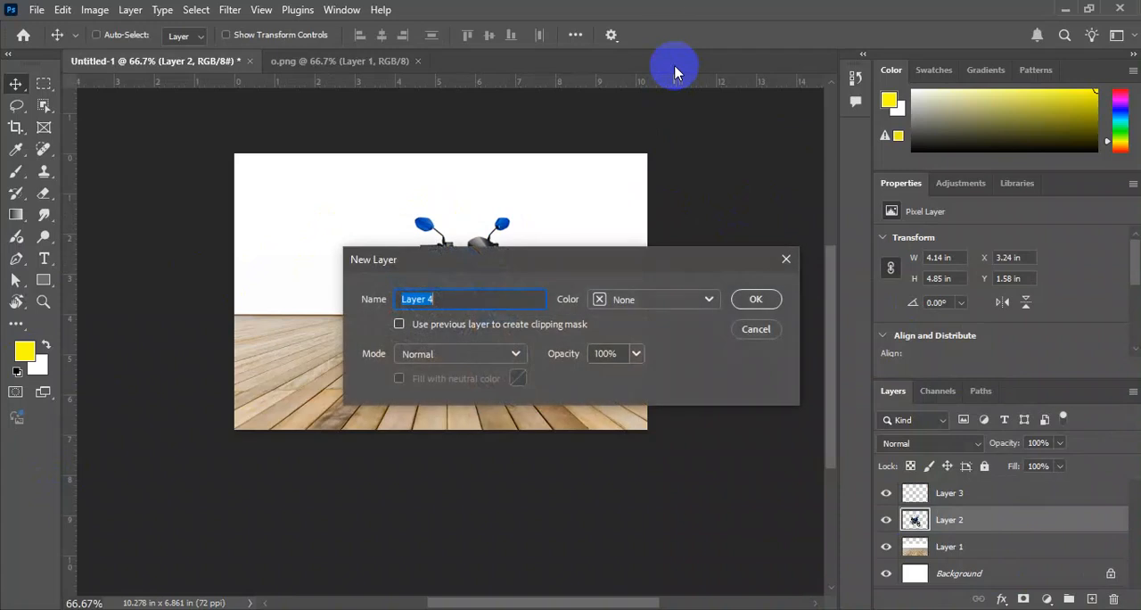
key("Return")
key("b")
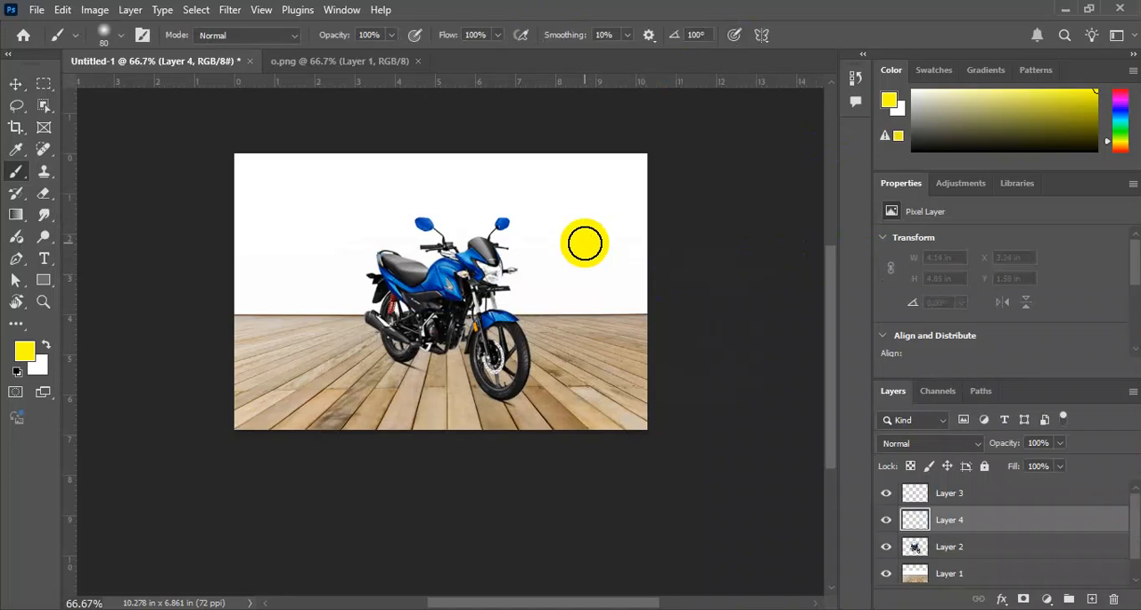
key("bracketright")
key("bracketright")
key("bracketright")
key("bracketright")
key("bracketright")
key("bracketright")
key("bracketright")
key("bracketright")
key("bracketright")
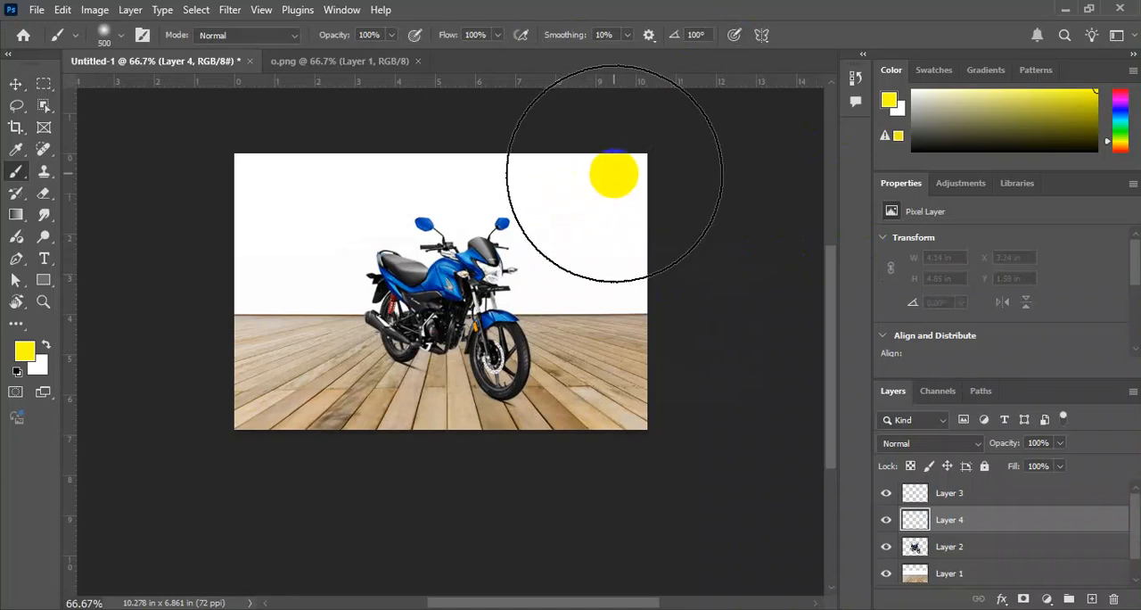
left_click(617, 171)
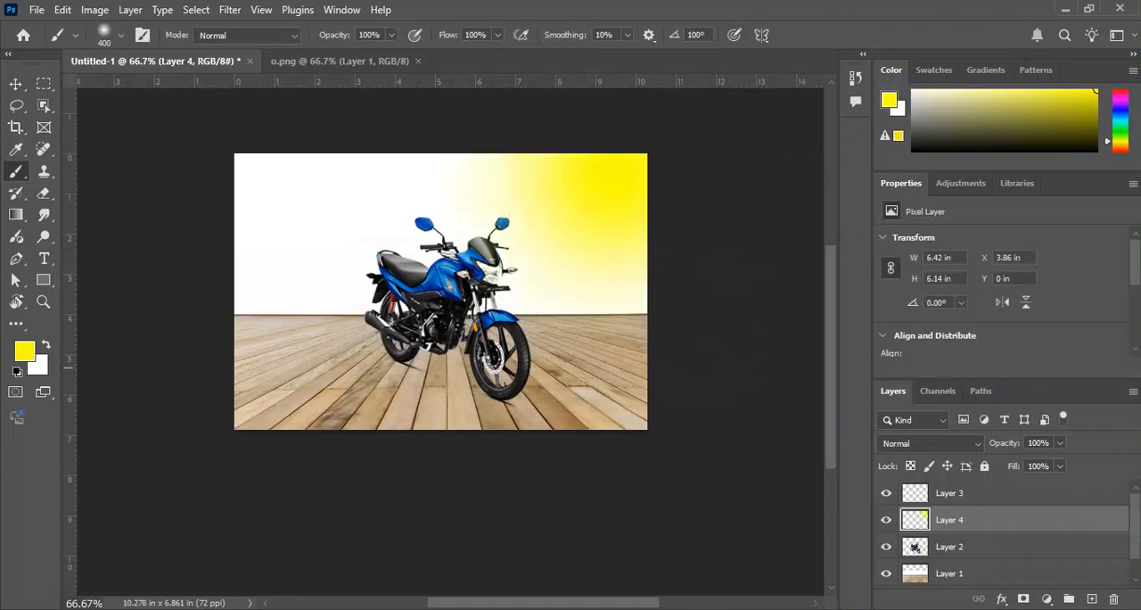
Place the yellow glow layer below the bike layer and make the bike layer the topmost one.
key("v")
left_click_drag(985, 536, 998, 561)
right_click(489, 265)
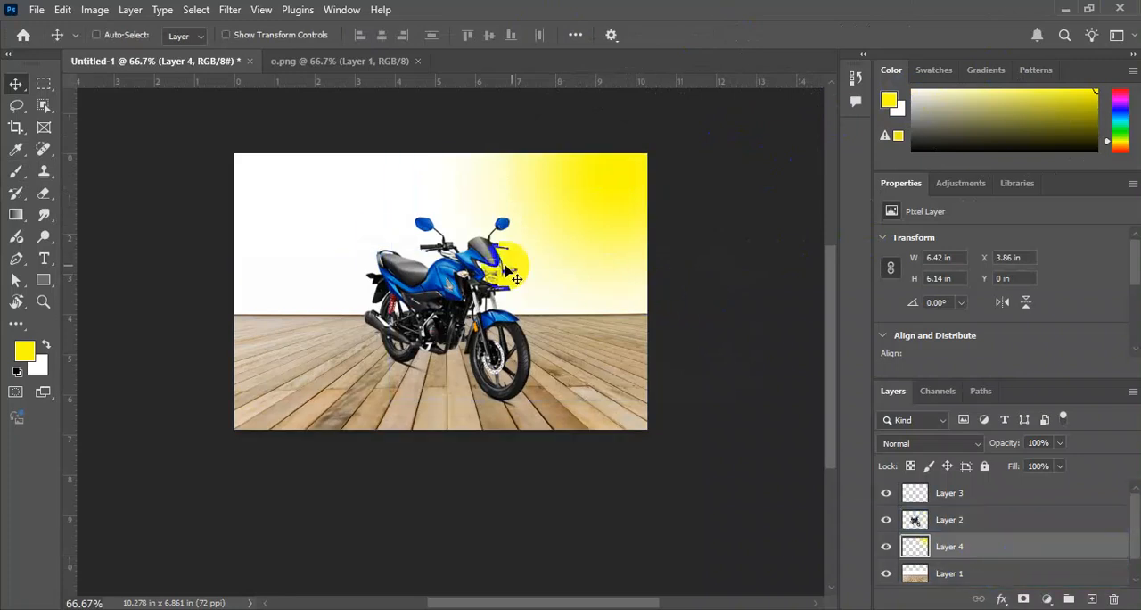
left_click(520, 273)
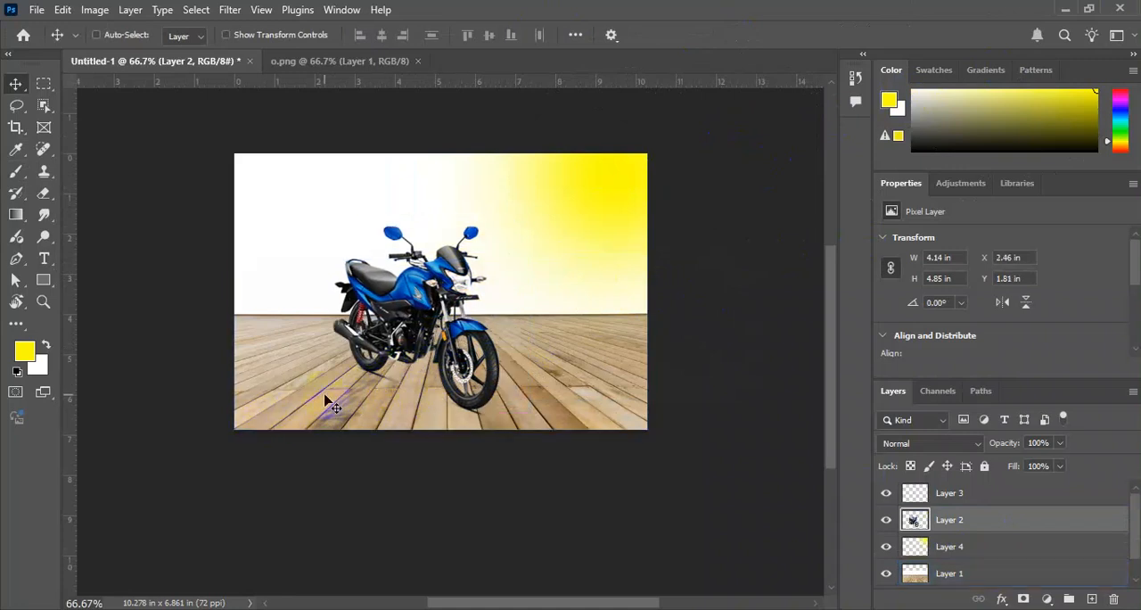
left_click_drag(984, 531, 981, 505)
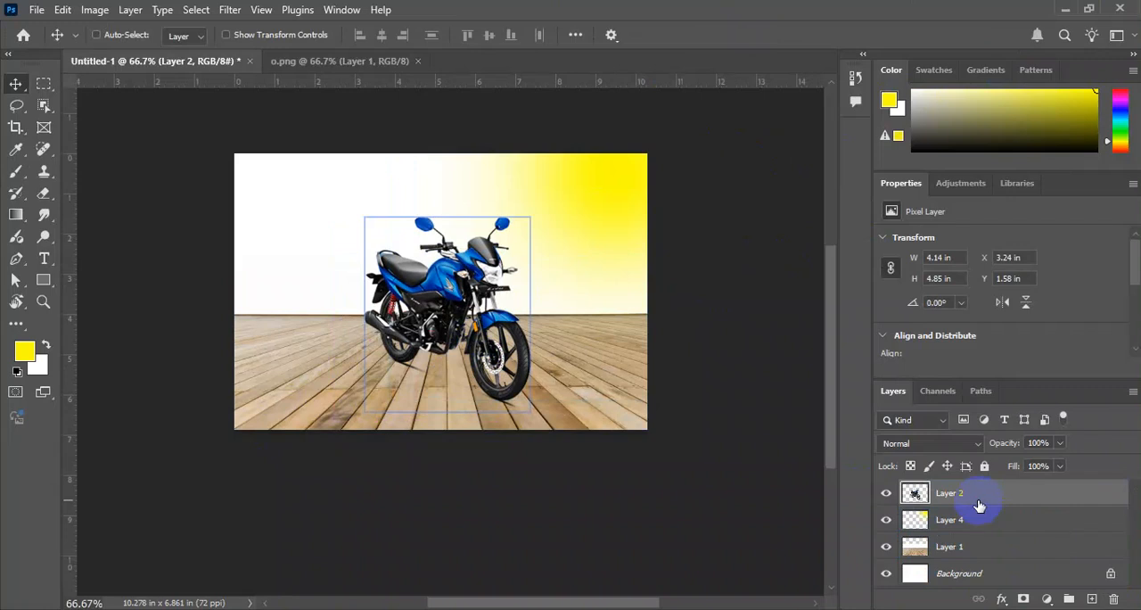
Open the bike layer's Layer Style settings and enable Drop Shadow.
double_click(978, 505)
left_click_drag(680, 162, 813, 131)
left_click_drag(514, 294, 446, 316)
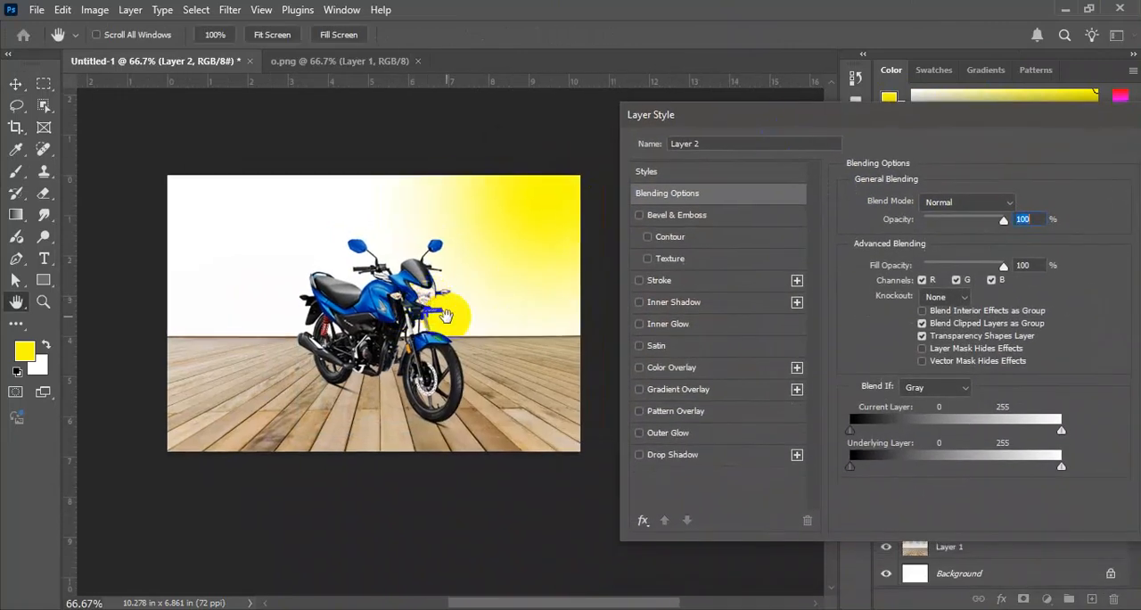
left_click(692, 454)
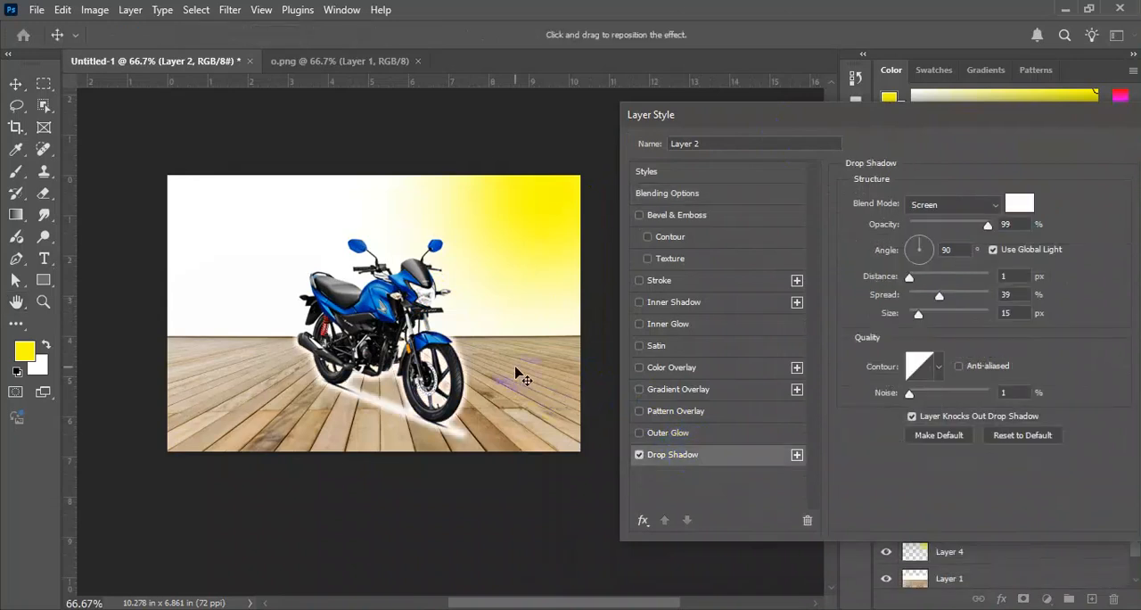
scroll(491, 369, "down", 1)
scroll(491, 369, "up", 1)
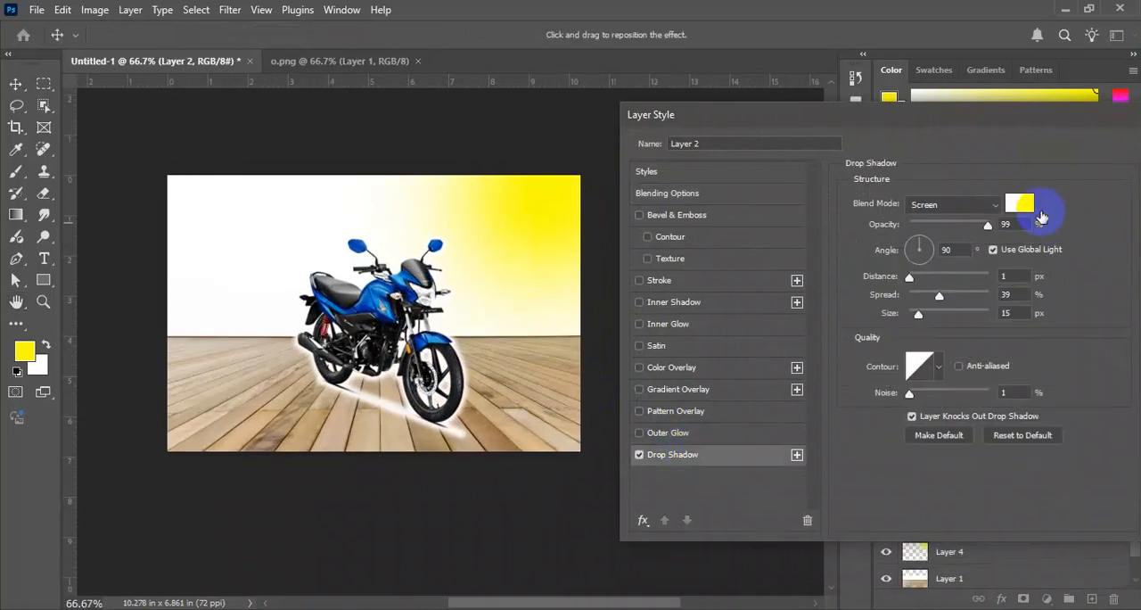
Set the drop shadow's color to black and its blend mode to Multiply.
left_click(1019, 203)
left_click_drag(838, 388, 758, 604)
left_click(1079, 312)
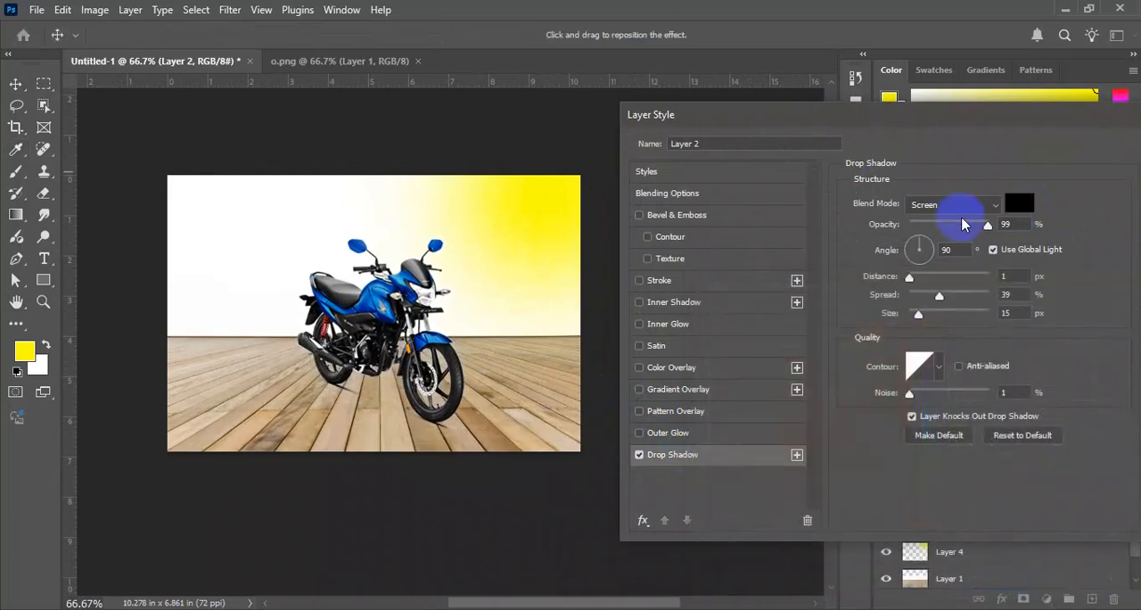
left_click(954, 205)
left_click(931, 207)
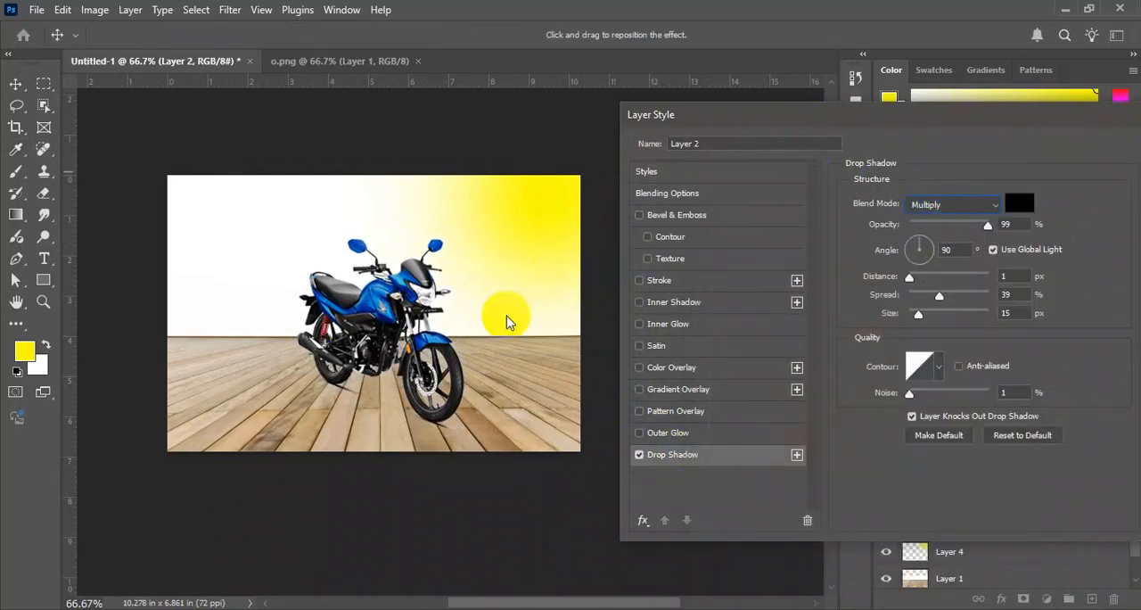
Cast the drop shadow up and to the left of the bike at angle -17°, distance 173 px and 0% spread.
scroll(491, 321, "up", 1)
scroll(446, 298, "up", 1)
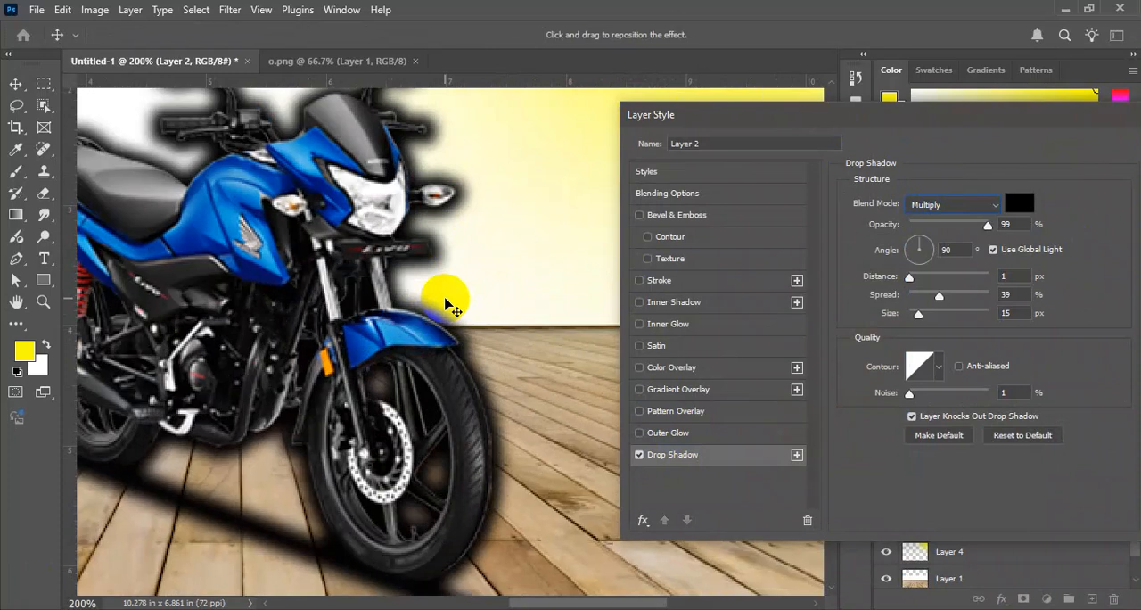
scroll(450, 308, "down", 2)
scroll(448, 304, "down", 1)
left_click_drag(458, 298, 480, 298)
scroll(480, 305, "up", 1)
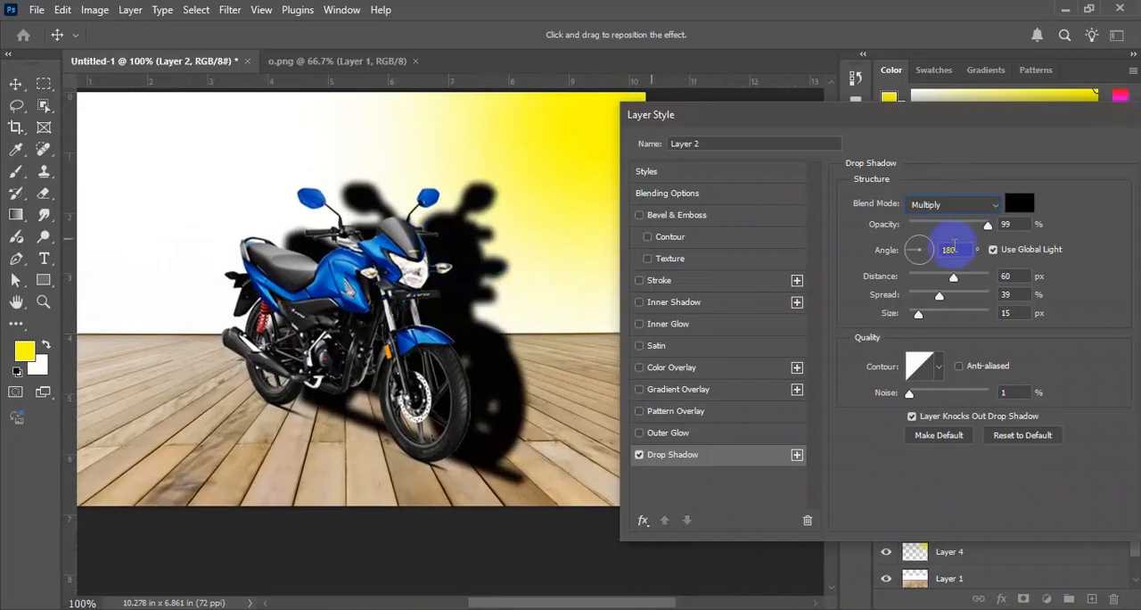
left_click_drag(922, 319, 918, 298)
left_click_drag(954, 279, 980, 276)
left_click_drag(524, 281, 426, 319)
mouse_move(917, 301)
left_mouse_down()
mouse_move(914, 314)
mouse_move(938, 318)
mouse_move(918, 319)
mouse_move(920, 301)
mouse_move(898, 300)
left_mouse_up()
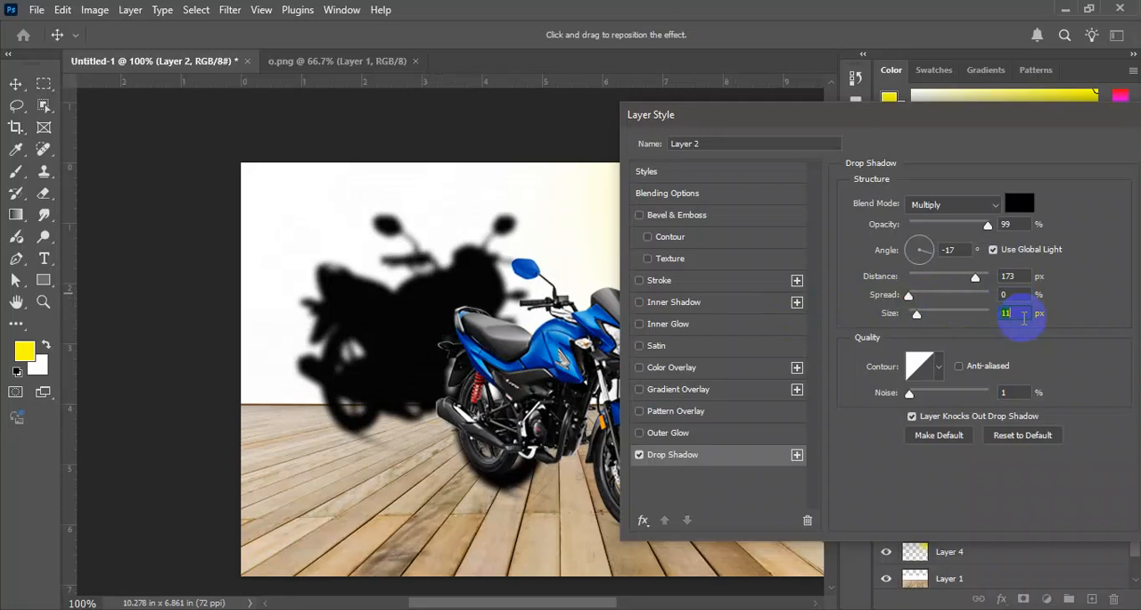
key("Return")
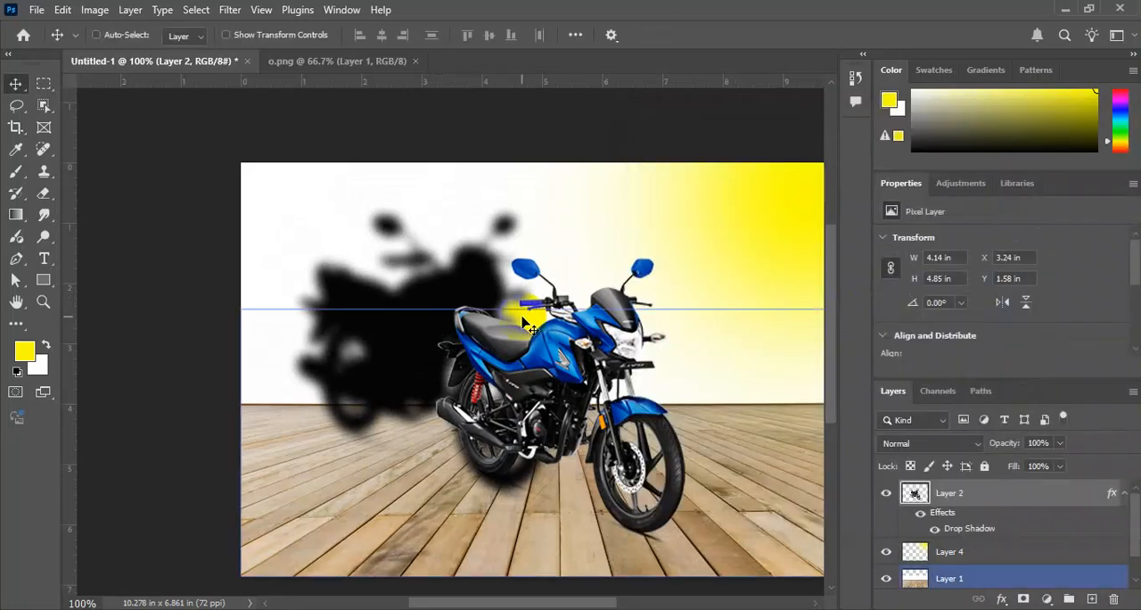
Reposition the bike's drop shadow to angle -84° and distance 77 px, with size 14 px, and apply it.
left_click_drag(657, 331, 501, 318)
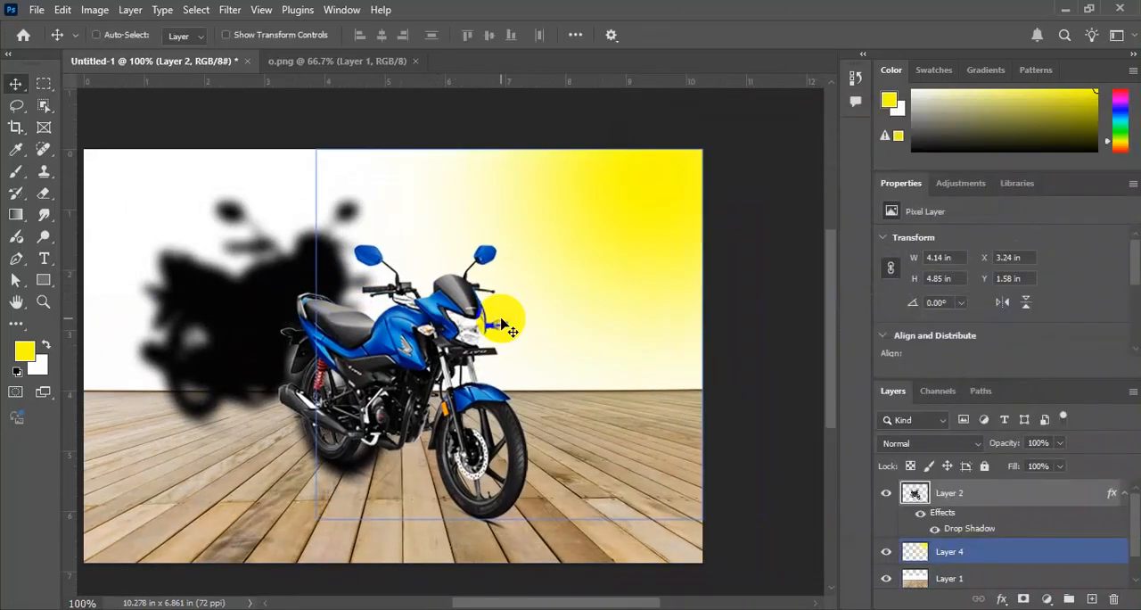
key("ctrl+minus")
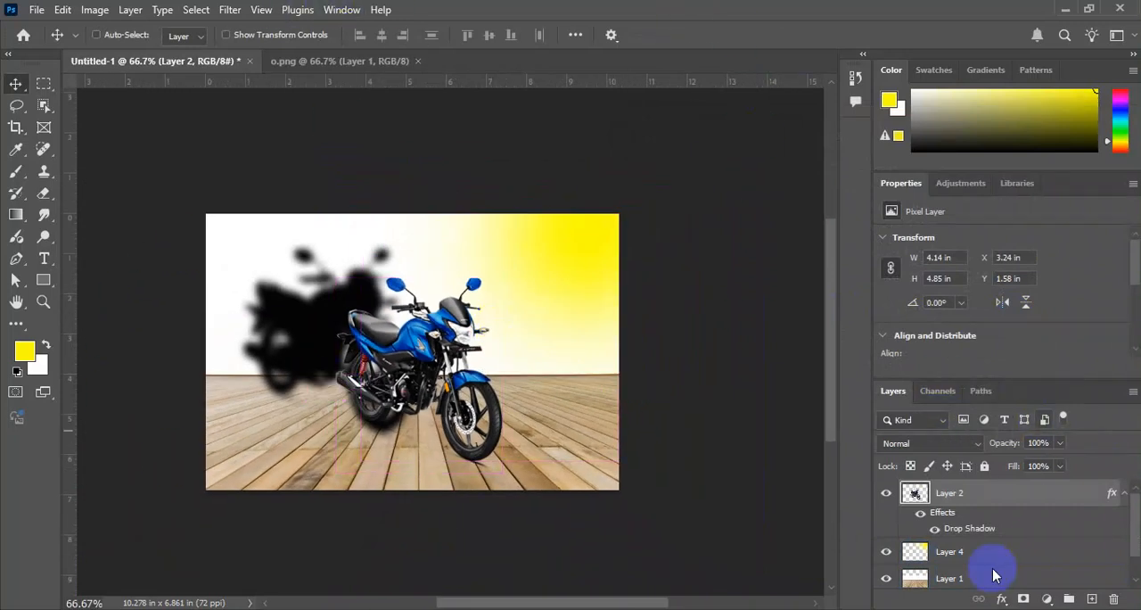
left_click(1124, 495)
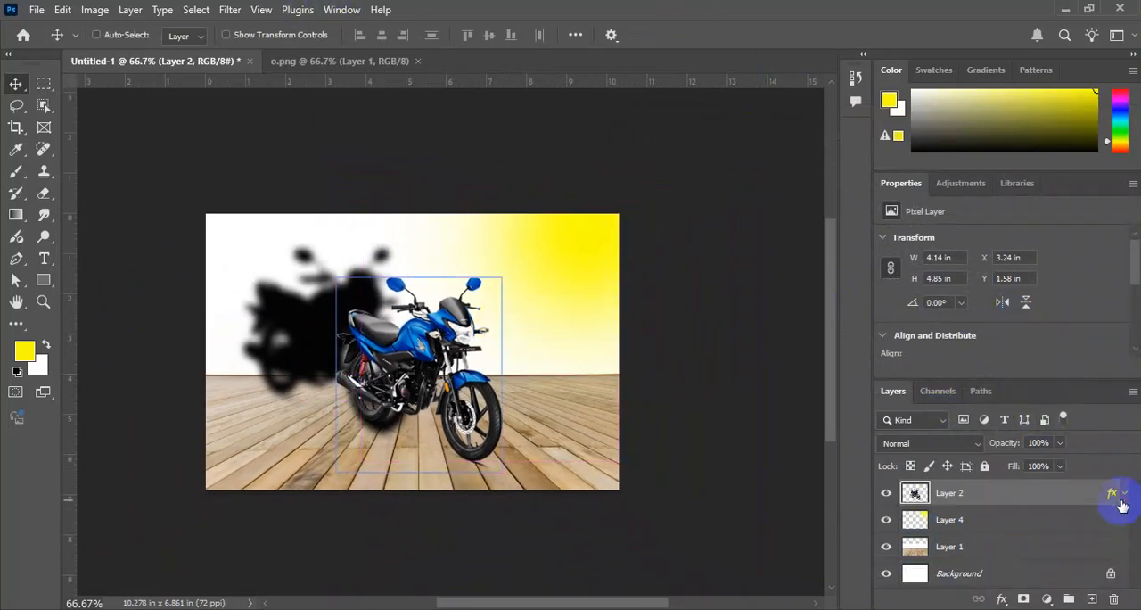
double_click(1055, 494)
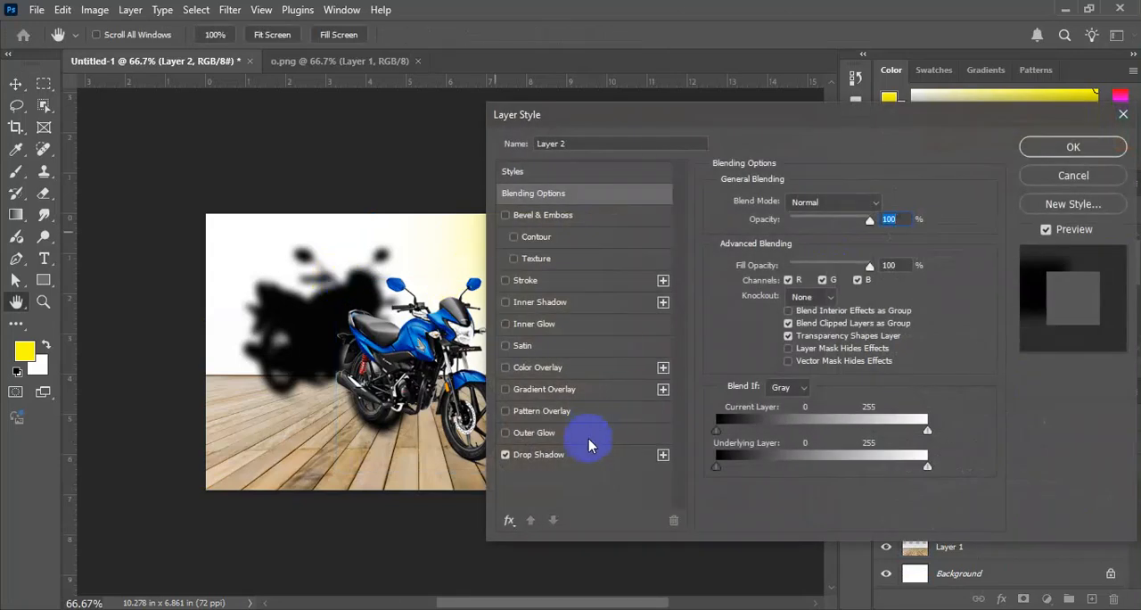
left_click(587, 453)
left_click_drag(790, 114, 920, 111)
left_click_drag(386, 273, 379, 329)
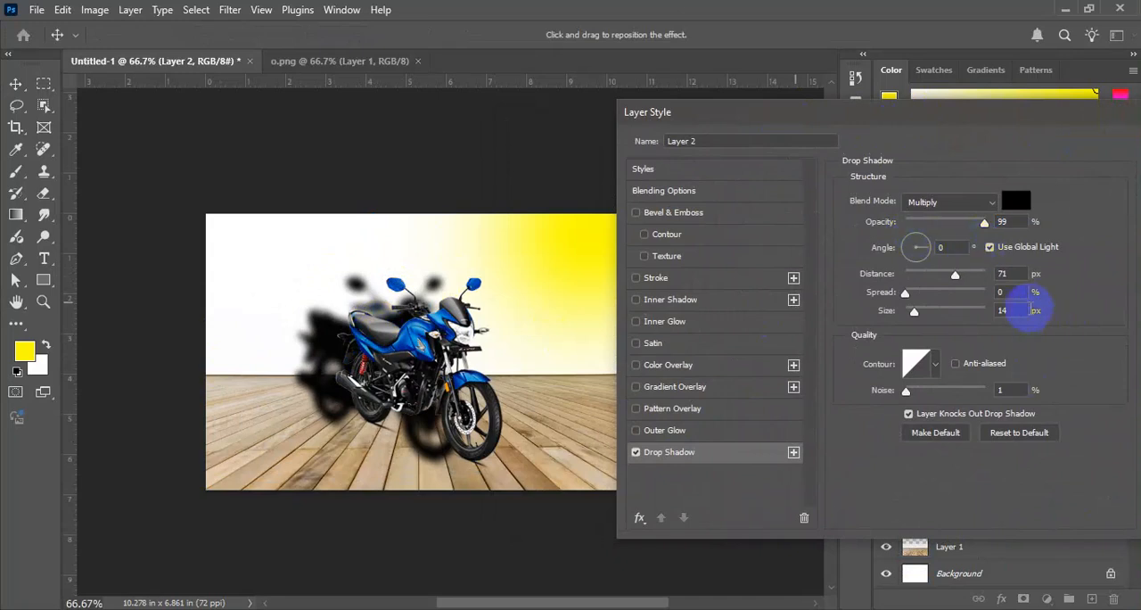
left_click_drag(915, 247, 915, 264)
left_click_drag(505, 308, 502, 304)
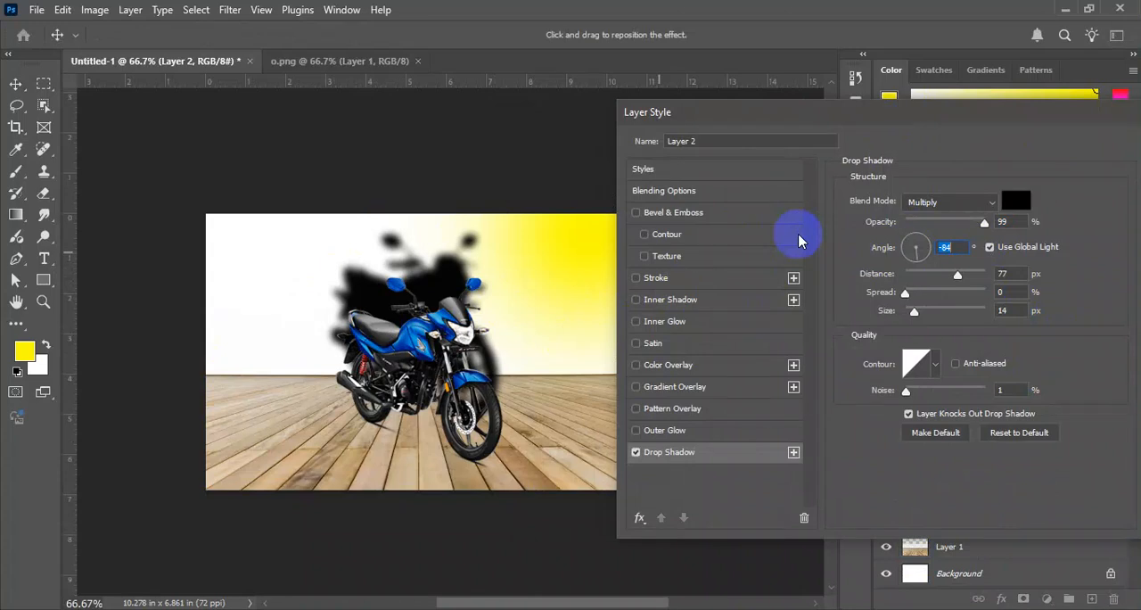
key("Return")
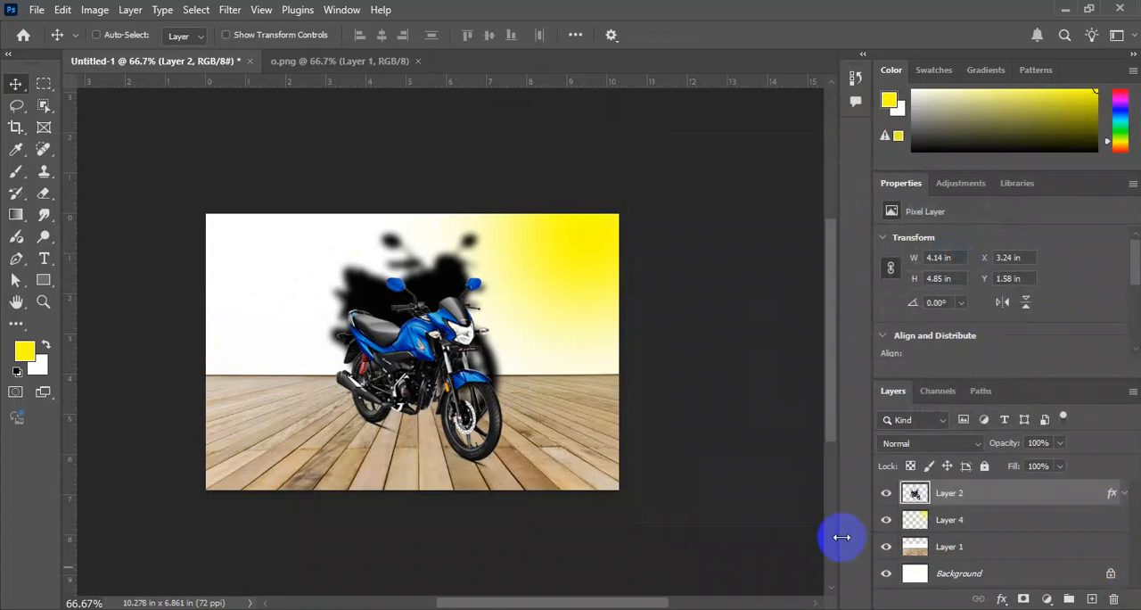
Hide the bike layer's effects, duplicate the layer, and begin a Free Transform on the copy.
left_click(1124, 495)
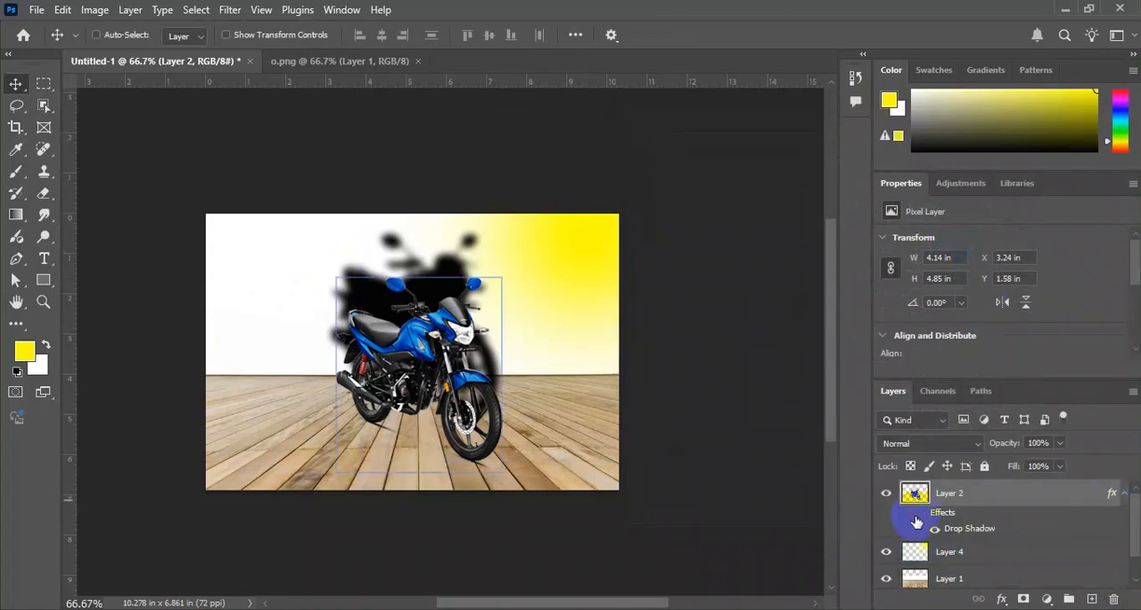
left_click(916, 515)
key("ctrl+t")
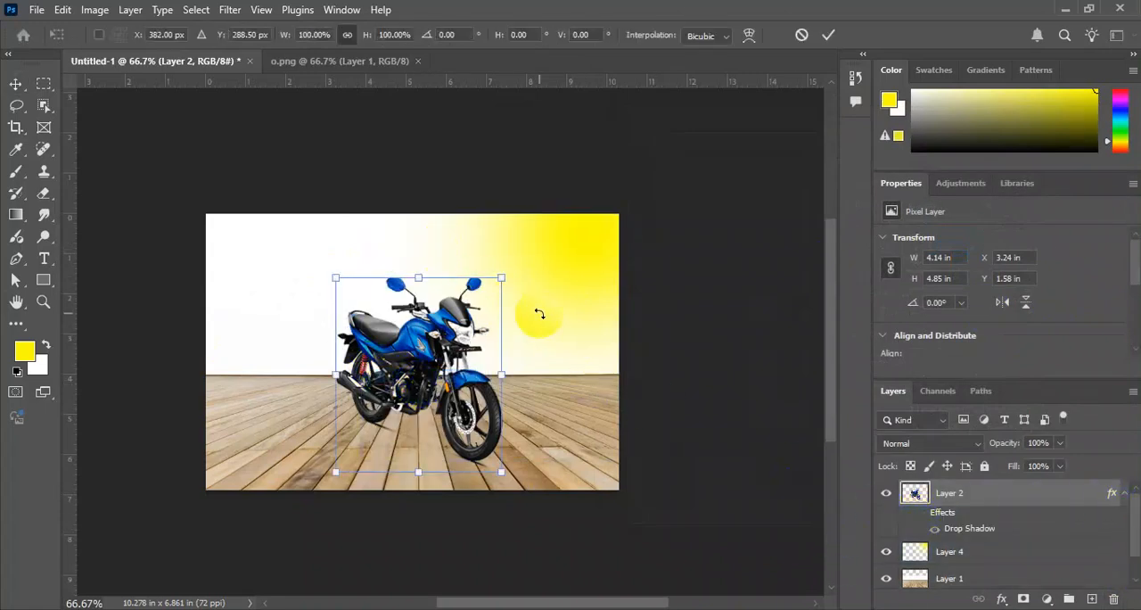
key("Return")
key("ctrl")
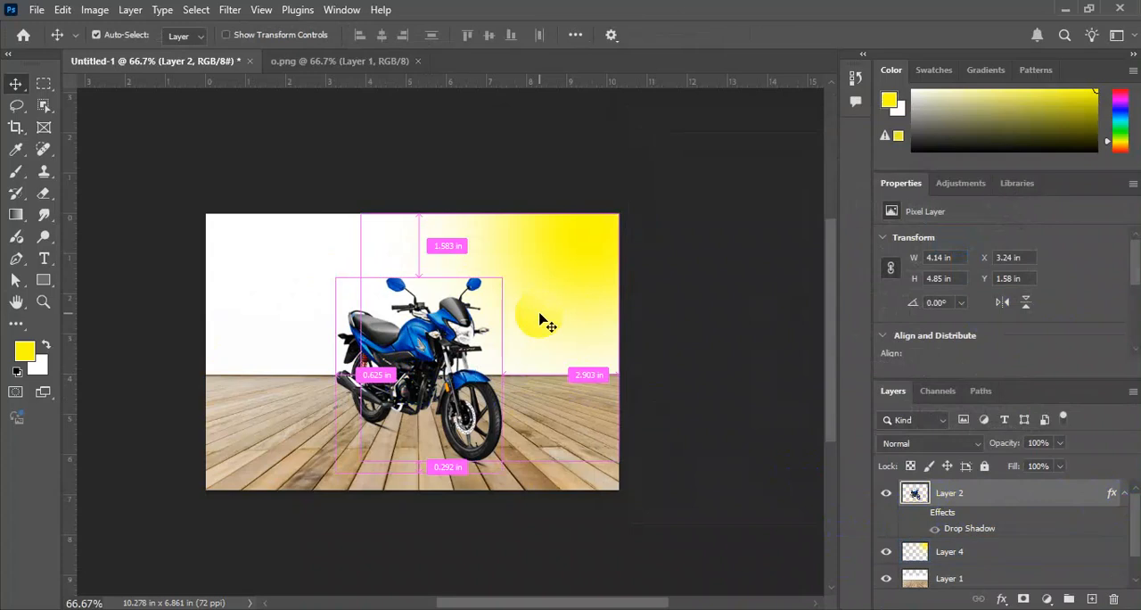
key("ctrl+j")
key("ctrl+t")
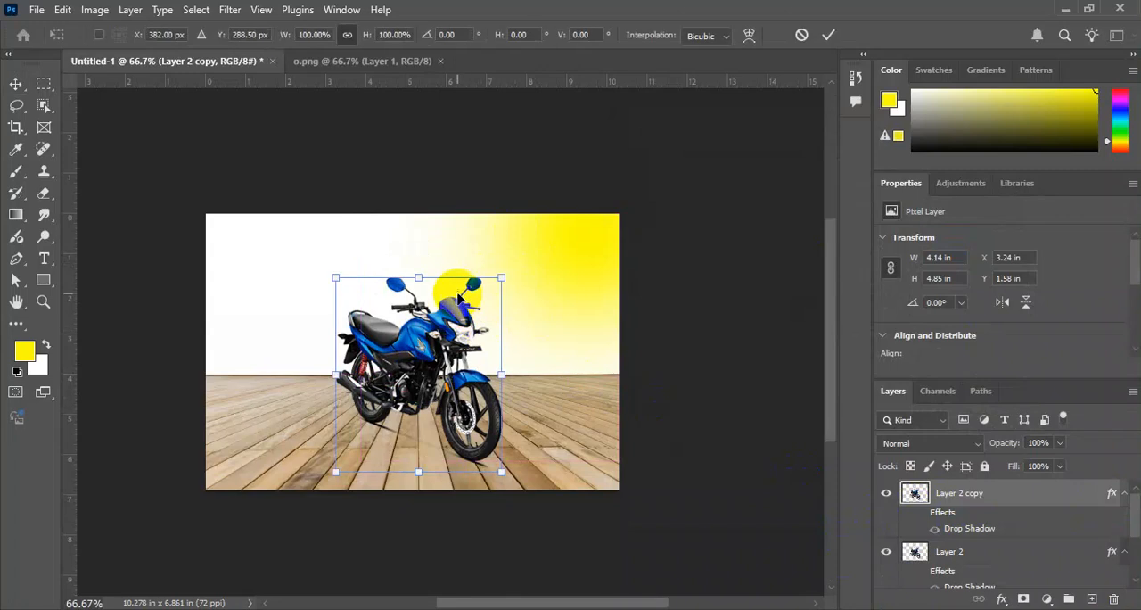
Try to squash the bike copy downward from its top edge and corner, undoing each attempt.
left_click_drag(418, 278, 267, 485)
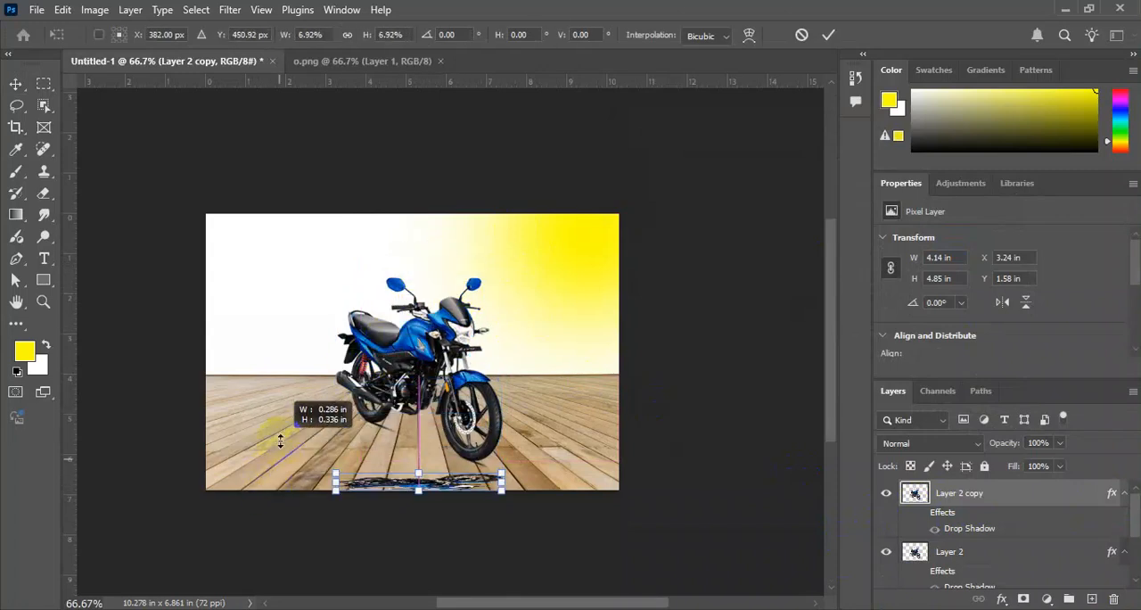
key("ctrl+z")
left_click_drag(502, 277, 344, 435)
key("ctrl+z")
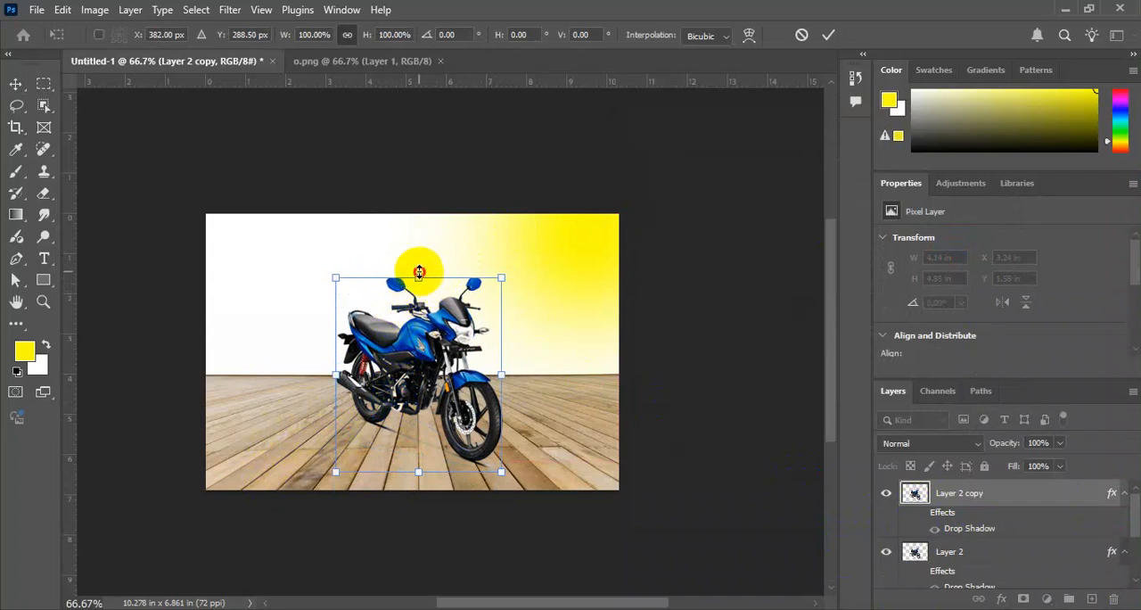
left_click_drag(419, 275, 398, 403)
key("ctrl+z")
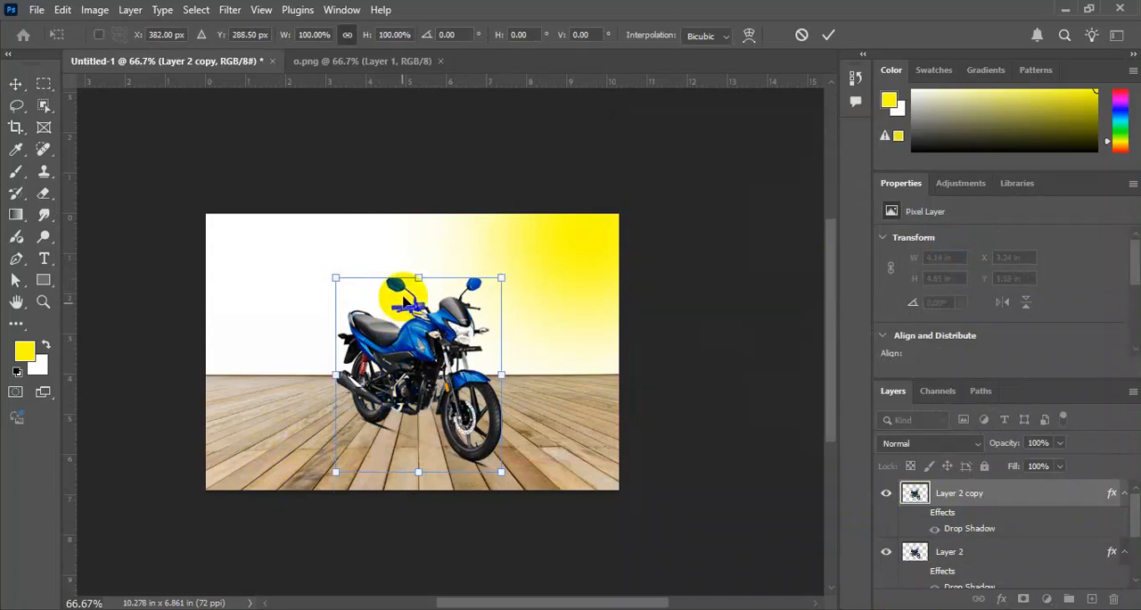
Try to shape a floor shadow by flipping and distorting the bike copy beneath the bike, then fading it to 36% opacity.
left_click_drag(420, 272, 368, 462)
left_click_drag(389, 408, 374, 453)
left_click_drag(490, 412, 515, 445)
left_click_drag(386, 501, 381, 474)
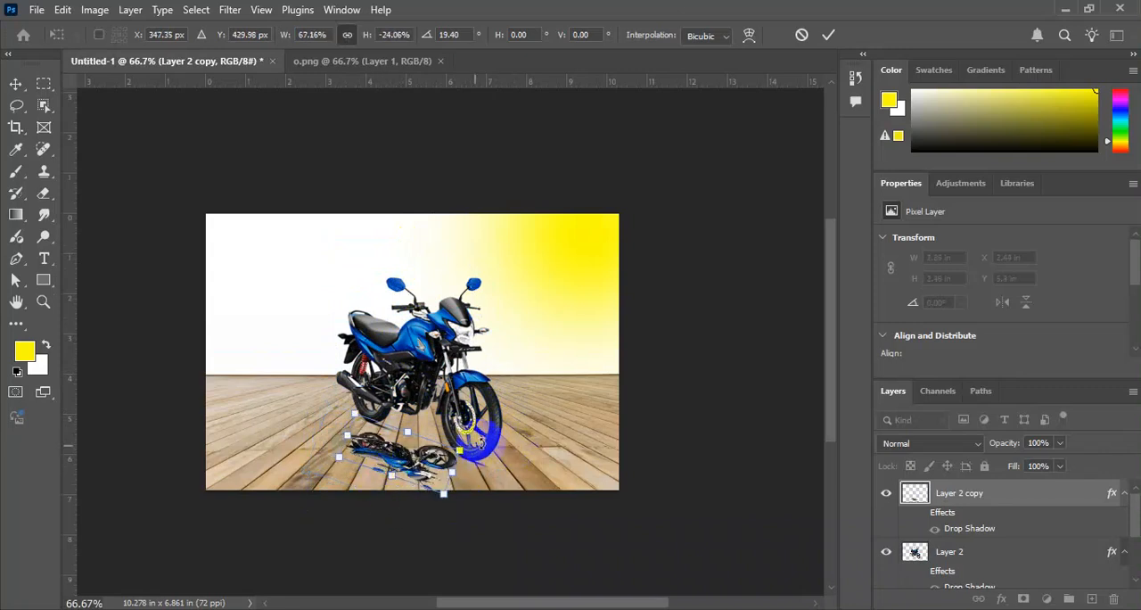
left_click_drag(461, 450, 436, 448)
key("Return")
key("3")
key("3")
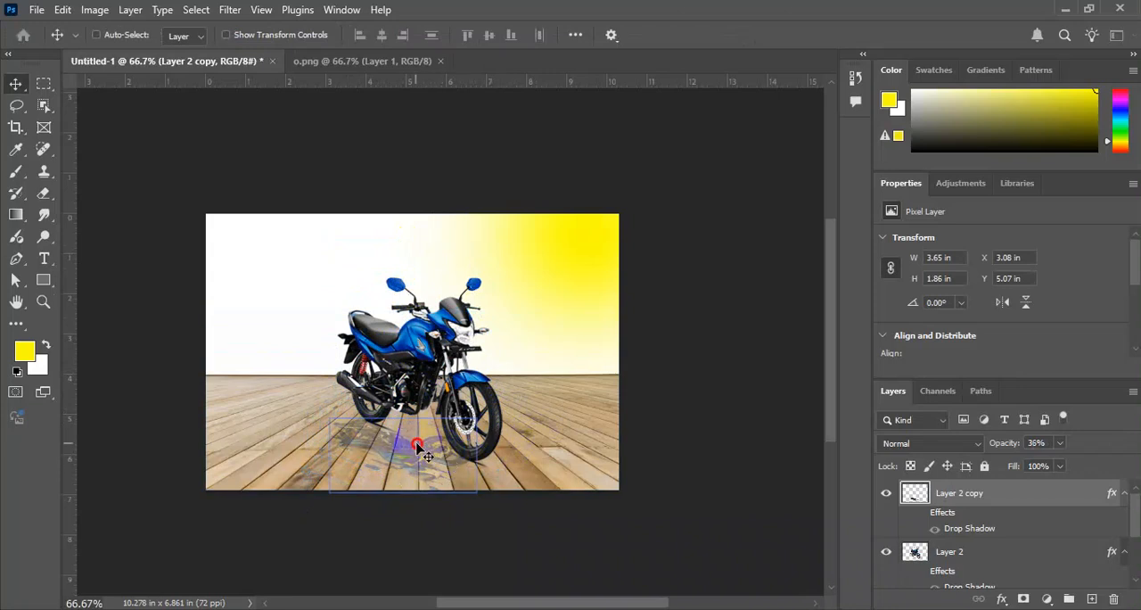
Delete the distorted bike copy, then check Layer 2's drop shadow settings and accept them as they are.
key("Delete")
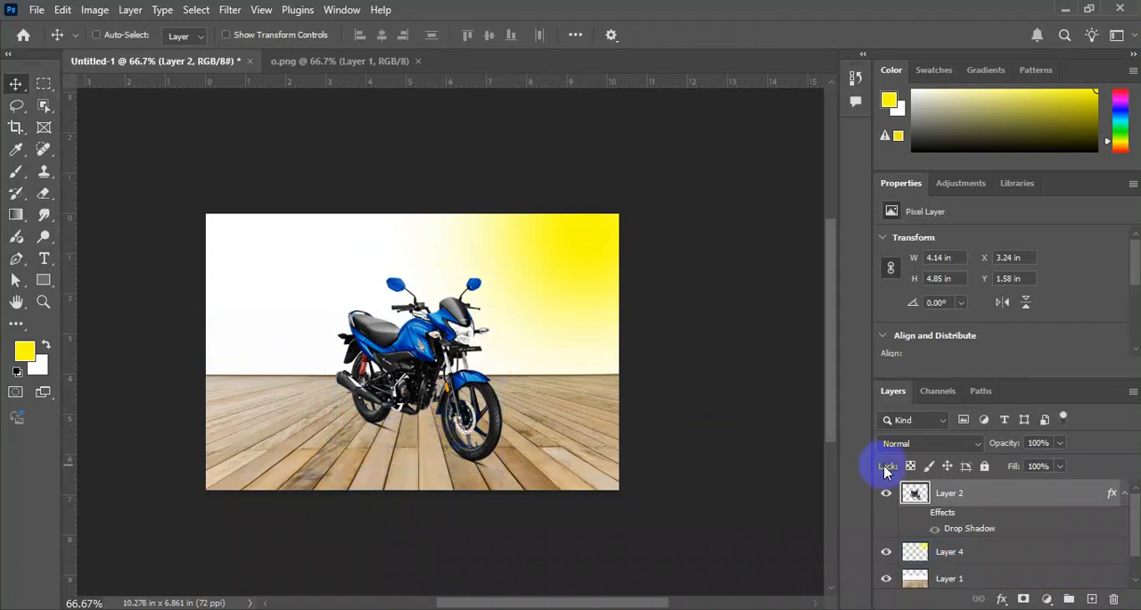
double_click(975, 515)
left_click(553, 453)
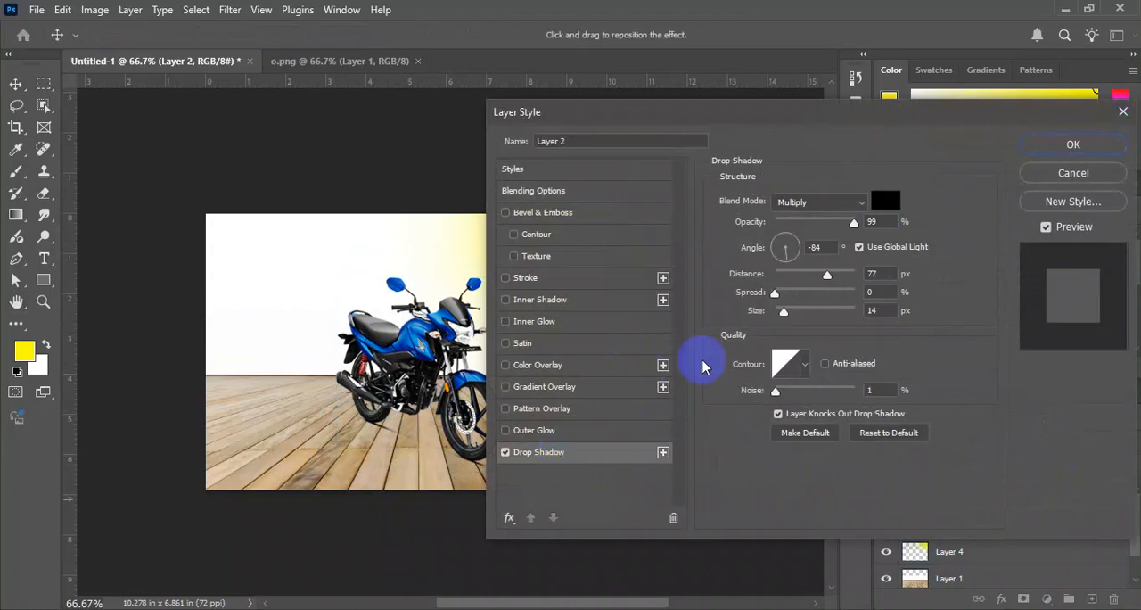
left_click(1078, 144)
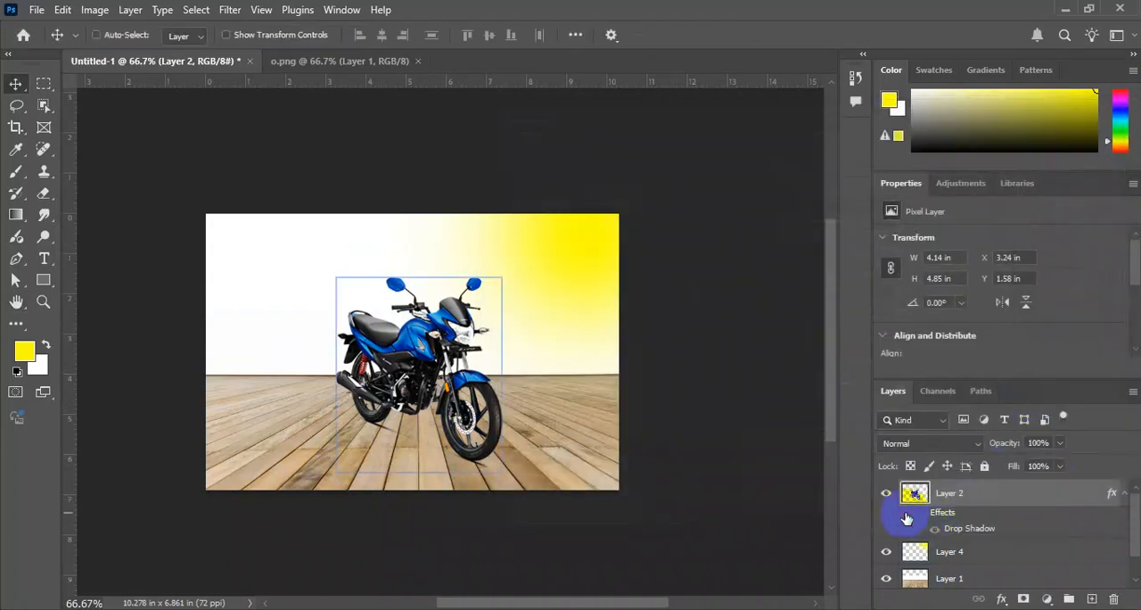
Toggle Layer 2's visibility, turn its drop shadow effect back on, and undo a small move of the bike.
left_click(886, 494)
left_click(886, 494)
left_click(886, 494)
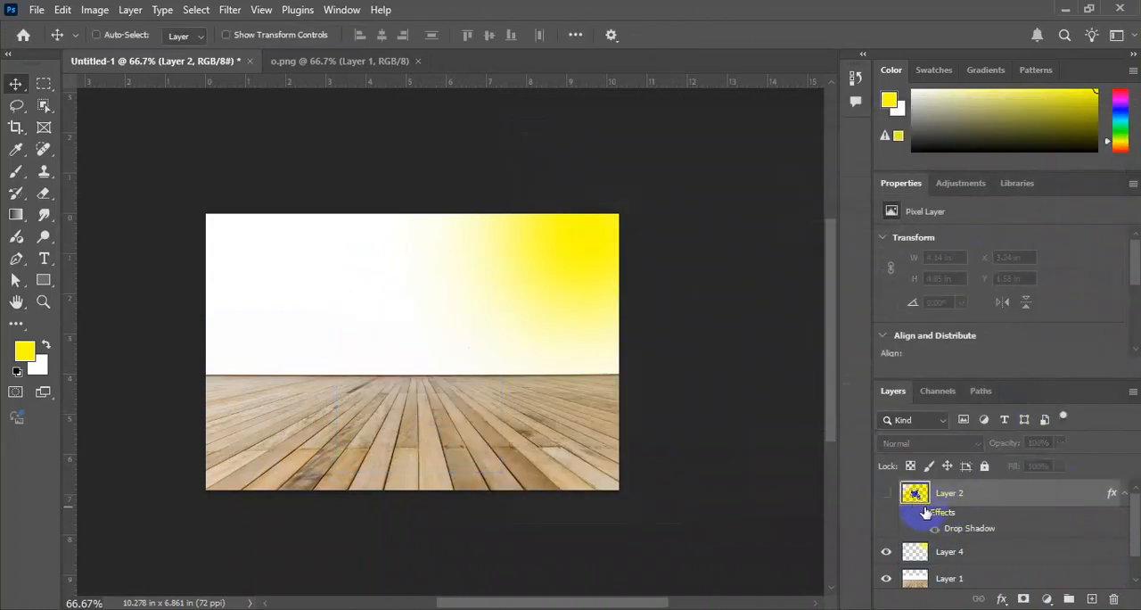
left_click(890, 497)
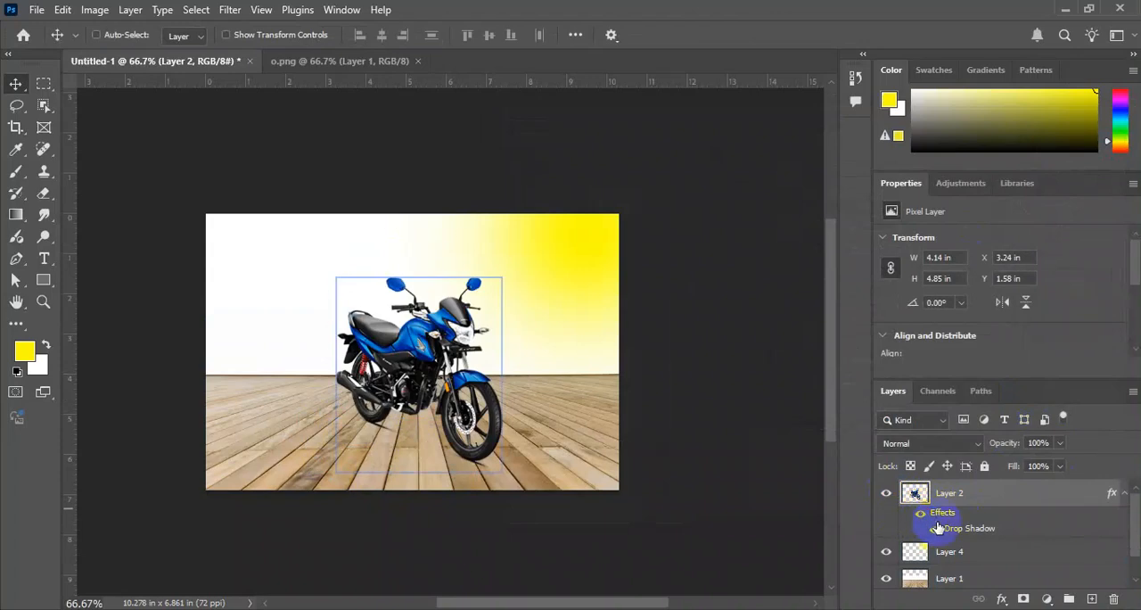
left_click(935, 527)
left_click_drag(434, 270, 431, 267)
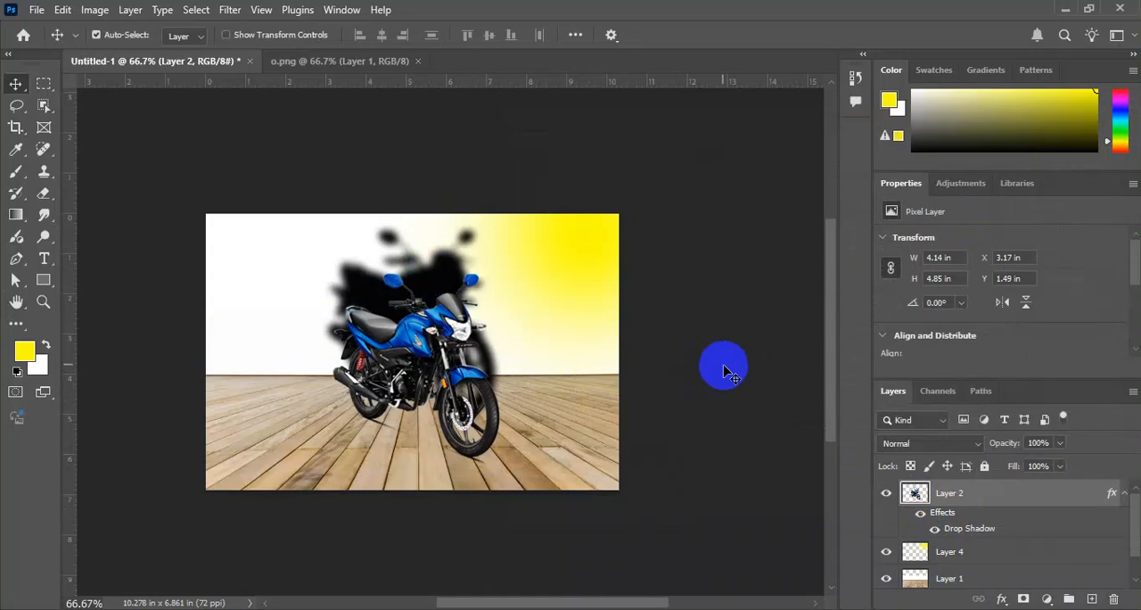
key("ctrl+z")
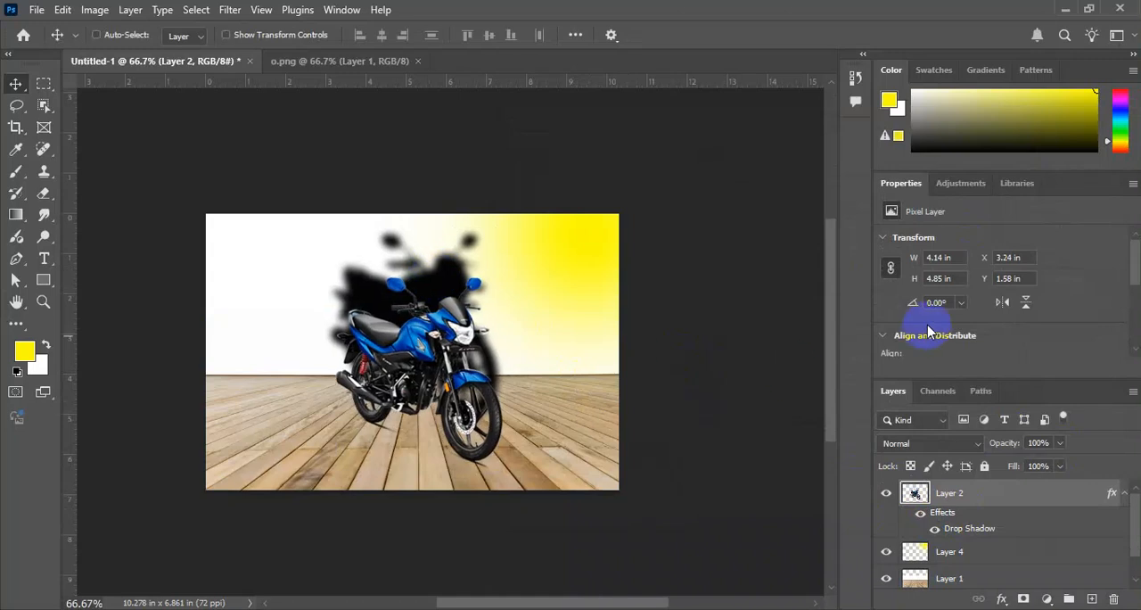
Convert Layer 2's drop shadow effect into a separate layer with the Create Layer command.
left_click(1127, 556)
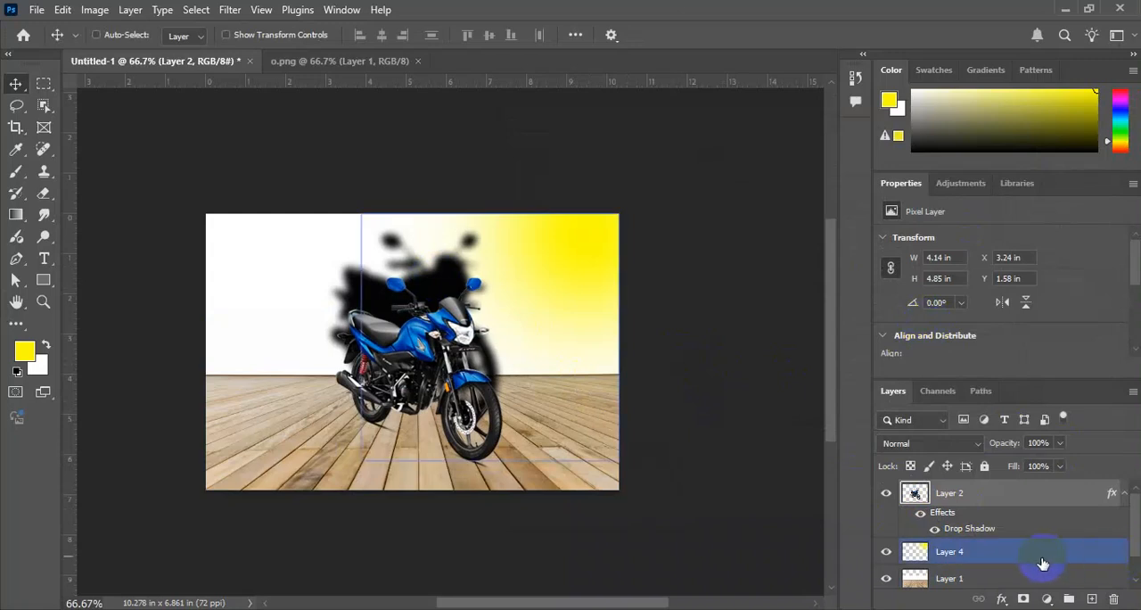
left_click(1075, 502)
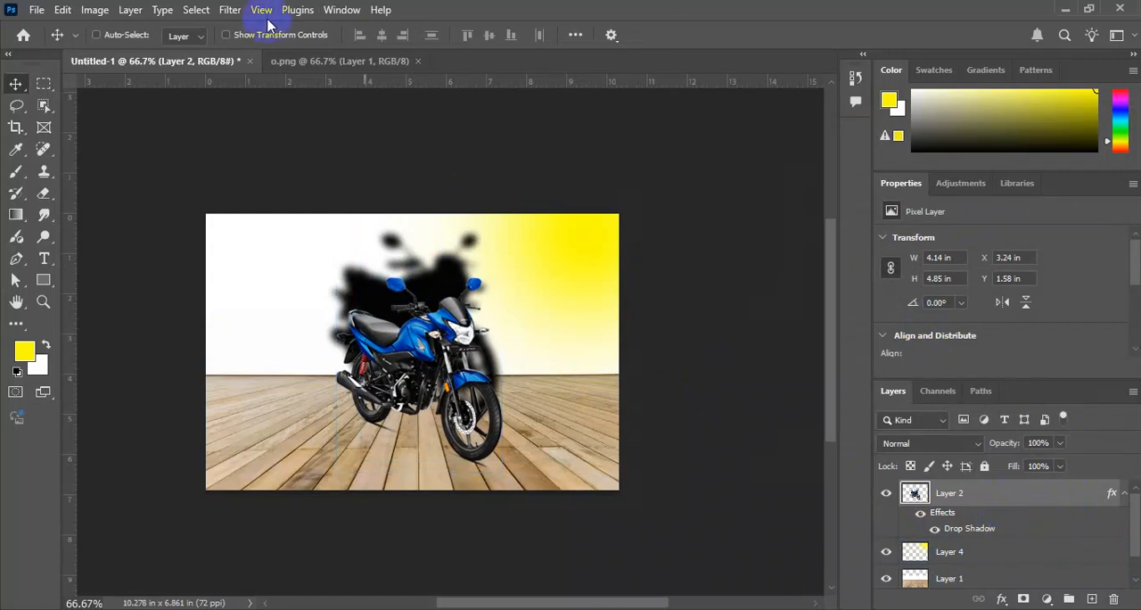
left_click(131, 11)
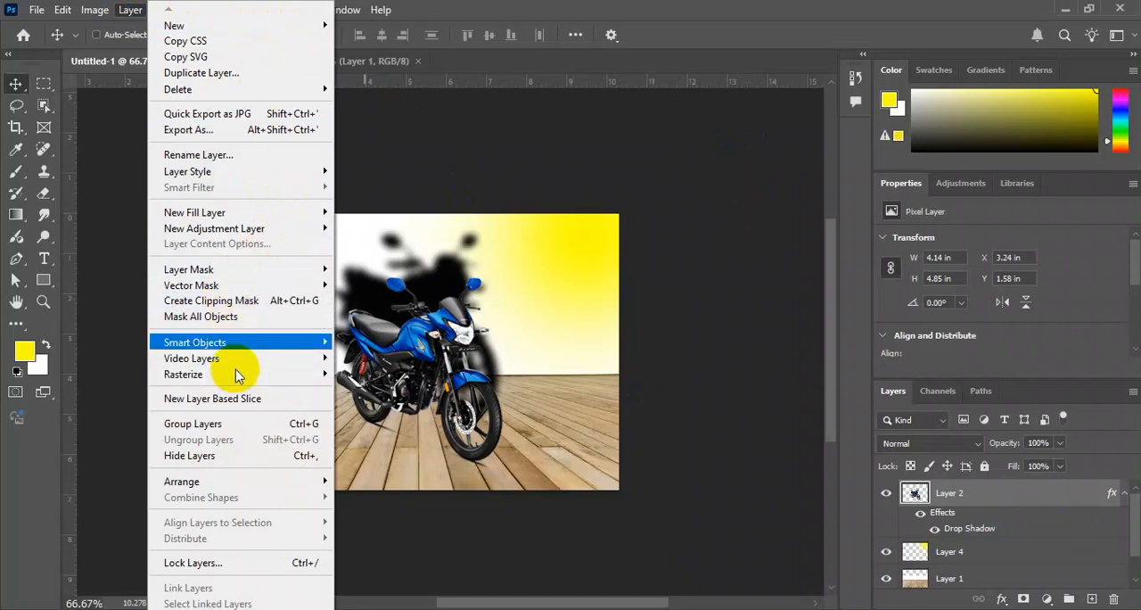
left_click(218, 174)
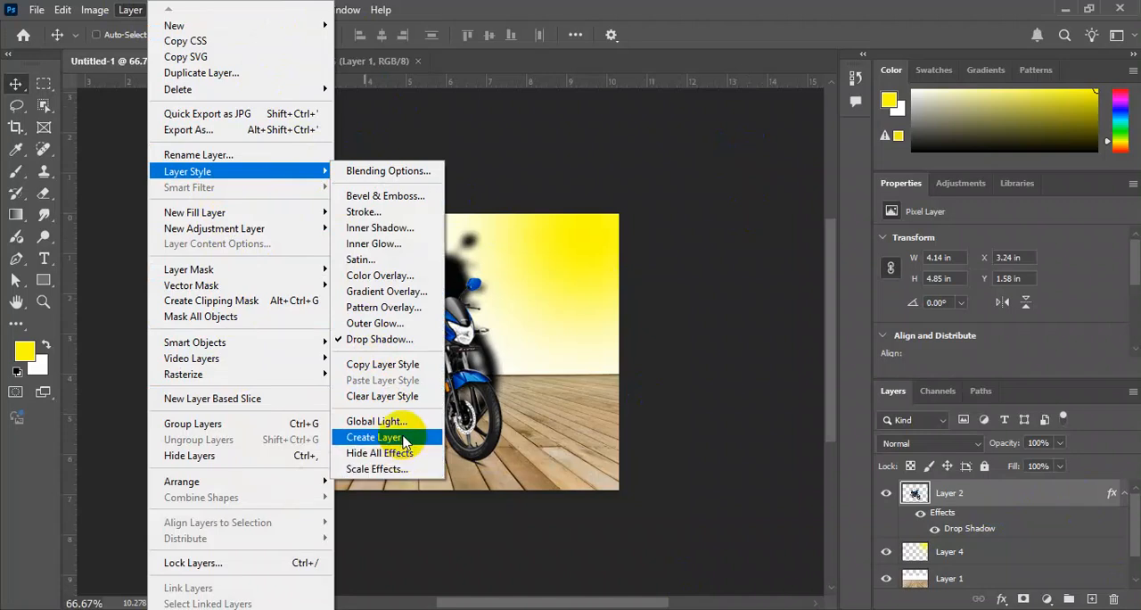
left_click(403, 441)
left_click(512, 251)
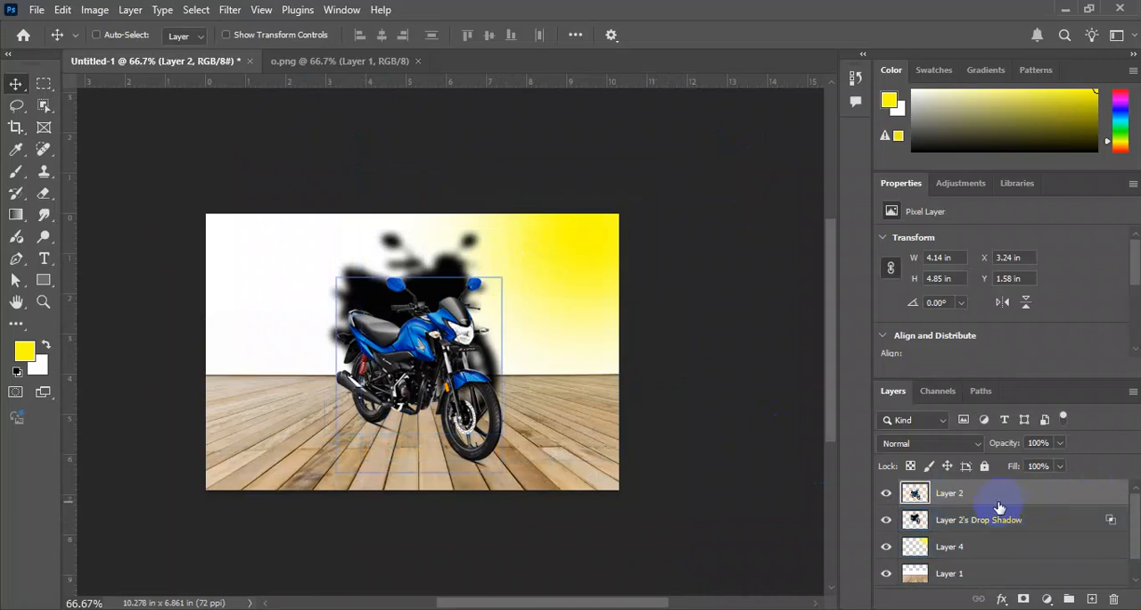
Check the separated layers by toggling the bike, then move the drop shadow layer down directly behind the bike.
left_click(885, 497)
left_click(885, 497)
left_click(981, 526)
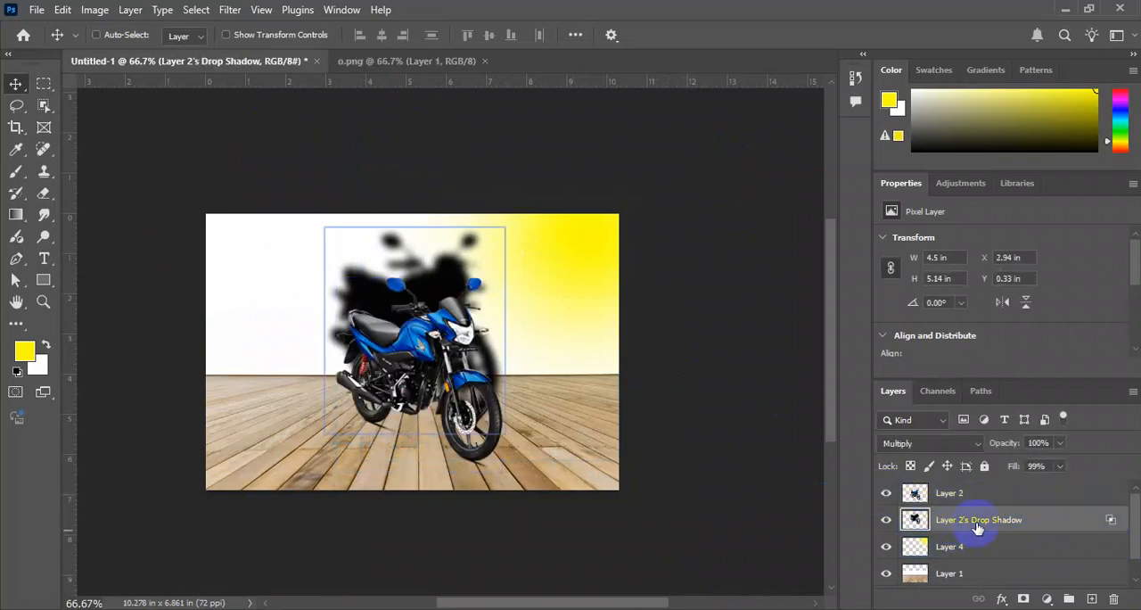
left_click_drag(424, 250, 426, 300)
key("ctrl")
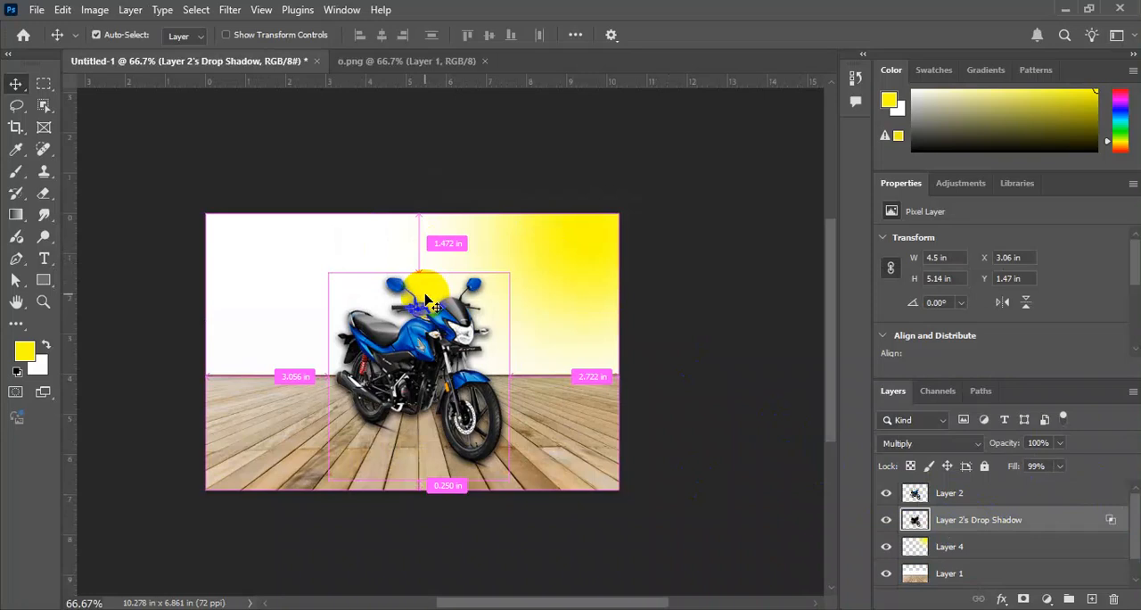
Flip the shadow vertically with Free Transform, flatten it to about 2.08 in high, and place it below the bike's wheels.
key("ctrl+t")
left_click_drag(429, 269, 382, 538)
left_click_drag(438, 502, 560, 380)
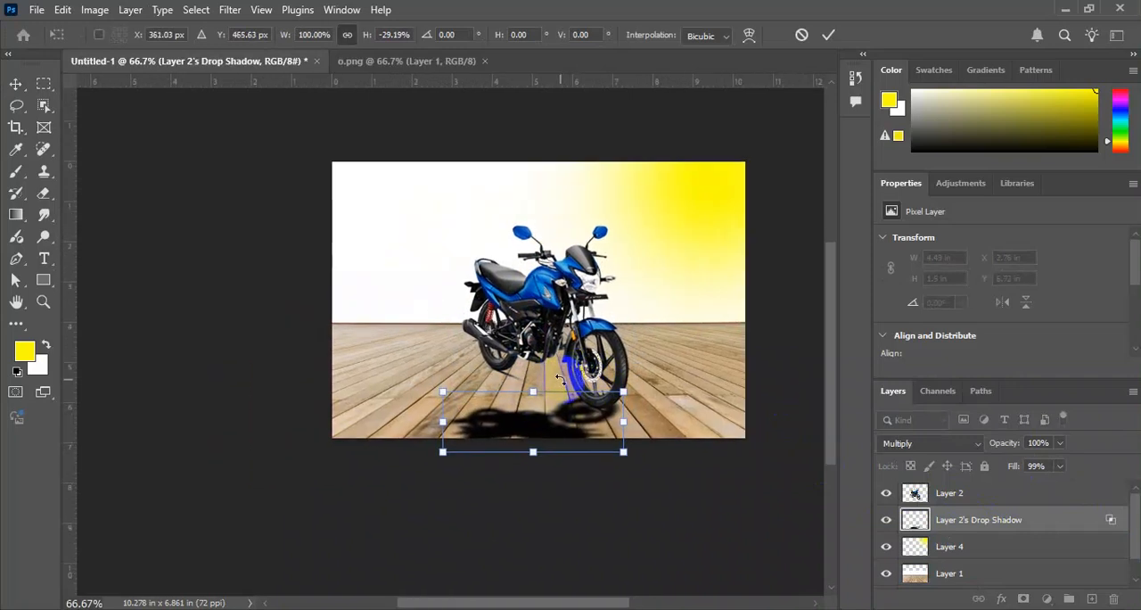
left_click_drag(555, 423, 591, 414)
key("Return")
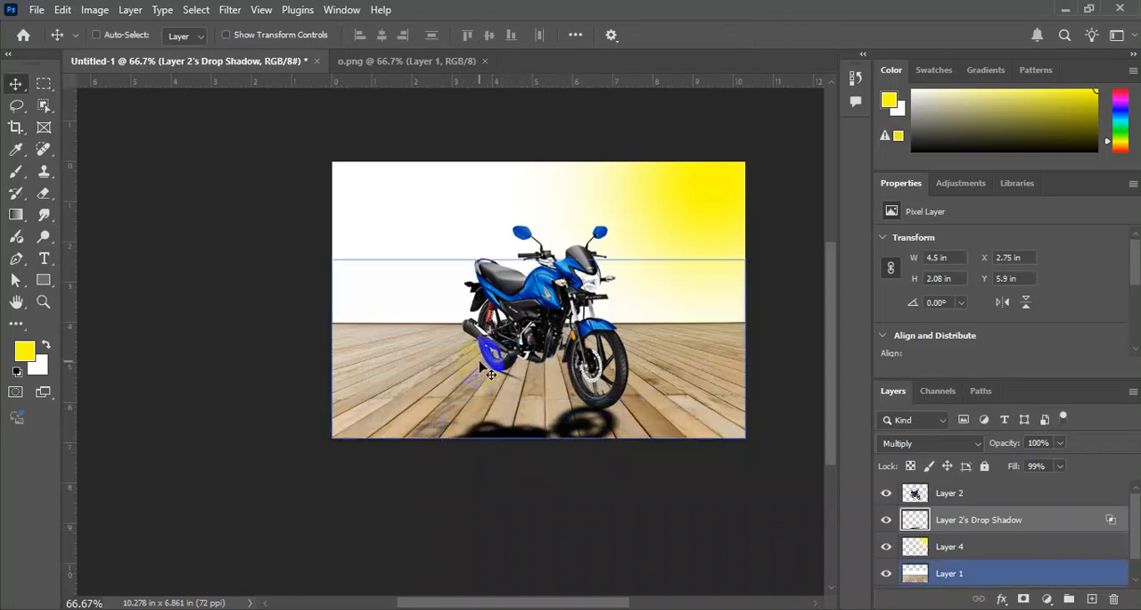
Turn on the CMYK proof preview and shift the shadow layer slightly to about X 2.6 in, Y 5.85 in.
key("ctrl+y")
right_click(497, 434)
left_click(527, 443)
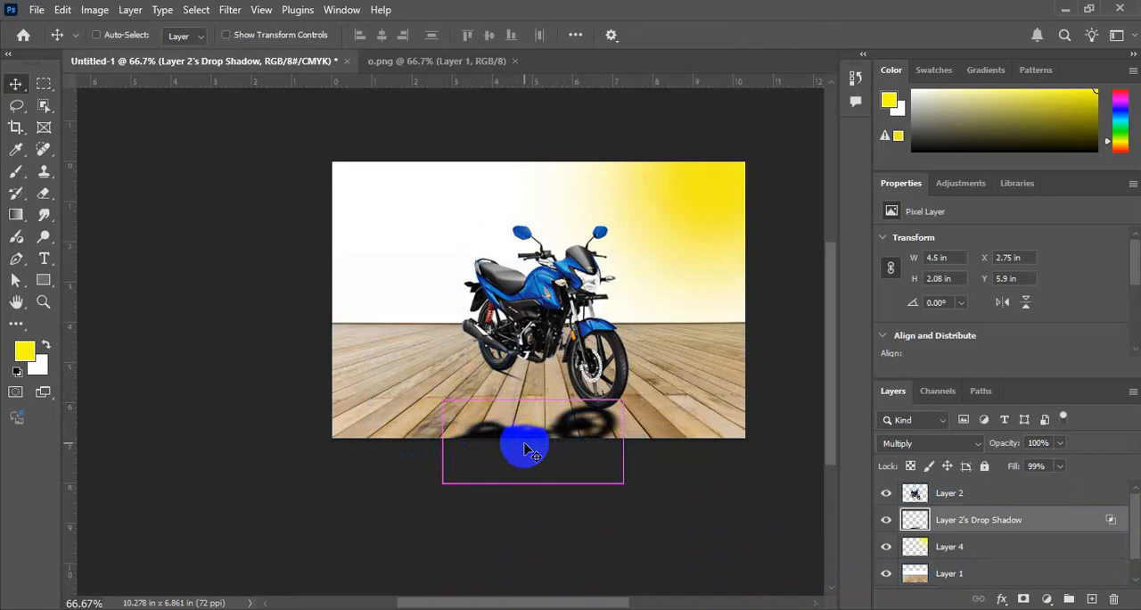
left_click_drag(526, 448, 566, 433)
Distort the shadow with Free Transform, pulling its corners so it slants across the floor from the front wheel toward the rear wheel.
key("ctrl+t")
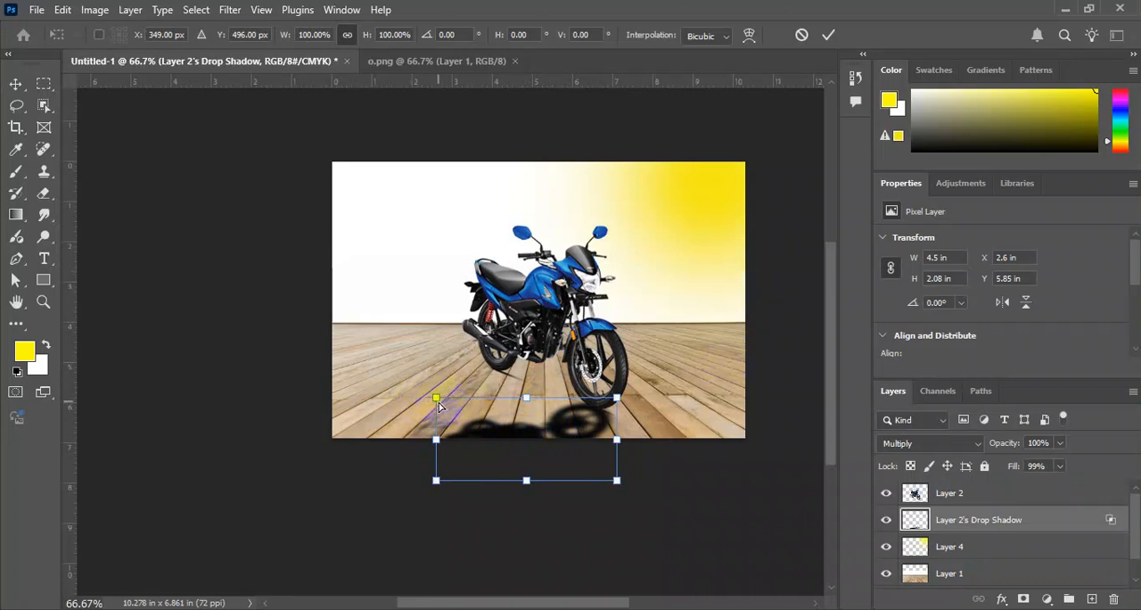
left_click_drag(437, 405, 434, 349)
left_click_drag(432, 493, 422, 406)
left_click_drag(433, 357, 440, 304)
left_click_drag(592, 435, 580, 471)
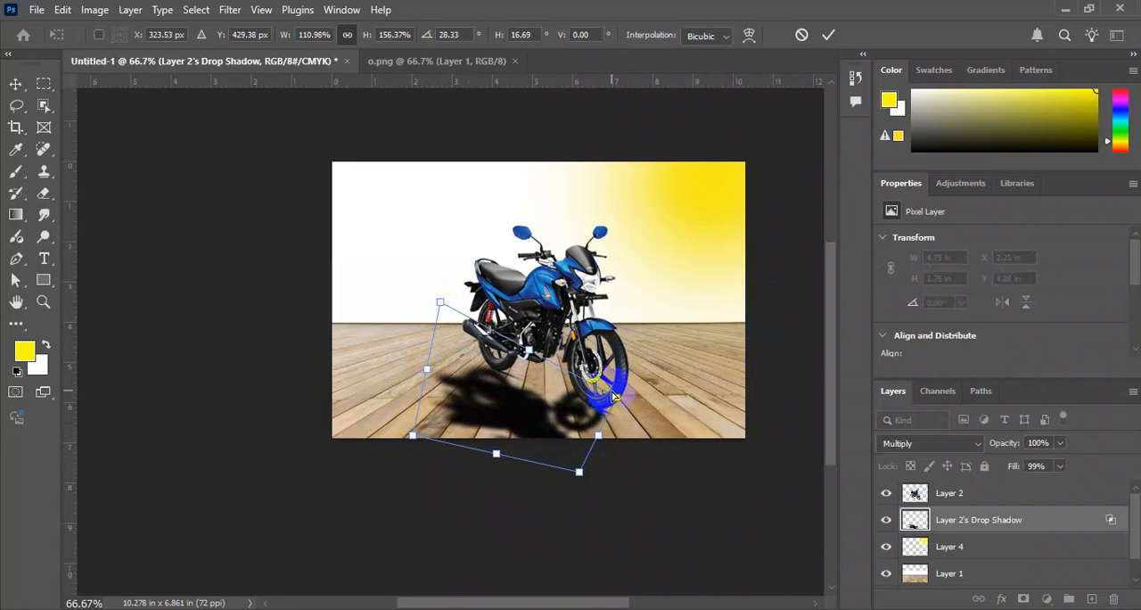
left_click_drag(612, 402, 603, 407)
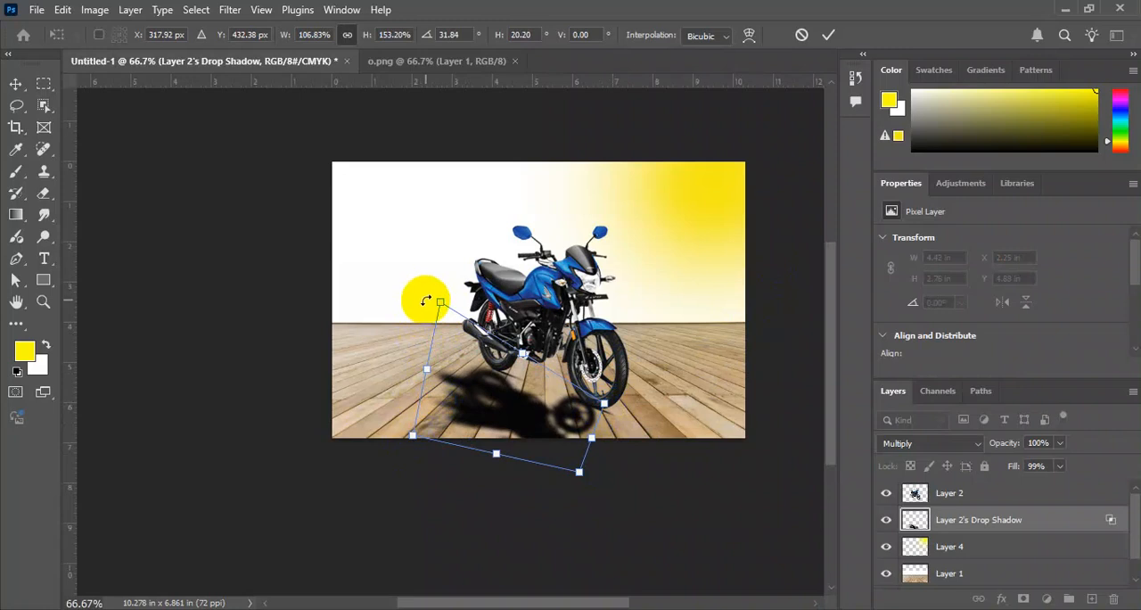
Stretch the shadow's corners farther outward to about 7.1 in wide and 3.58 in high, align it with the wheels, and apply the transform.
left_click_drag(437, 304, 447, 300)
left_click_drag(414, 438, 375, 449)
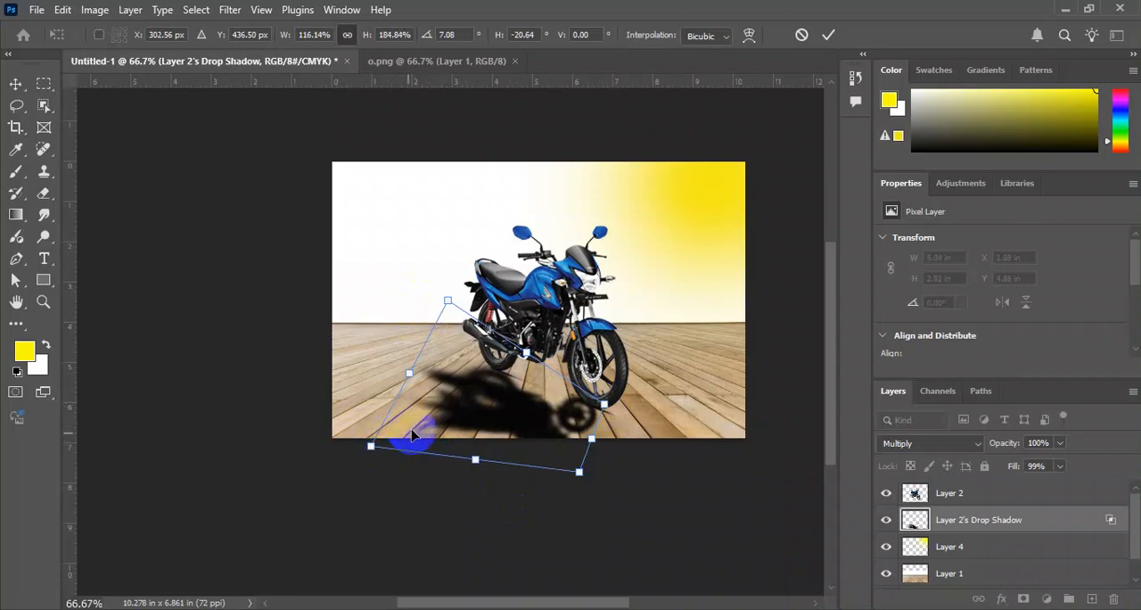
mouse_move(603, 408)
left_mouse_down()
mouse_move(631, 407)
mouse_move(620, 405)
left_mouse_up()
left_click_drag(580, 472, 501, 411)
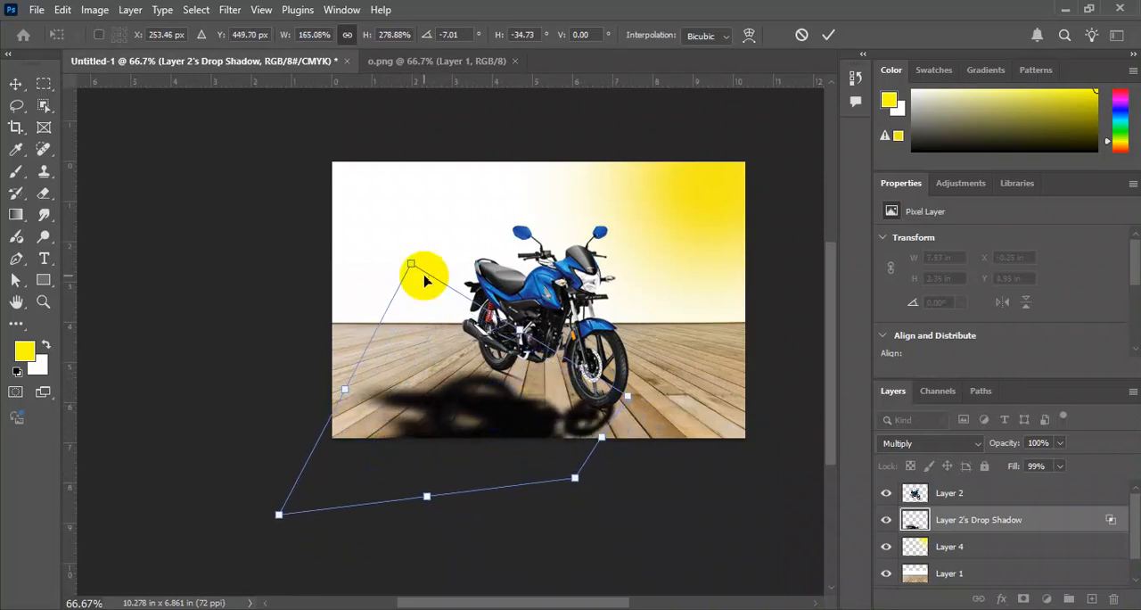
left_click_drag(411, 266, 416, 258)
left_click_drag(423, 240, 422, 236)
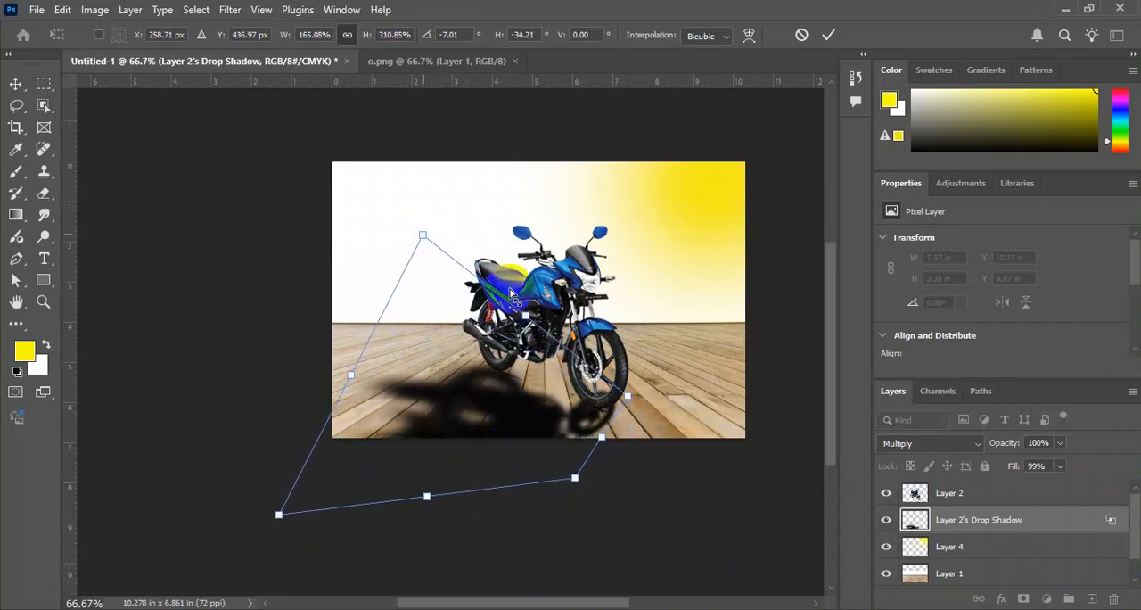
left_click_drag(635, 396, 620, 401)
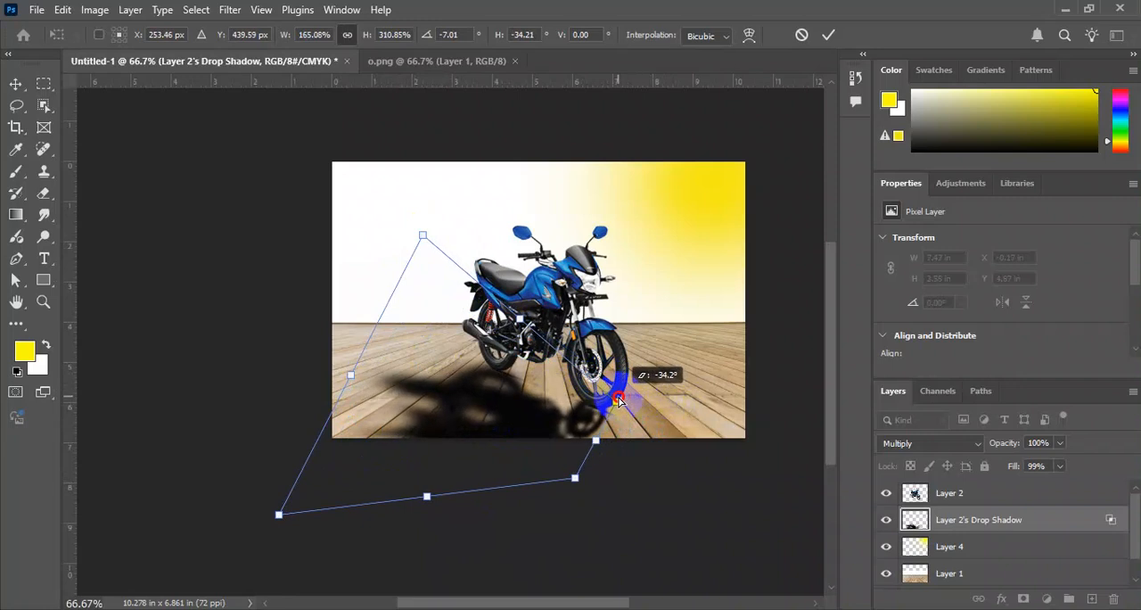
key("Return")
Set the shadow layer's opacity to 63%, and compare it with 100% before undoing that change.
key("6")
key("6")
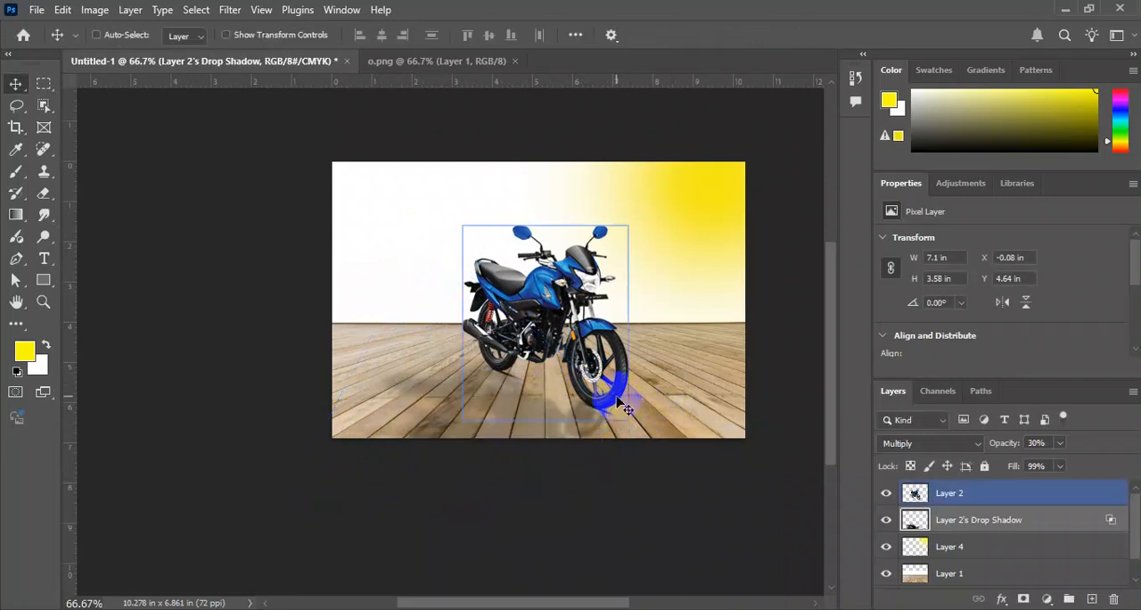
left_click(626, 417, "ctrl")
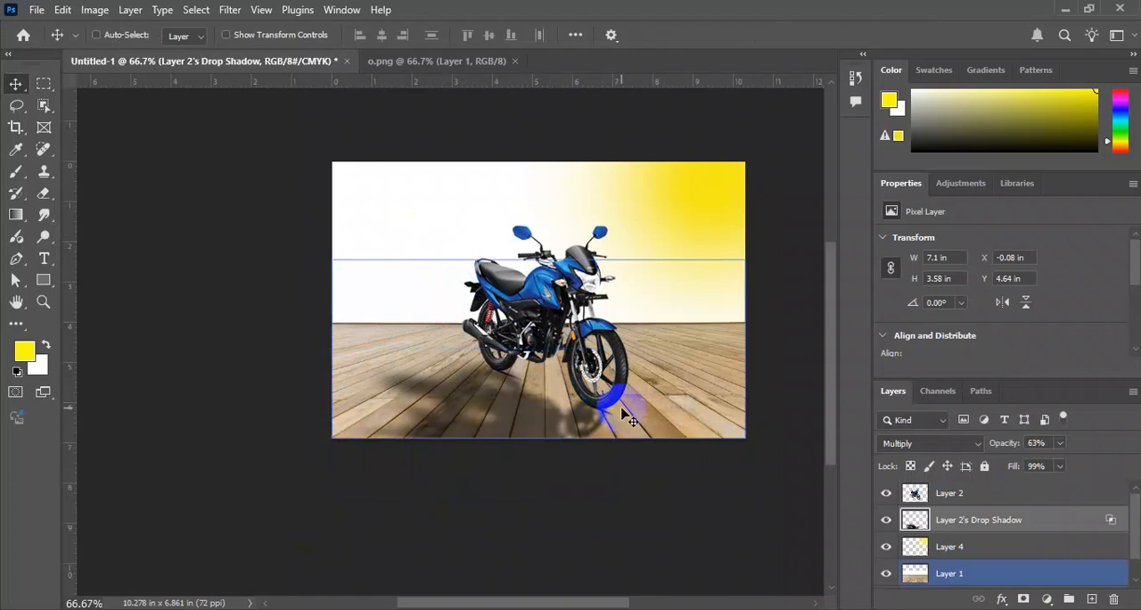
left_click(624, 410, "ctrl")
left_click(695, 355, "ctrl")
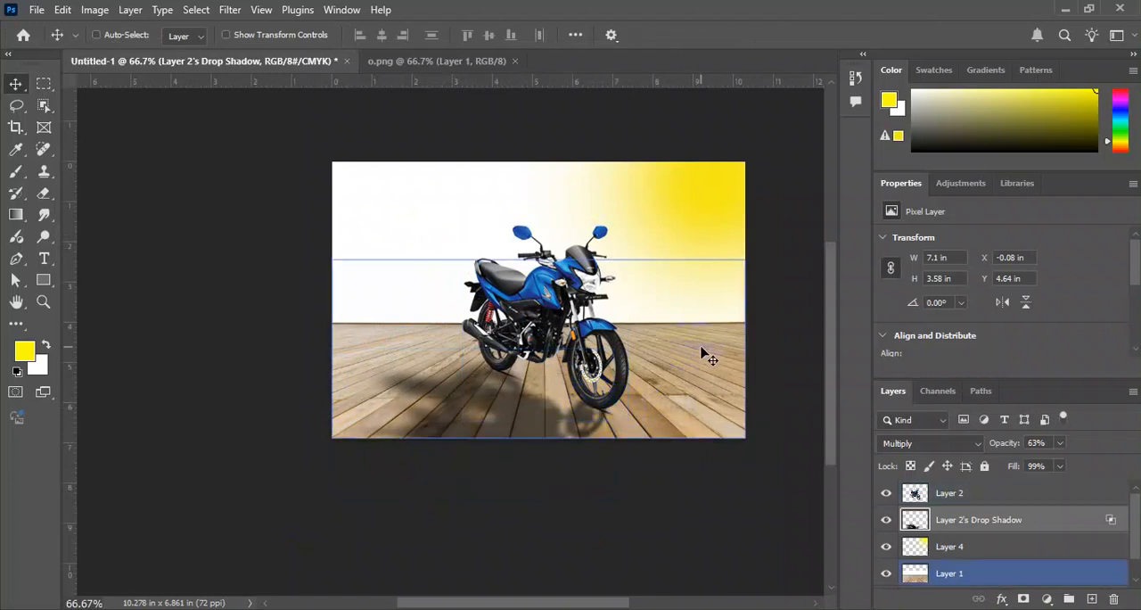
key("0")
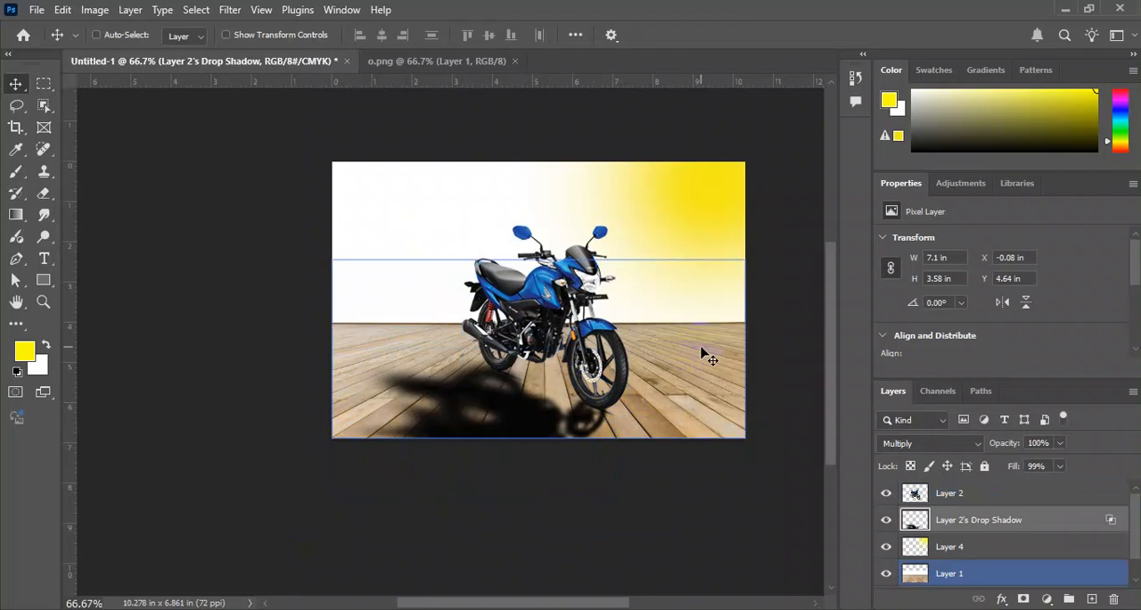
key("ctrl+z")
Scale the shadow to 96.48%, pull its upper-left corner slightly inward, apply the transform, and set the layer's opacity to 23%.
key("ctrl+t")
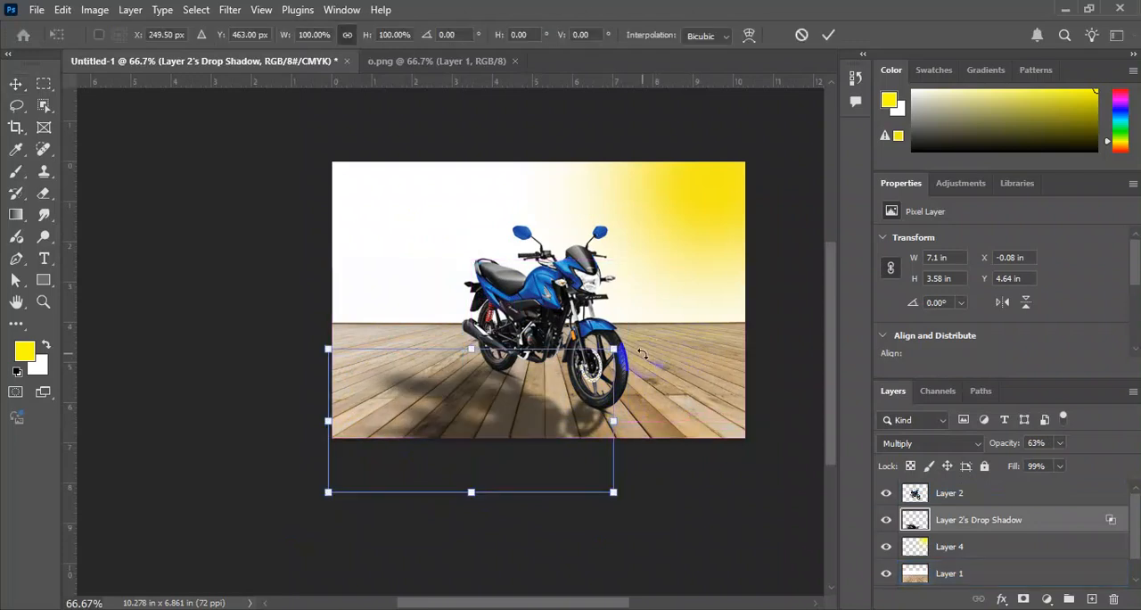
left_click_drag(615, 347, 604, 354)
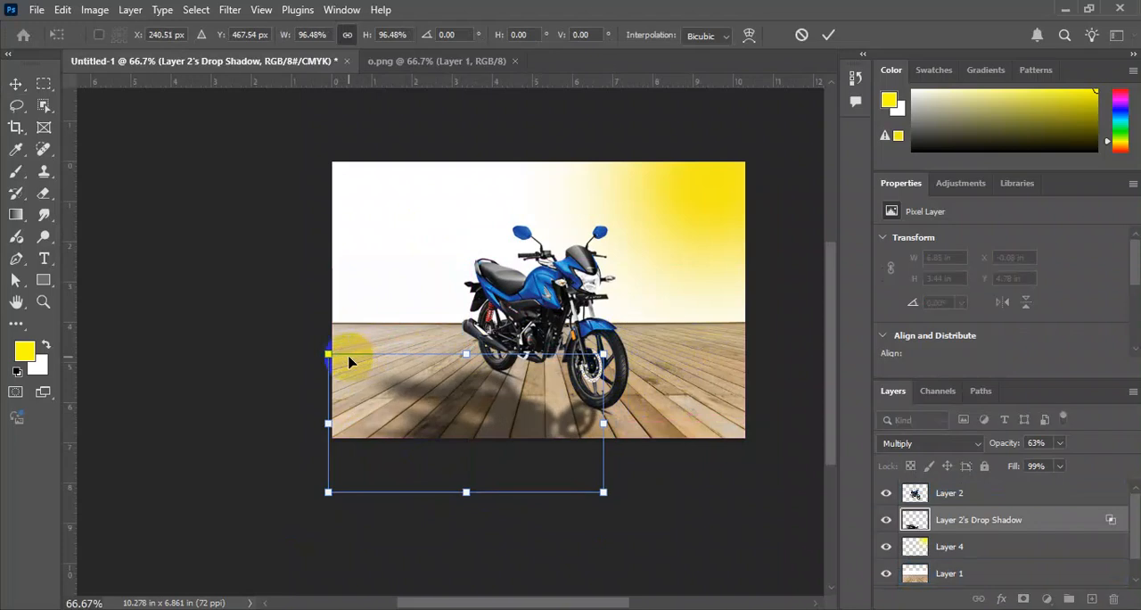
left_click_drag(330, 355, 341, 349)
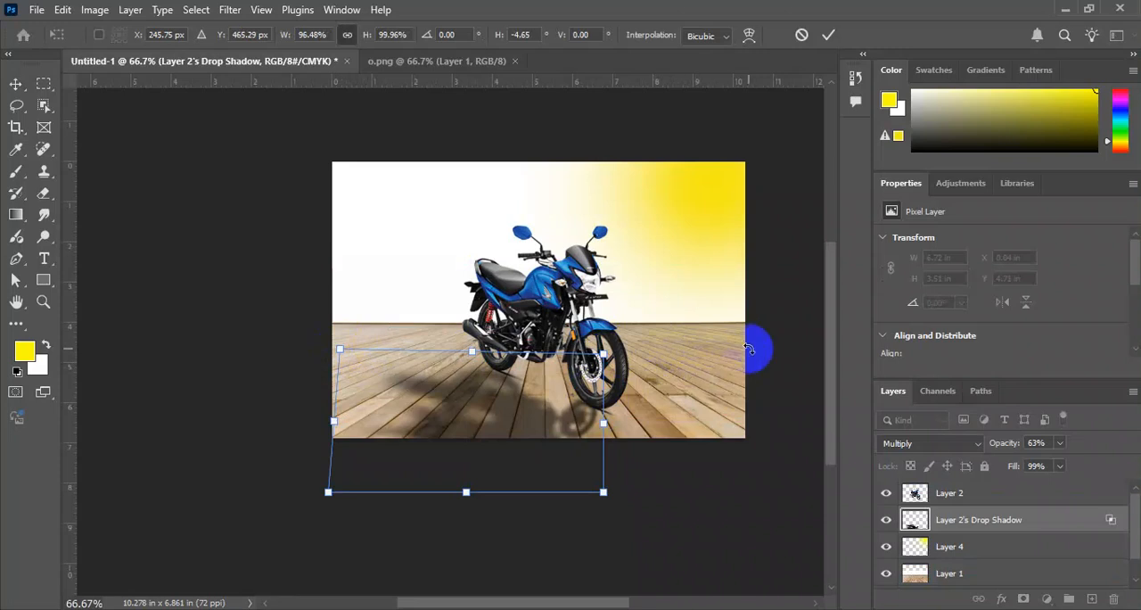
key("Return")
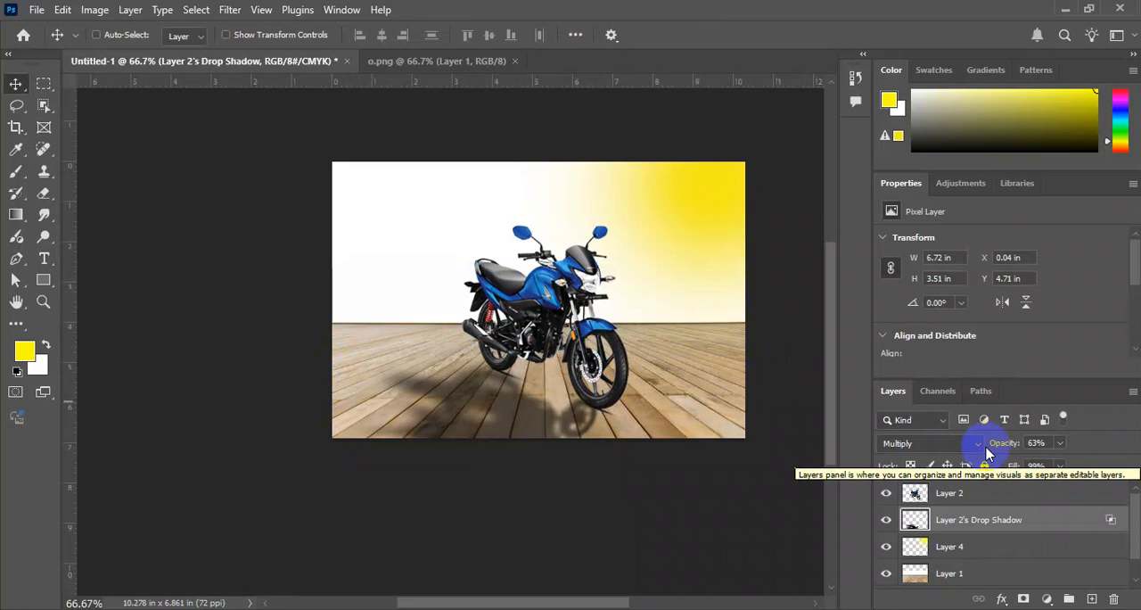
key("1")
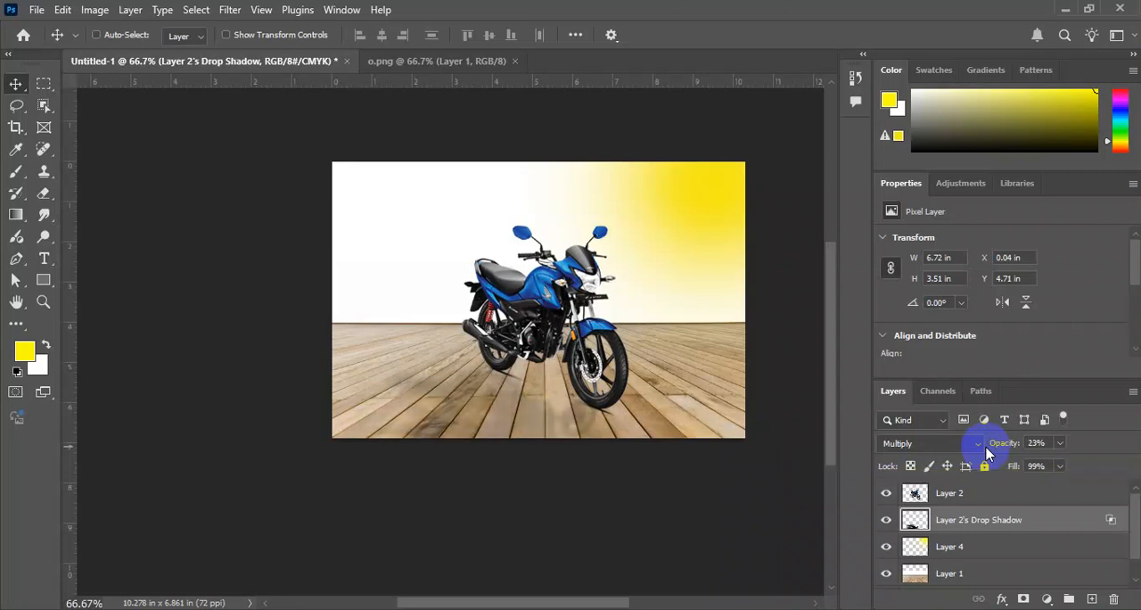
Set the shadow layer's opacity to 60%, then pull its lower-right corner down and shift it toward the wheels, about 3.9 in high.
key("4")
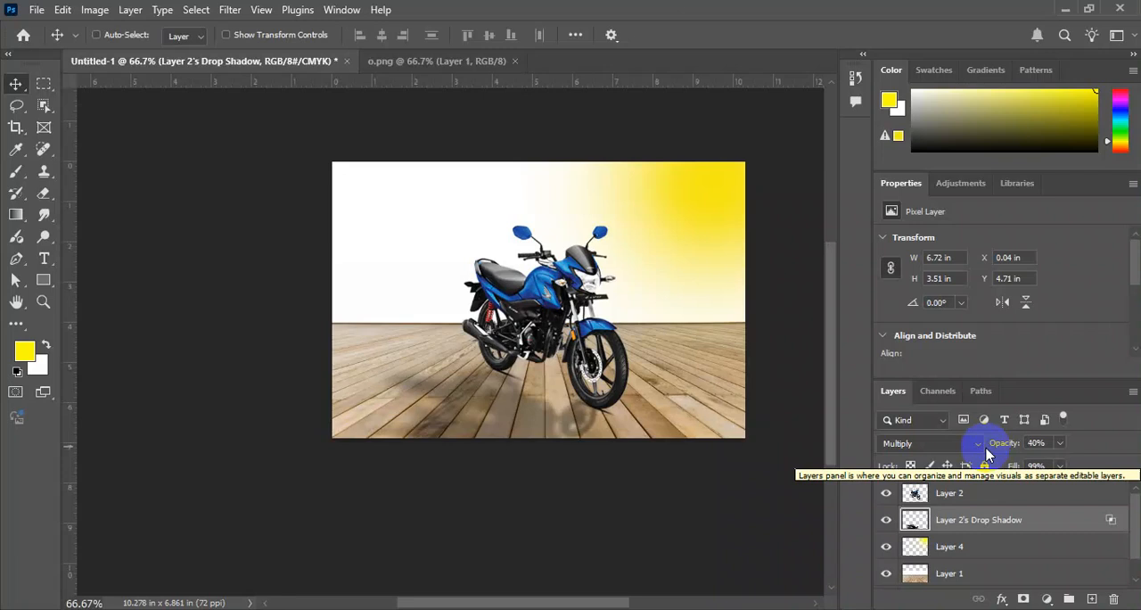
key("6")
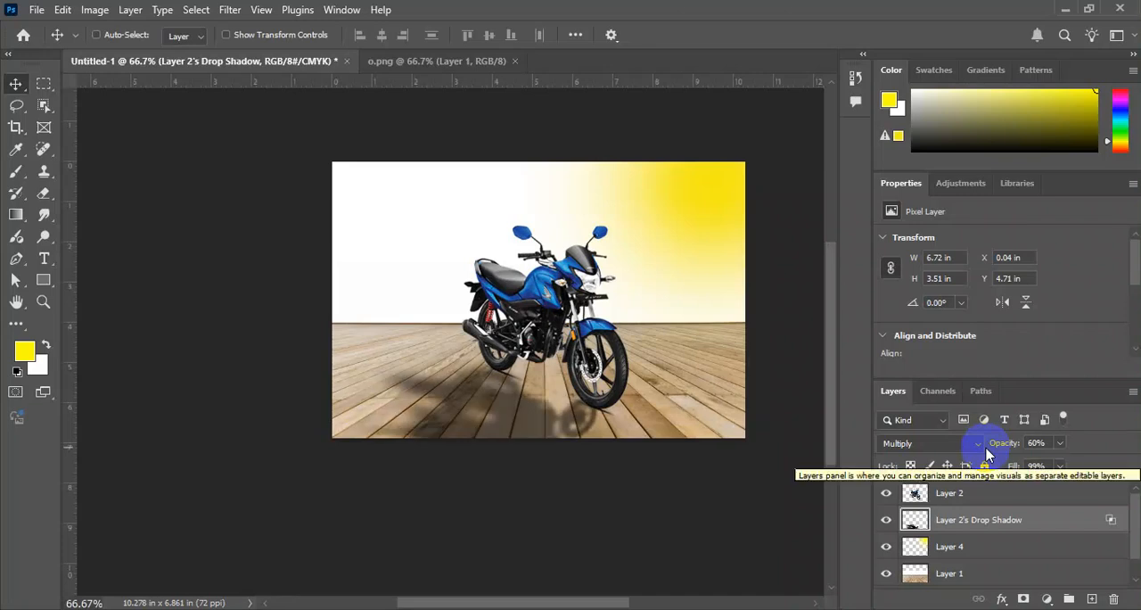
key("ctrl+t")
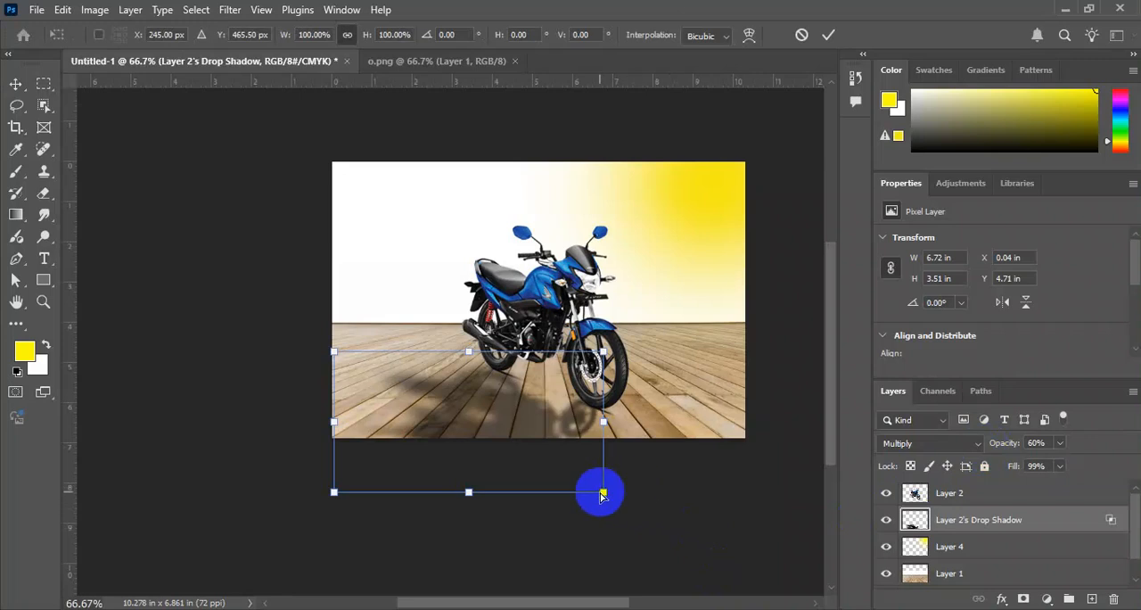
left_click_drag(601, 498, 595, 531)
left_click_drag(508, 415, 514, 399)
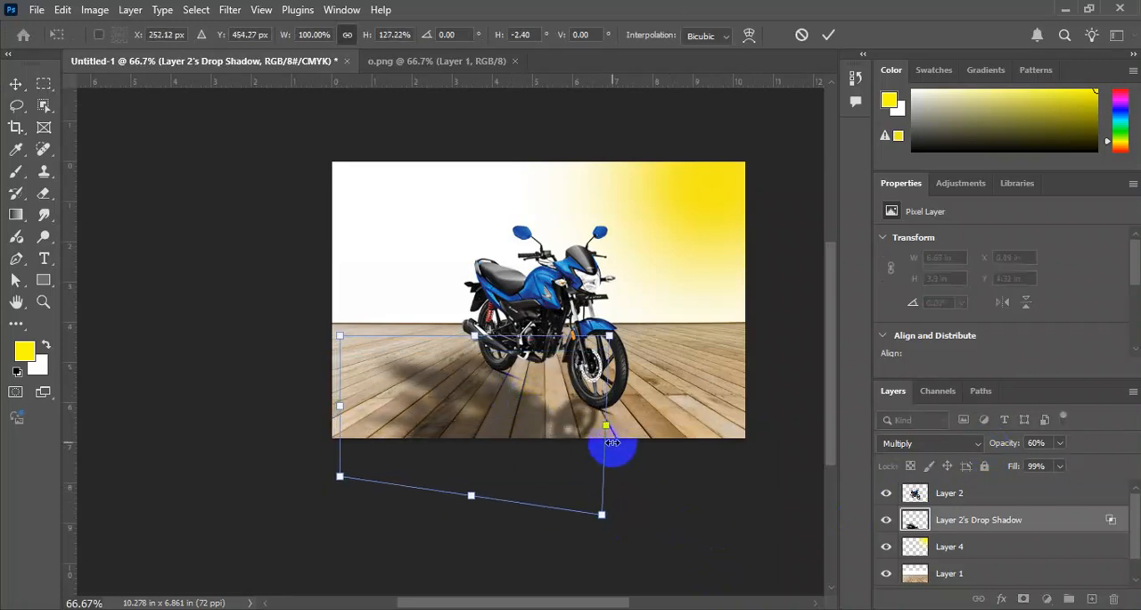
key("Return")
Skew the shadow by pulling its lower-right corner down and upper-left corner up to about 4.53 in high, and apply the transform.
key("ctrl+t")
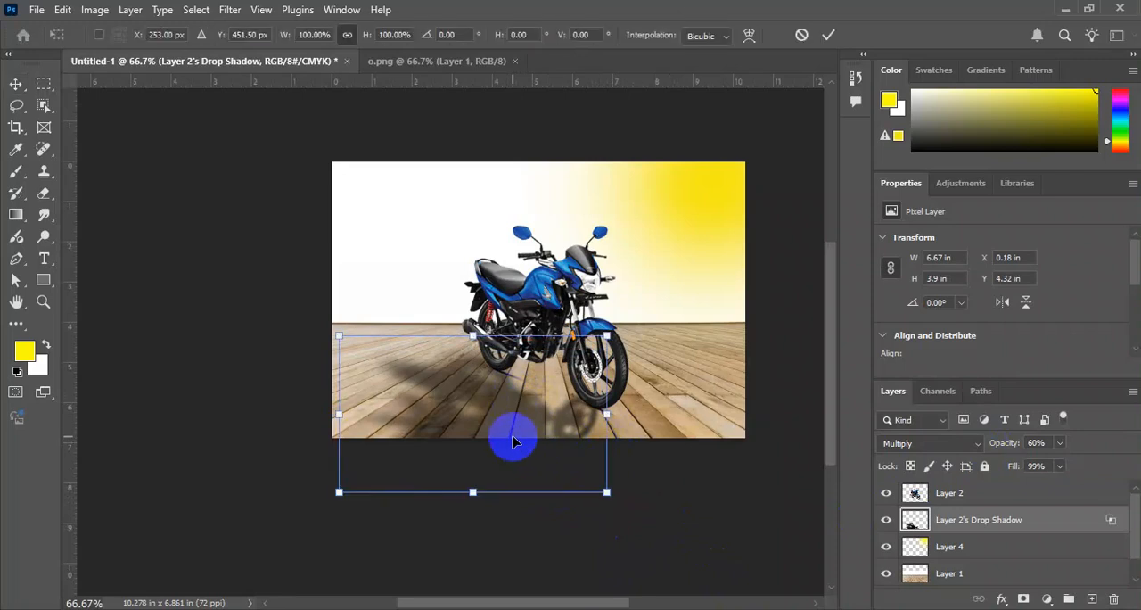
right_click(493, 414)
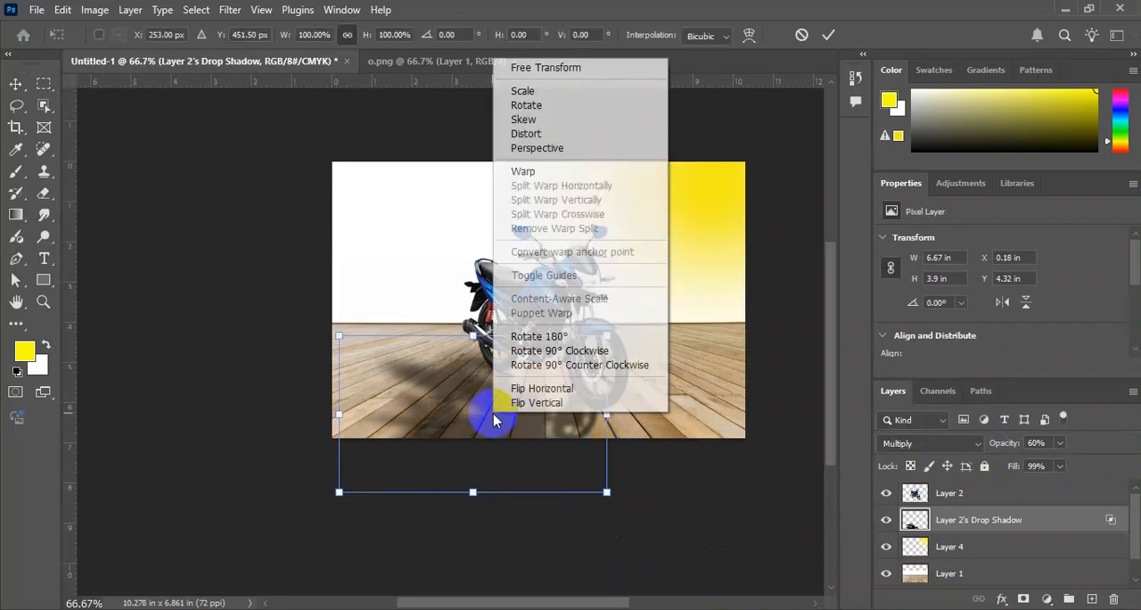
left_click(575, 120)
left_click_drag(607, 491, 609, 515)
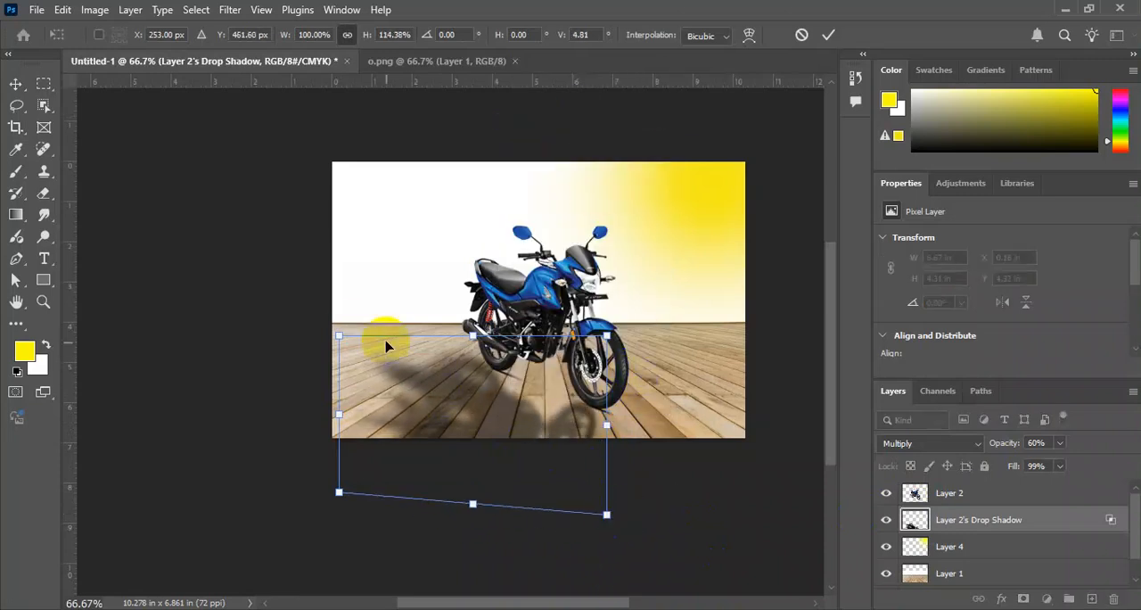
left_click_drag(345, 335, 344, 318)
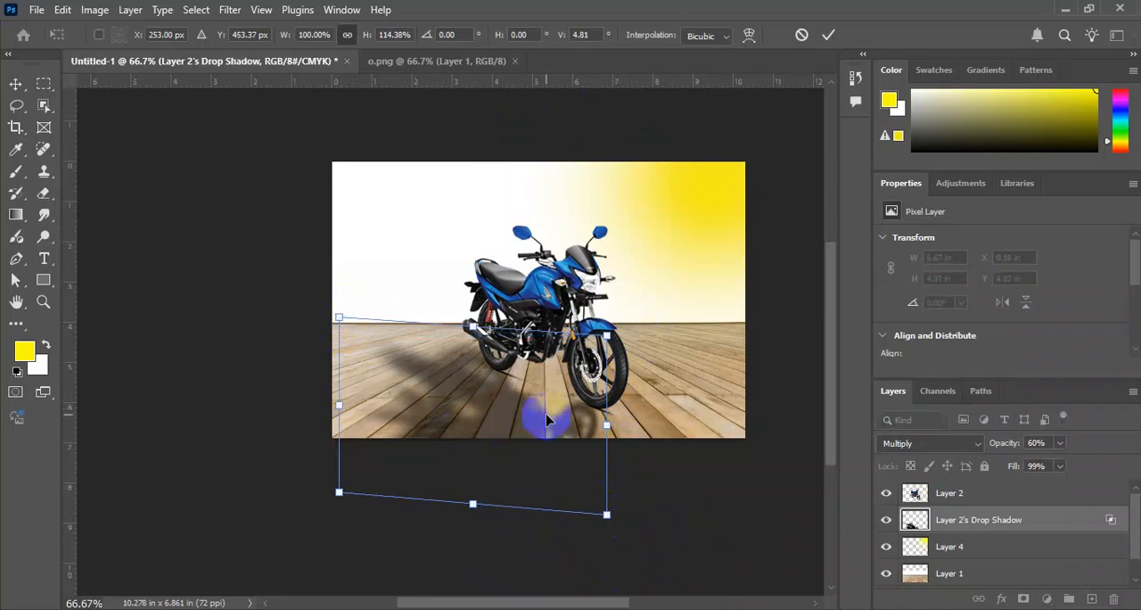
mouse_move(608, 431)
left_mouse_down()
mouse_move(607, 415)
mouse_move(610, 429)
left_mouse_up()
key("Return")
key("ctrl+minus")
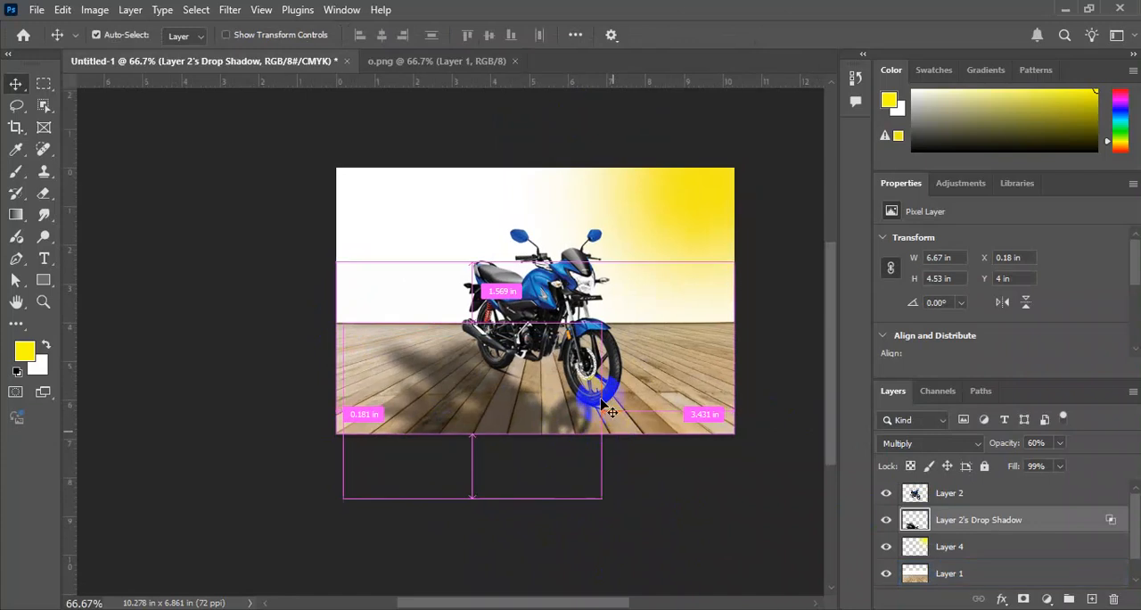
key("ctrl+plus")
Check the source bike image o.png and close it, returning to the composition.
left_click(465, 62)
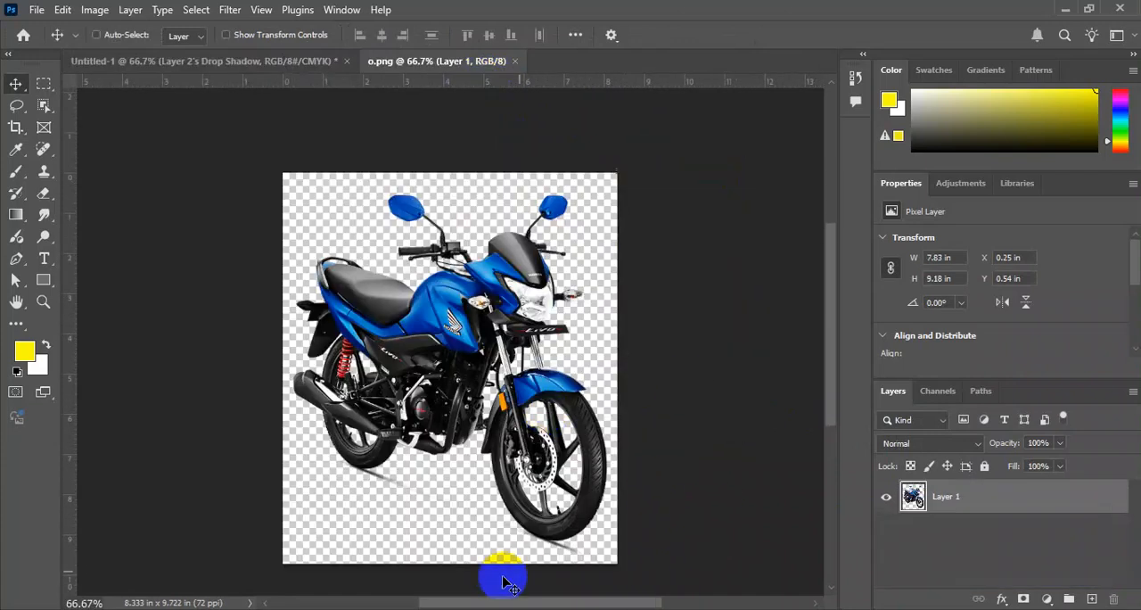
key("ctrl+minus")
left_click(499, 608)
left_click(499, 608)
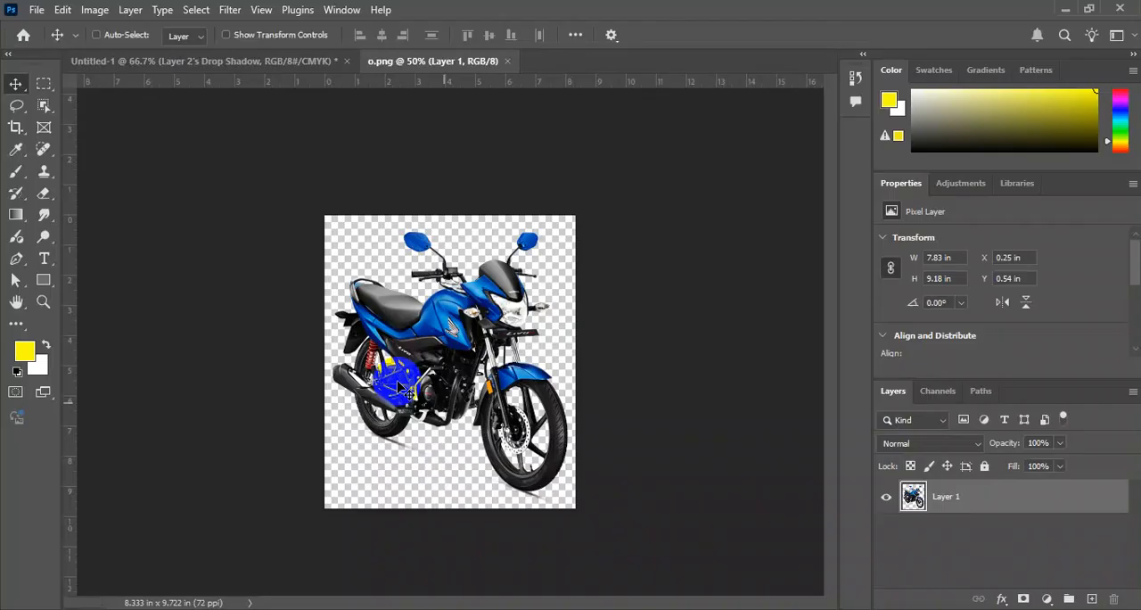
left_click(508, 61)
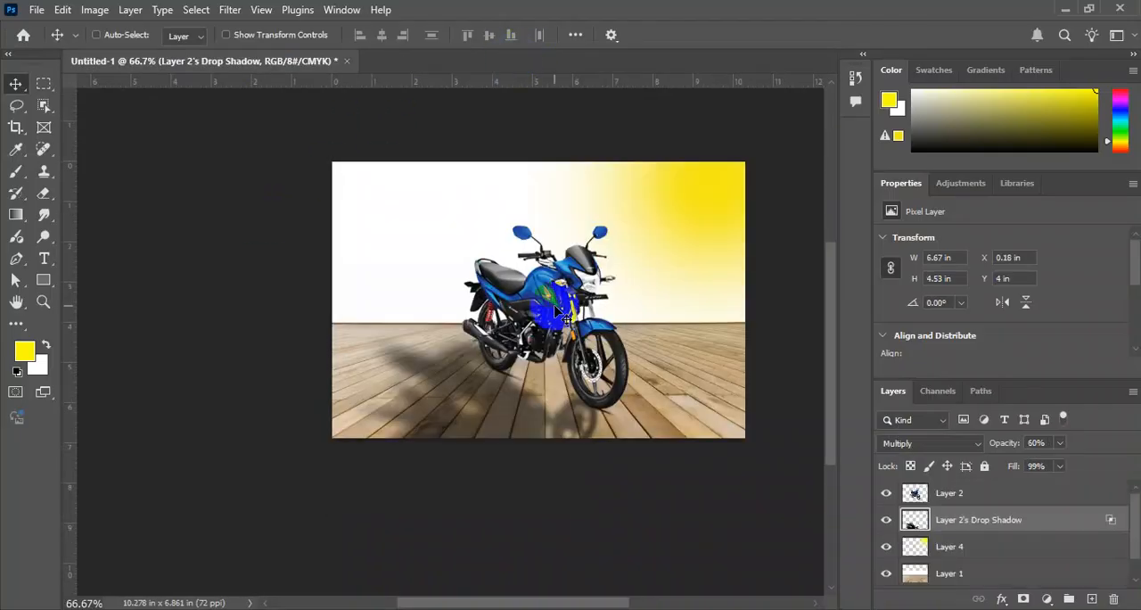
Switch to Chrome and search Google Images for "chota bheem png" in a new tab, using the suggested spelling "chhota bheem png".
left_click(255, 576)
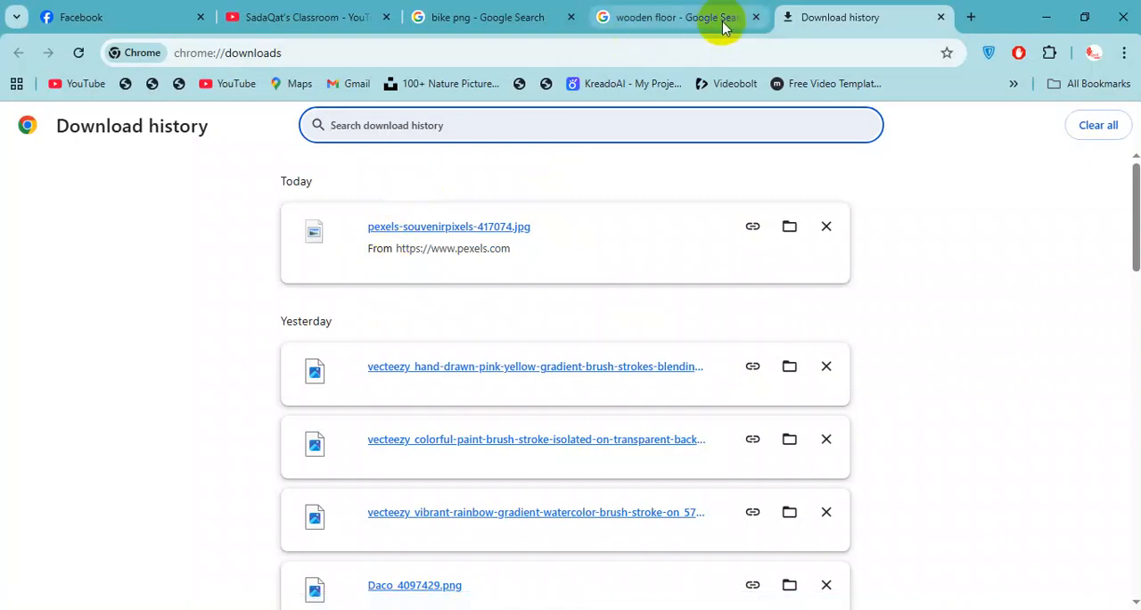
key("ctrl+t")
type("ch")
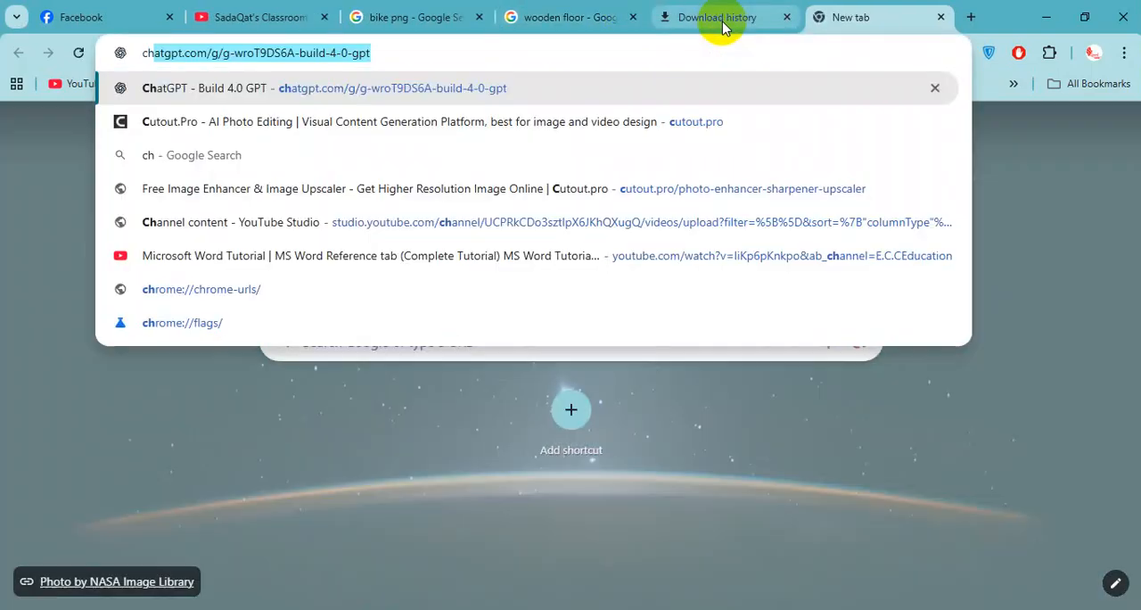
type("ota bheem png")
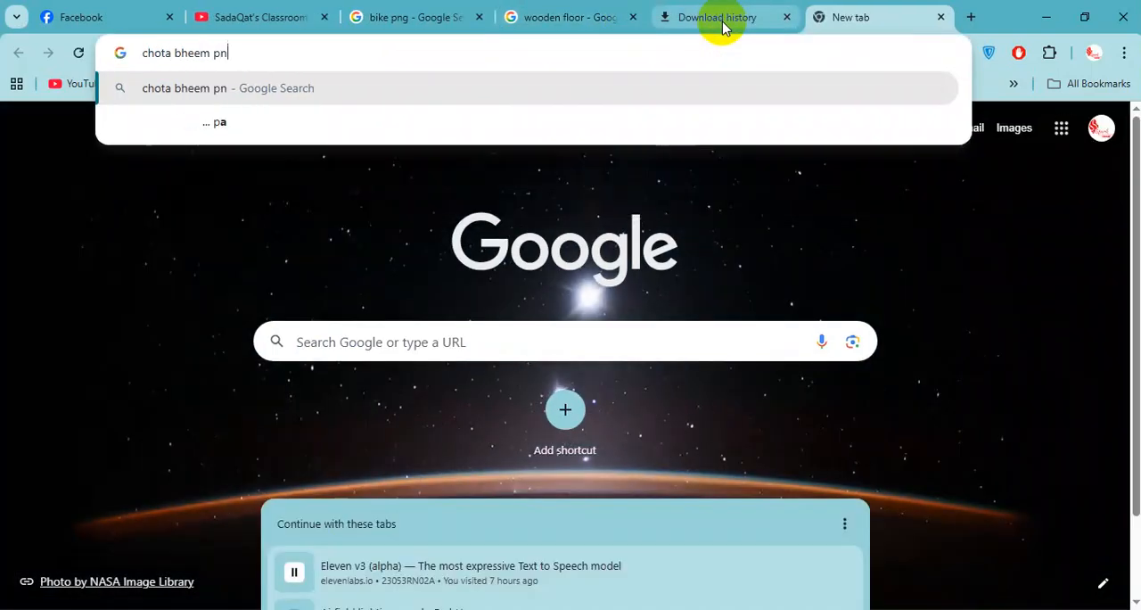
key("Return")
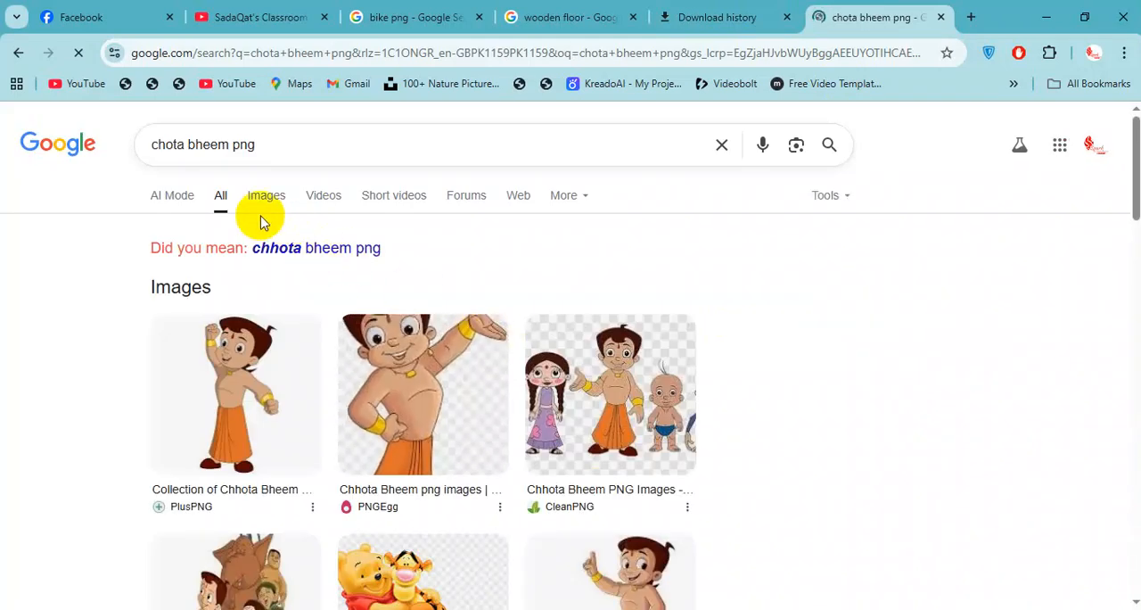
left_click(339, 252)
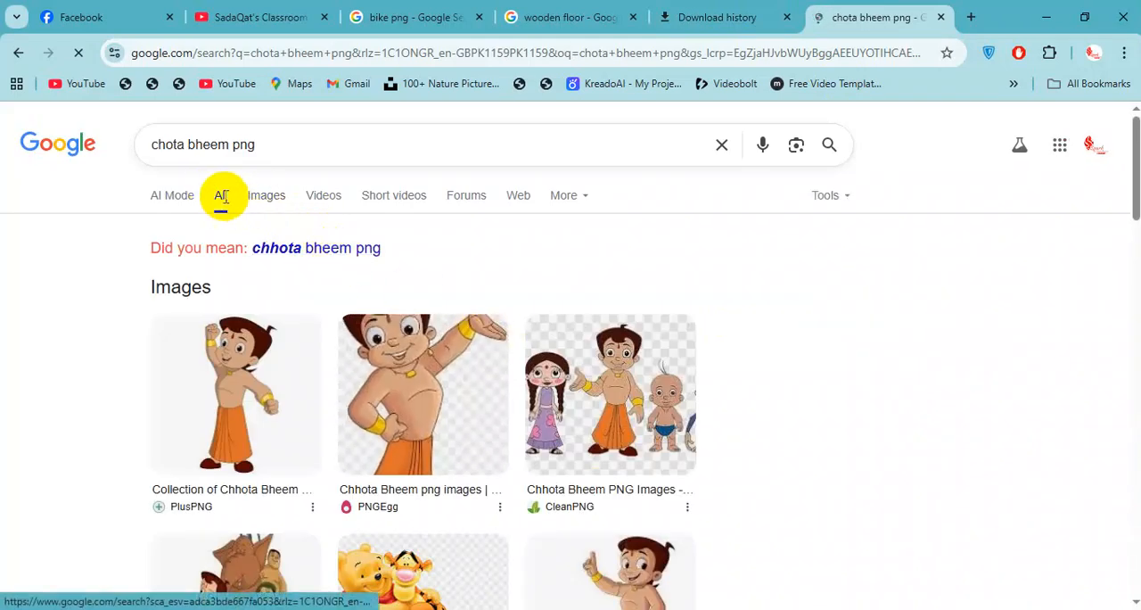
left_click(262, 201)
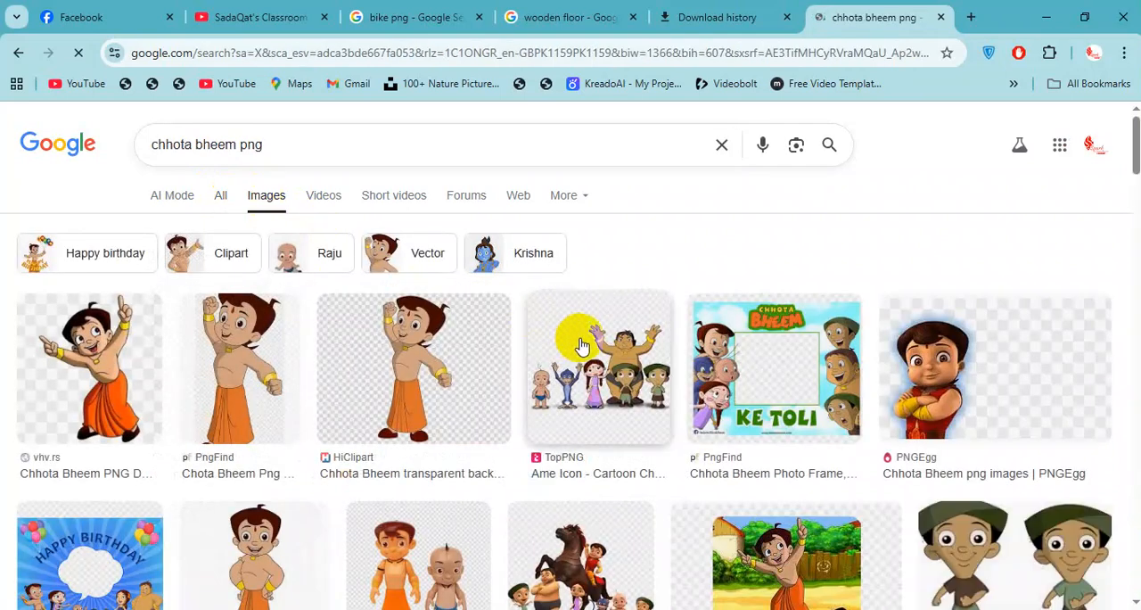
Copy the PngFind Chhota Bheem image, switch to Photoshop, and paste it into the composition behind the bike's front wheel.
scroll(589, 343, "down", 1)
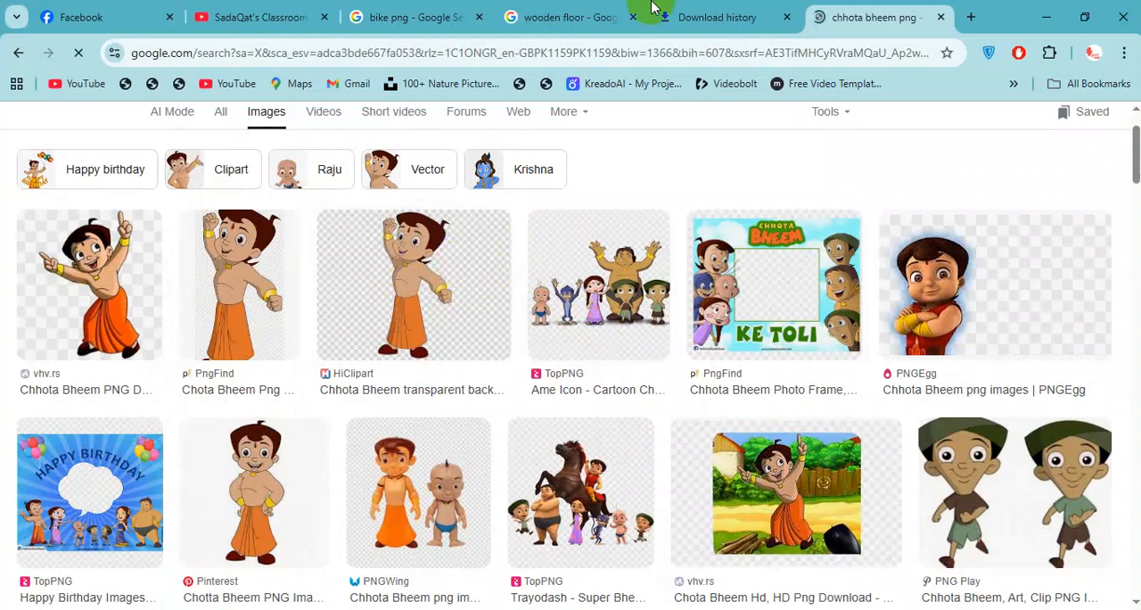
scroll(453, 285, "down", 2)
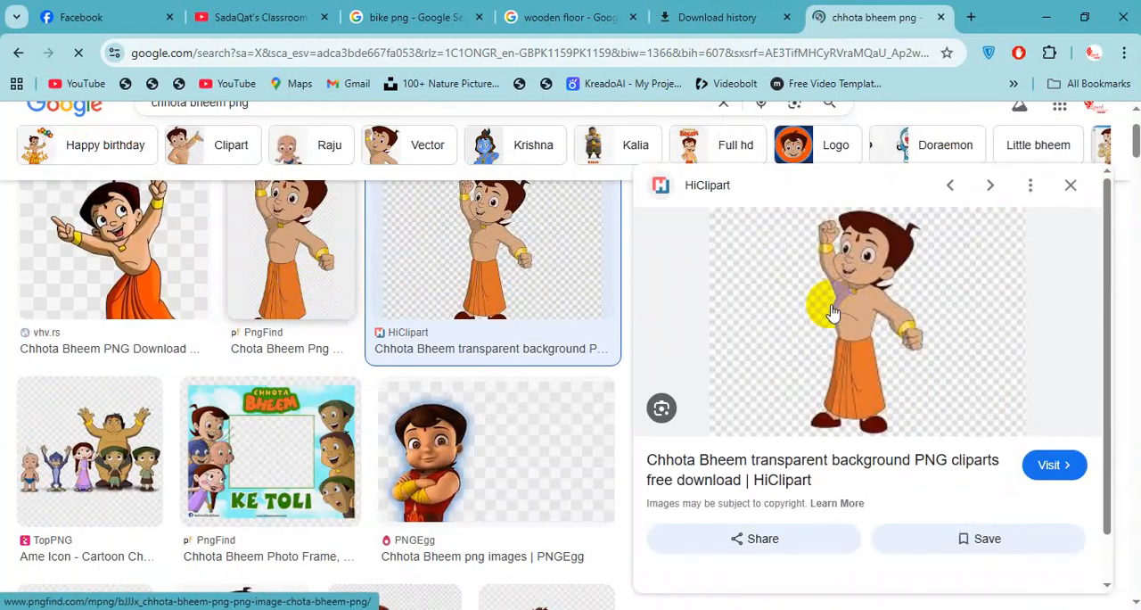
left_click(299, 290)
right_click(915, 272)
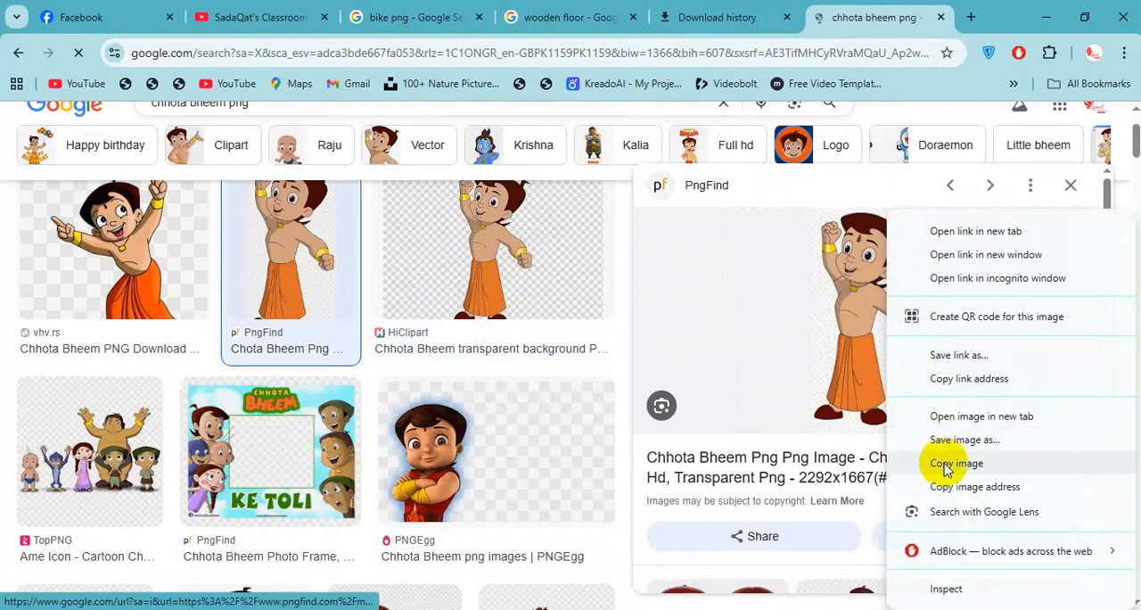
left_click(945, 463)
key("alt+Tab")
key("ctrl+v")
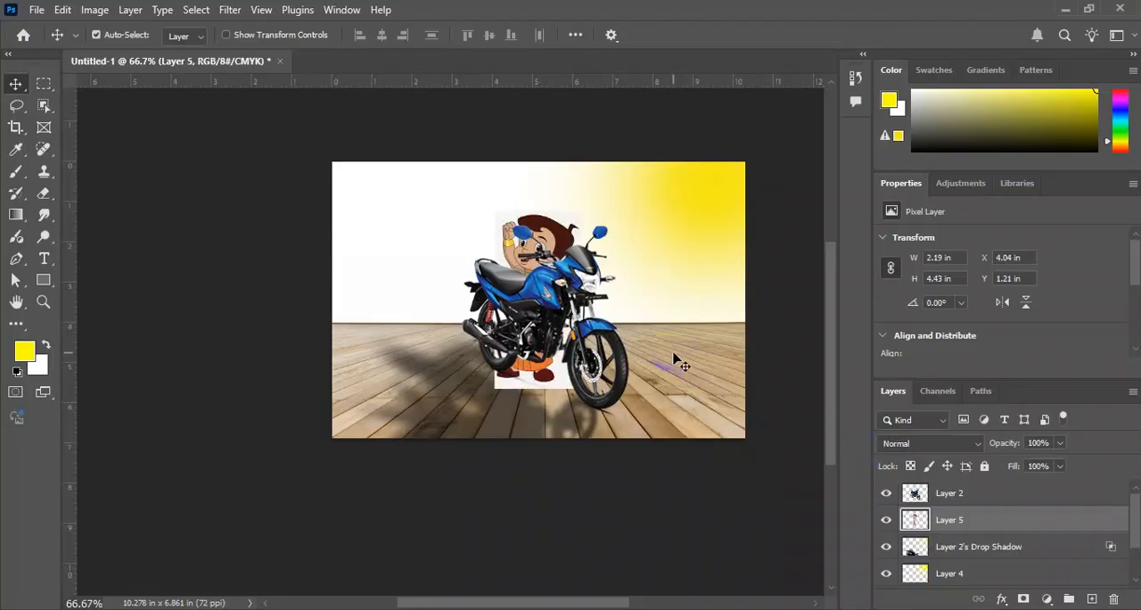
left_click_drag(570, 293, 644, 313)
left_click(550, 306, "ctrl")
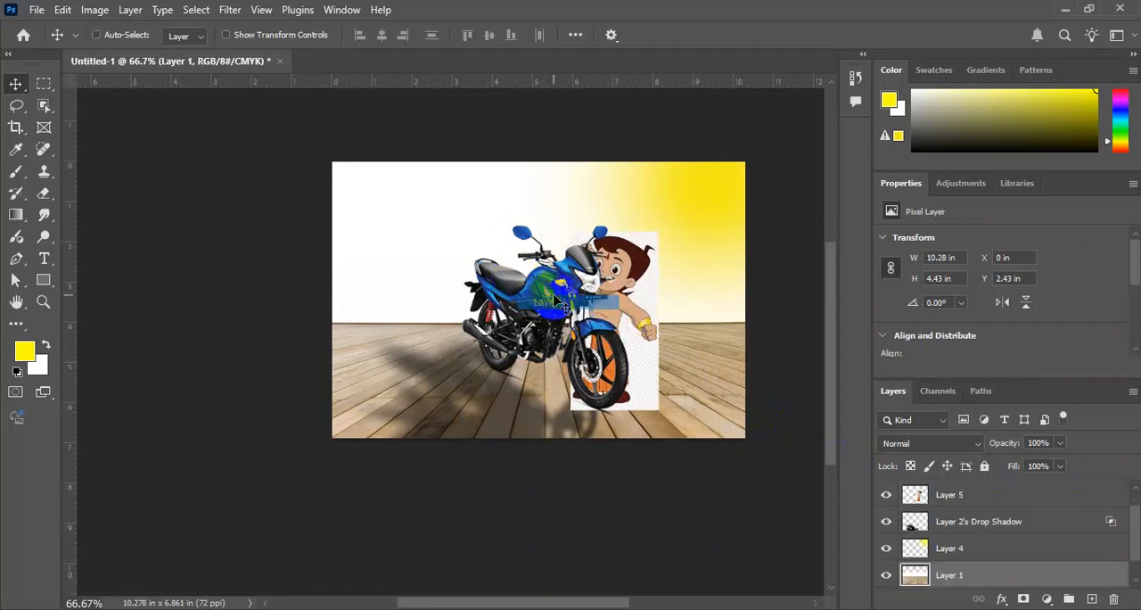
key("Delete")
key("ctrl+z")
right_click(546, 272)
left_click(559, 276)
key("Delete")
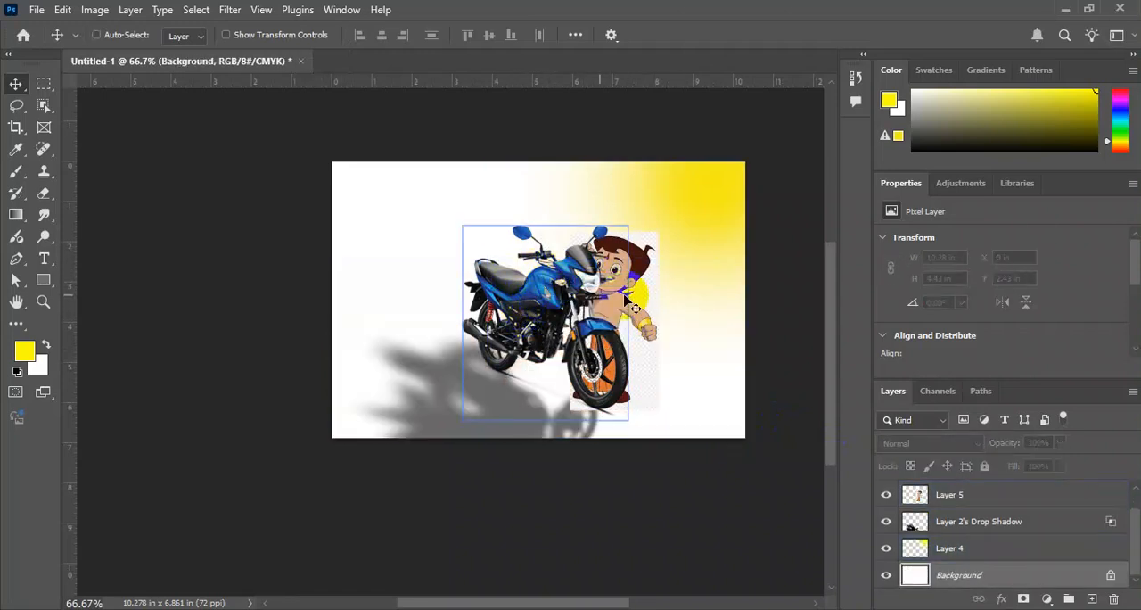
key("ctrl+z")
Delete the bike's drop shadow layer and the bike layer from the composition.
left_click(970, 526)
key("Delete")
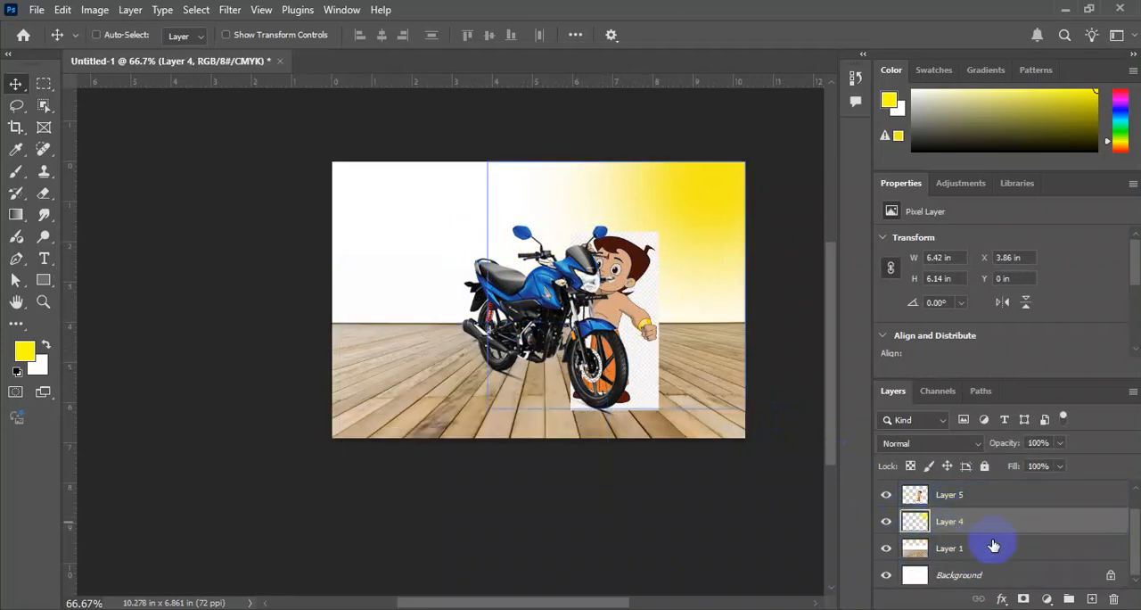
scroll(986, 543, "up", 1)
left_click(967, 501)
key("Delete")
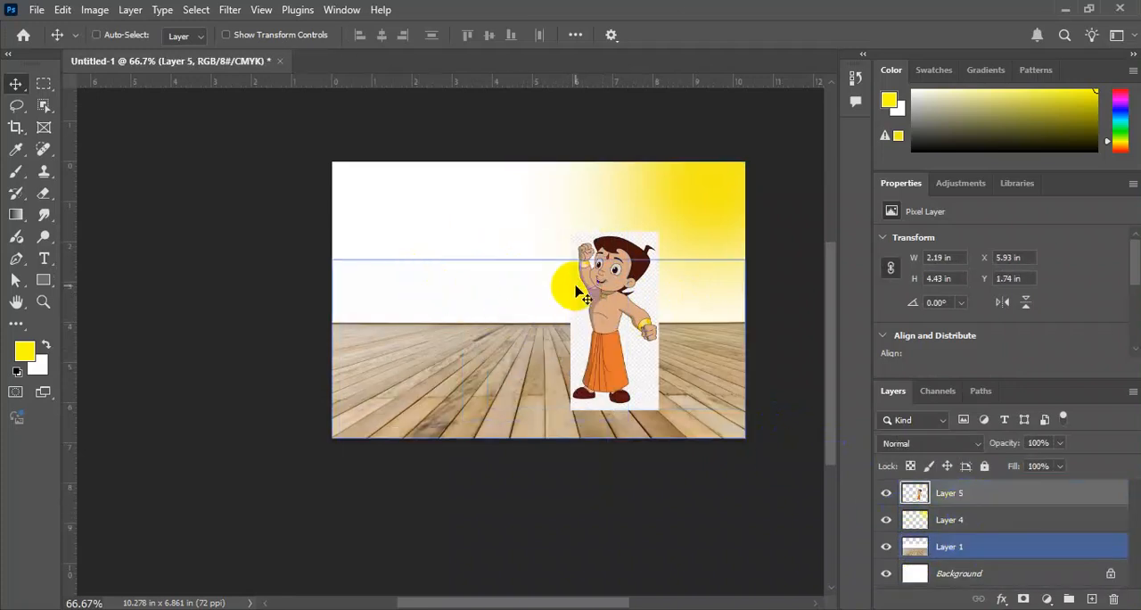
Select the pasted Chhota Bheem layer and move the character to the middle of the canvas.
right_click(606, 287)
left_click(624, 292)
left_click_drag(596, 277, 538, 257)
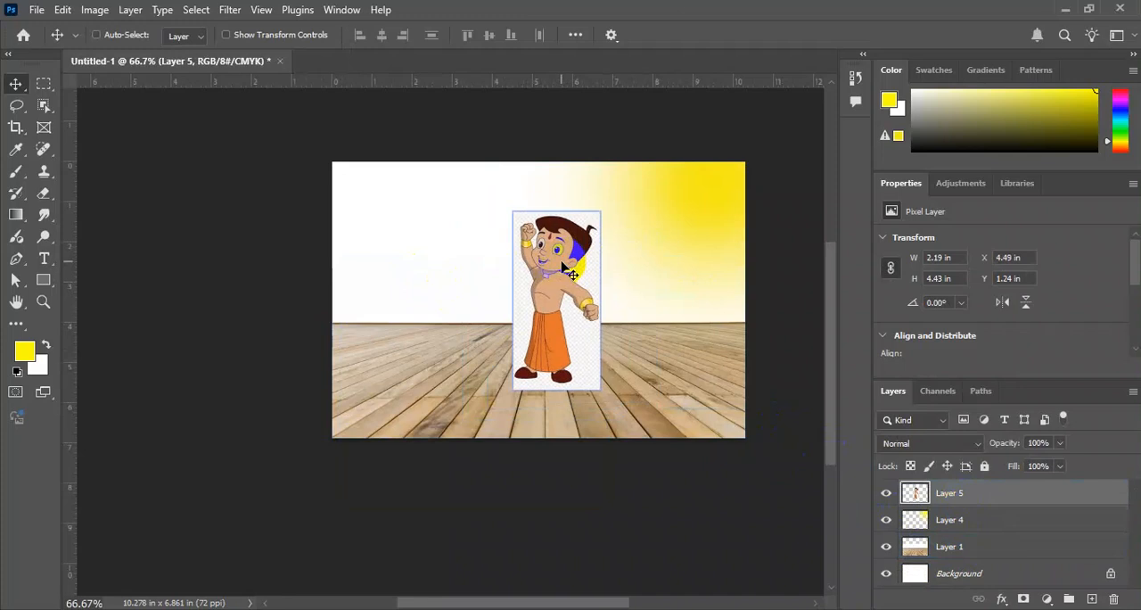
Remove the background from the Chhota Bheem layer with the Remove Background quick action.
key("ctrl+plus")
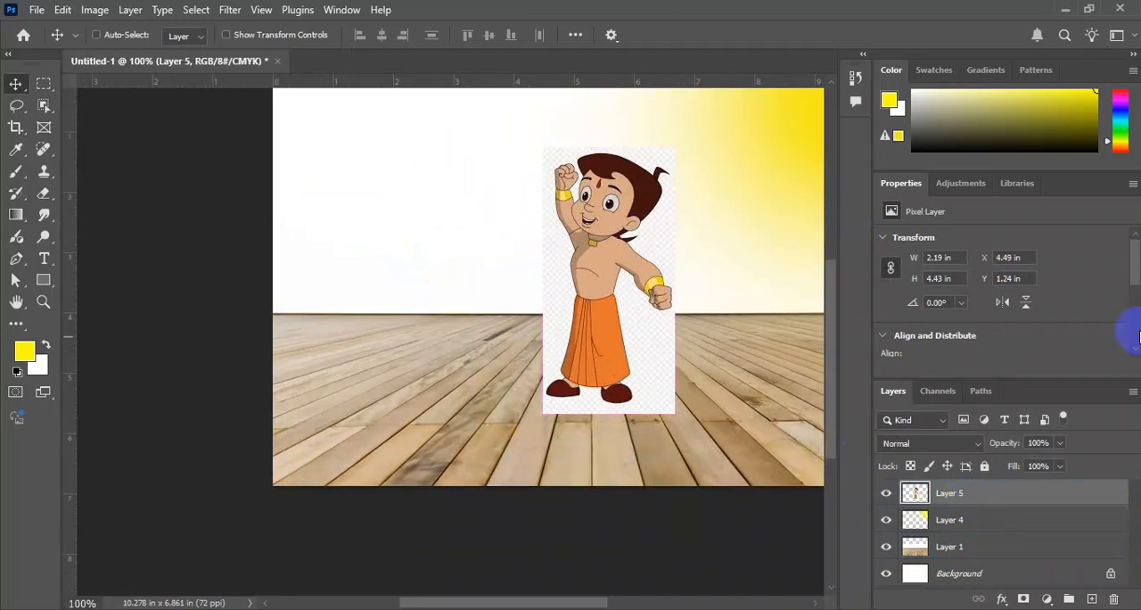
scroll(1029, 267, "down", 4)
left_click(959, 303)
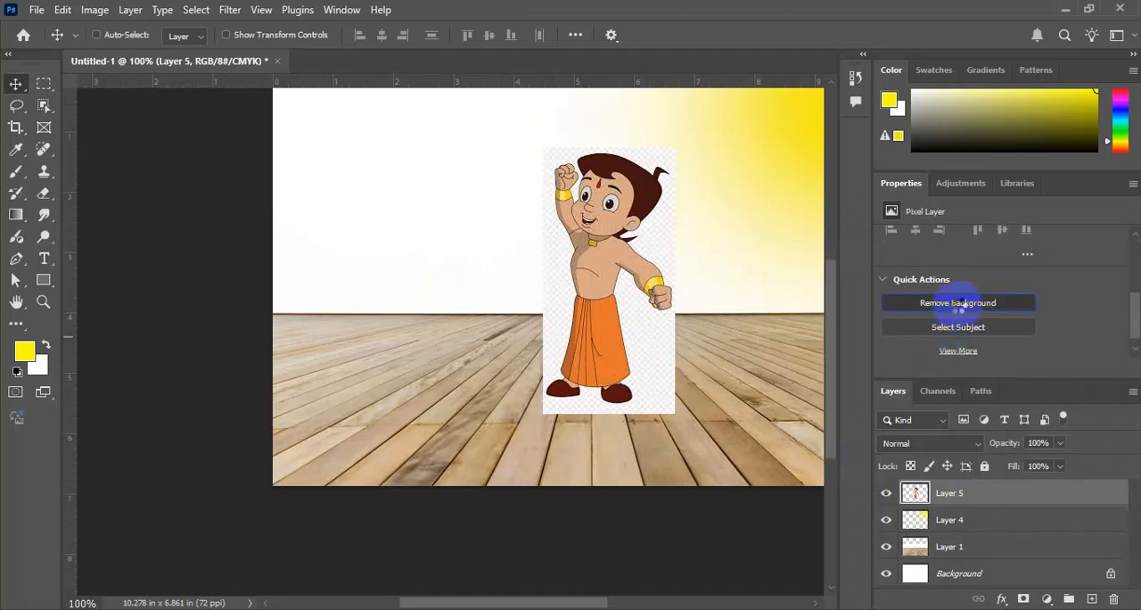
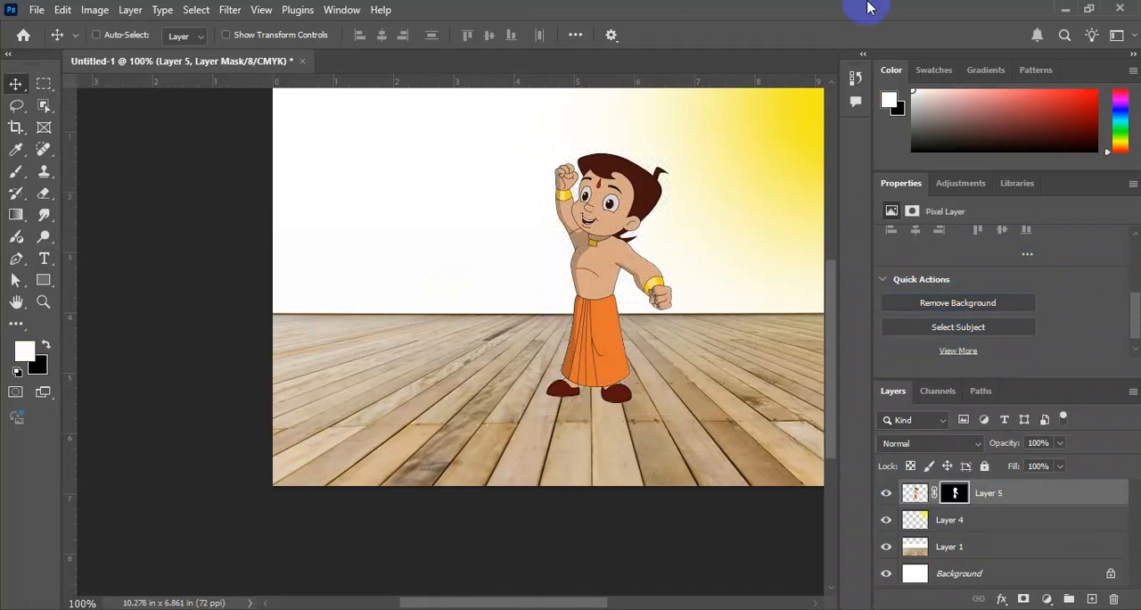
Move the Chhota Bheem character across the wooden floor, closer to the yellow light.
left_click_drag(664, 230, 724, 225)
key("ctrl+z")
left_click_drag(1077, 498, 611, 262)
left_click_drag(668, 367, 661, 294)
Add a drop shadow to the Chhota Bheem layer, offset 197 px away from the yellow light, with a size of 16 px.
left_click(1085, 497)
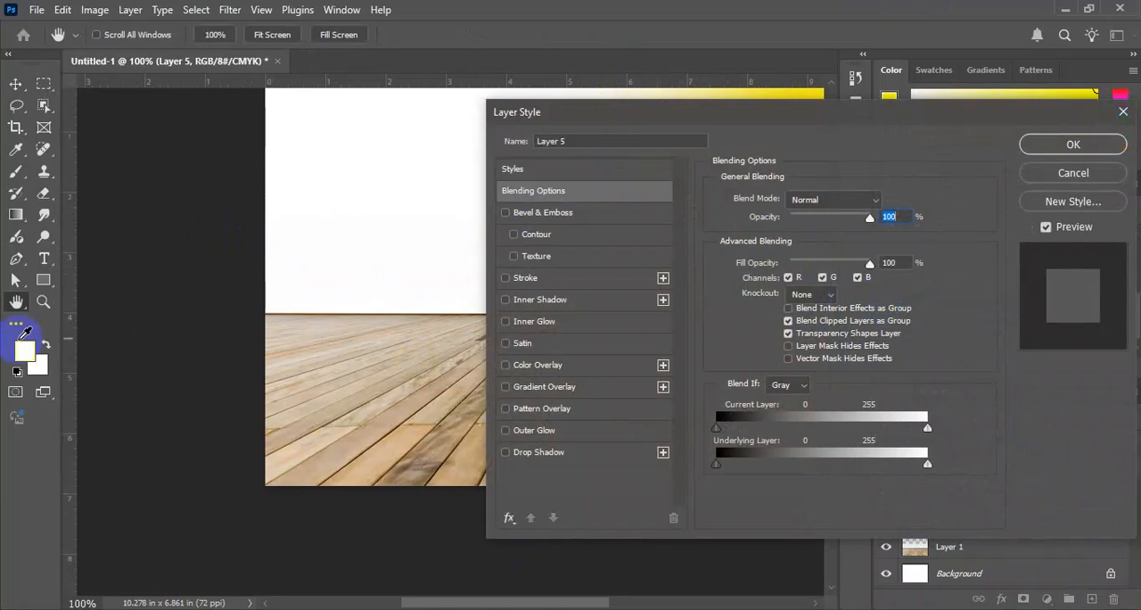
left_click_drag(320, 302, 147, 334)
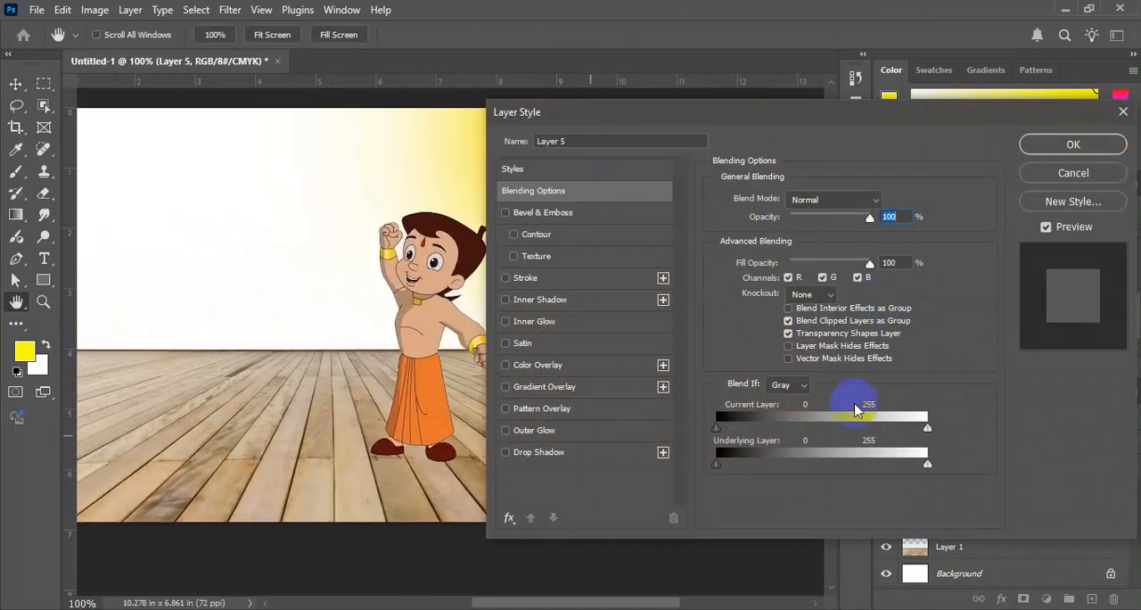
left_click(522, 453)
left_click_drag(481, 214, 287, 229)
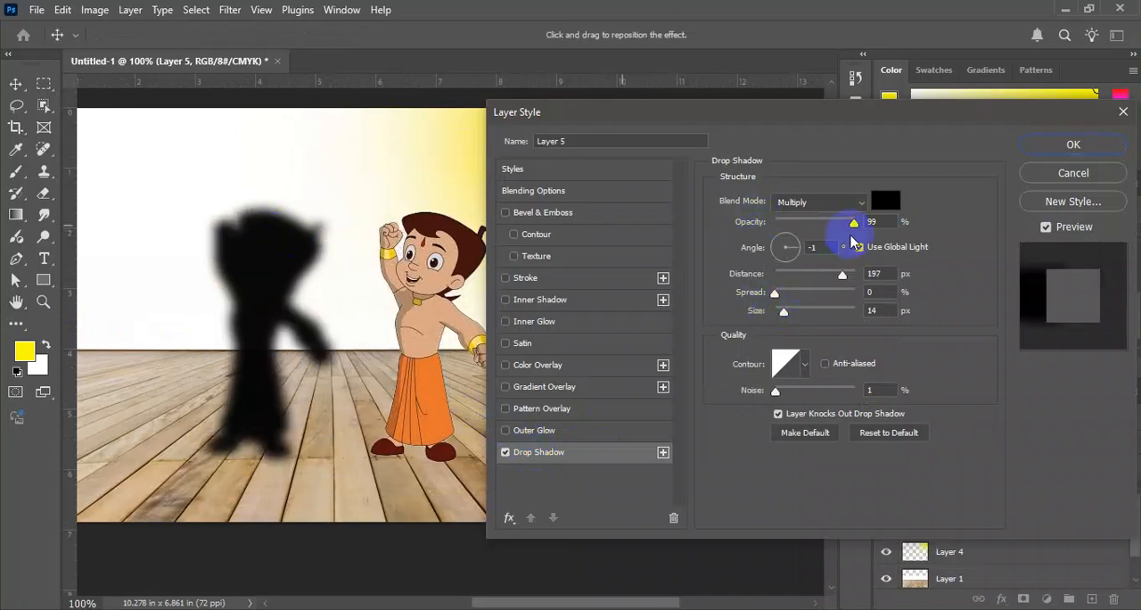
left_click_drag(777, 302, 787, 321)
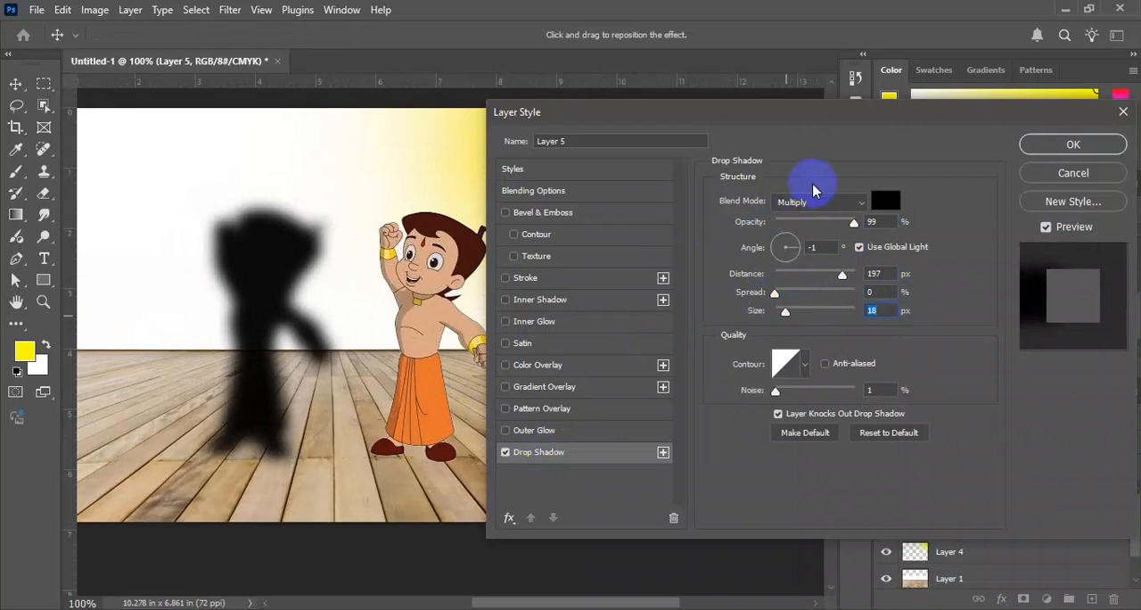
key("Return")
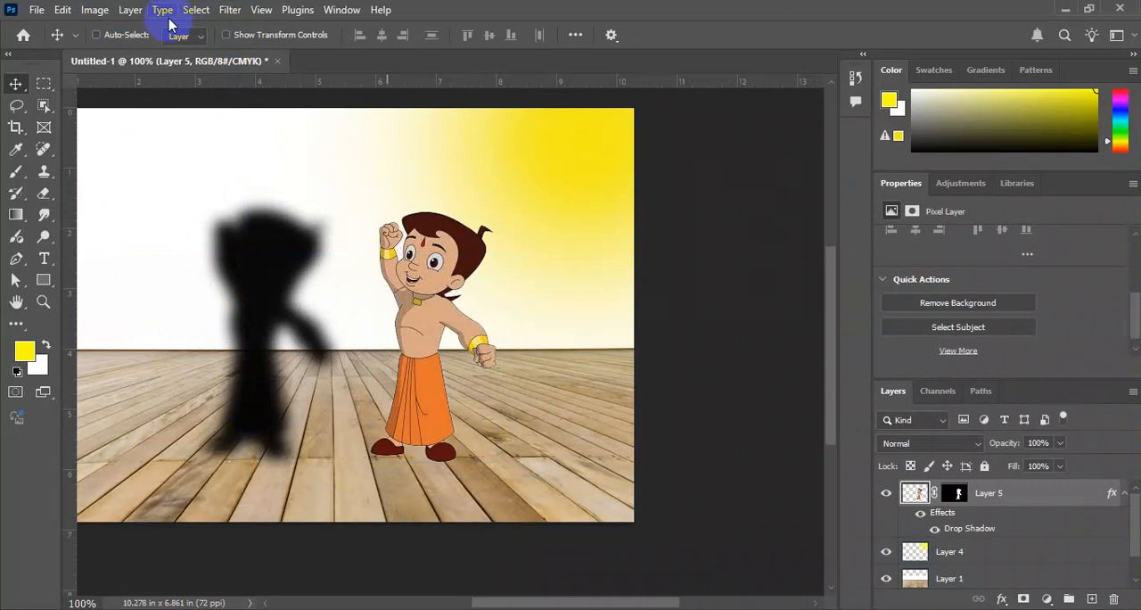
Separate the character's drop shadow effect onto its own layer with Create Layer.
left_click(132, 11)
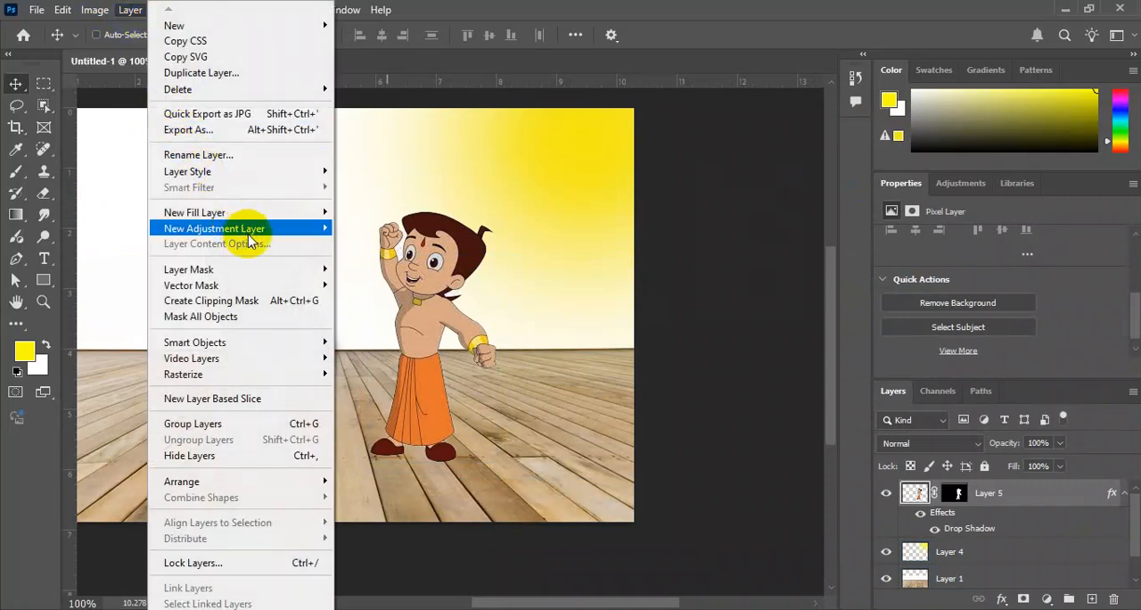
mouse_move(274, 173)
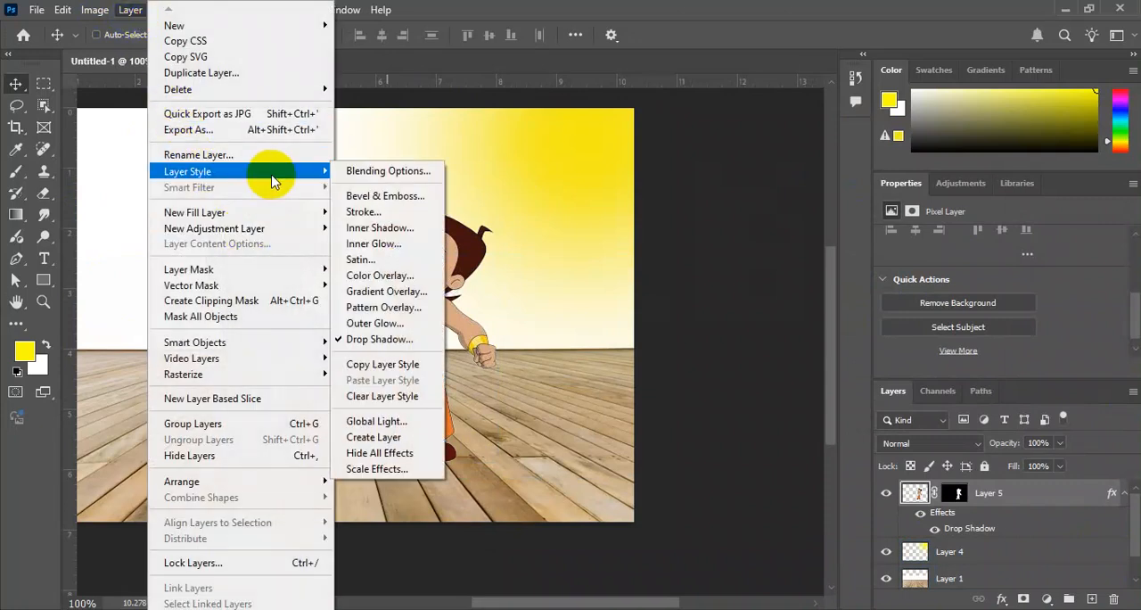
left_click(392, 439)
left_click(509, 248)
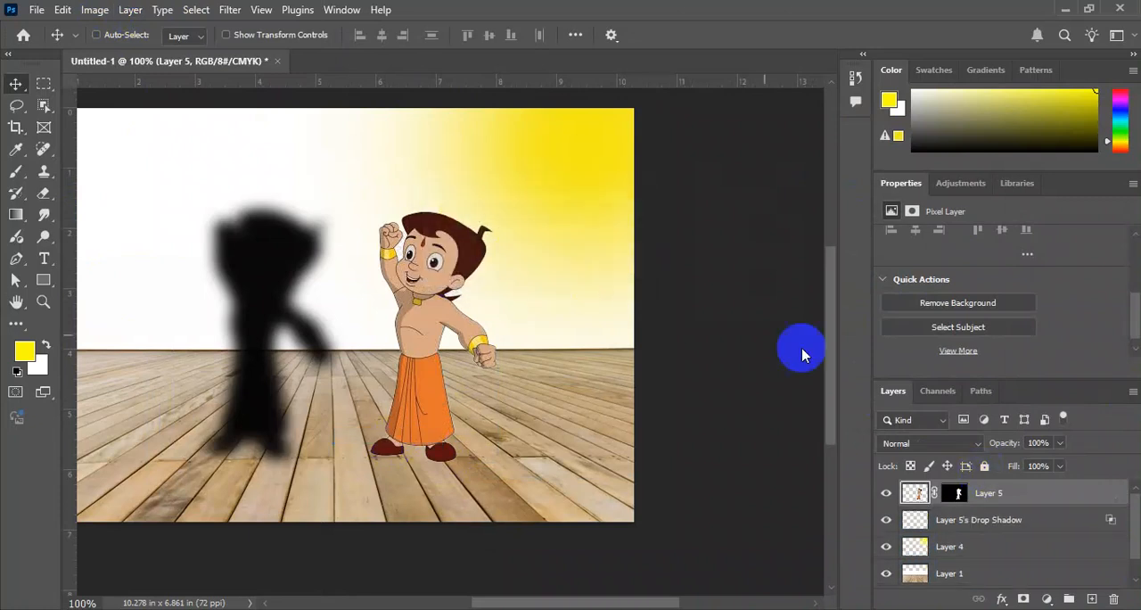
Select the separated drop shadow layer and move the shadow directly behind the character.
left_click(1007, 520)
left_click(972, 497)
left_click(1020, 521)
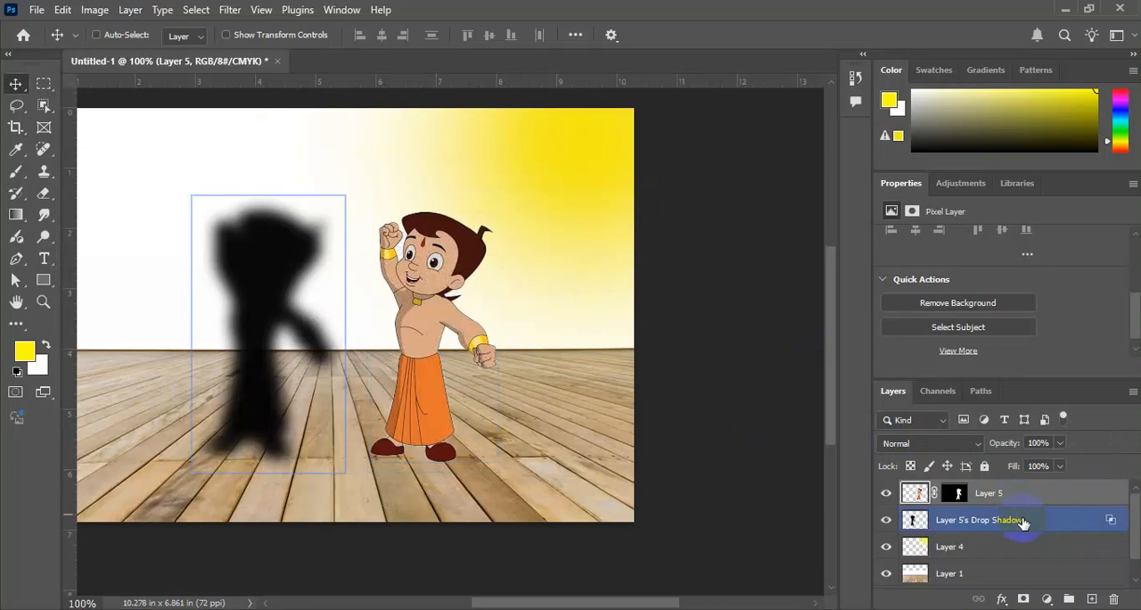
left_click(1023, 527)
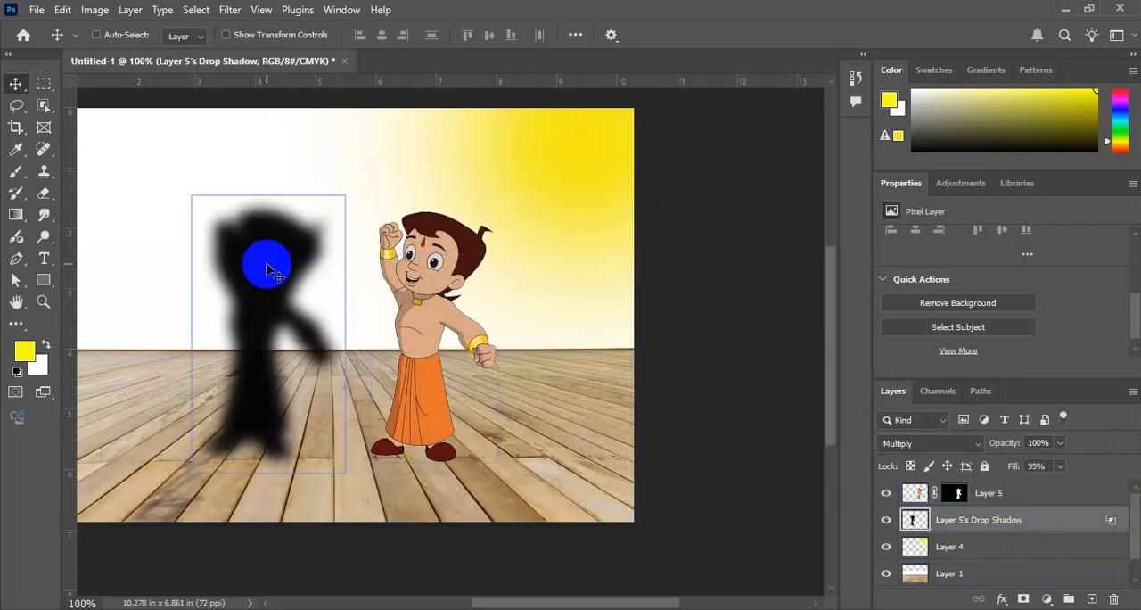
left_click(1075, 508)
left_click_drag(287, 280, 449, 280)
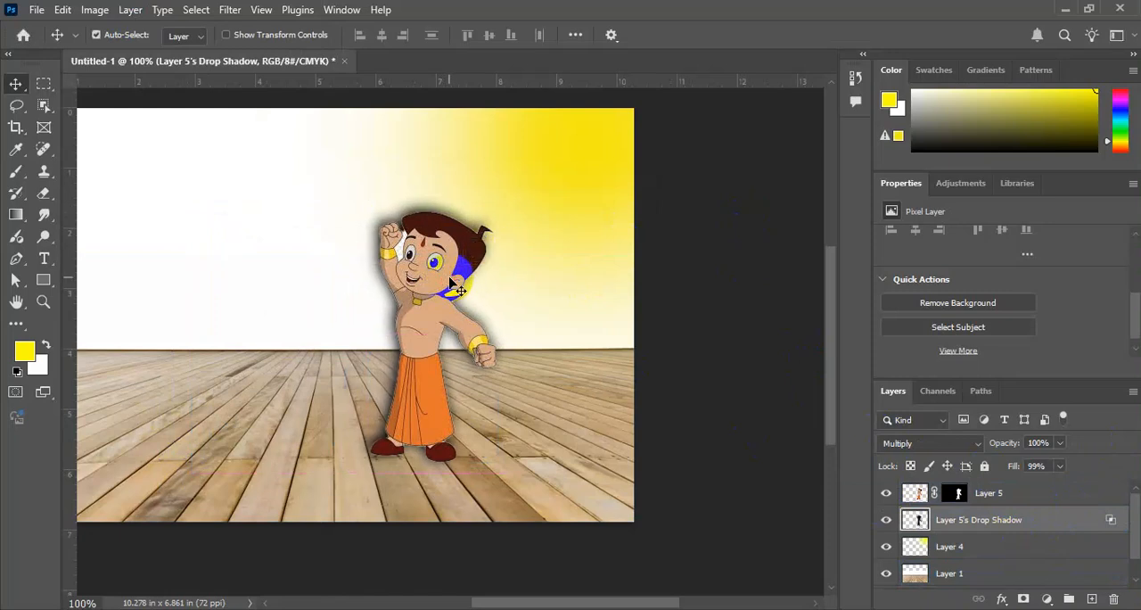
Try transforming the drop shadow by flipping it below the character's feet and by shortening its height.
key("ctrl+t")
left_click_drag(434, 197, 583, 402)
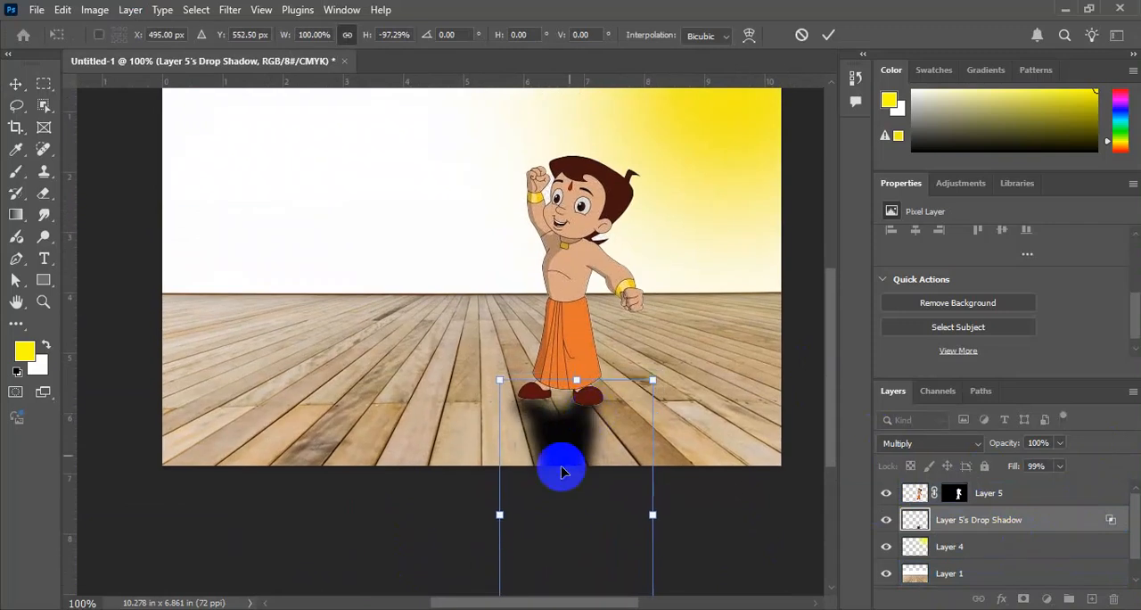
left_click_drag(637, 438, 628, 414)
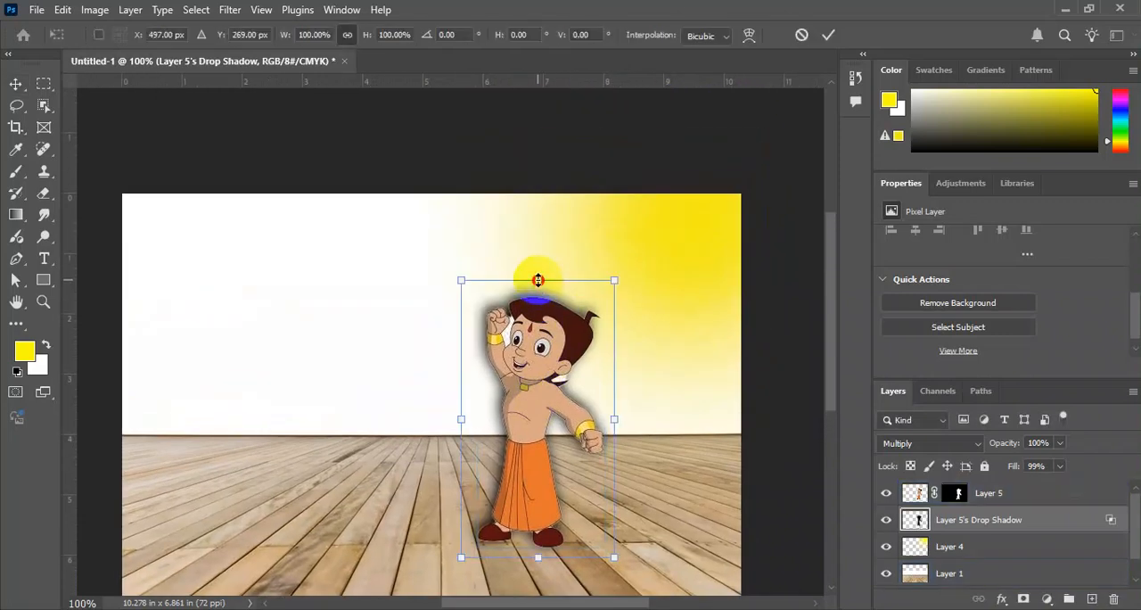
left_click_drag(612, 276, 635, 417)
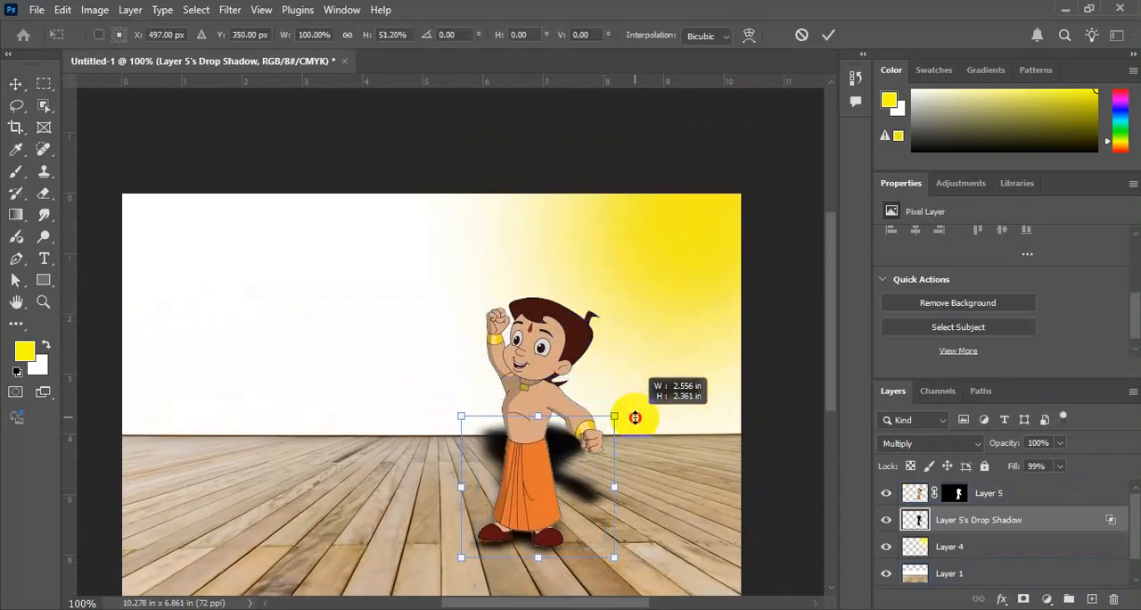
key("Return")
right_click(680, 259)
left_click(712, 264)
left_click_drag(701, 264, 606, 343)
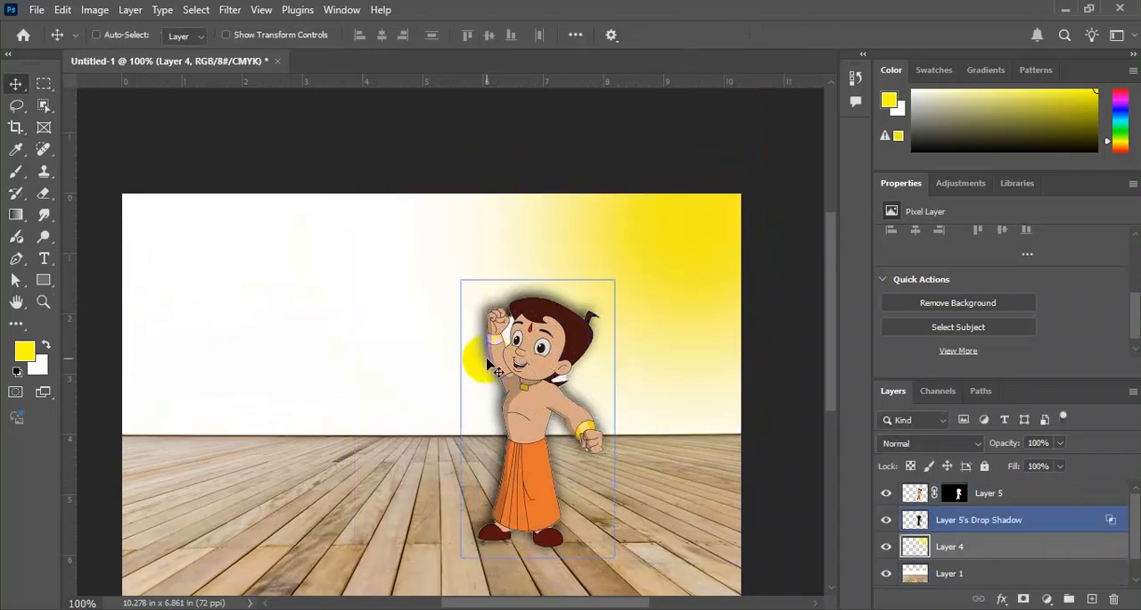
right_click(572, 323)
left_click(590, 383)
left_click_drag(531, 352, 579, 338)
Select the character and drop shadow layers, scale them down together, and move them back on the floor toward the wall.
left_click(1020, 531)
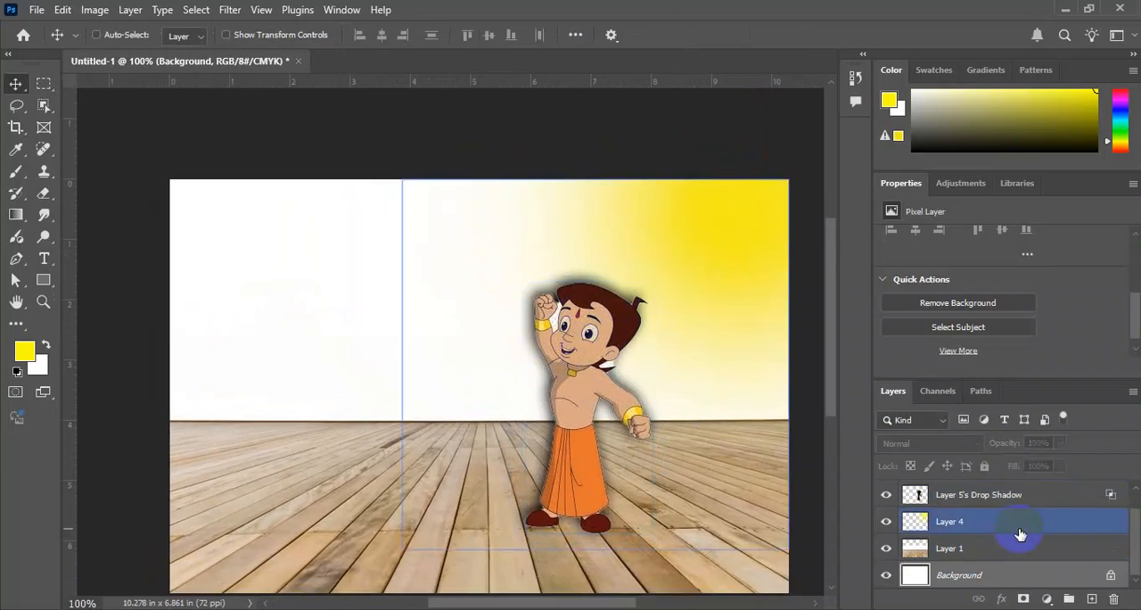
scroll(1001, 548, "up", 1)
left_click(989, 518)
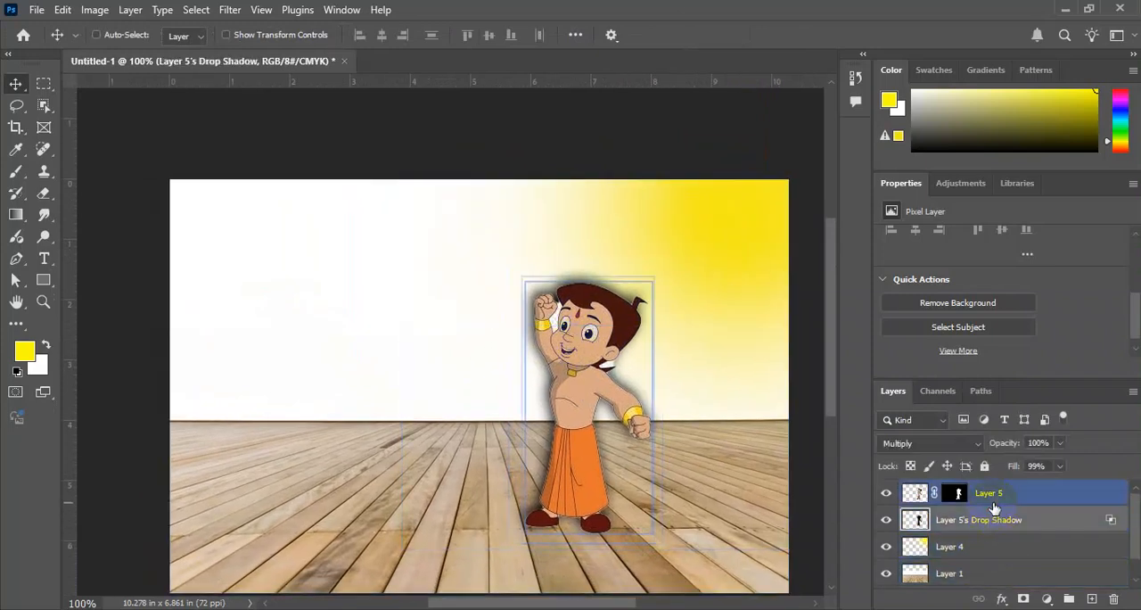
left_click(990, 493, "shift")
key("ctrl+t")
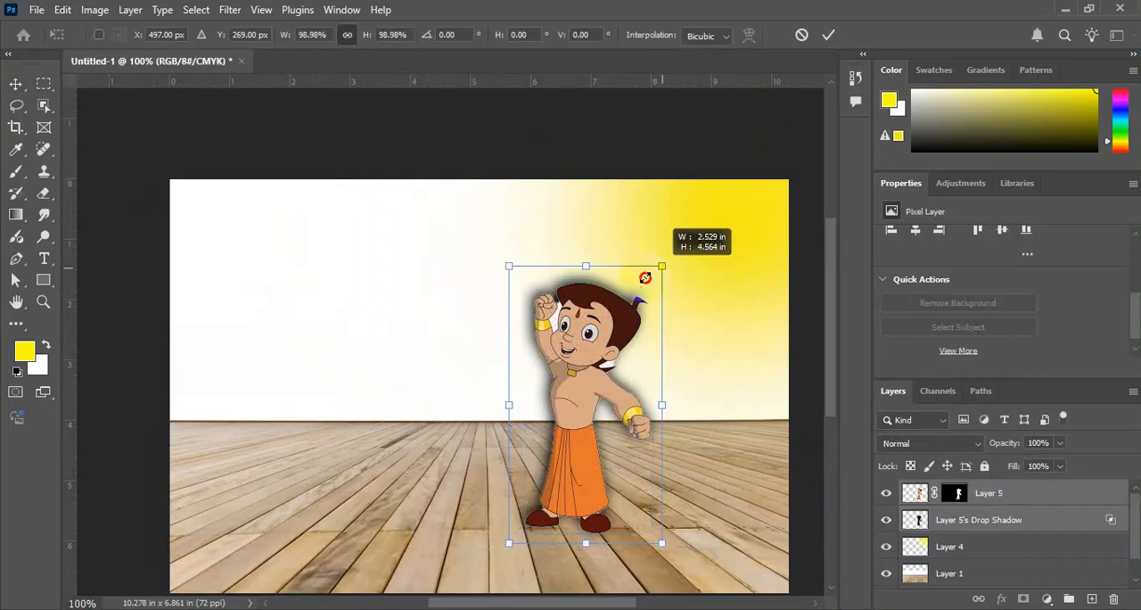
left_click_drag(657, 270, 629, 311)
left_click_drag(592, 383, 536, 354)
key("Return")
Flip only the drop shadow vertically so it falls below the character's feet, with a height of about -68.3%.
key("ctrl+plus")
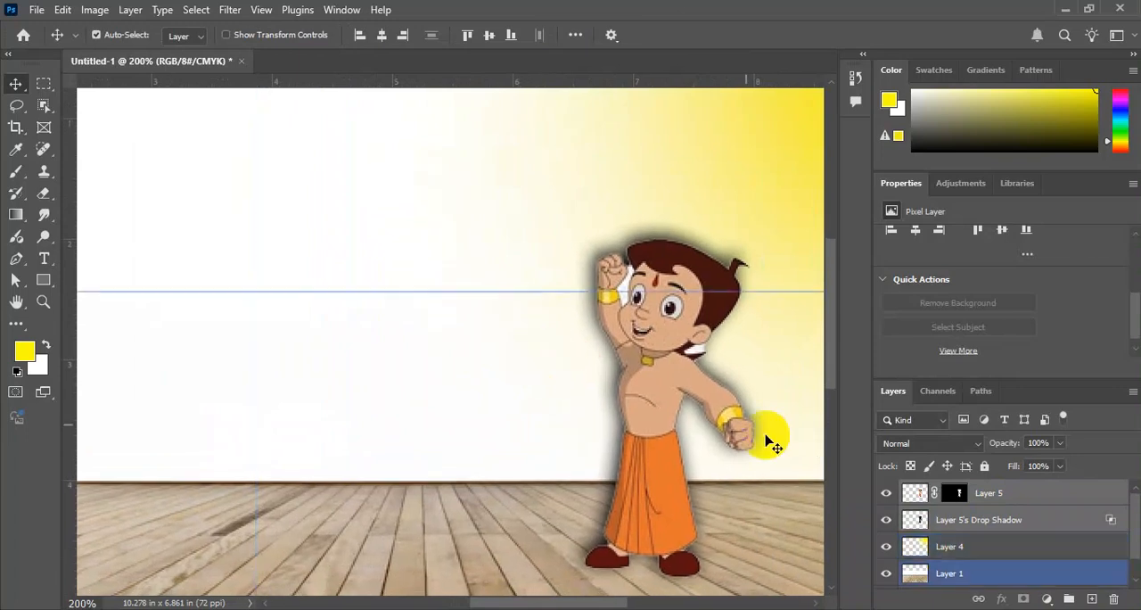
key("ctrl+minus")
left_click(1114, 493)
left_click(1090, 518)
key("ctrl+t")
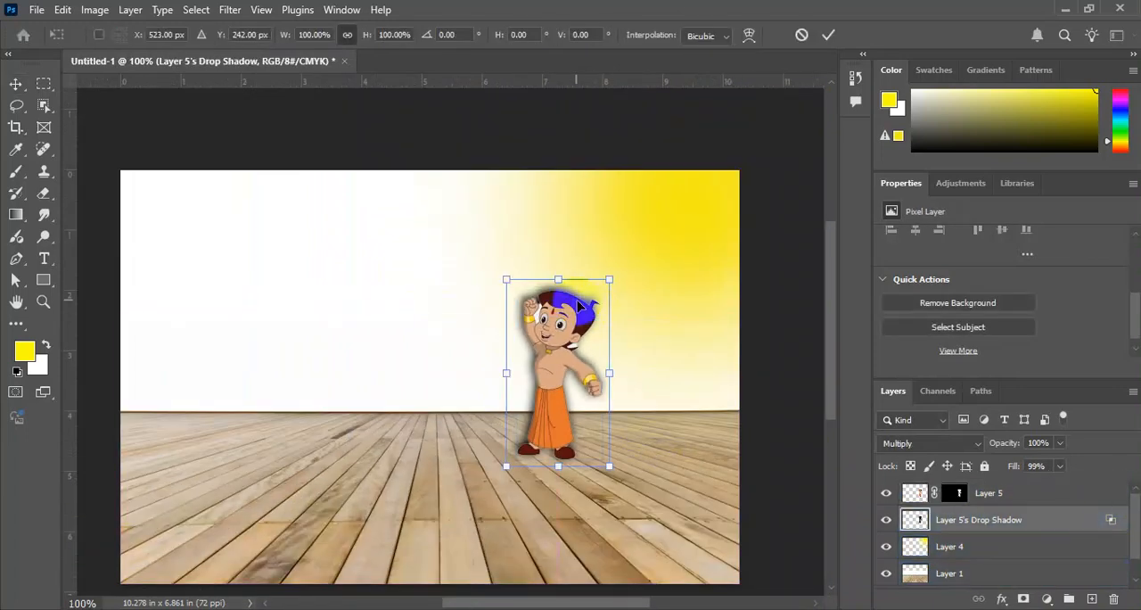
left_click_drag(553, 279, 569, 591)
left_click_drag(566, 452, 594, 456)
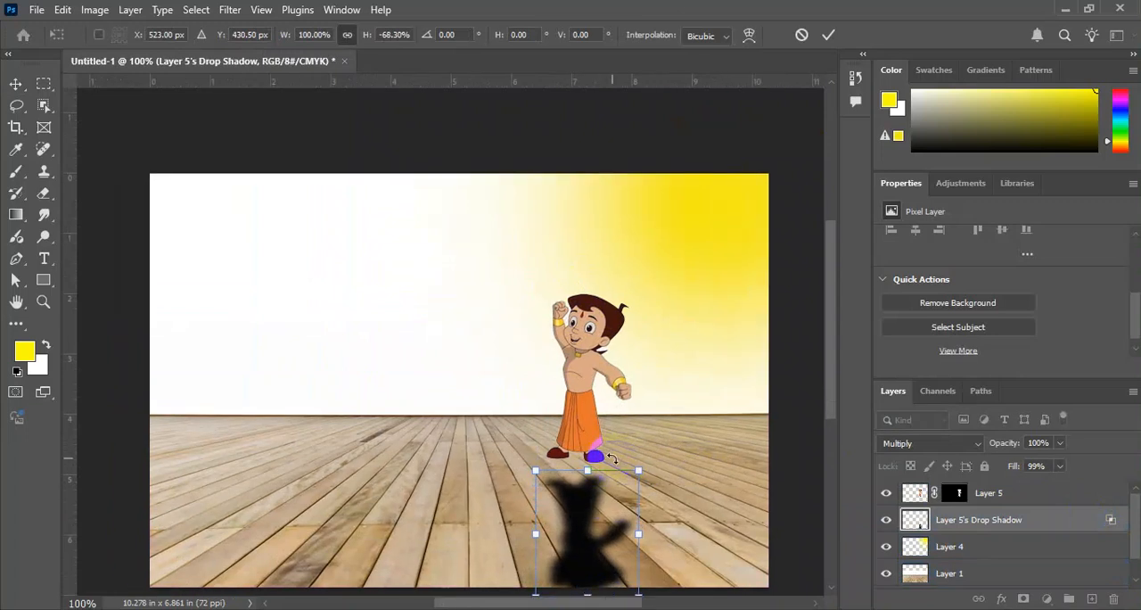
key("Return")
Distort the feet-side corners of the drop shadow so its edge meets the undersides of both shoes.
key("ctrl+plus")
key("ctrl+plus")
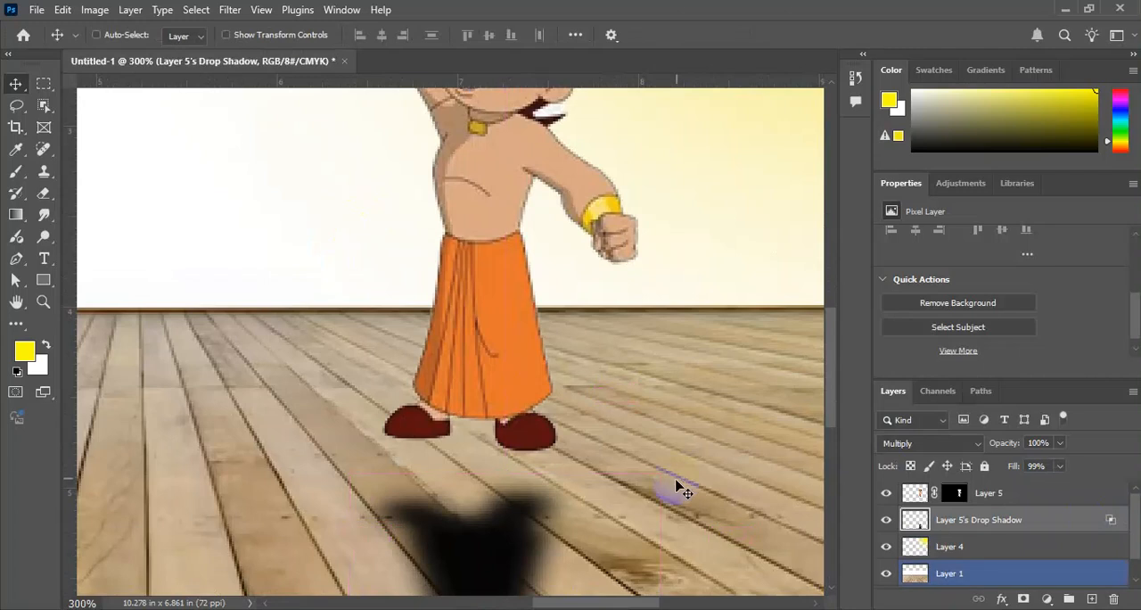
key("ctrl+t")
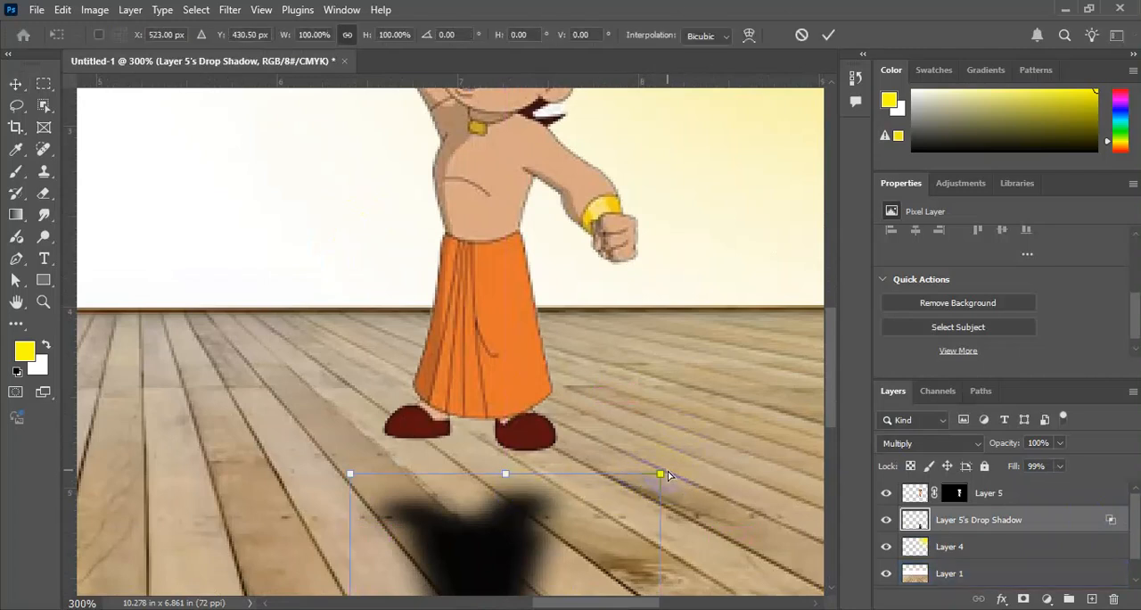
left_click_drag(662, 474, 678, 399)
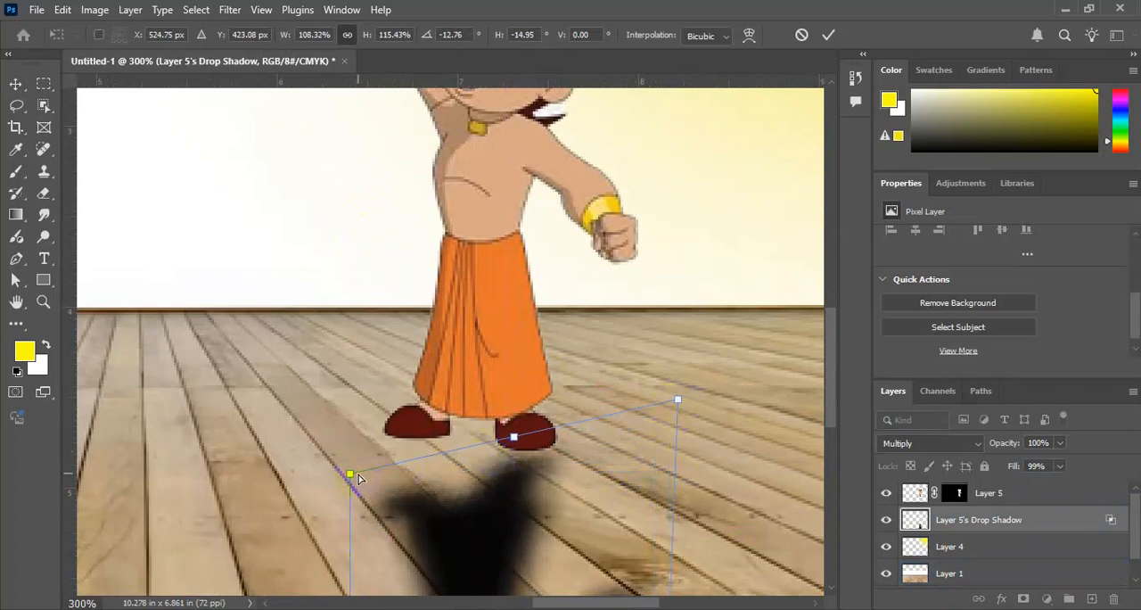
left_click_drag(350, 479, 346, 391)
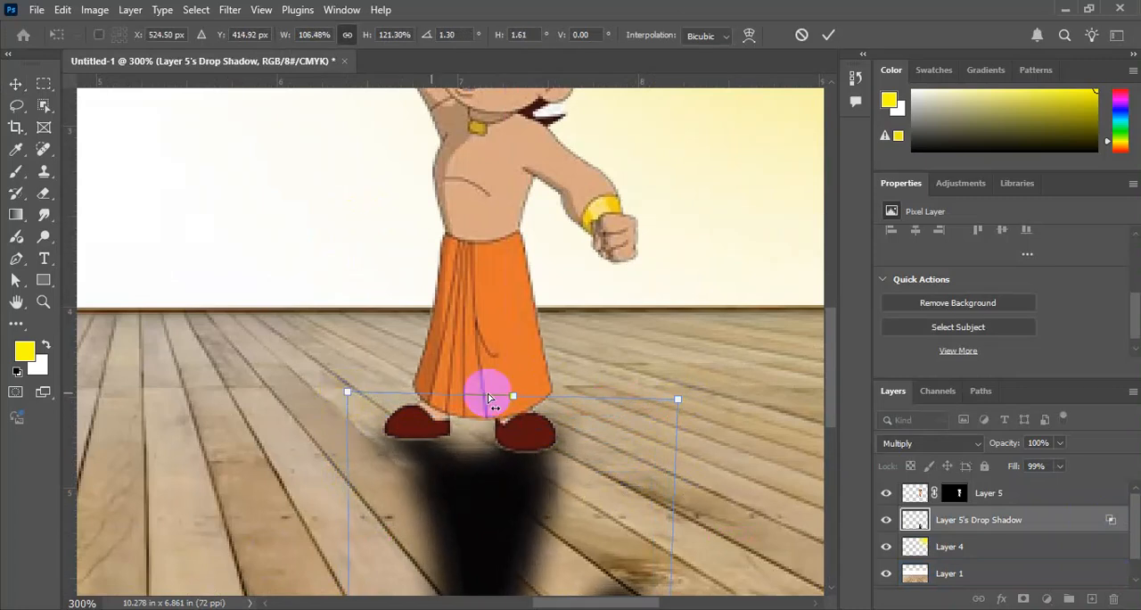
left_click_drag(676, 397, 667, 409)
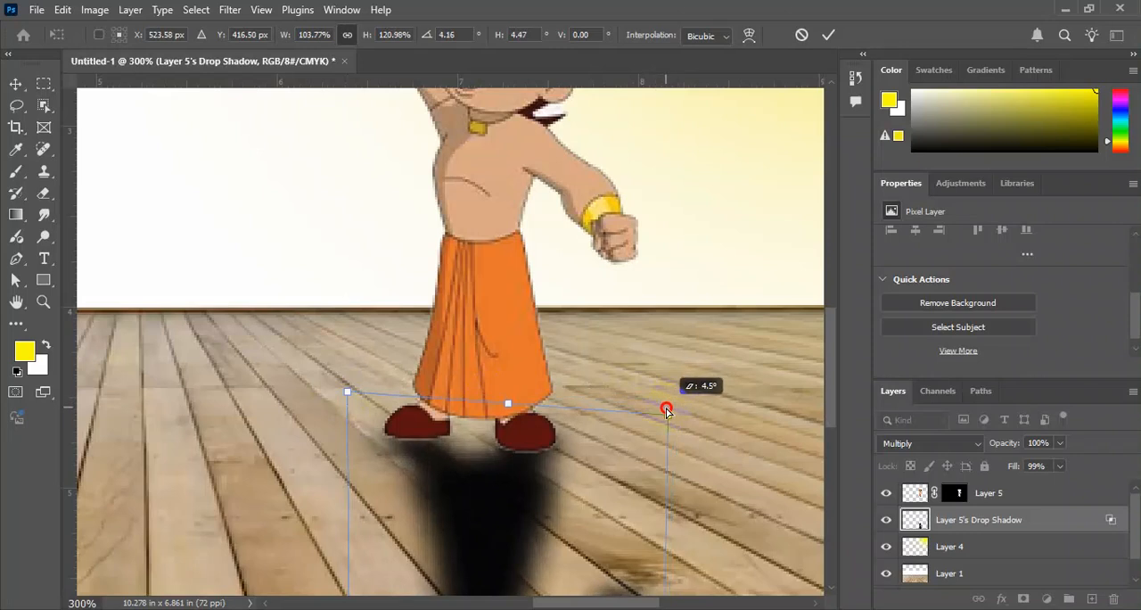
key("Return")
key("ctrl+0")
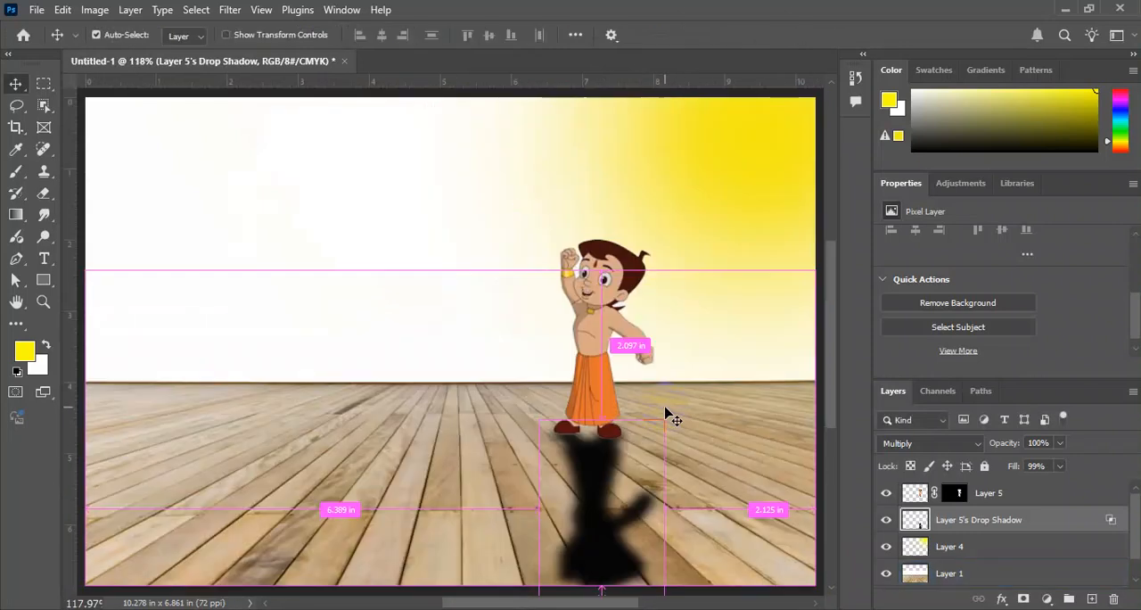
Distort the drop shadow so it slants across the floor away from the yellow light, keeping its base aligned with the shoes.
key("ctrl+t")
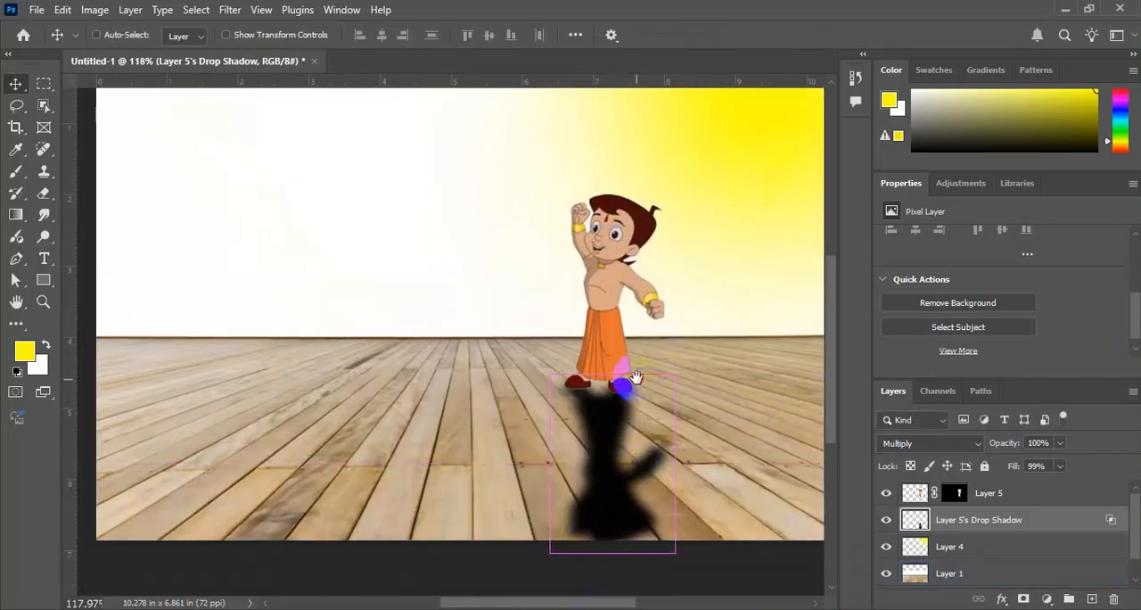
left_click_drag(551, 554, 484, 541)
left_click_drag(682, 554, 610, 544)
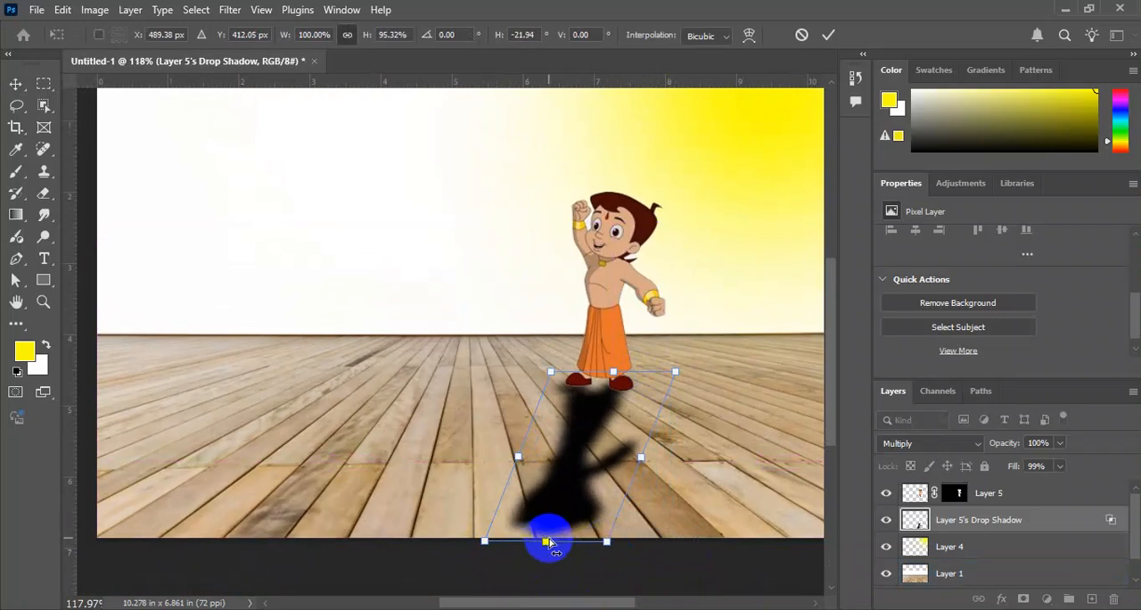
left_click_drag(484, 542, 463, 517)
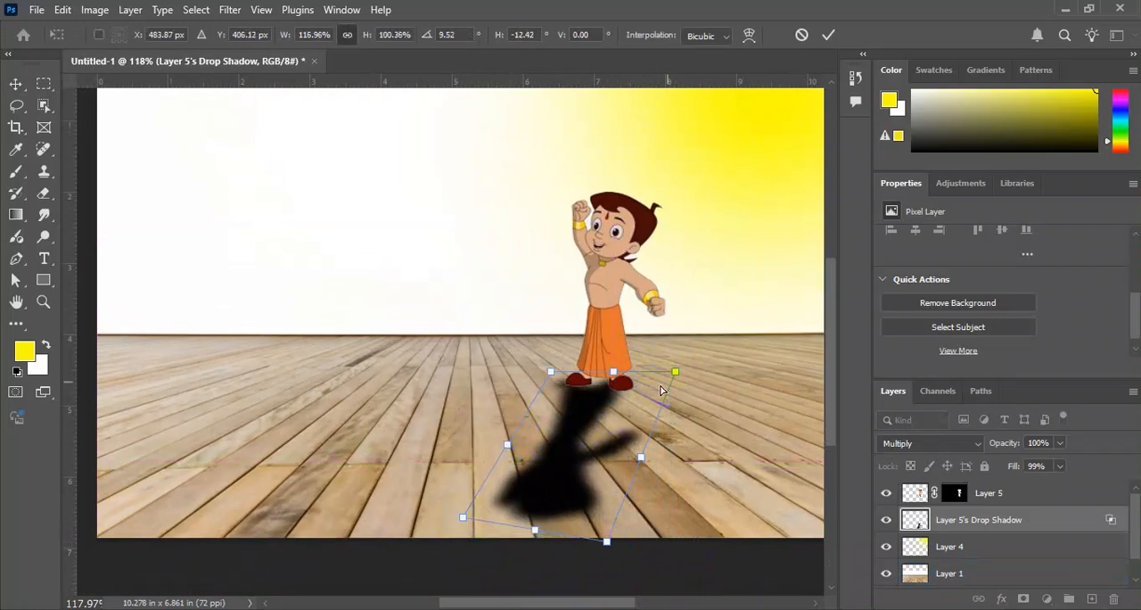
left_click_drag(677, 372, 680, 390)
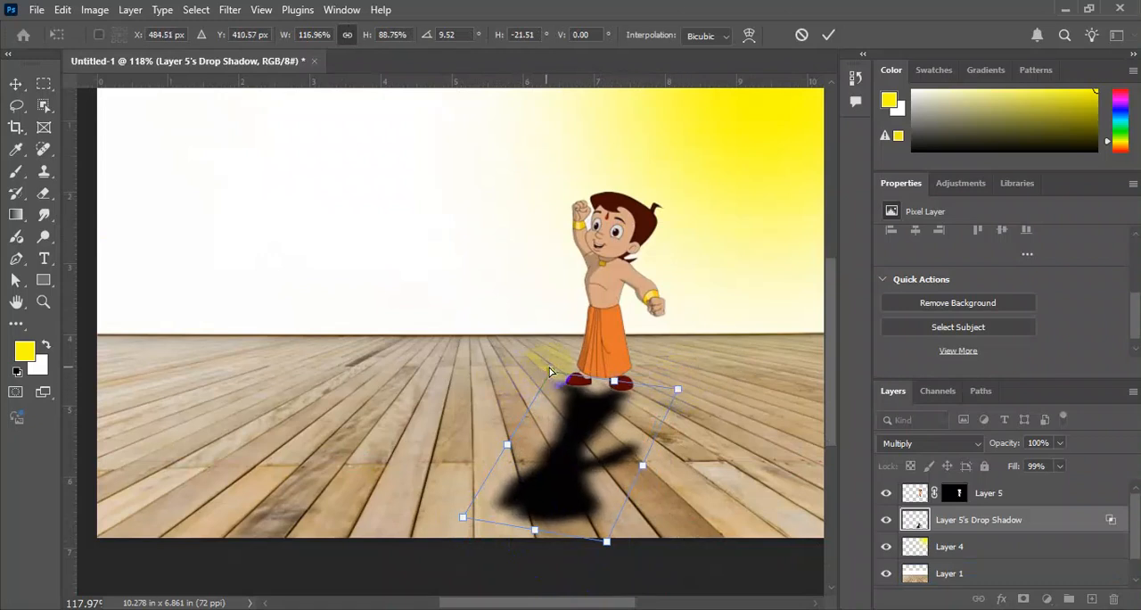
left_click_drag(553, 369, 556, 369)
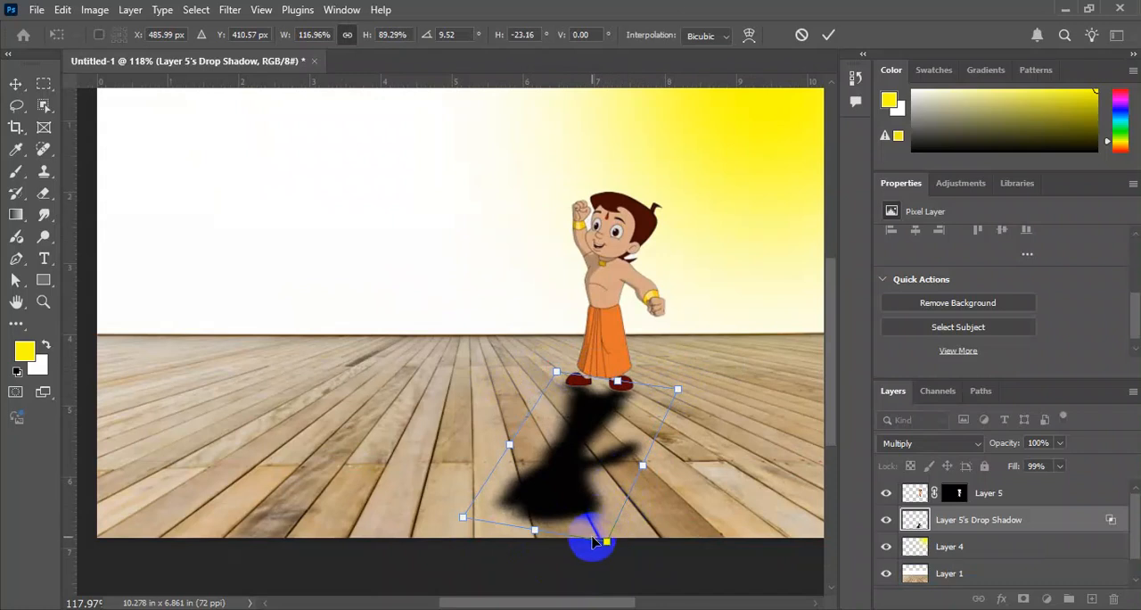
left_click_drag(602, 546, 605, 548)
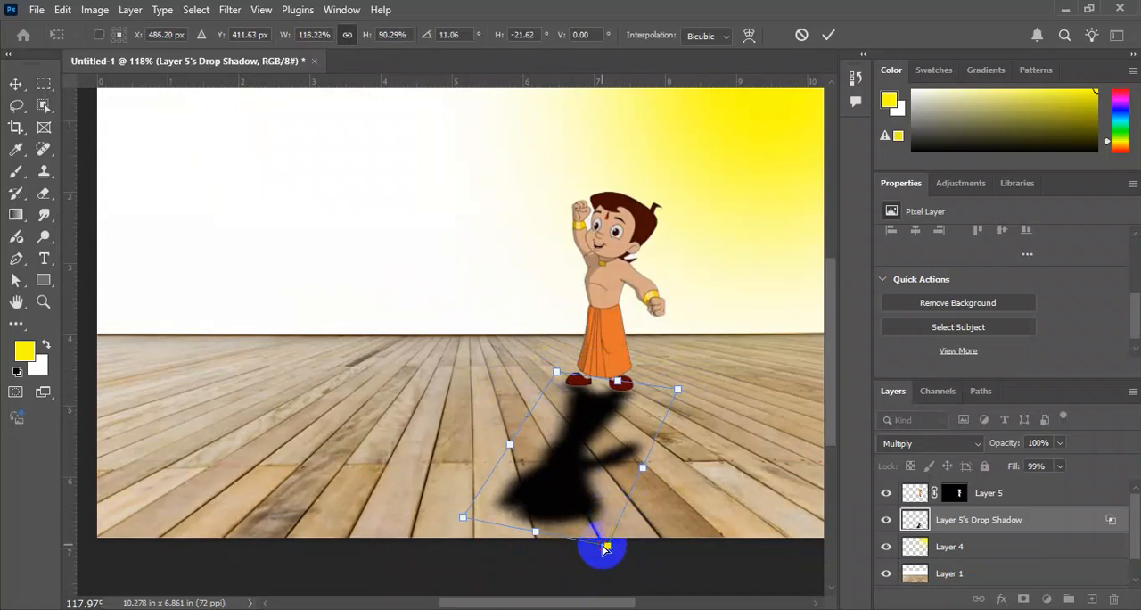
key("Return")
key("ctrl+plus")
left_click_drag(703, 427, 573, 414)
key("ctrl+minus")
left_click(509, 256, "ctrl")
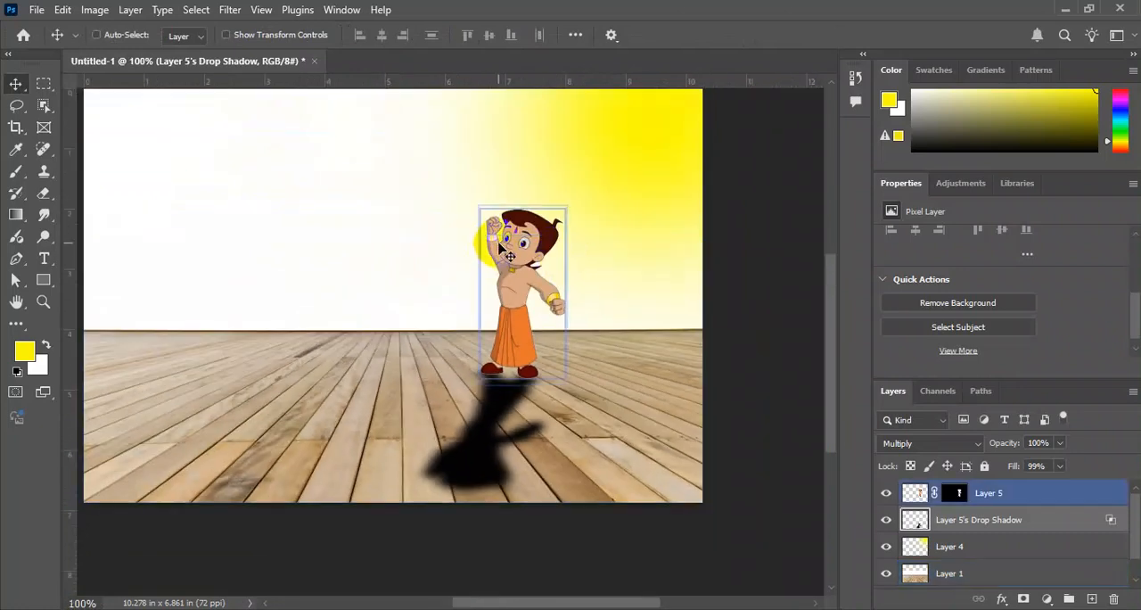
left_click(535, 459, "ctrl")
left_click(525, 432, "ctrl")
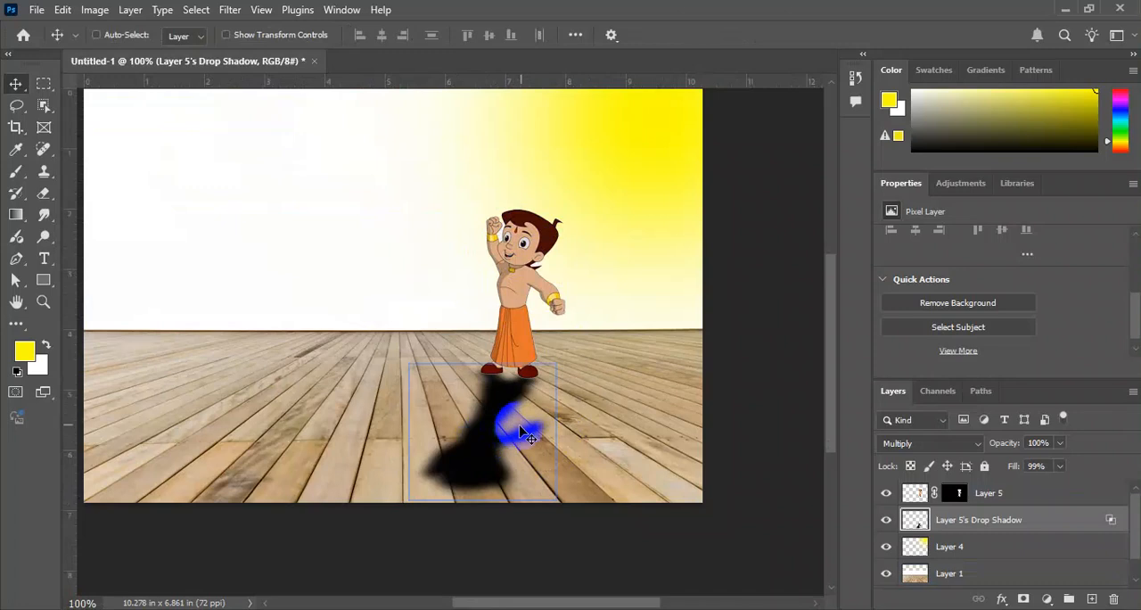
Flip the drop shadow horizontally within a free transform and apply it.
key("ctrl+t")
right_click(501, 403)
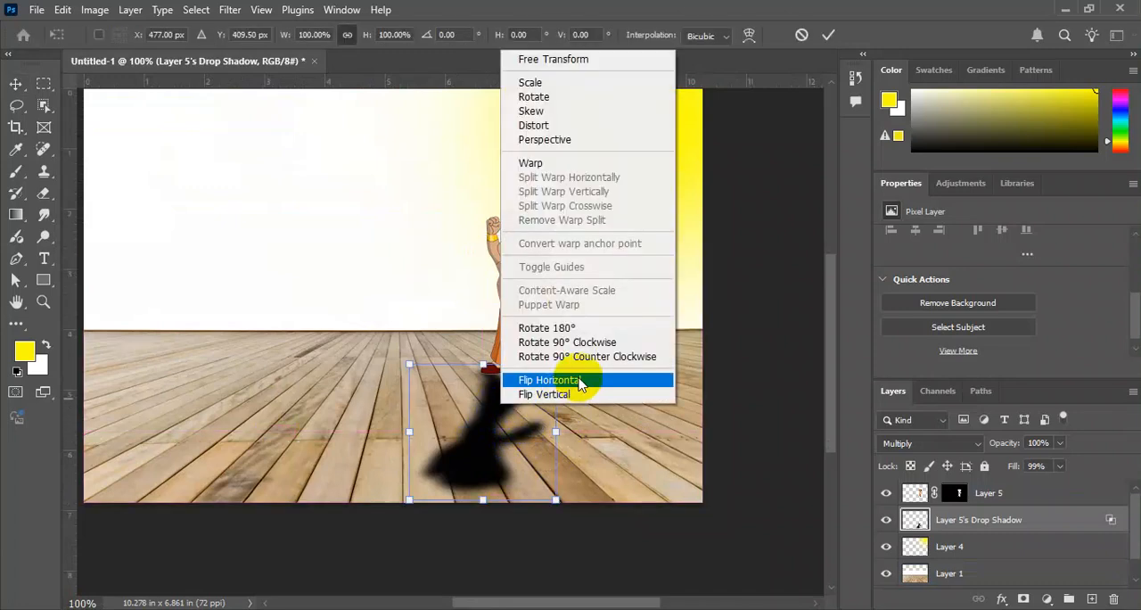
left_click(549, 380)
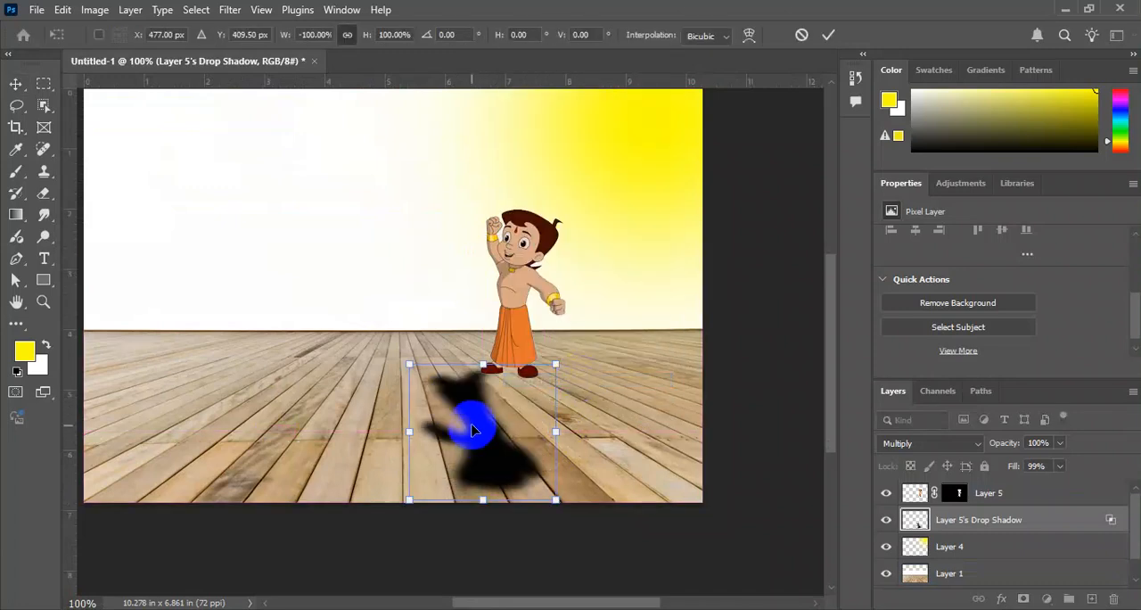
key("Return")
Rotate the flipped drop shadow and move it so its base lines up beneath the character's shoes.
left_click(566, 384, "ctrl")
key("ctrl+t")
left_click_drag(572, 337, 609, 394)
left_click_drag(494, 420, 516, 422)
key("Return")
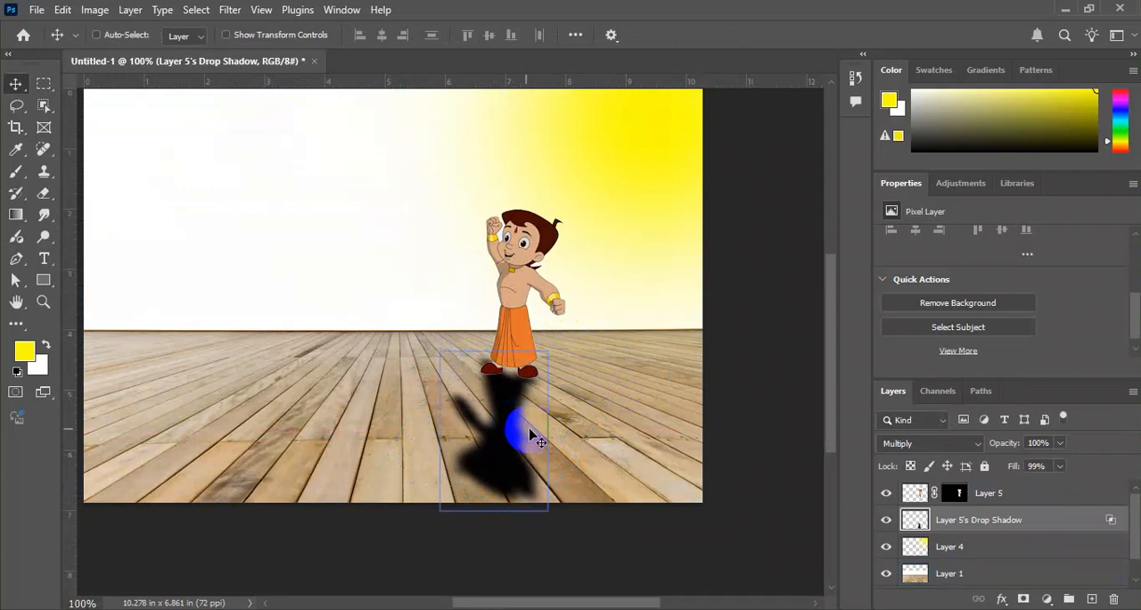
Lower the drop shadow layer's opacity, trying 78% and settling on 85%.
left_click(627, 425, "ctrl")
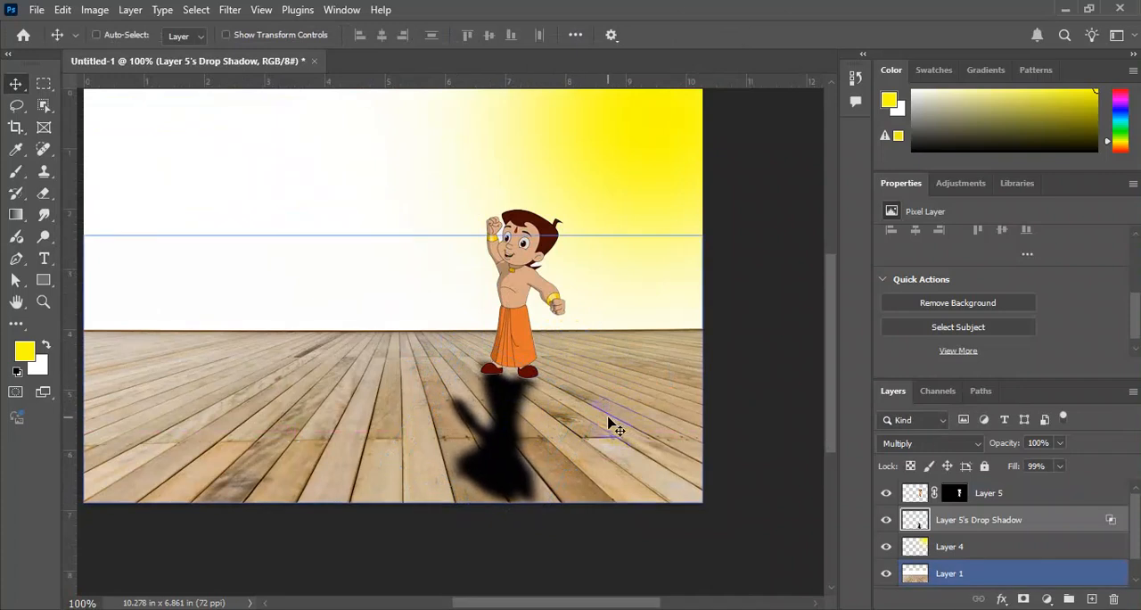
key("7")
key("8")
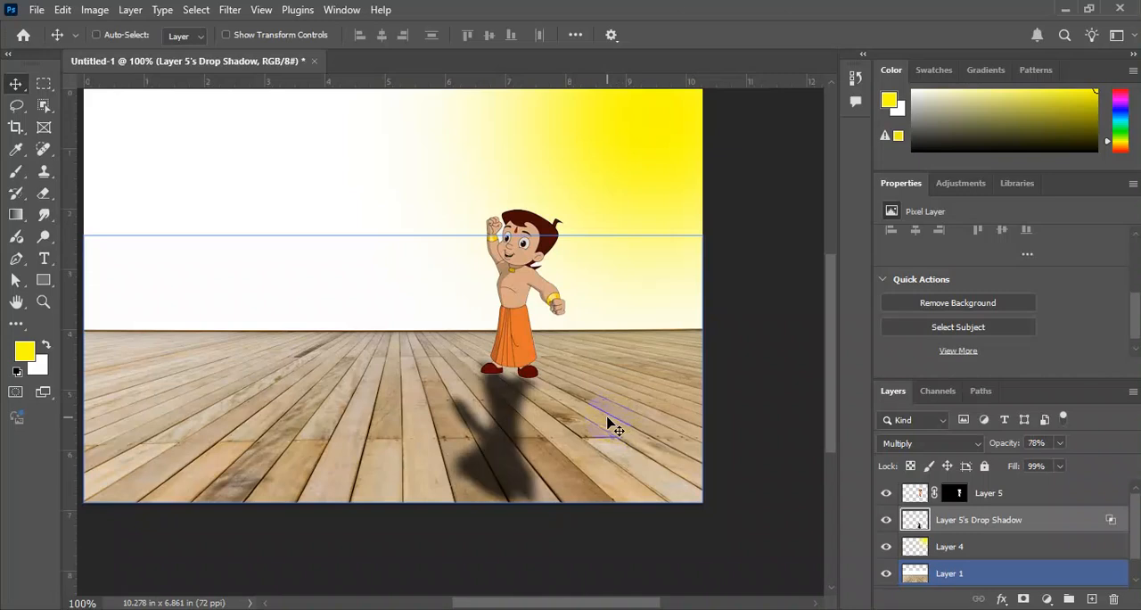
key("8")
key("5")
Select the character and drop shadow layers and scale them up together to about 125%.
left_click(496, 452)
left_click(1100, 489)
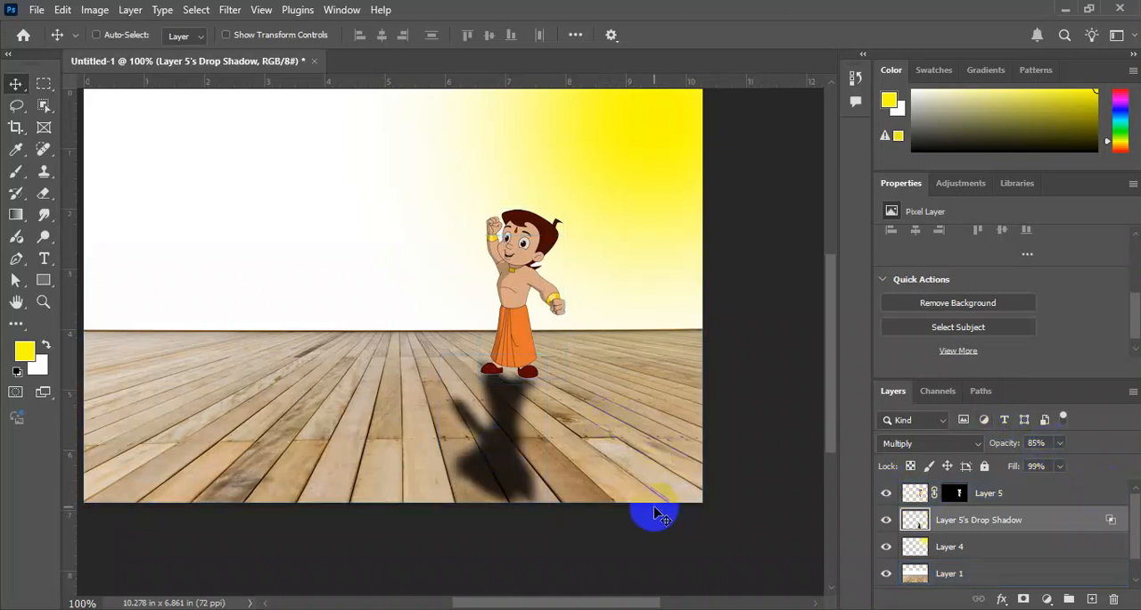
left_click(1002, 493, "ctrl")
key("ctrl+t")
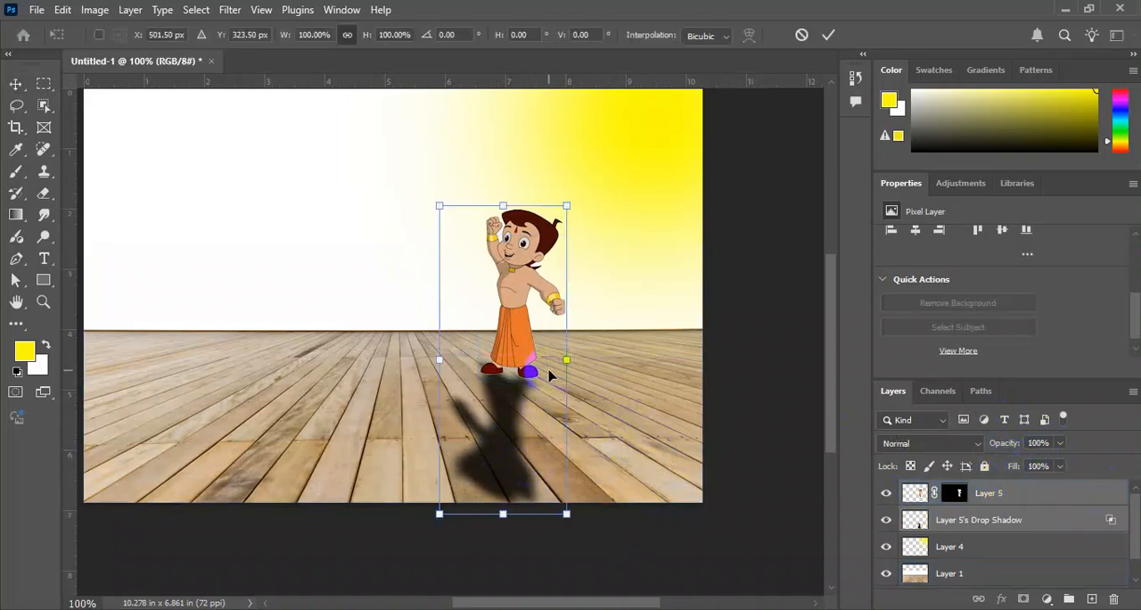
left_click_drag(563, 361, 582, 351)
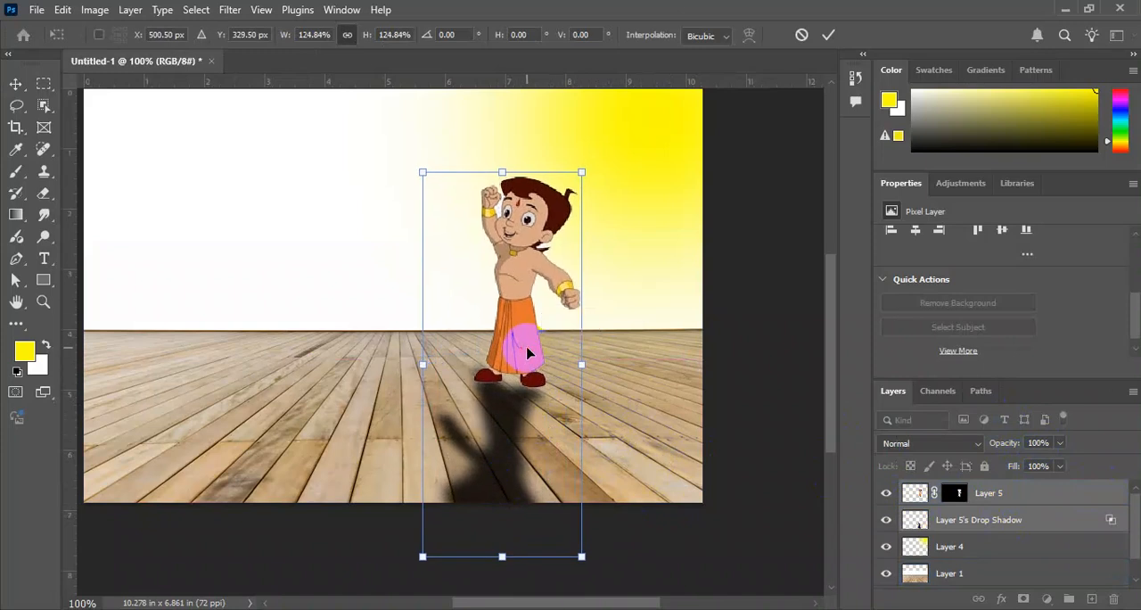
double_click(539, 413)
Select only the drop shadow layer and reduce its opacity to 55%.
left_click(513, 420, "ctrl")
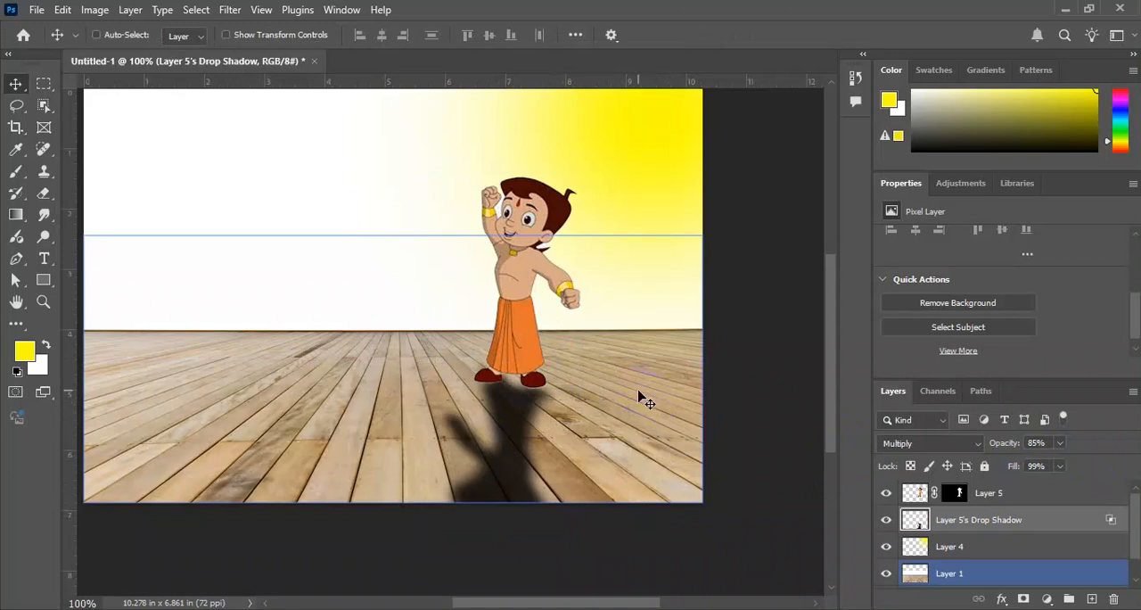
key("6")
key("6")
key("5")
key("5")
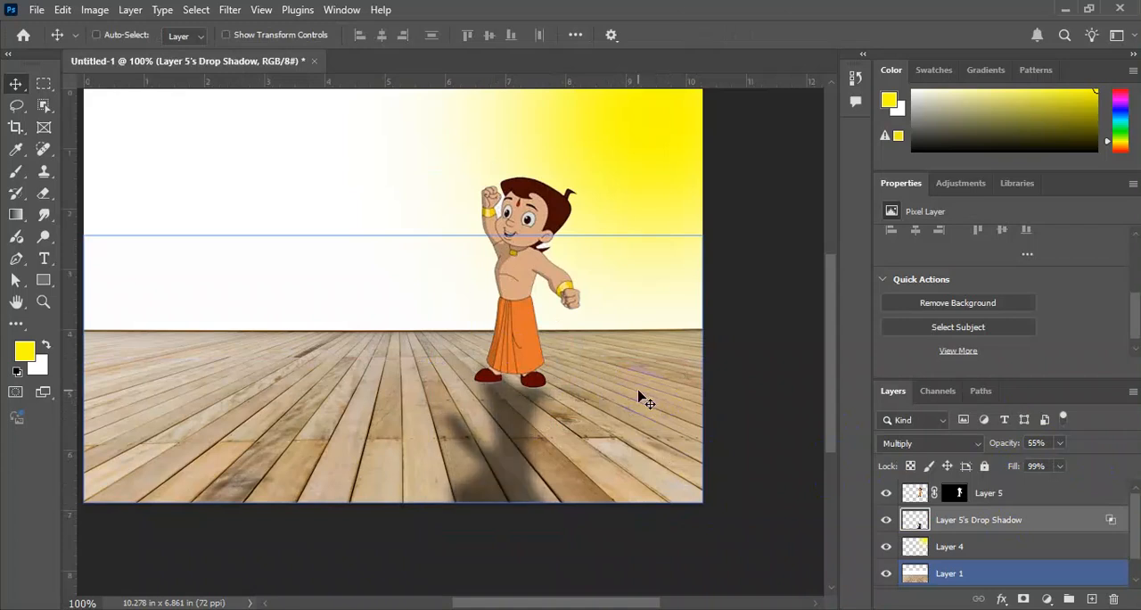
Delete the drop shadow layer and select the character's layer.
key("ctrl+minus")
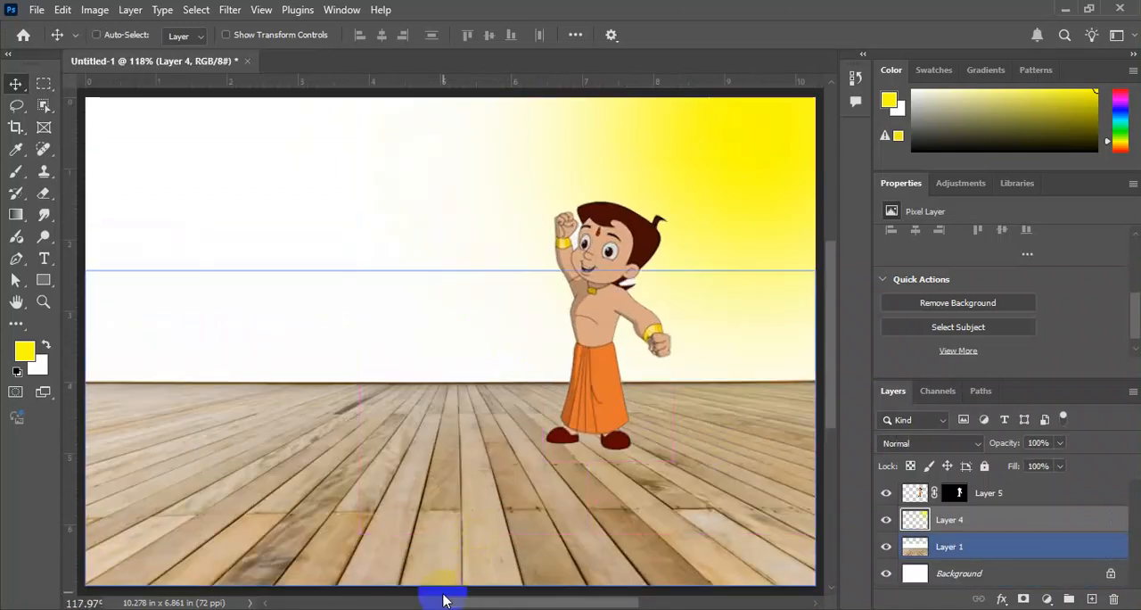
right_click(644, 224)
left_click(664, 223)
Switch to the Chrome browser and run a Google image search for "photo manipulation" from the wooden floor results page.
key("alt+Tab")
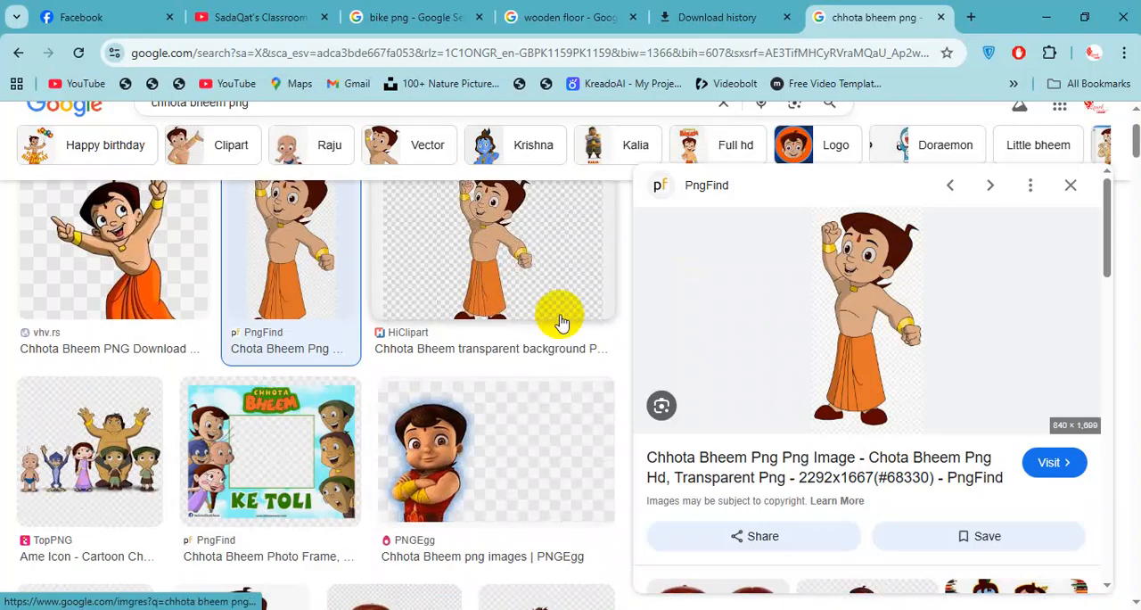
left_click(492, 18)
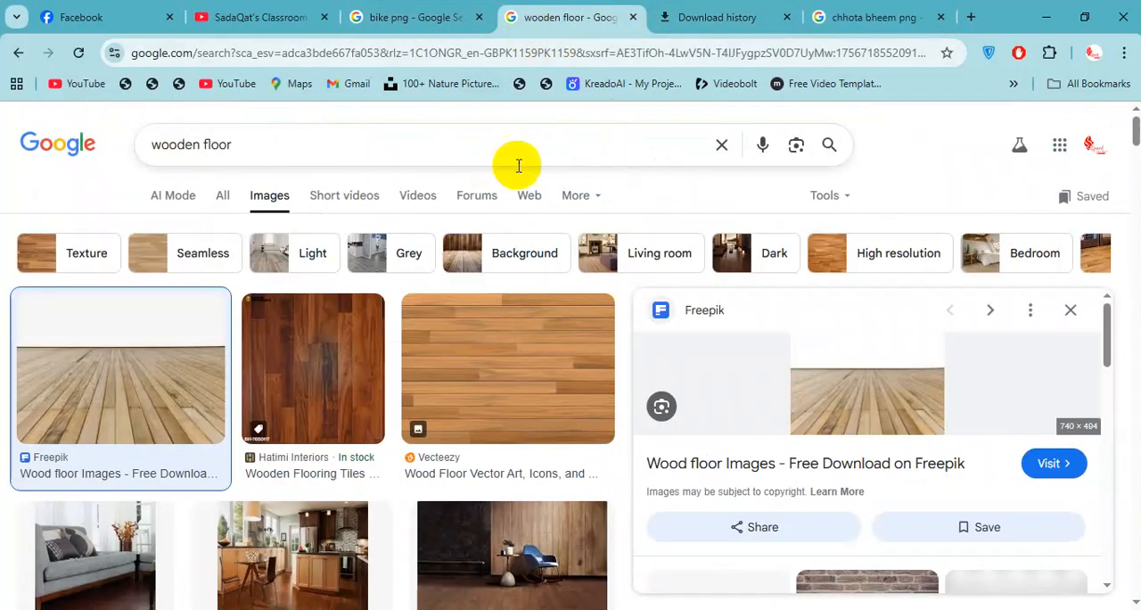
left_click(482, 132)
type("pho")
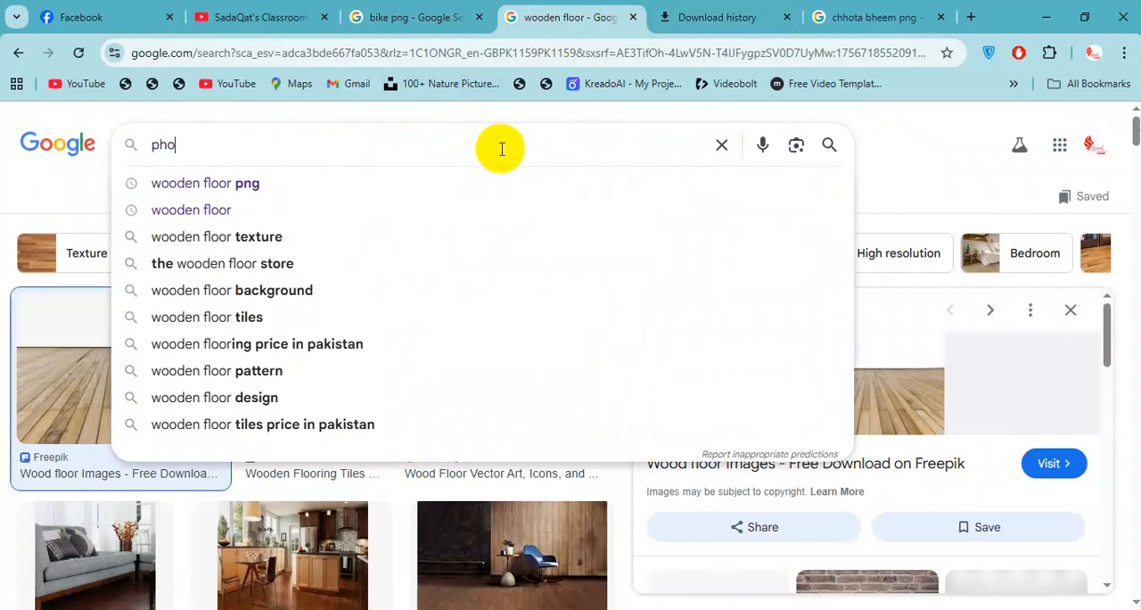
type("to")
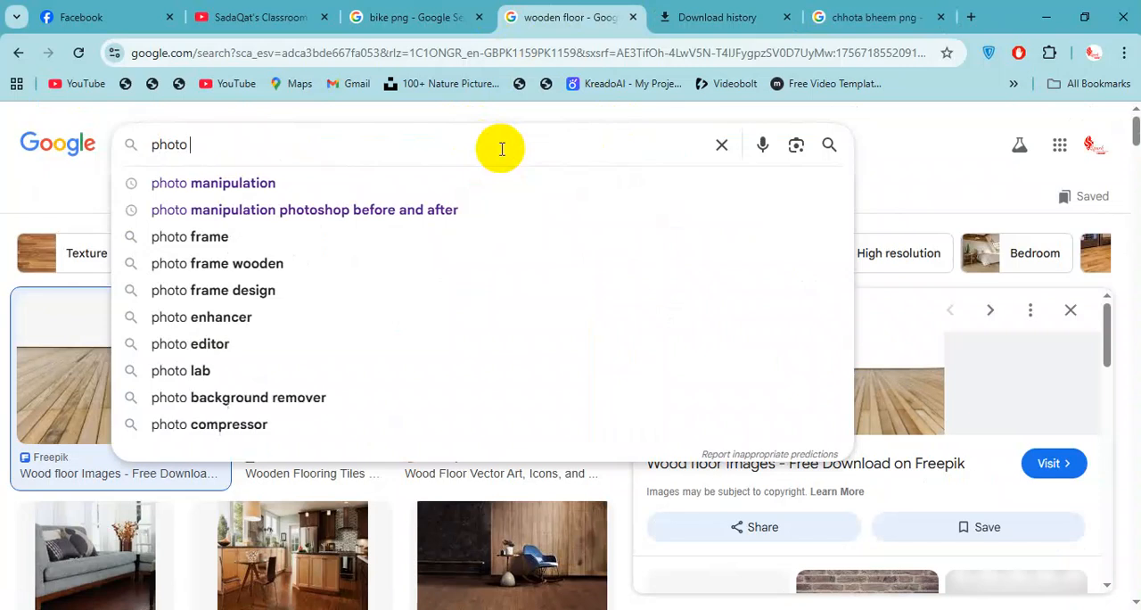
key("Down")
key("Return")
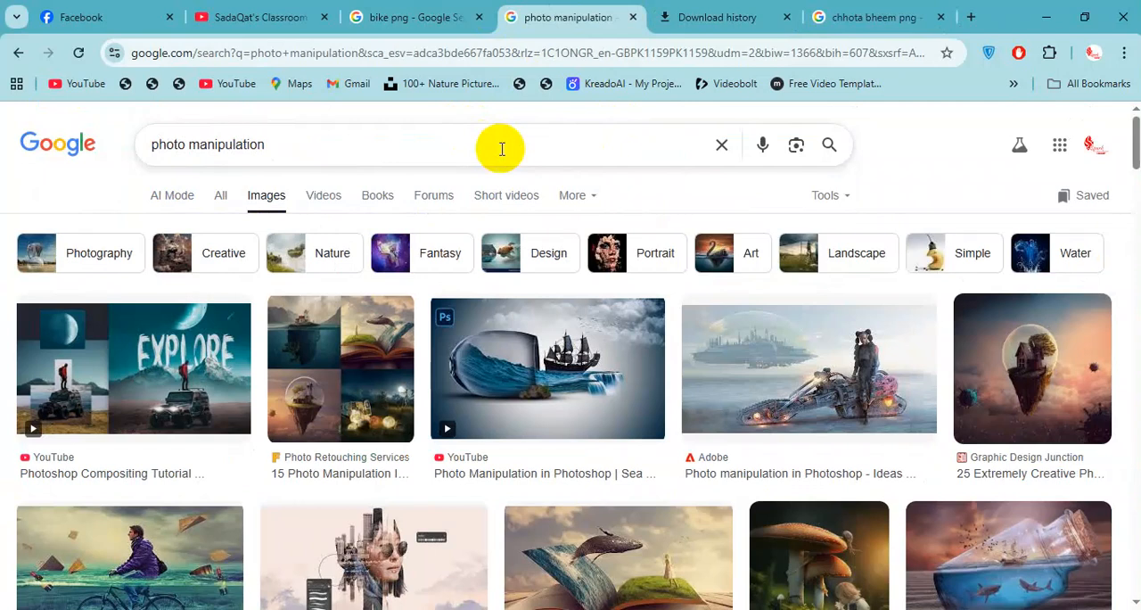
Browse the photo manipulation images and open the preview of the half-submerged cyclist picture.
scroll(699, 283, "down", 5)
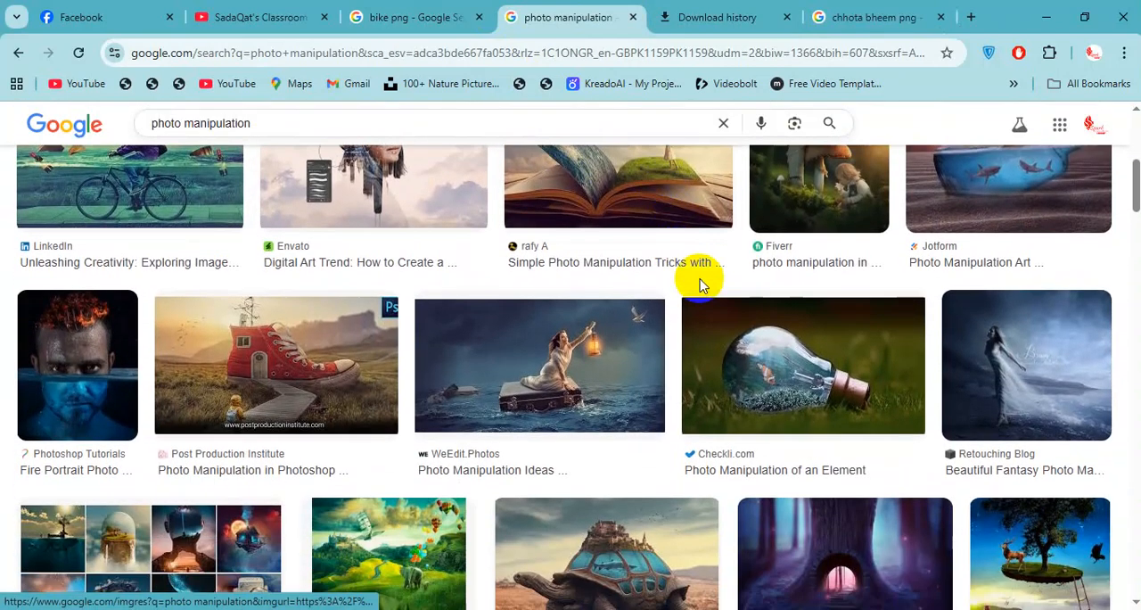
scroll(713, 267, "down", 3)
scroll(739, 255, "up", 6)
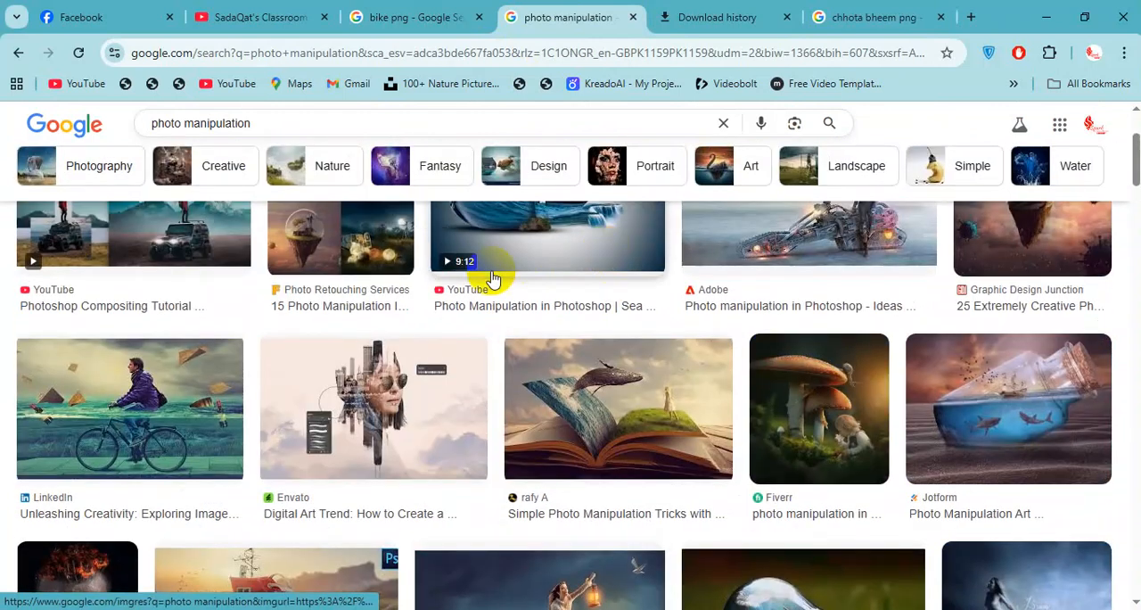
left_click(153, 421)
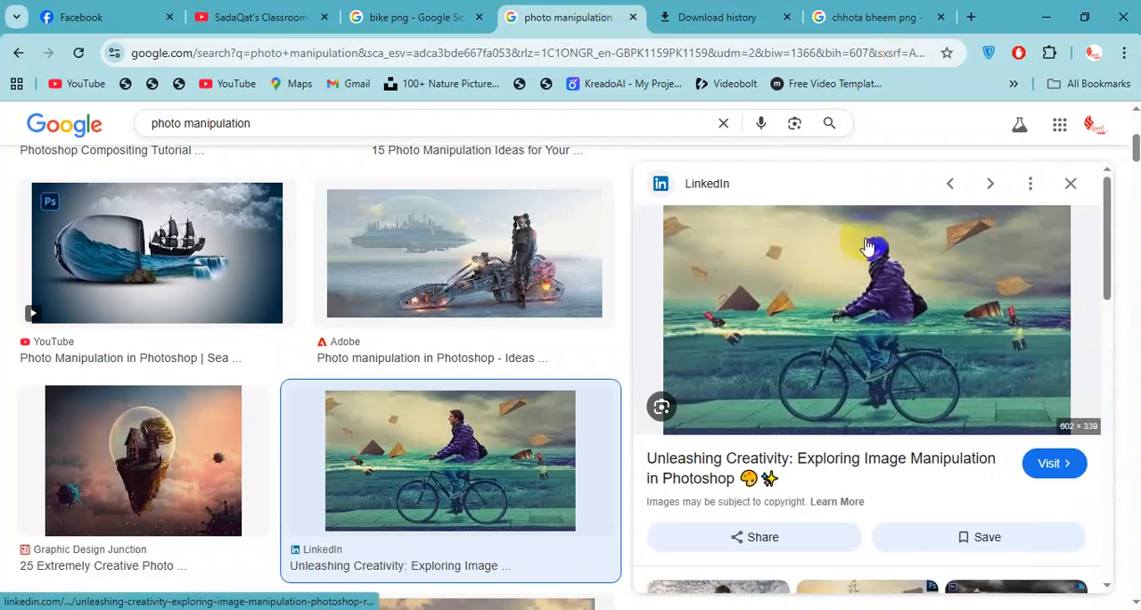
View the cyclist image on its own in a new browser tab and close that tab.
right_click(940, 272)
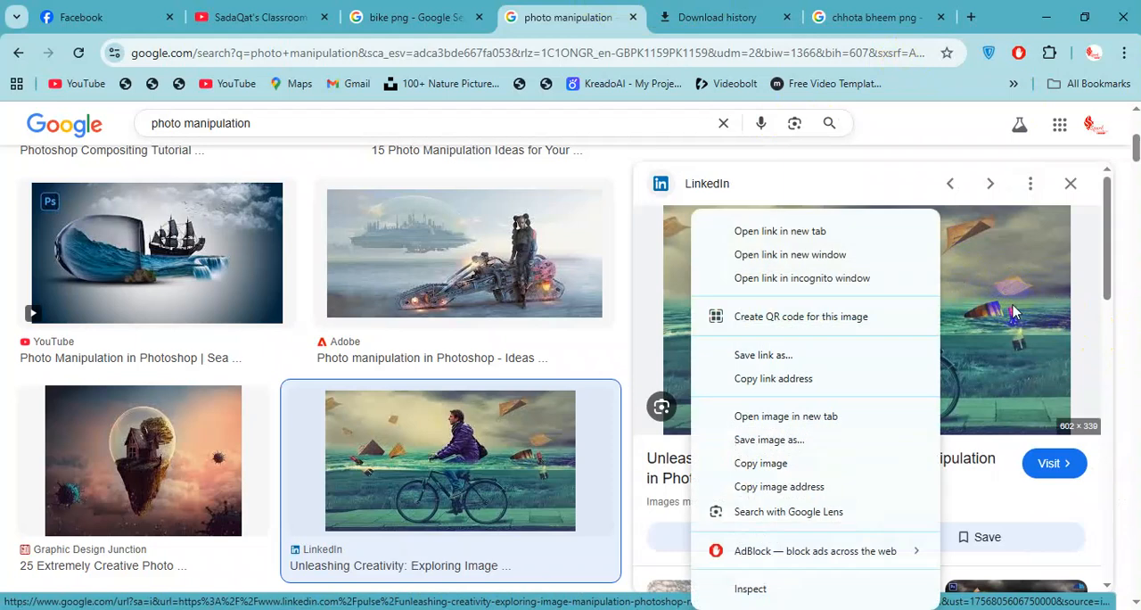
left_click(789, 416)
left_click(624, 18)
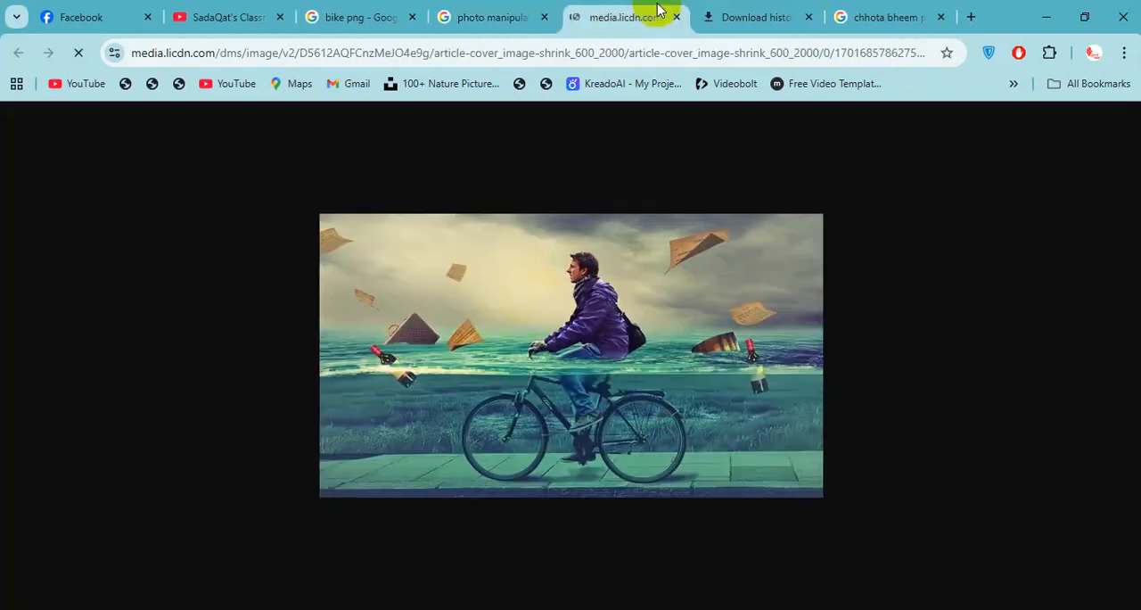
left_click(674, 17)
Save the cyclist image as 1701685786275.jfif in a newly created folder on the Desktop.
right_click(802, 232)
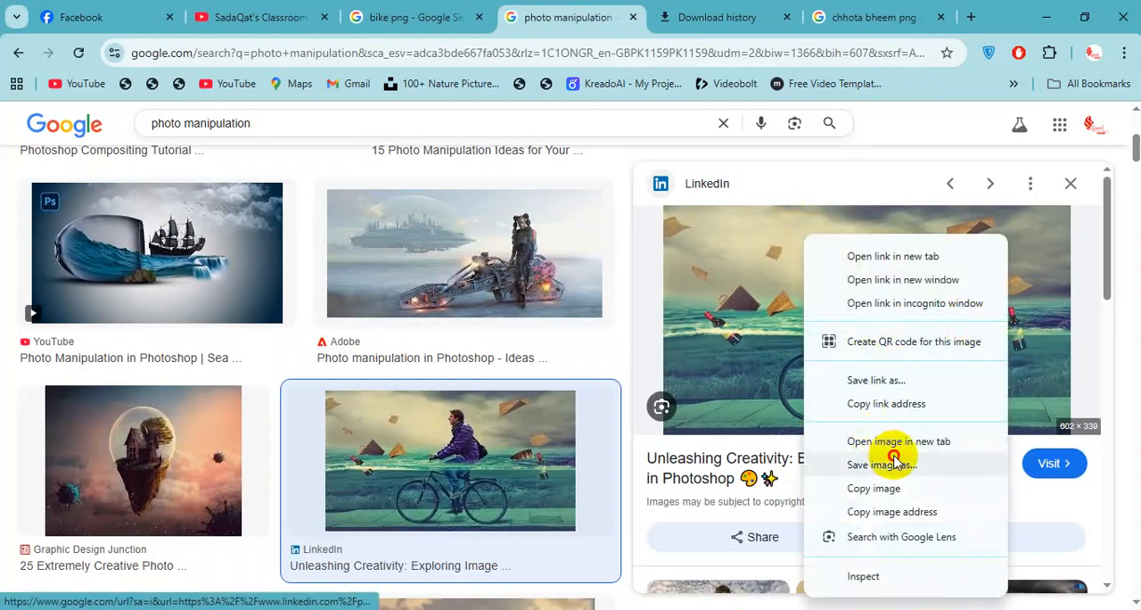
left_click(820, 339)
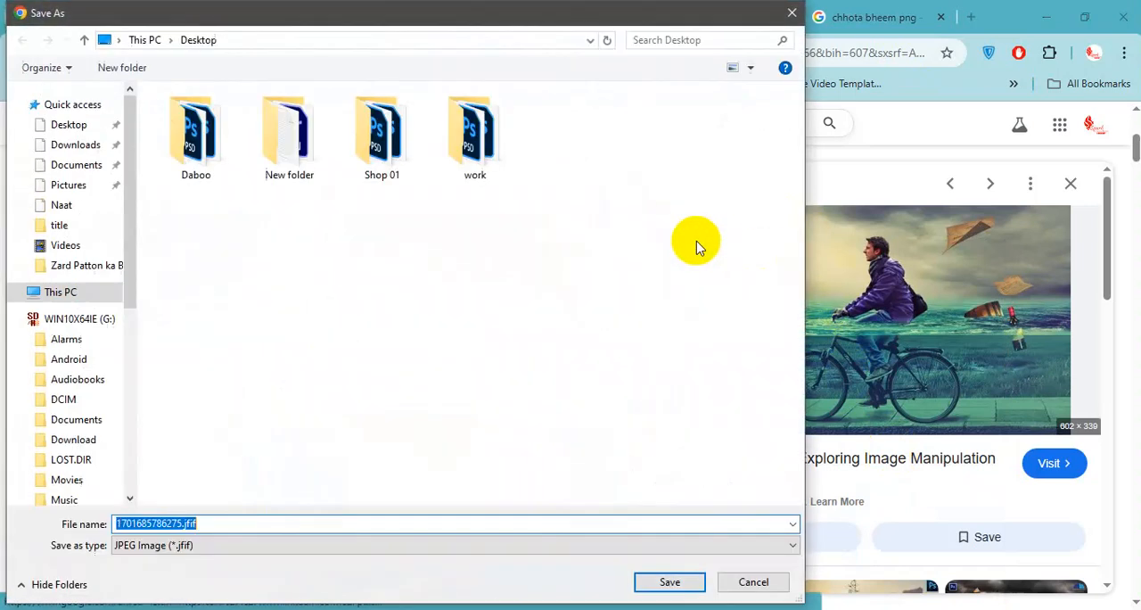
left_click(123, 67)
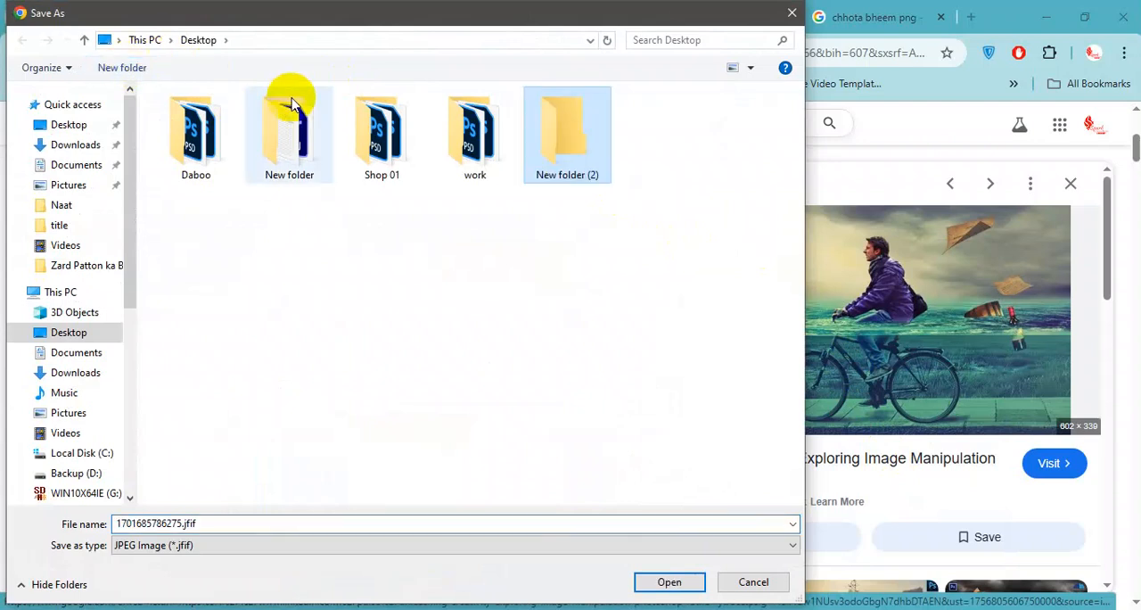
key("Return")
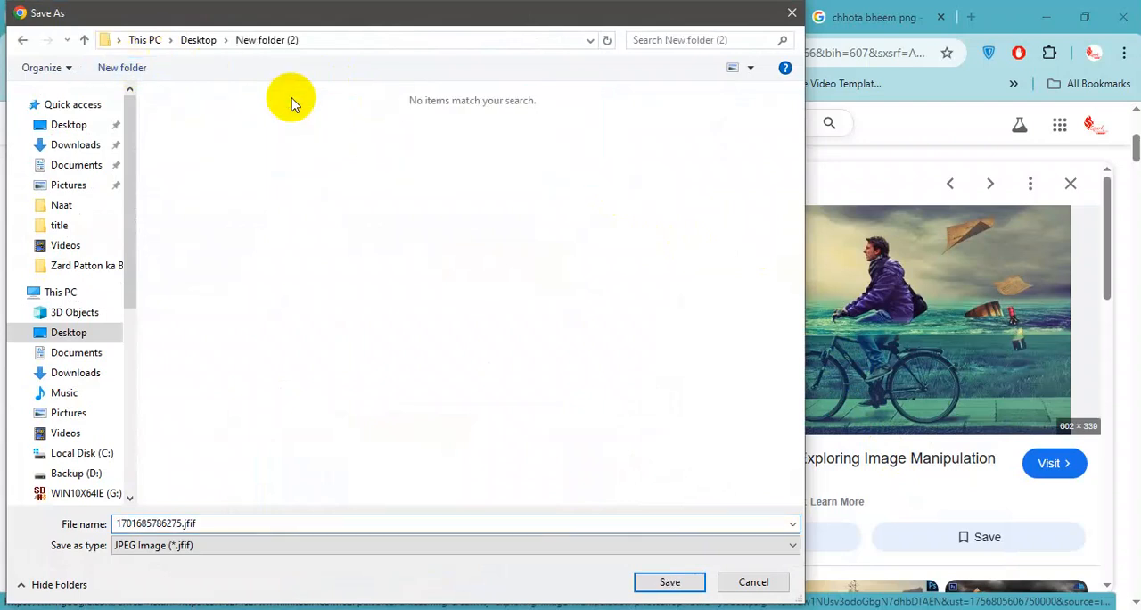
left_click(369, 523)
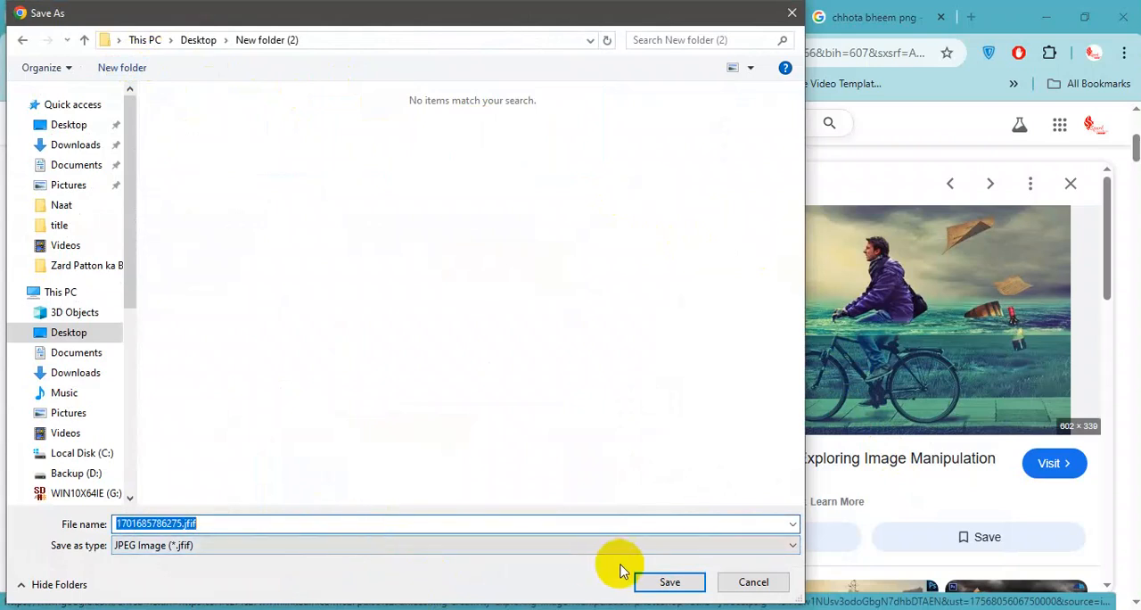
left_click(682, 581)
Switch back to Photoshop and delete the character layer and the yellow light layer.
scroll(473, 320, "down", 2)
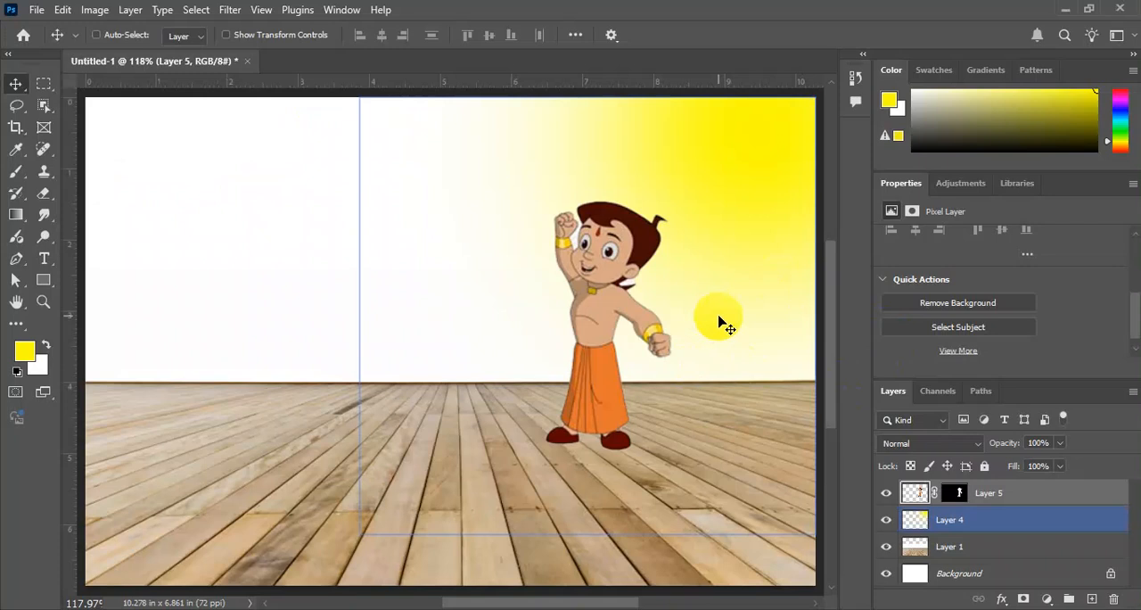
key("Delete")
key("Delete")
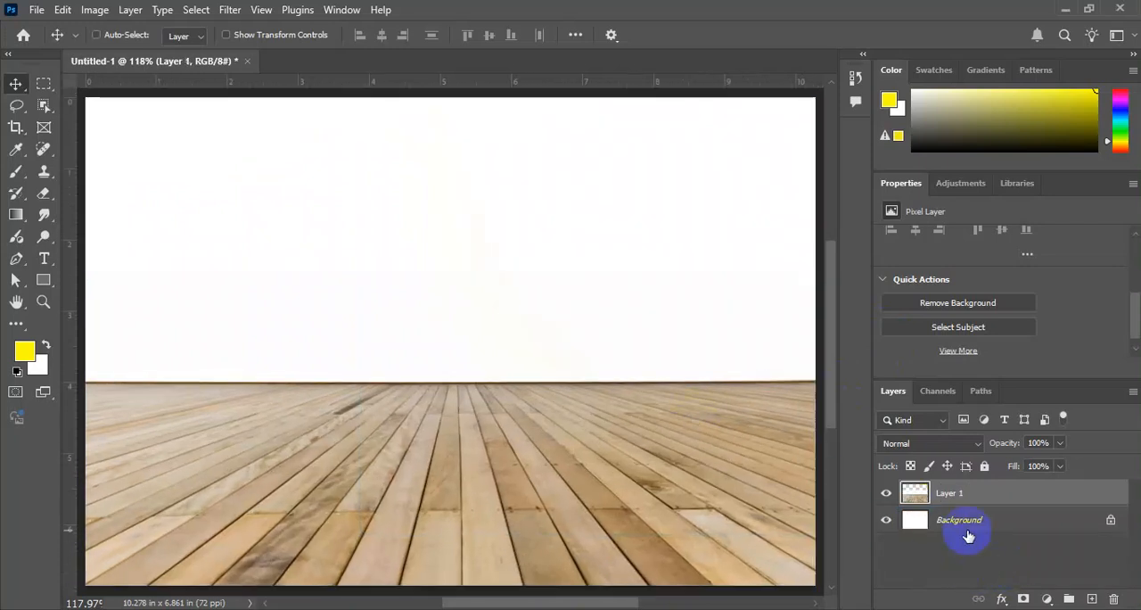
Select the white wall area above the floor on Layer 1 with the Magic Wand, erase it, and deselect.
key("ctrl+o")
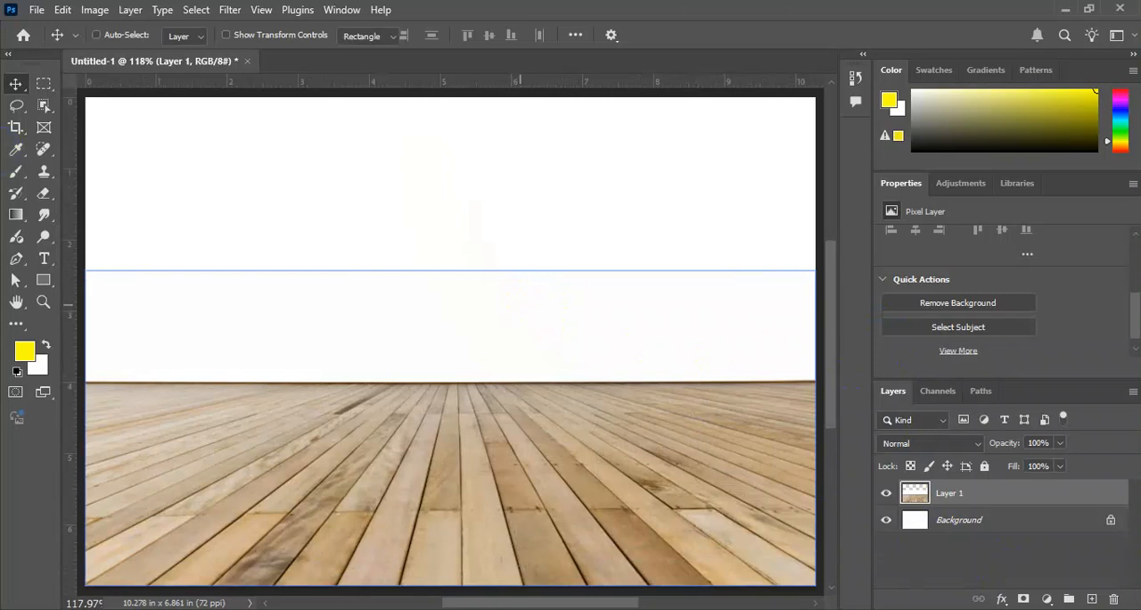
left_click(46, 107)
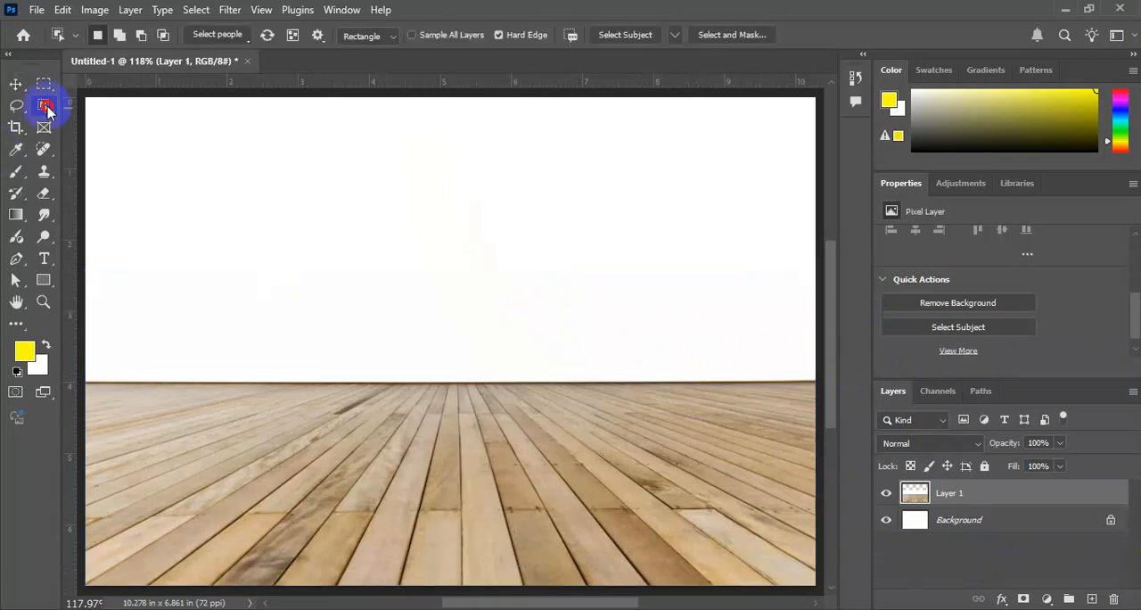
right_click(46, 107)
left_click(119, 134)
left_click(306, 344)
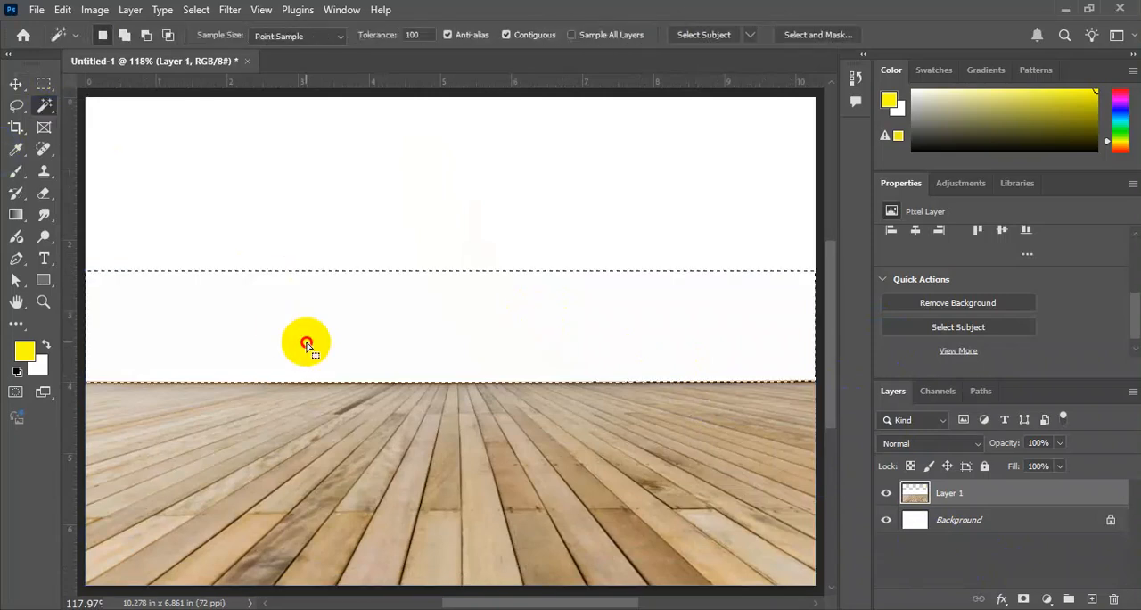
key("Delete")
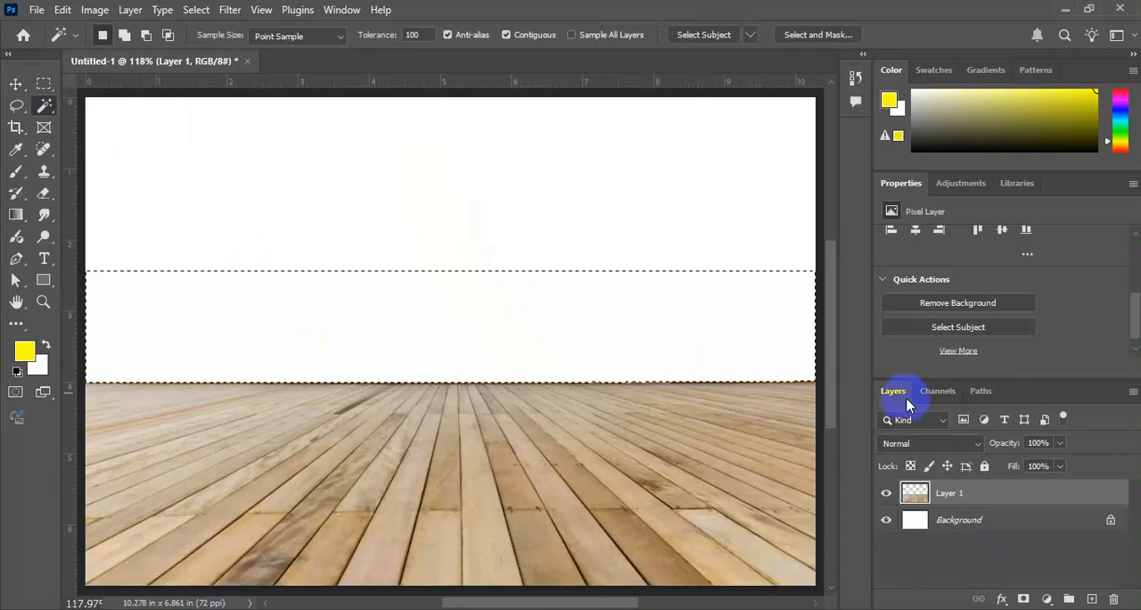
key("ctrl+d")
Delete the white Background layer so only the wooden floor layer is left.
left_click(1000, 530)
key("Delete")
key("ctrl+t")
key("Escape")
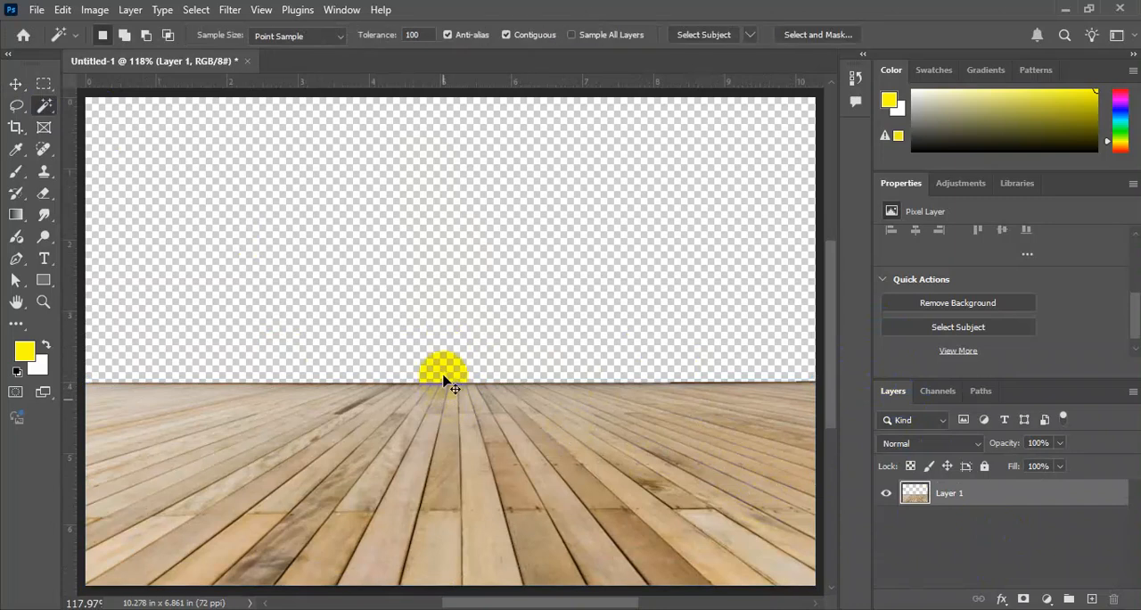
Squash the wooden floor layer from its upper edge to about 61.5% height, keeping its full width.
key("ctrl+t")
left_click_drag(443, 375, 470, 459)
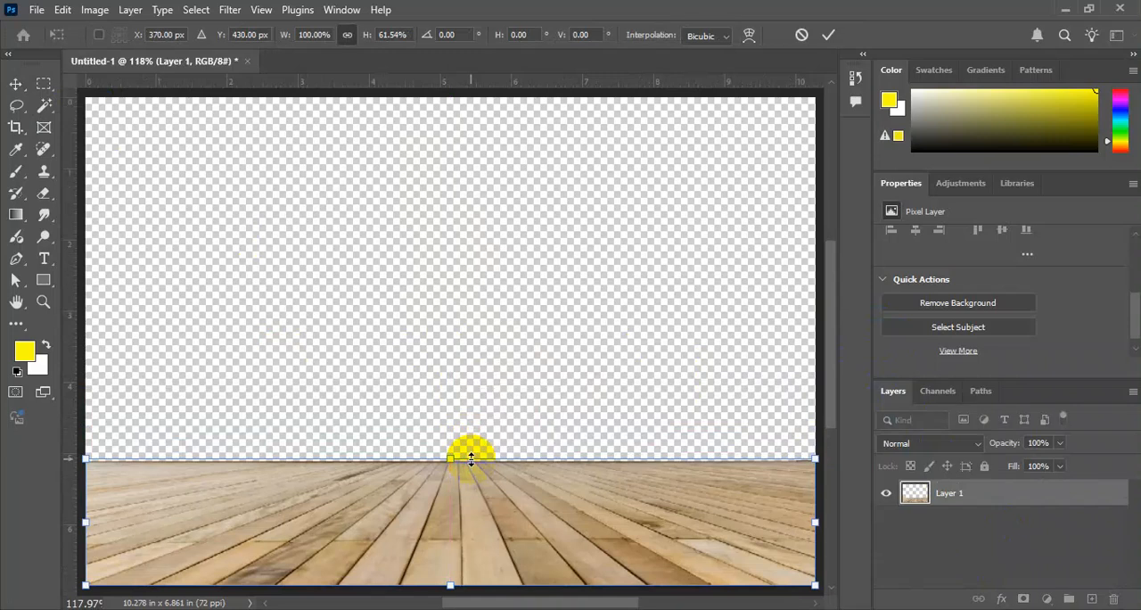
key("Return")
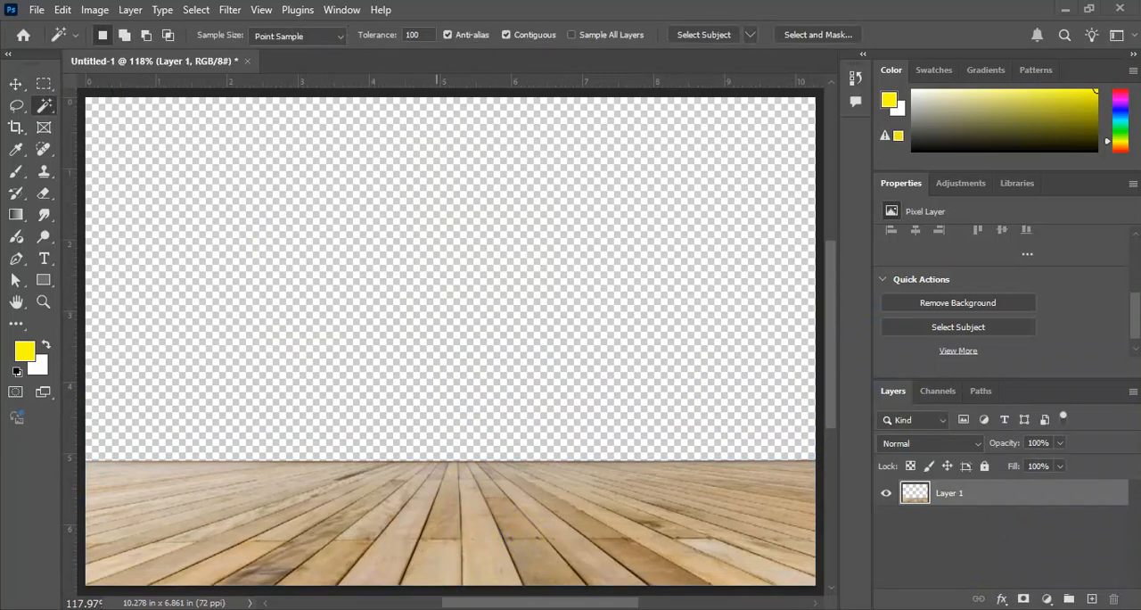
Switch to Chrome, open an incognito window and search Google Images for "man on cycle png".
key("alt+Tab")
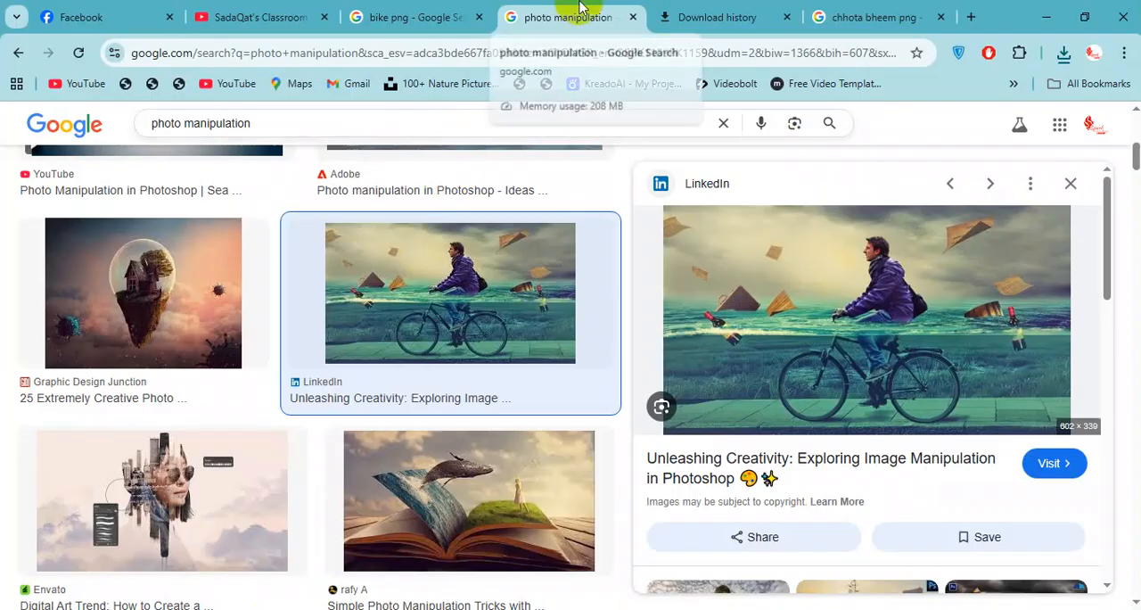
key("ctrl+shift+n")
type("man on ")
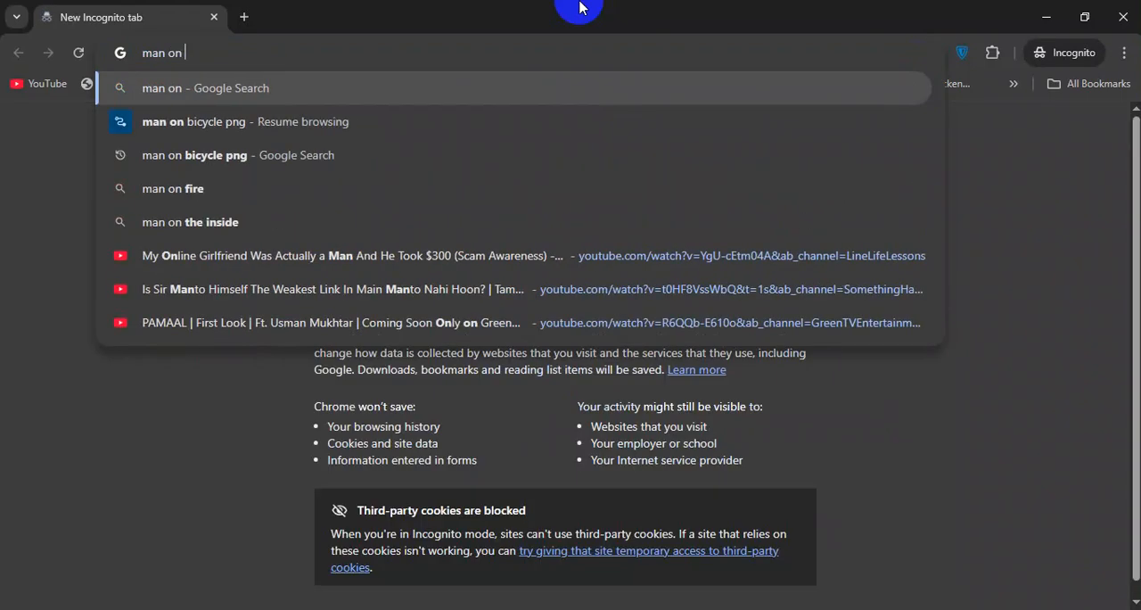
type("cycle png")
key("Return")
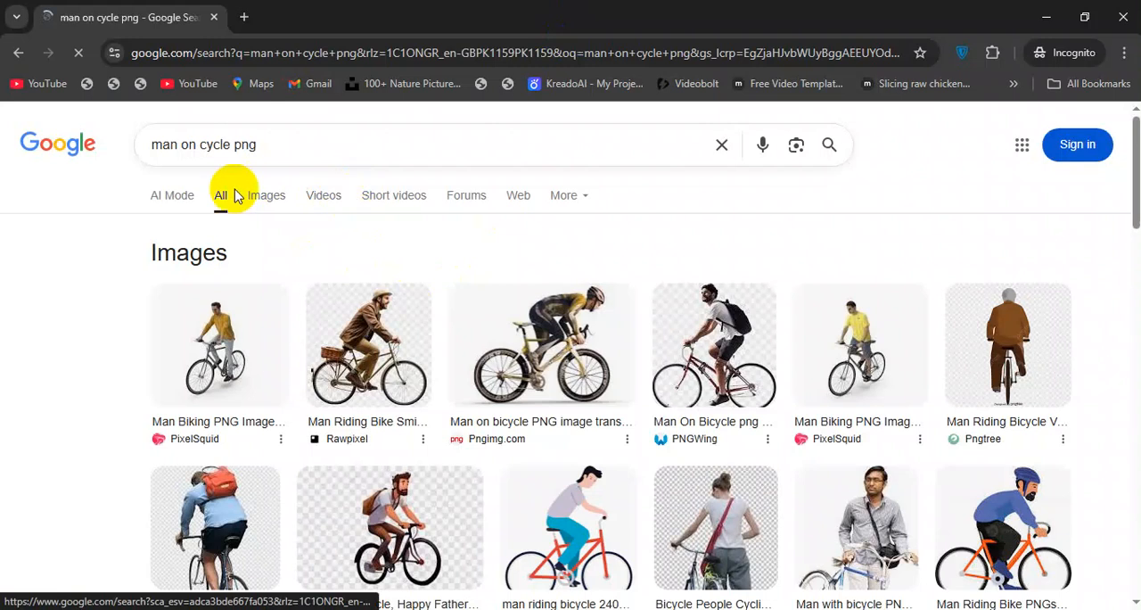
left_click(264, 196)
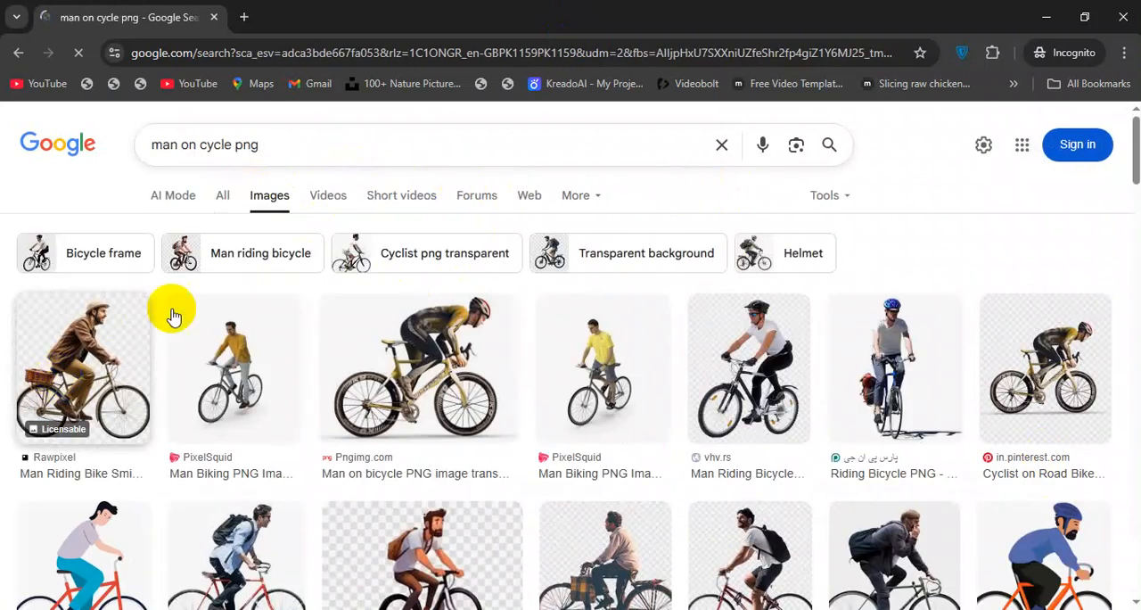
Preview the ClipartMax image of the cyclist with a black backpack and look over its related images.
scroll(170, 309, "down", 1)
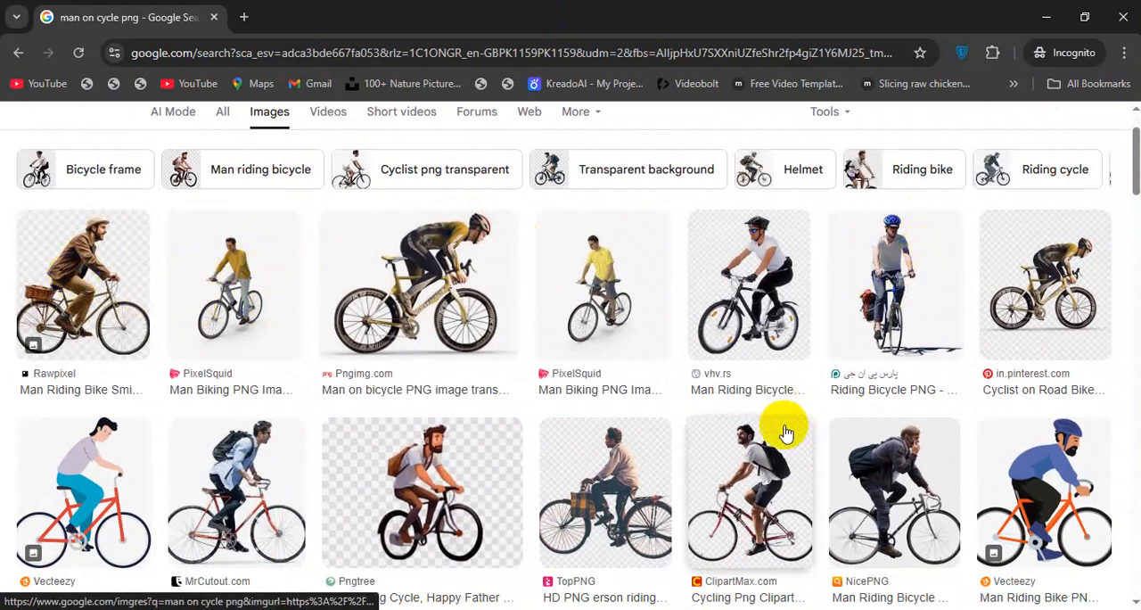
scroll(774, 457, "down", 1)
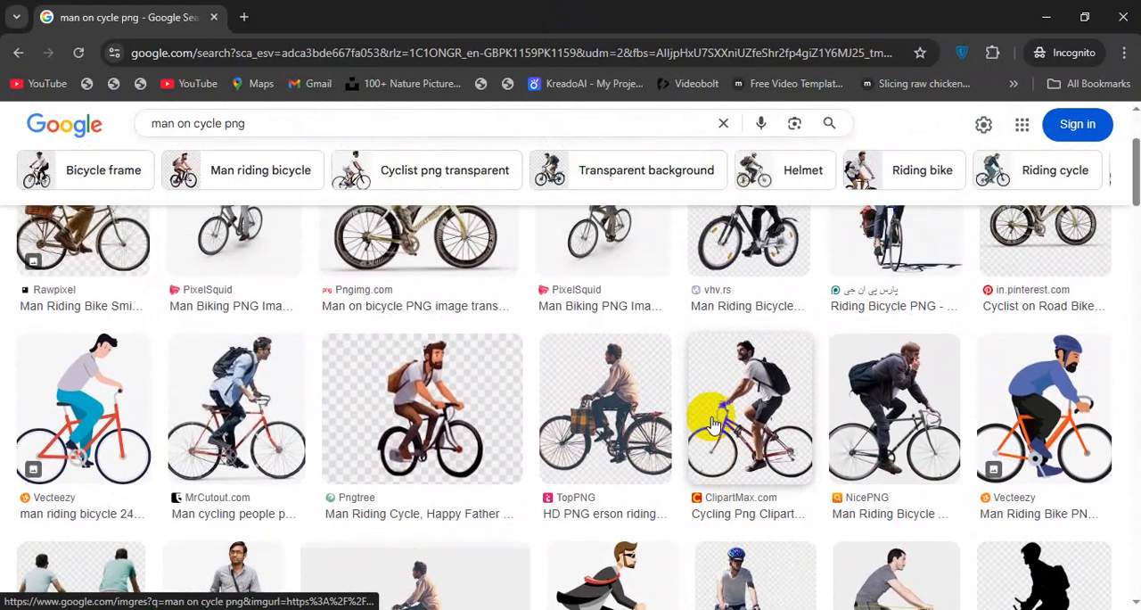
left_click(727, 377)
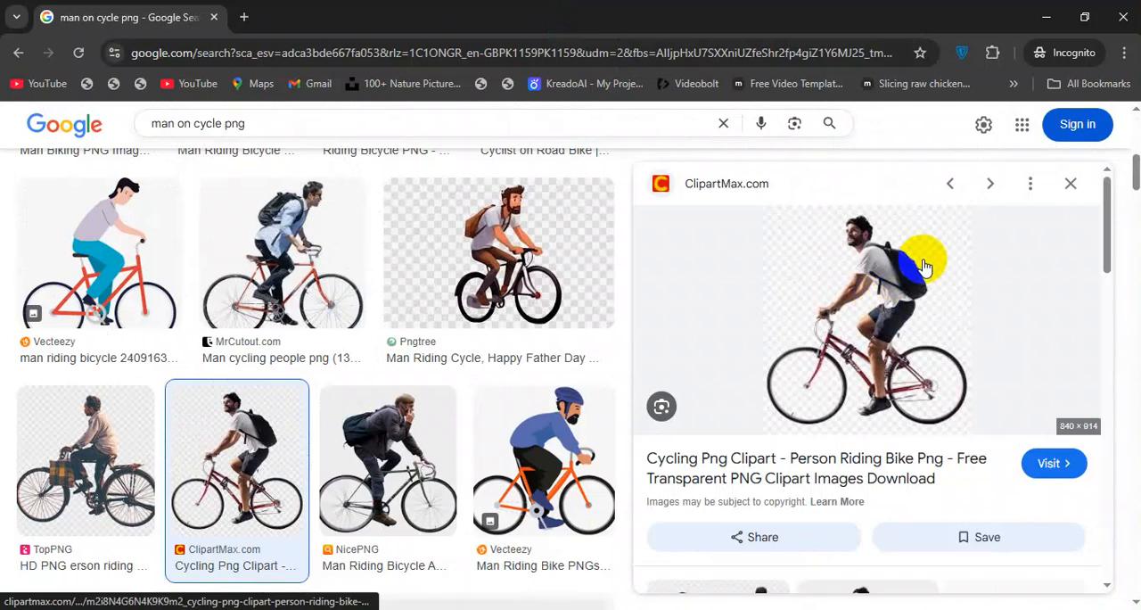
scroll(918, 294, "down", 2)
scroll(916, 308, "up", 2)
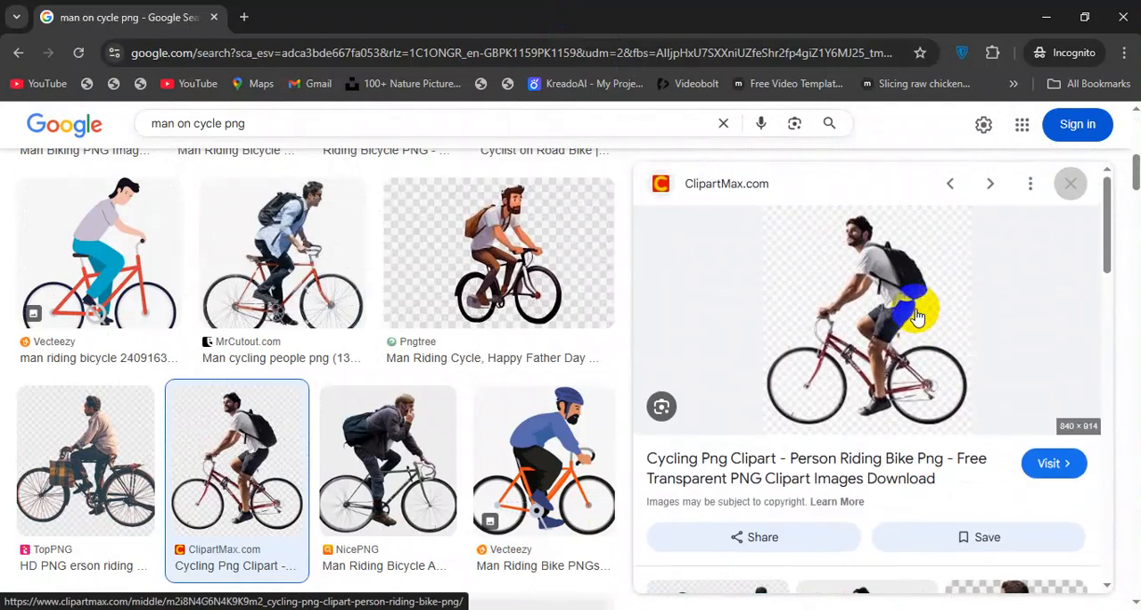
scroll(919, 316, "down", 3)
scroll(377, 356, "up", 2)
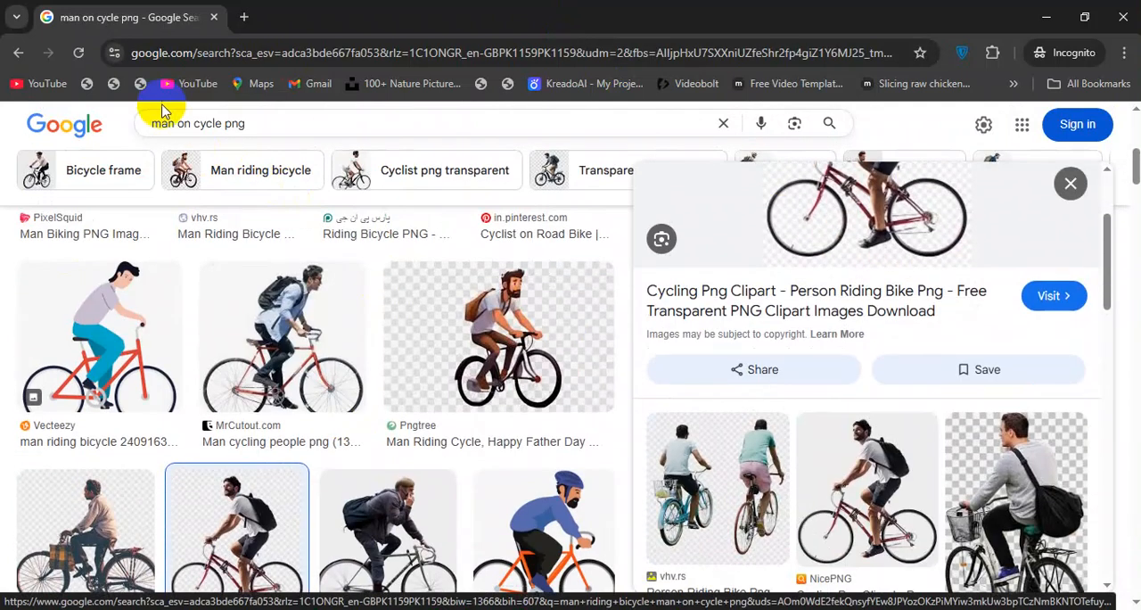
Change the image search to "girl on cycle png" and look through the results for a suitable side-view rider.
double_click(162, 123)
type("girl")
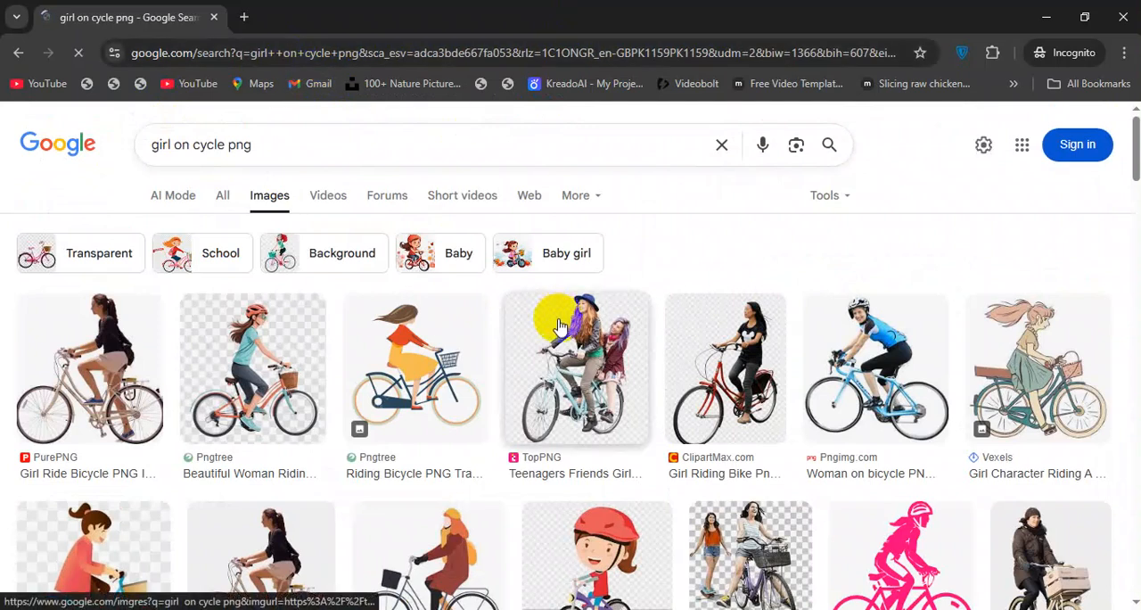
scroll(771, 341, "down", 3)
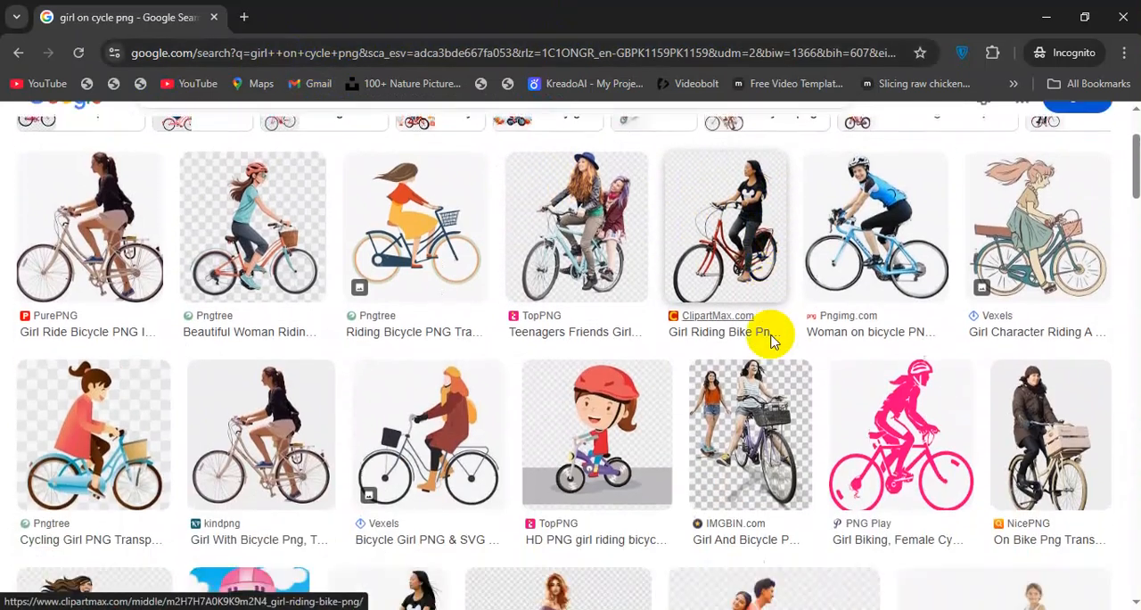
scroll(445, 321, "down", 3)
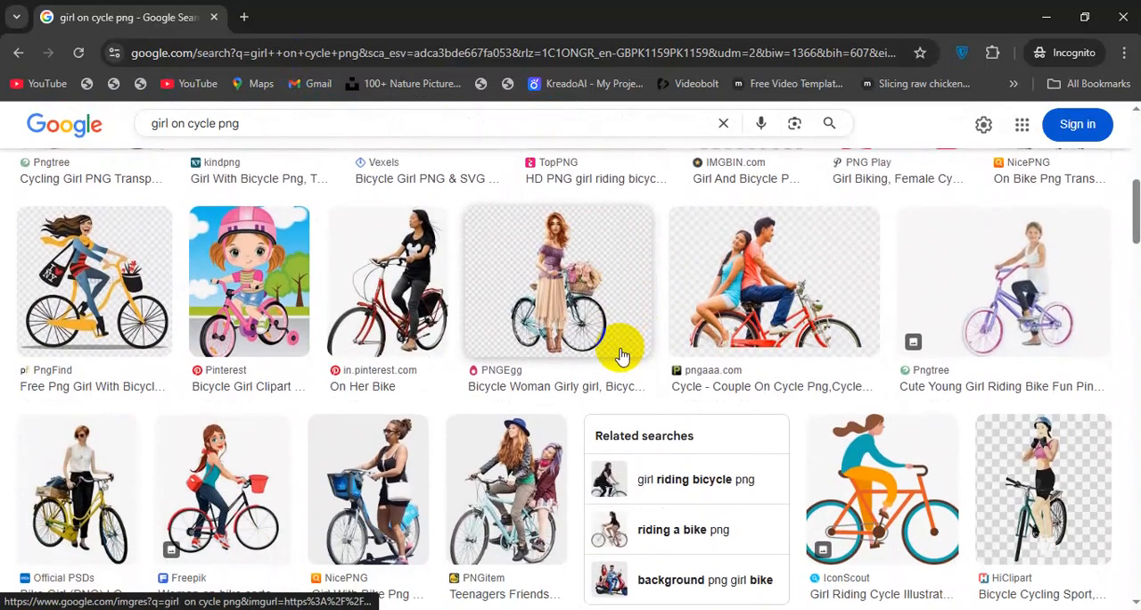
scroll(427, 400, "down", 2)
scroll(427, 407, "down", 3)
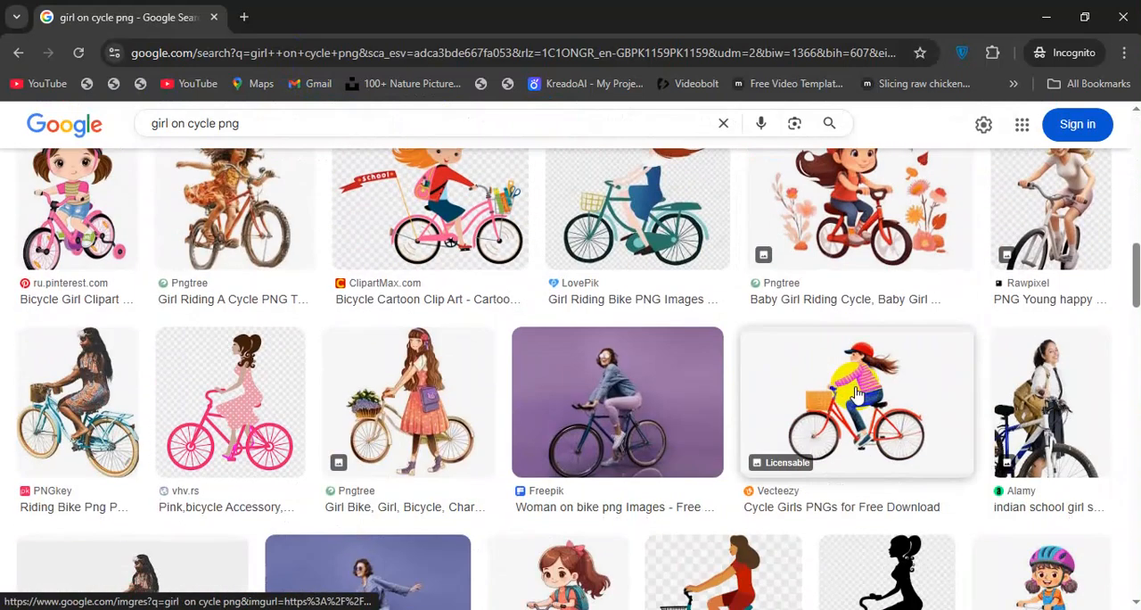
scroll(856, 392, "down", 5)
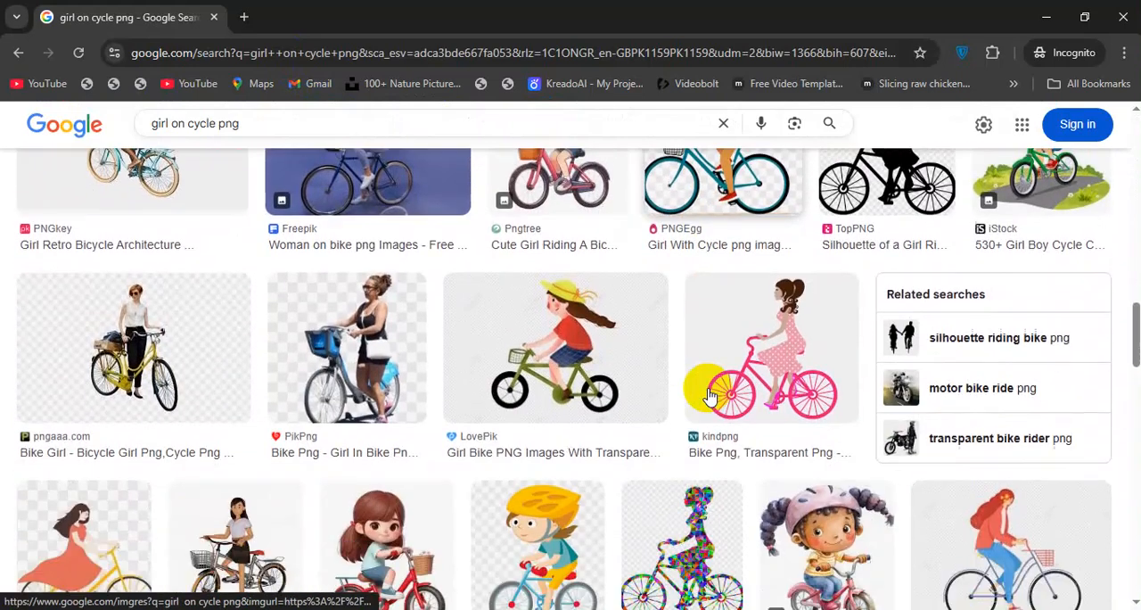
scroll(709, 397, "down", 3)
scroll(705, 390, "up", 15)
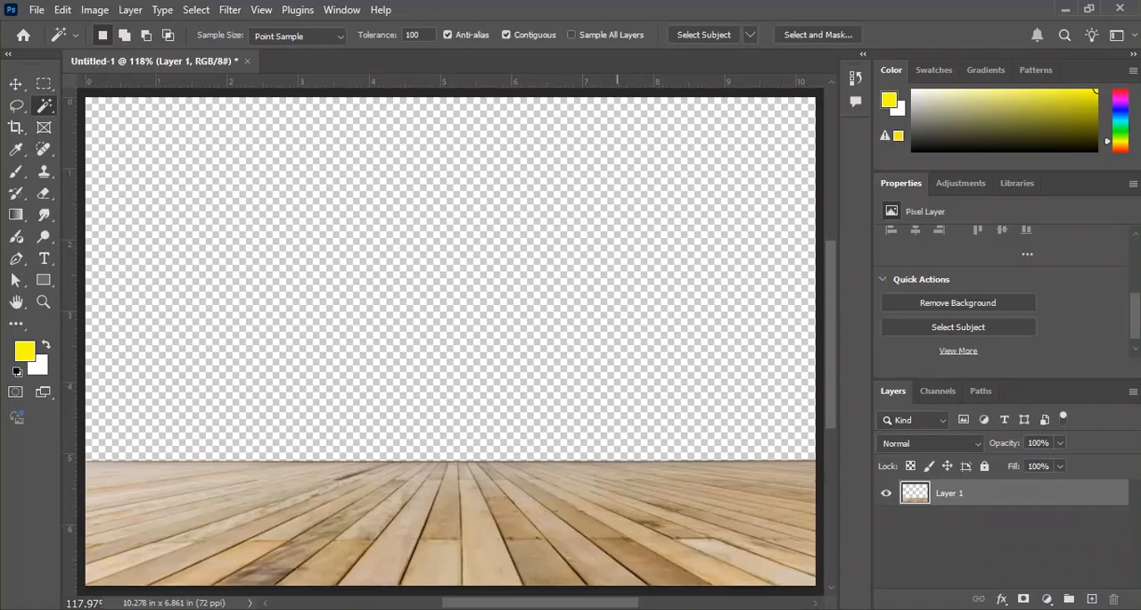
Check the cyclist reference, then return to the "man on cycle png" results and reopen the ClipartMax backpack cyclist preview.
left_click_drag(460, 595, 357, 594)
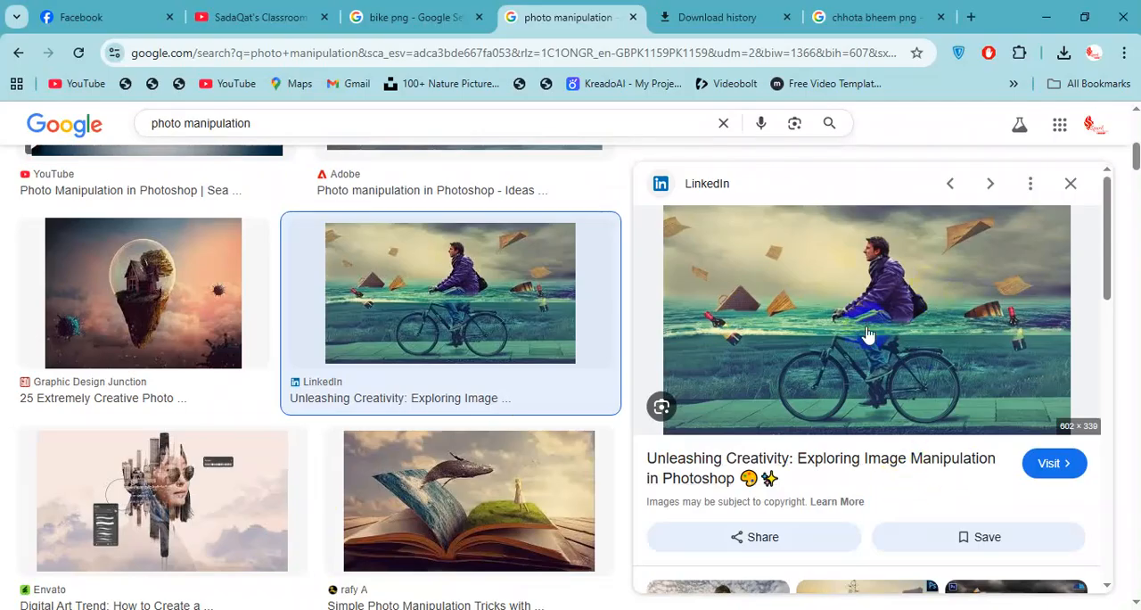
key("alt+Tab")
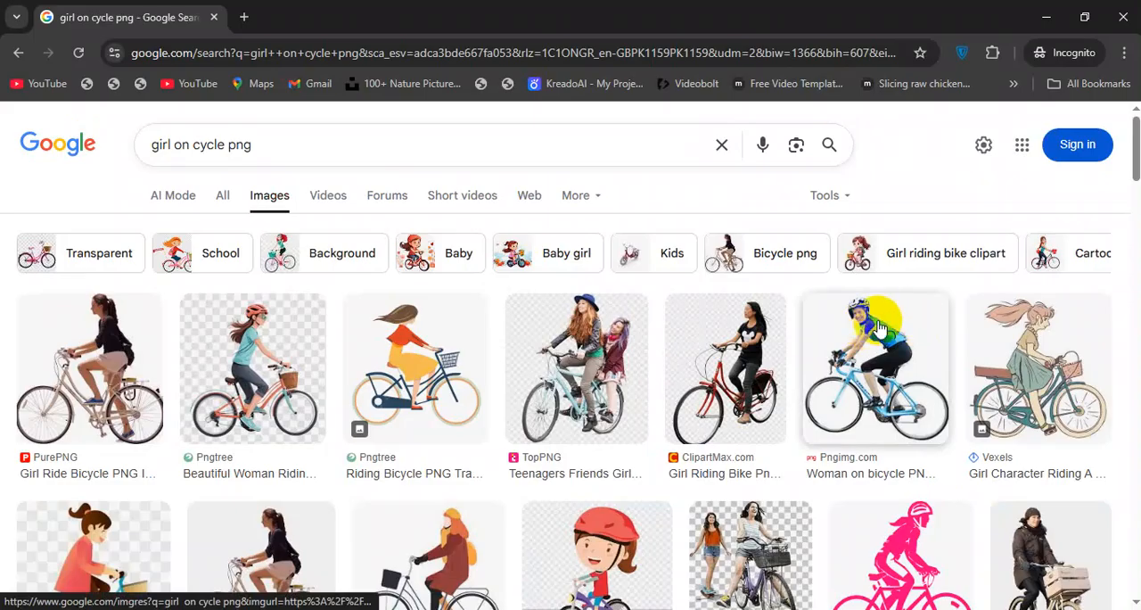
left_click(19, 55)
scroll(828, 364, "down", 2)
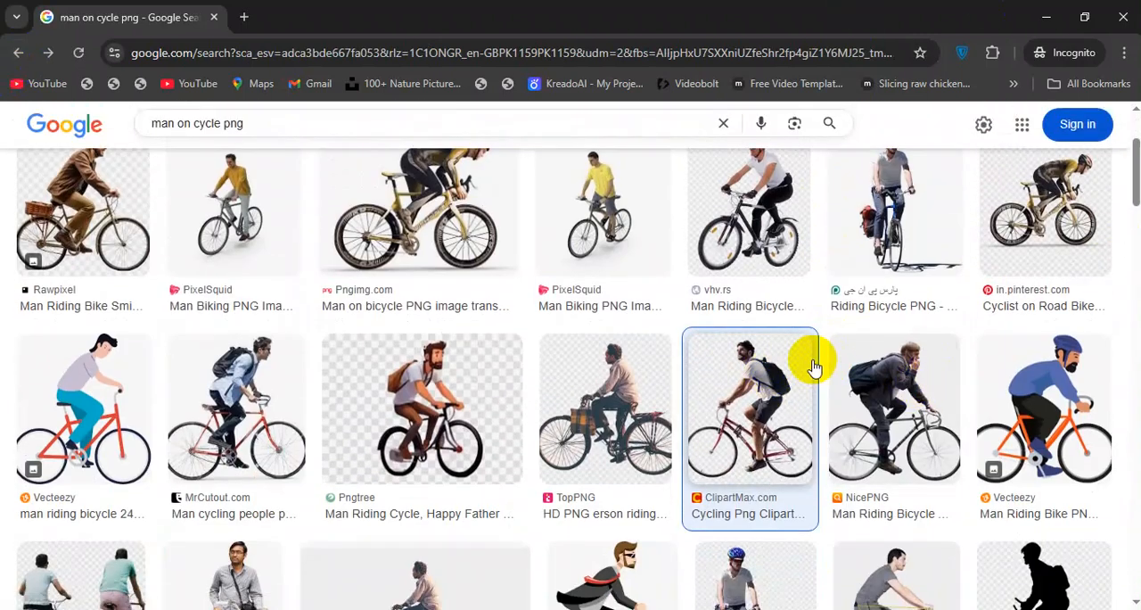
left_click(780, 347)
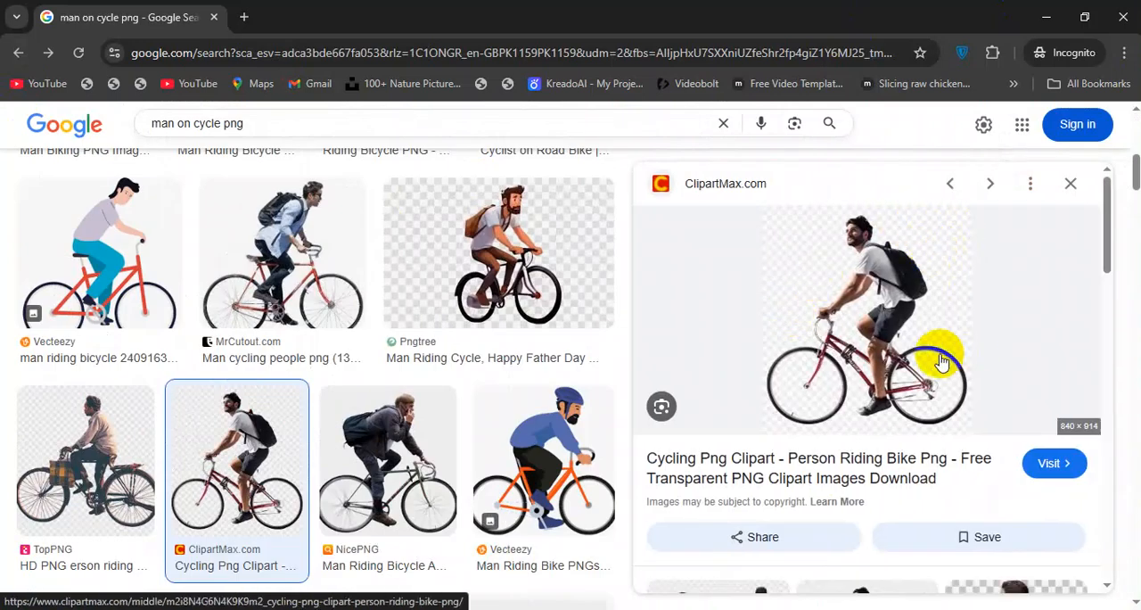
Open the ClipartMax source page of the backpack cyclist image.
scroll(954, 361, "down", 2)
scroll(936, 361, "up", 2)
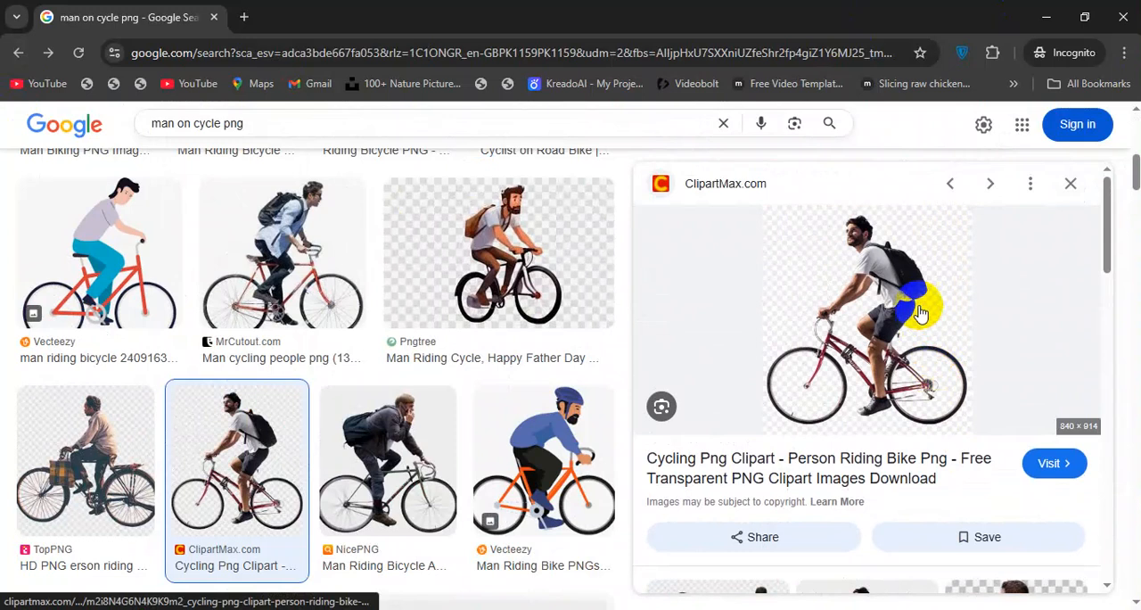
scroll(922, 294, "down", 2)
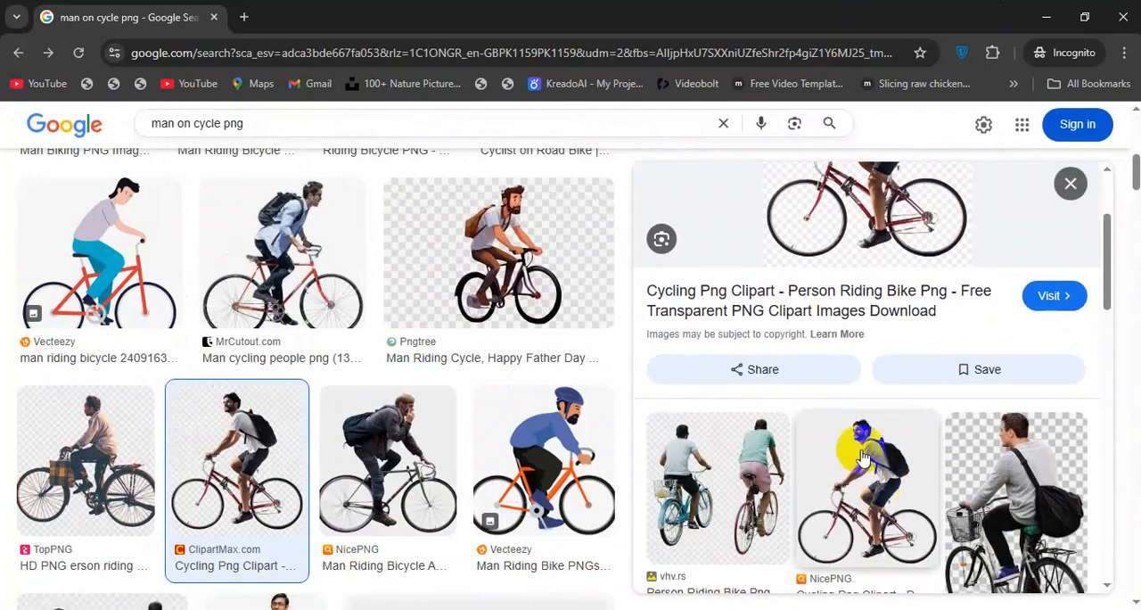
left_click(920, 199)
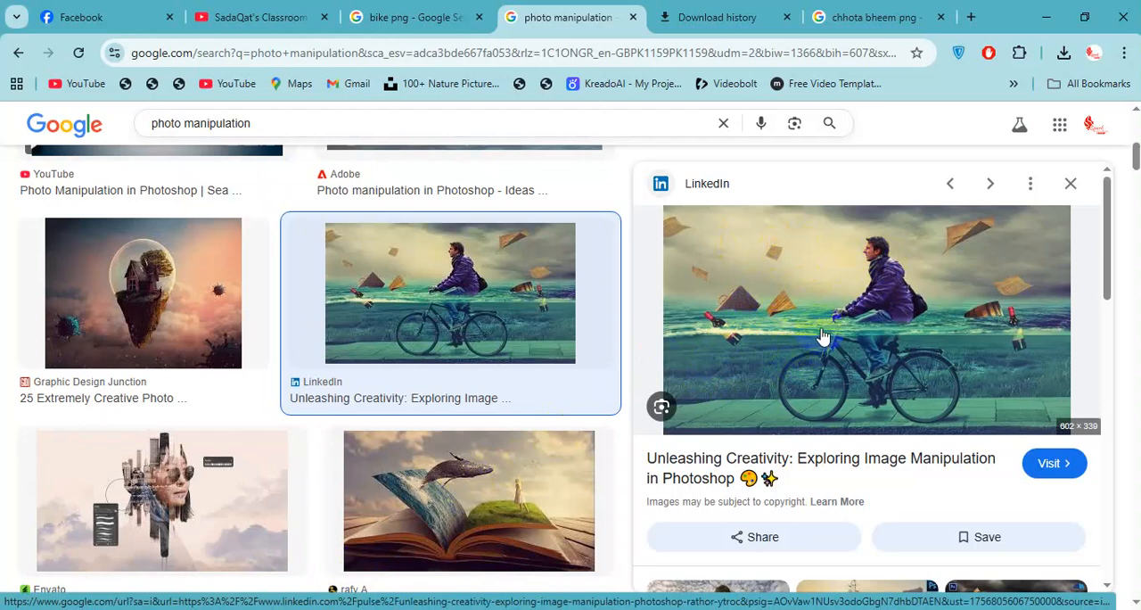
Switch back to Photoshop and squash the wooden floor layer from its upper edge to 76.56% height, keeping its full width.
key("alt+Tab")
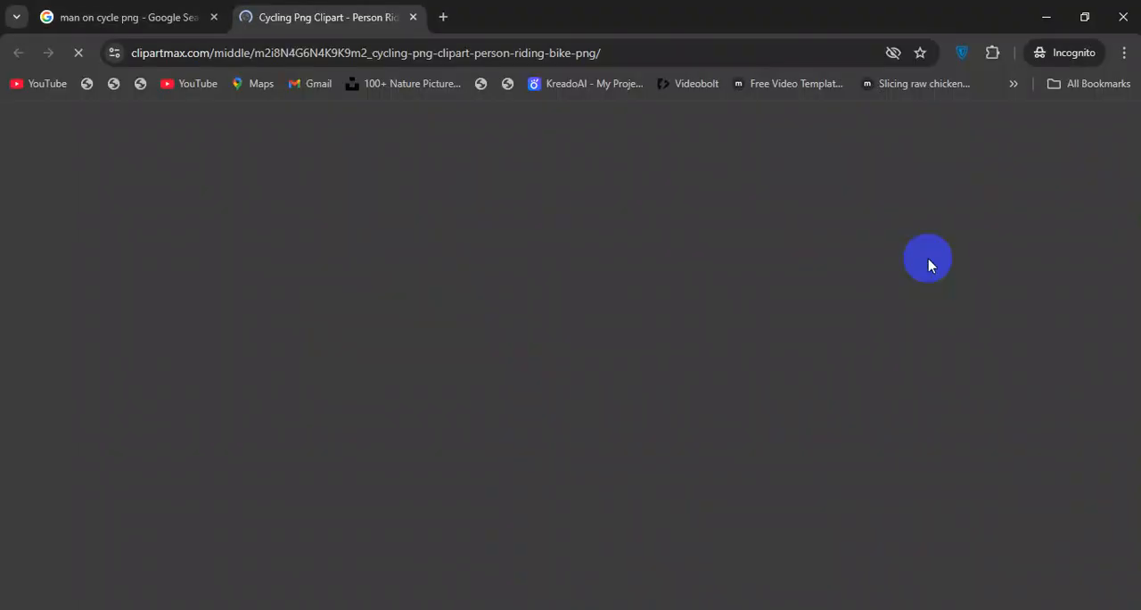
key("alt+Tab")
key("alt+Tab")
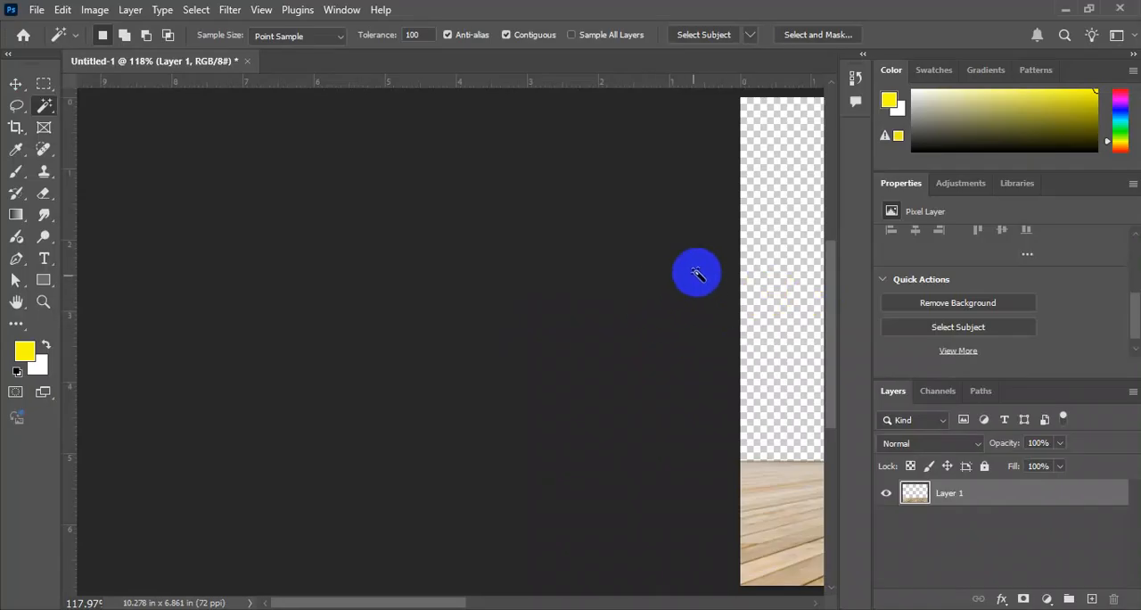
left_click(16, 106)
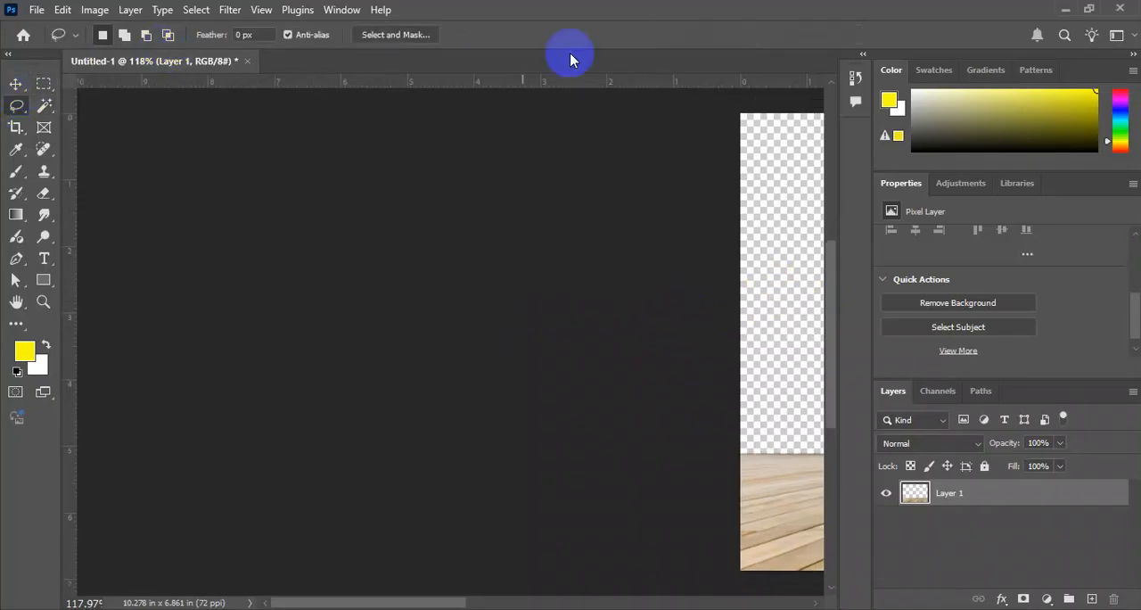
key("ctrl+0")
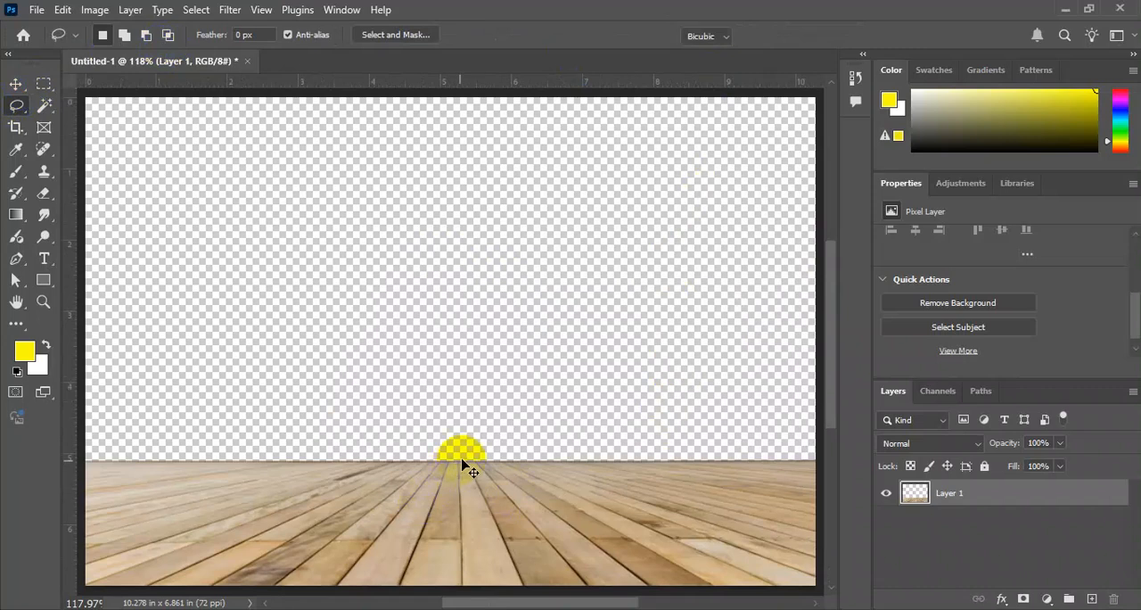
key("ctrl+t")
left_click_drag(458, 459, 458, 489)
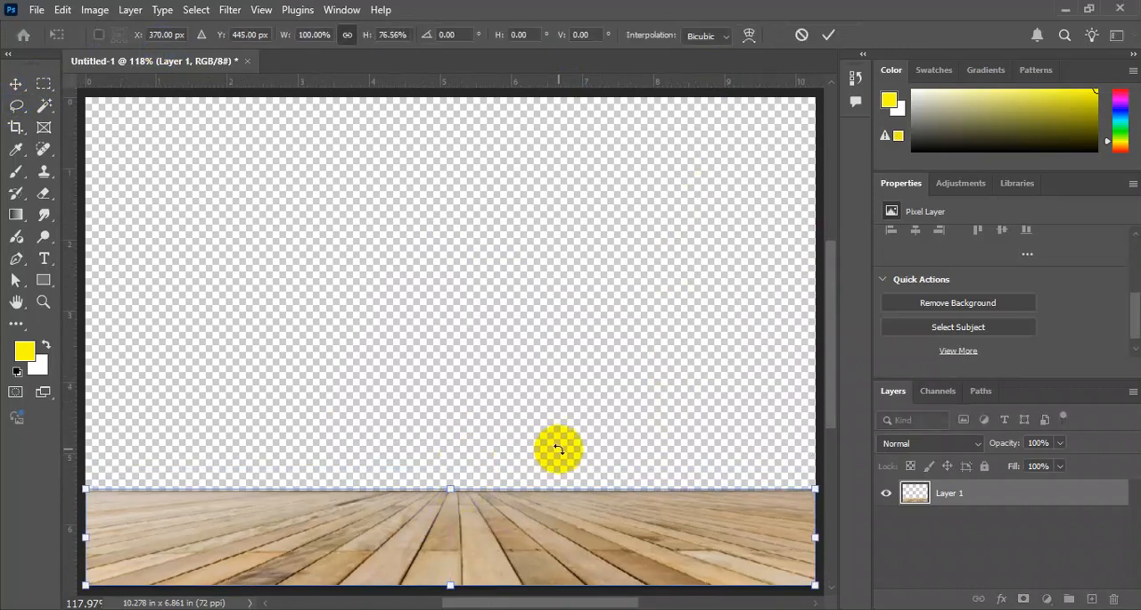
key("Return")
Stretch the wooden floor layer slightly beyond the canvas's lower edge and fit the canvas to the view.
key("ctrl+t")
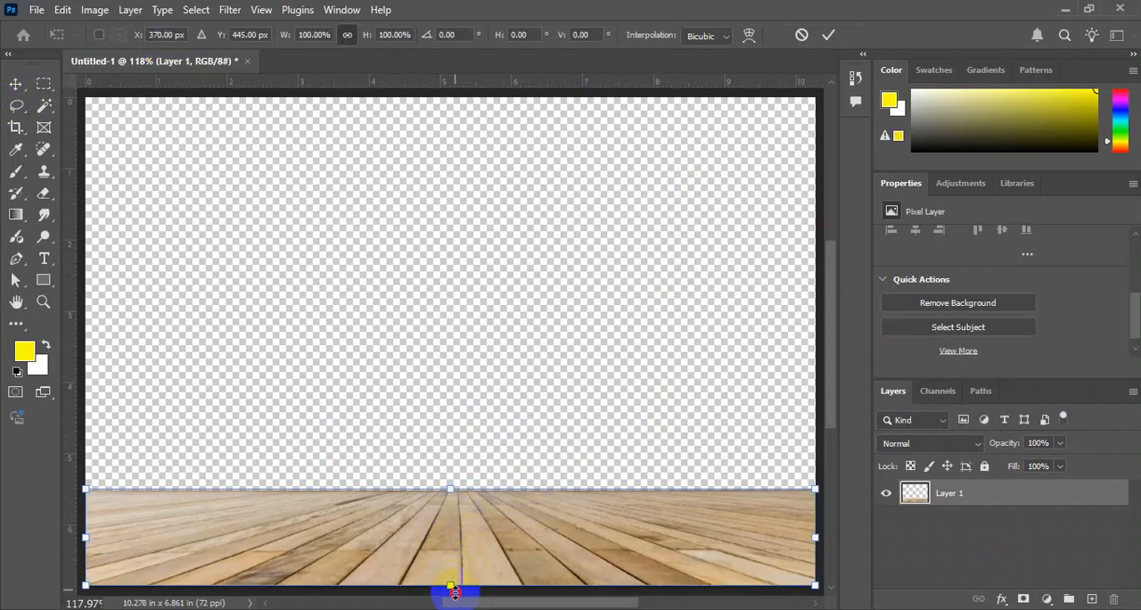
left_click_drag(455, 590, 458, 600)
key("Return")
key("ctrl+0")
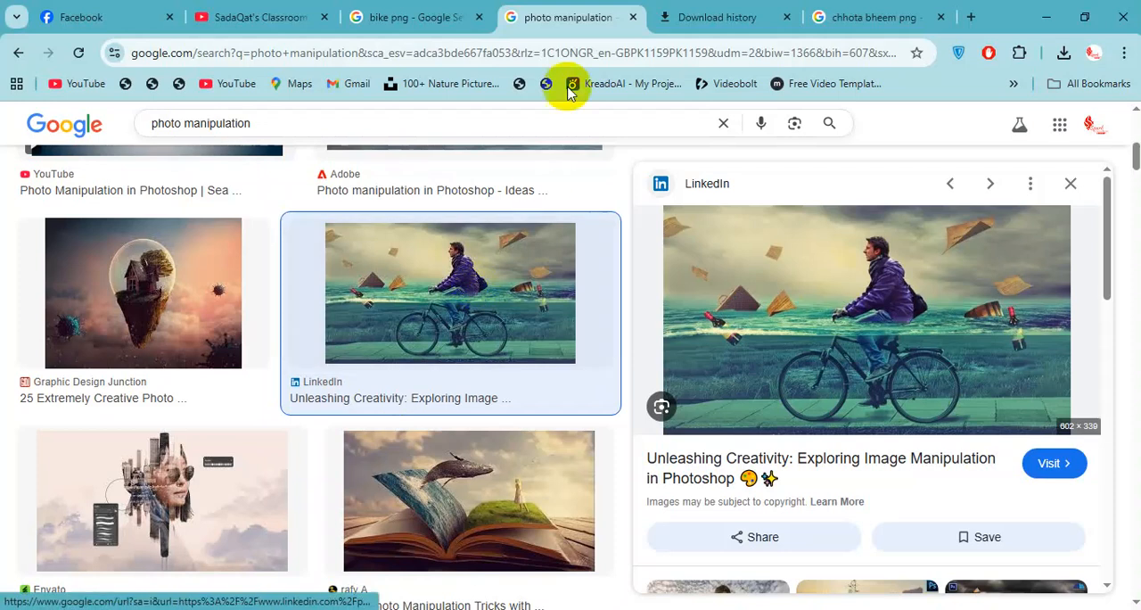
Go through the open tabs in the regular Chrome window and close the bike png search tab.
left_click(752, 8)
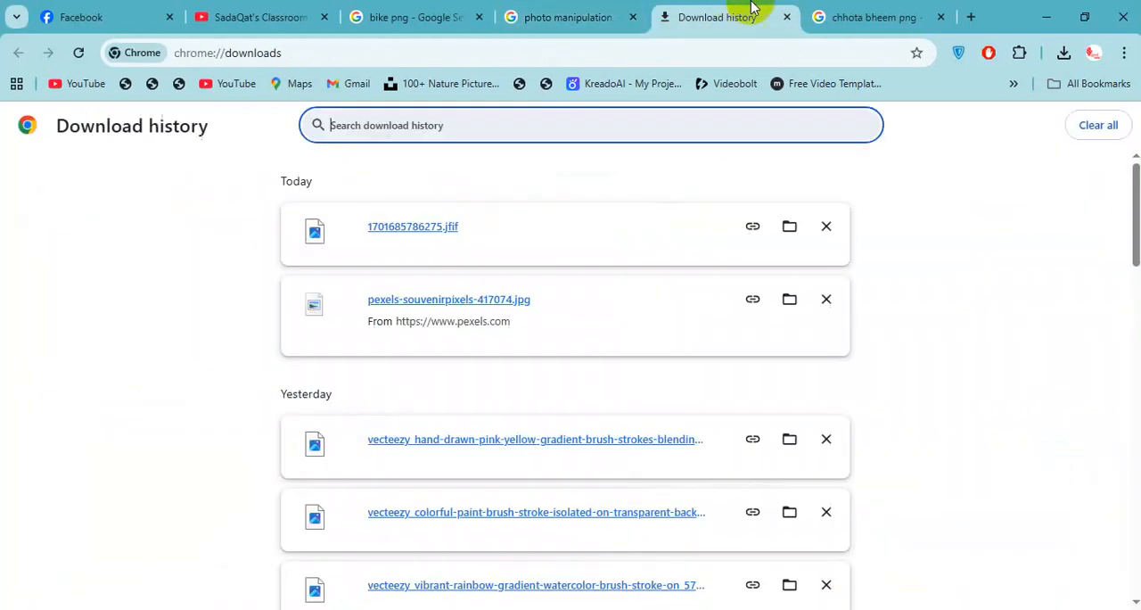
left_click(811, 14)
left_click(433, 12)
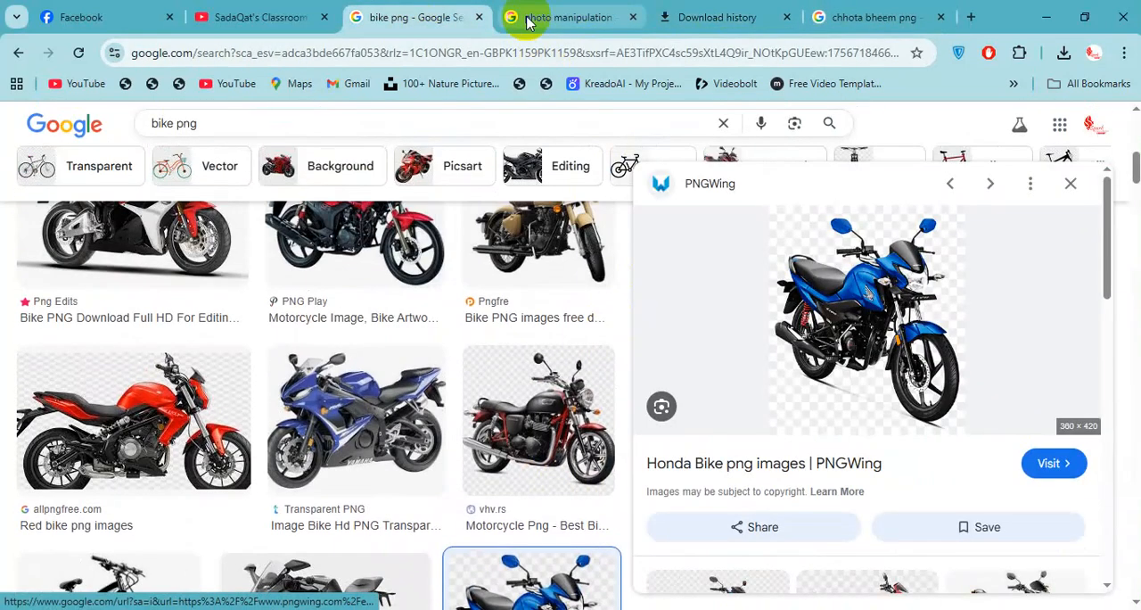
left_click(512, 18)
key("alt+Tab")
key("alt+Tab")
key("alt+Tab")
key("alt+Tab")
key("alt+Tab")
key("alt+Tab")
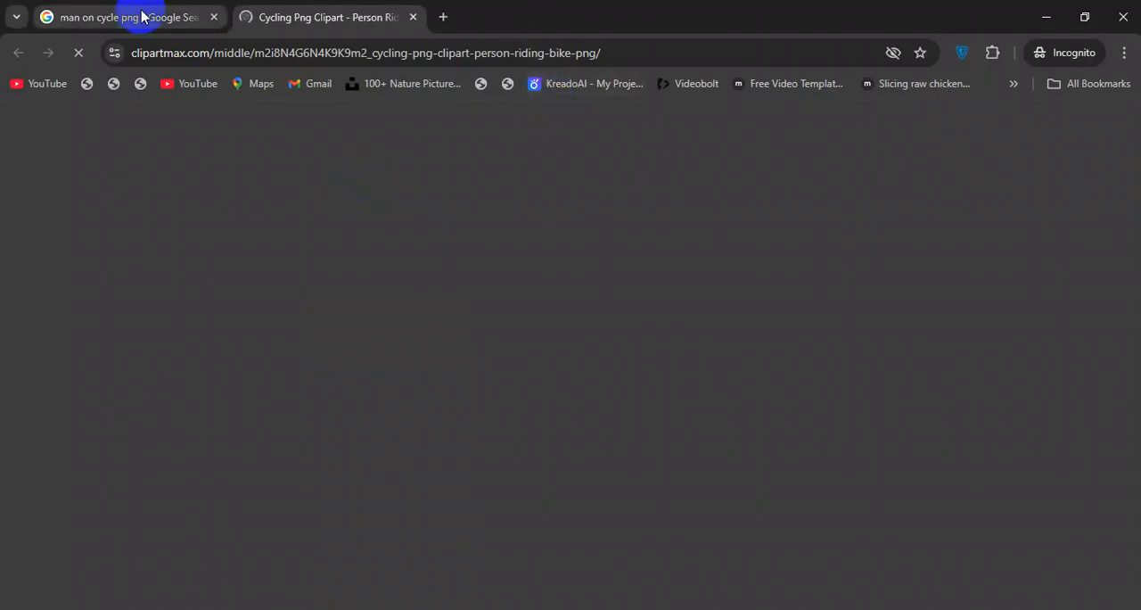
Copy the backpack cyclist image from its ClipartMax preview in the incognito search results and leave the incognito window.
left_click(141, 15)
left_click(301, 13)
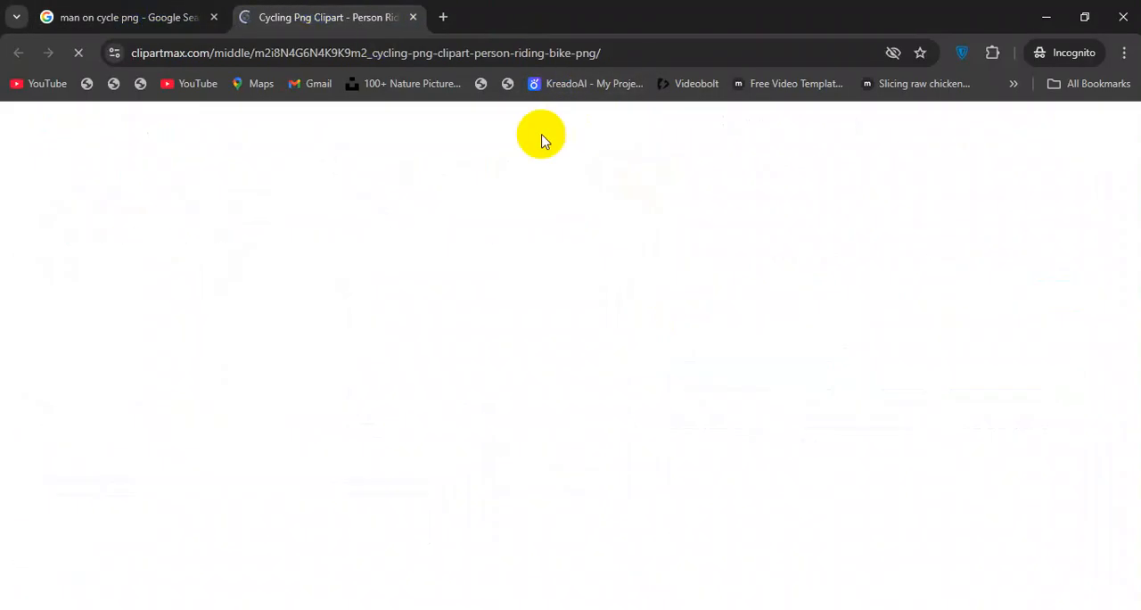
left_click(204, 9)
right_click(939, 239)
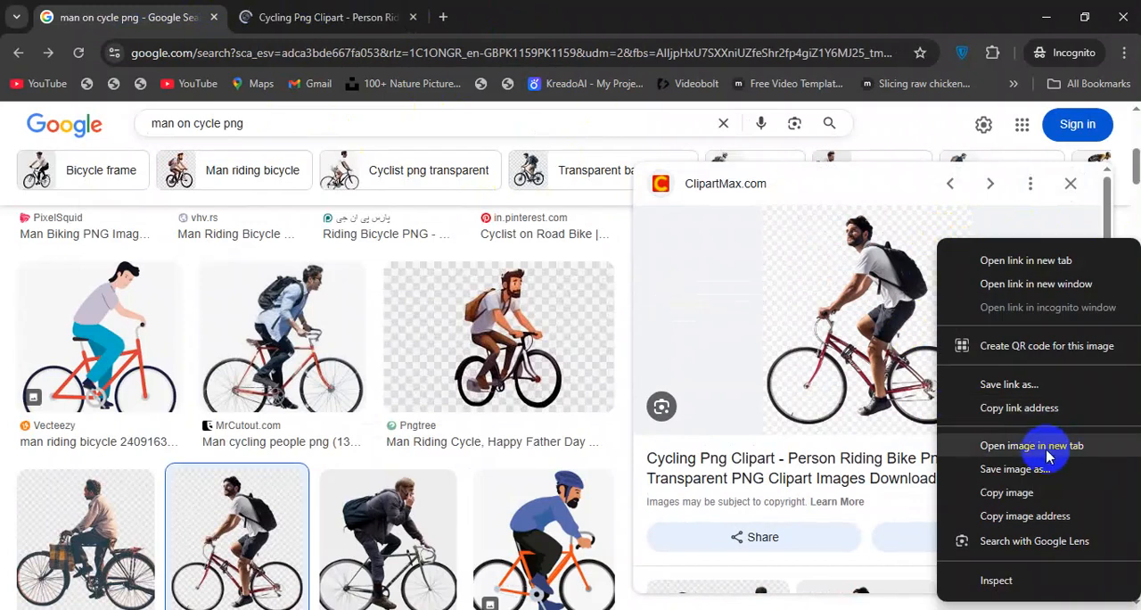
left_click(1004, 492)
key("alt+Tab")
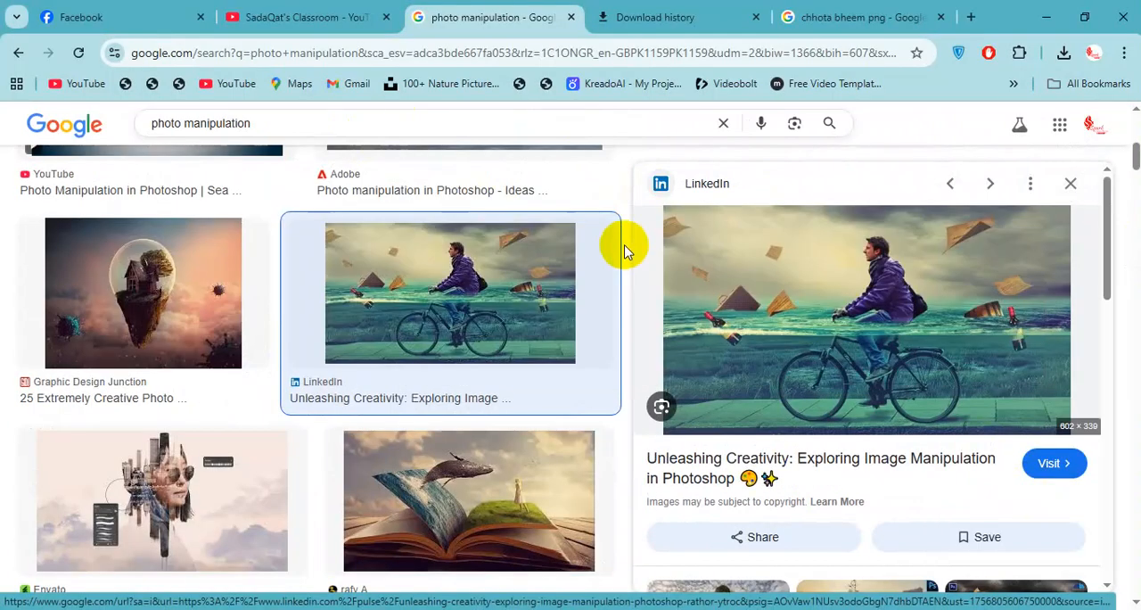
Switch to Photoshop, paste the copied cyclist image and scale it down proportionally to about 4.33 by 4.72 in over the wooden floor.
key("alt+Tab")
key("ctrl+v")
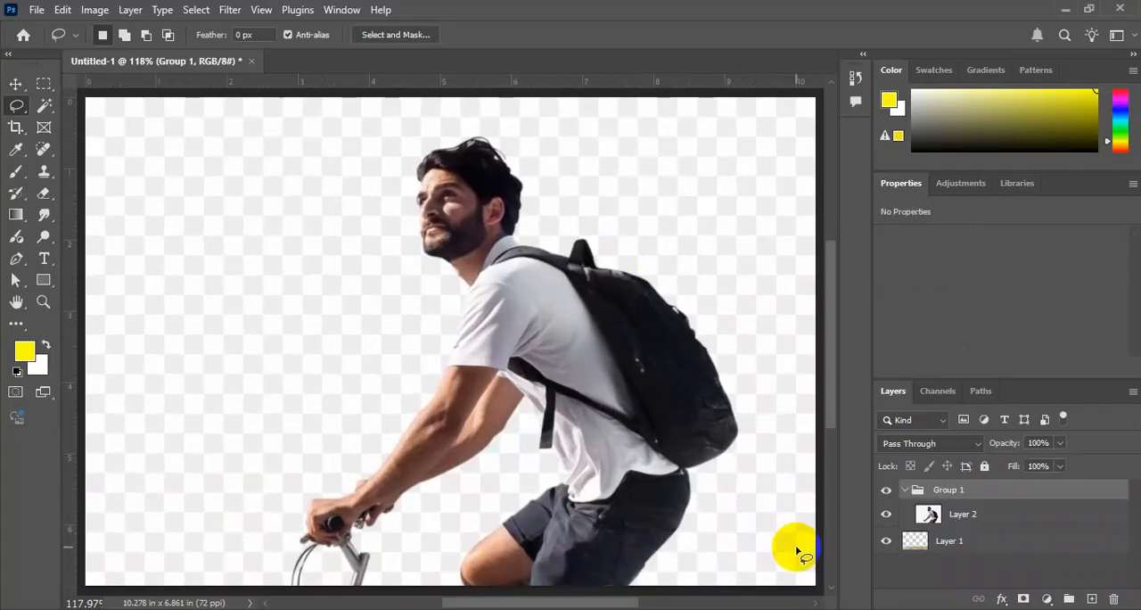
key("ctrl+t")
key("ctrl+minus")
key("ctrl+minus")
key("ctrl+minus")
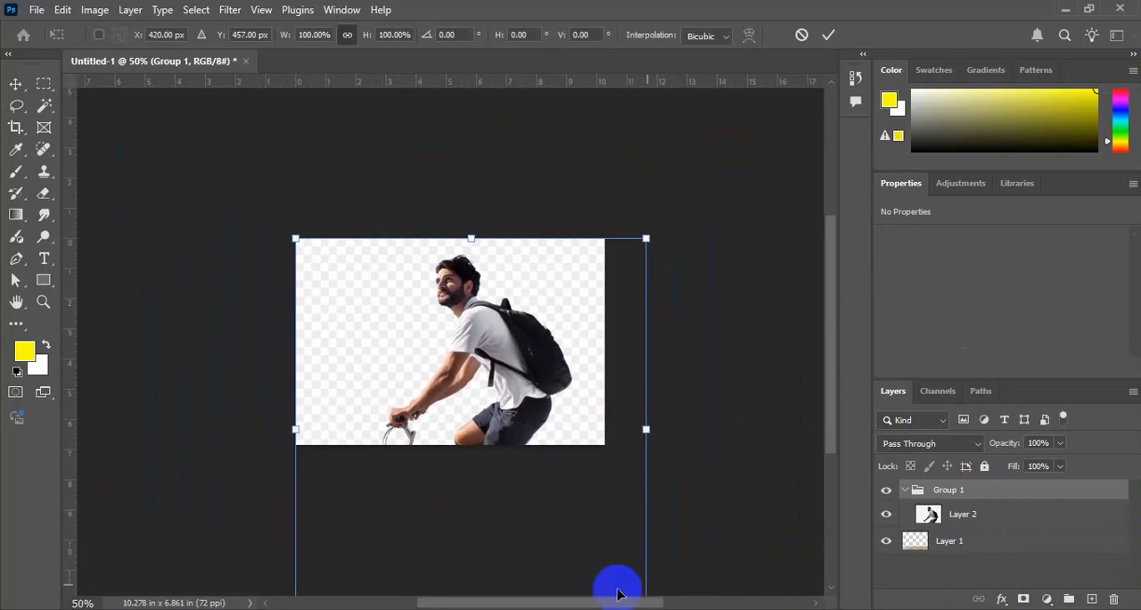
left_click_drag(646, 429, 511, 330)
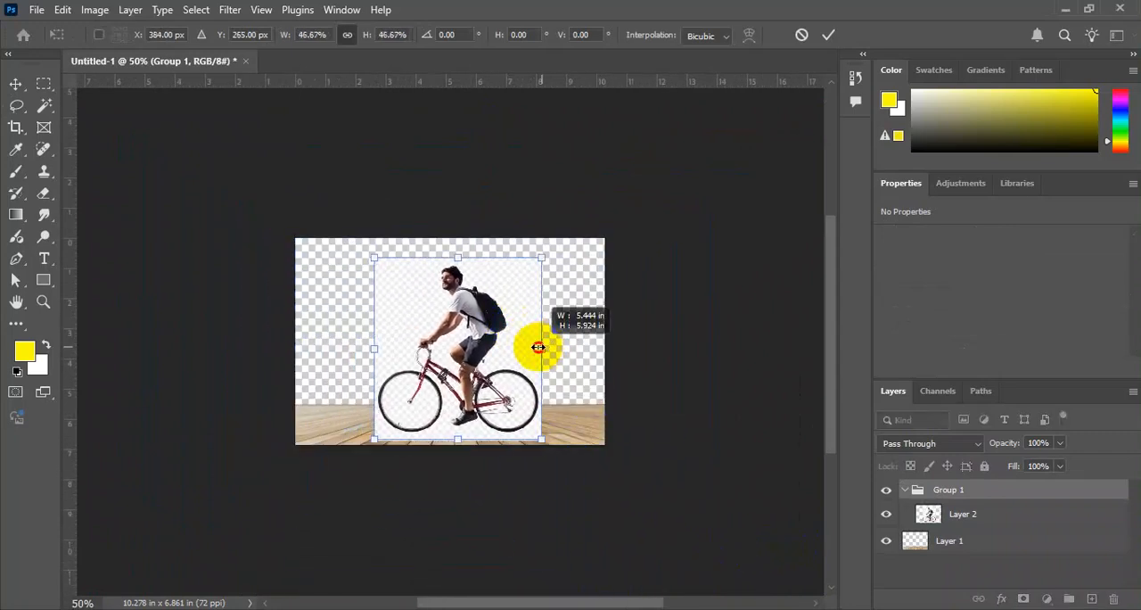
key("Return")
key("l")
key("ctrl+plus")
key("ctrl+0")
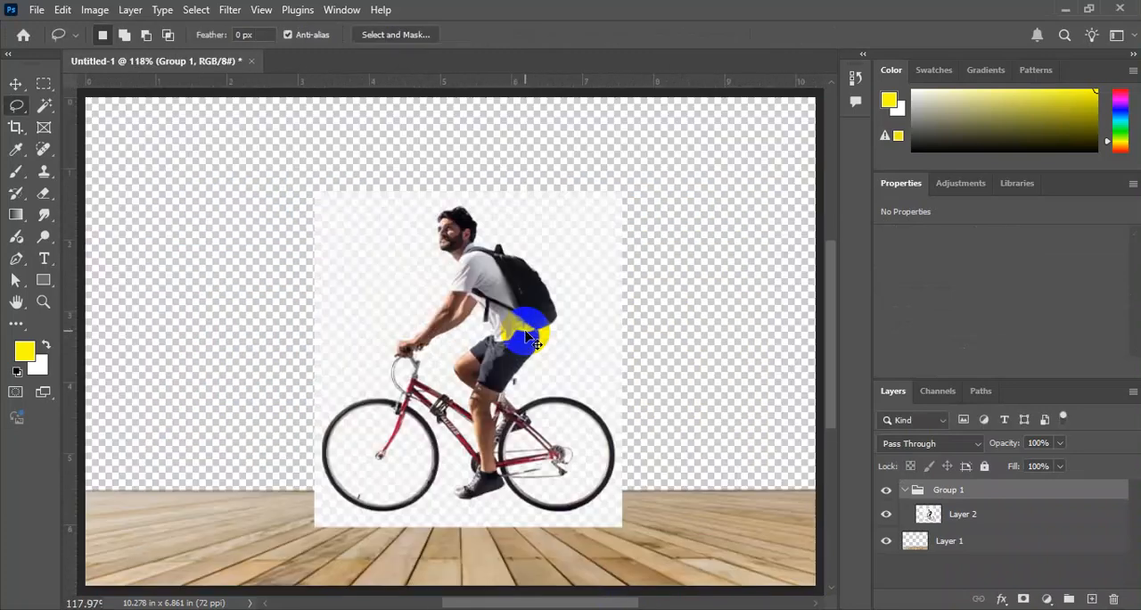
Take the cyclist layer out of Group 1 and delete the group, keeping the cyclist stacked above the wooden floor layer.
key("v")
left_click_drag(967, 514, 995, 531)
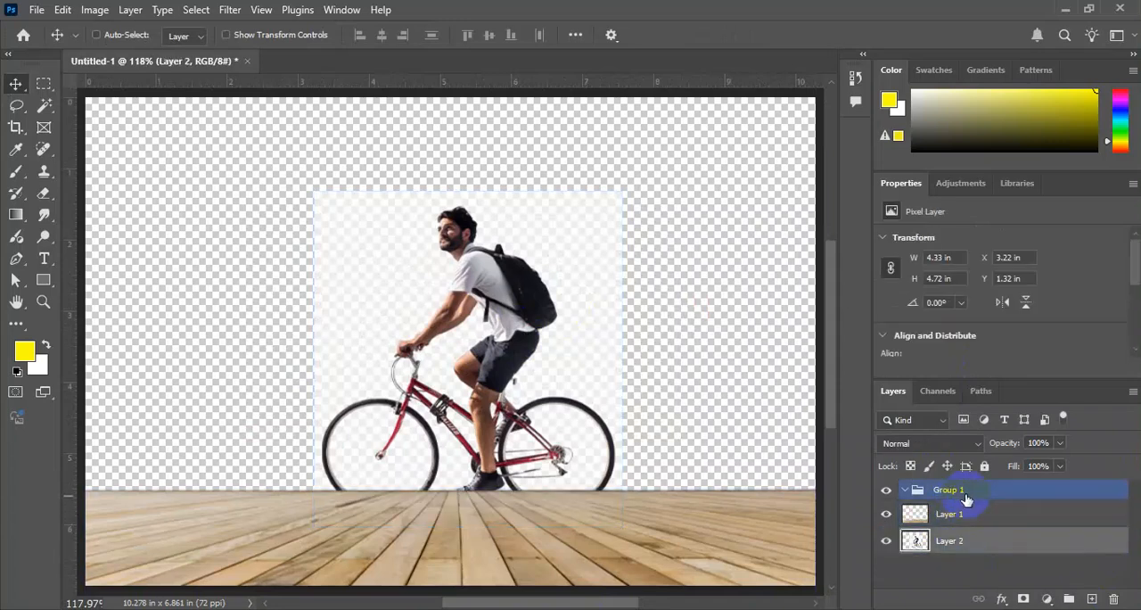
left_click(968, 494)
key("Delete")
left_click_drag(993, 498, 1011, 539)
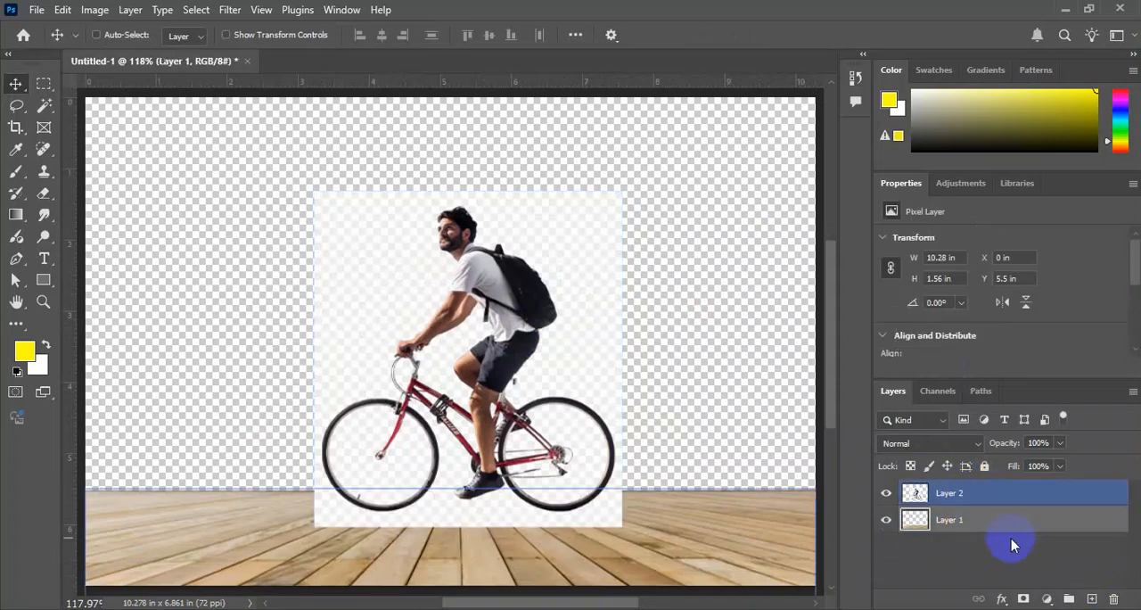
Try to strip the white checkered backdrop from the cyclist layer with the Remove Background quick action.
scroll(1070, 312, "down", 2)
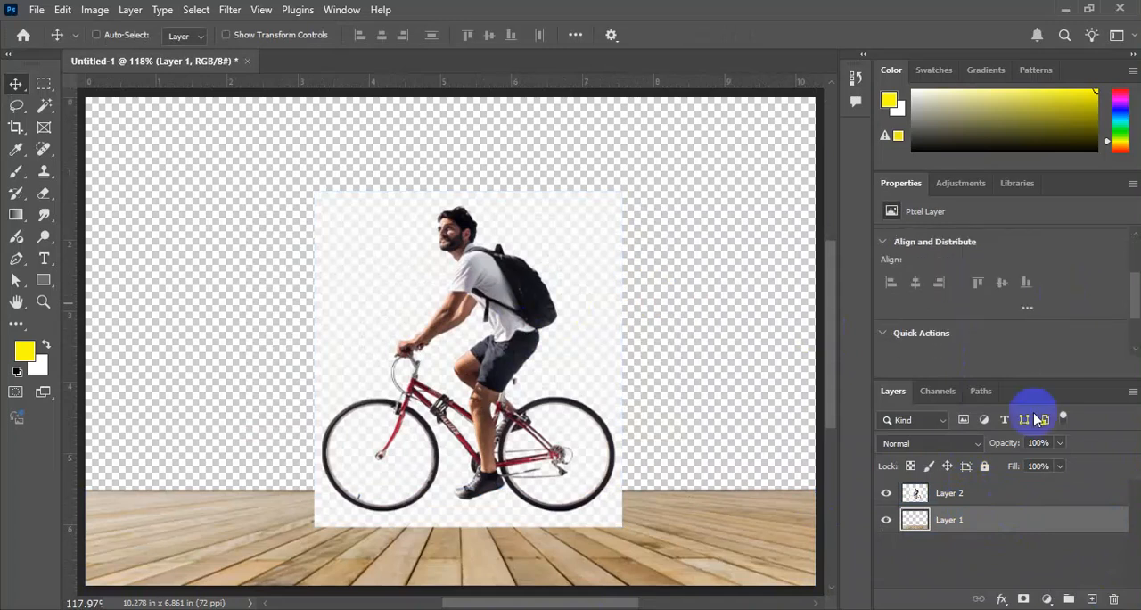
left_click(983, 491)
left_click(986, 328)
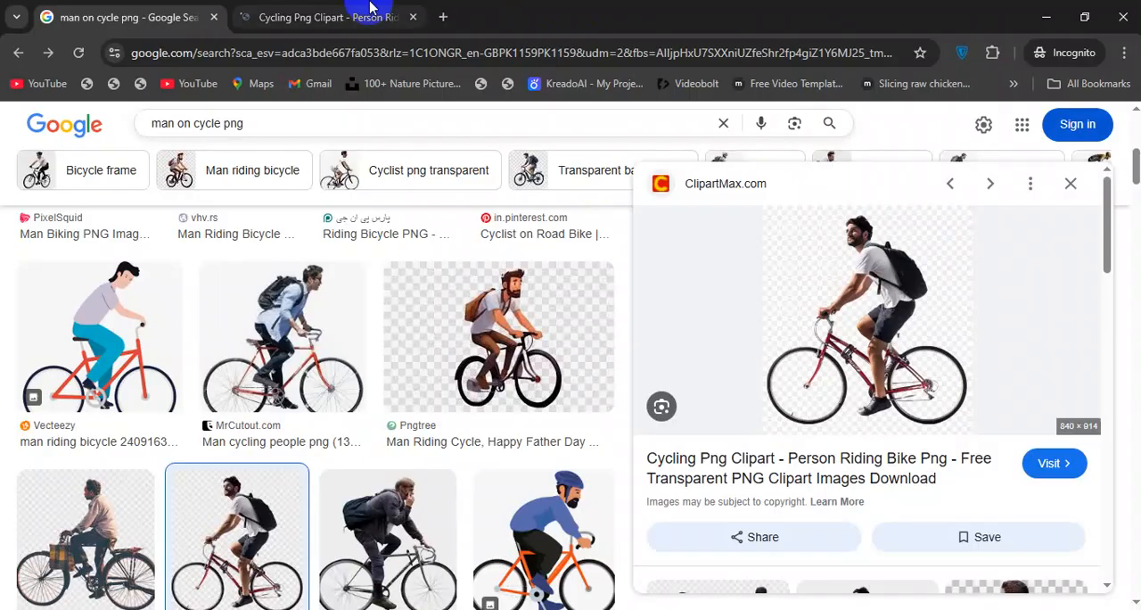
Open the ClipartMax cyclist page in the incognito window and close the Download history tab in the regular Chrome window.
left_click(364, 17)
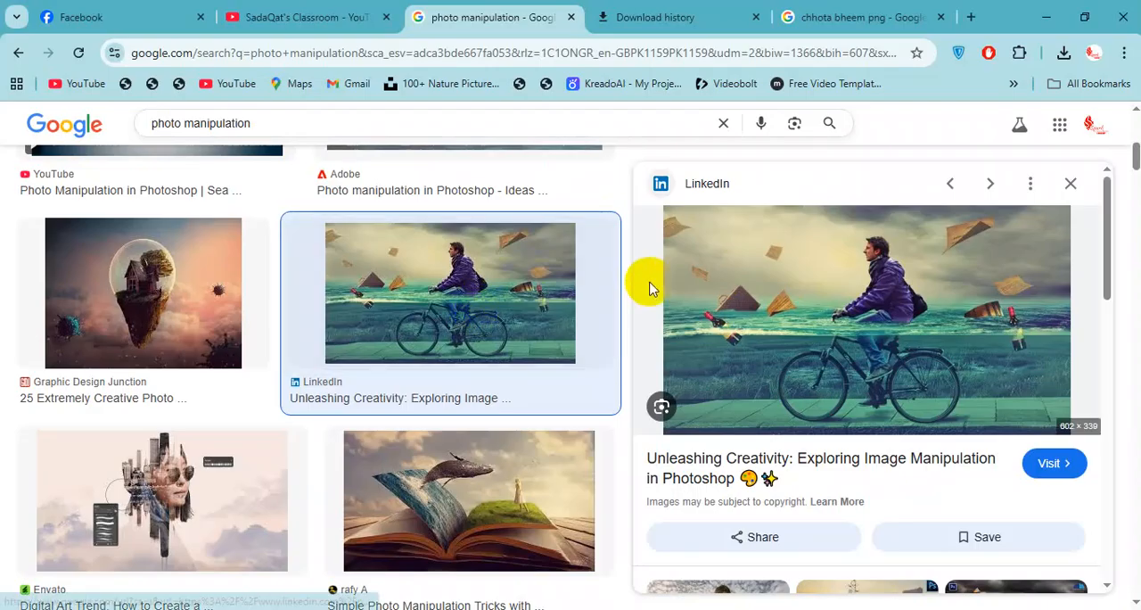
left_click(704, 19)
left_click(734, 79)
left_click(731, 60)
left_click(719, 18)
left_click(756, 17)
Search Google Images for "cloudy sky" in place of the chhota bheem png search, and return to Photoshop.
scroll(605, 101, "up", 2)
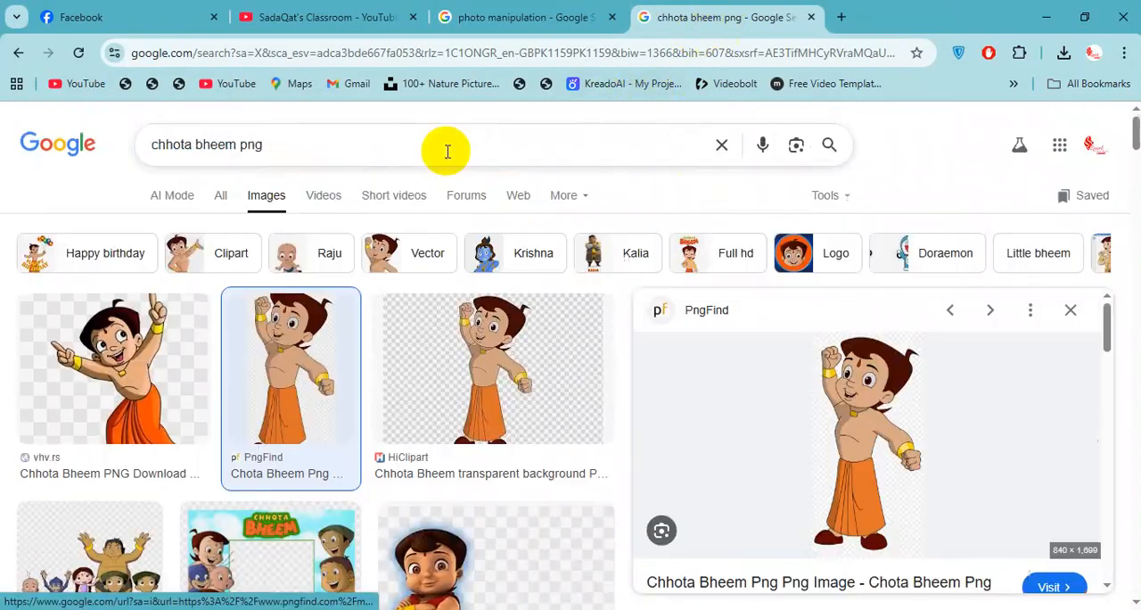
triple_click(331, 145)
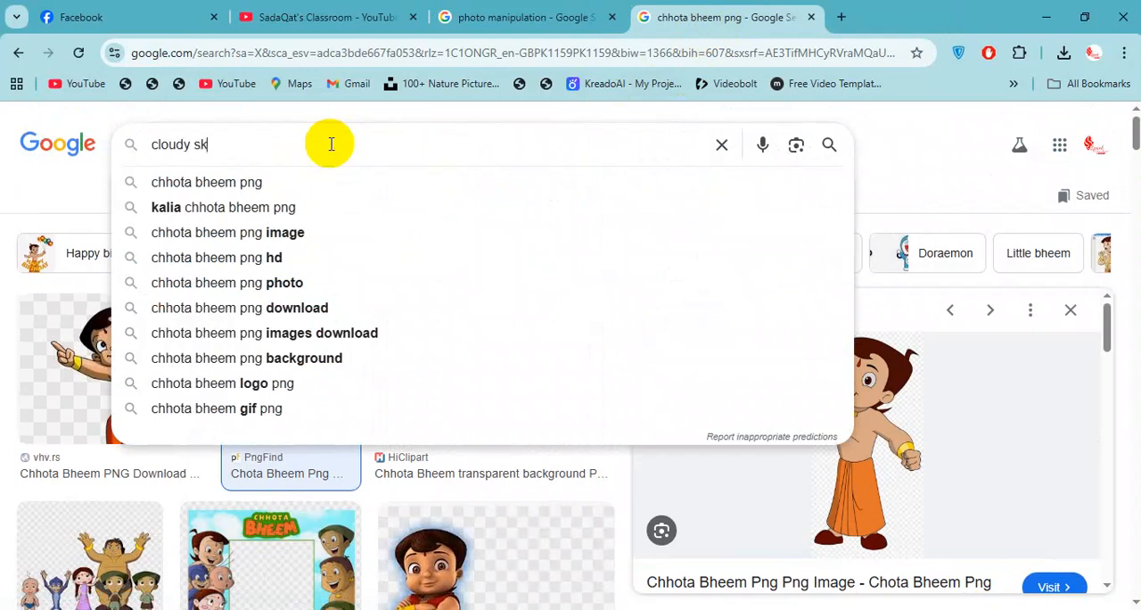
key("Return")
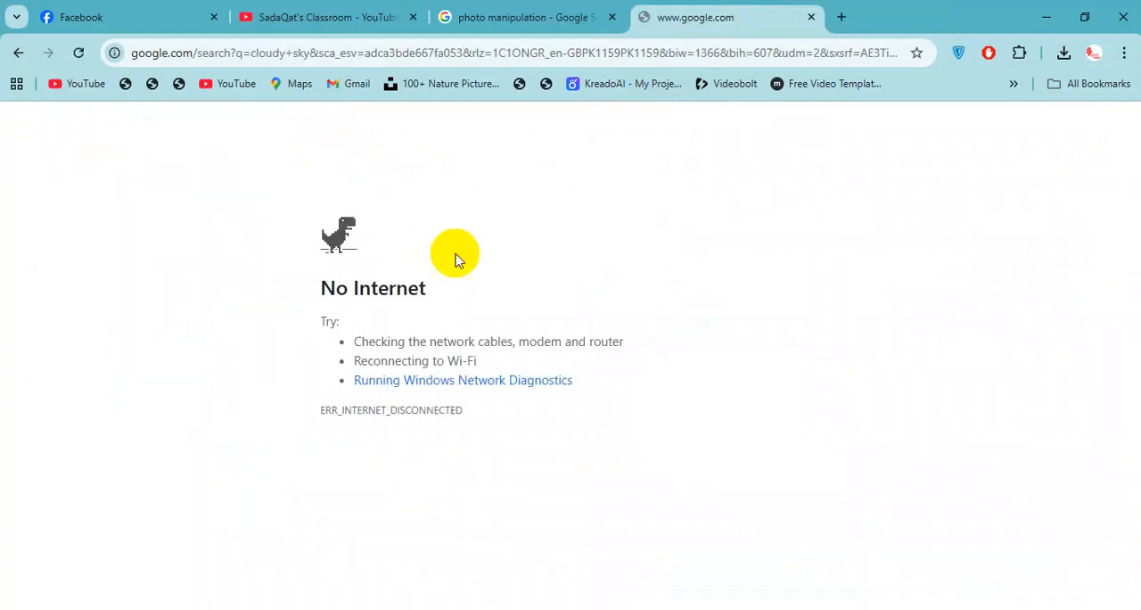
left_click(618, 17)
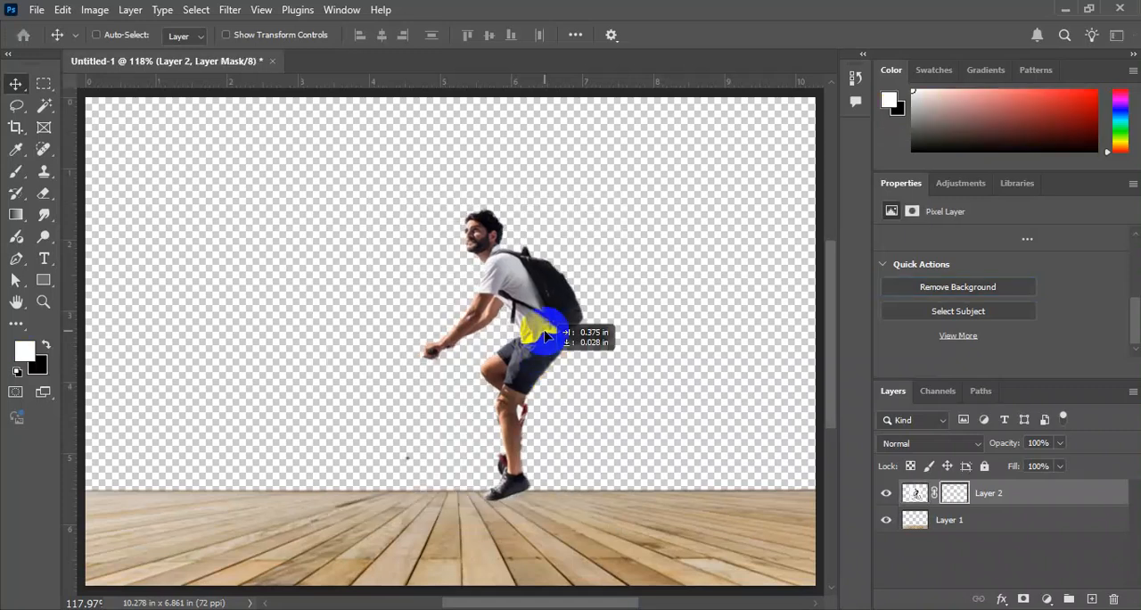
left_click_drag(547, 327, 544, 339)
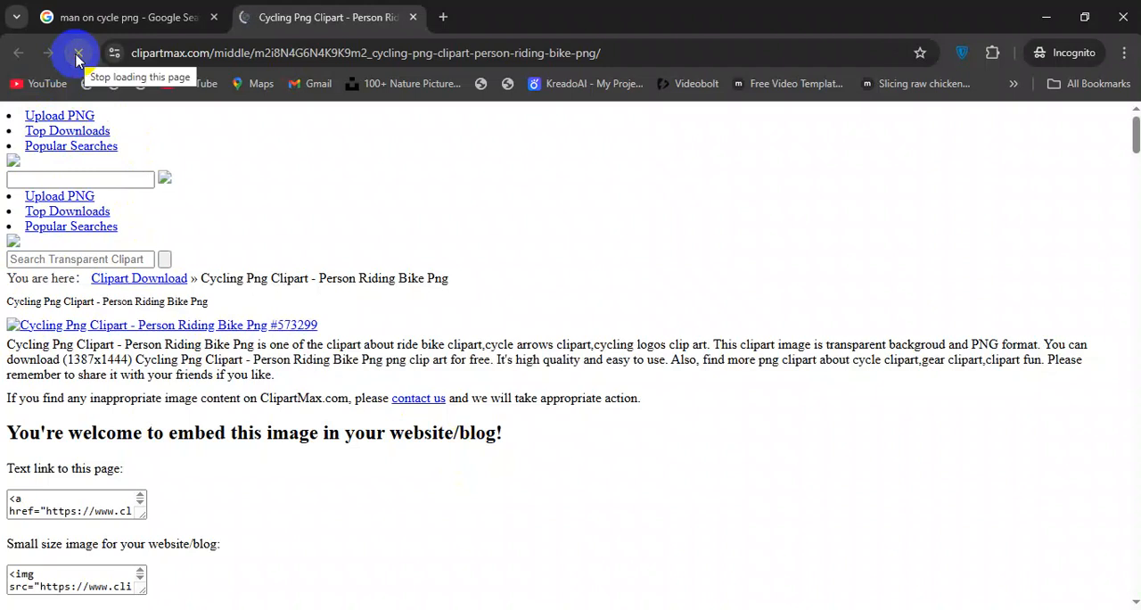
Open the View PNG page for the backpack cyclist on ClipartMax and look through it for the full-resolution image.
scroll(446, 314, "down", 2)
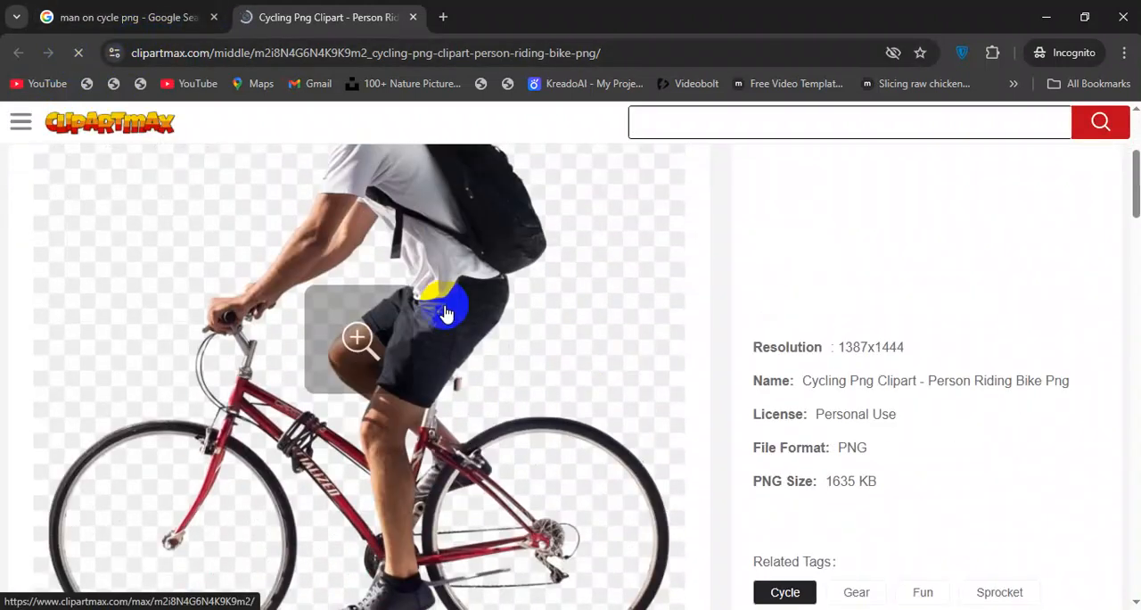
scroll(446, 314, "down", 5)
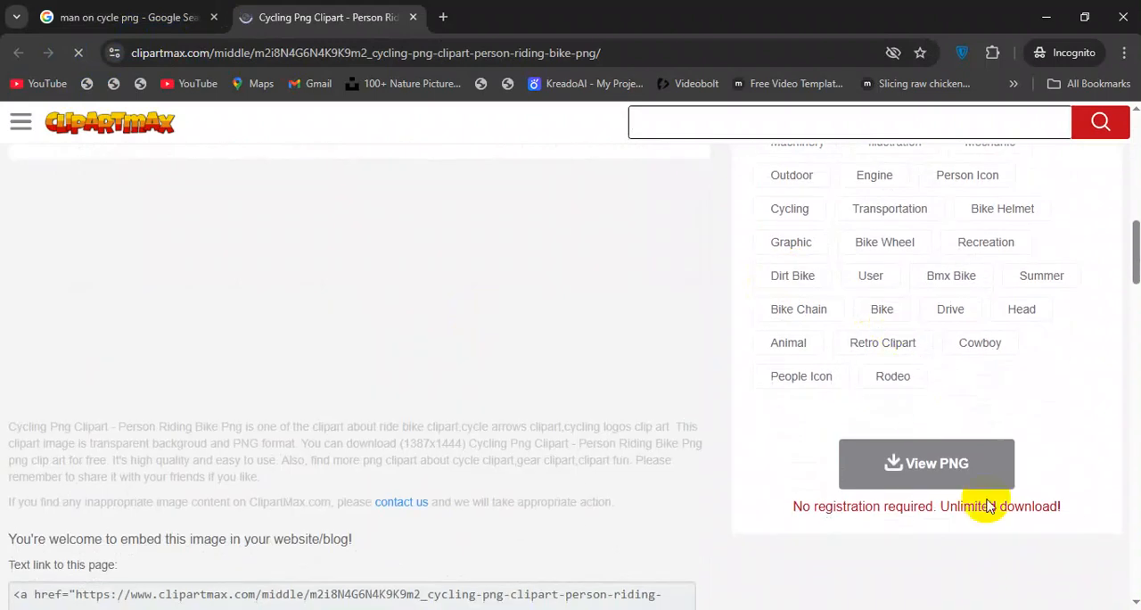
left_click(955, 467)
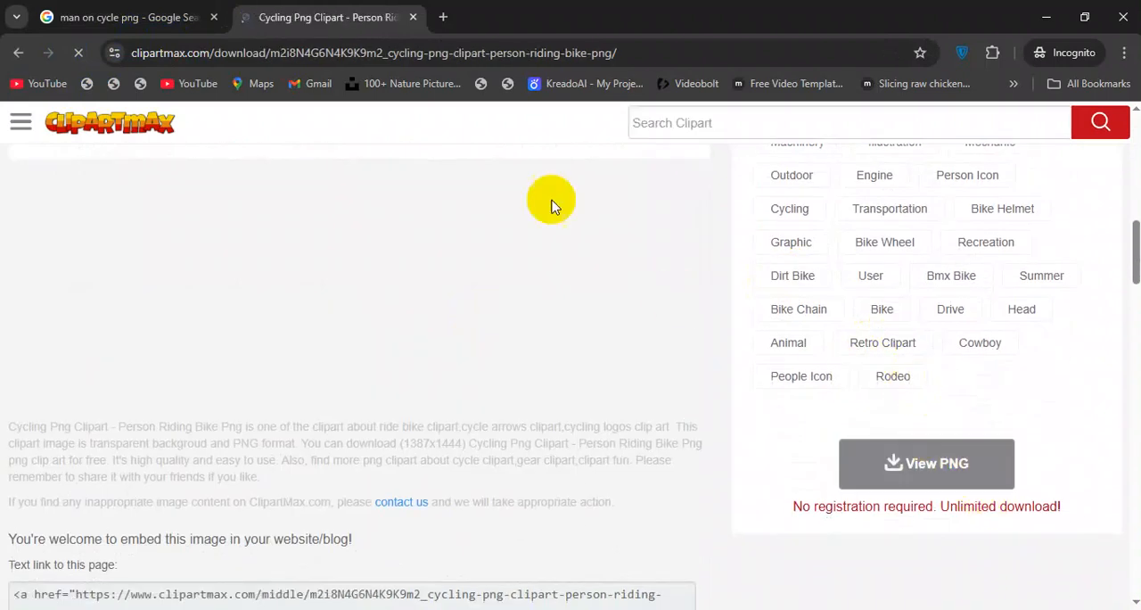
scroll(431, 271, "down", 3)
scroll(695, 320, "up", 3)
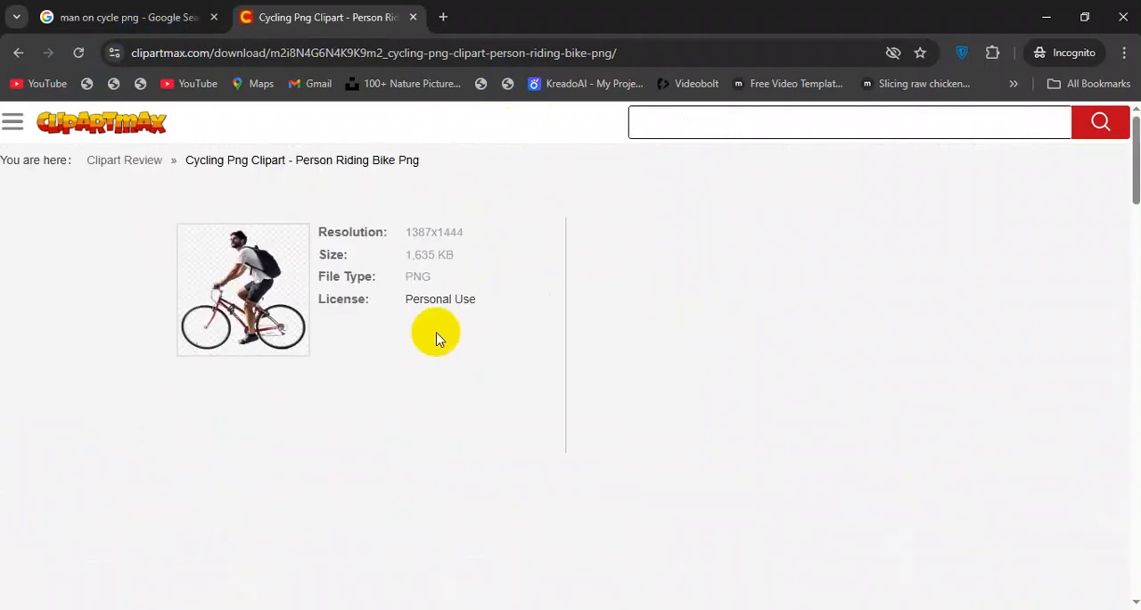
scroll(413, 273, "down", 4)
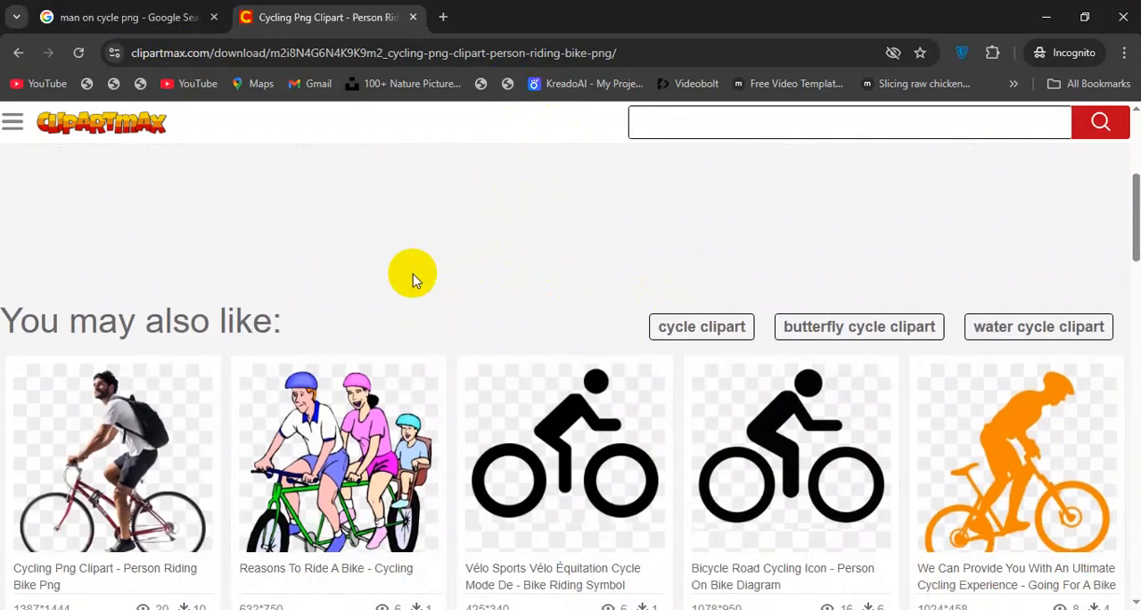
scroll(413, 273, "down", 2)
scroll(412, 273, "up", 2)
scroll(413, 280, "up", 4)
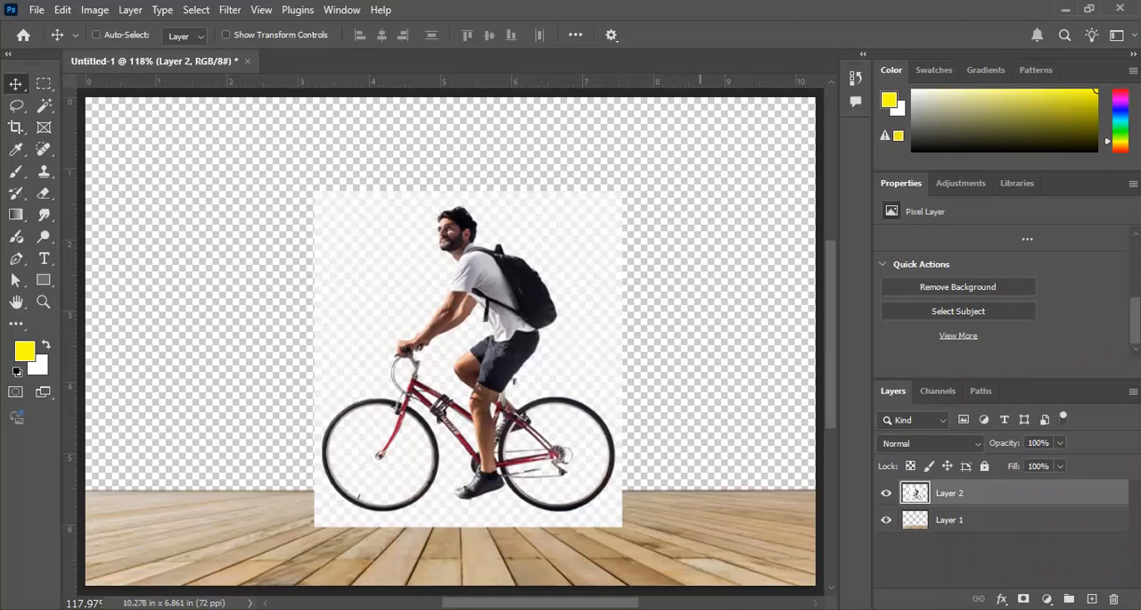
Delete the pasted cyclist layer from the Photoshop document.
left_click_drag(454, 417, 507, 417)
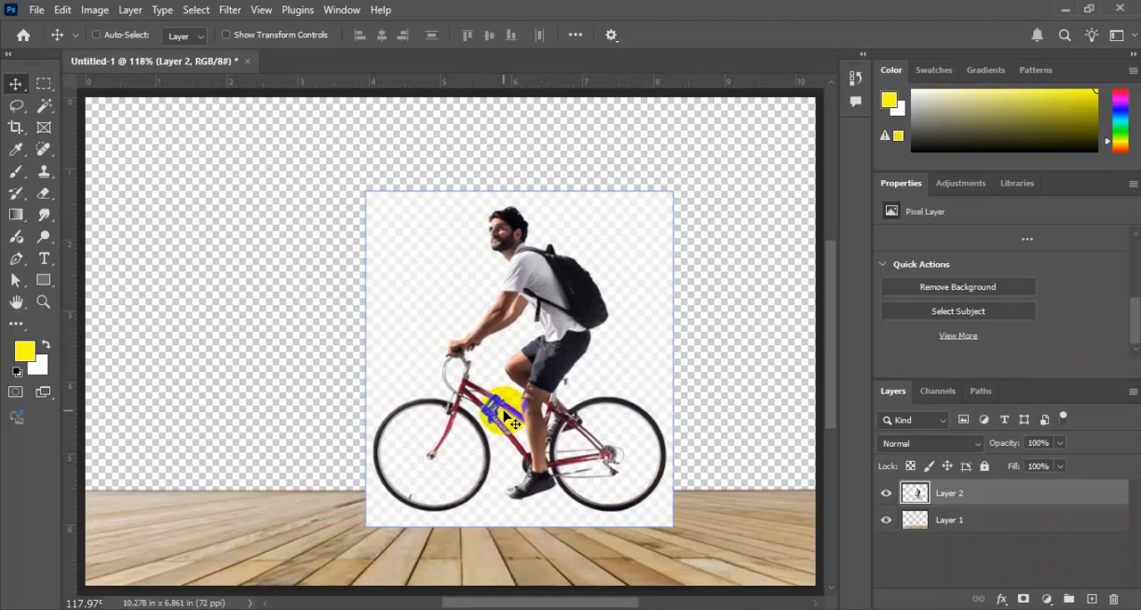
key("Delete")
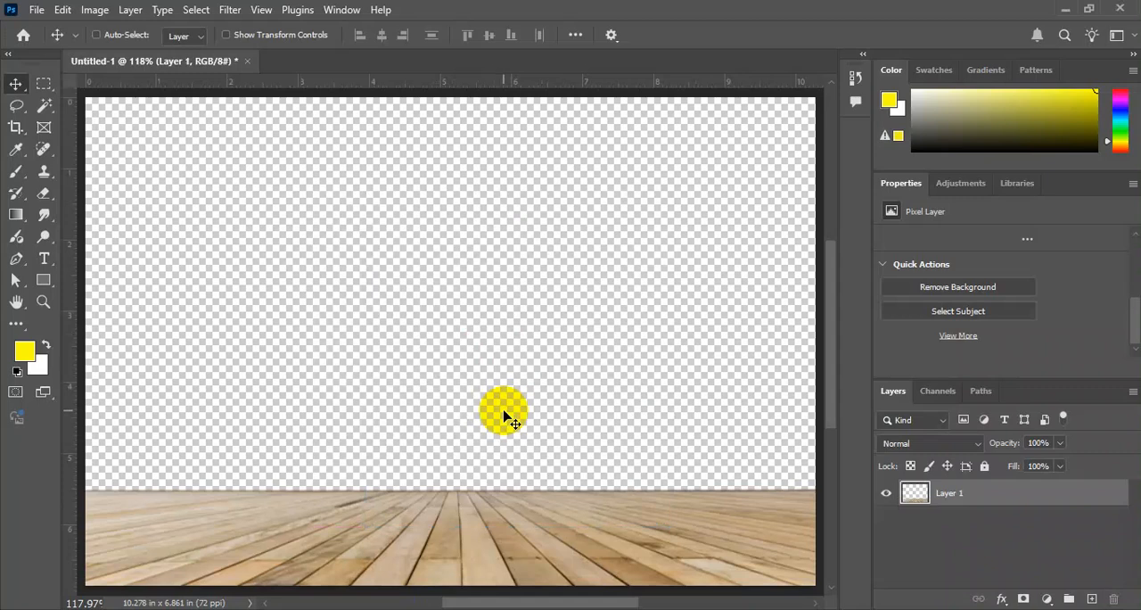
Switch back to the incognito window and check the ClipartMax download page again for a way to get the cyclist PNG.
key("alt+Tab")
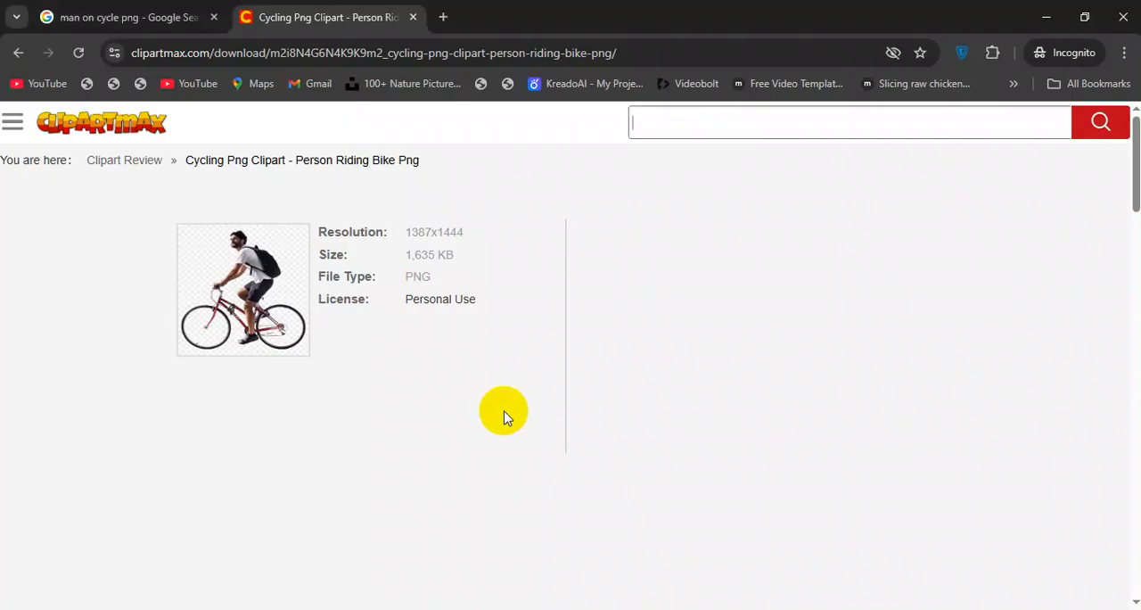
scroll(499, 330, "down", 5)
scroll(433, 301, "up", 4)
scroll(209, 377, "down", 2)
scroll(747, 272, "up", 2)
left_click_drag(241, 274, 304, 287)
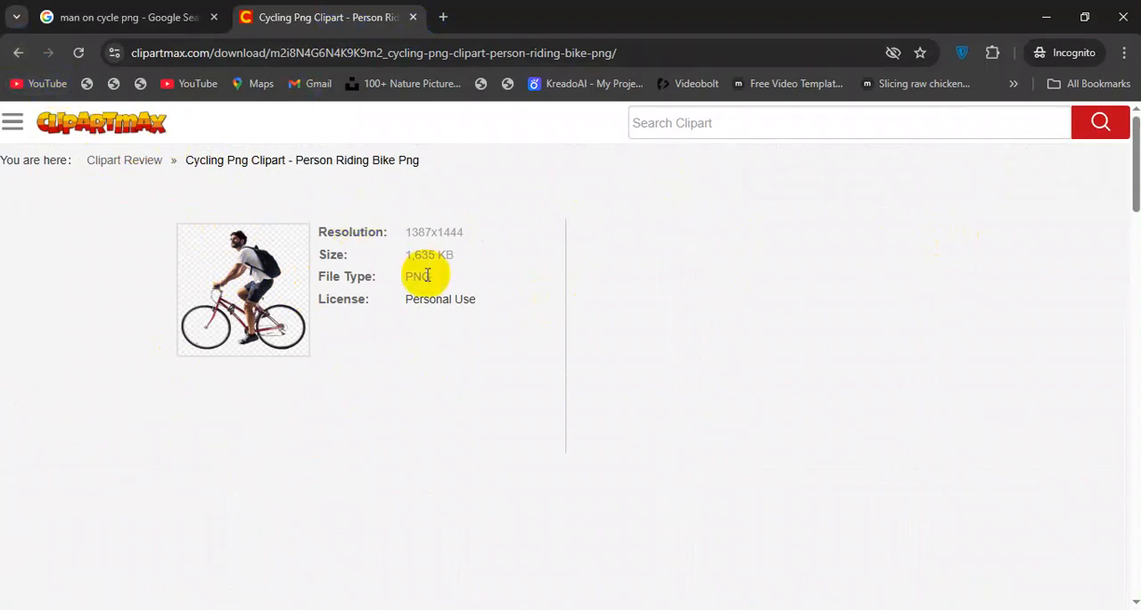
scroll(442, 298, "down", 1)
scroll(711, 407, "down", 15)
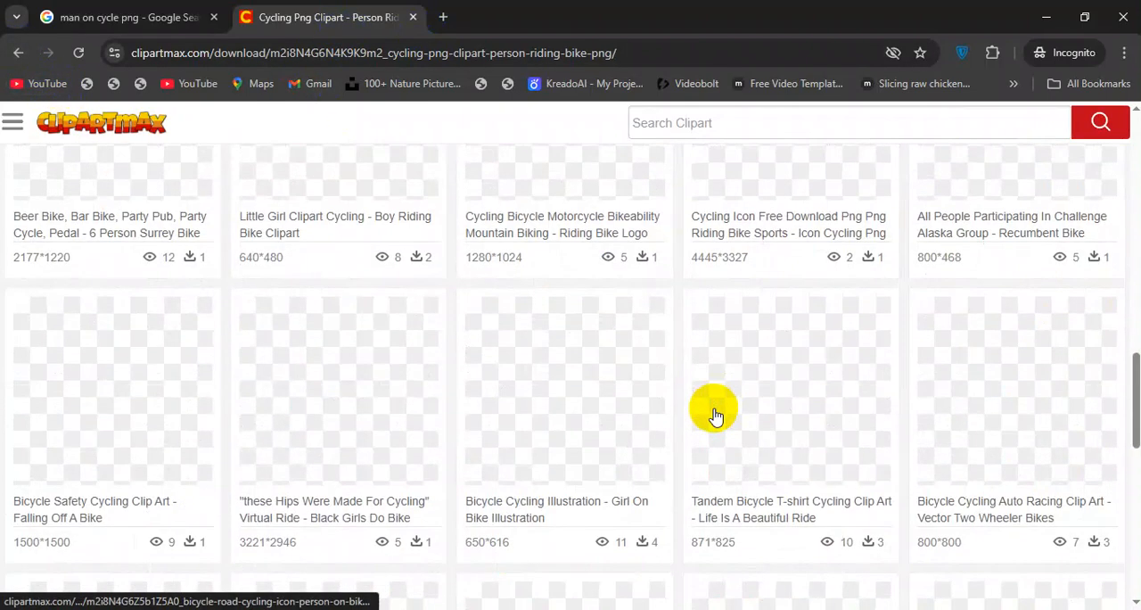
scroll(714, 410, "up", 16)
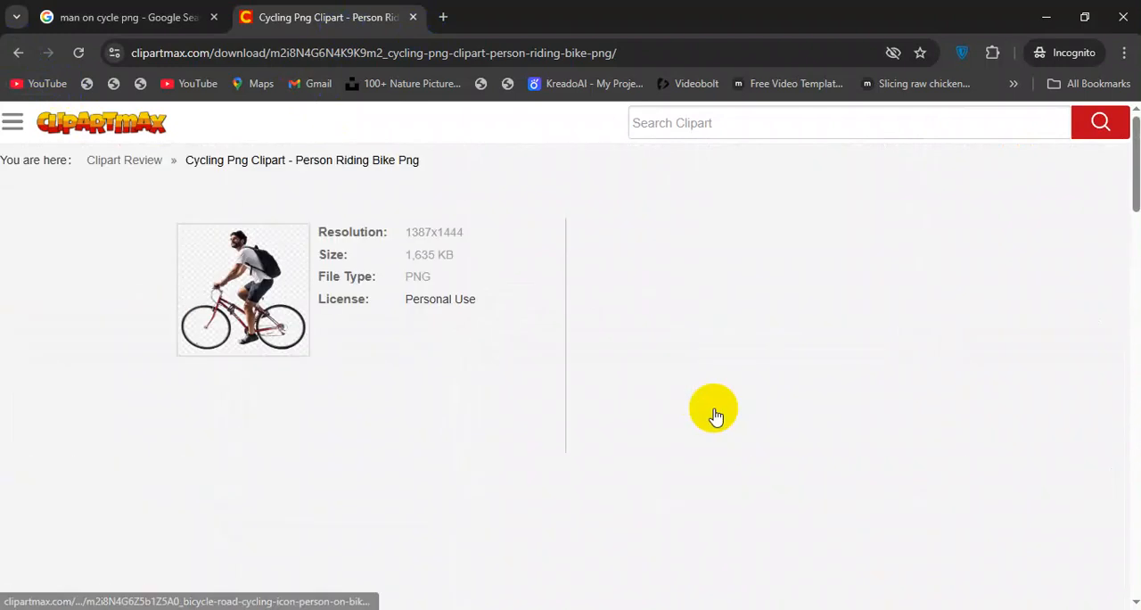
Leave the ClipartMax download page and return to the man on cycle png search results.
left_click(22, 51)
scroll(879, 356, "up", 6)
left_click_drag(585, 357, 604, 322)
key("super+d")
left_click_drag(155, 306, 714, 16)
key("super+d")
key("ctrl+w")
left_click(179, 13)
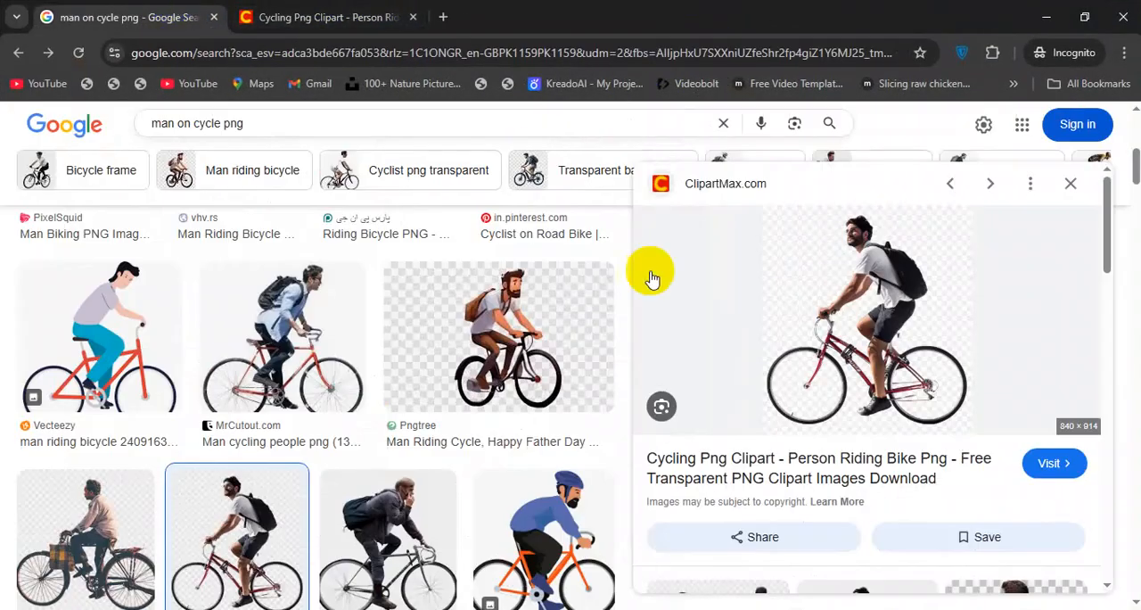
Find the Rawpixel man riding a bike in a brown jacket in the search results and open that image on Rawpixel.
scroll(687, 291, "down", 3)
scroll(216, 414, "down", 1)
scroll(214, 412, "up", 5)
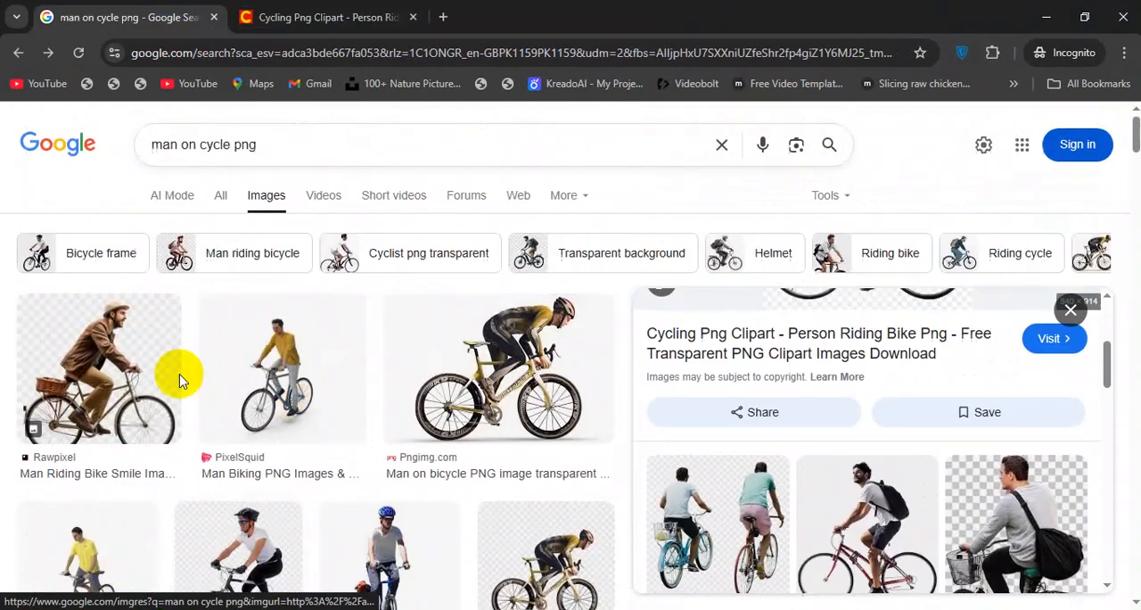
left_click(177, 377)
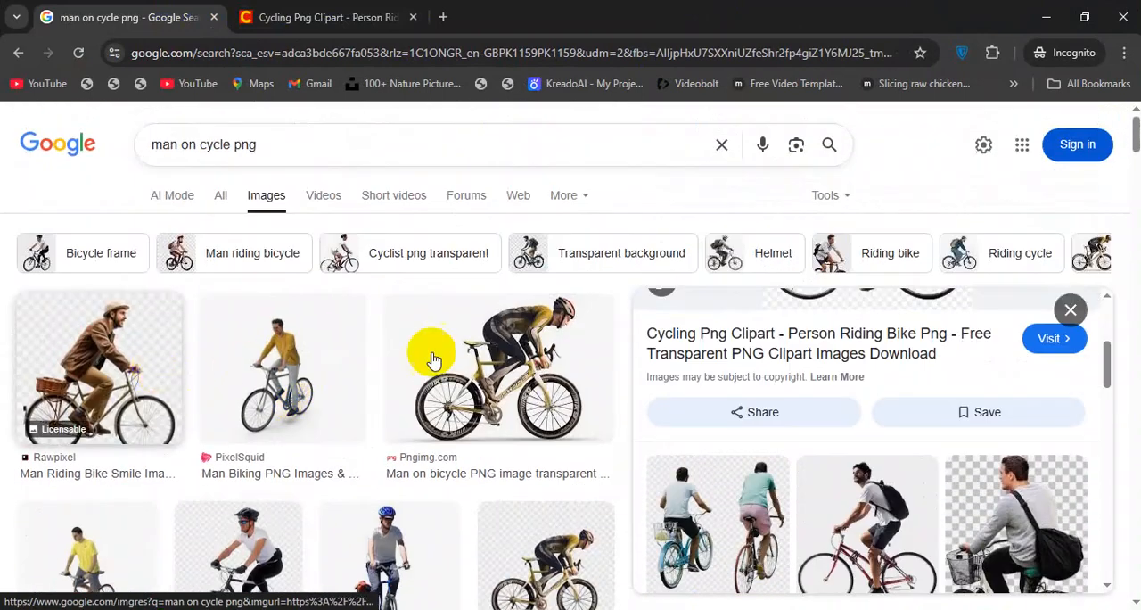
left_click(874, 378)
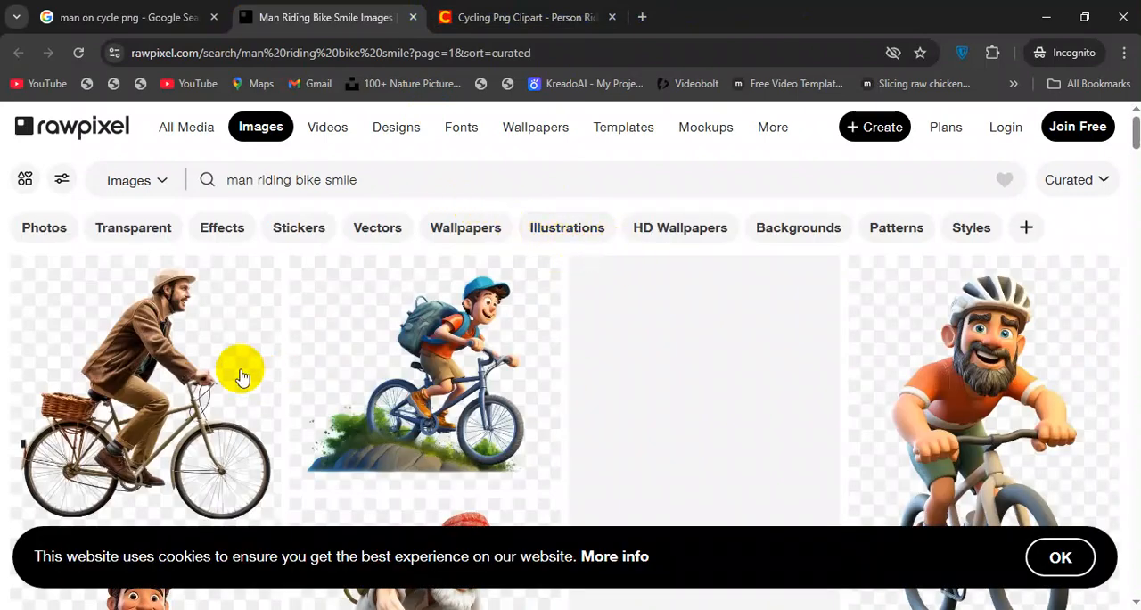
left_click(184, 325)
Switch to the regular Chrome window and open the cutout.pro website in the cloudy sky search tab.
key("alt+Tab")
key("alt+Tab")
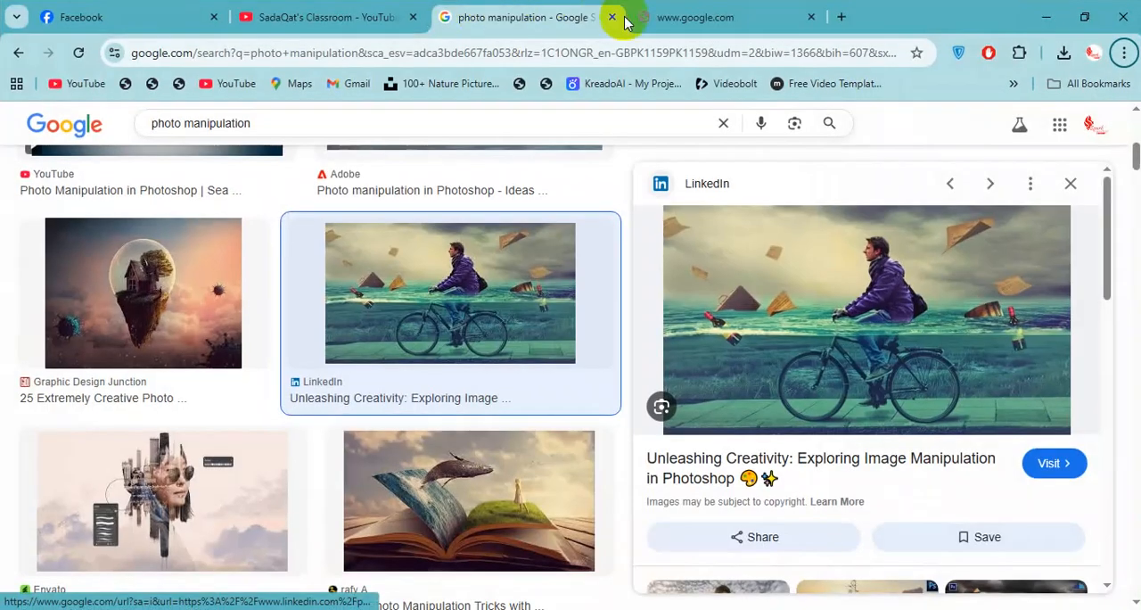
left_click(704, 16)
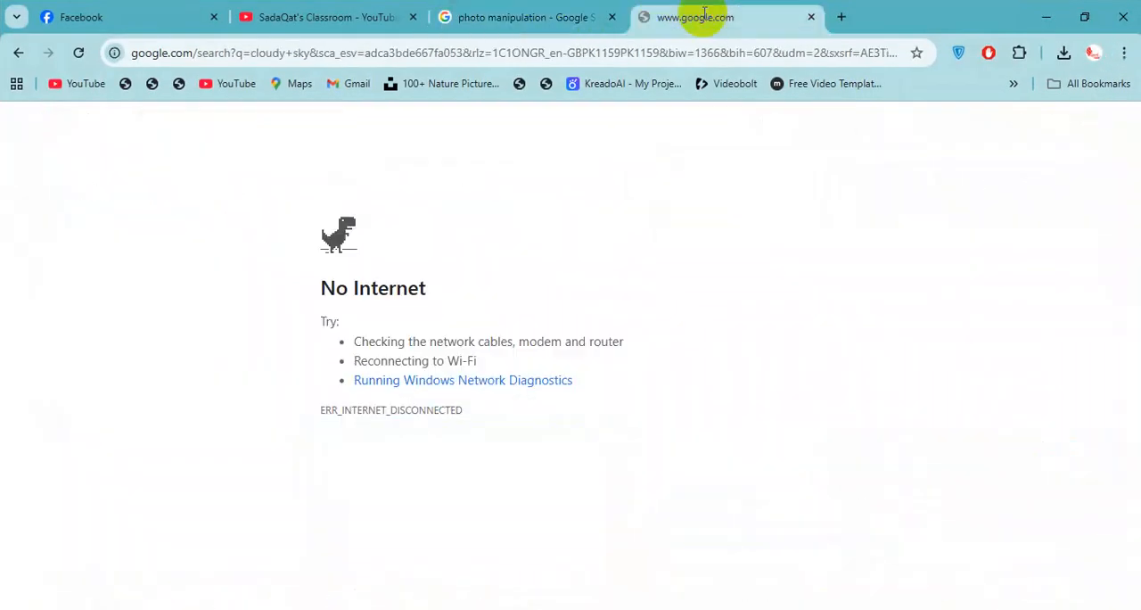
left_click(653, 62)
type("cut")
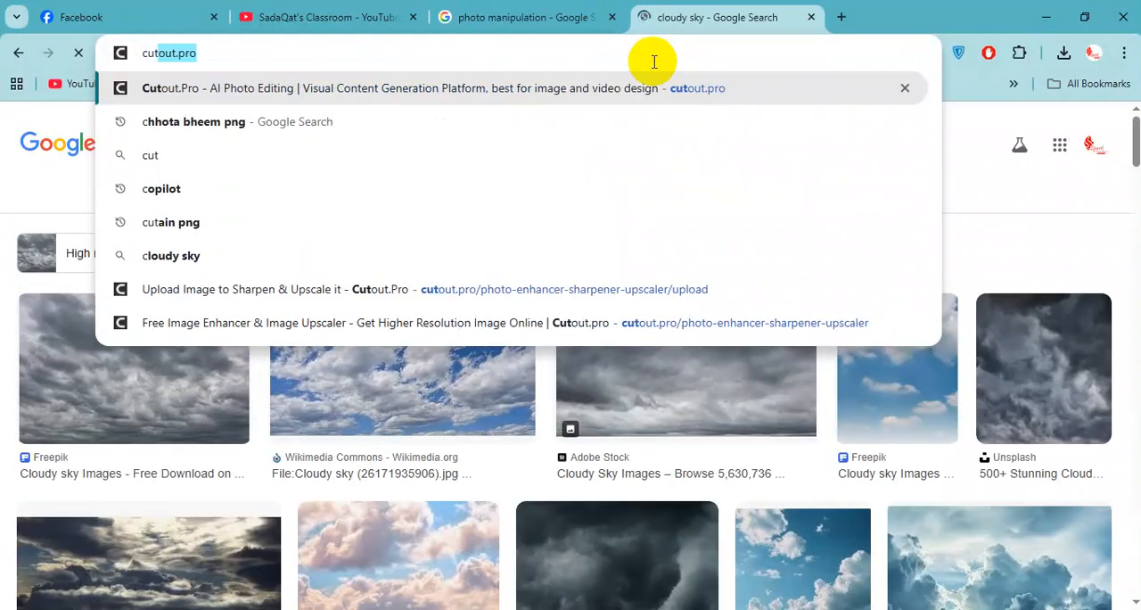
type("out")
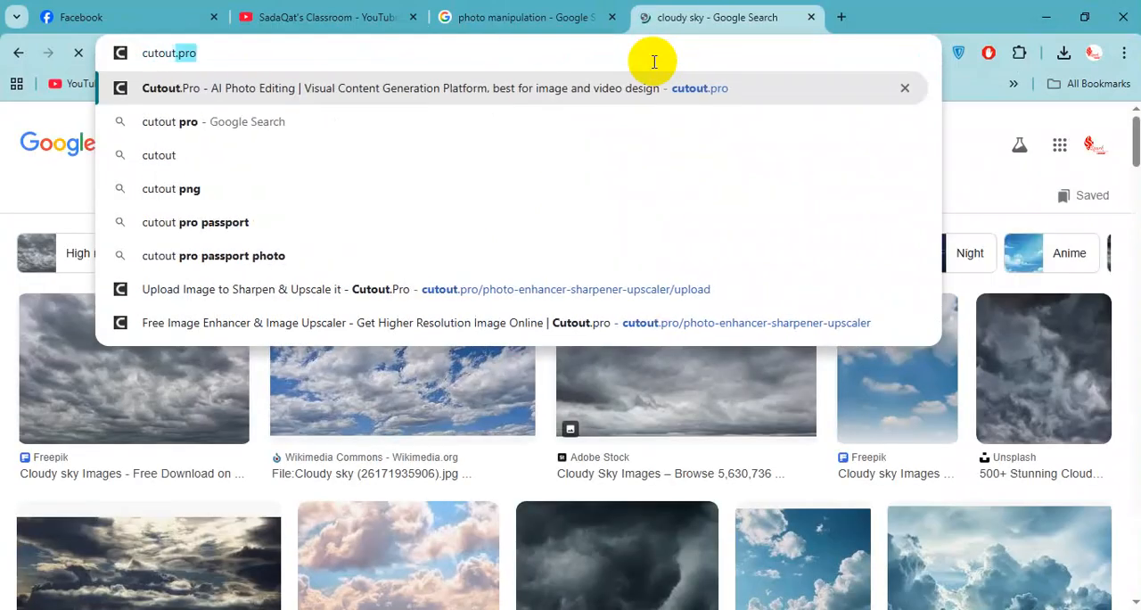
key("Return")
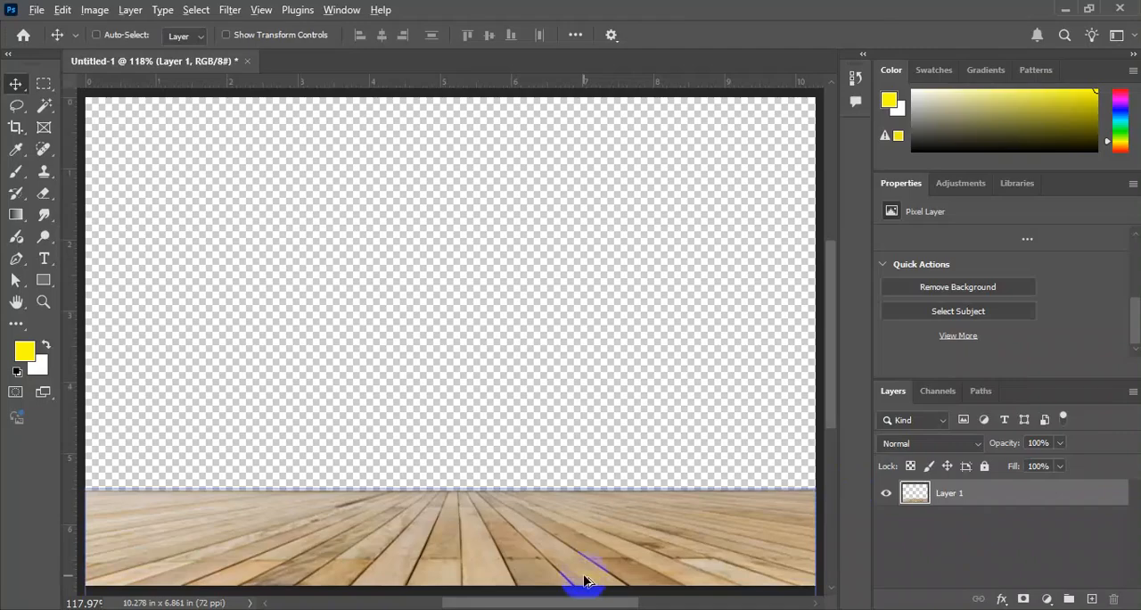
Switch to the incognito window and inspect the Rawpixel man riding a bike image and its download options.
key("alt+Tab")
key("alt+Tab")
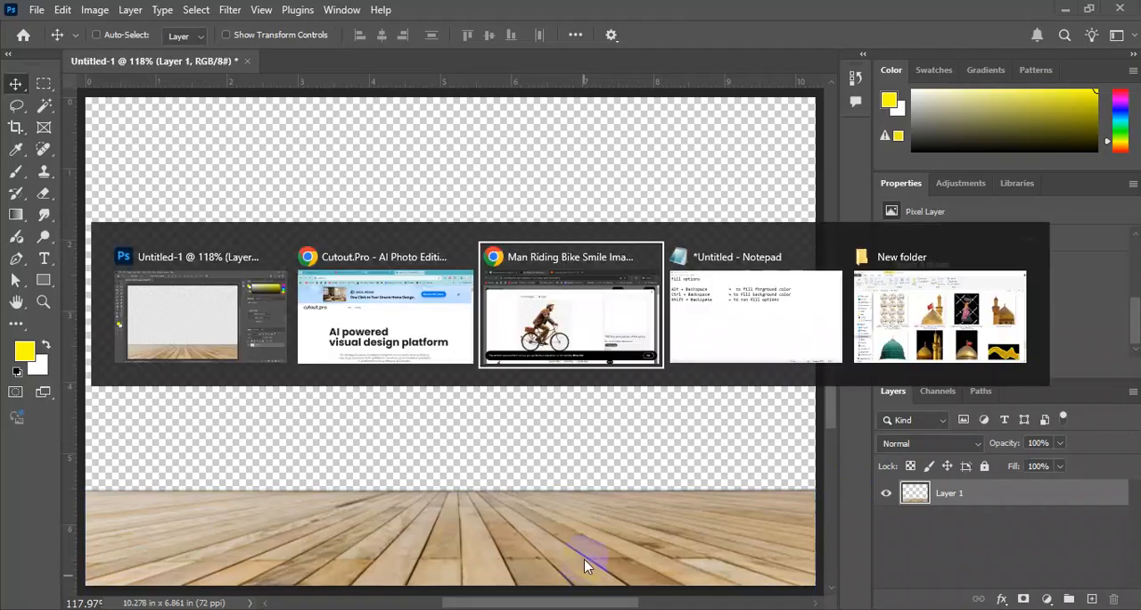
scroll(415, 251, "down", 1)
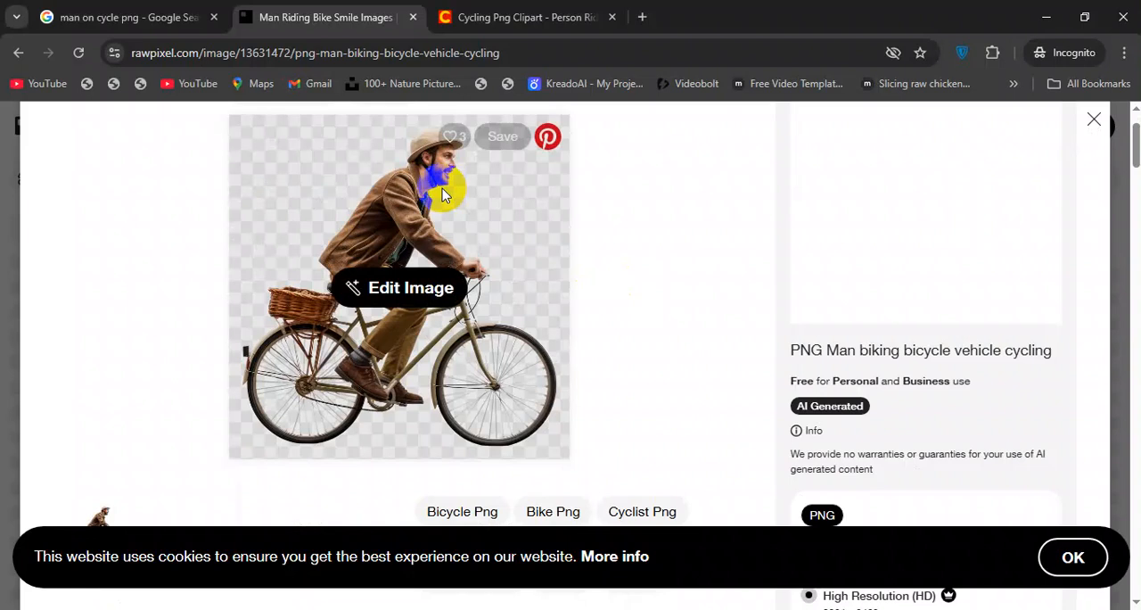
Return to the cutout.pro page, log in with the saved account credentials, and open the Image Background Remover.
key("alt+Tab")
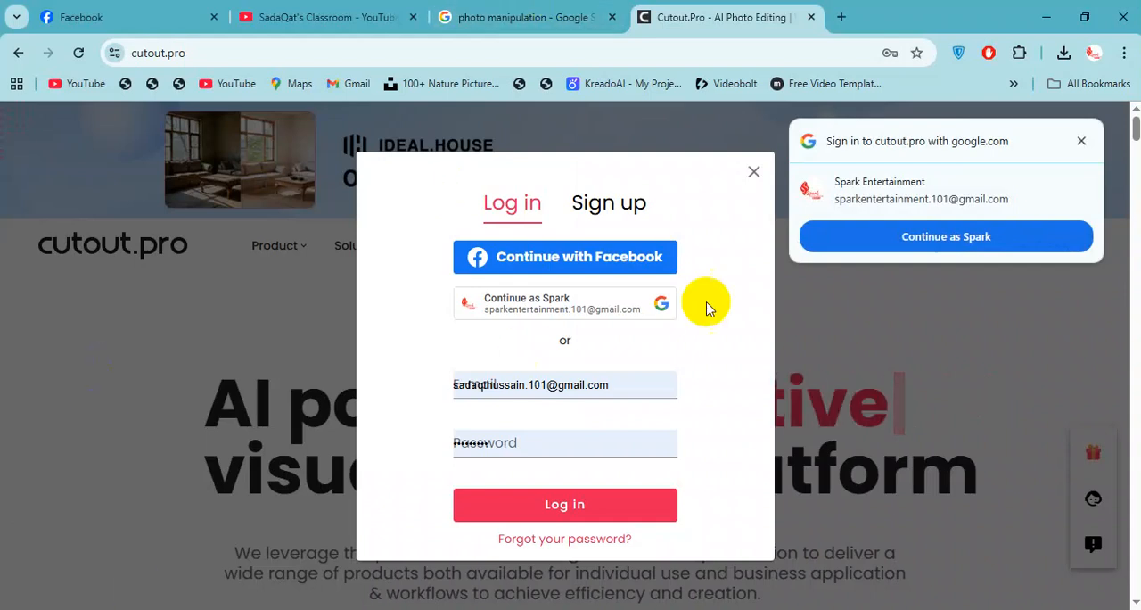
left_click(679, 517)
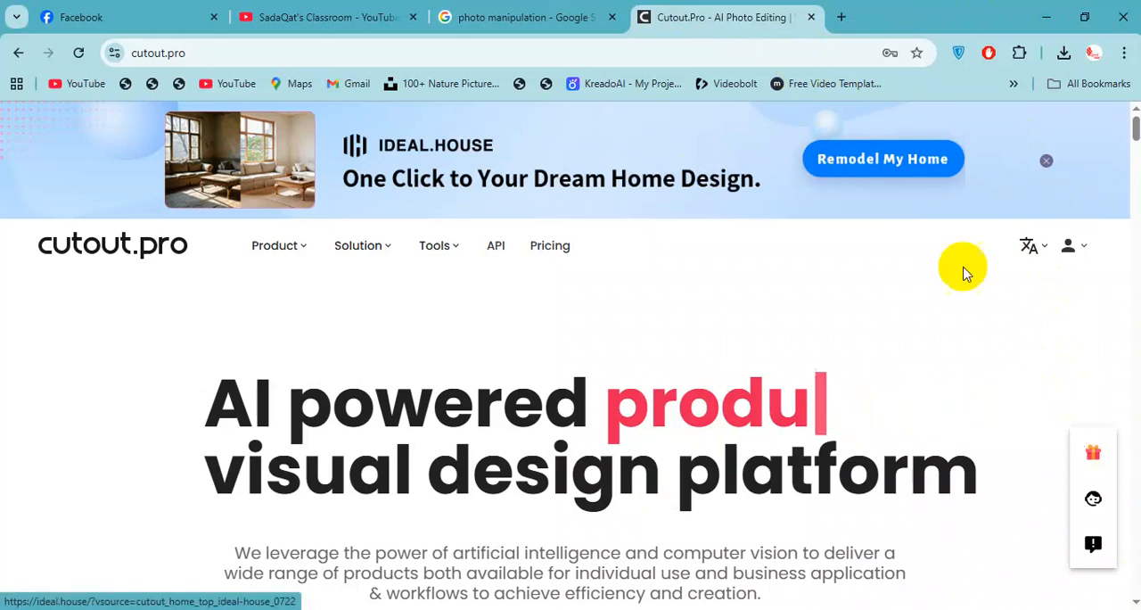
mouse_move(292, 243)
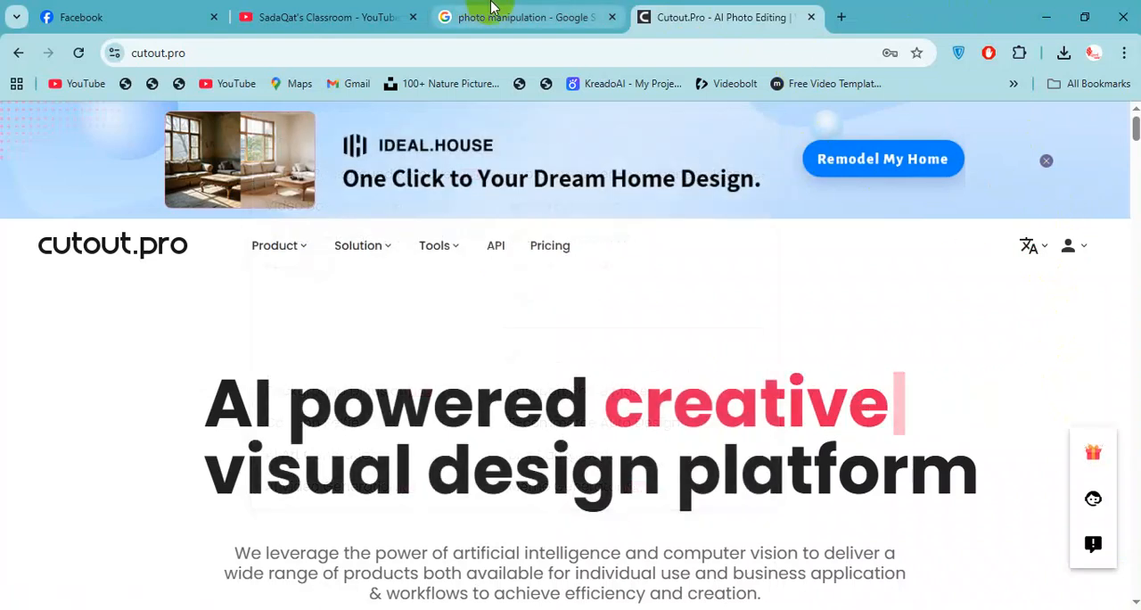
left_click(491, 11)
left_click(731, 15)
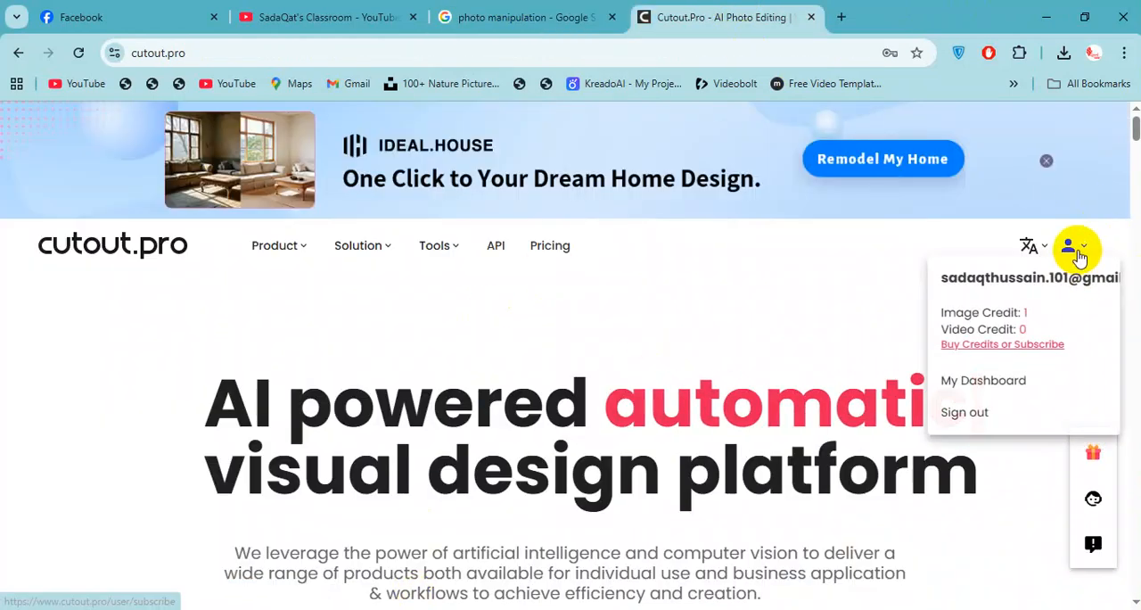
mouse_move(284, 245)
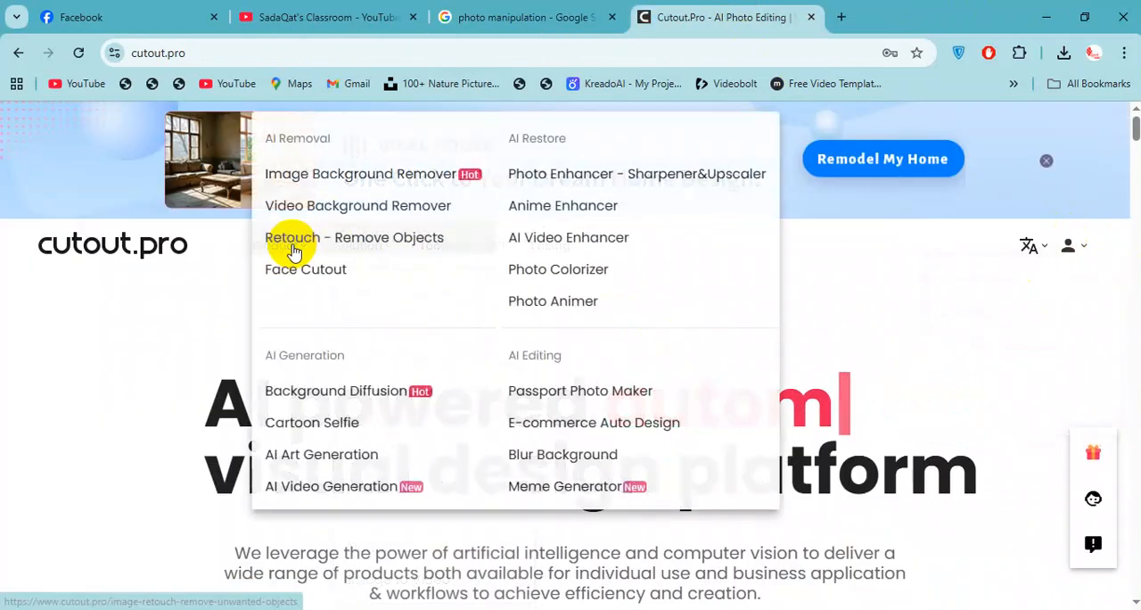
left_click(378, 187)
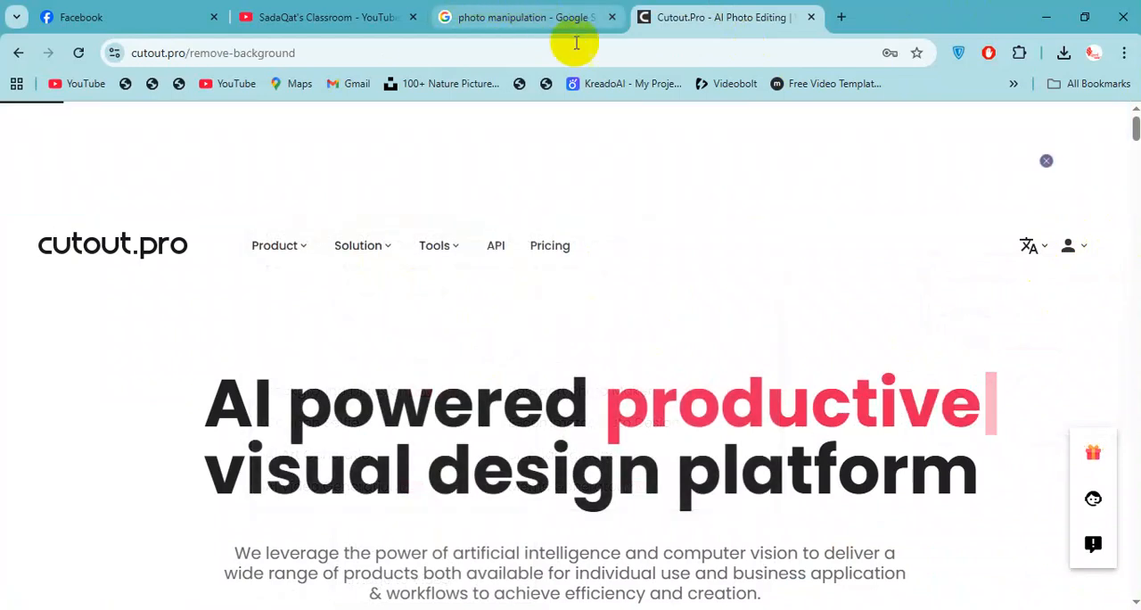
Upload the cycling-png-clipart-person-riding-bike-png.jpg file from the desktop to the cutout.pro background remover.
key("super+d")
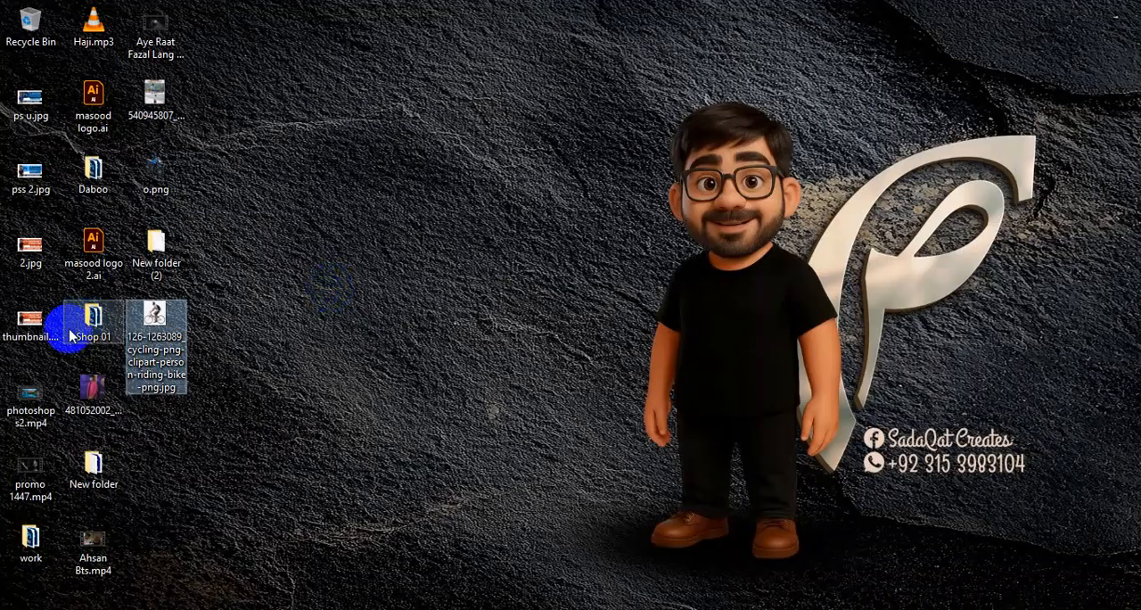
left_click_drag(147, 330, 384, 486)
scroll(566, 416, "down", 3)
scroll(288, 451, "up", 2)
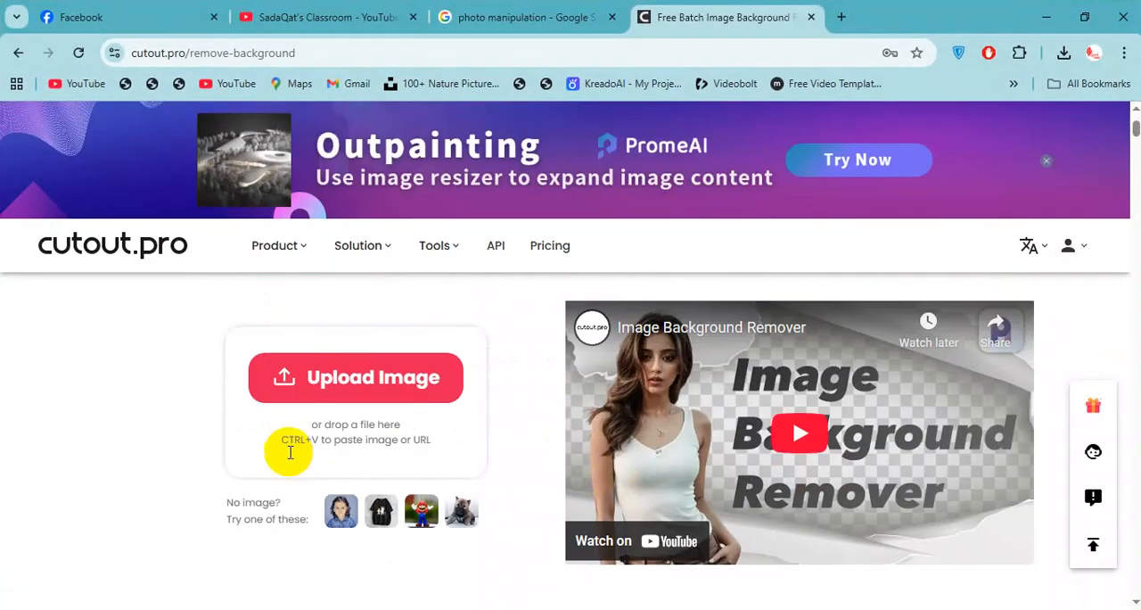
scroll(410, 365, "down", 2)
key("super+d")
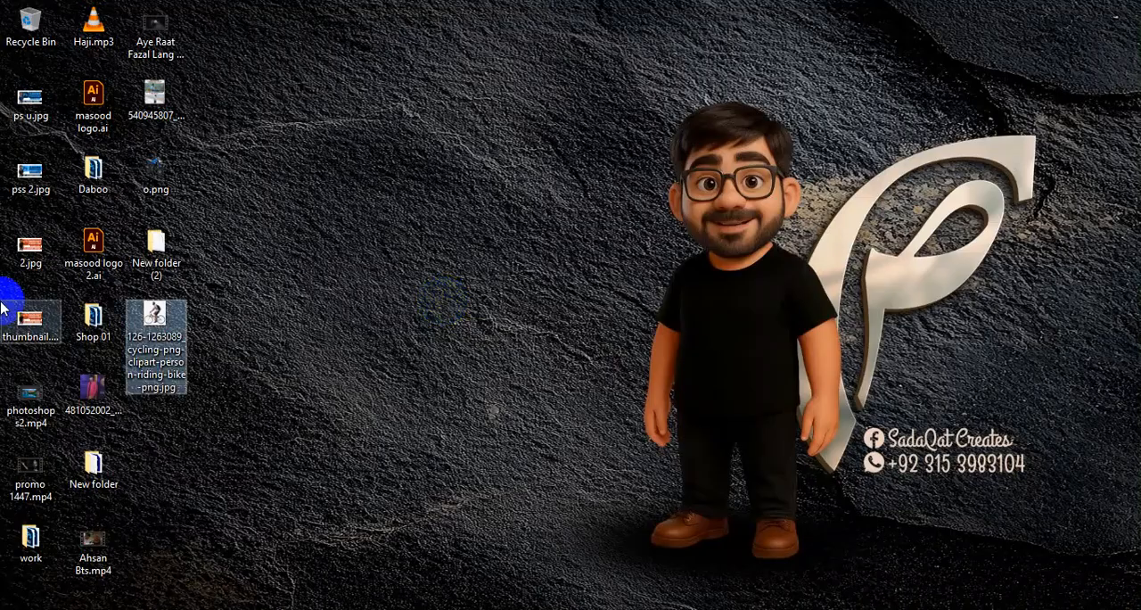
key("alt+Tab")
left_click_drag(153, 315, 1112, 265)
Compare the cyclist cutout with its original and download the free preview version.
scroll(747, 544, "down", 4)
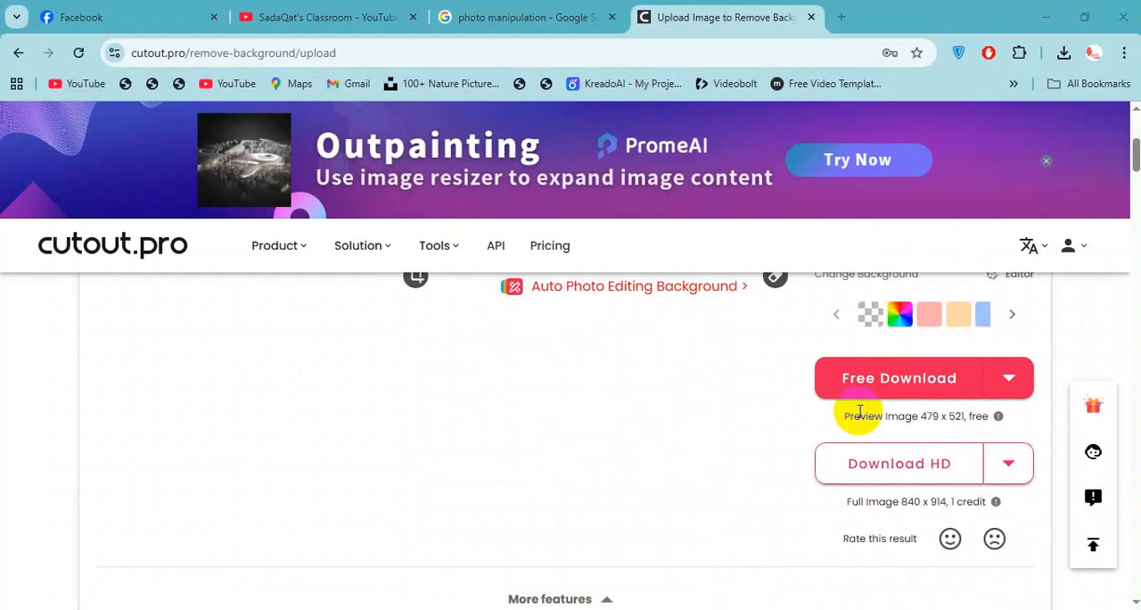
scroll(838, 412, "up", 1)
scroll(731, 441, "down", 1)
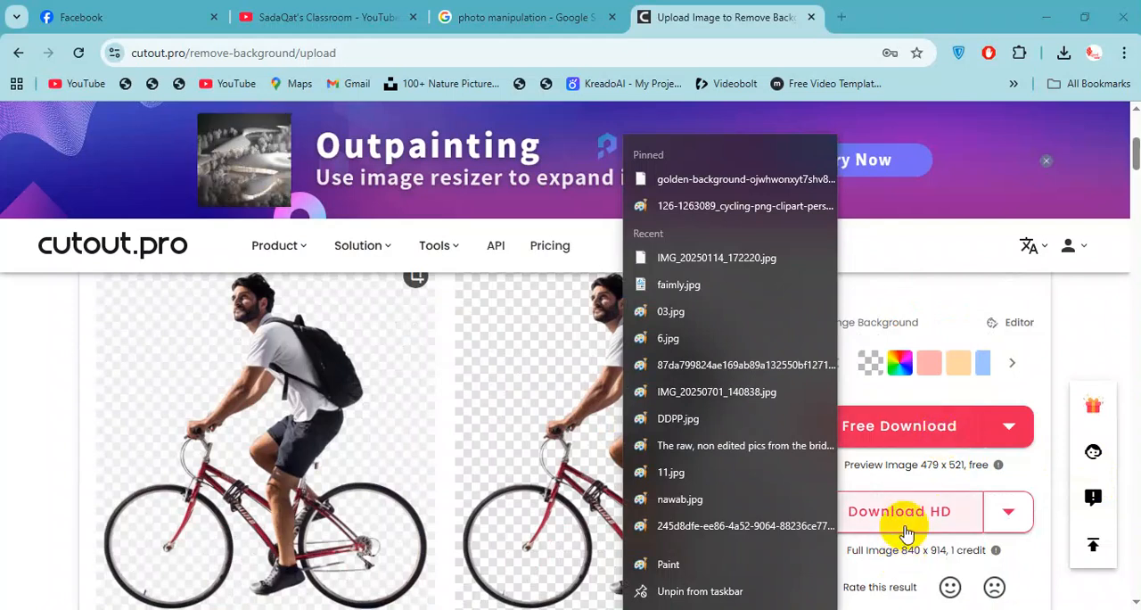
double_click(1075, 328)
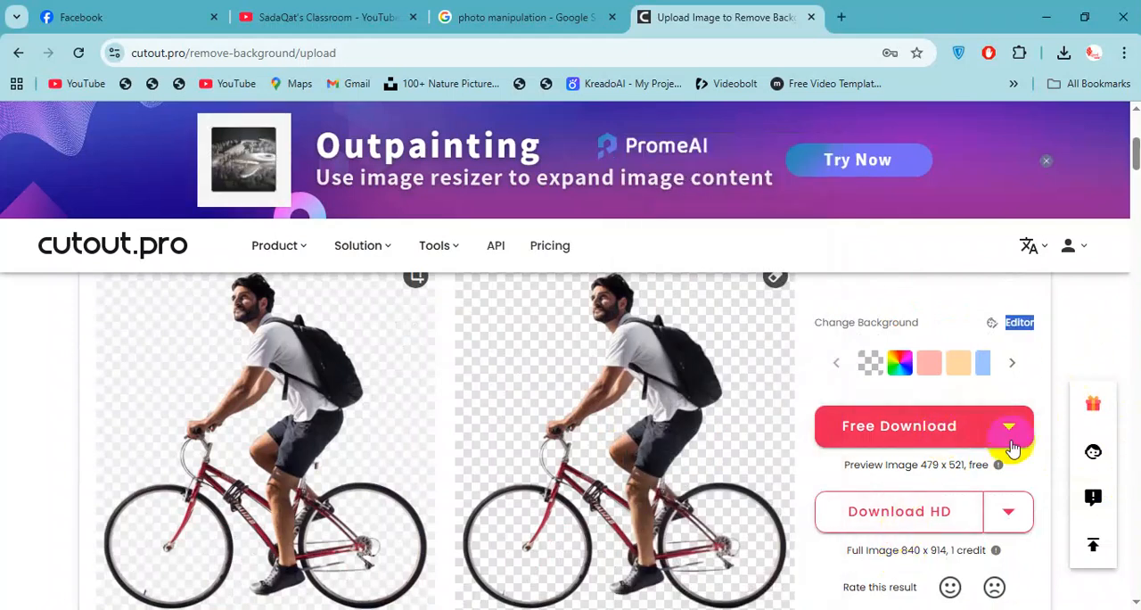
left_click(916, 440)
Open the downloaded cutout 7590959000.png in Photoshop and bring the cyclist into the Untitled-1 document as a new layer.
left_click_drag(918, 96, 655, 65)
key("super+d")
key("alt+Tab")
key("alt+Tab")
key("alt+Tab")
left_click_drag(533, 233, 473, 321)
Scale the cyclist layer down to about 62% and position it so the wheels rest on the wooden floor.
key("ctrl+t")
left_click_drag(669, 328, 603, 328)
left_click_drag(447, 305, 507, 352)
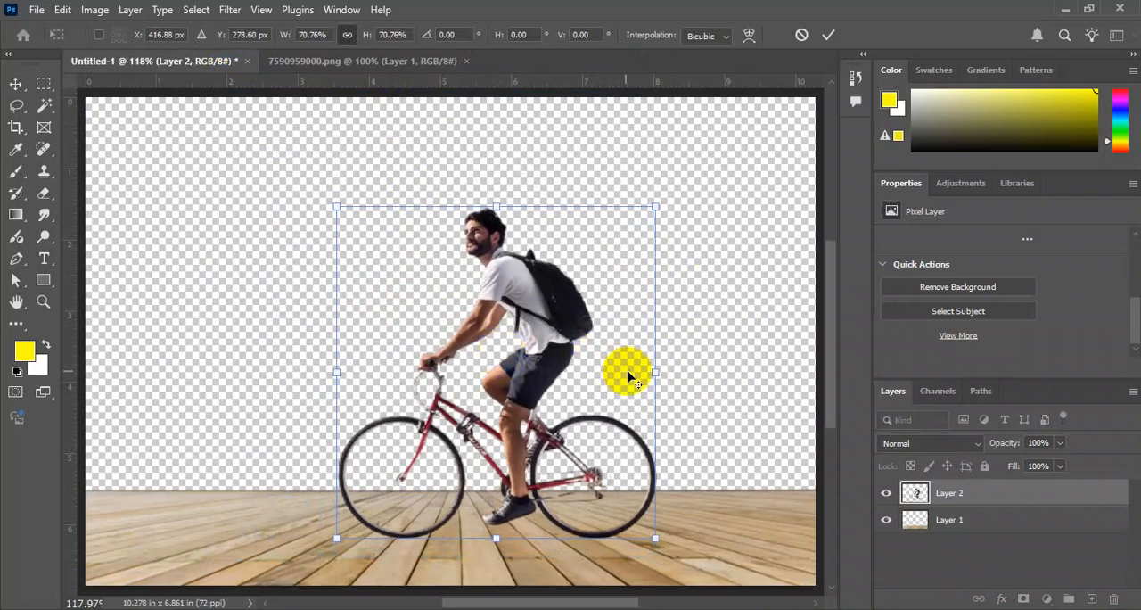
left_click_drag(654, 376, 636, 376)
left_click_drag(526, 364, 532, 379)
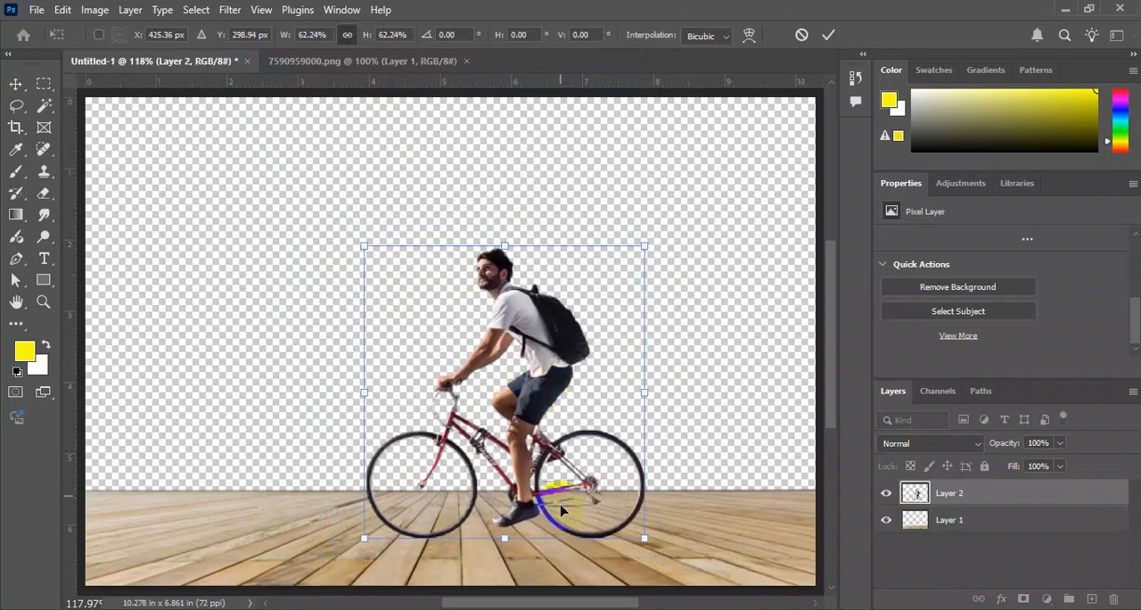
key("Return")
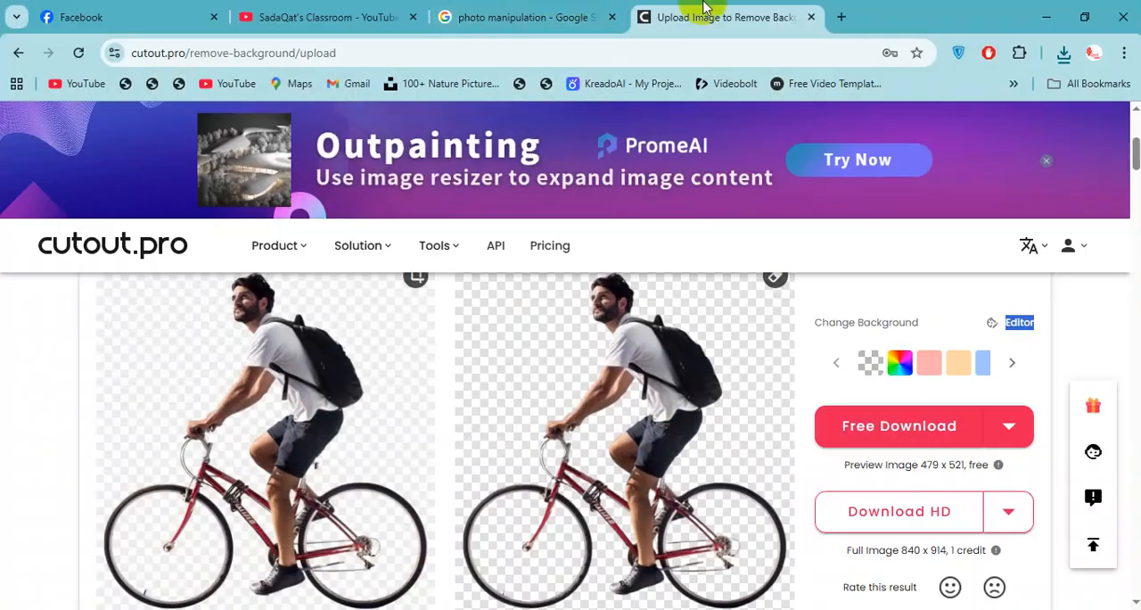
Switch to Chrome, go back from cutout.pro to the cloudy sky image results, and preview the grey Adobe Stock sky.
key("ctrl+w")
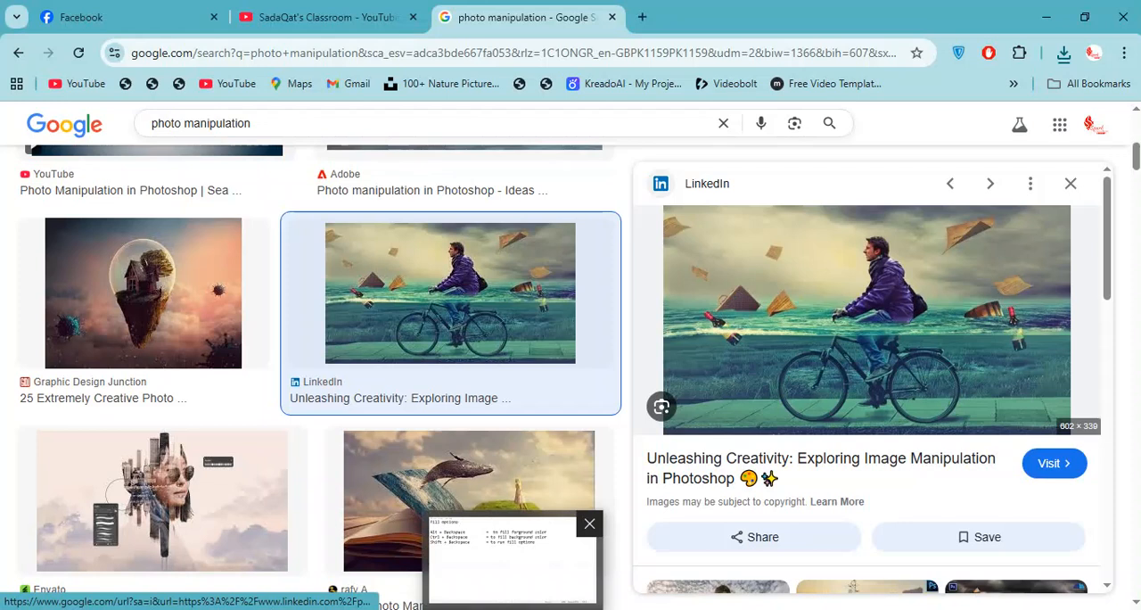
key("ctrl+shift+t")
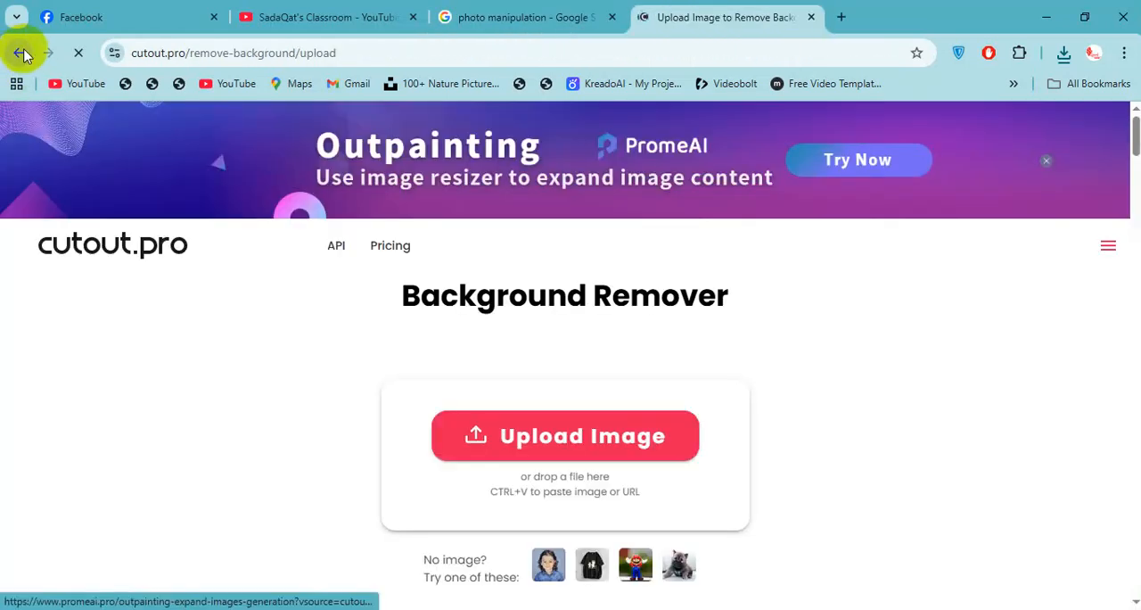
left_click(21, 53)
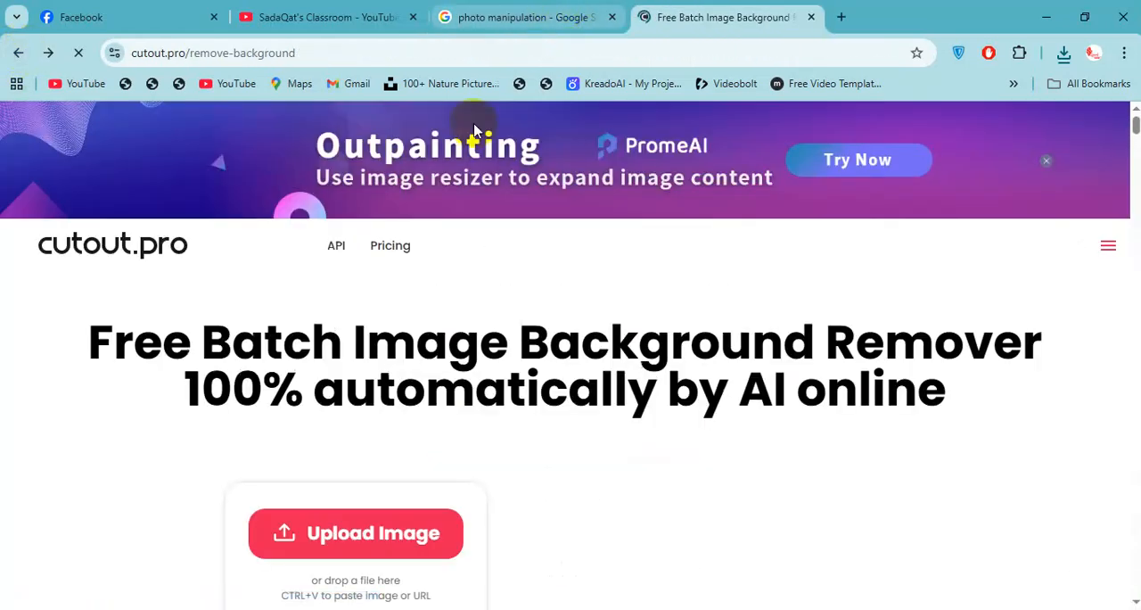
left_click(561, 19)
left_click(727, 8)
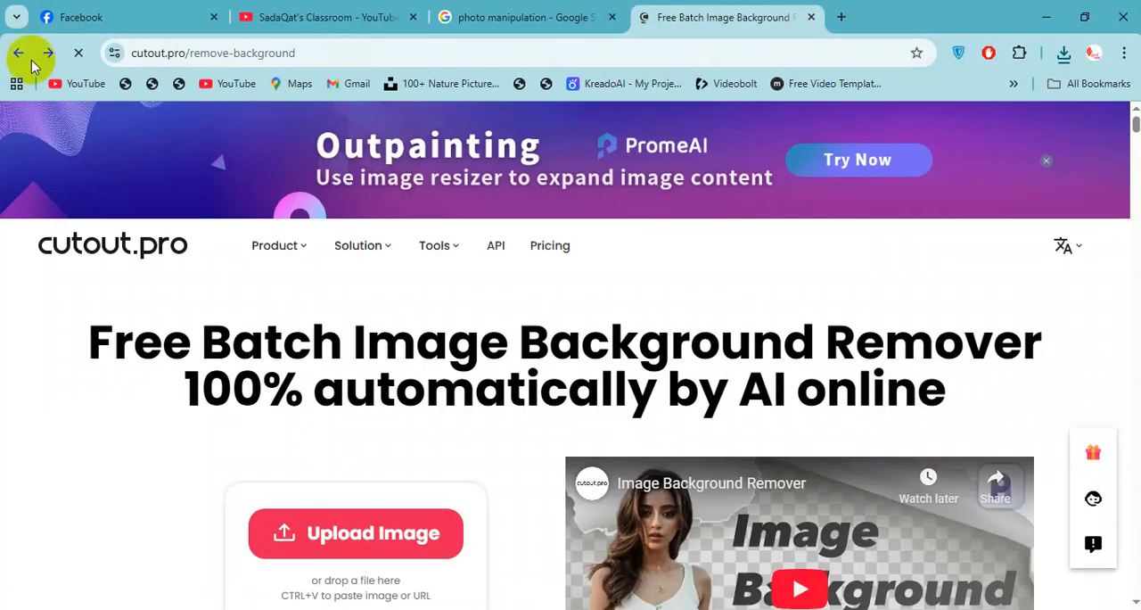
left_click(30, 57)
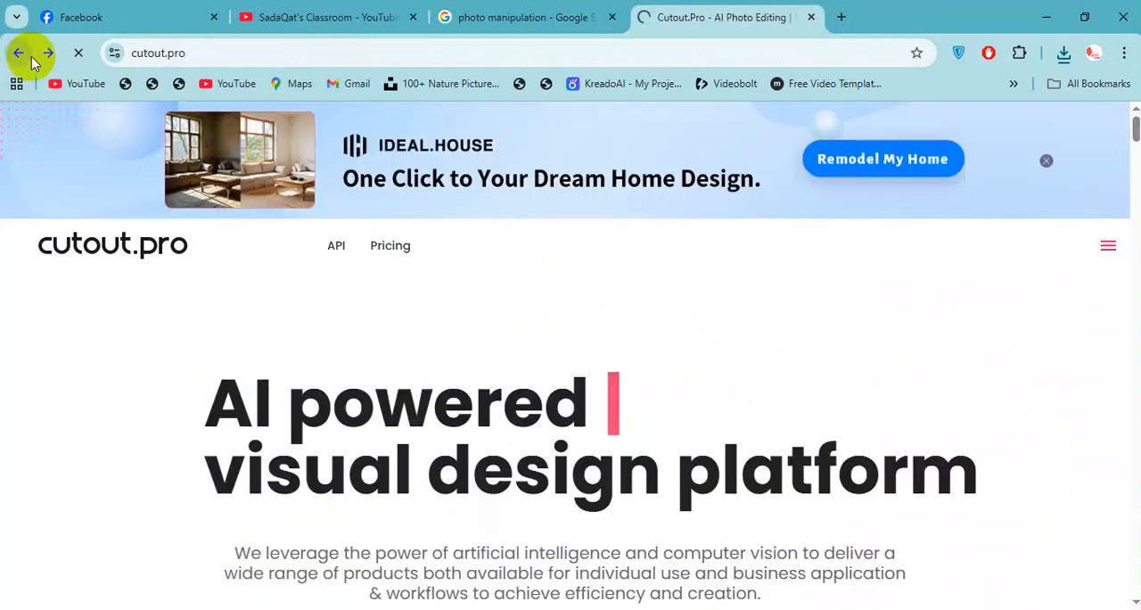
left_click(30, 57)
scroll(484, 365, "down", 3)
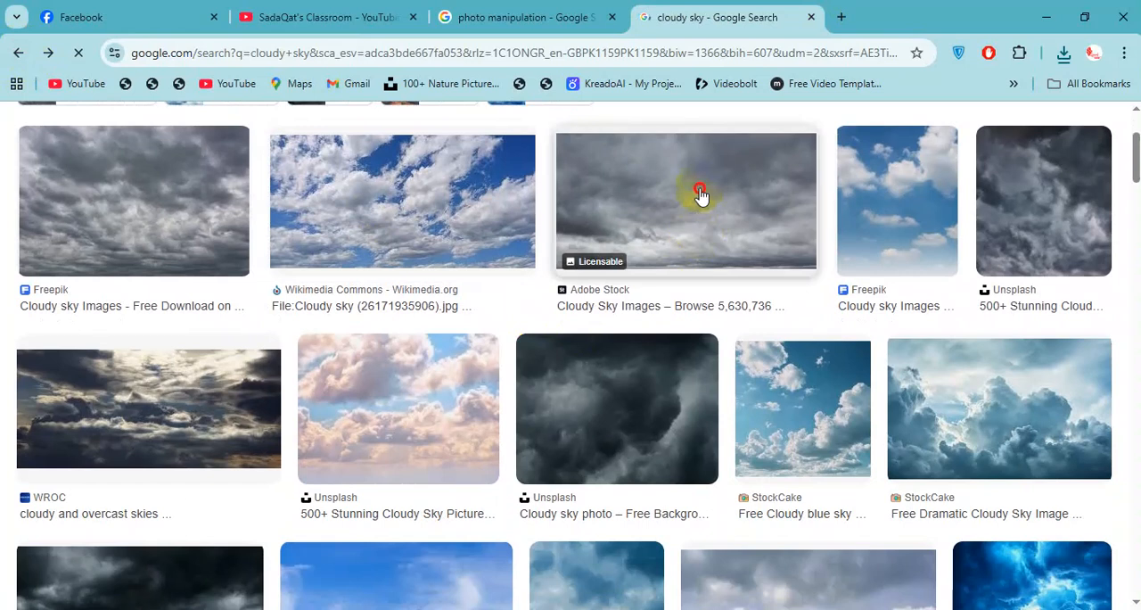
Shift the cyclist slightly to the right on the floor in Photoshop, and return to the Adobe Stock sky preview in Chrome.
key("alt+Tab")
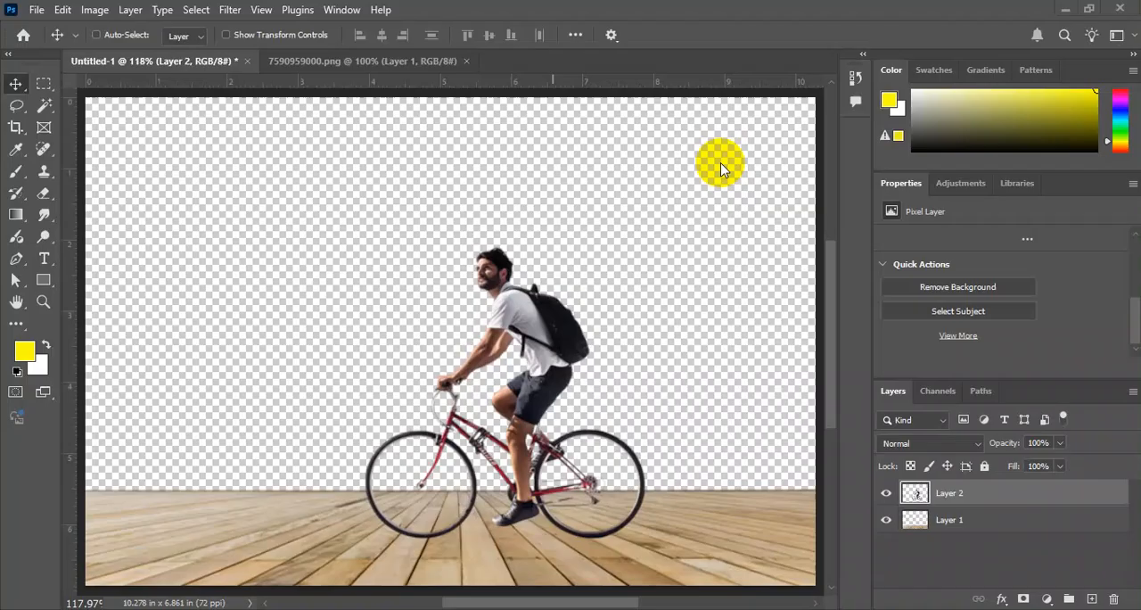
left_click_drag(526, 297, 576, 294)
key("alt+Tab")
scroll(667, 291, "up", 2)
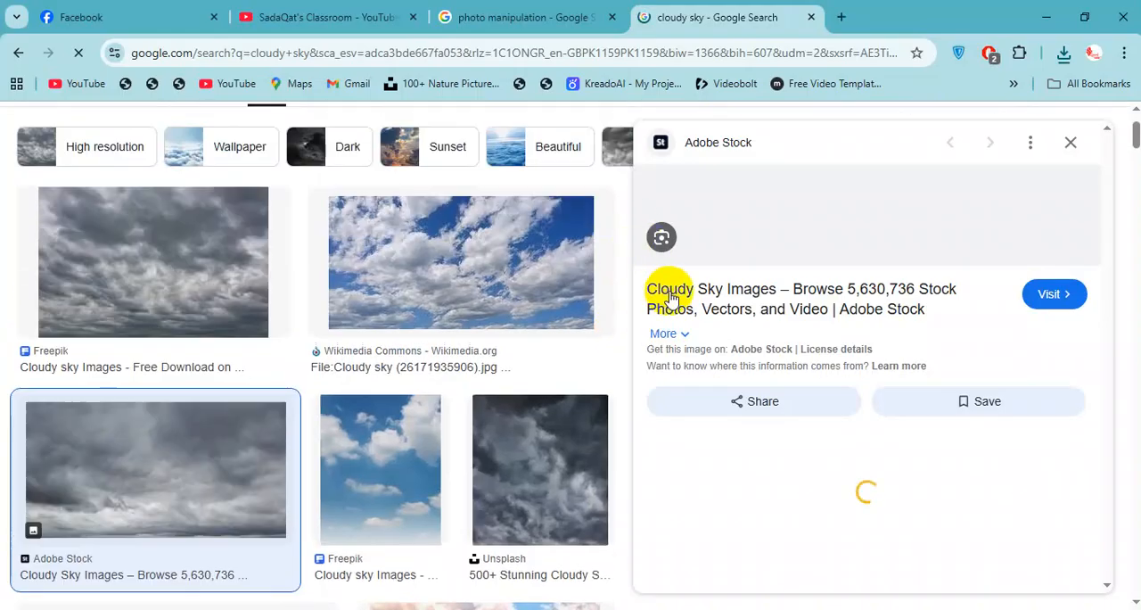
scroll(892, 375, "down", 1)
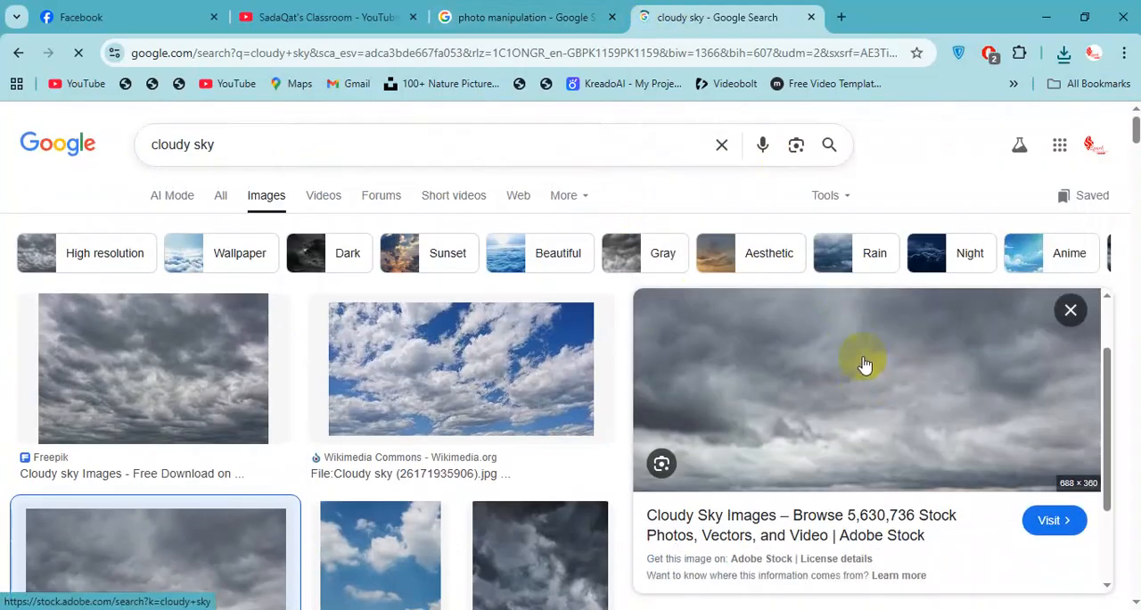
Search Google Images for "grass png" in the photo manipulation search tab.
left_click(562, 17)
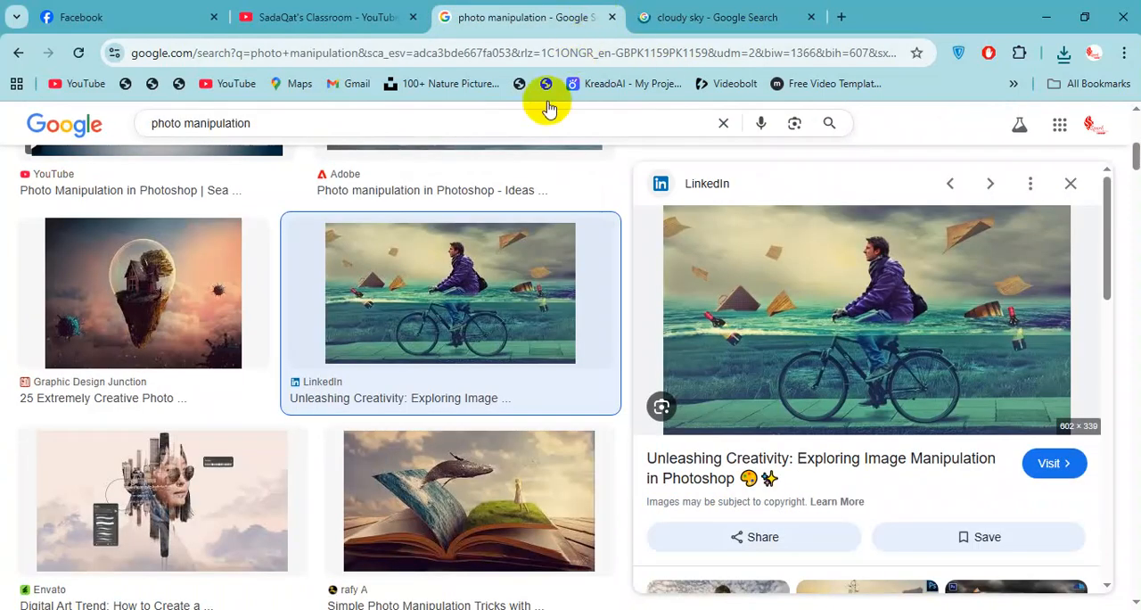
left_click(550, 128)
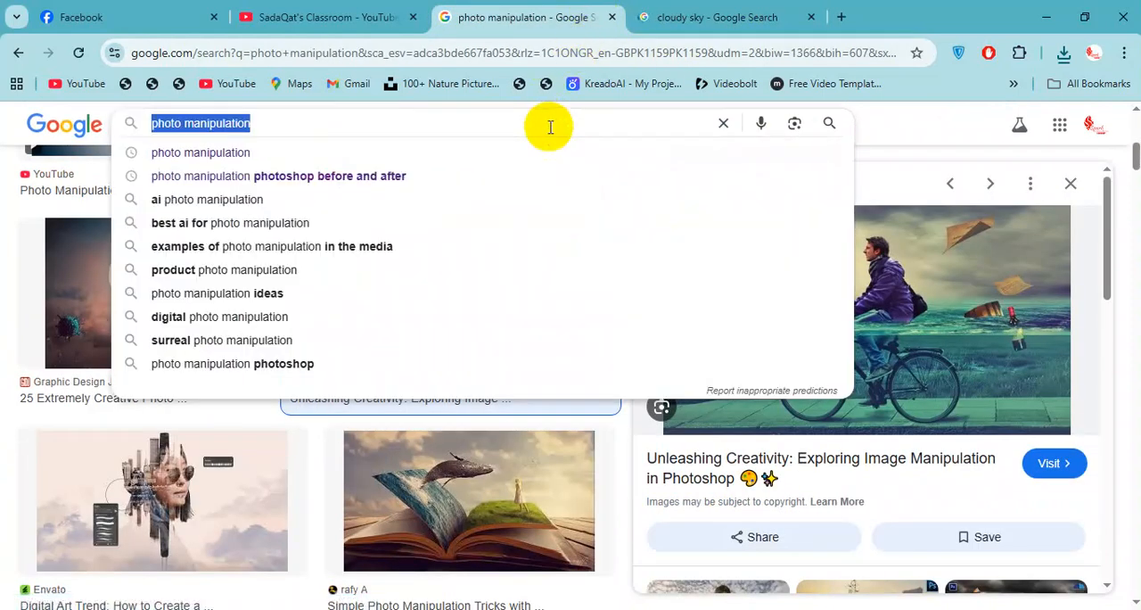
type("grass png")
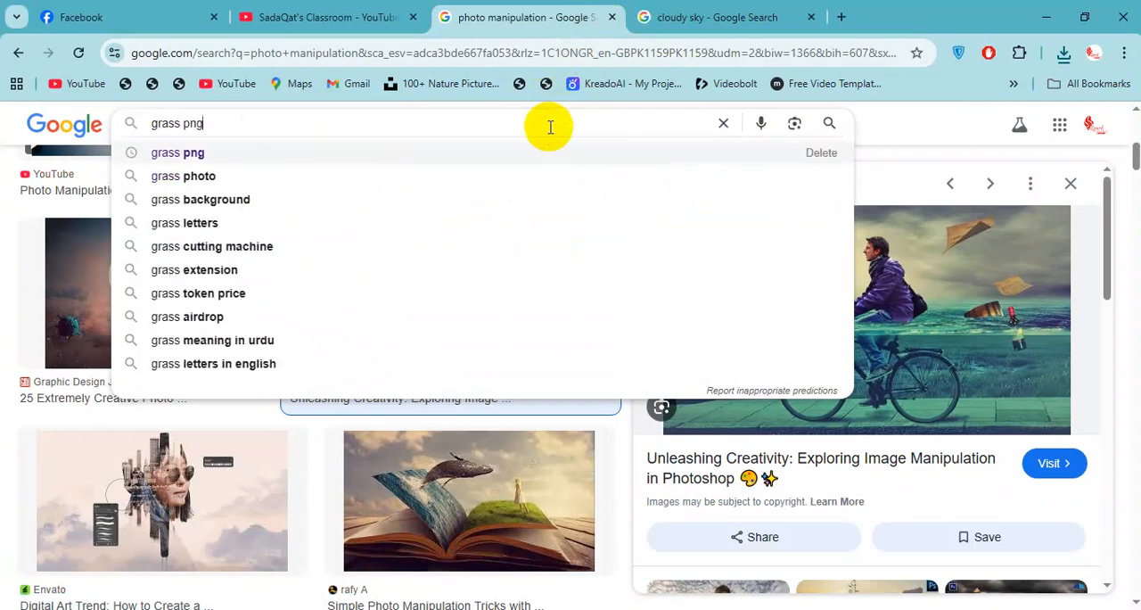
key("Return")
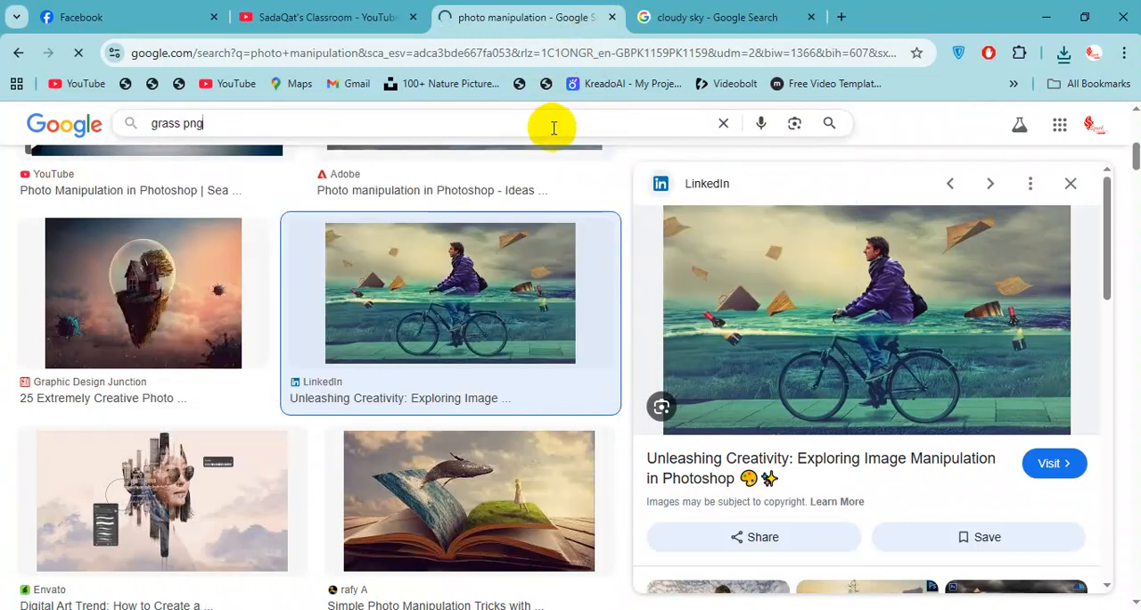
Return to the cloudy sky search tab and filter the image results by Large size.
left_click(786, 8)
right_click(784, 326)
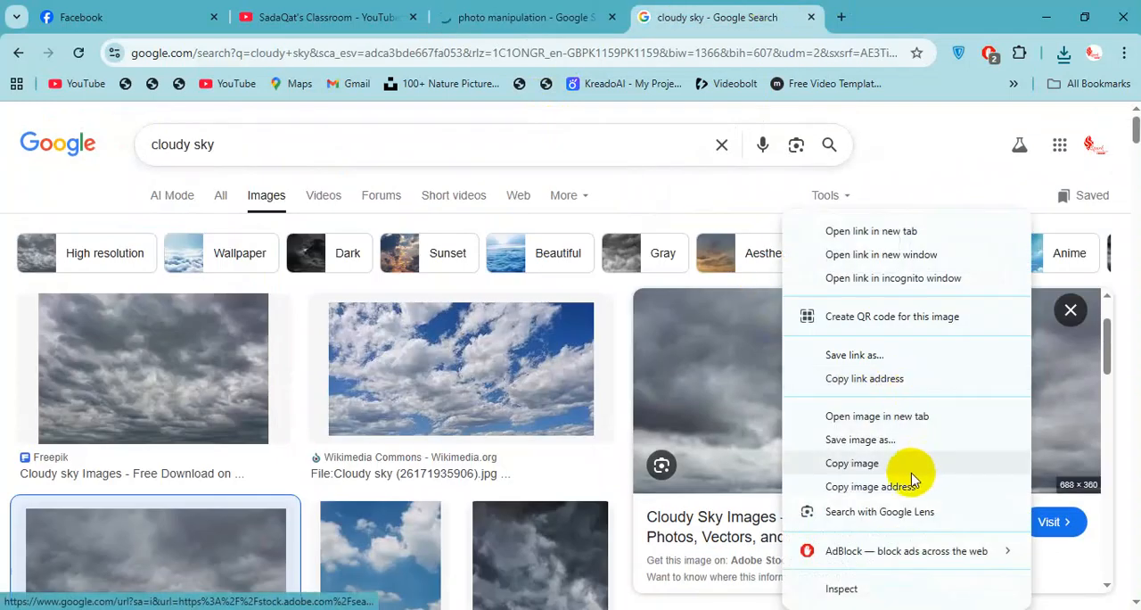
left_click(648, 7)
left_click(841, 196)
mouse_move(947, 258)
mouse_move(950, 235)
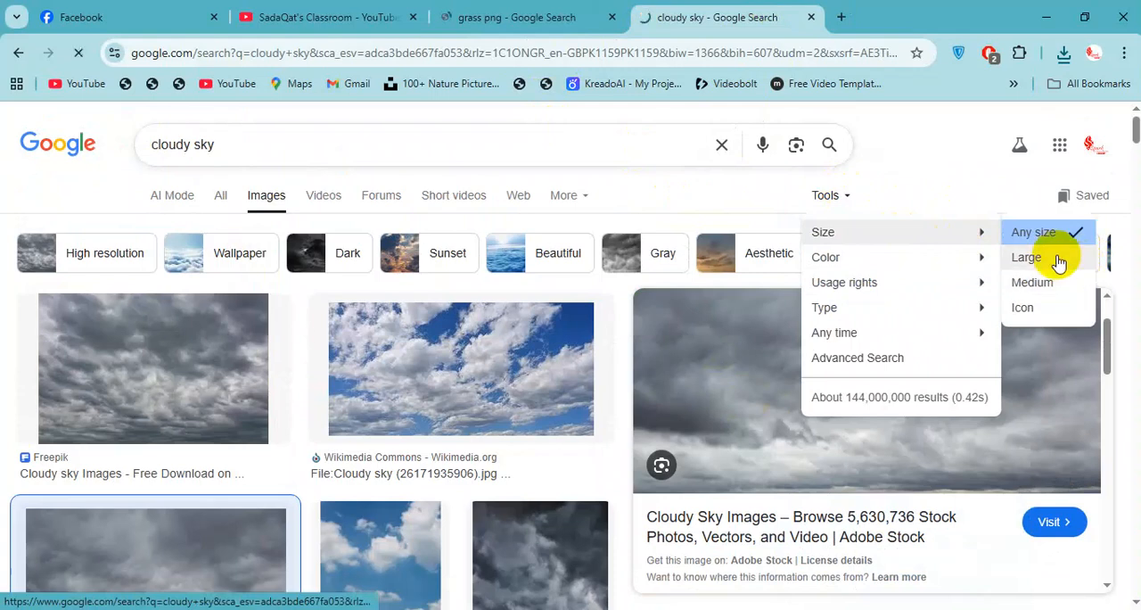
left_click(1059, 259)
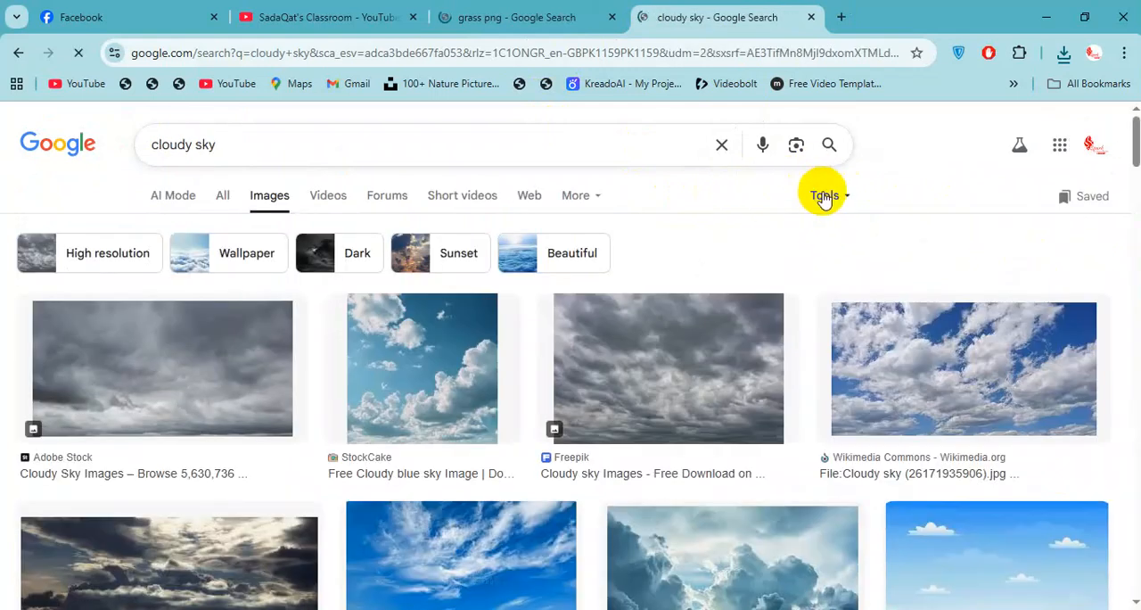
left_click(821, 196)
mouse_move(946, 260)
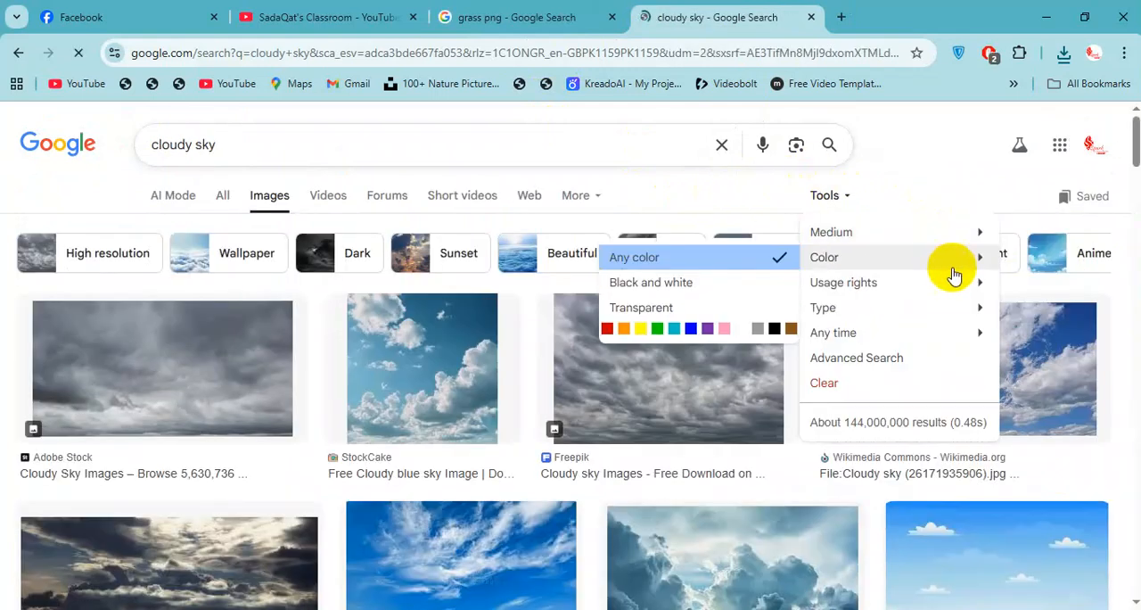
mouse_move(968, 235)
left_click(1026, 258)
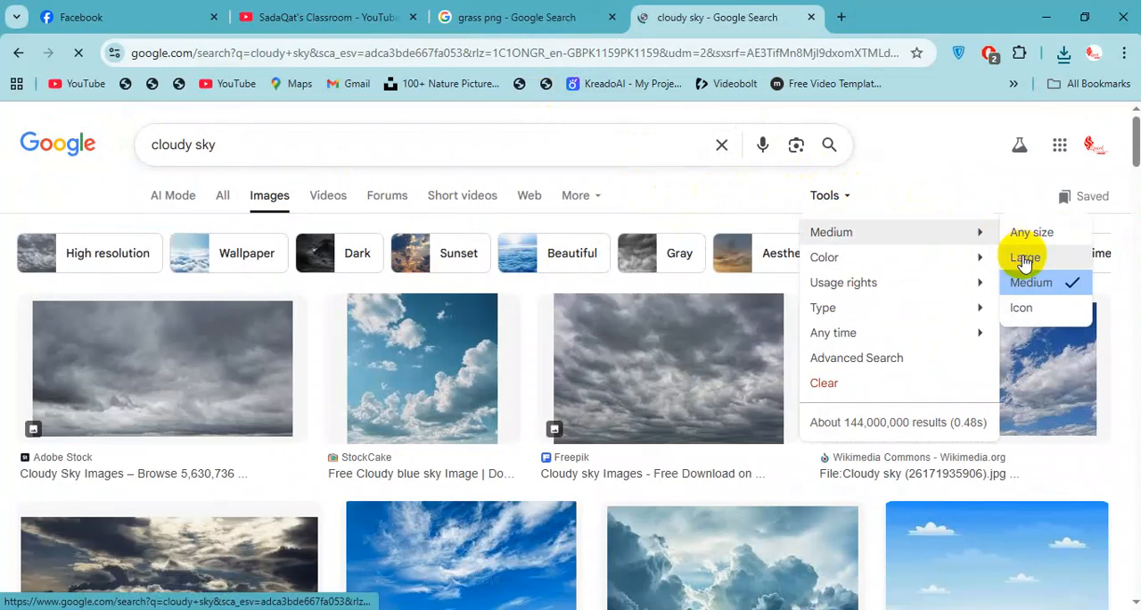
Reload the Large-size cloudy sky image results and check the grass png results in the neighbouring tab meanwhile.
left_click(503, 17)
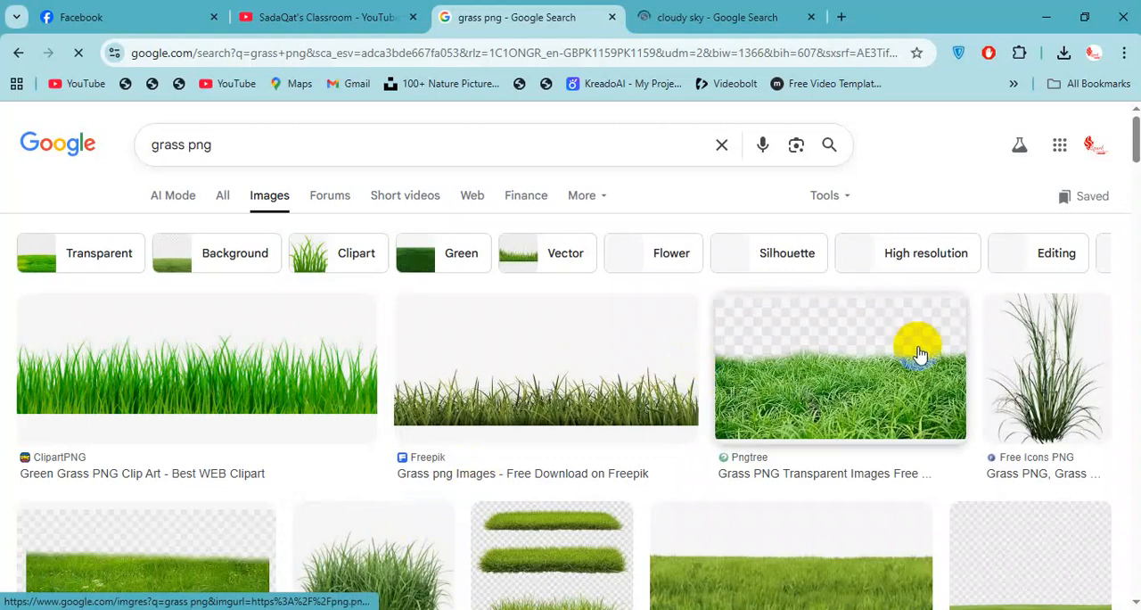
scroll(619, 332, "down", 1)
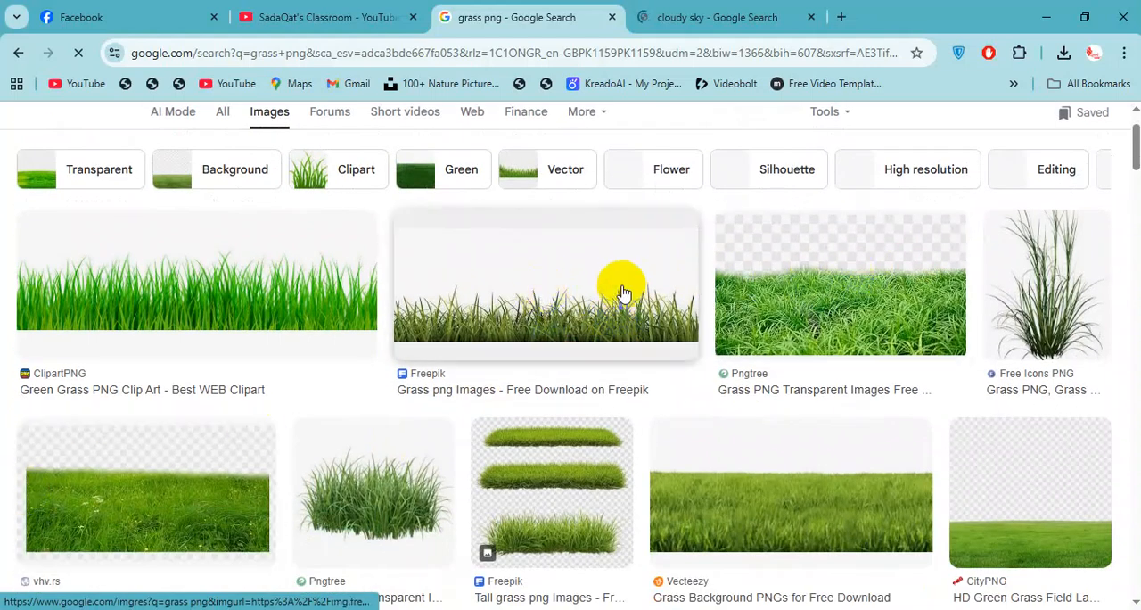
left_click(740, 17)
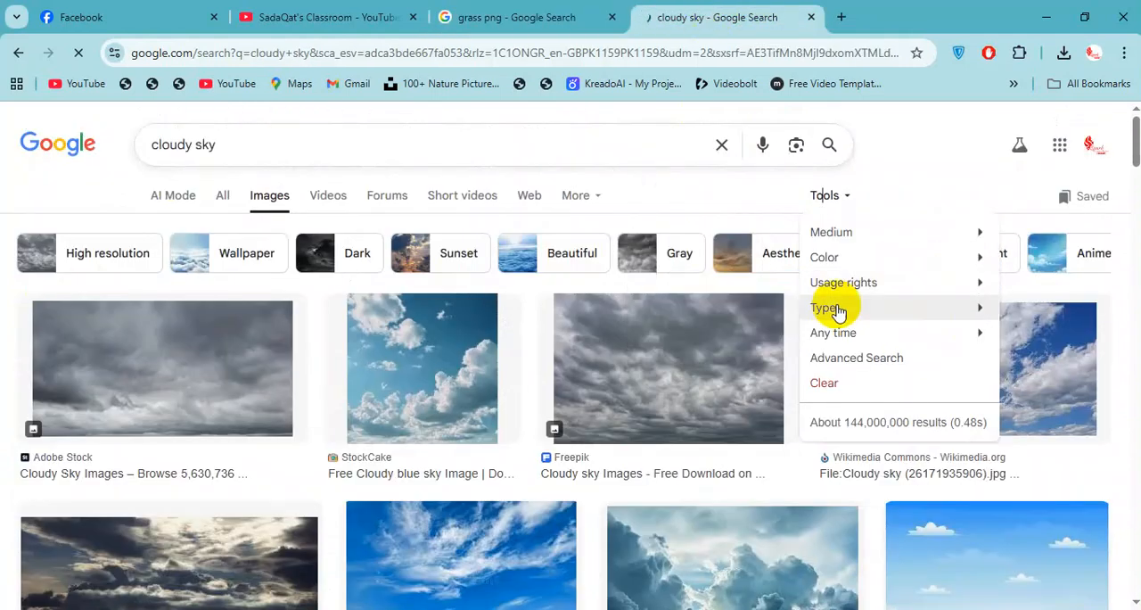
left_click(845, 208)
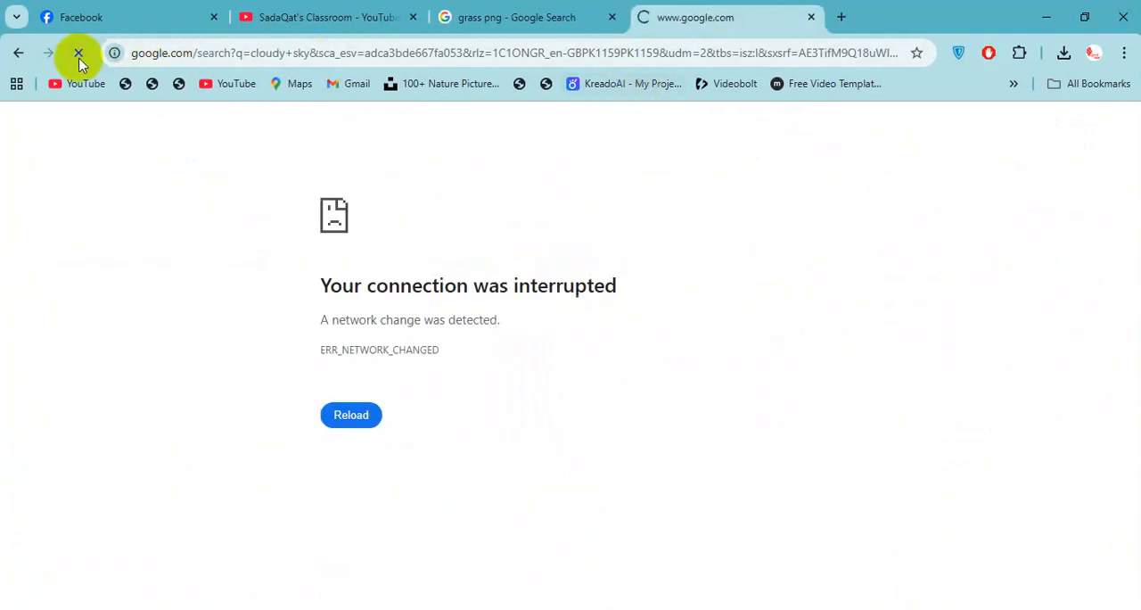
left_click(517, 17)
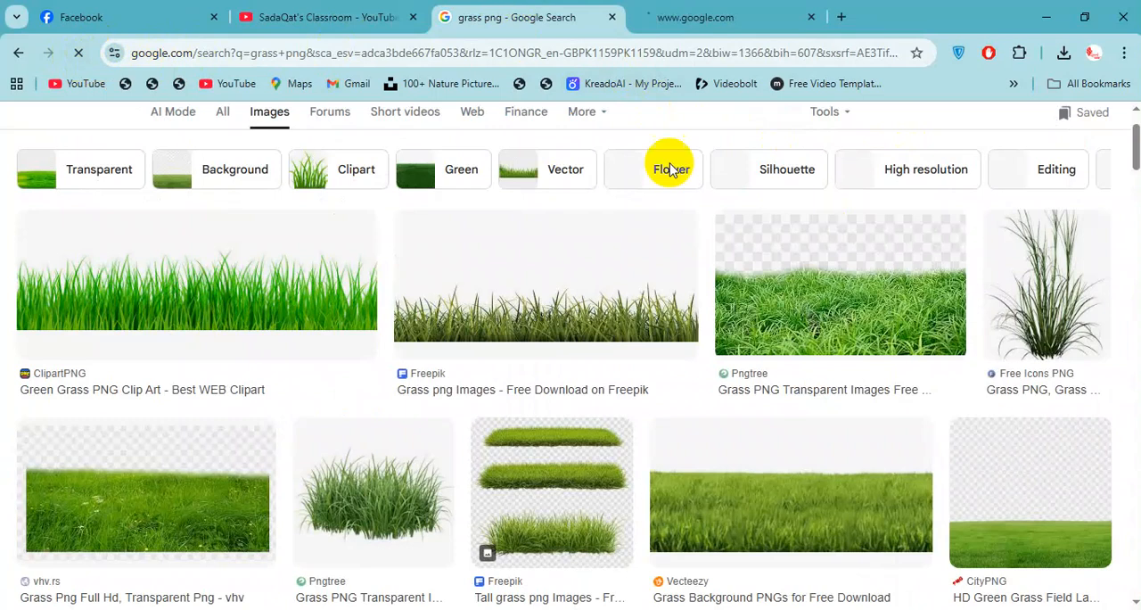
Return to the cloudy sky results and preview the Storm Clouds Sky photo from ISO Republic.
left_click(749, 17)
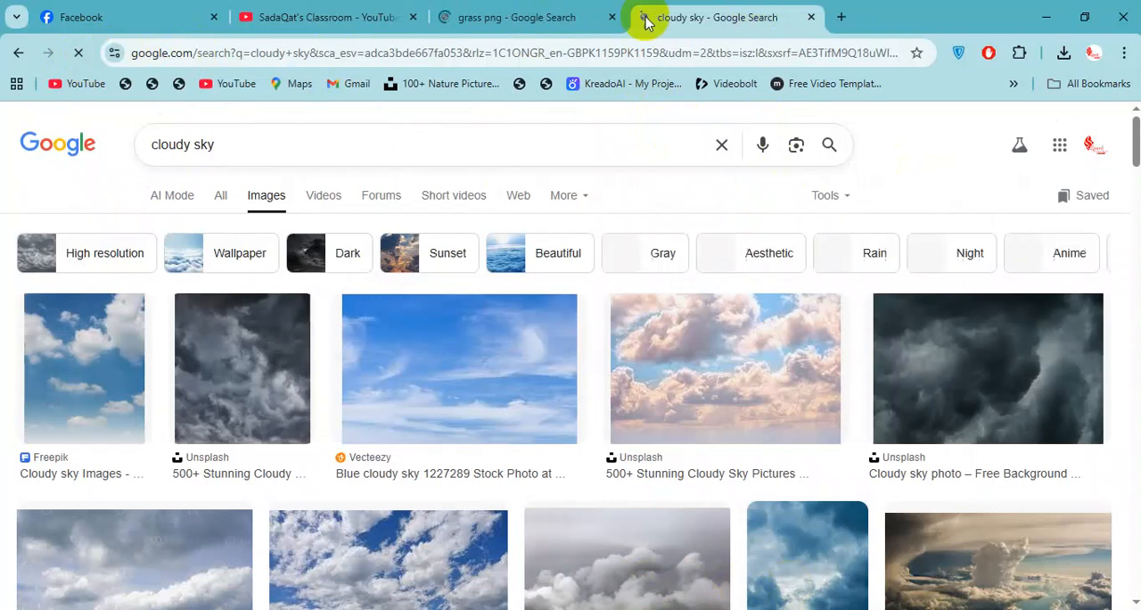
left_click(522, 17)
left_click(667, 9)
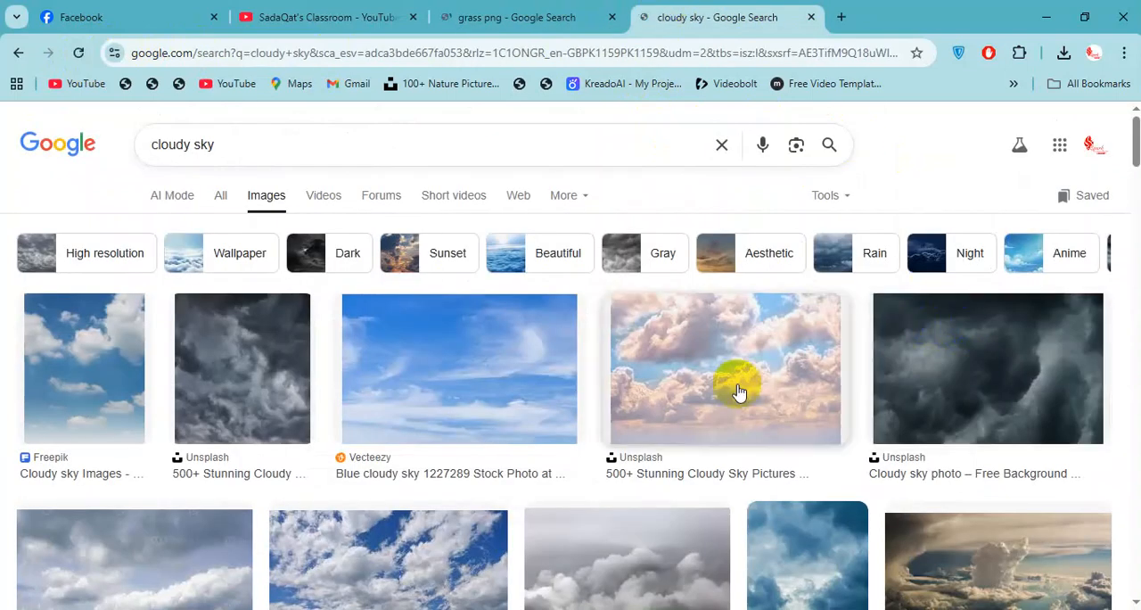
scroll(736, 381, "down", 2)
scroll(388, 382, "down", 3)
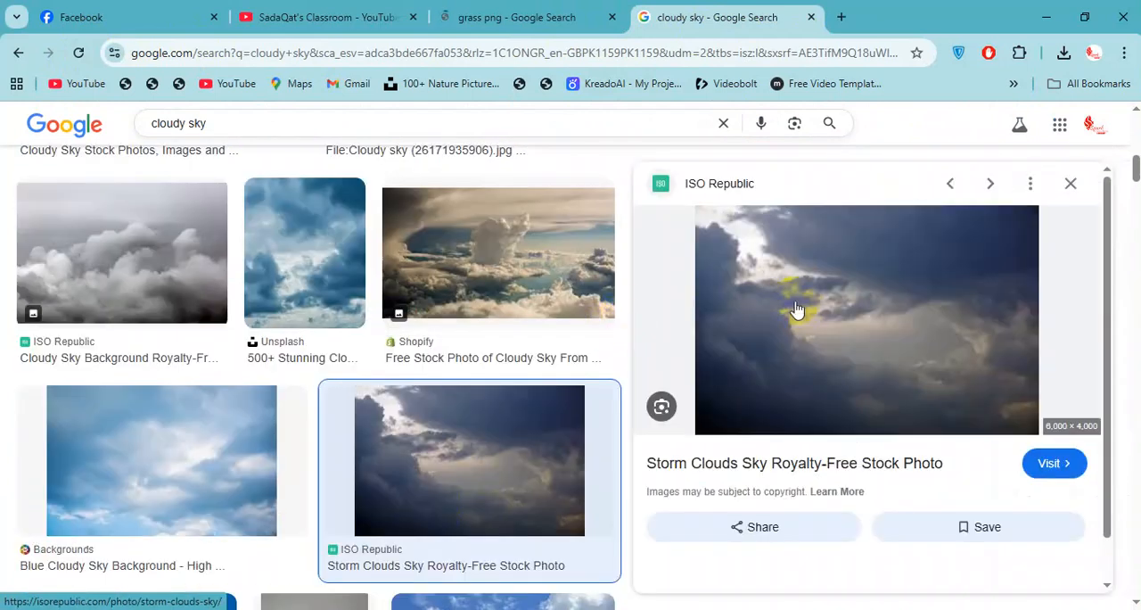
Open the Freepik grass picture from the grass png results at full preview and copy the image.
left_click(481, 17)
right_click(681, 257)
left_click(770, 486)
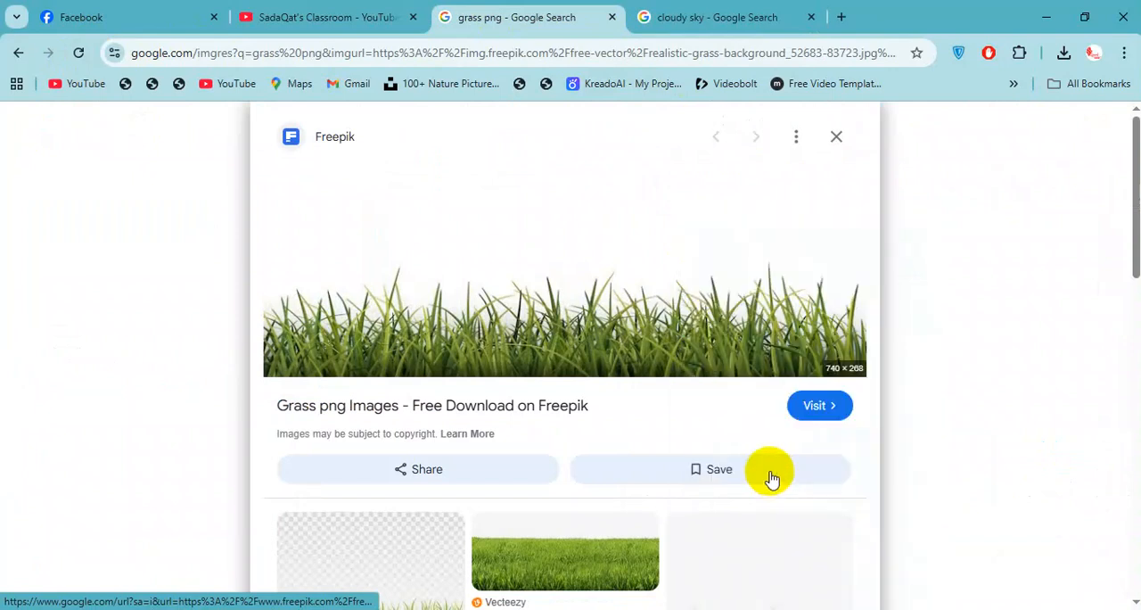
right_click(664, 259)
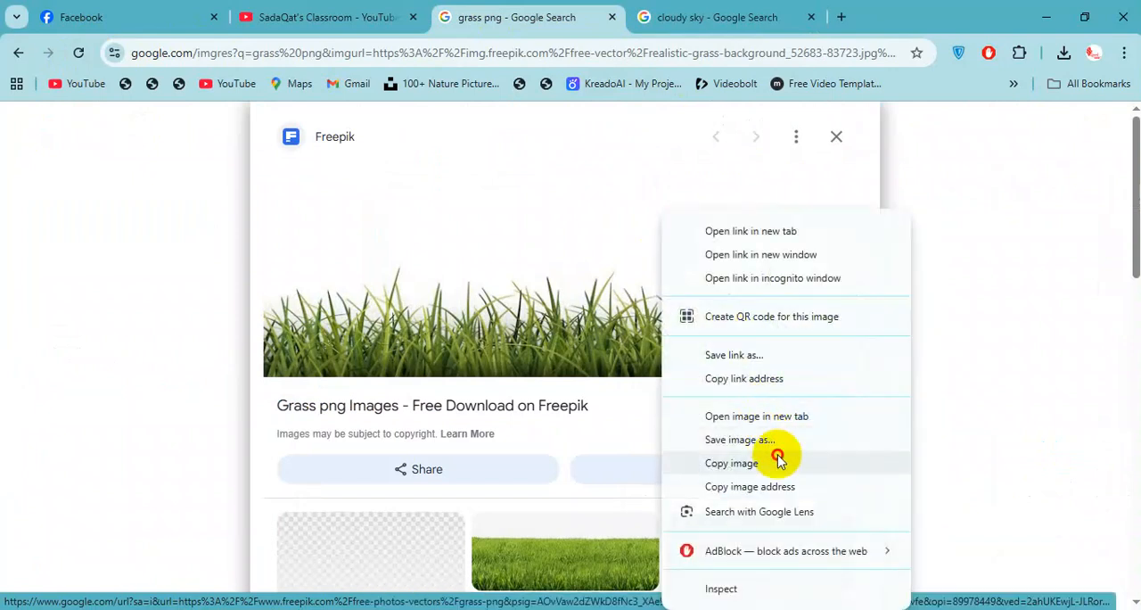
left_click(779, 462)
right_click(648, 203)
left_click(748, 448)
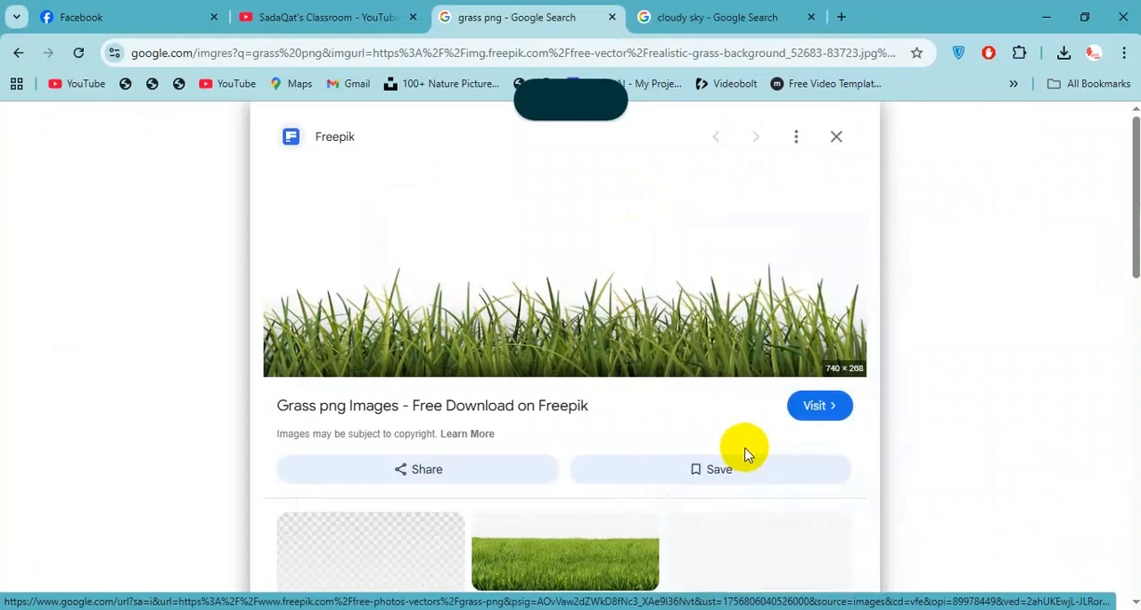
Switch to Photoshop, paste the grass image into Untitled-1 and scale it down to about 37%.
key("alt+Tab")
key("ctrl+v")
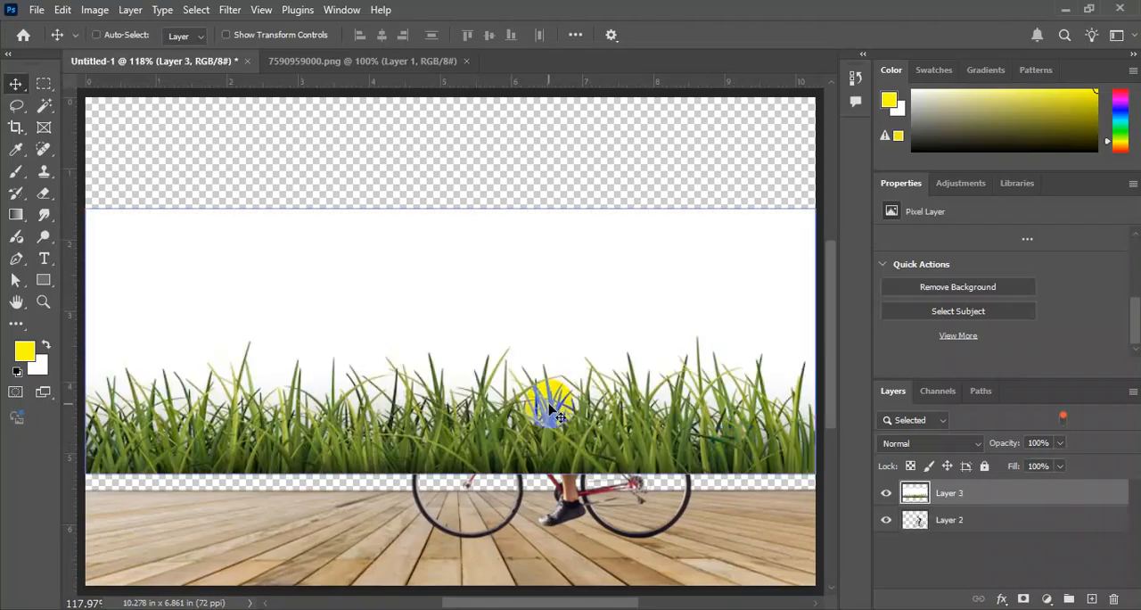
key("ctrl+t")
left_click_drag(800, 218, 581, 288)
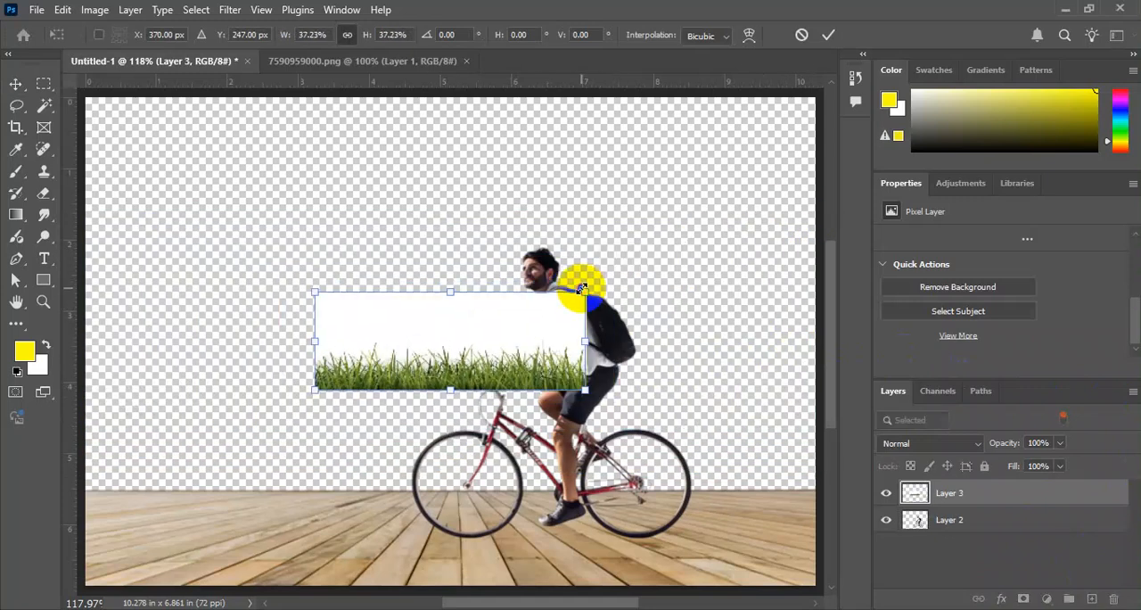
double_click(535, 375)
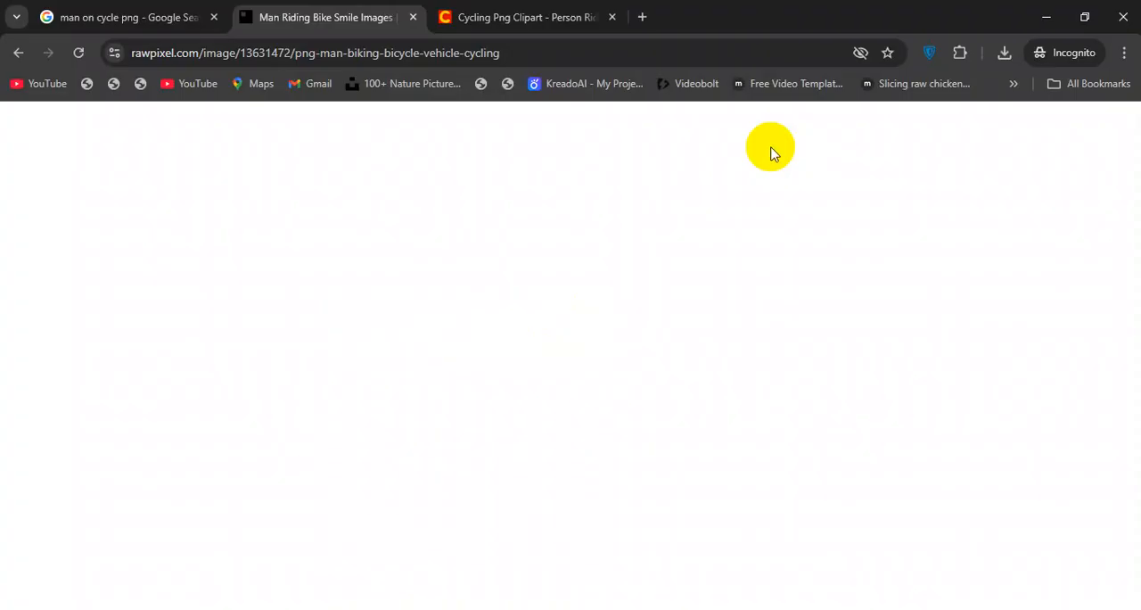
Close the incognito tabs with the rawpixel and ClipartMax cyclist pages, and switch to the regular Chrome window.
key("ctrl+w")
key("ctrl+Tab")
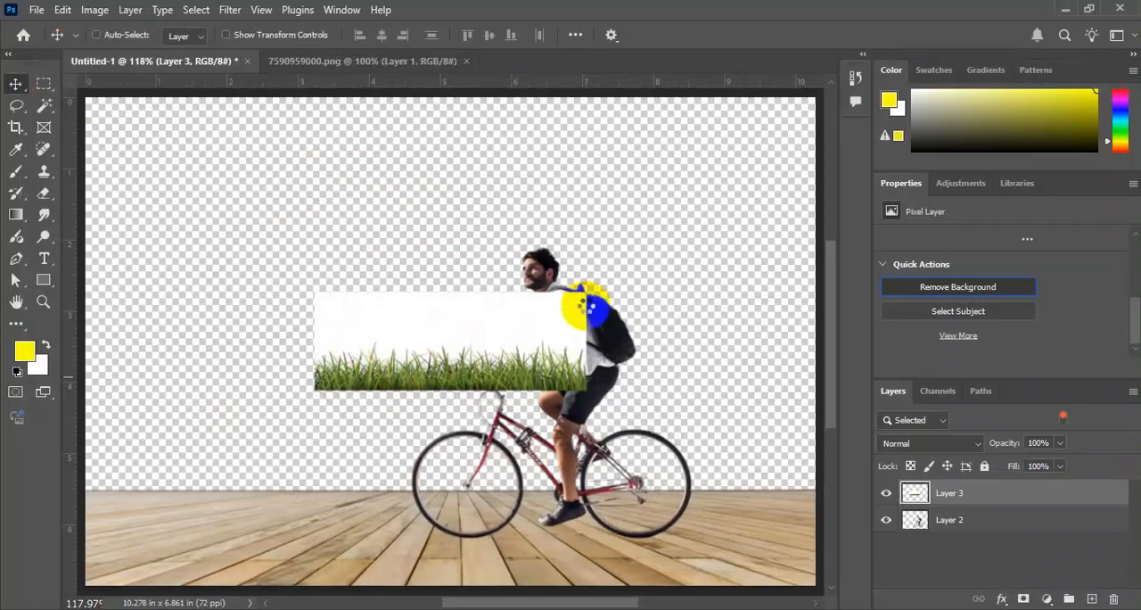
key("alt+Tab")
key("Tab")
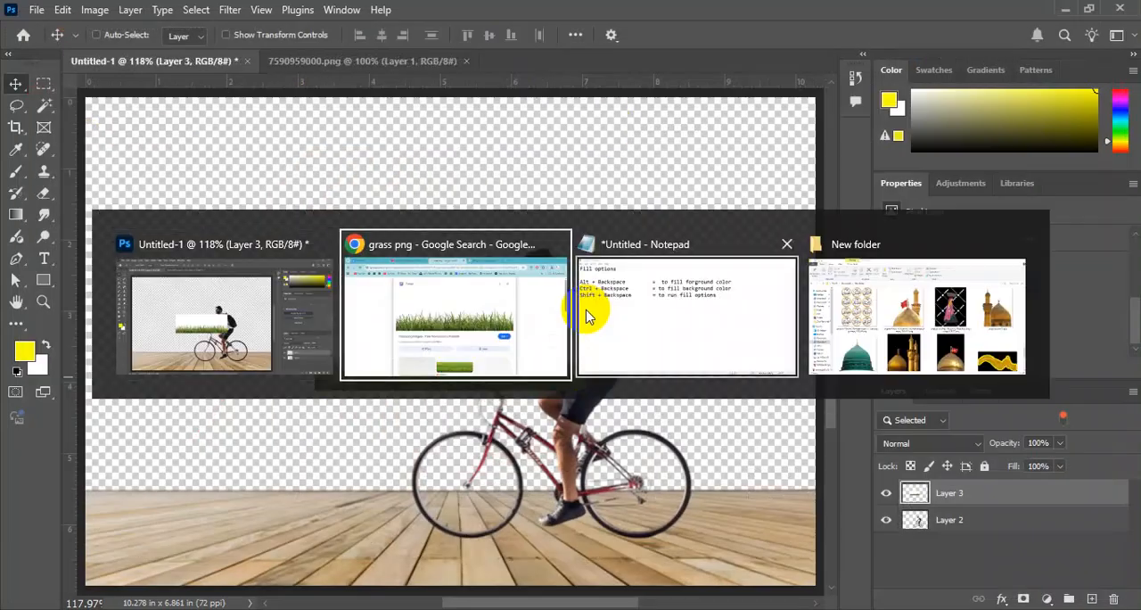
Copy the previewed ISO Republic Storm Clouds Sky image from the cloudy sky results.
left_click(683, 17)
right_click(854, 294)
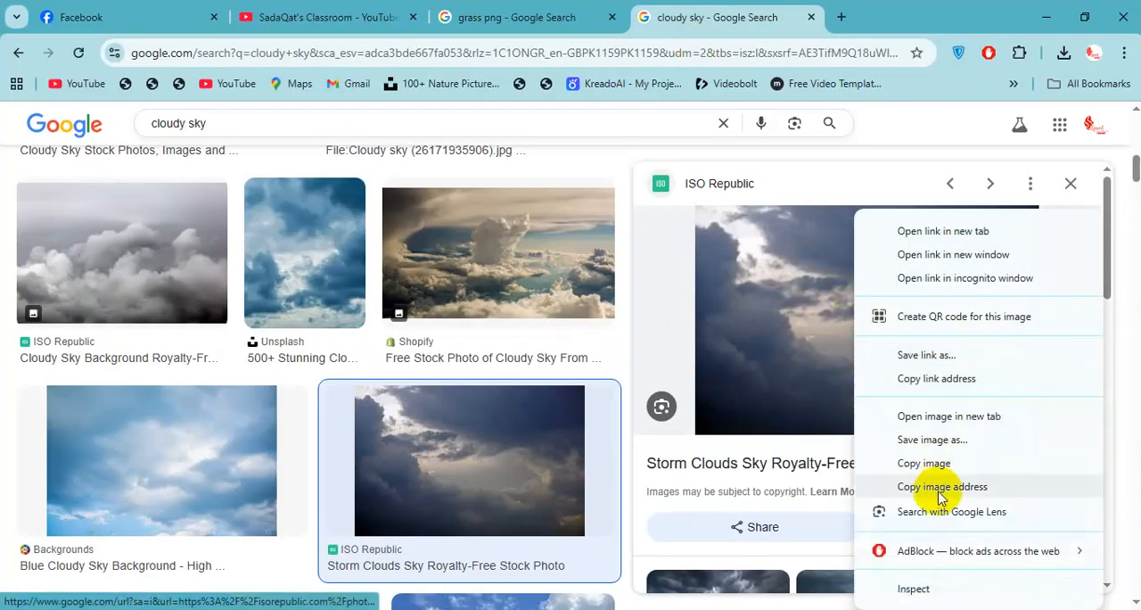
left_click(932, 464)
Preview the Blue Cloudy Sky Background image, and return to Photoshop and dismiss the open dialog.
scroll(286, 419, "down", 3)
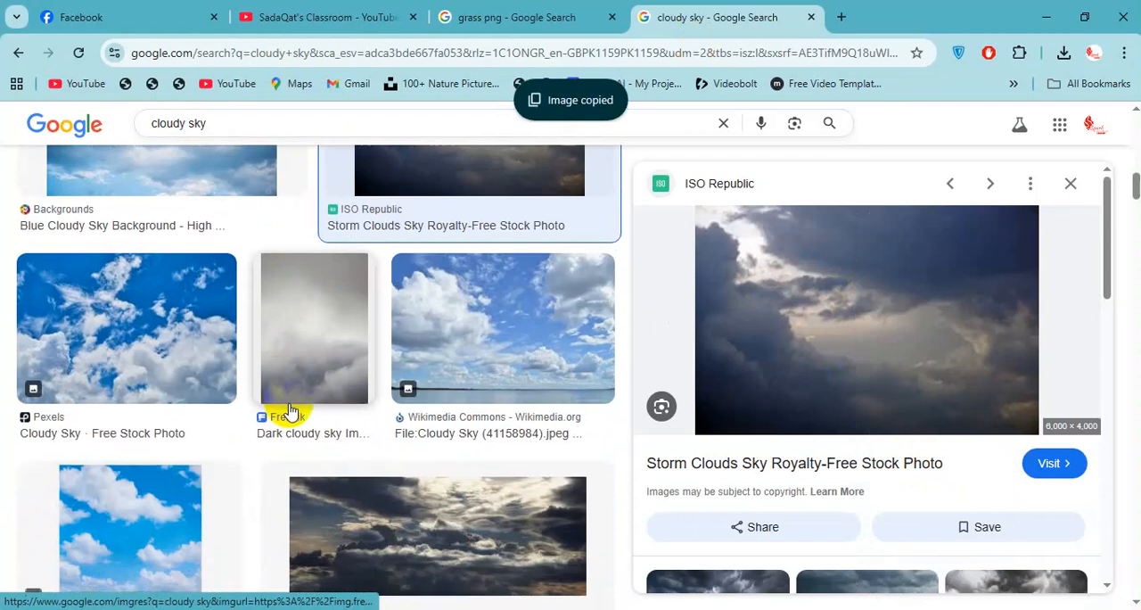
scroll(294, 408, "up", 3)
left_click(186, 344)
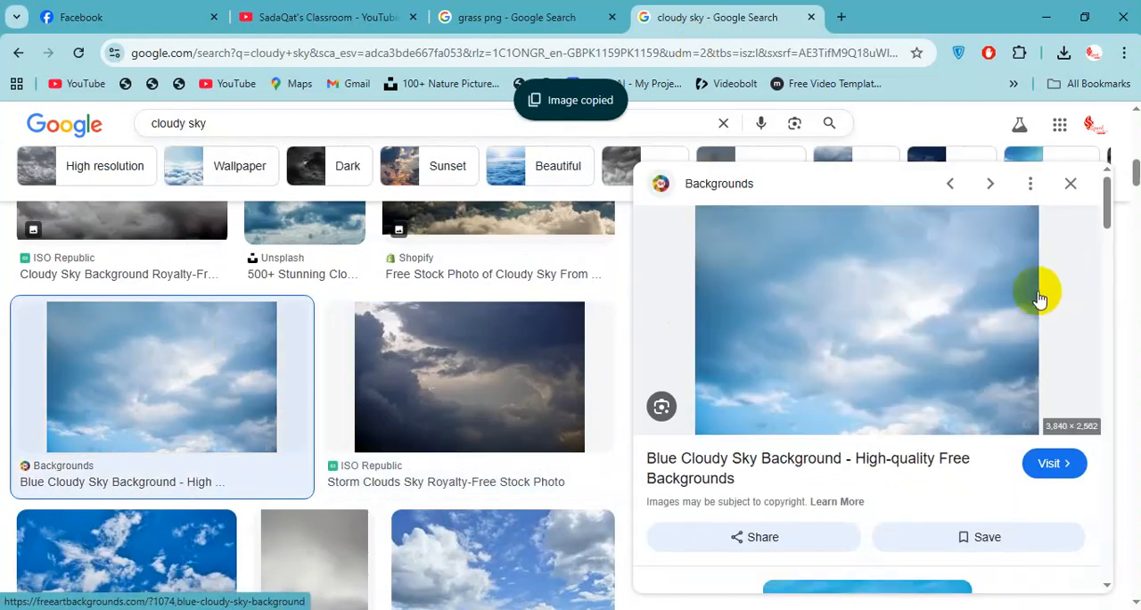
scroll(578, 370, "down", 3)
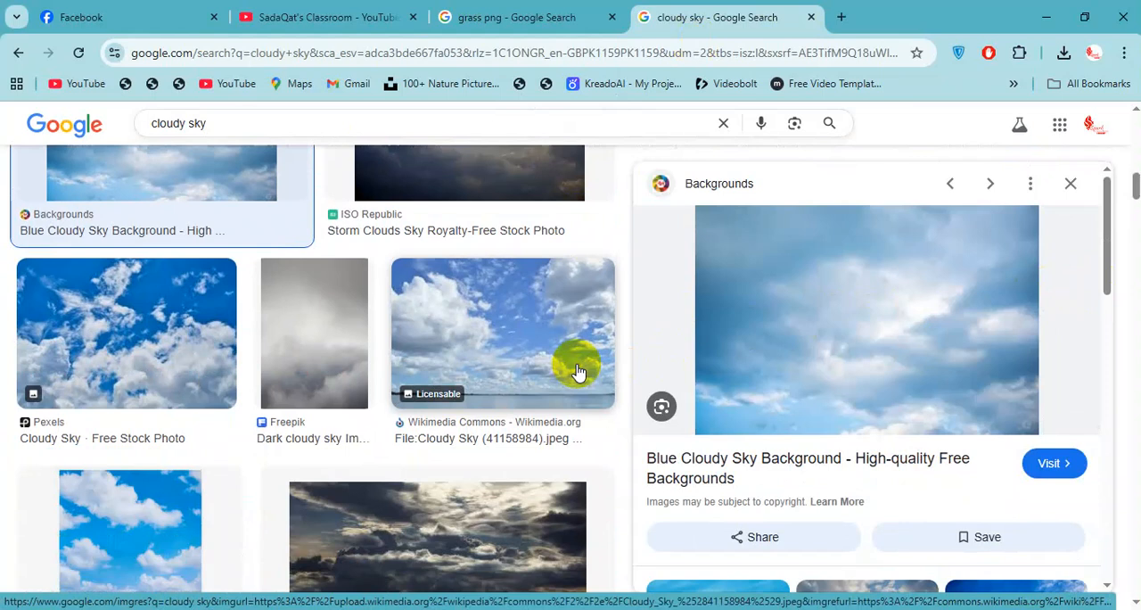
key("alt+Tab")
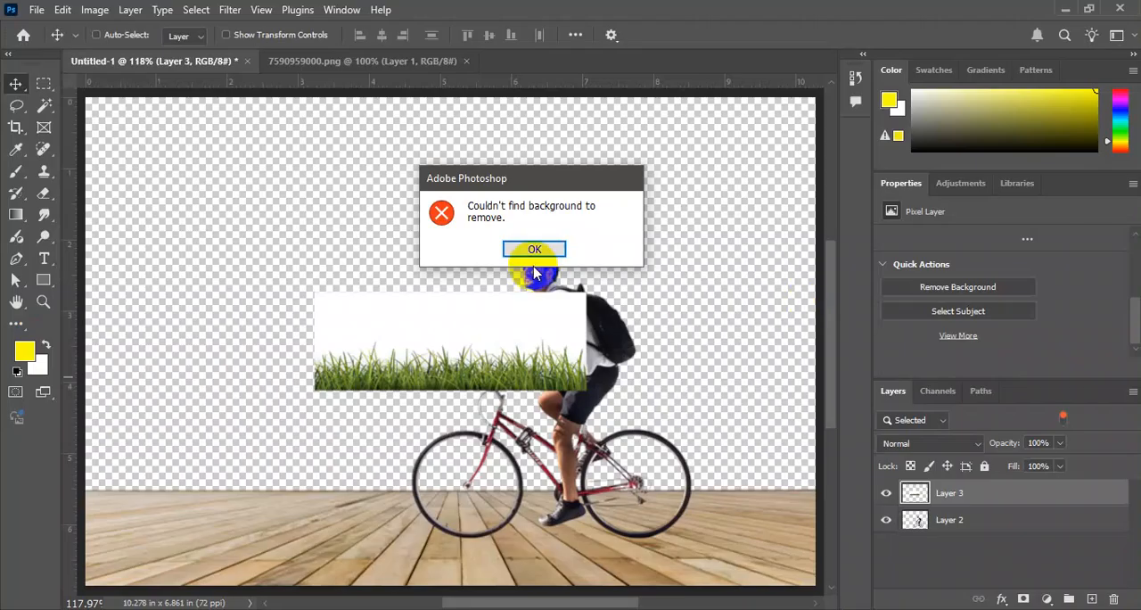
left_click(534, 249)
key("ctrl+v")
left_click_drag(556, 326, 386, 167)
key("ctrl+t")
left_click_drag(427, 254, 670, 332)
left_click_drag(459, 290, 493, 308)
key("Return")
key("Delete")
key("alt+Tab")
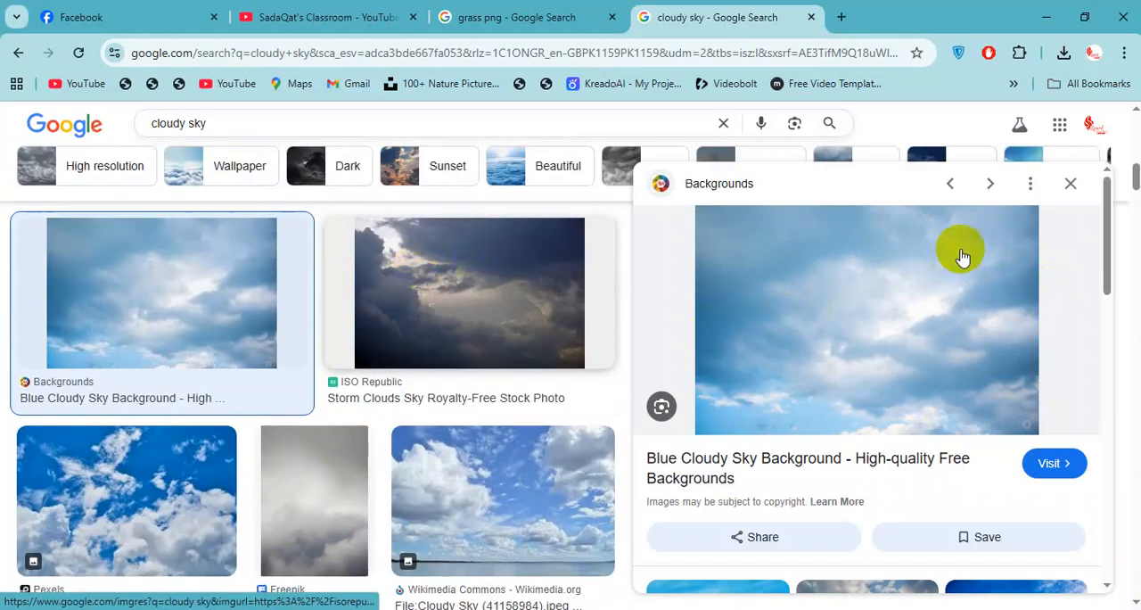
key("Right")
left_click(558, 21)
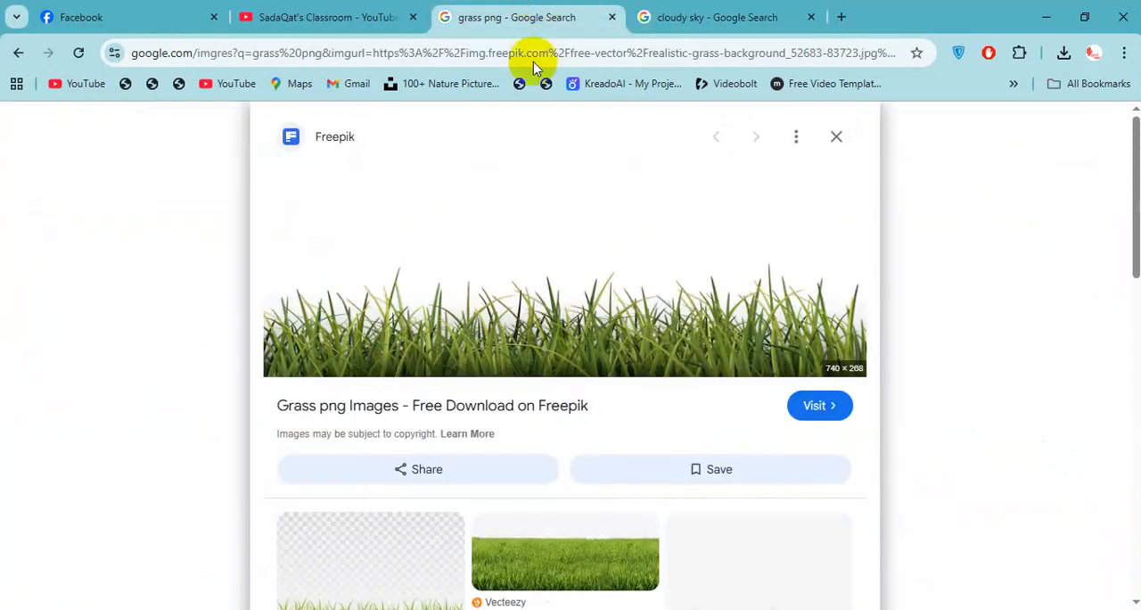
left_click(466, 42)
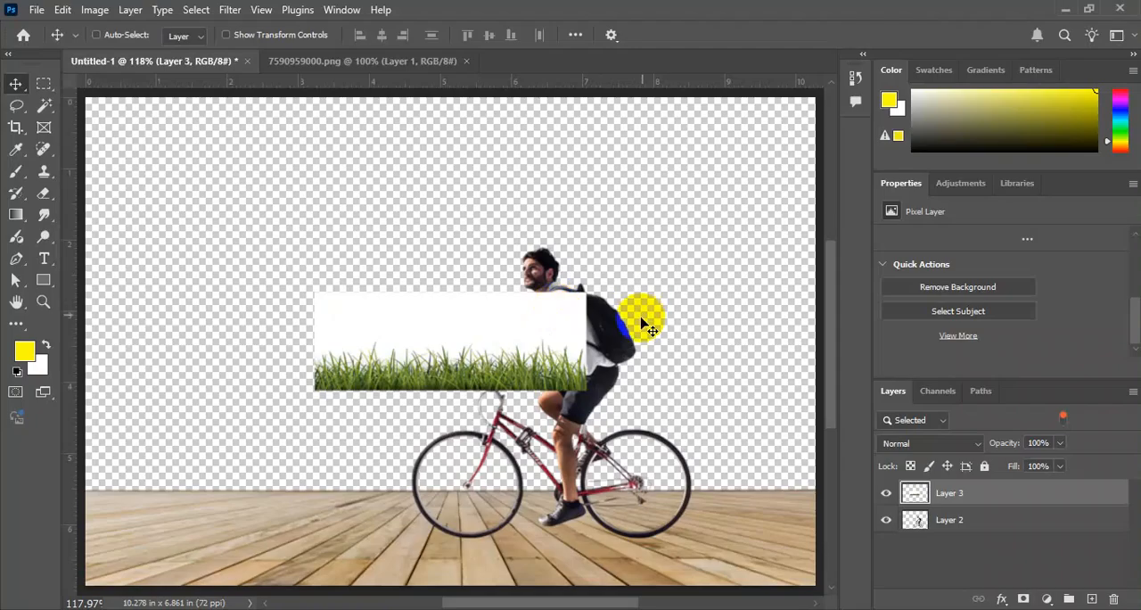
Move the grass image up and to the left so it clears the cyclist, keeping its size.
left_click_drag(484, 344, 419, 316)
key("ctrl+t")
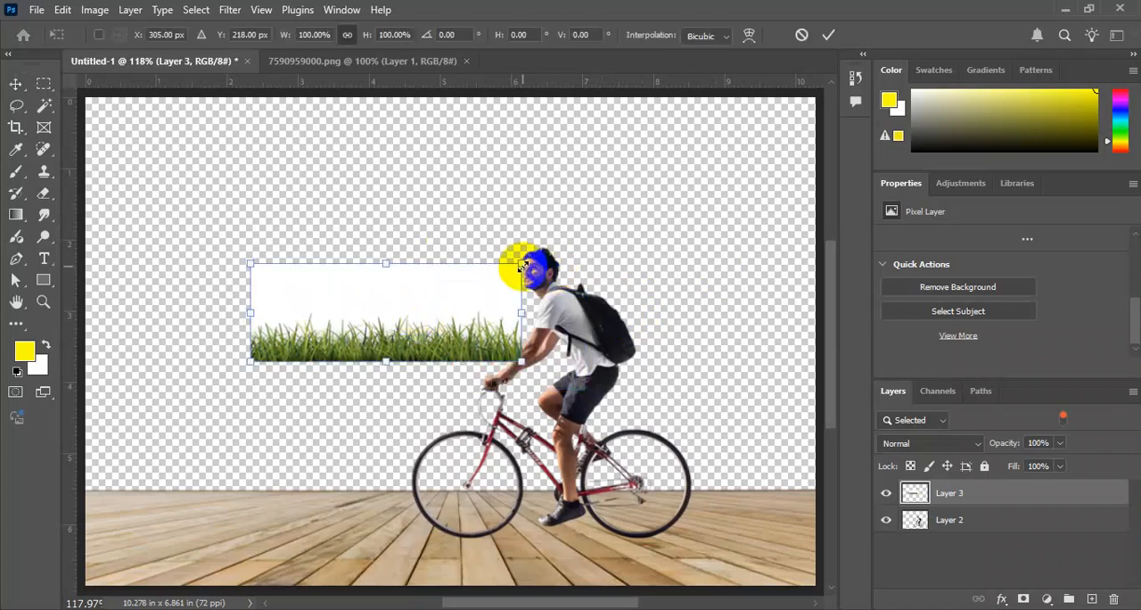
key("Return")
Select the grass image's white background with Color Range at fuzziness 200, delete it and deselect.
key("ctrl+plus")
left_click_drag(640, 453, 499, 367)
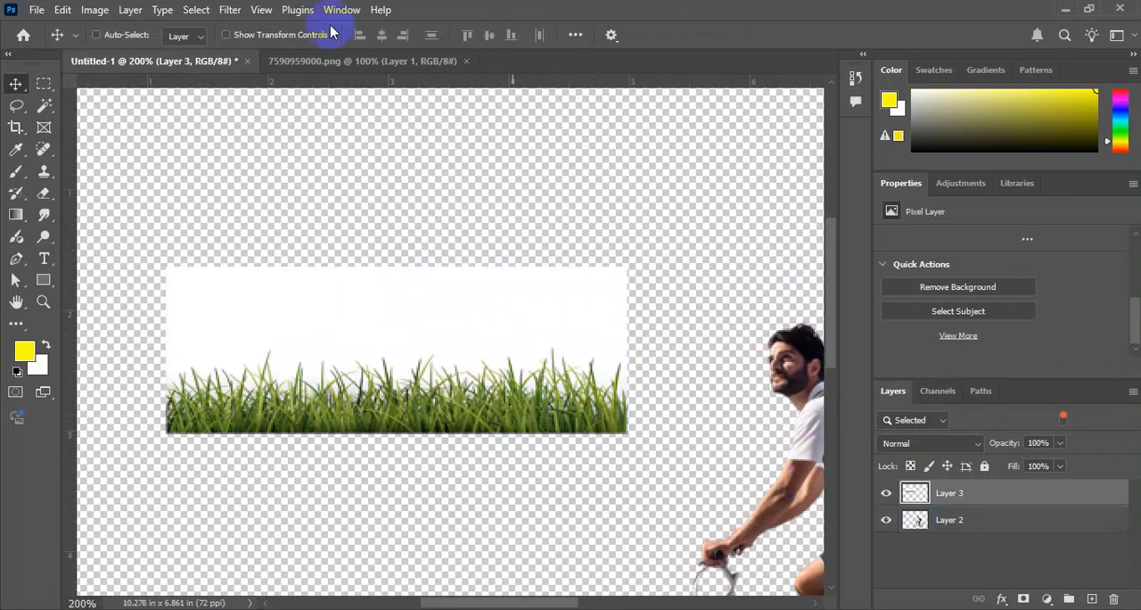
left_click(195, 9)
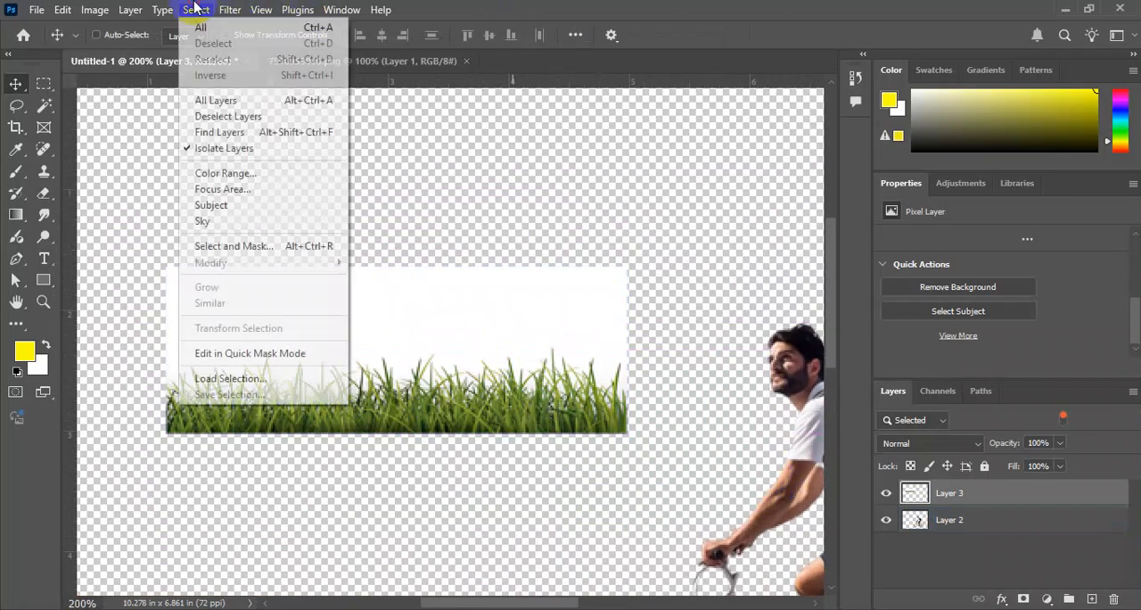
left_click(264, 173)
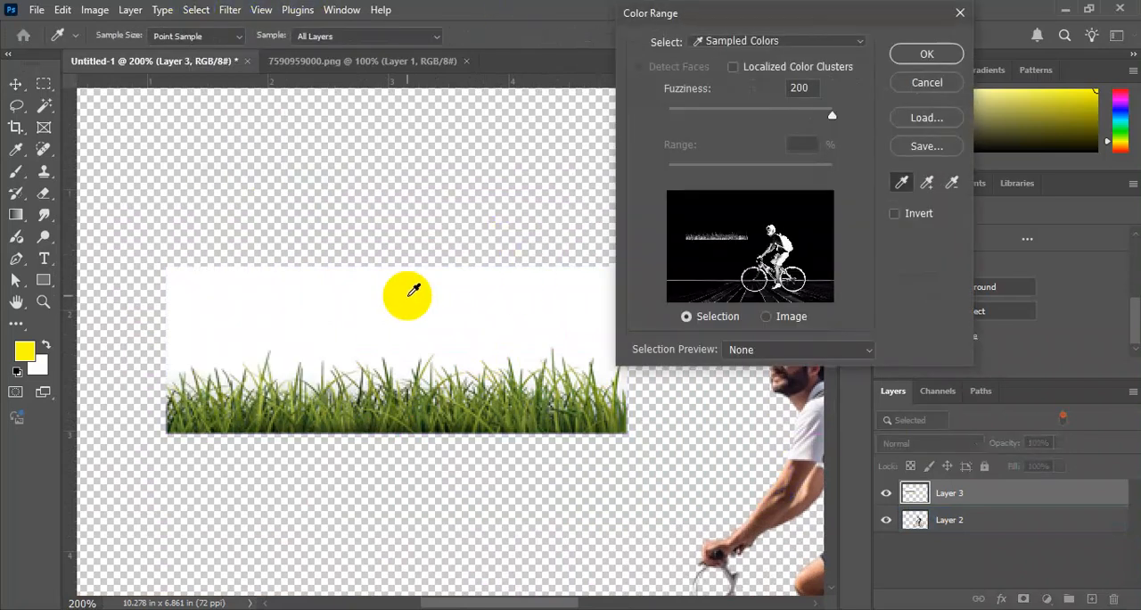
left_click(927, 54)
left_click(574, 397)
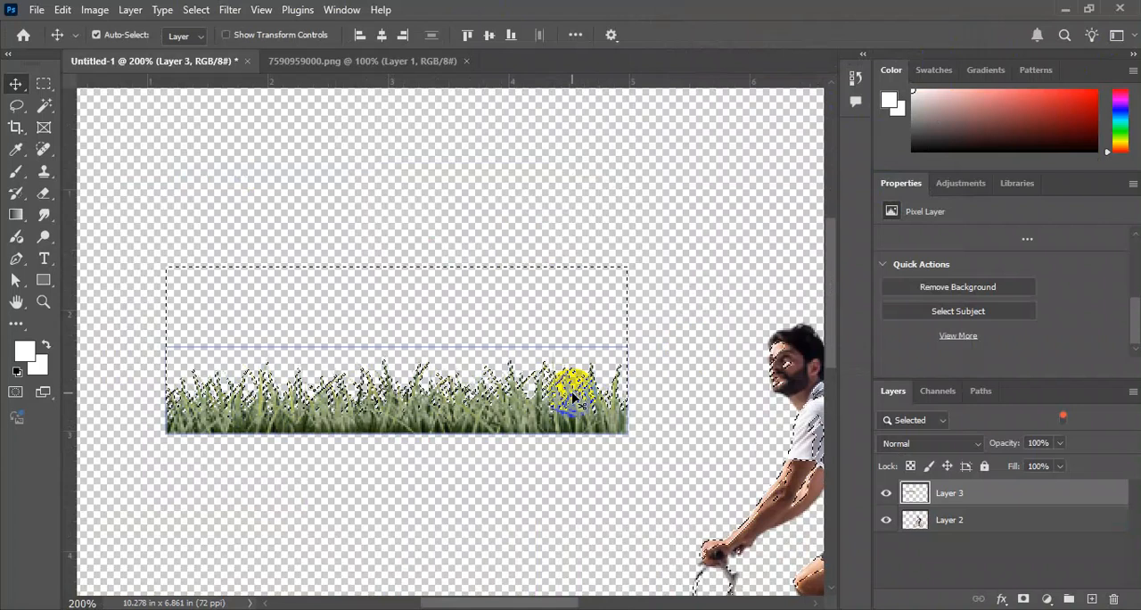
key("ctrl+d")
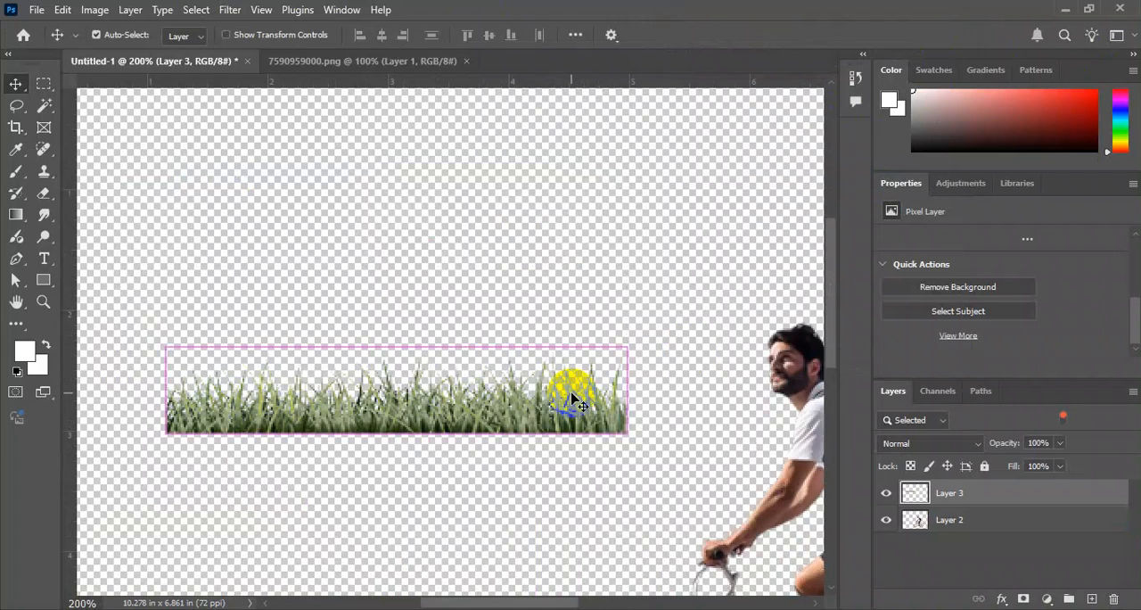
Duplicate the grass layer three times to make it denser, and merge the three copies into one layer.
key("ctrl+j")
key("ctrl+j")
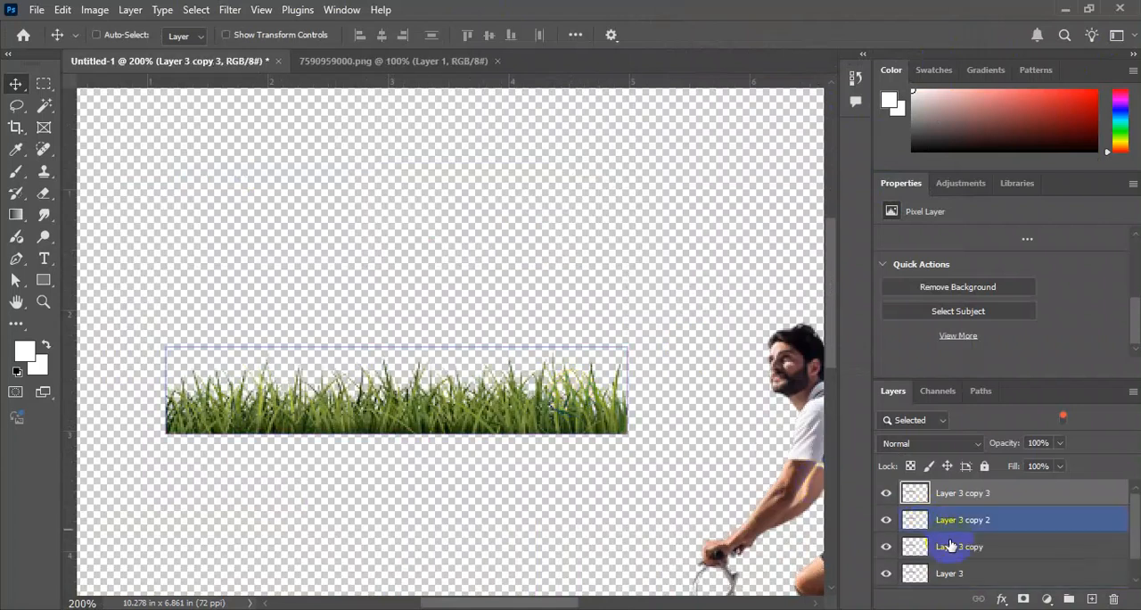
left_click(974, 568, "shift")
key("ctrl+e")
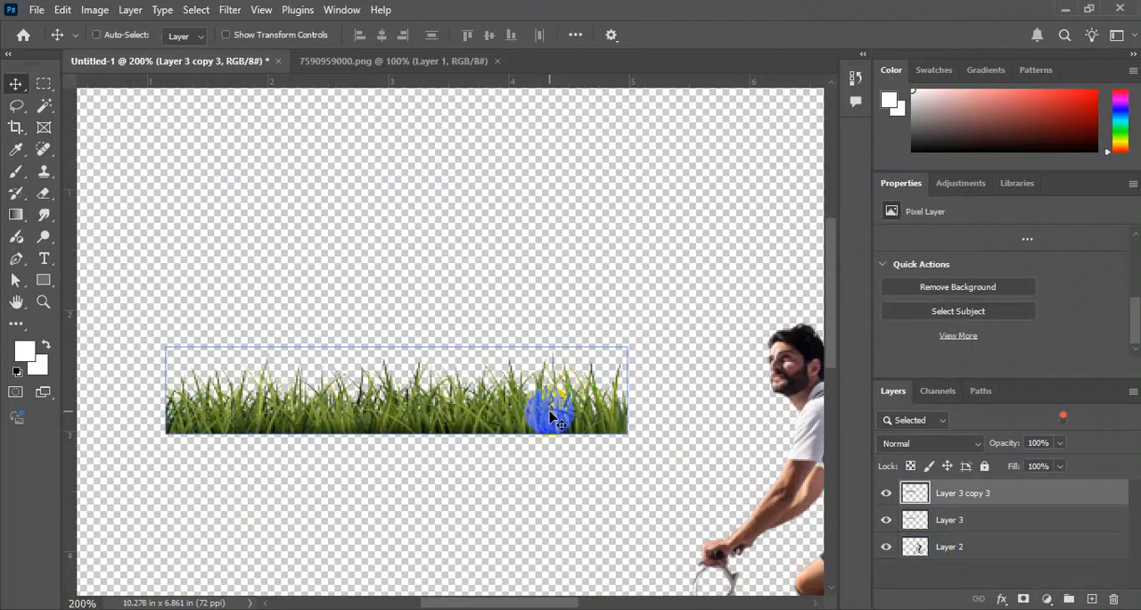
Move the merged grass to the left end of the floor's back edge and delete the original Layer 3.
key("ctrl+0")
left_click_drag(398, 330, 297, 499)
left_click(956, 519)
key("Delete")
mouse_move(290, 438)
left_mouse_down()
mouse_move(286, 456)
mouse_move(308, 450)
left_mouse_up()
key("ctrl+z")
Send the merged grass layer behind the wooden floor and turn off layer filtering to list all layers.
left_click(968, 496)
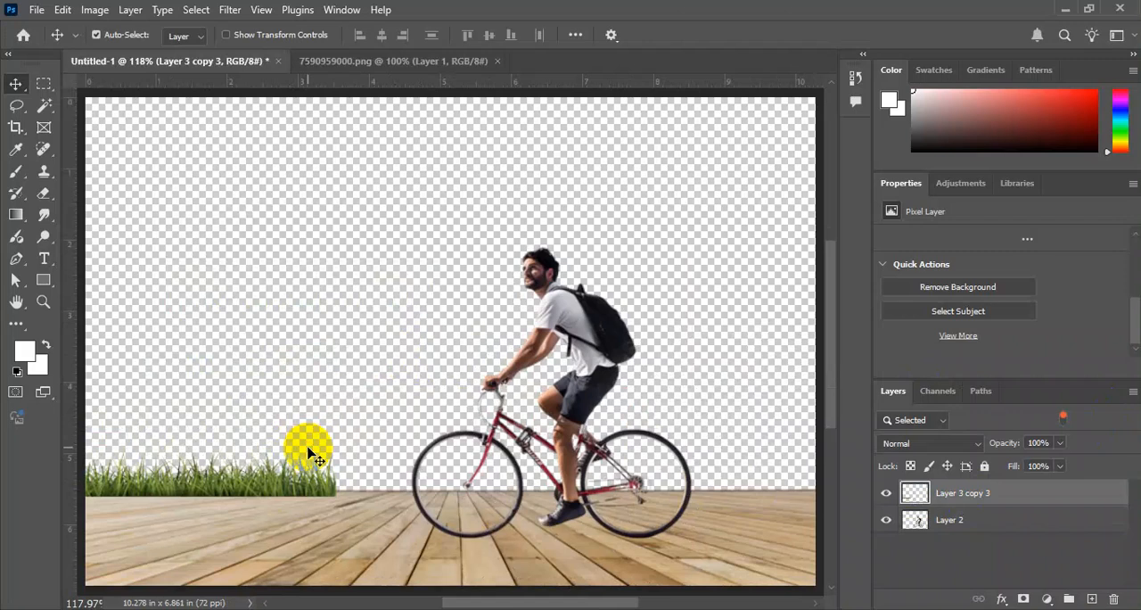
key("ctrl+bracketleft")
left_click(1062, 416)
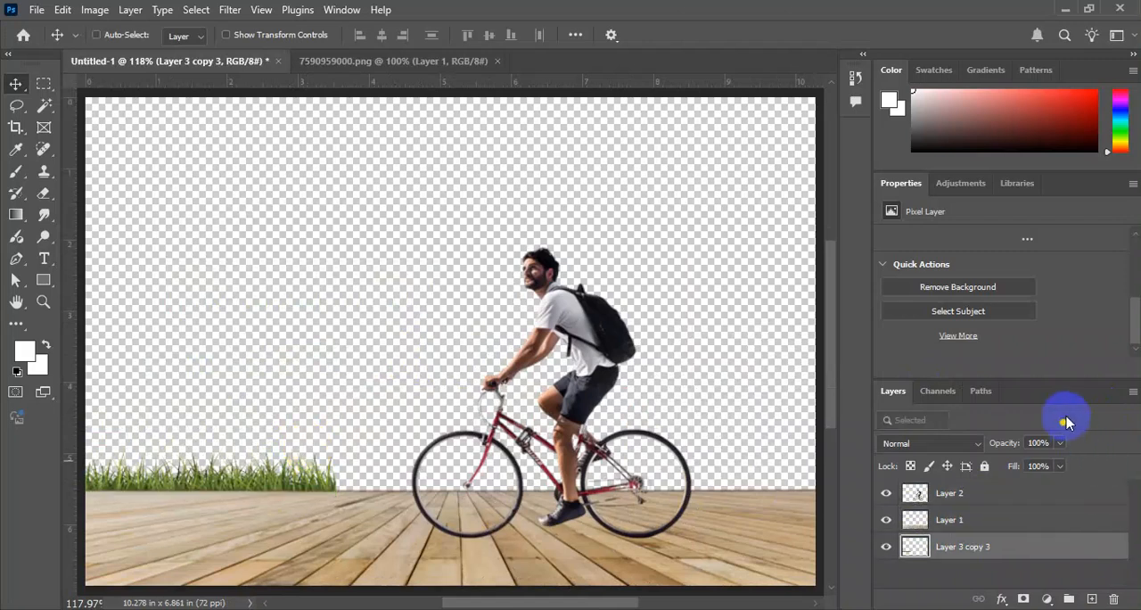
Extend the grass to the right along the back edge of the wooden floor.
left_click_drag(258, 459, 474, 455)
left_click_drag(371, 480, 615, 484)
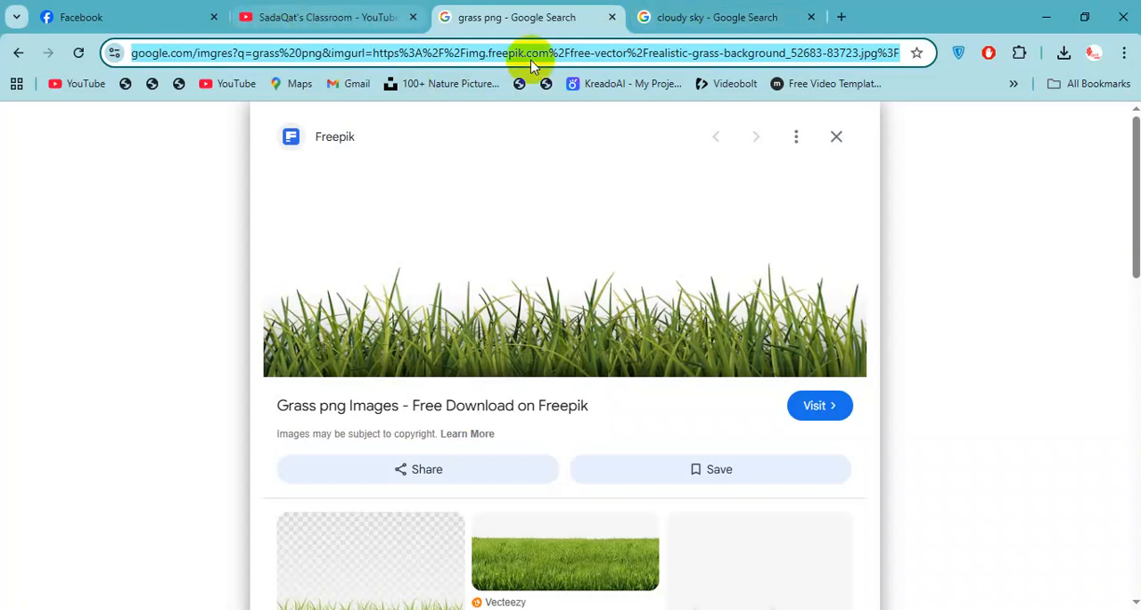
Find the Adobe Stock photo of a hilly grass field among the grass png image results and copy the image.
scroll(675, 383, "down", 7)
scroll(754, 353, "up", 3)
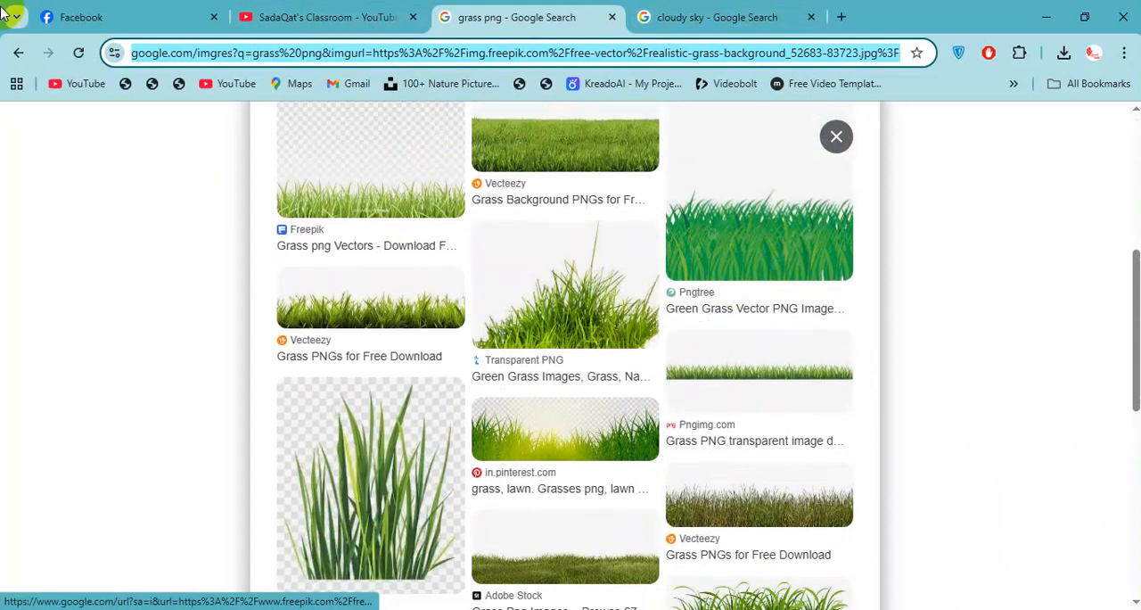
left_click(18, 52)
left_click(867, 278)
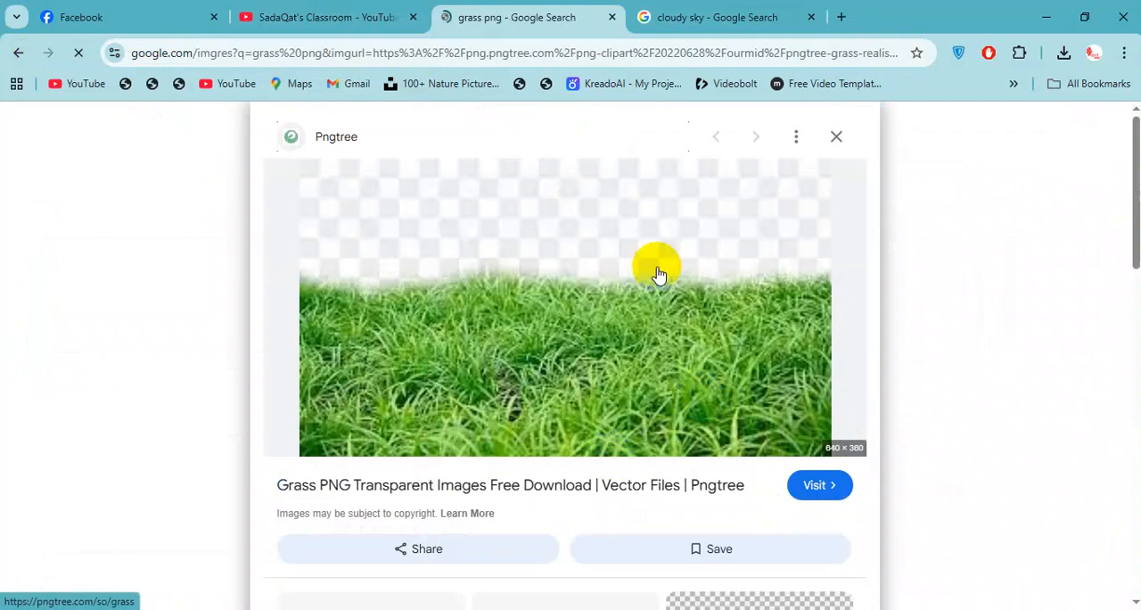
scroll(657, 272, "down", 4)
left_click(520, 290)
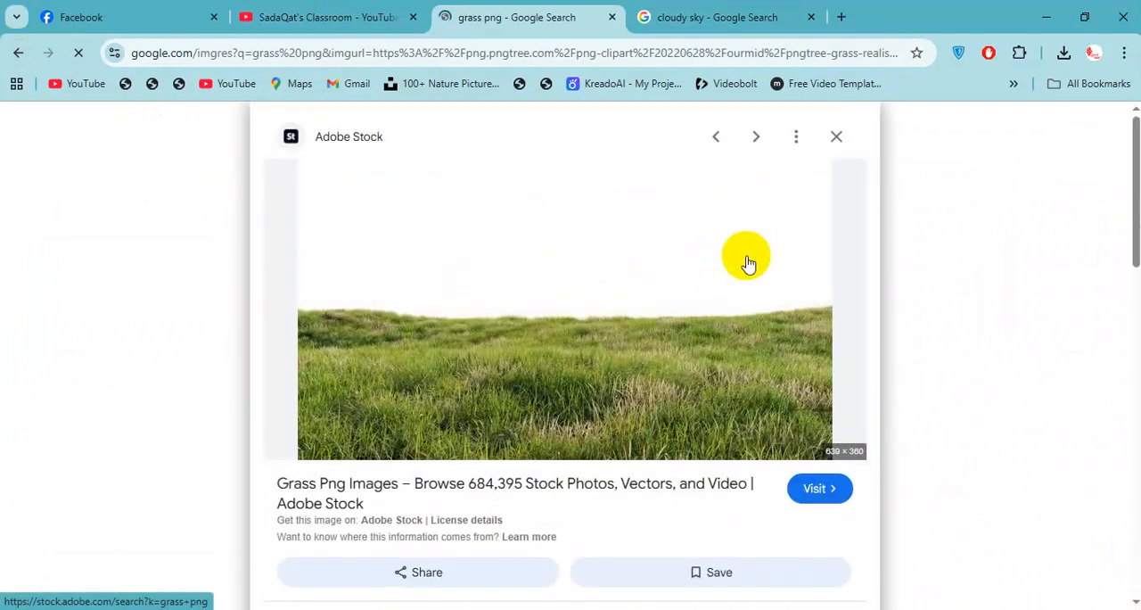
right_click(747, 263)
left_click(851, 461)
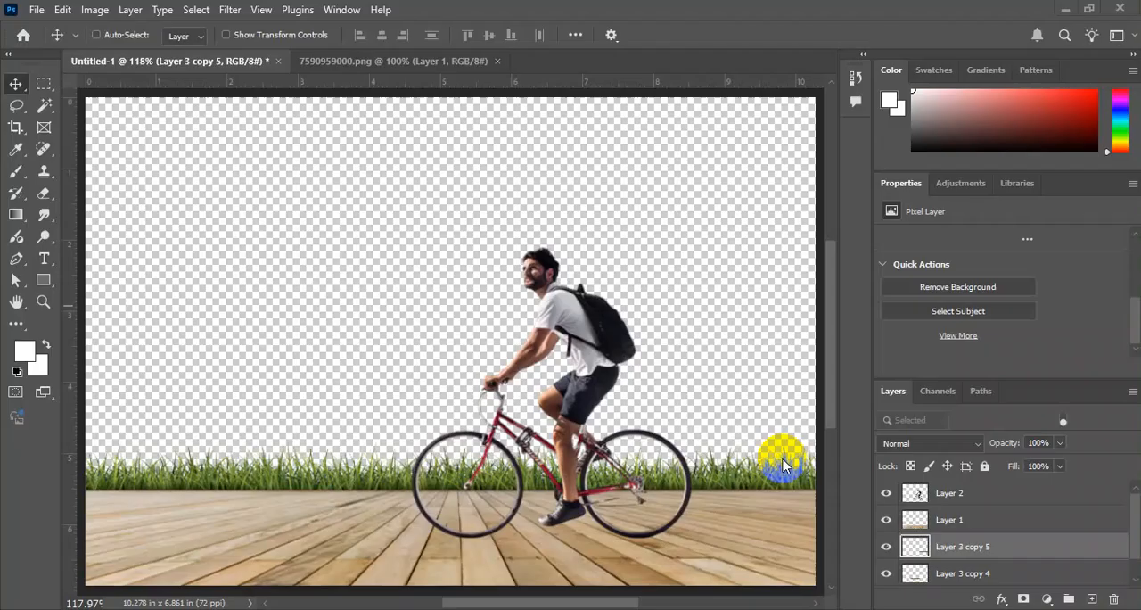
Paste the grass field into the Photoshop composite behind all other layers and delete its white background.
key("ctrl+v")
left_click_drag(505, 433, 456, 487)
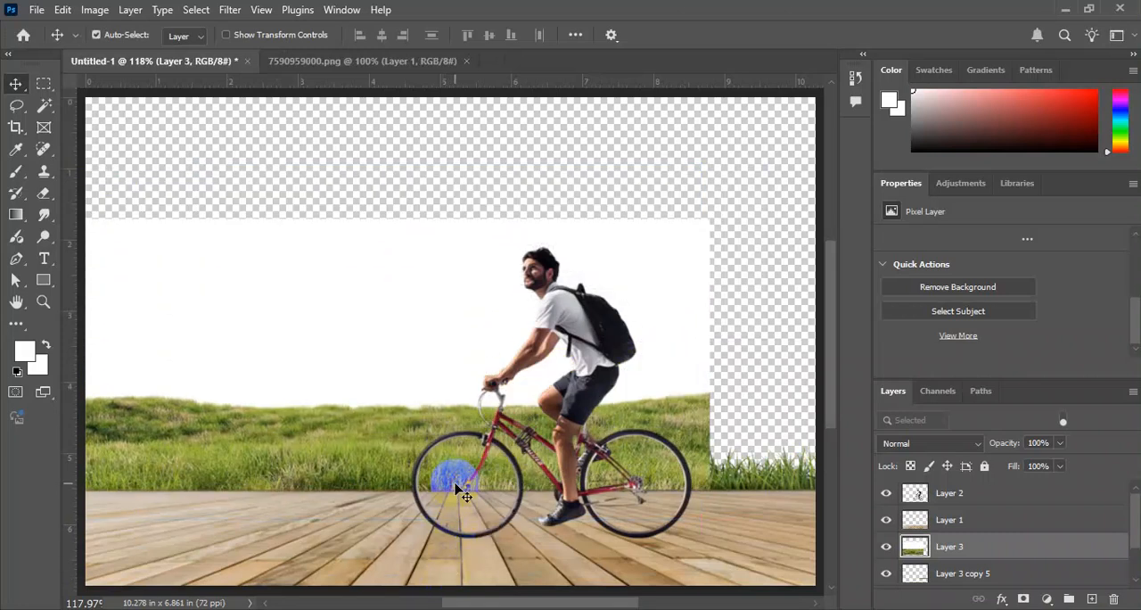
key("ctrl+shift+bracketleft")
key("w")
key("Delete")
key("ctrl+d")
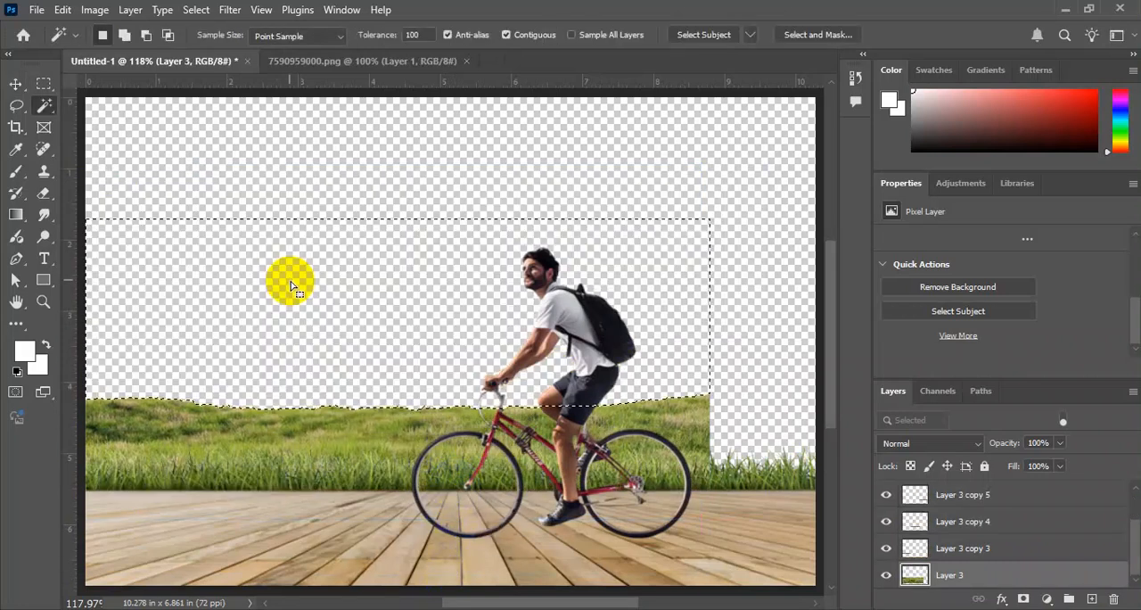
Stretch the grass field to the right so it spans the full width of the canvas.
key("ctrl+t")
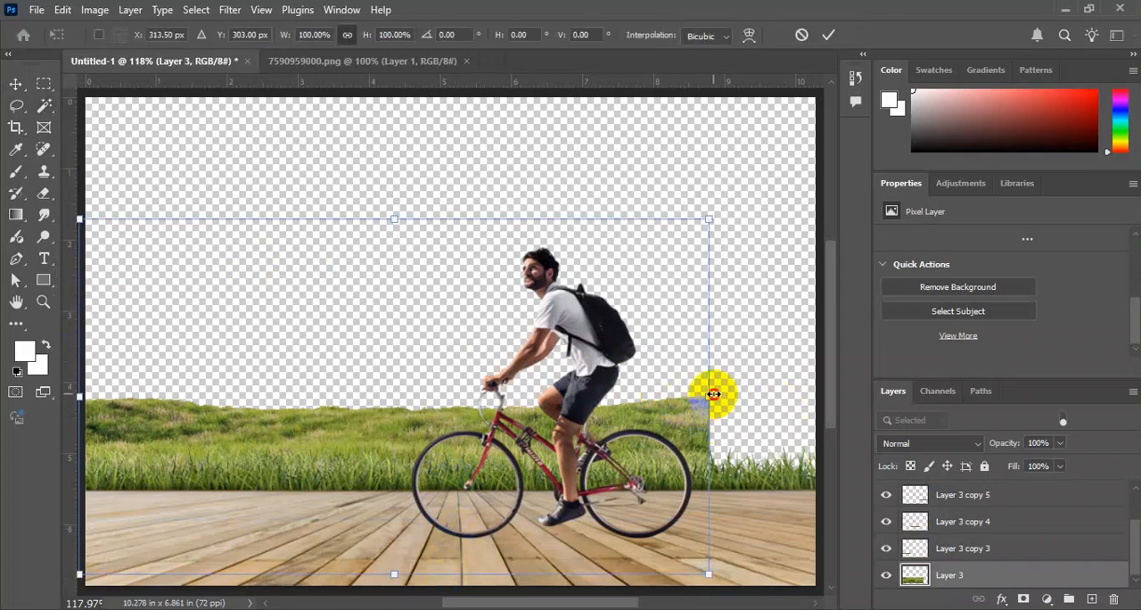
left_click_drag(713, 393, 821, 384)
key("Return")
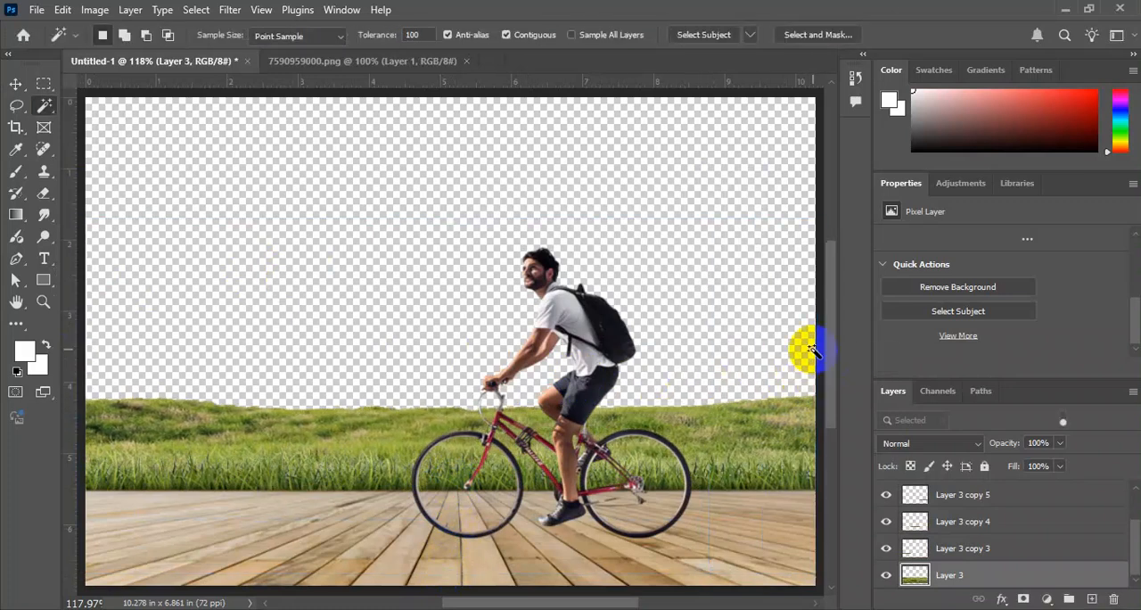
key("ctrl+minus")
Switch to the browser's cloudy sky results and copy the Adobe Stock image of dark clouds with a warm horizon.
key("alt+Tab")
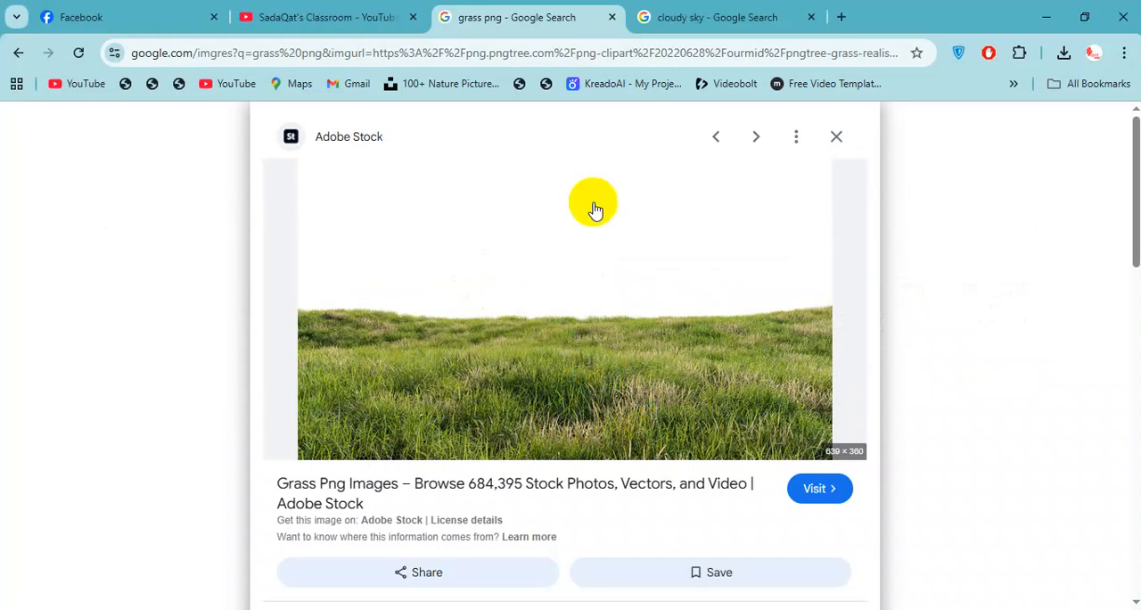
left_click(698, 11)
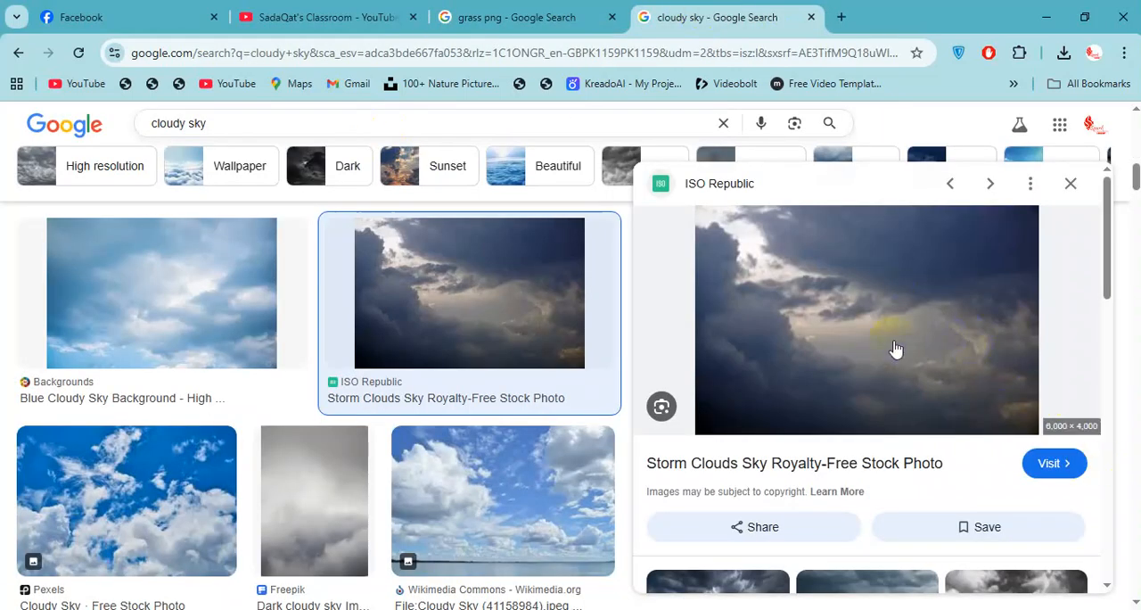
scroll(535, 393, "down", 1)
scroll(733, 461, "down", 4)
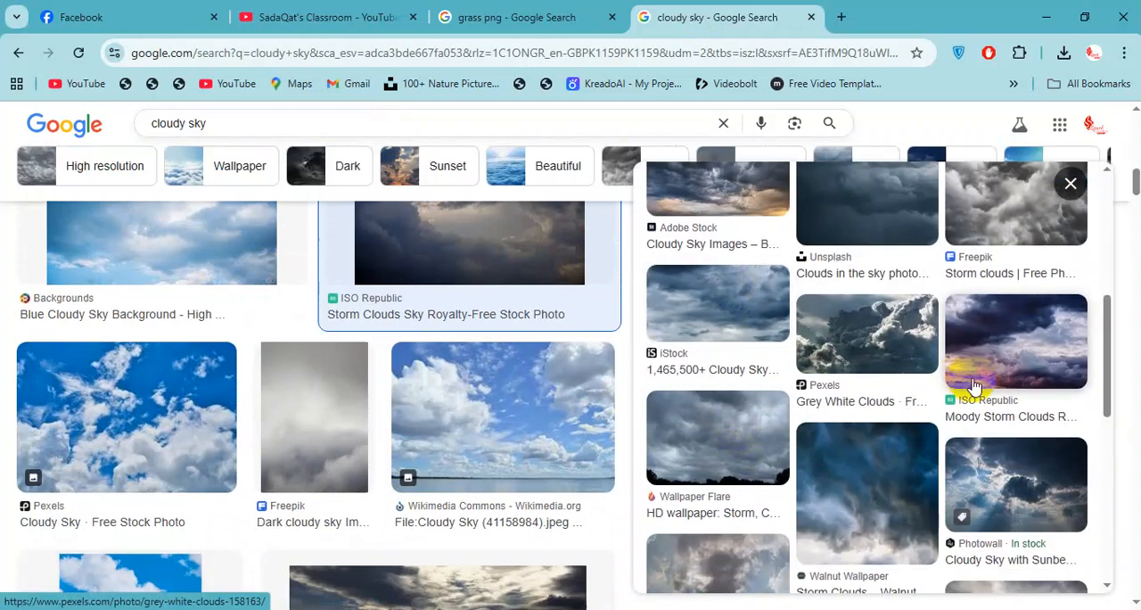
scroll(748, 279, "up", 2)
left_click(764, 366)
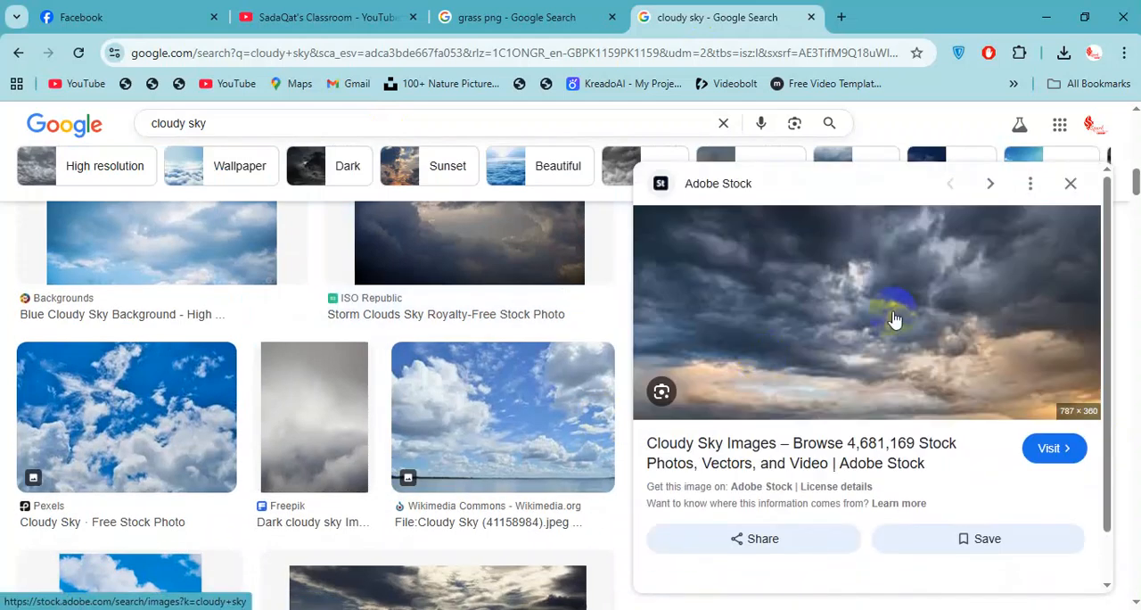
right_click(940, 242)
left_click(785, 467)
Paste the cloudy sky into the Photoshop composite, fit it over the upper background and place it behind the grass field.
key("alt+Tab")
key("ctrl+v")
key("ctrl+t")
left_click_drag(532, 312, 511, 225)
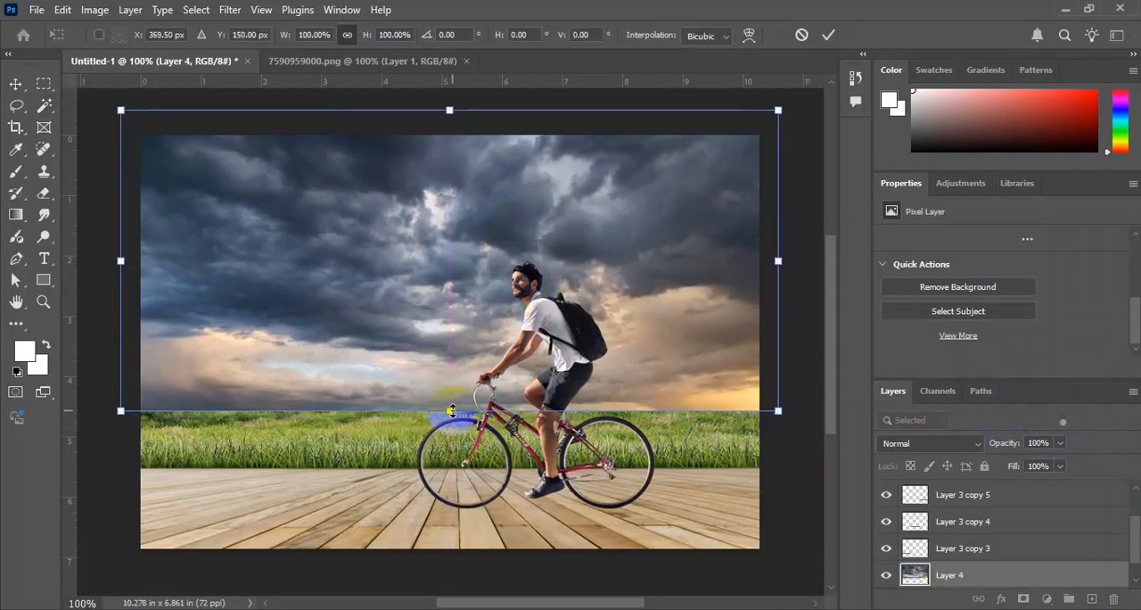
left_click_drag(452, 411, 452, 434)
key("Return")
key("ctrl+bracketleft")
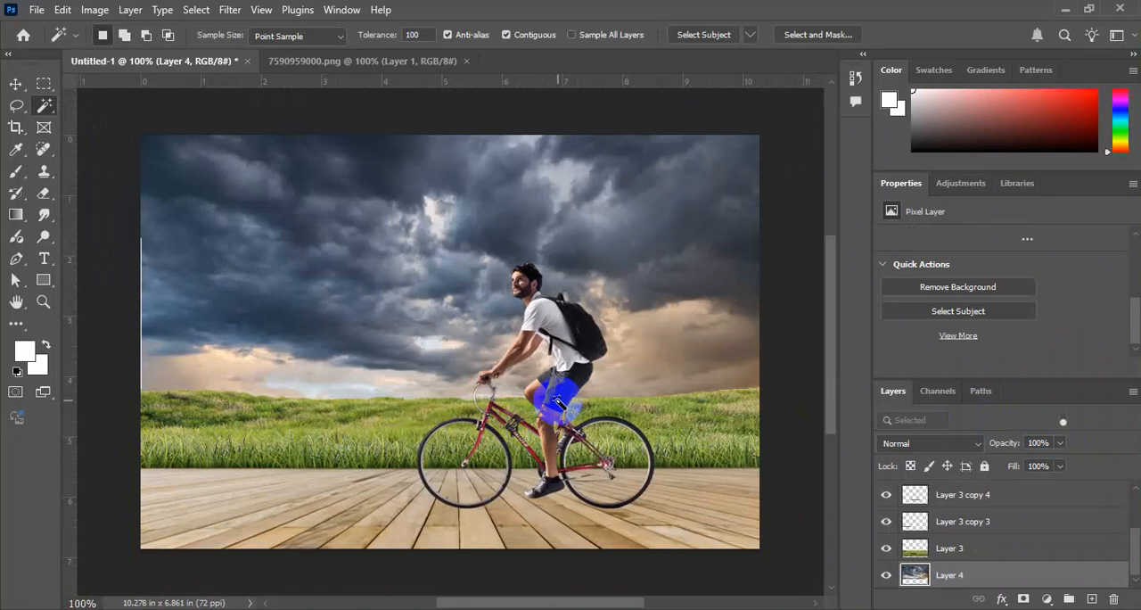
Add a new layer on top and make a full-width rectangular selection covering the grass and wooden floor.
key("v")
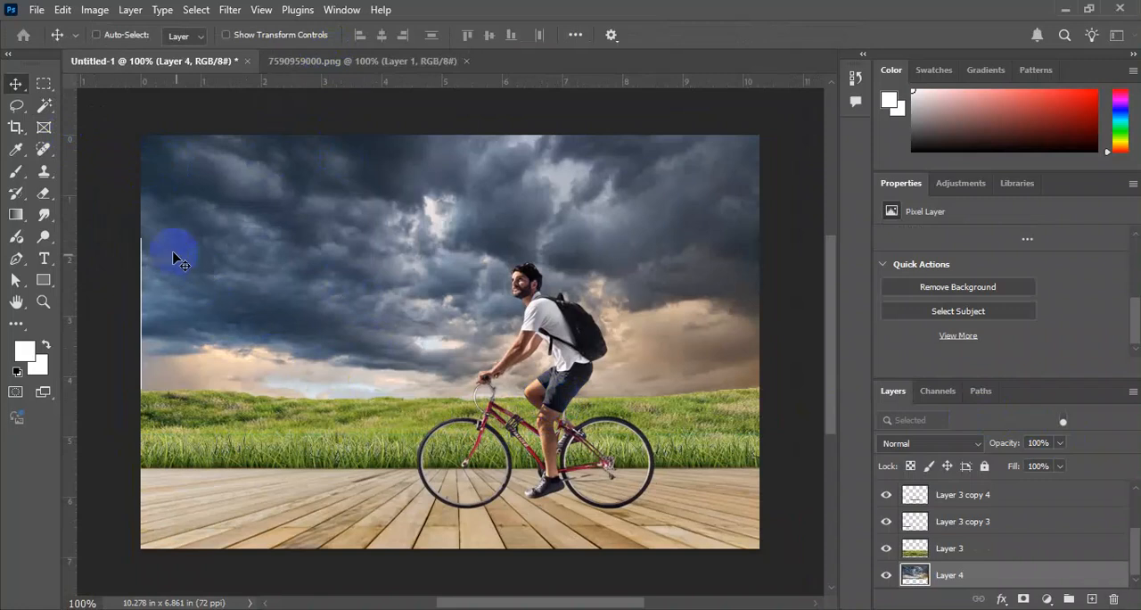
left_click(44, 84)
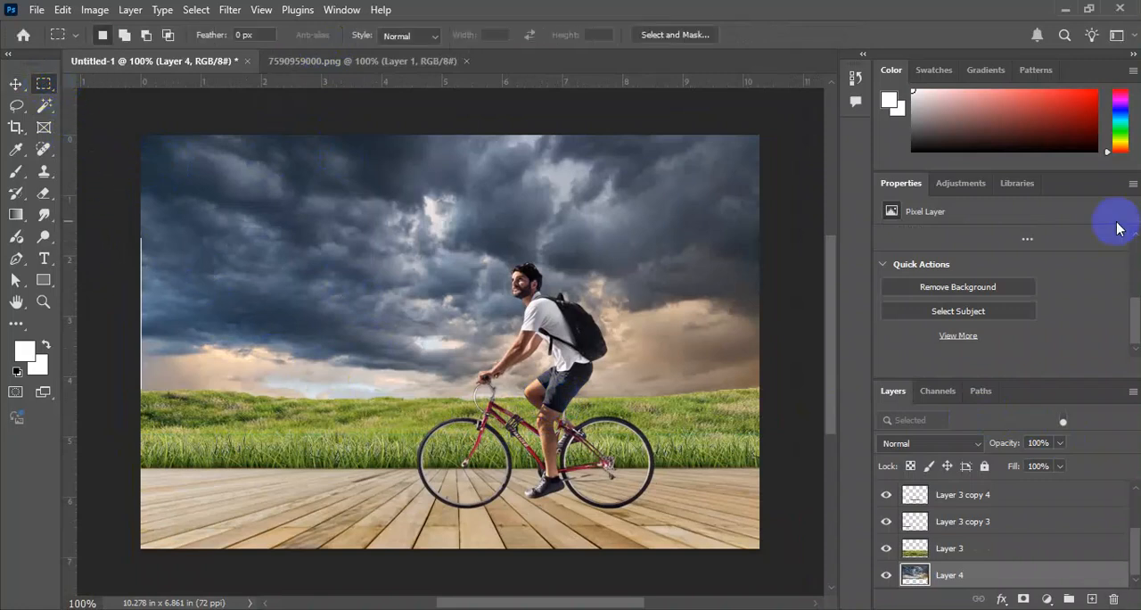
key("ctrl+shift+n")
key("Return")
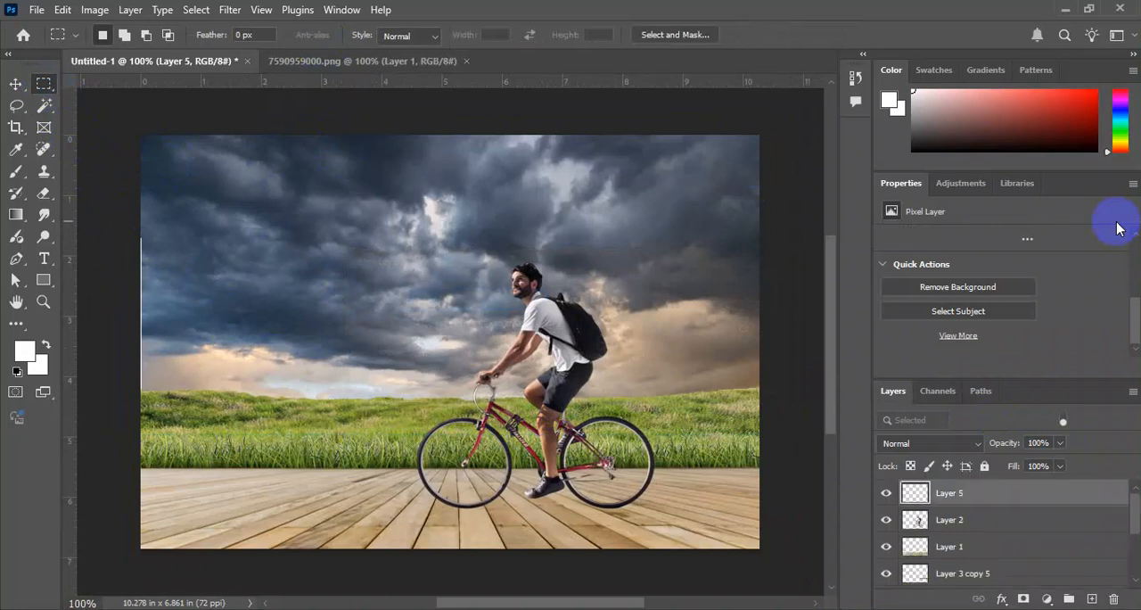
left_click_drag(109, 376, 780, 547)
key("v")
left_click(683, 412)
key("Return")
key("m")
left_click_drag(724, 424, 724, 427)
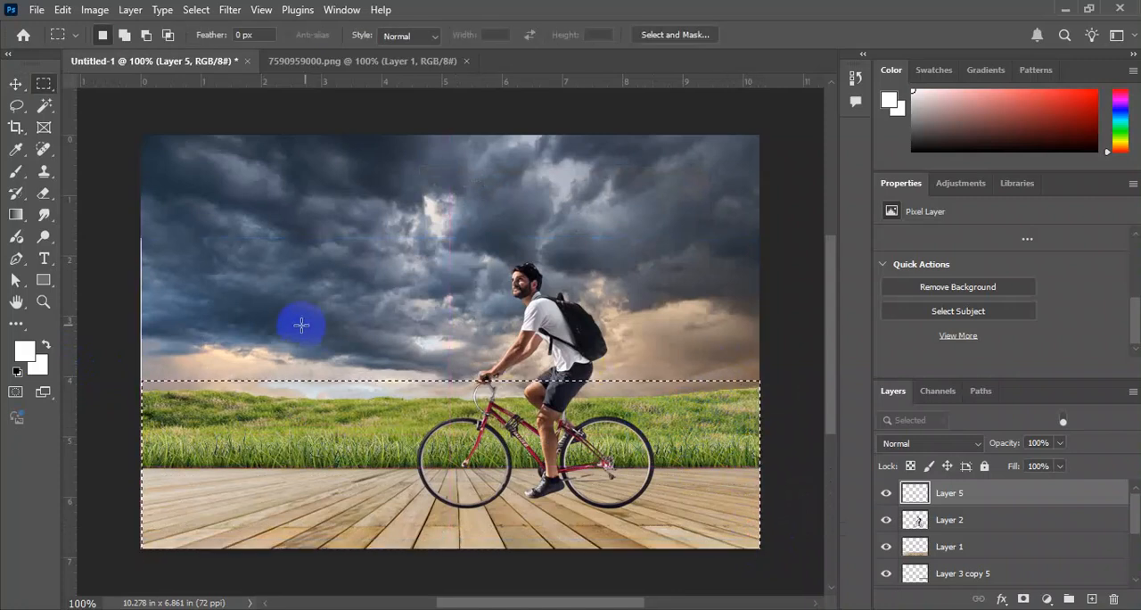
Set the foreground color to bright blue and fill the rectangular selection with it on the new layer.
left_click(20, 357)
left_click(932, 409)
left_click(716, 331)
left_click_drag(786, 320, 905, 346)
key("Return")
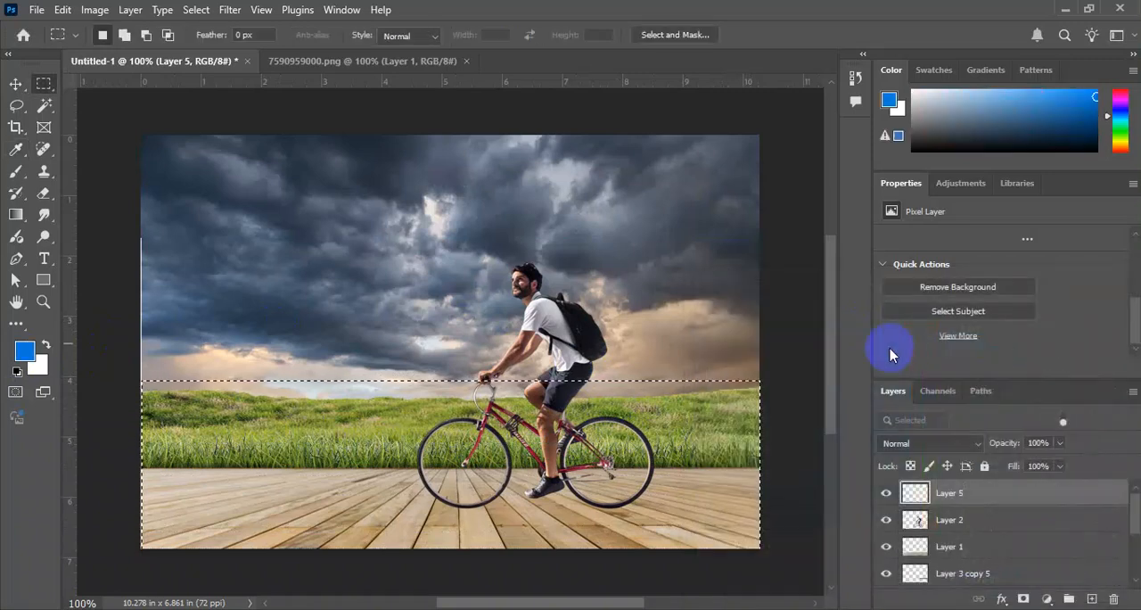
key("alt+BackSpace")
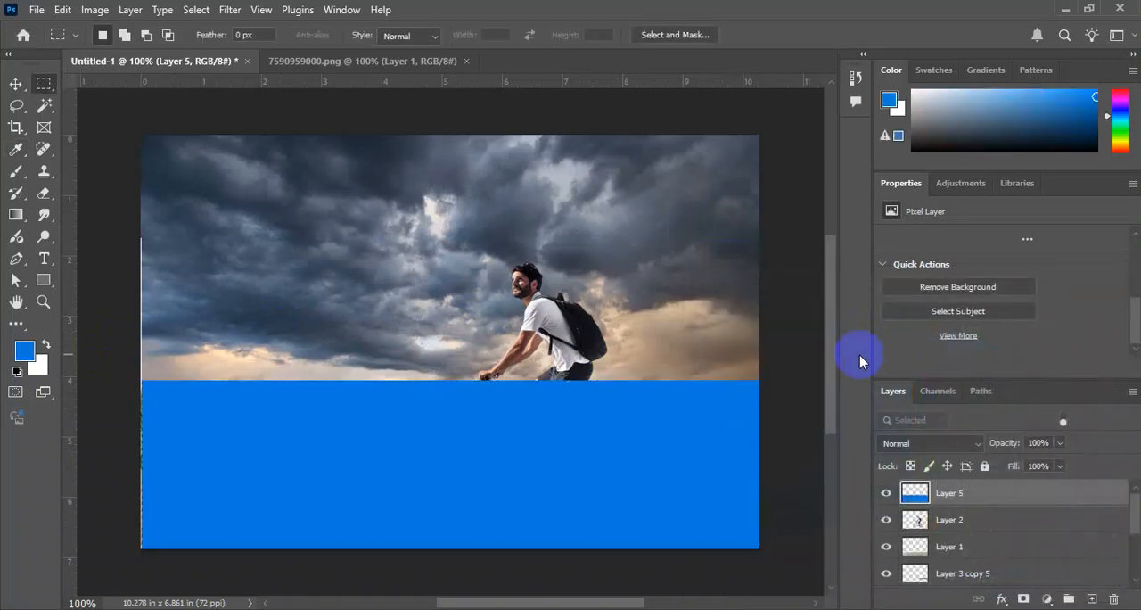
Reposition and widen the blue rectangle so it extends past both side edges of the canvas.
key("v")
left_click_drag(611, 506, 626, 463)
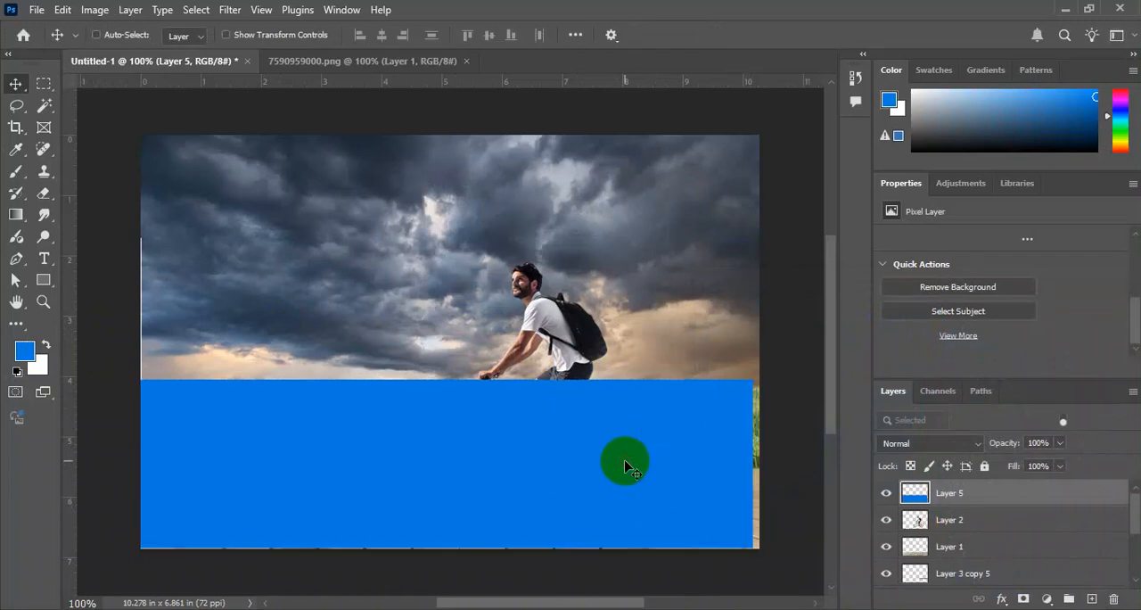
left_click_drag(668, 433, 687, 428)
key("ctrl+t")
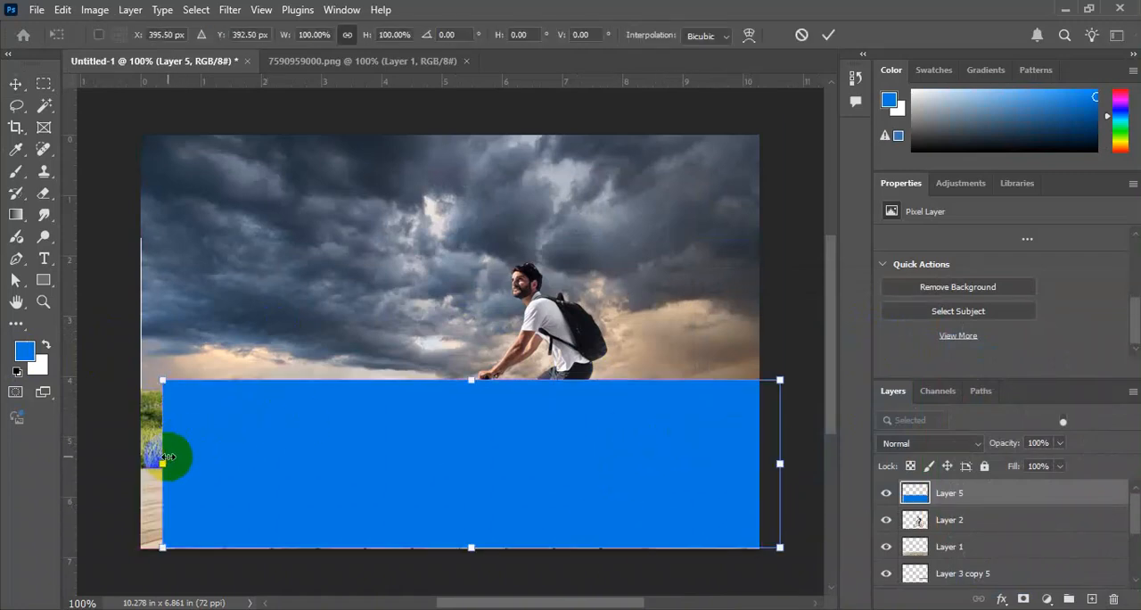
left_click_drag(163, 463, 145, 461)
double_click(320, 422)
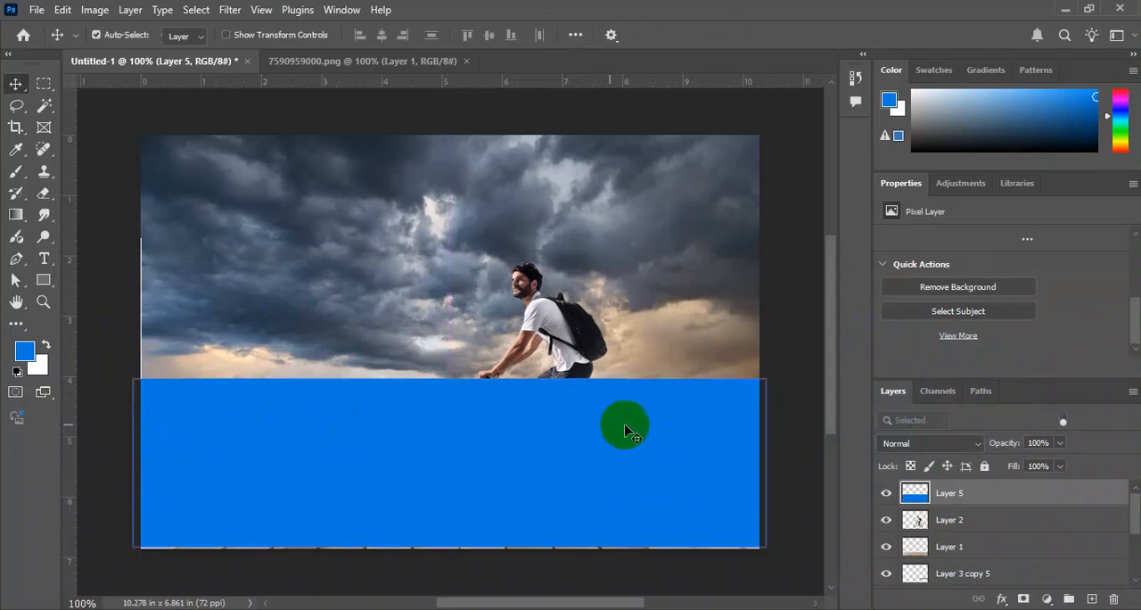
Set the blending mode of the blue layer to Hue.
key("ctrl+0")
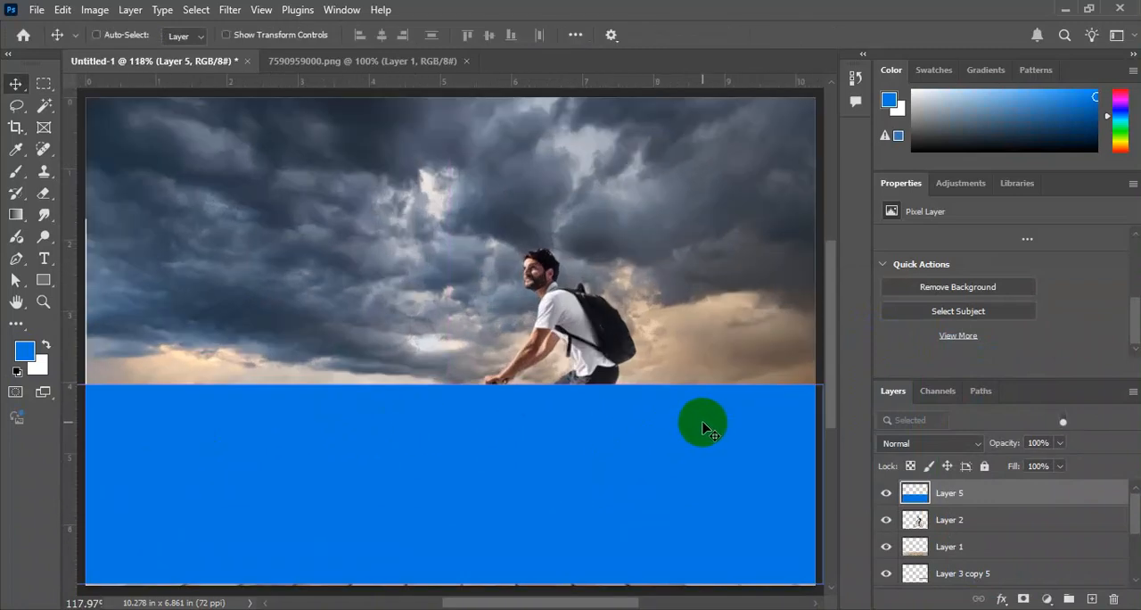
left_click(976, 446)
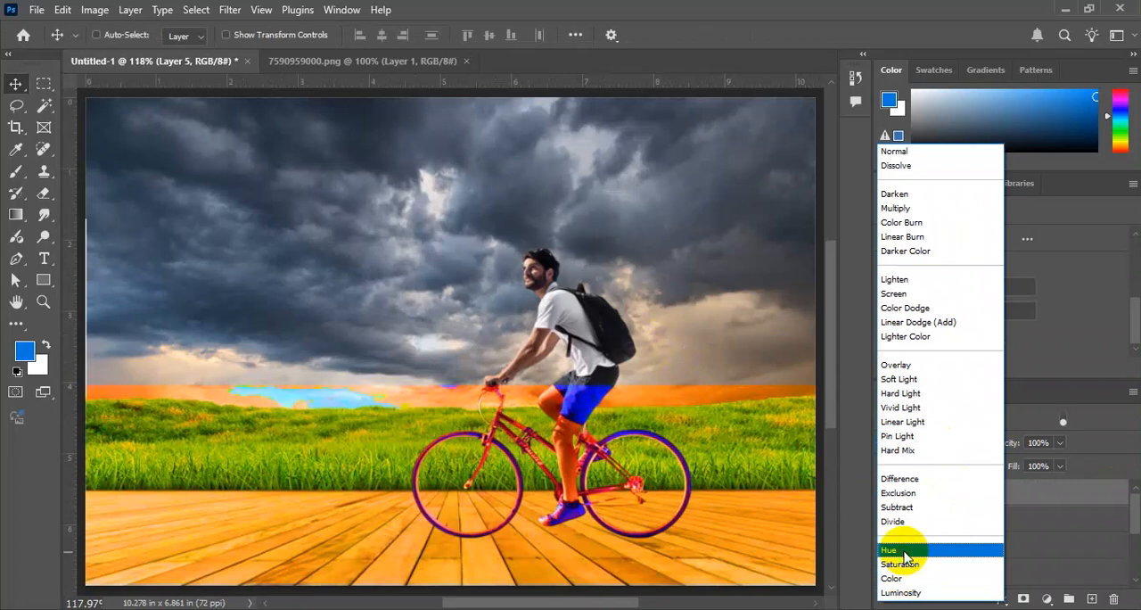
left_click(905, 552)
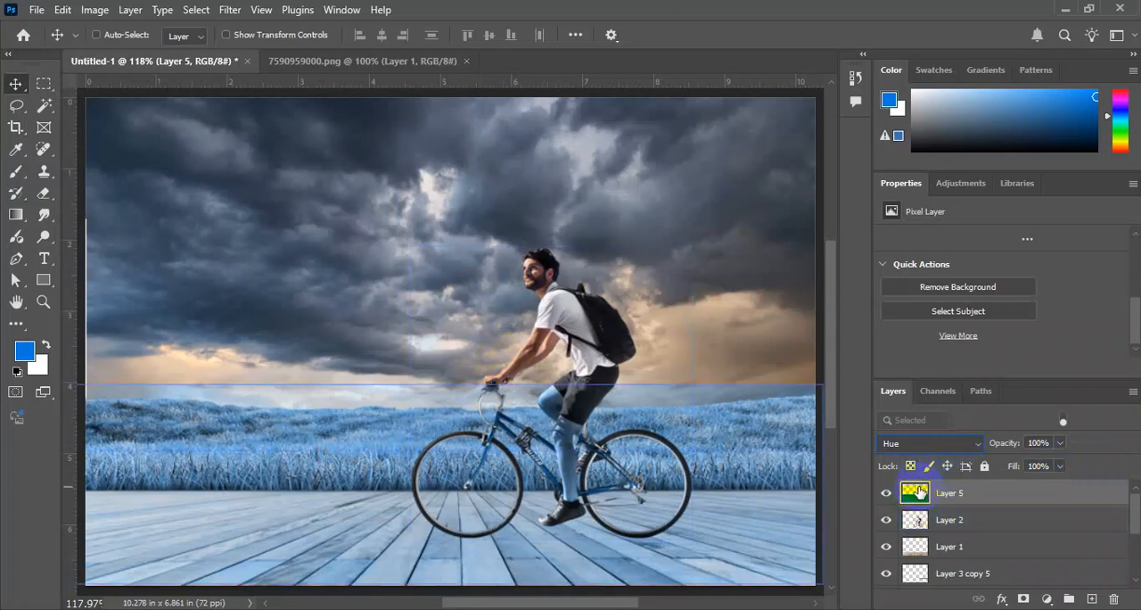
key("ctrl+u")
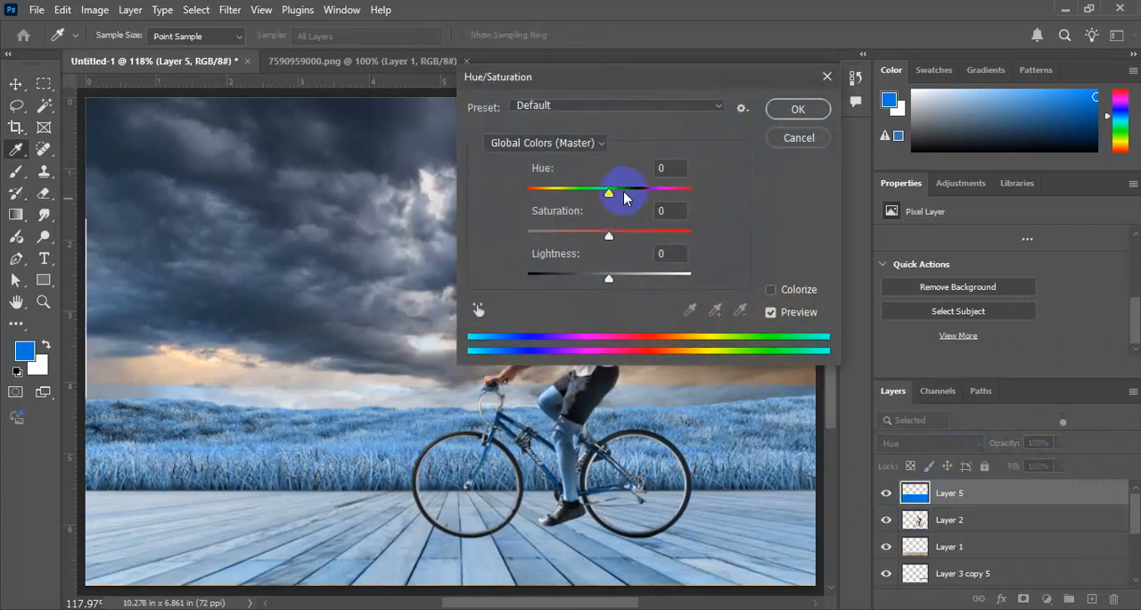
mouse_move(589, 197)
left_mouse_down()
mouse_move(623, 196)
mouse_move(604, 187)
left_mouse_up()
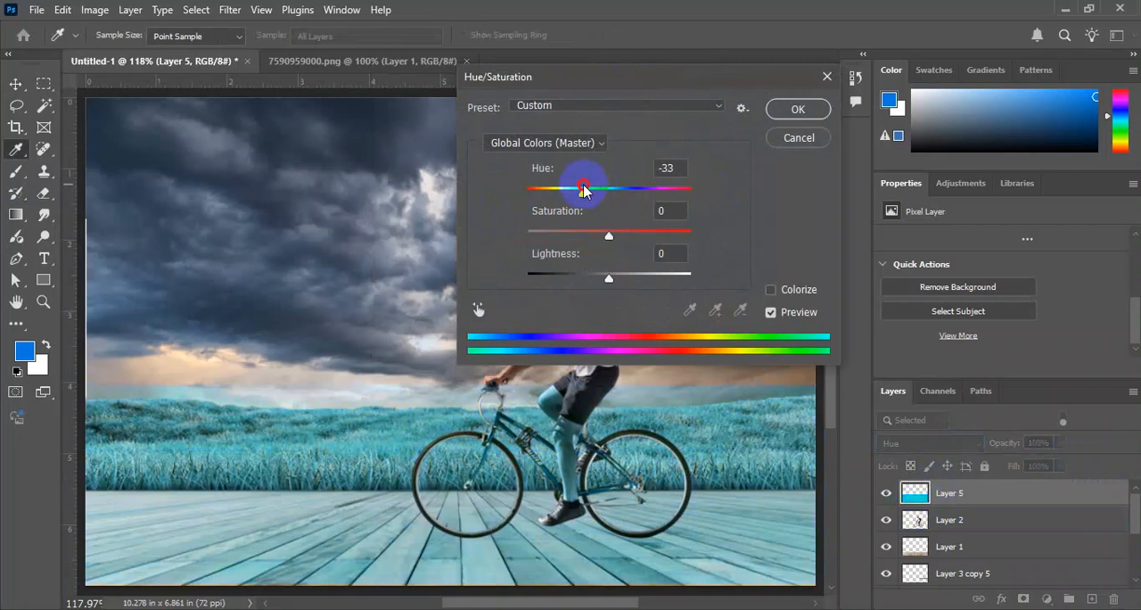
left_click_drag(574, 191, 575, 190)
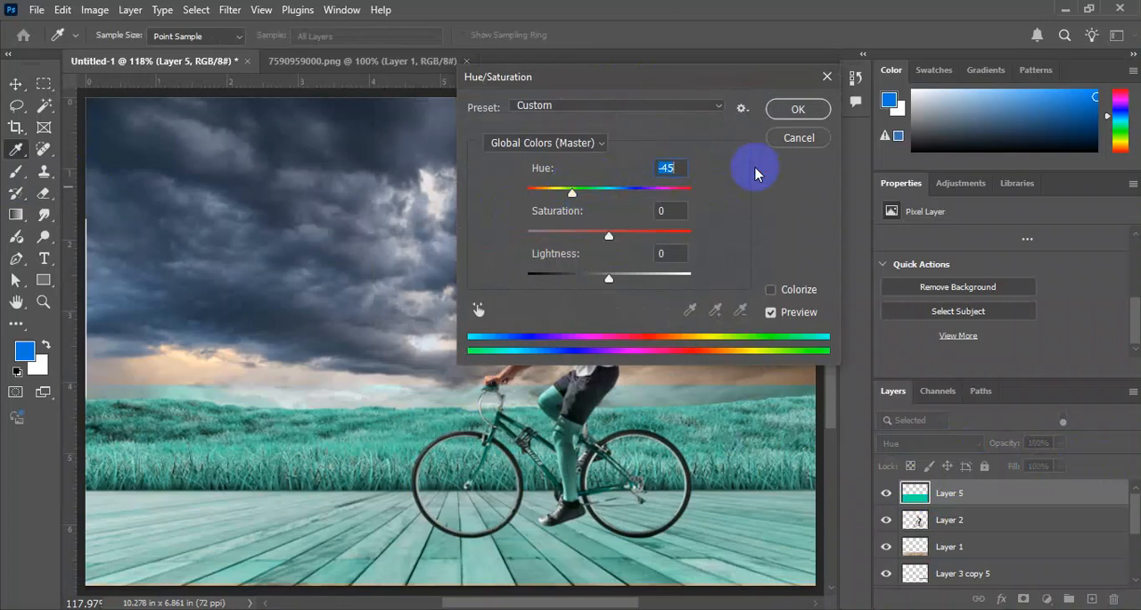
key("Escape")
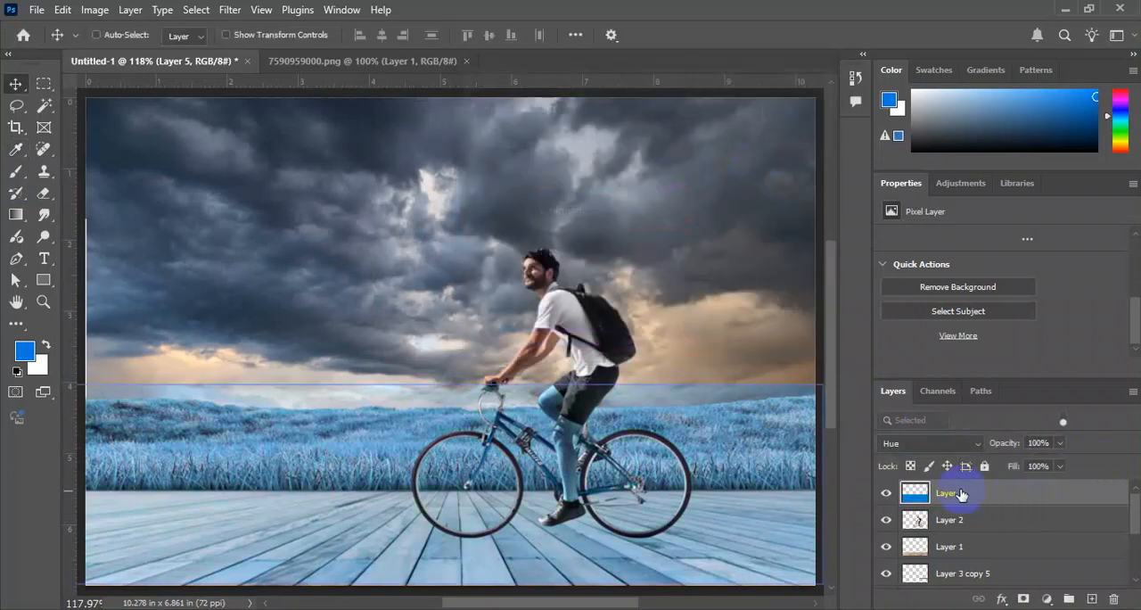
Lower the blue layer's Lightness to about -42 with a Hue/Saturation adjustment.
key("ctrl+u")
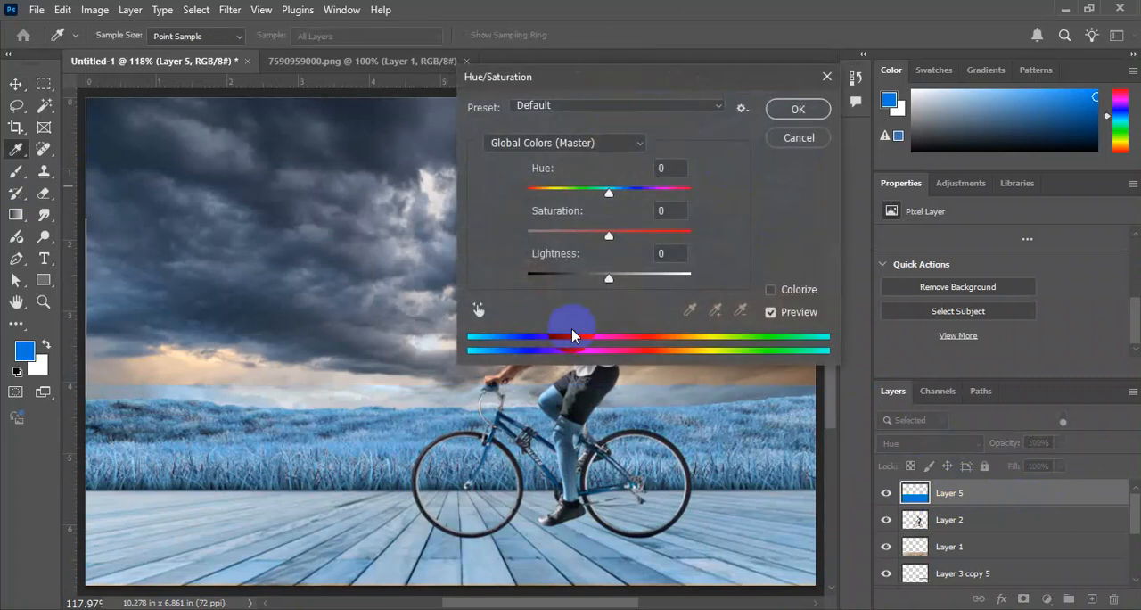
left_click_drag(609, 282, 588, 280)
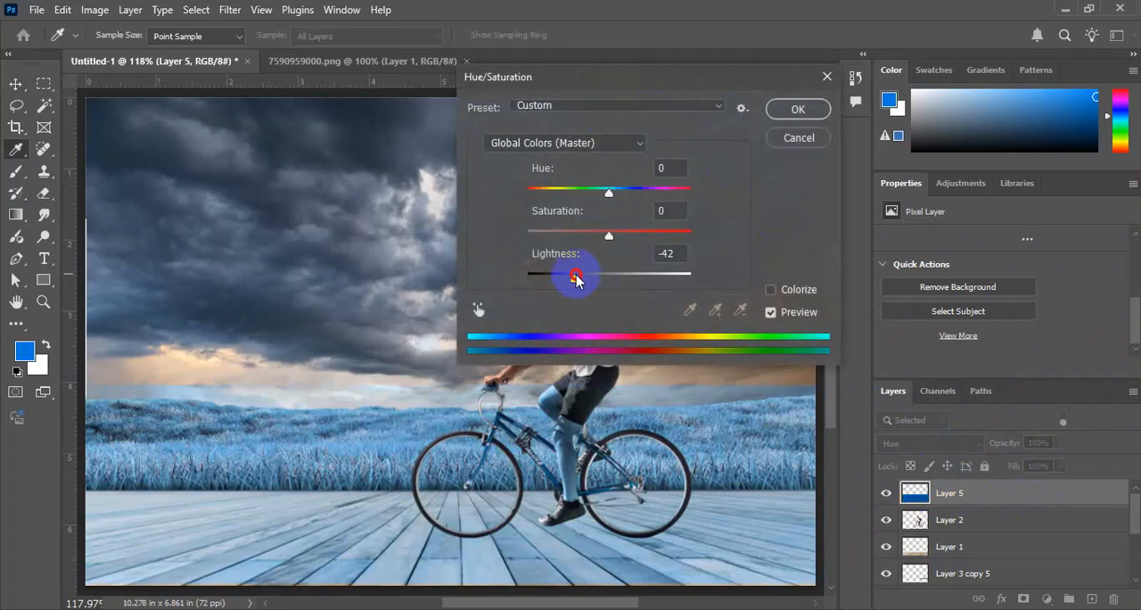
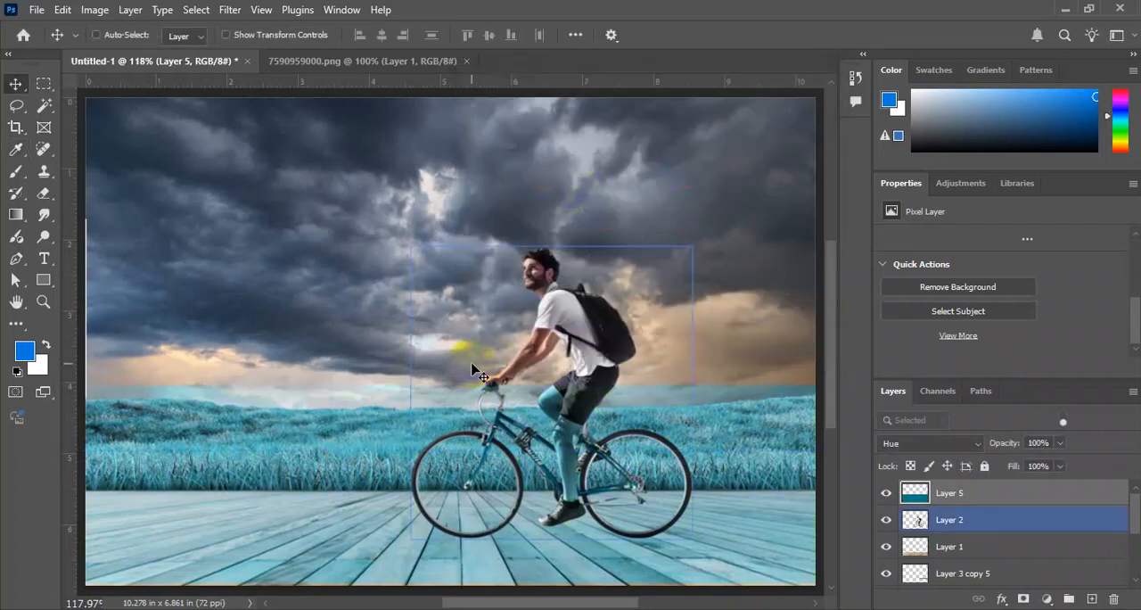
Select the cloudy sky layer from the canvas.
key("ctrl")
key("ctrl+plus")
key("ctrl+minus")
right_click(684, 219, "ctrl")
left_click(684, 214)
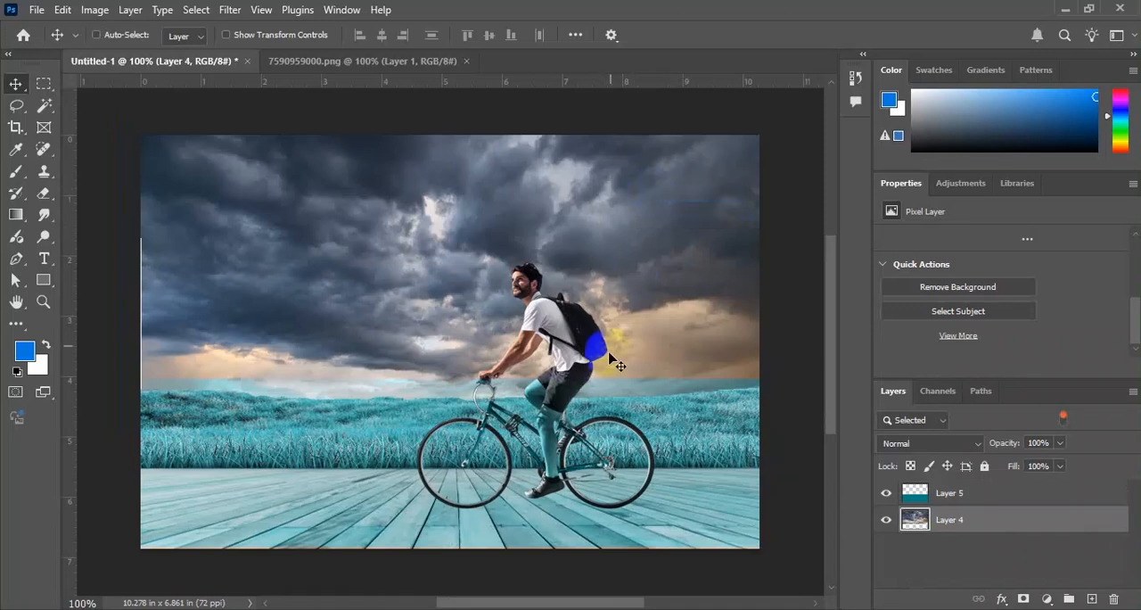
Switch to Chrome and search Google Images for "water level".
key("alt+Tab")
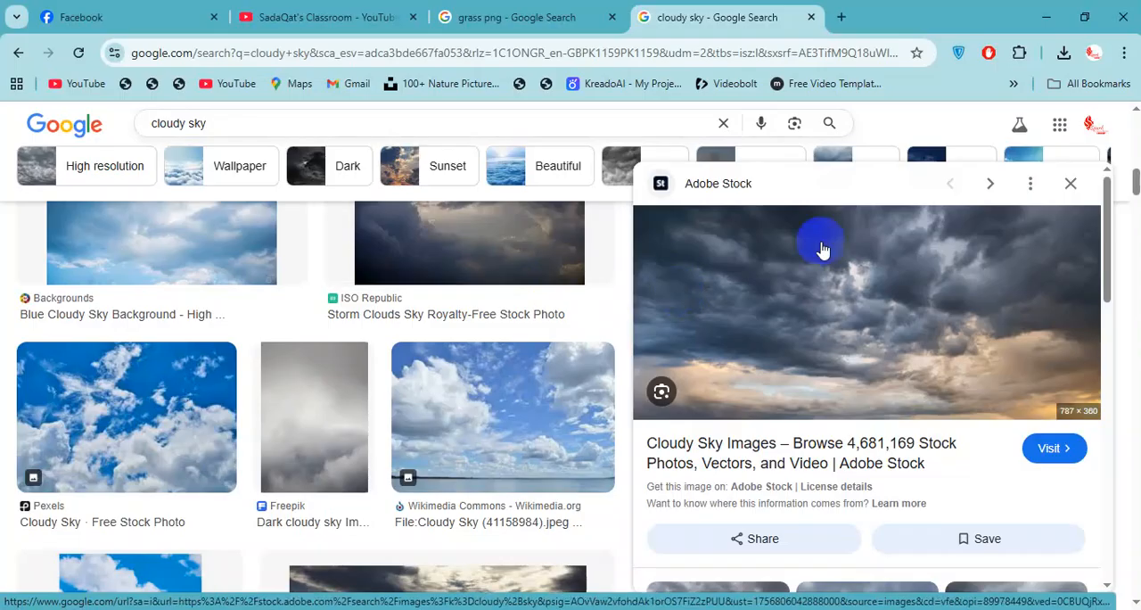
left_click(306, 133)
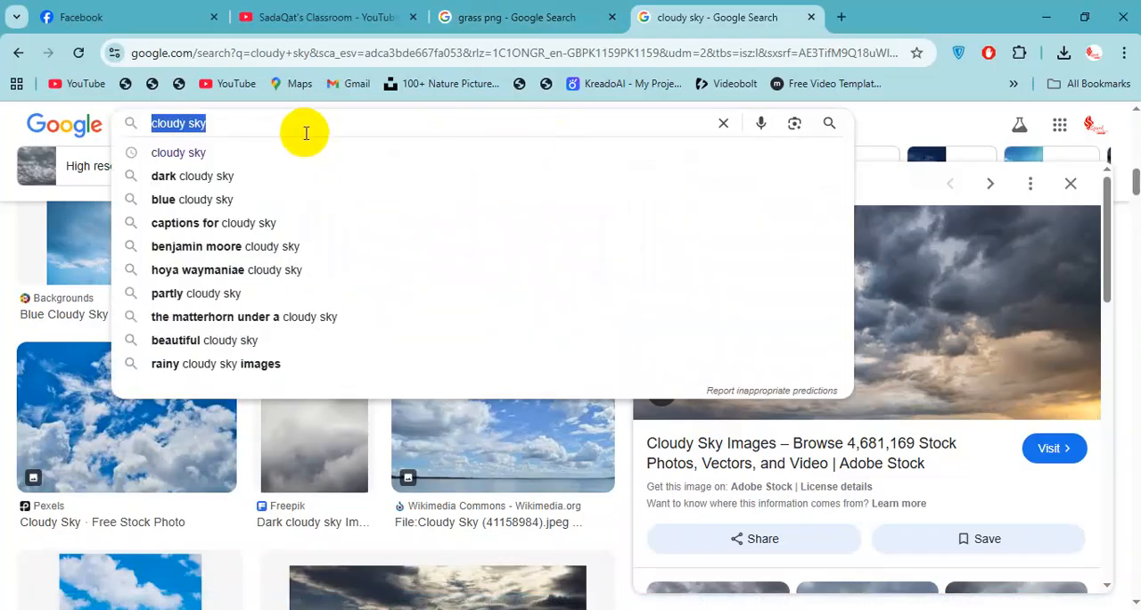
type("water")
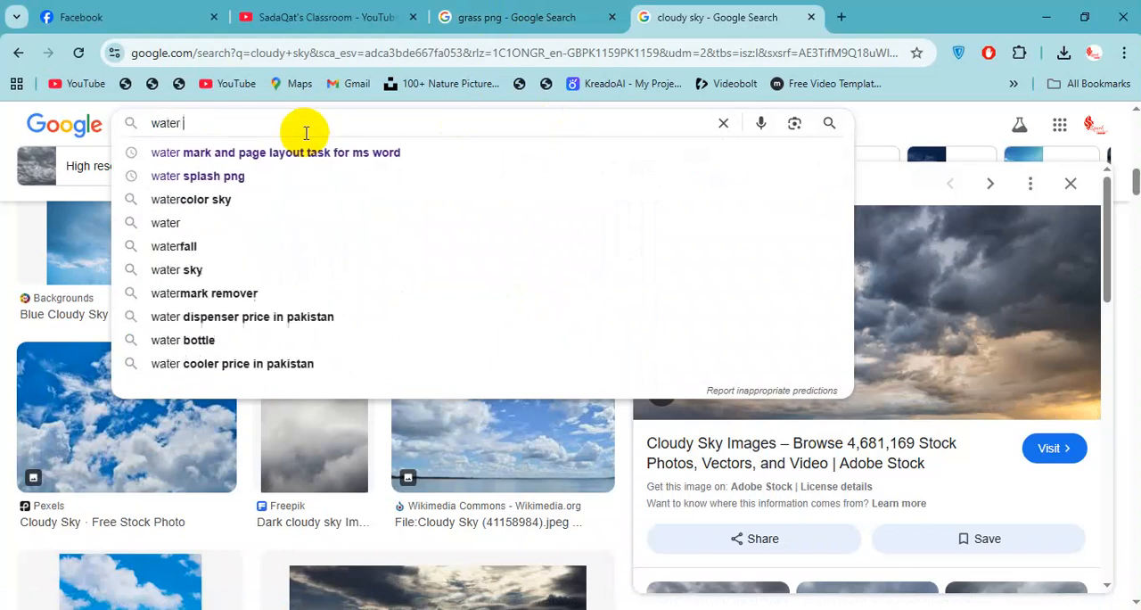
type(" level")
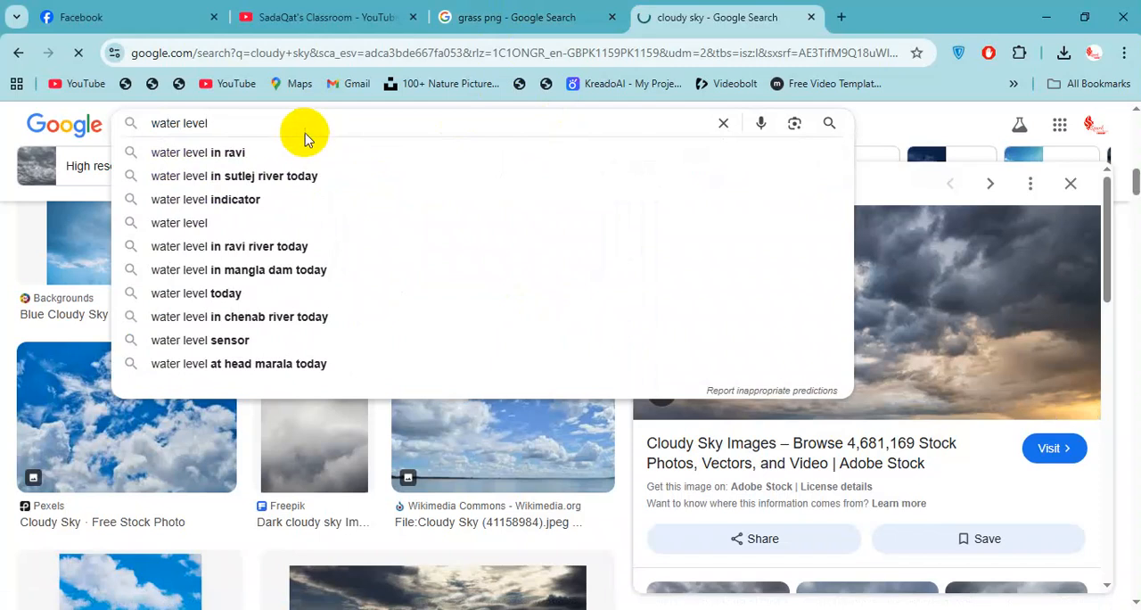
key("Return")
Shorten the image search query to "water" and run it again.
key("BackSpace")
key("BackSpace")
key("BackSpace")
key("BackSpace")
key("BackSpace")
key("BackSpace")
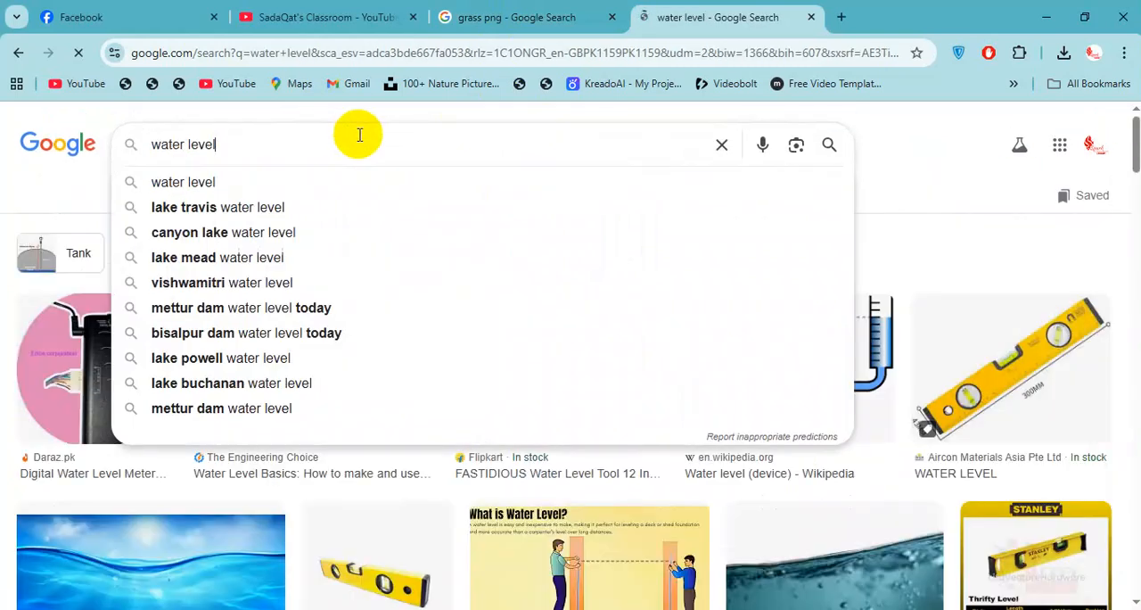
key("Return")
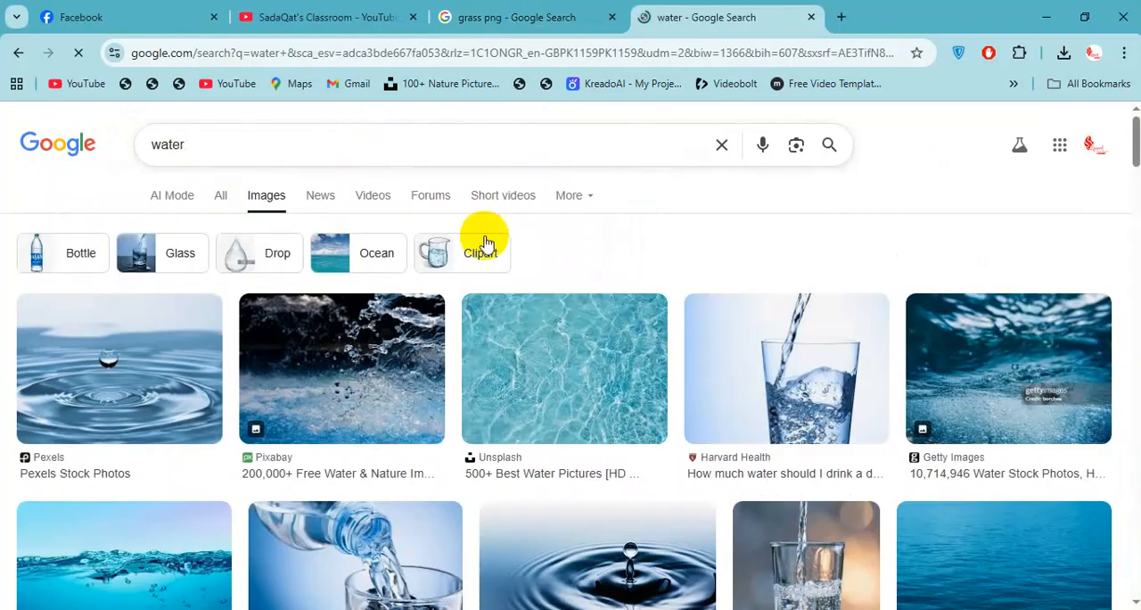
Find the NCSA "The Many Phases of Water" picture with the water surface in the results and copy the image.
scroll(746, 326, "down", 6)
scroll(754, 328, "down", 5)
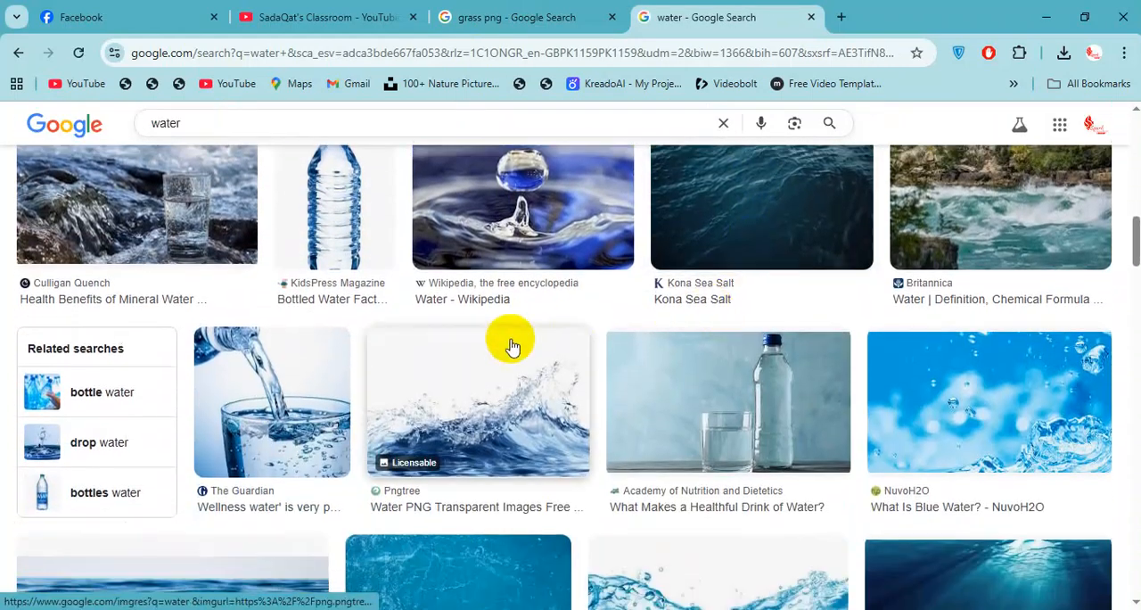
scroll(526, 337, "down", 3)
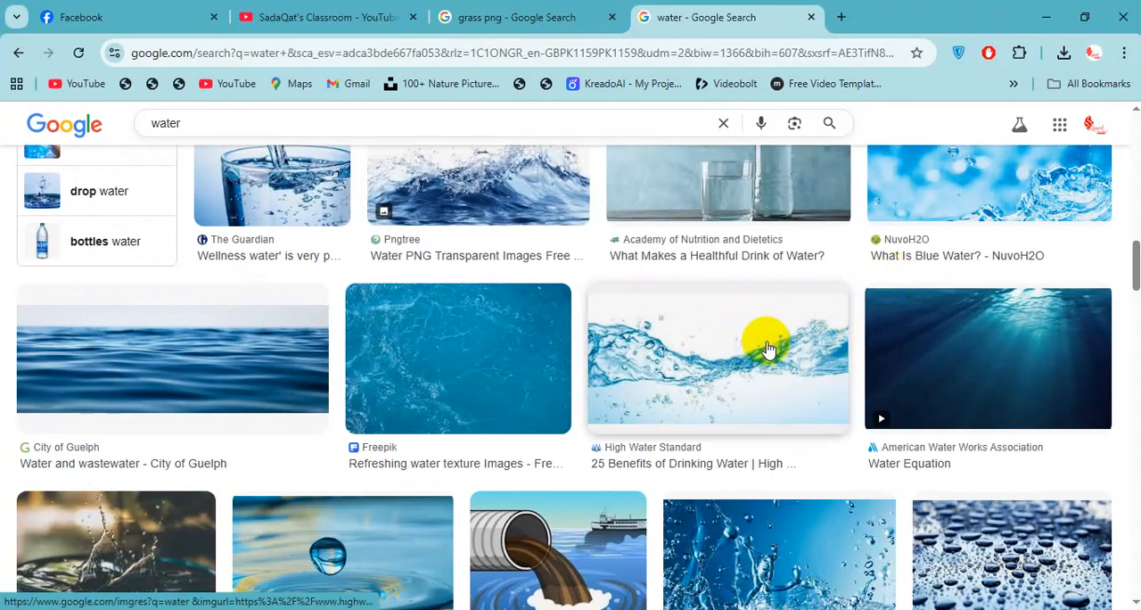
left_click(805, 287)
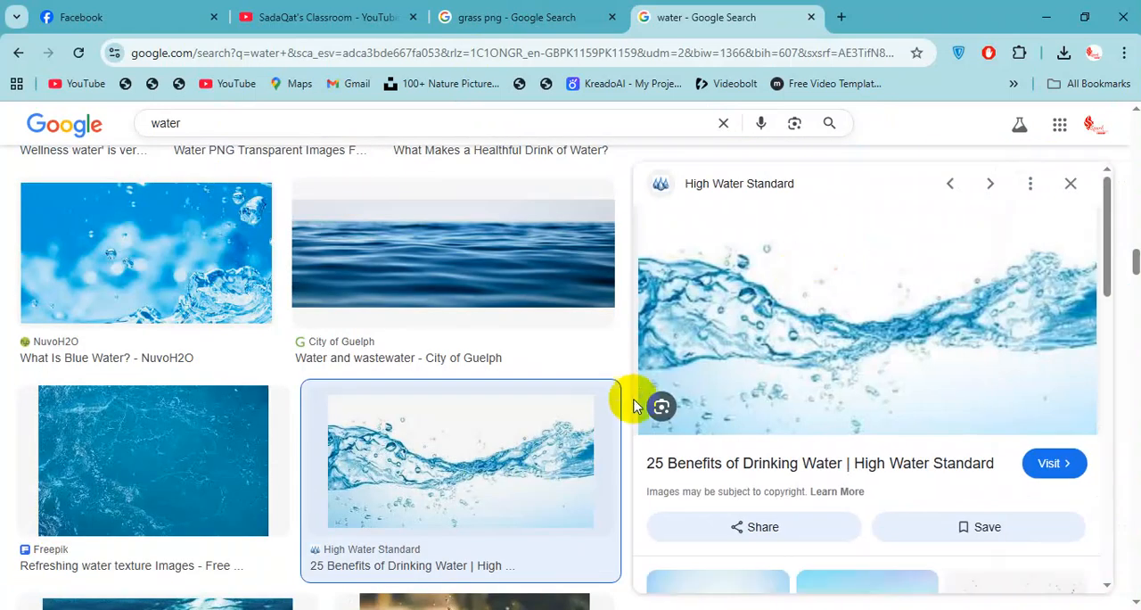
scroll(866, 309, "down", 2)
left_click(842, 468)
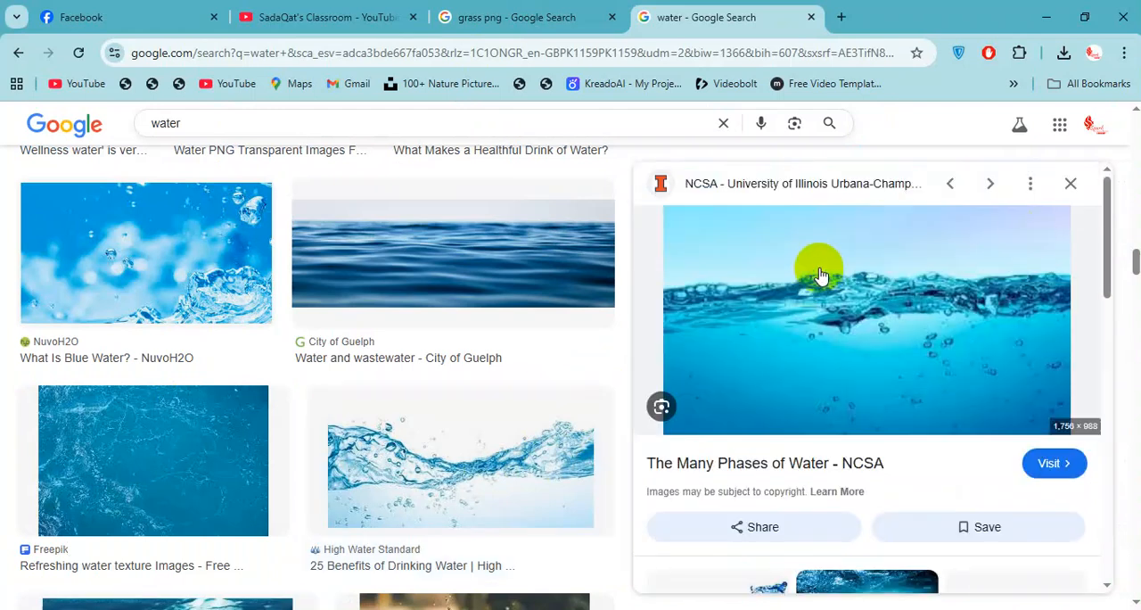
right_click(918, 255)
left_click(807, 461)
Switch back to Photoshop, paste the water image as a new layer and bring it above the blue Hue layer.
key("alt+Tab")
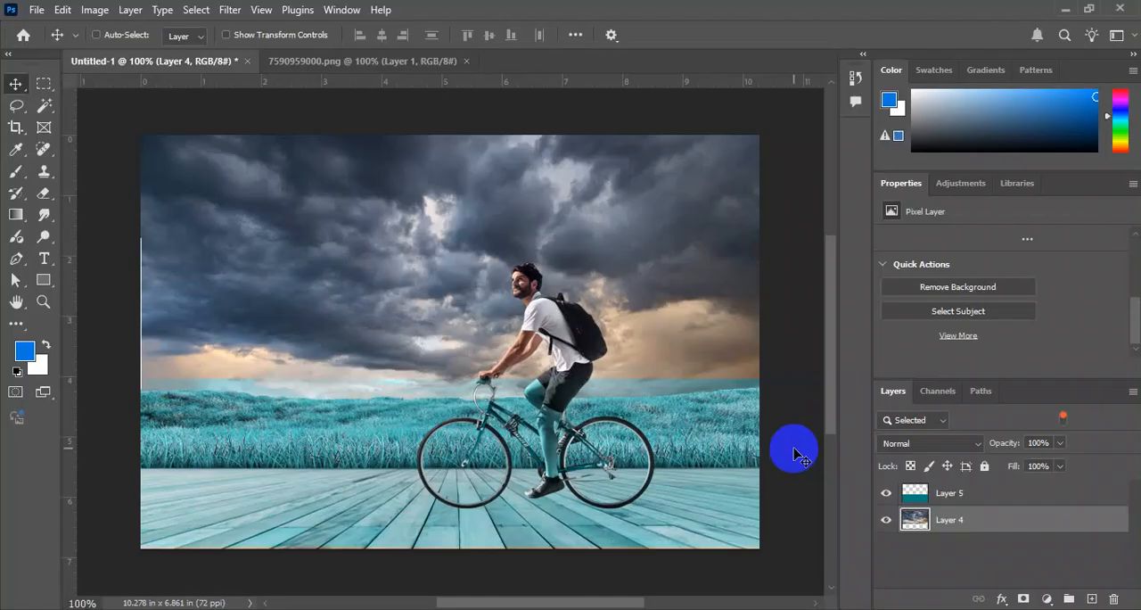
key("ctrl+v")
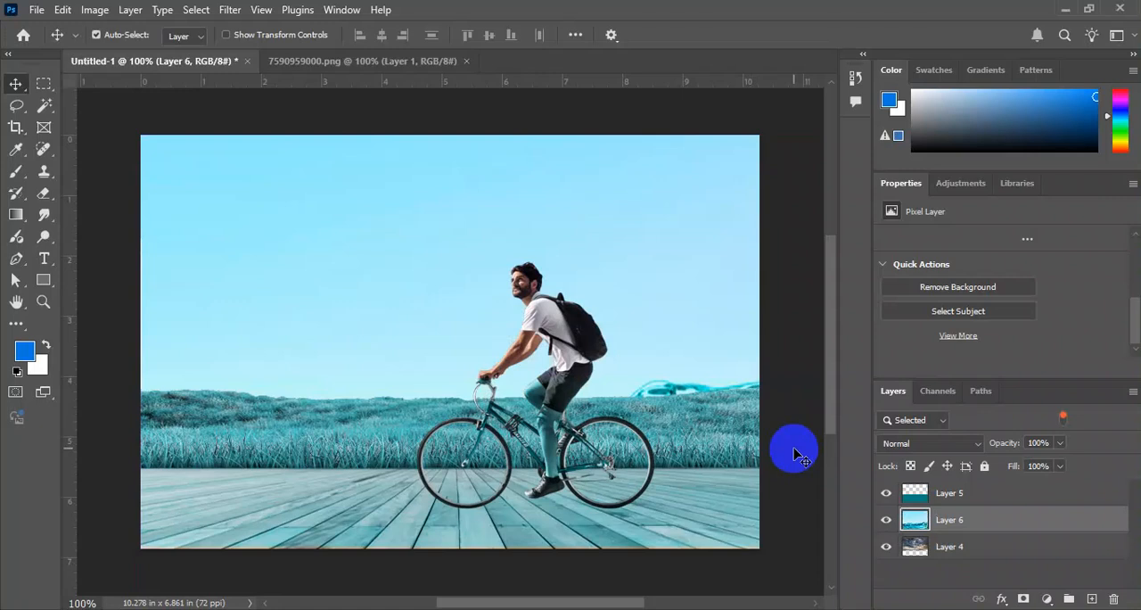
key("ctrl+bracketright")
Scale down the water image and place it over the lower part of the canvas, aligned near the canvas's left edge.
key("ctrl+t")
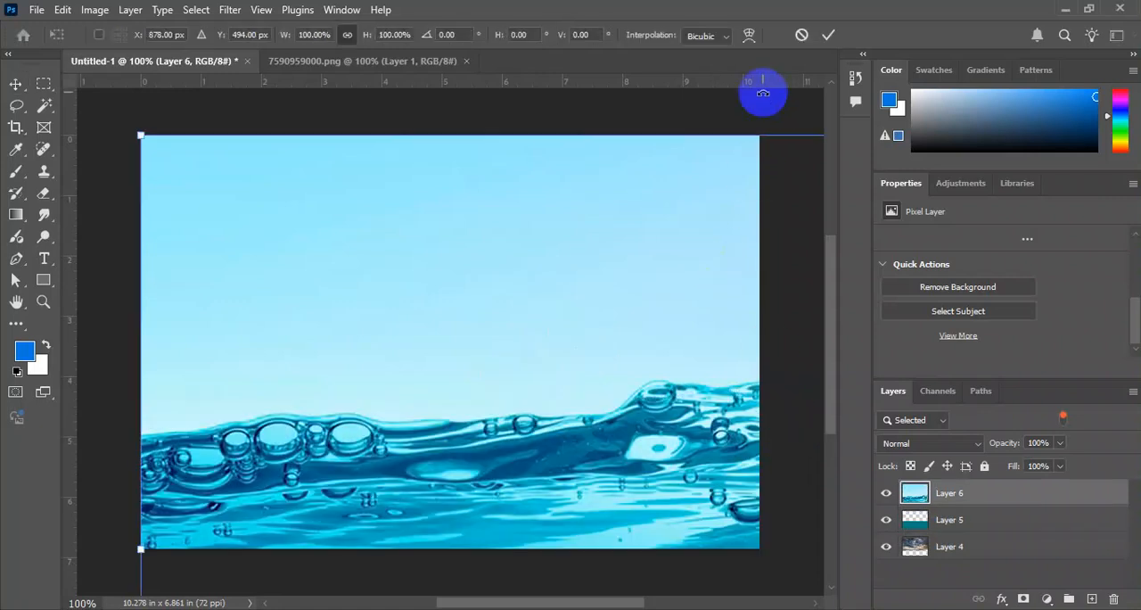
key("ctrl+minus")
left_click_drag(739, 201, 734, 475)
left_click_drag(729, 557, 448, 287)
left_click_drag(457, 213, 459, 324)
left_click_drag(454, 365, 402, 340)
key("Return")
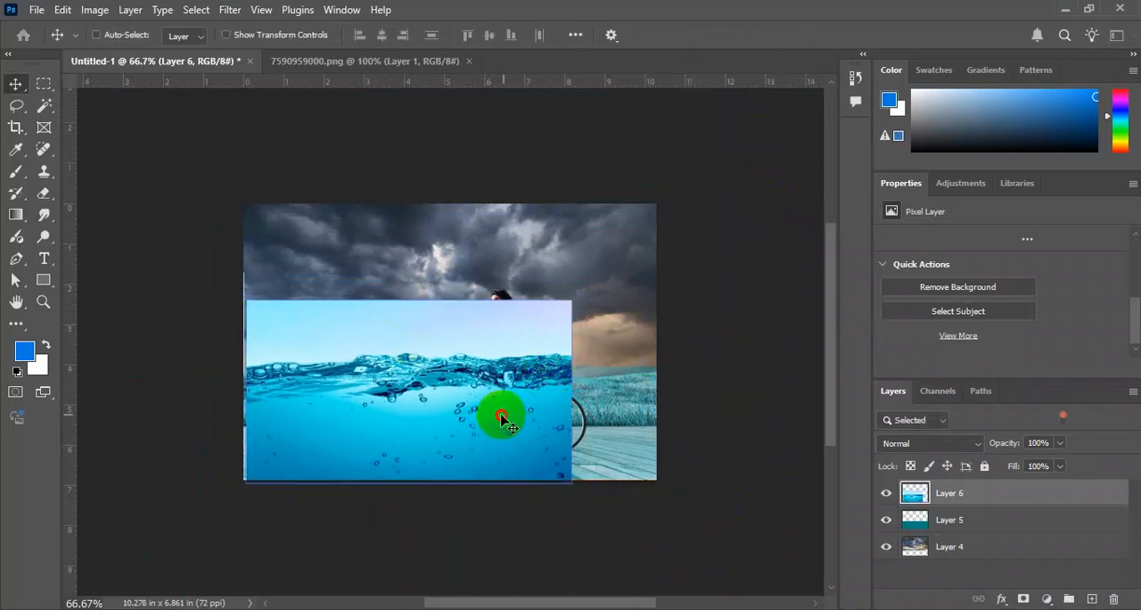
Enlarge the water image until it spans the full canvas width, with its waterline at the cyclist's waist.
key("ctrl+t")
left_click_drag(571, 392, 659, 377)
left_click_drag(647, 338, 624, 357)
key("Return")
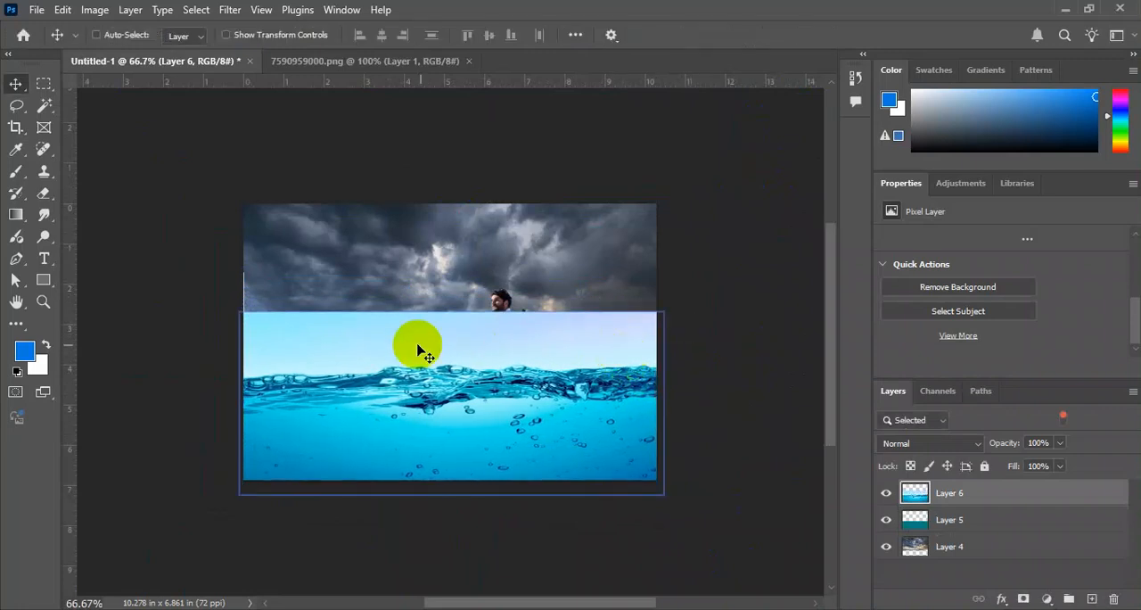
Select the pale sky above the waterline with the Magic Wand, delete it from the water layer, and deselect.
key("e")
key("w")
left_click(362, 346)
key("Delete")
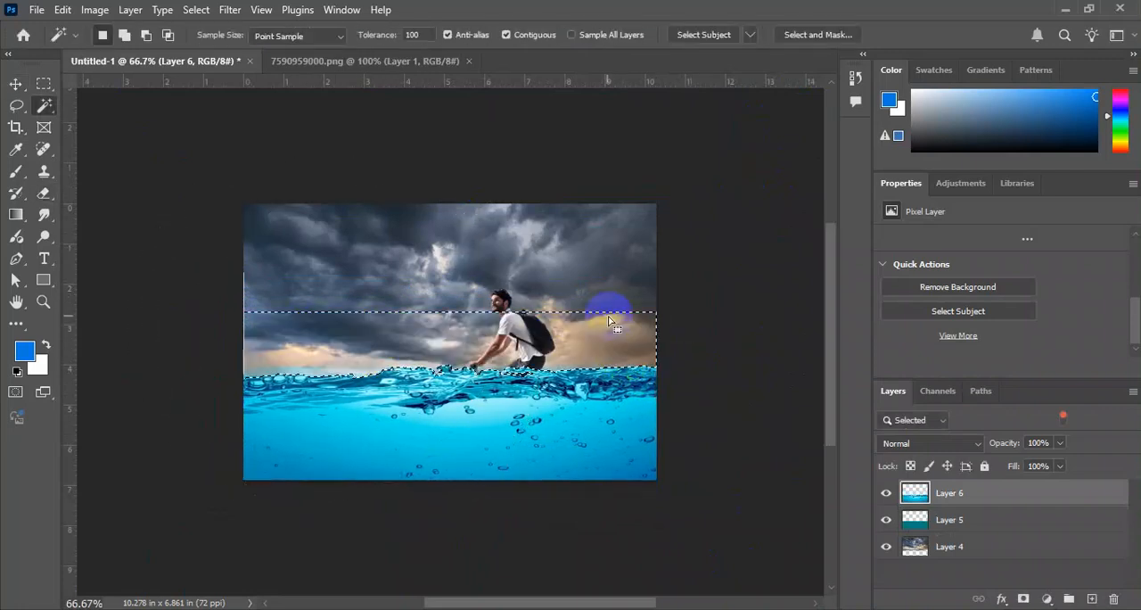
key("ctrl+d")
Erase the lower part of the water layer with a large soft eraser, keeping only the wave band at the surface.
key("e")
key("bracketleft")
key("bracketleft")
key("bracketleft")
key("bracketleft")
key("bracketleft")
key("bracketleft")
key("bracketleft")
key("bracketleft")
key("bracketleft")
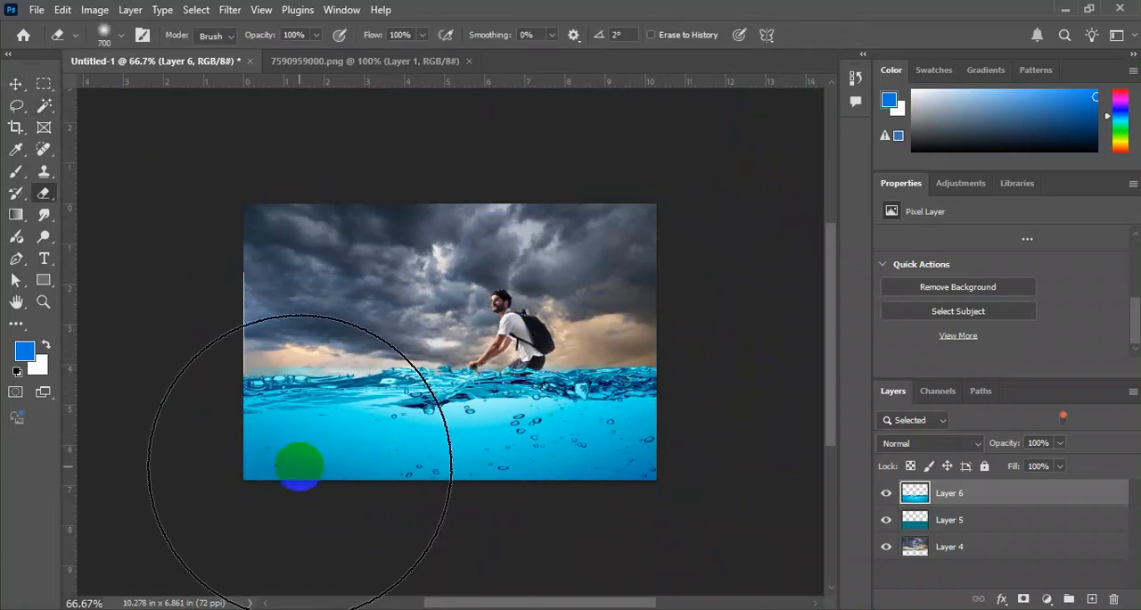
key("bracketright")
key("bracketright")
key("bracketright")
key("bracketright")
mouse_move(213, 469)
left_mouse_down()
mouse_move(422, 504)
mouse_move(674, 503)
mouse_move(327, 522)
mouse_move(288, 538)
mouse_move(290, 571)
left_mouse_up()
key("bracketright")
key("ctrl+plus")
key("ctrl+minus")
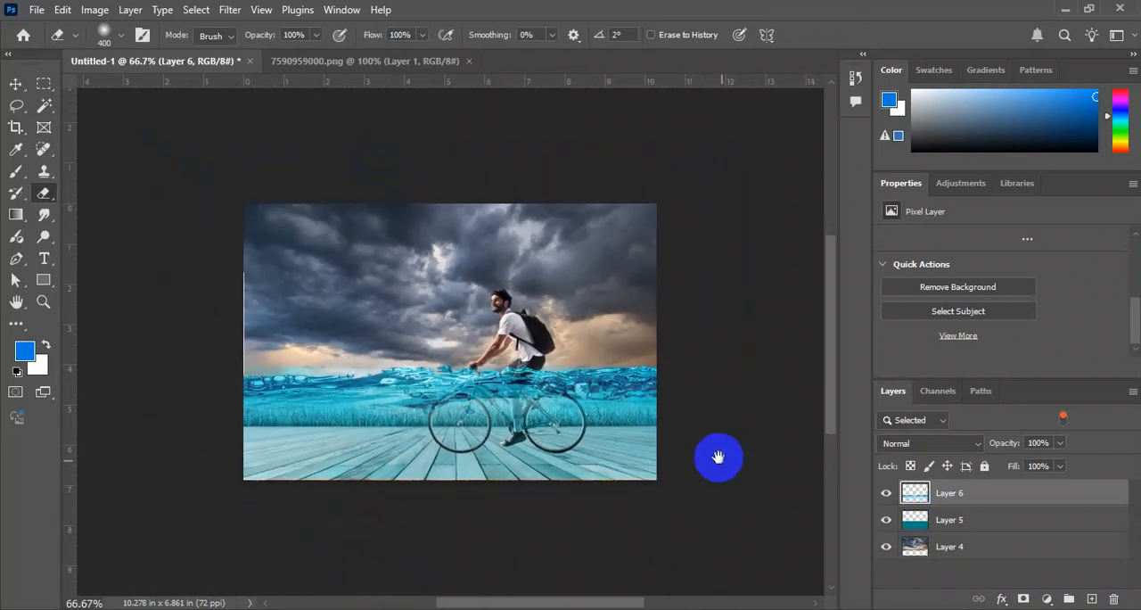
key("ctrl+plus")
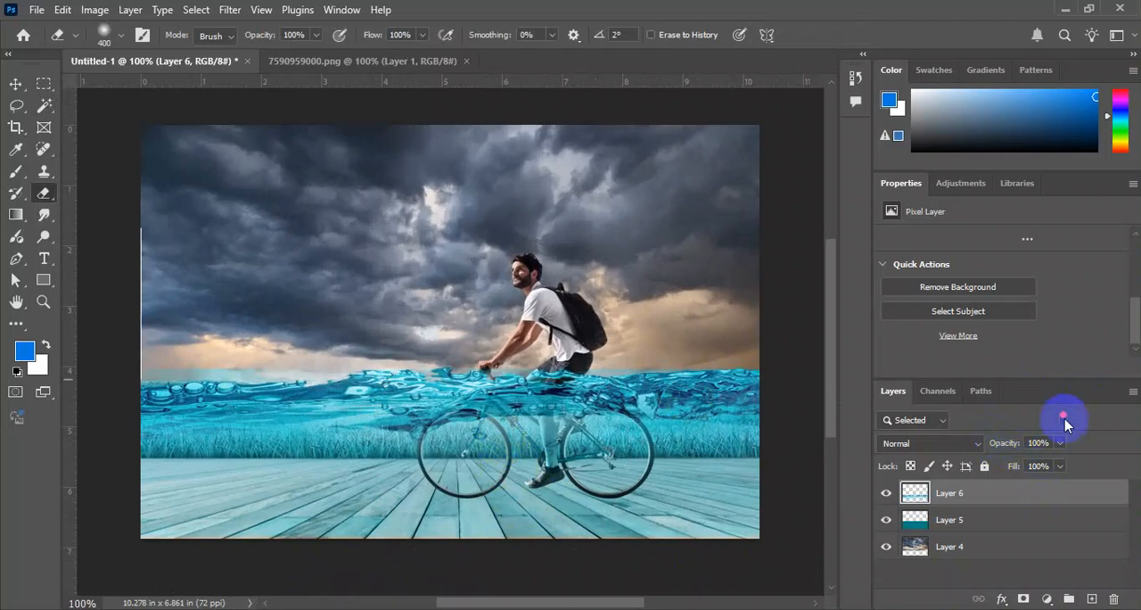
Preview different blending modes on the water layer and keep it at Normal.
key("v")
left_click(981, 445)
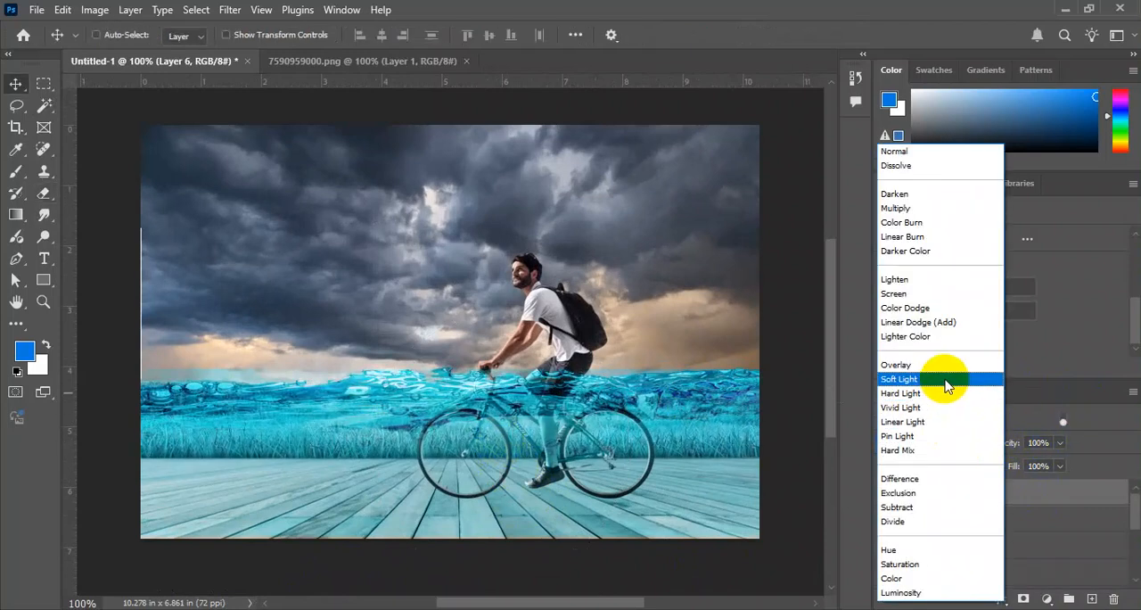
left_click(729, 461)
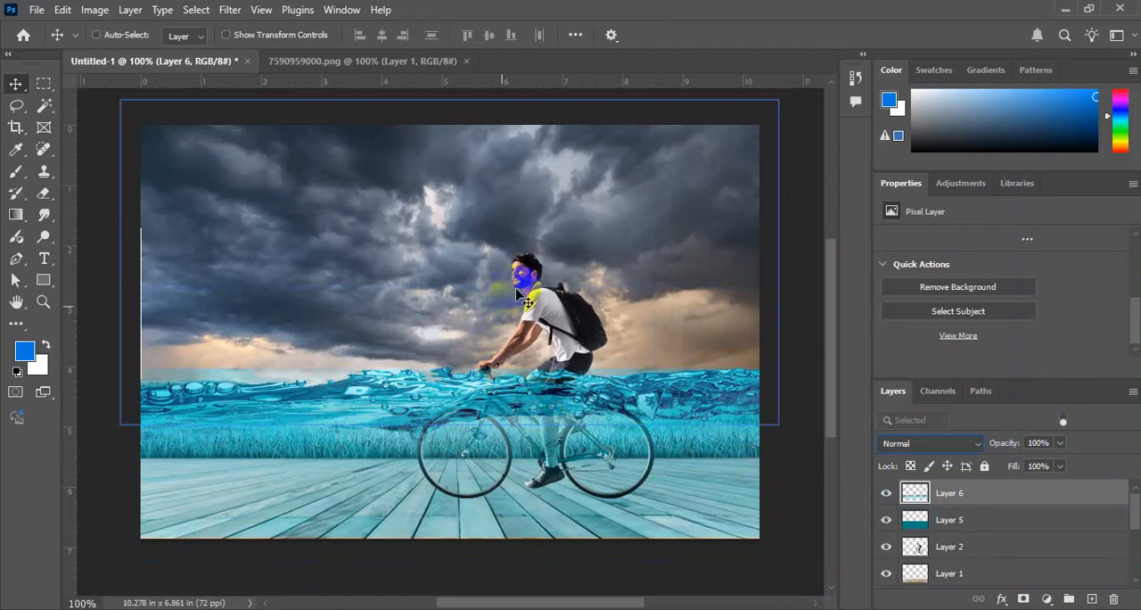
Lower the water layer's opacity to 87%.
key("e")
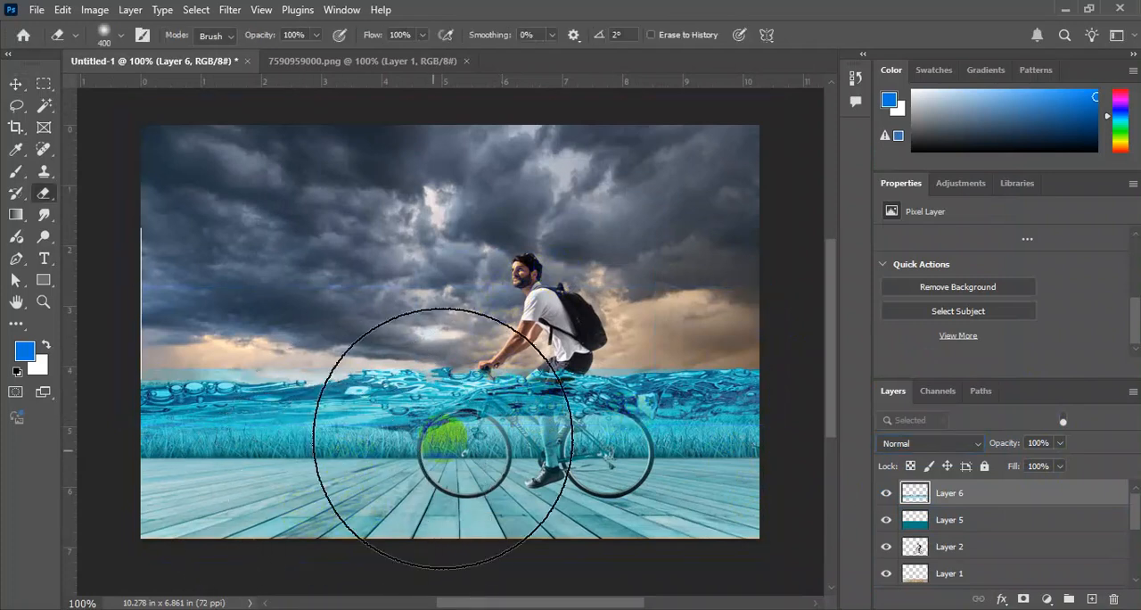
right_click(512, 329)
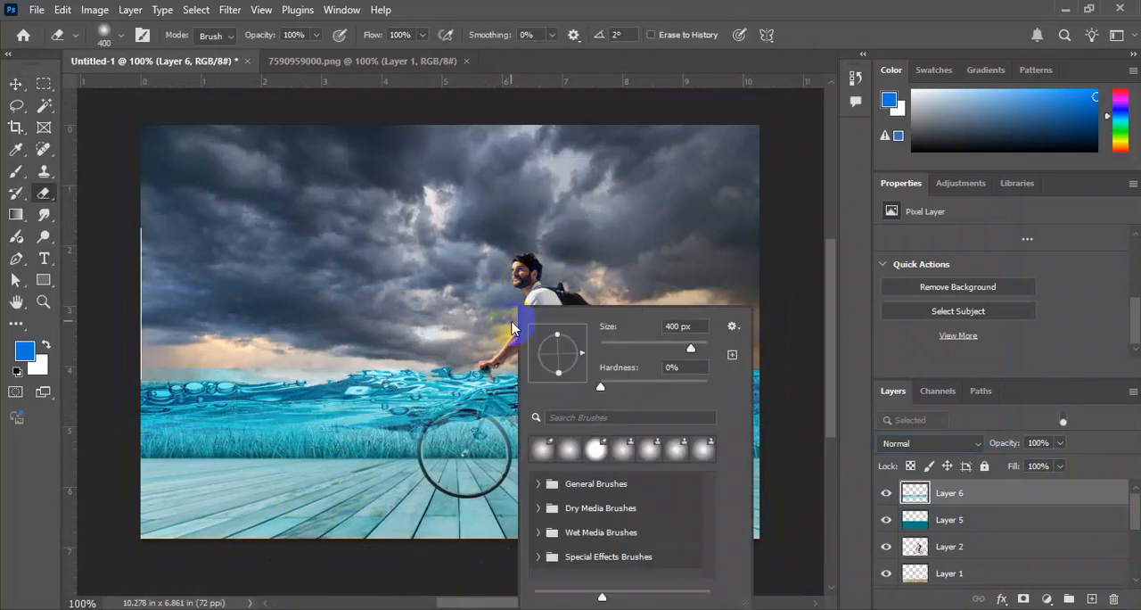
left_click(14, 84)
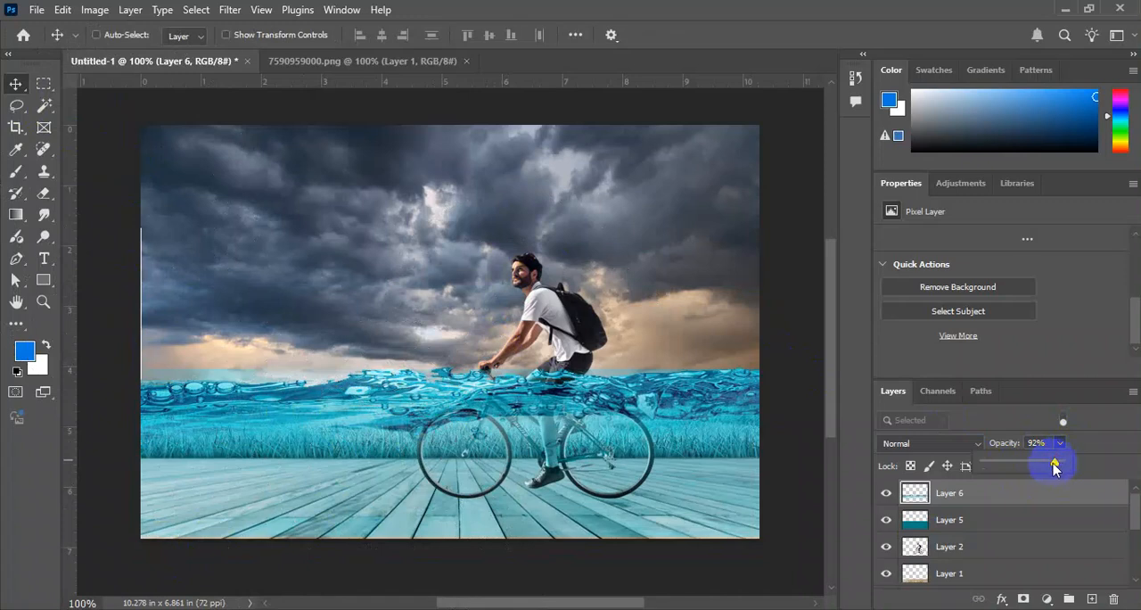
Erase along the upper edge of the blue Hue layer at the horizon with a soft 125 px eraser.
left_click(968, 523)
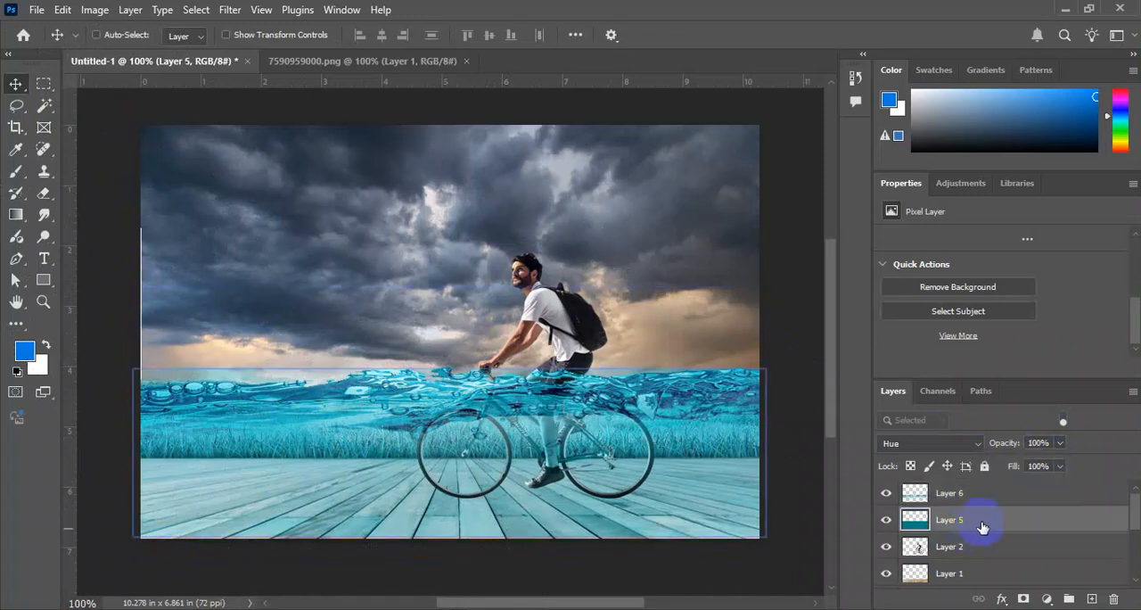
key("e")
key("bracketleft")
key("bracketleft")
key("bracketleft")
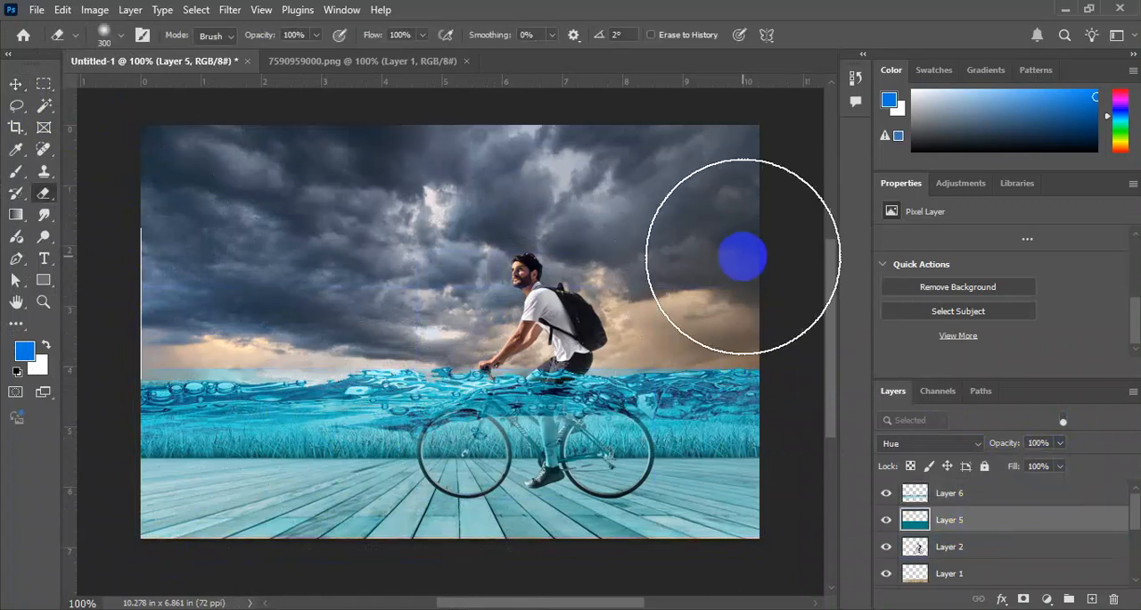
key("bracketleft")
key("bracketleft")
key("bracketleft")
mouse_move(490, 345)
left_mouse_down()
mouse_move(730, 332)
mouse_move(578, 350)
mouse_move(282, 338)
mouse_move(331, 340)
mouse_move(128, 342)
left_mouse_up()
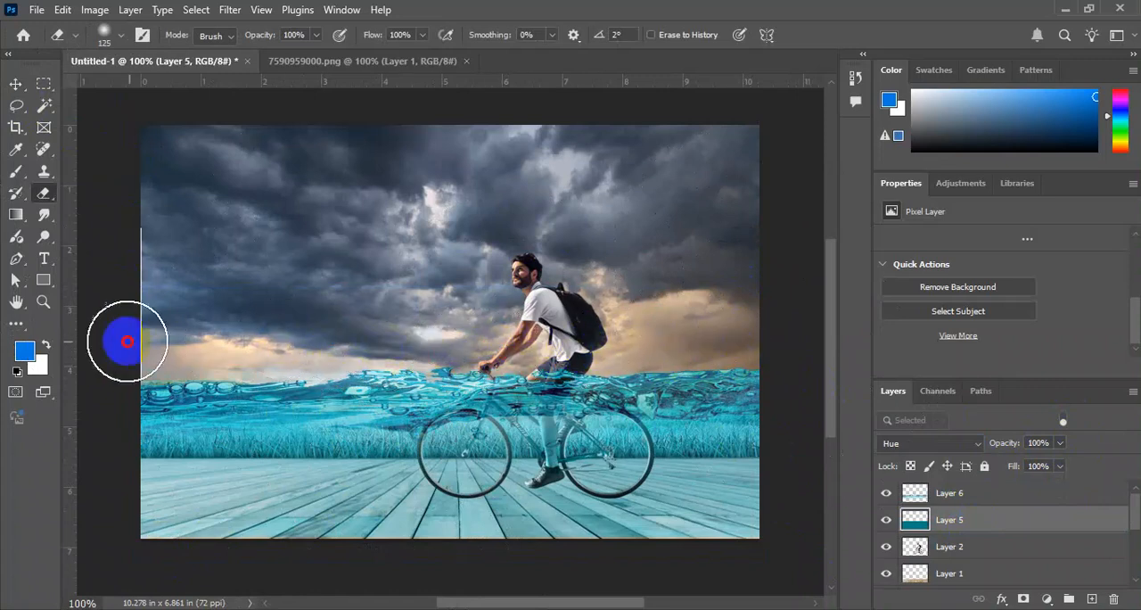
Select the main grass layer, Layer 3, and move it slightly upward behind the water.
key("v")
left_click(312, 391, "ctrl")
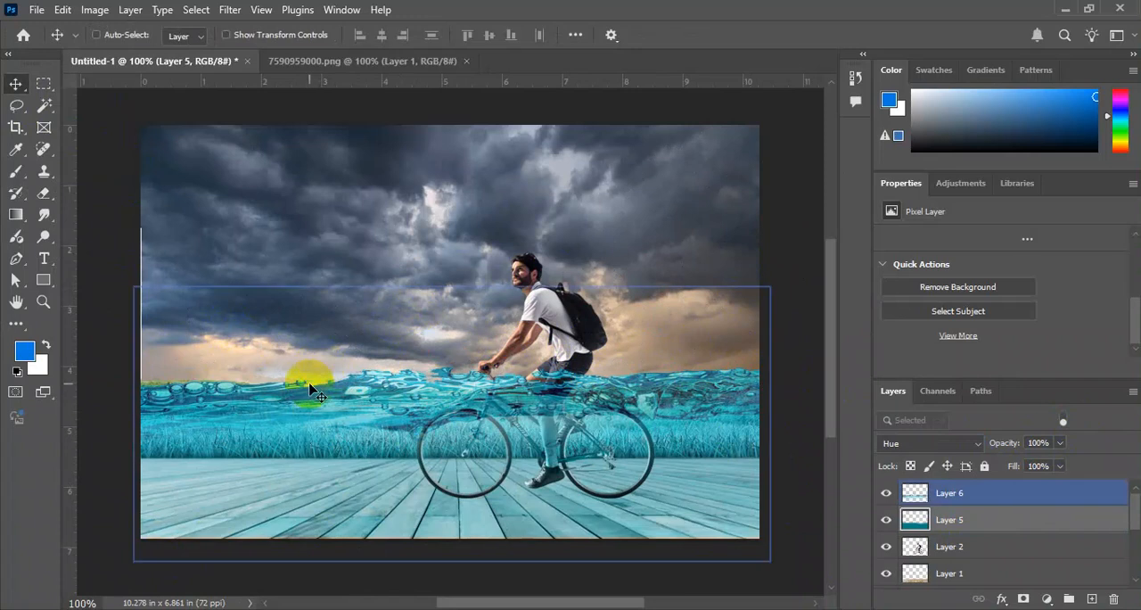
scroll(967, 524, "down", 5)
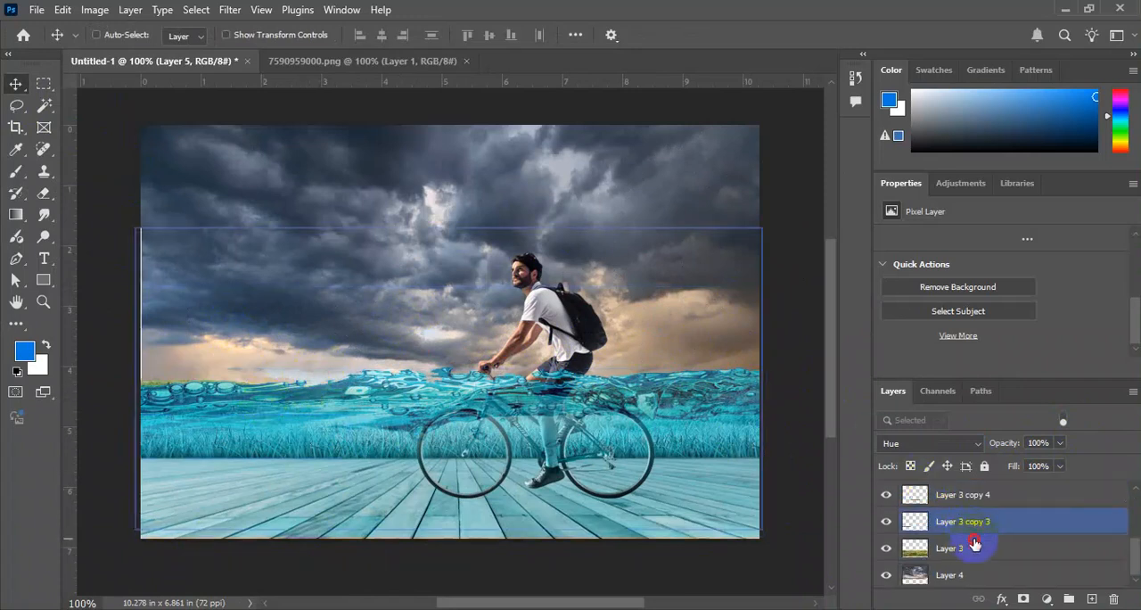
left_click(974, 545)
left_click_drag(586, 484, 580, 454)
key("ctrl+plus")
key("ctrl+plus")
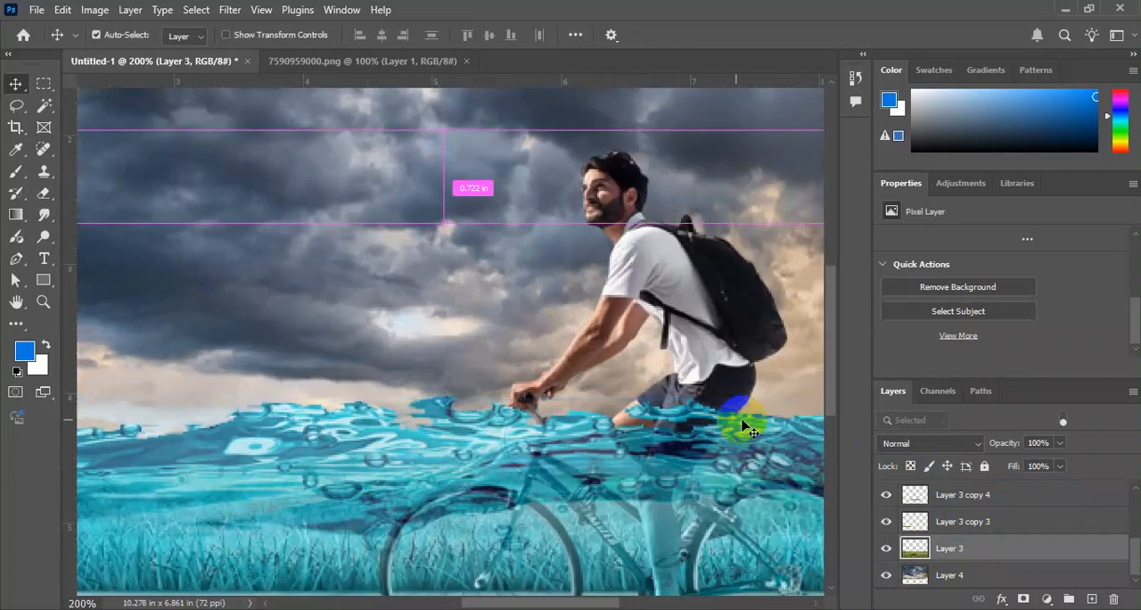
left_click_drag(707, 429, 476, 415)
key("ctrl+minus")
scroll(966, 509, "up", 5)
left_click(966, 514)
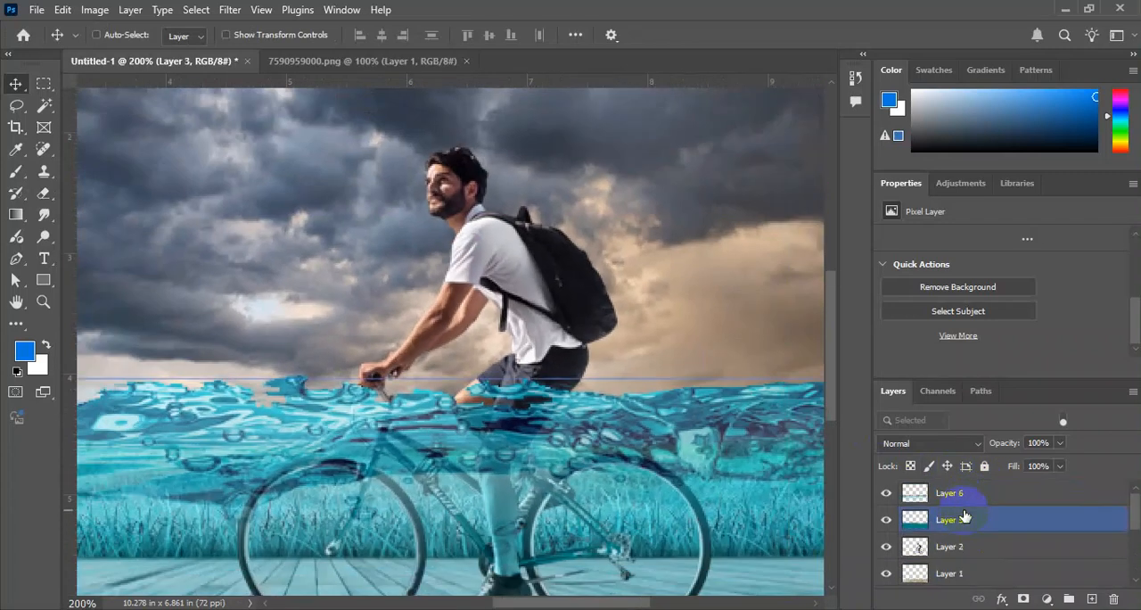
left_click(950, 501)
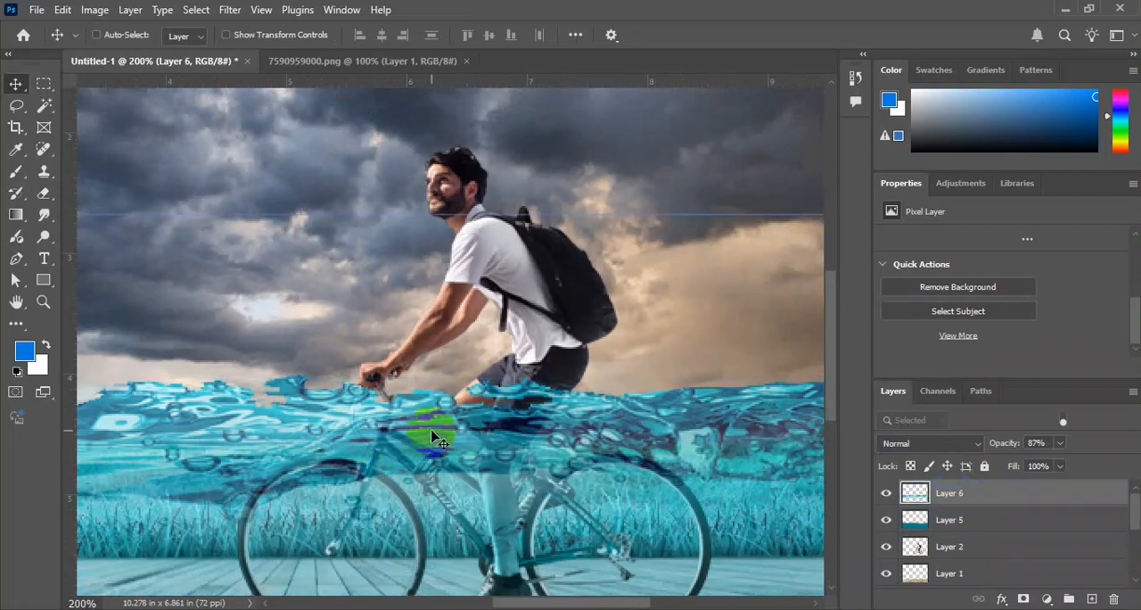
key("b")
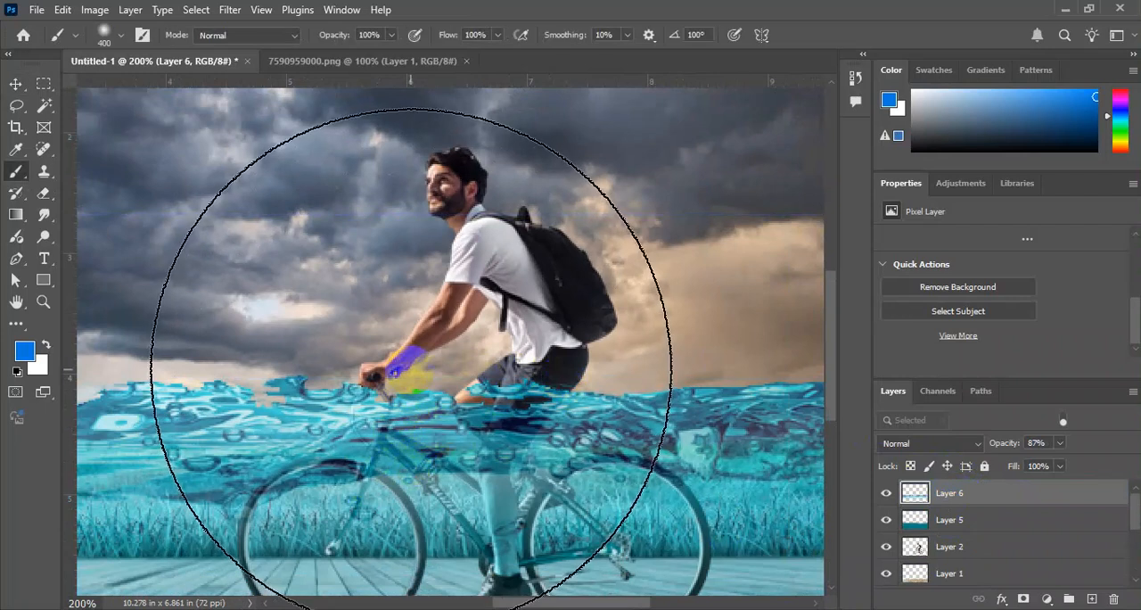
key("bracketright")
key("bracketright")
key("bracketright")
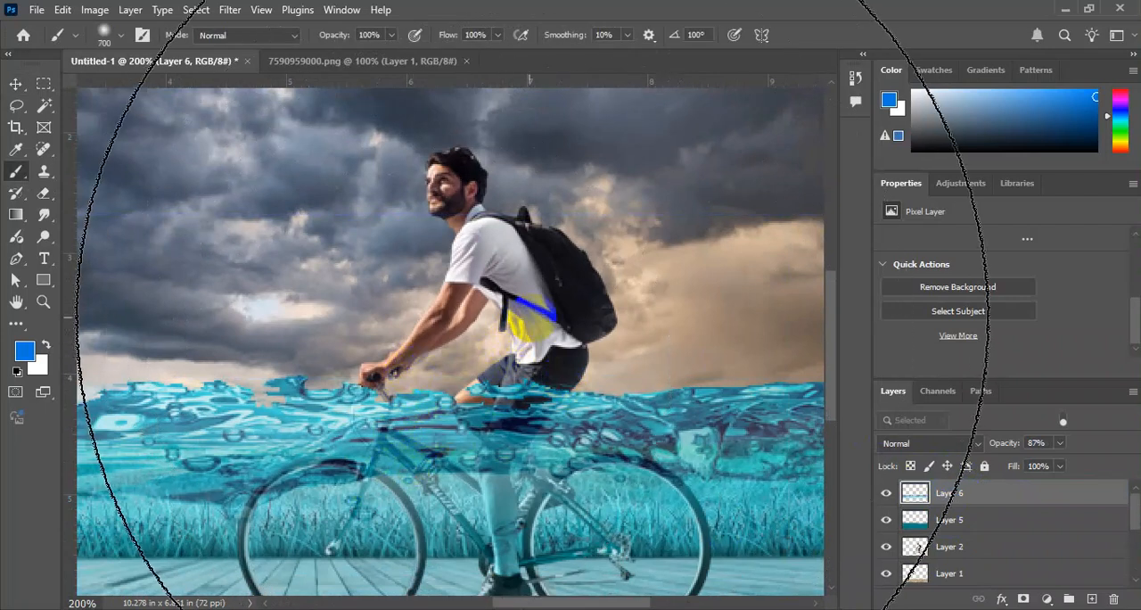
key("bracketleft")
key("bracketleft")
key("bracketleft")
key("bracketleft")
key("bracketleft")
key("bracketleft")
key("bracketleft")
key("bracketleft")
key("bracketleft")
key("bracketleft")
key("bracketleft")
key("bracketleft")
key("bracketleft")
key("bracketleft")
key("bracketleft")
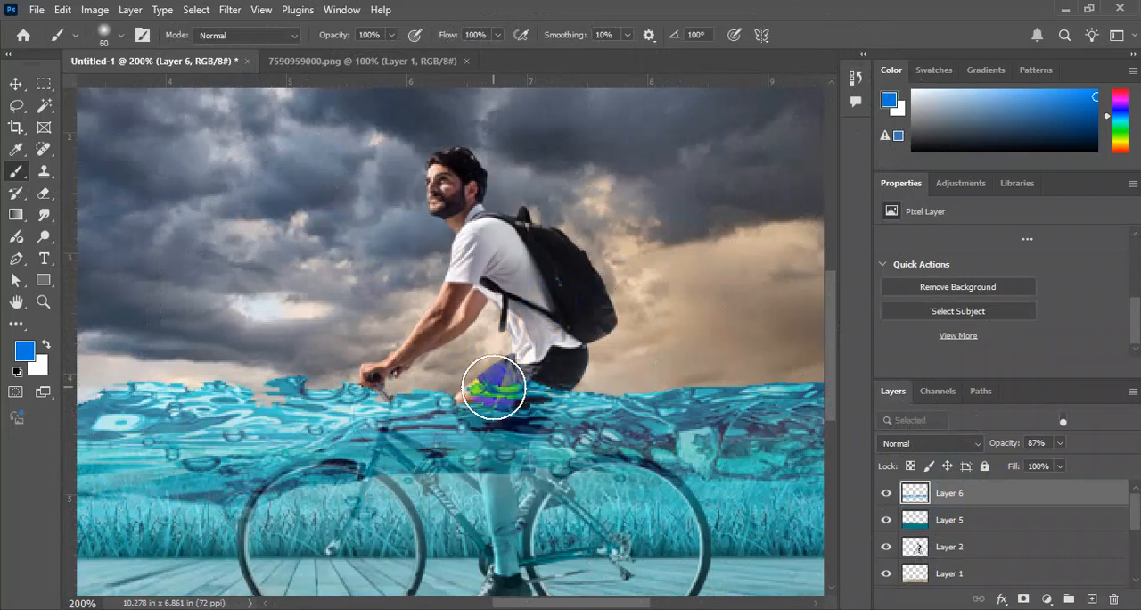
key("ctrl+z")
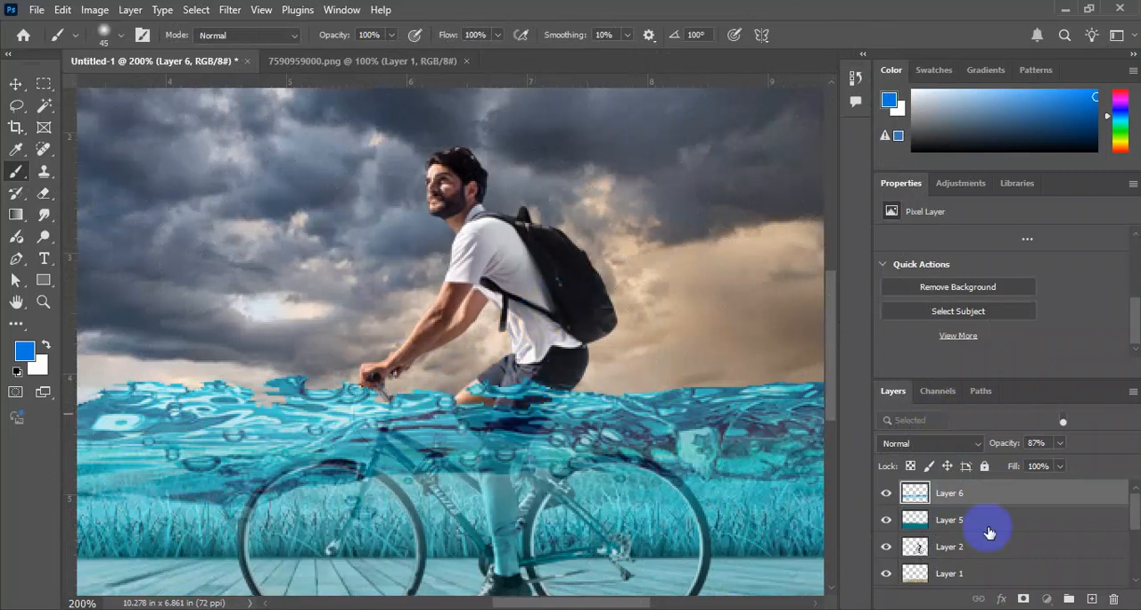
Erase the Layer 6 water covering the cyclist's thighs and the bicycle handlebar with a soft 35 px eraser.
left_click(961, 519)
left_click(950, 493)
key("e")
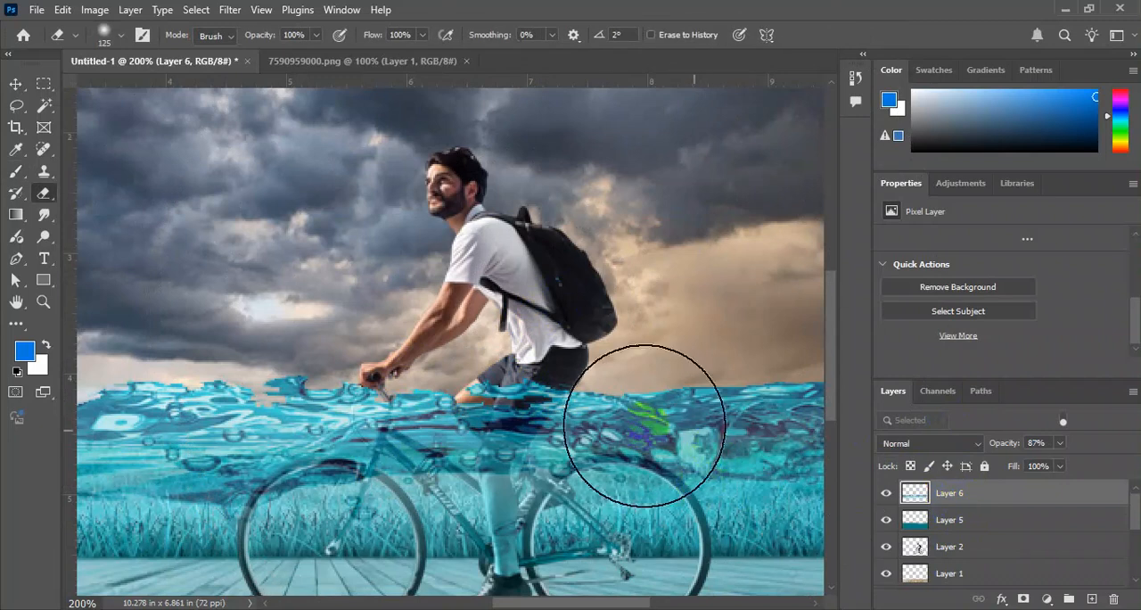
key("bracketleft")
key("bracketleft")
key("bracketleft")
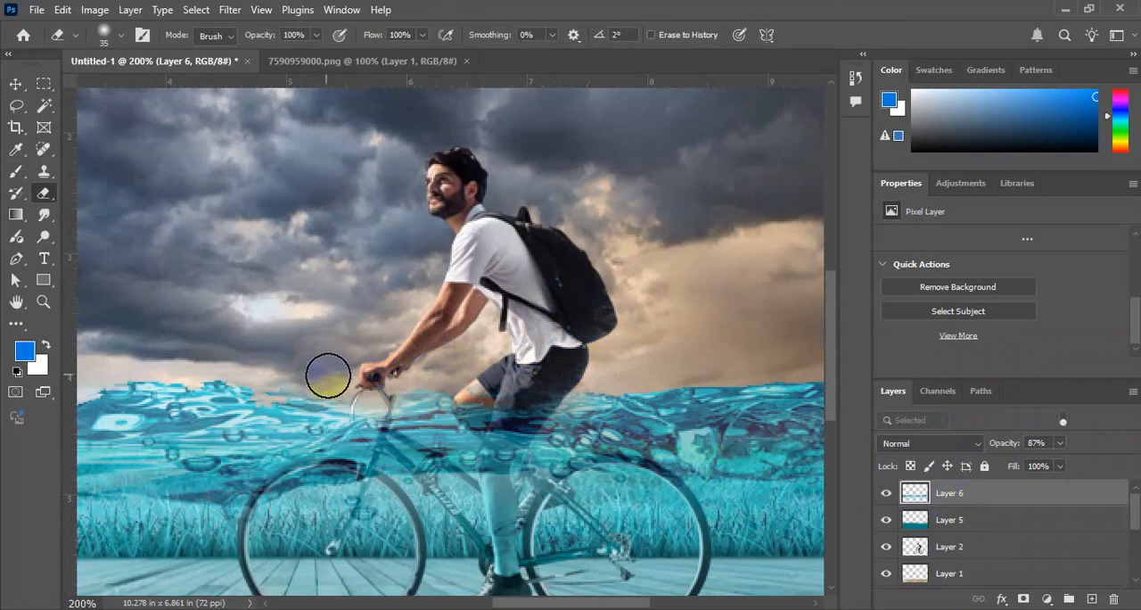
key("ctrl+minus")
key("ctrl+minus")
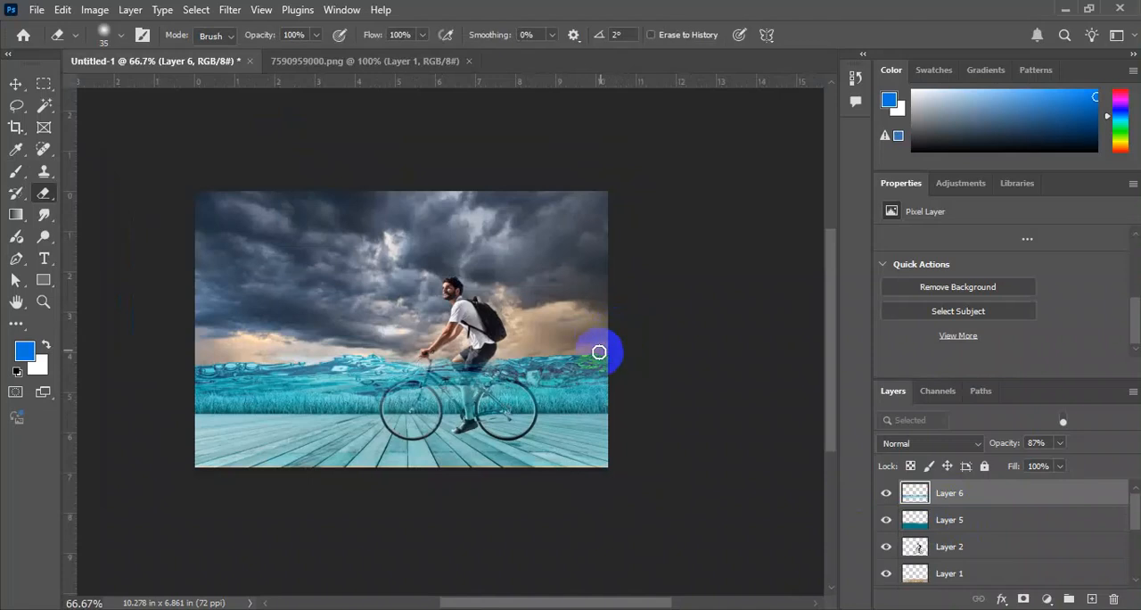
Switch to Chrome and compare previews of related waterline photos in the Google Images results for water.
key("ctrl+plus")
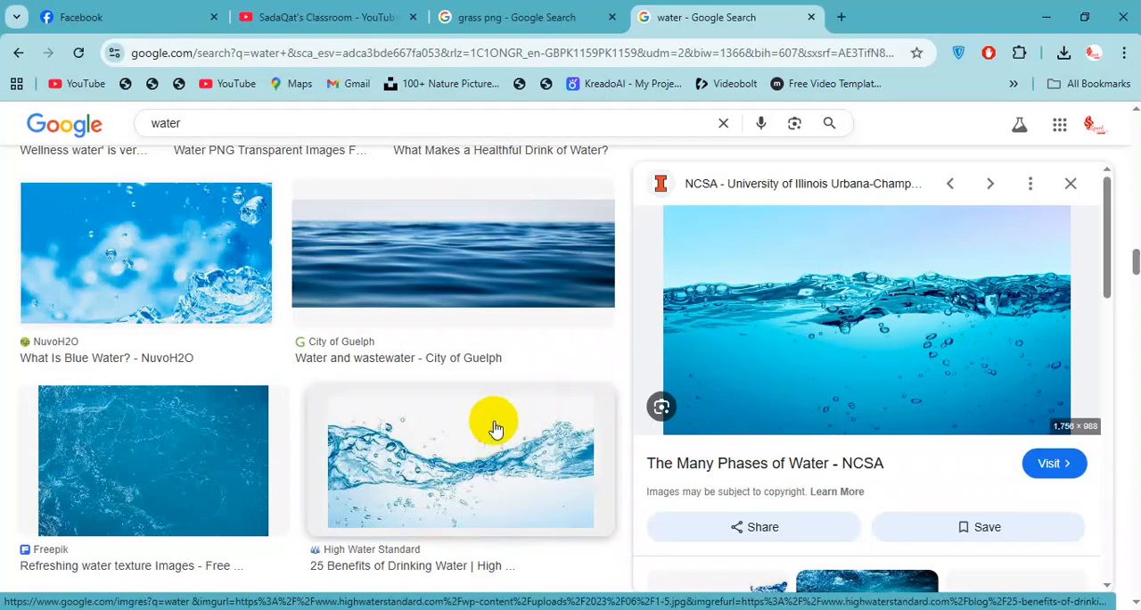
scroll(606, 352, "down", 5)
scroll(633, 361, "down", 2)
scroll(716, 356, "down", 3)
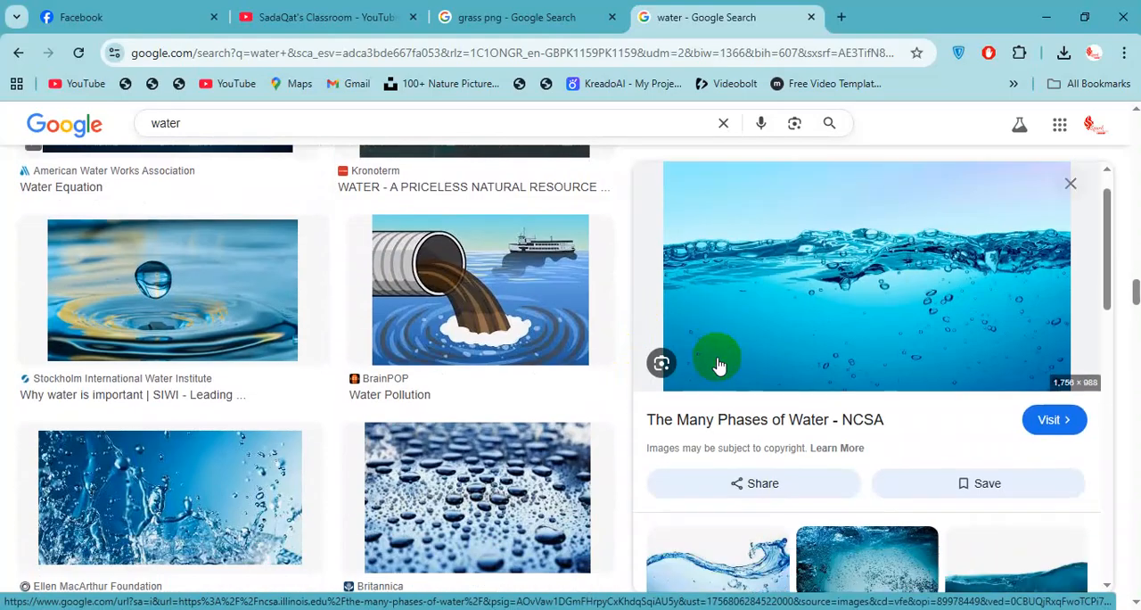
scroll(764, 366, "down", 2)
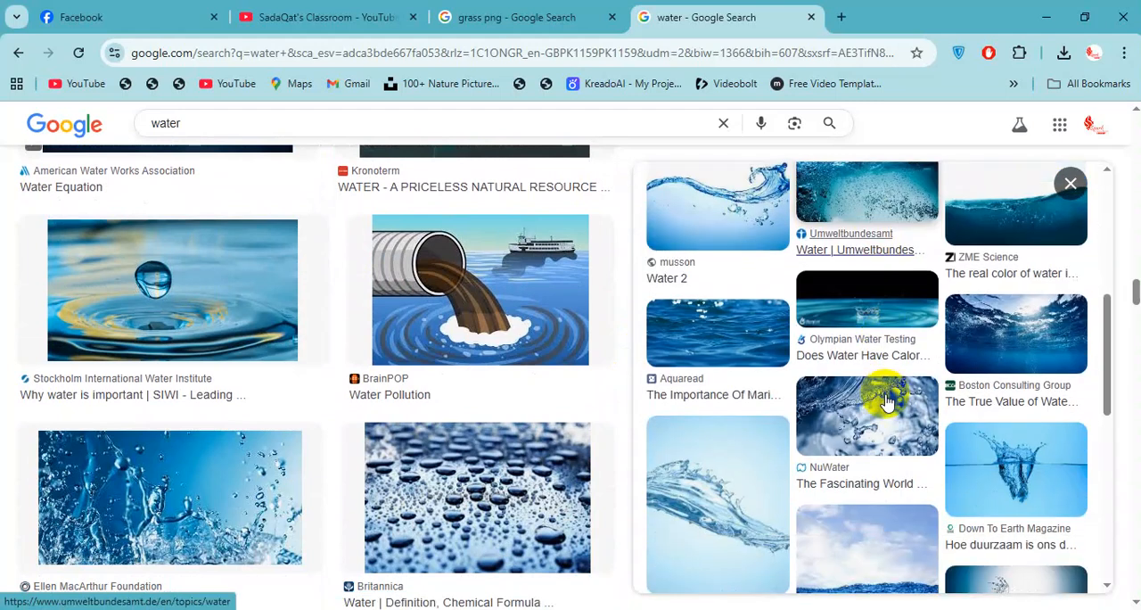
scroll(810, 499, "down", 2)
left_click(887, 433)
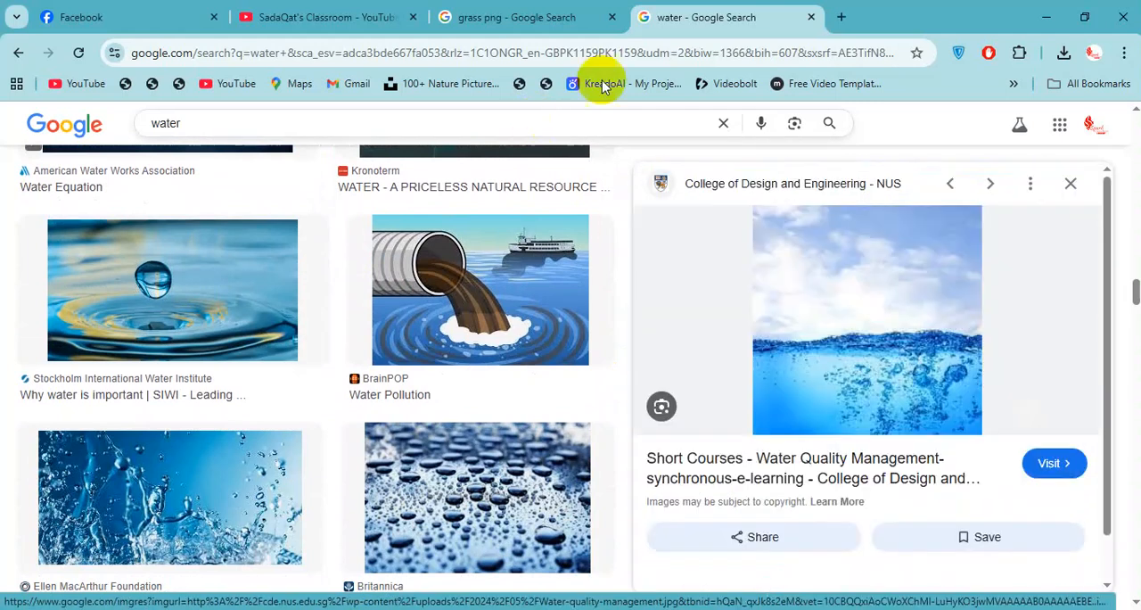
scroll(915, 297, "down", 3)
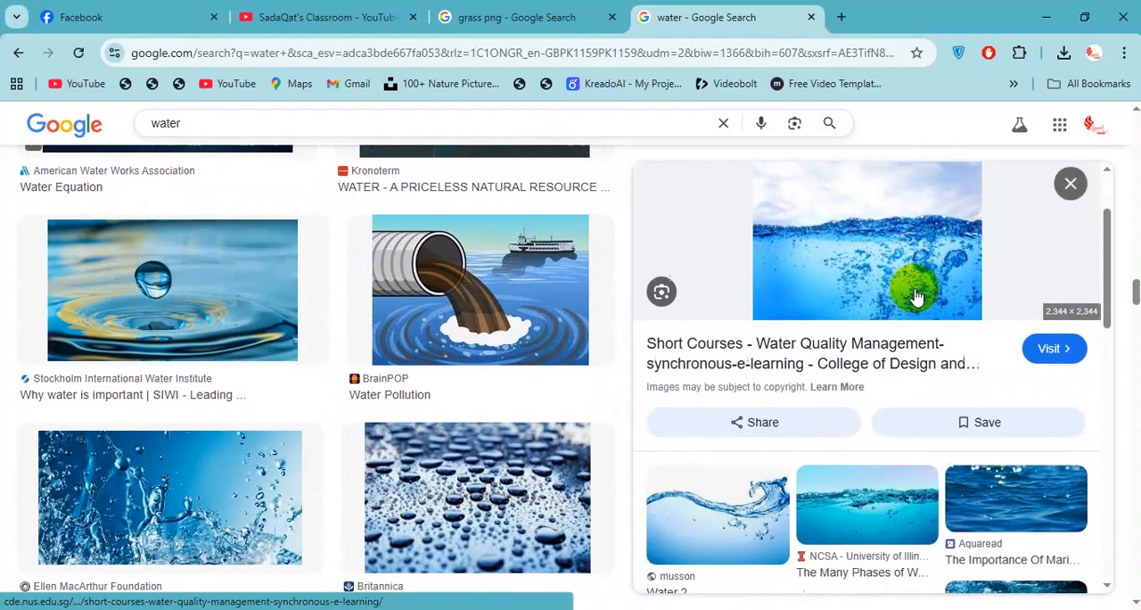
left_click(936, 354)
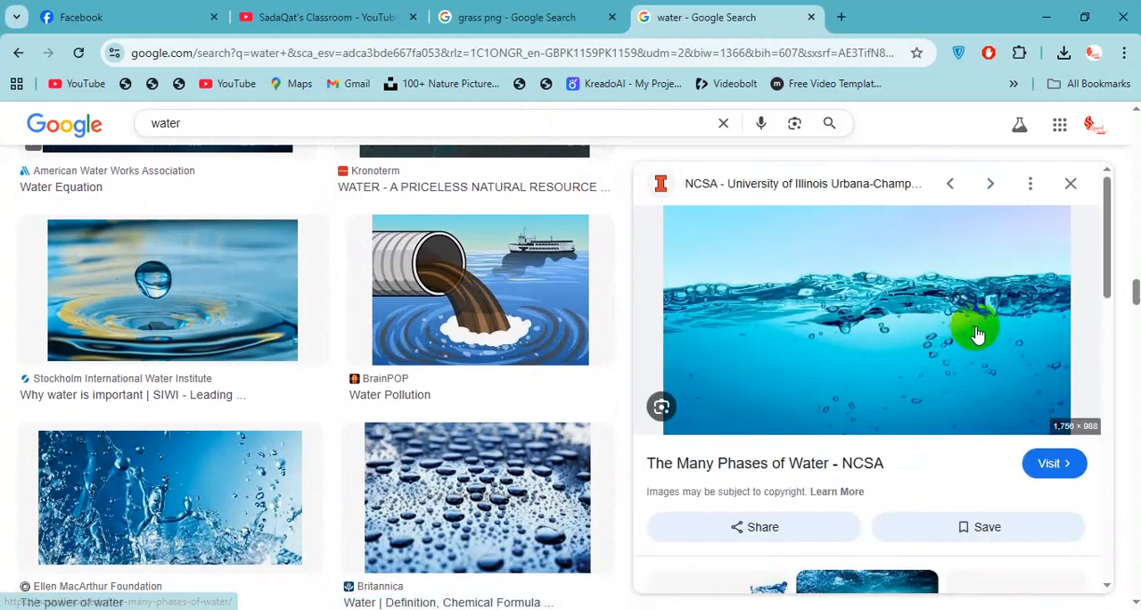
left_click(950, 183)
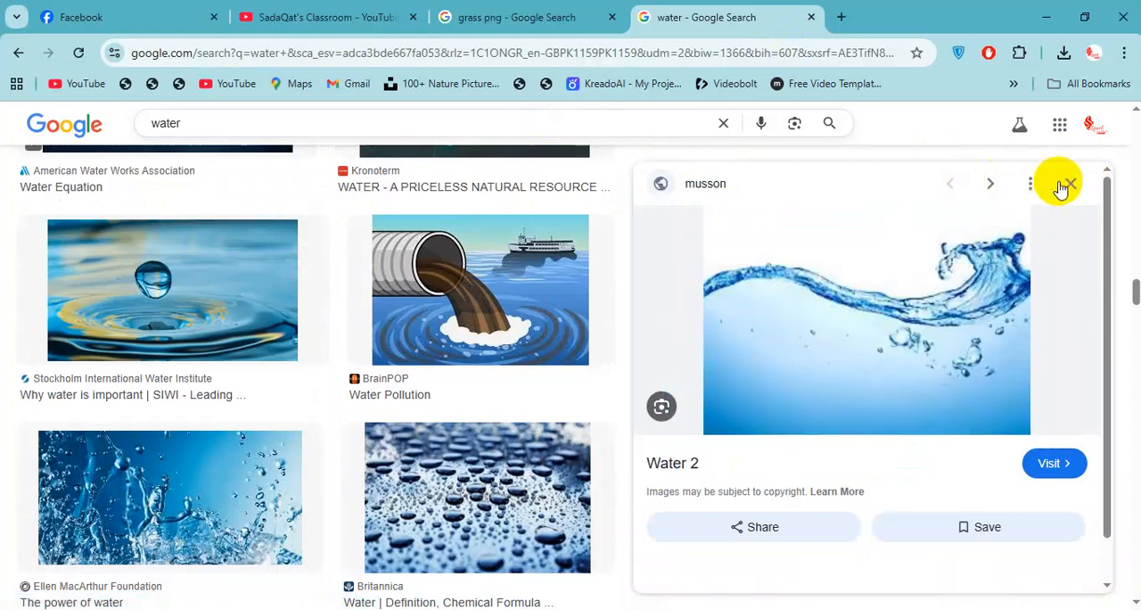
left_click(1075, 183)
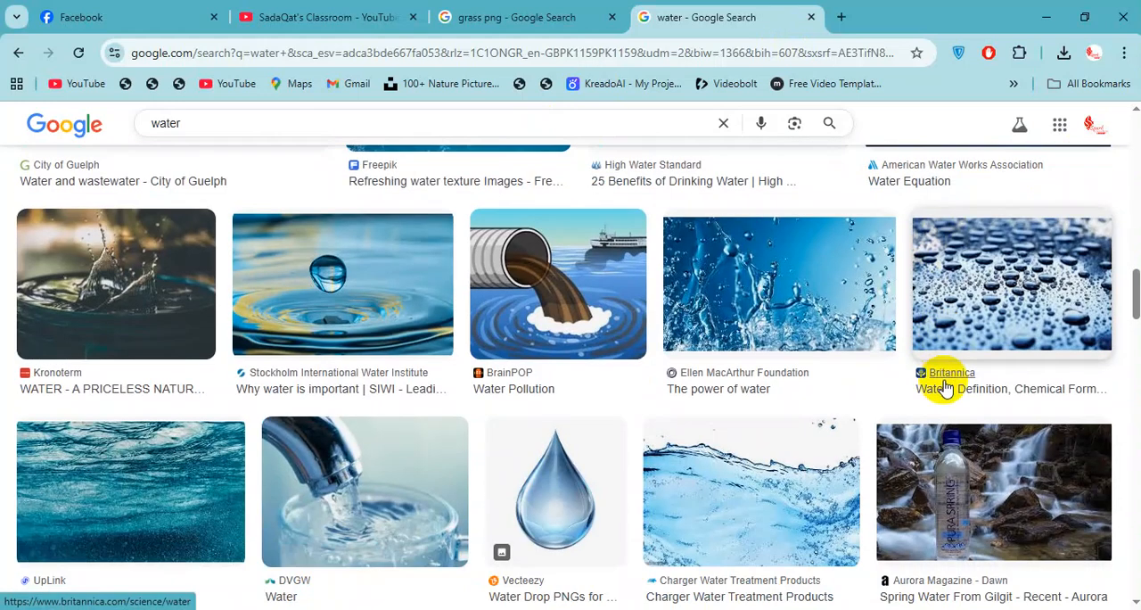
Copy the Freepik "Fresh water Images" picture from the search results and paste it into the Photoshop composite as a new layer.
scroll(739, 400, "down", 4)
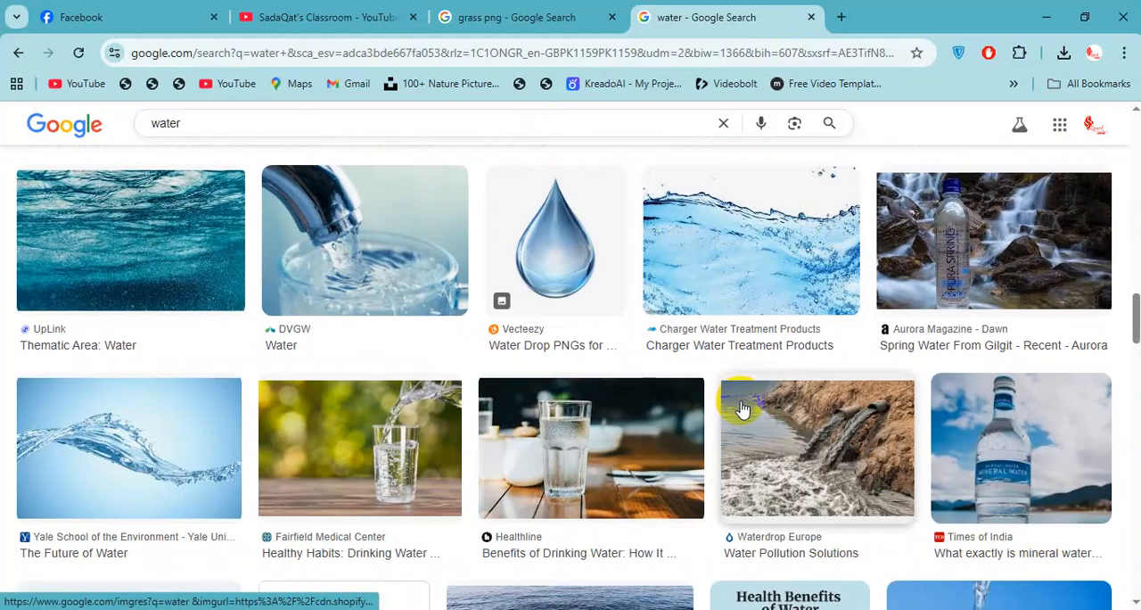
scroll(668, 458, "down", 3)
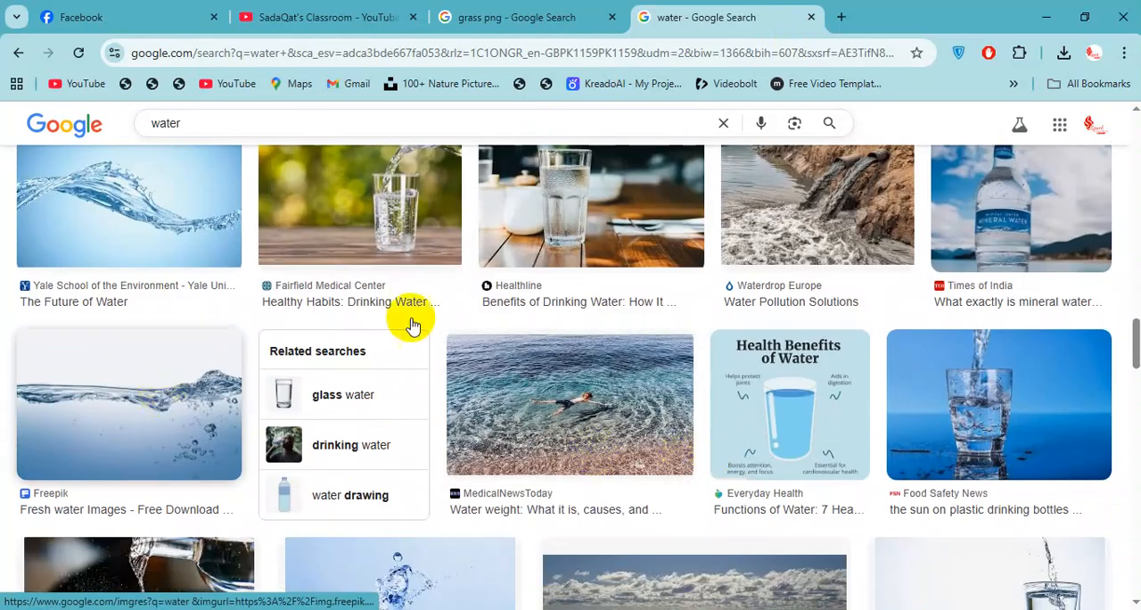
left_click(245, 373)
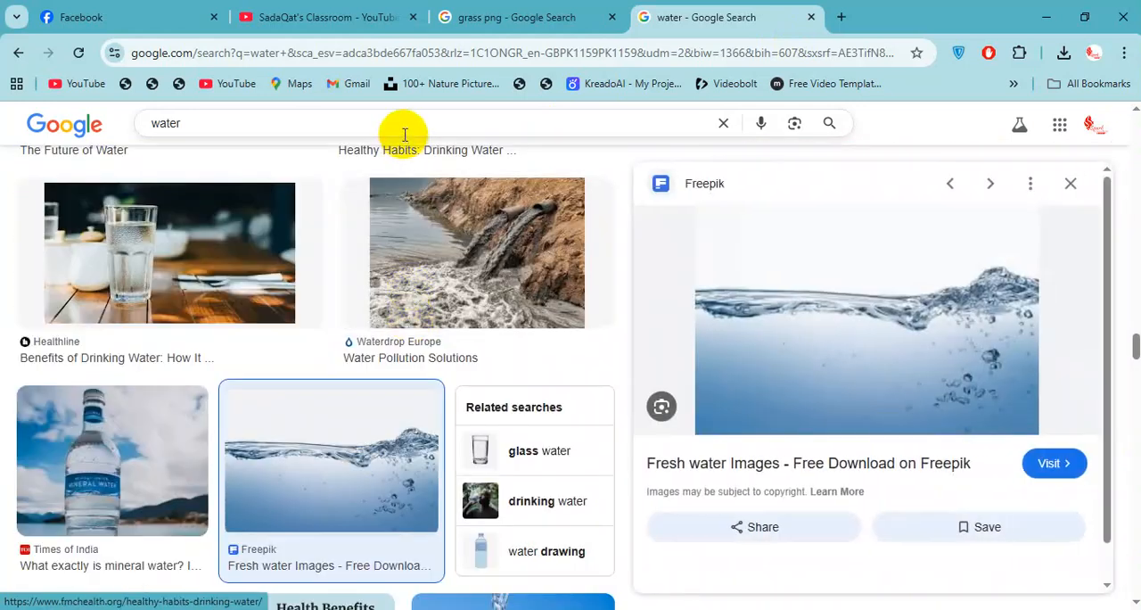
right_click(887, 266)
left_click(976, 462)
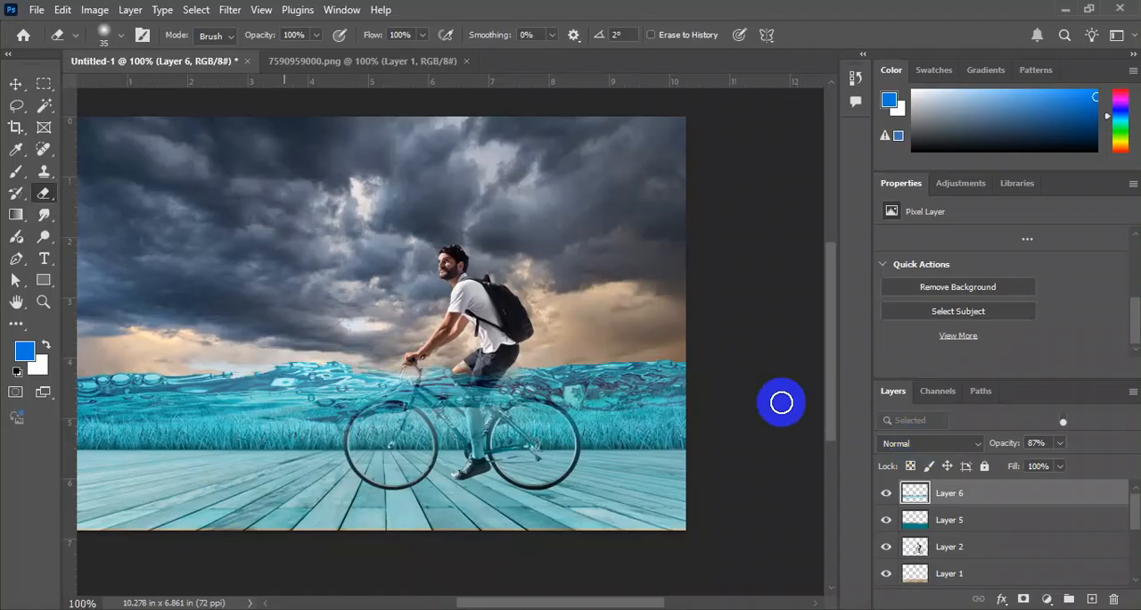
key("ctrl+v")
left_click_drag(565, 382, 543, 375)
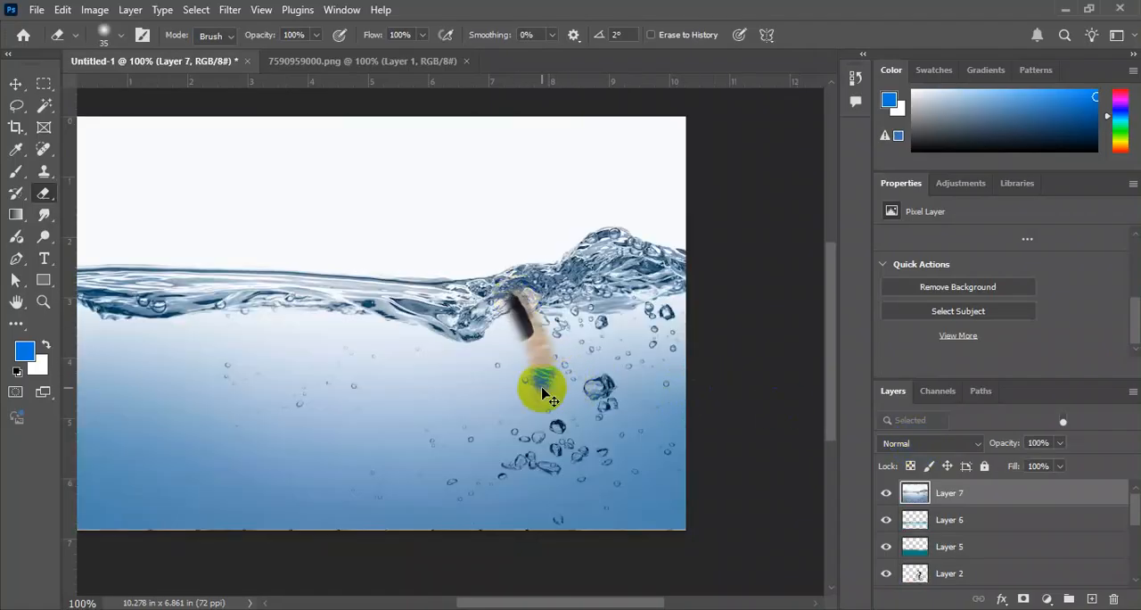
key("ctrl+z")
right_click(556, 326)
left_click(548, 322)
Flip the pasted water layer horizontally and scale it down over the lower part of the composite.
key("ctrl+t")
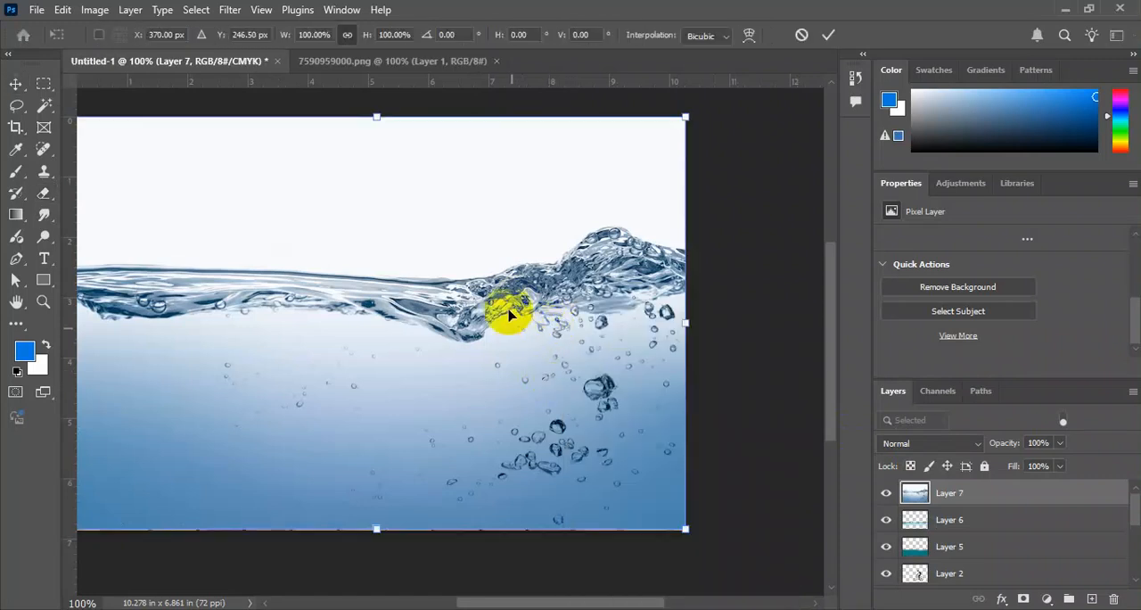
right_click(503, 310)
left_click(623, 588)
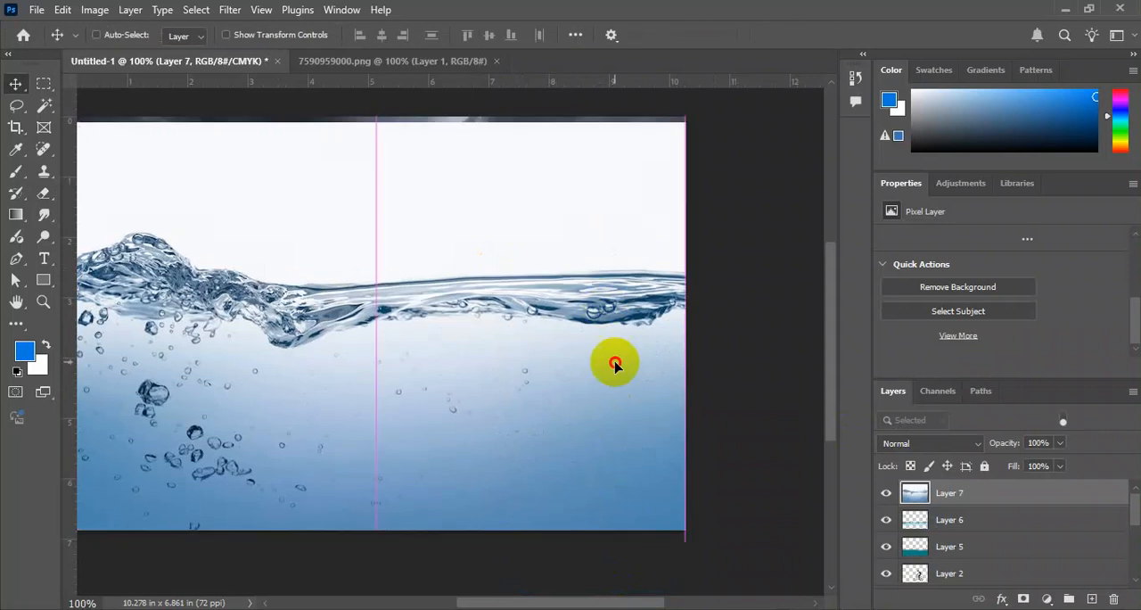
left_click_drag(616, 364, 624, 408)
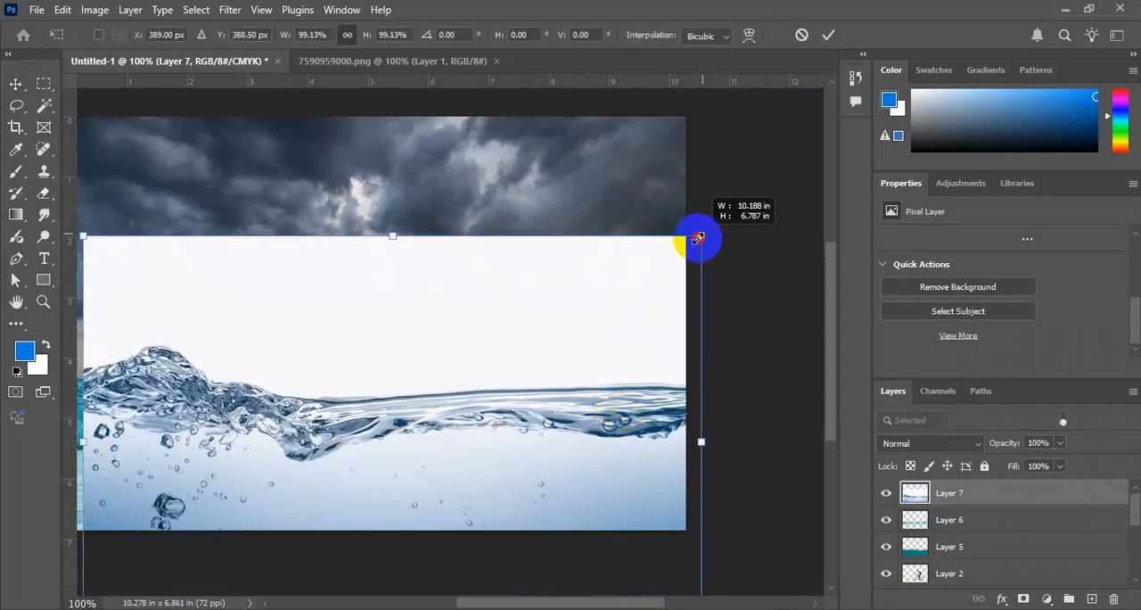
left_click_drag(698, 238, 653, 265)
left_click_drag(608, 345, 548, 346)
key("Return")
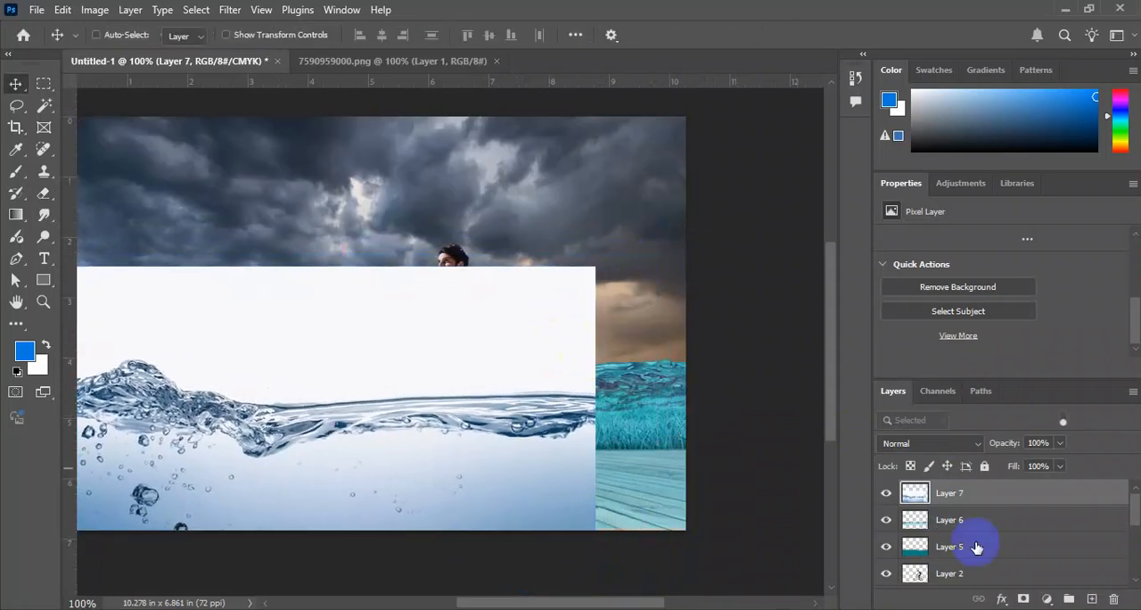
Hide Layer 6 and delete the white background above the waterline on Layer 7 using a Magic Wand selection.
left_click(980, 528)
left_click(888, 529)
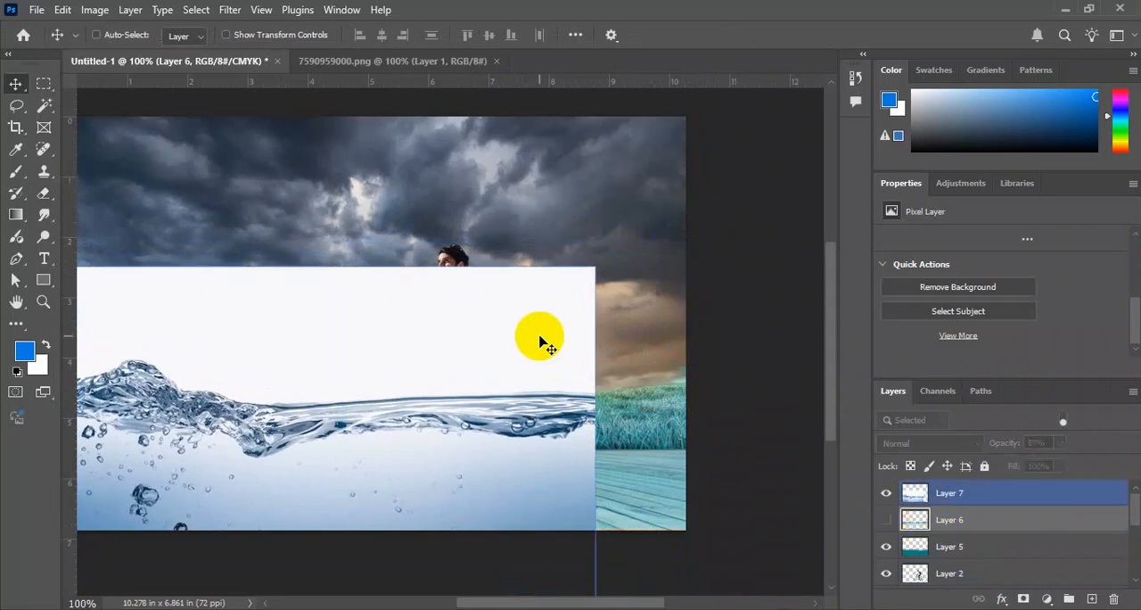
key("w")
left_click(509, 332)
left_click(999, 496)
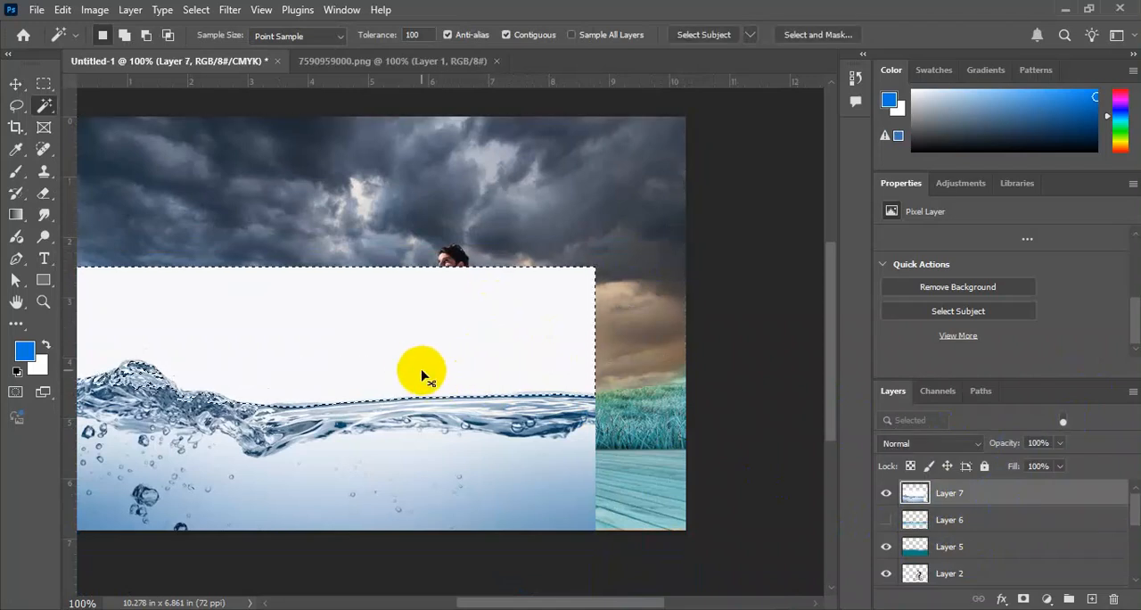
key("ctrl+d")
key("Delete")
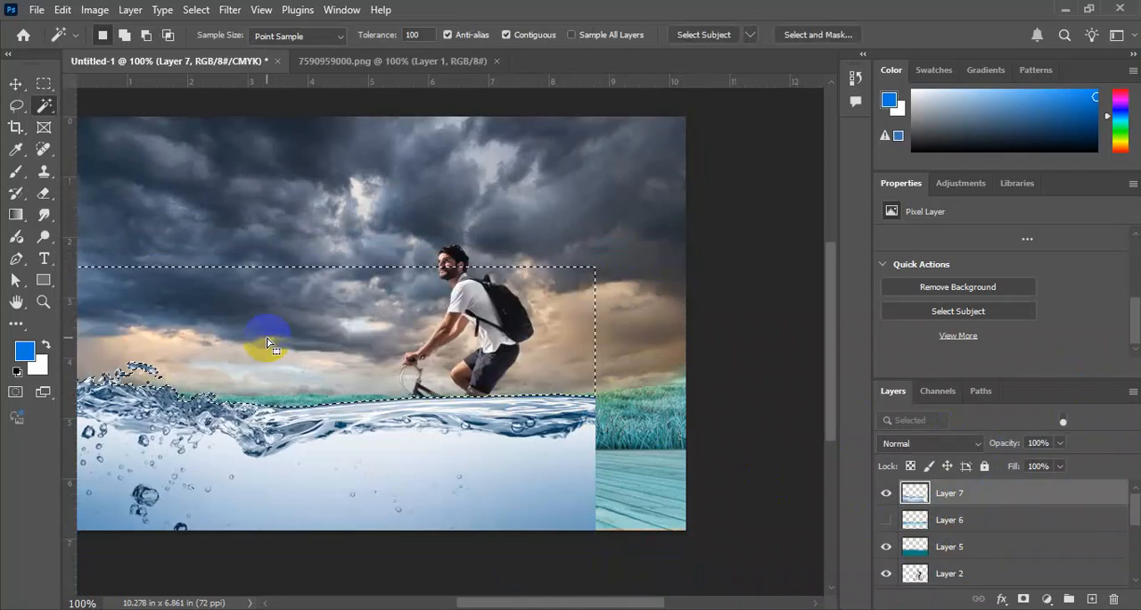
Move Layer 7 up to the cyclist's thighs and stretch it to about 117% width so the water spans the canvas.
key("ctrl+t")
left_click_drag(484, 477, 479, 458)
left_click_drag(599, 473, 689, 473)
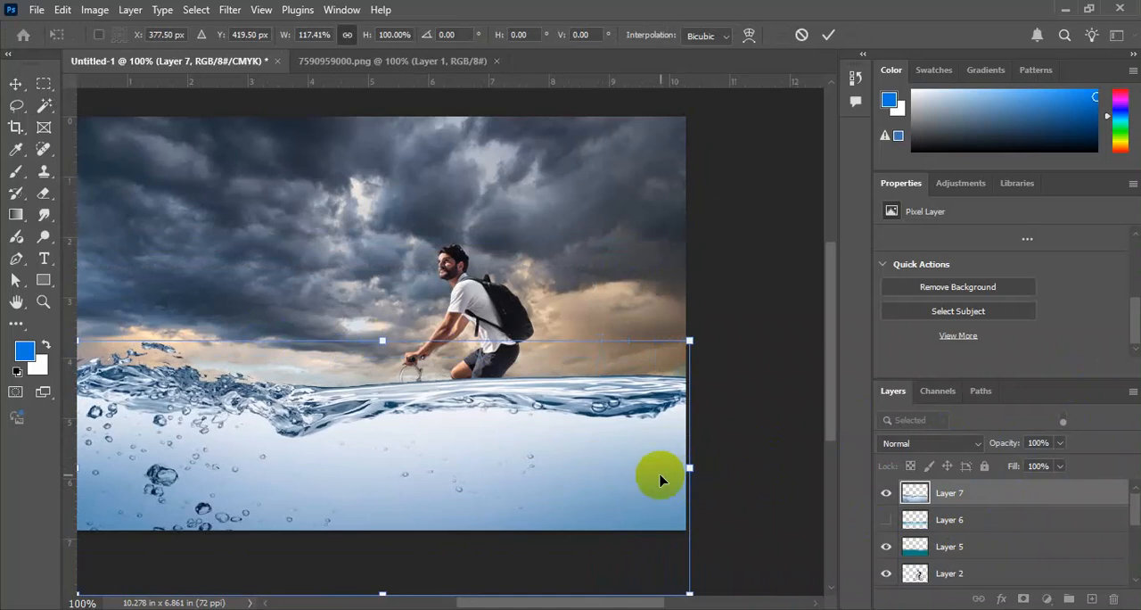
key("Return")
Erase the lower part of the Layer 7 water with a large soft eraser, keeping only the wave strip along the surface.
key("e")
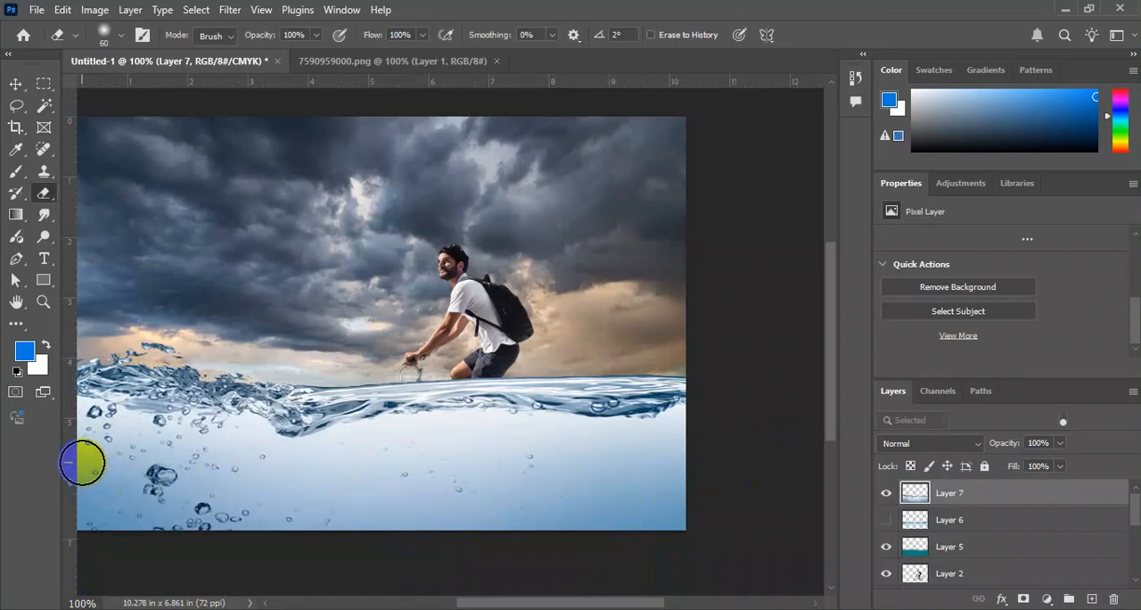
key("bracketright")
key("bracketright")
key("bracketright")
key("bracketright")
key("bracketright")
key("bracketright")
mouse_move(754, 500)
left_mouse_down()
mouse_move(541, 591)
mouse_move(115, 558)
mouse_move(364, 597)
mouse_move(415, 536)
mouse_move(49, 561)
mouse_move(453, 543)
mouse_move(576, 561)
mouse_move(668, 517)
left_mouse_up()
Shift the color of the Layer 7 water toward teal with Hue/Saturation, setting Hue to -45.
key("v")
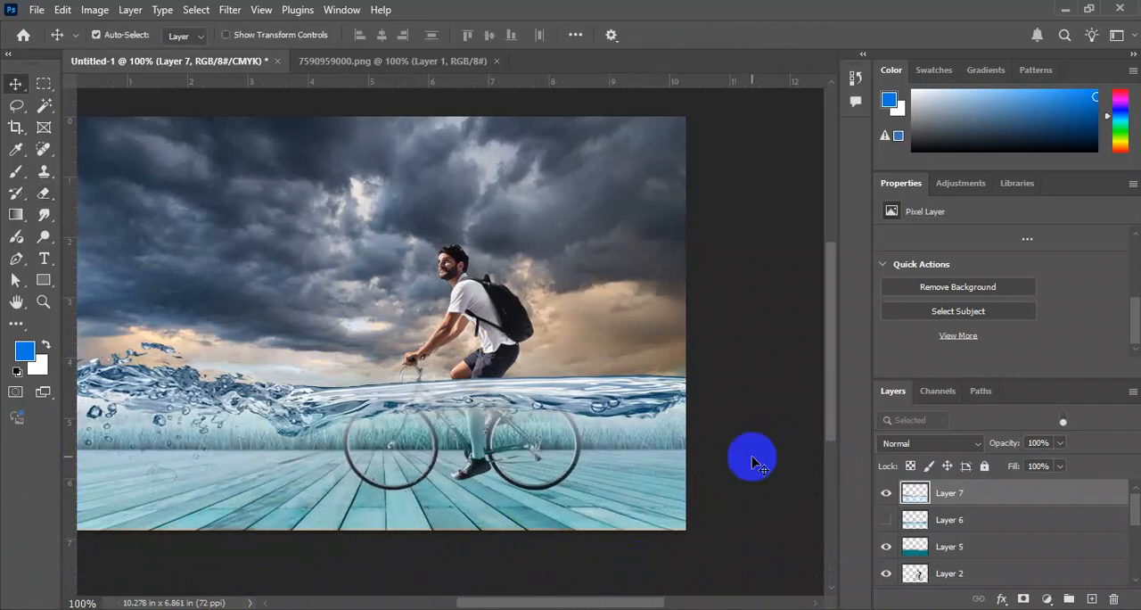
key("ctrl+u")
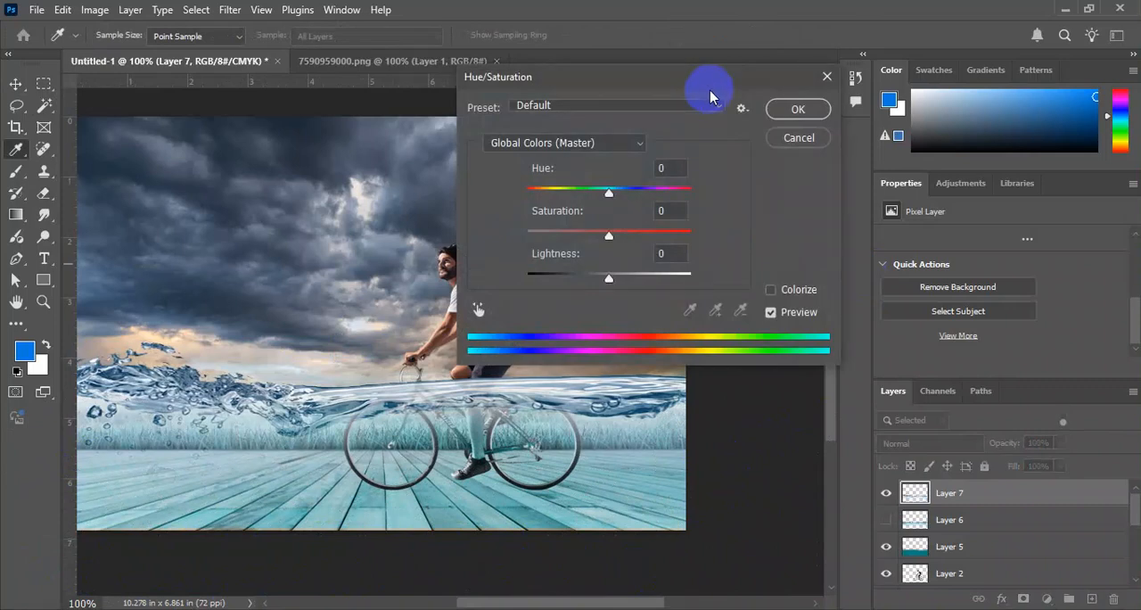
left_click_drag(697, 89, 821, 78)
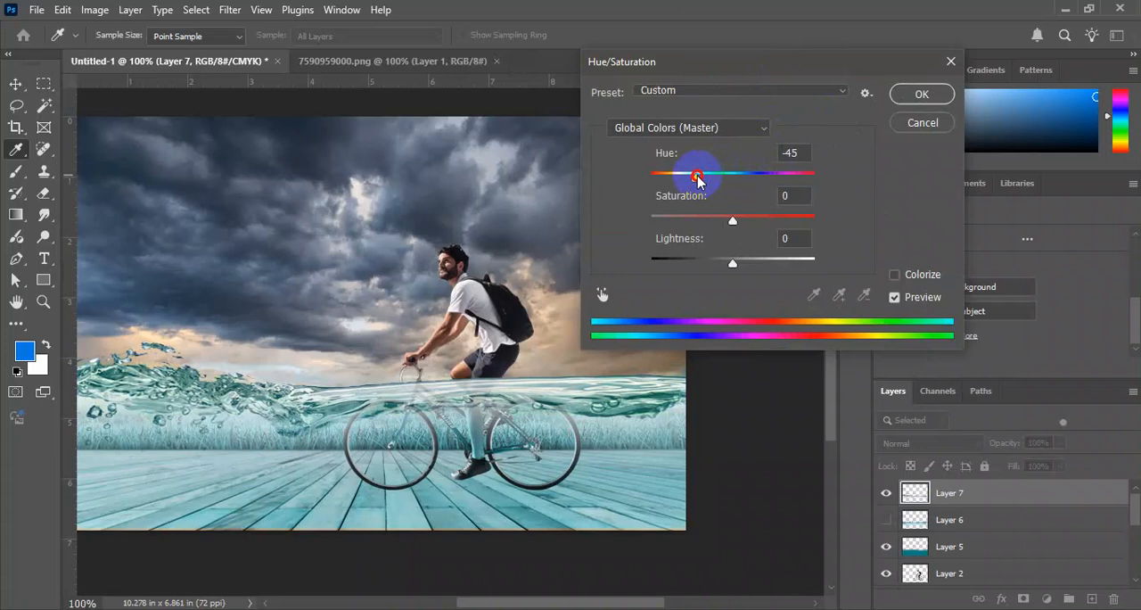
mouse_move(738, 270)
left_mouse_down()
mouse_move(746, 256)
mouse_move(734, 261)
left_mouse_up()
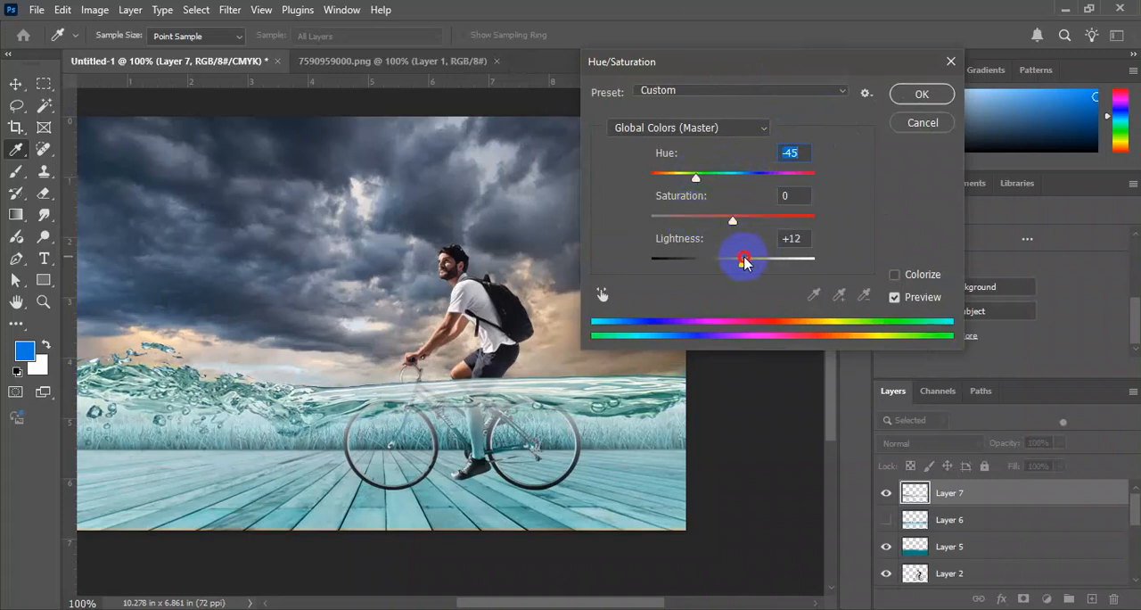
key("Return")
Erase the Layer 7 water covering the cyclist's shorts, knee and the bicycle's handlebar area with a small soft eraser.
key("ctrl+plus")
left_click_drag(603, 425, 593, 365)
key("ctrl+plus")
left_click(580, 371, "ctrl")
key("e")
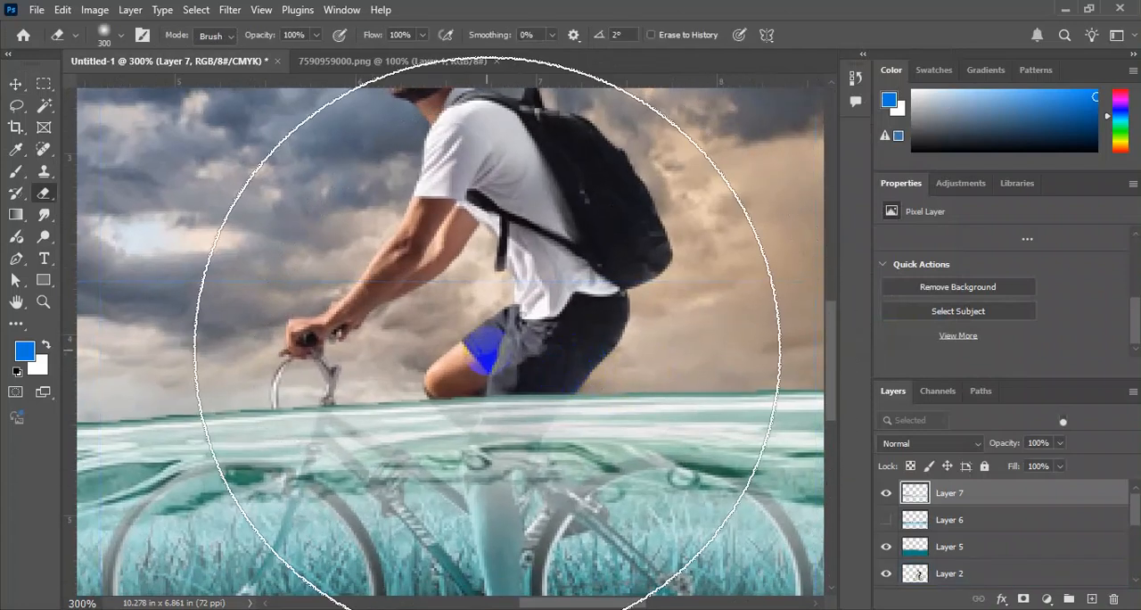
key("bracketleft")
key("bracketleft")
key("bracketleft")
key("bracketleft")
key("bracketleft")
key("bracketleft")
key("bracketleft")
key("bracketleft")
key("bracketleft")
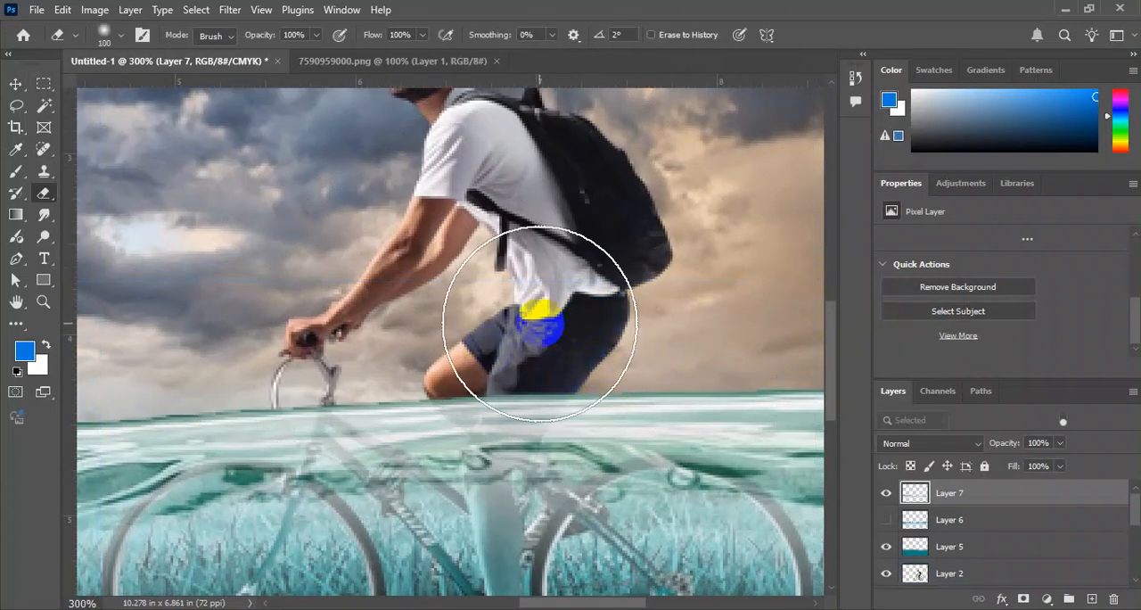
left_click_drag(529, 403, 517, 419)
left_click(885, 520)
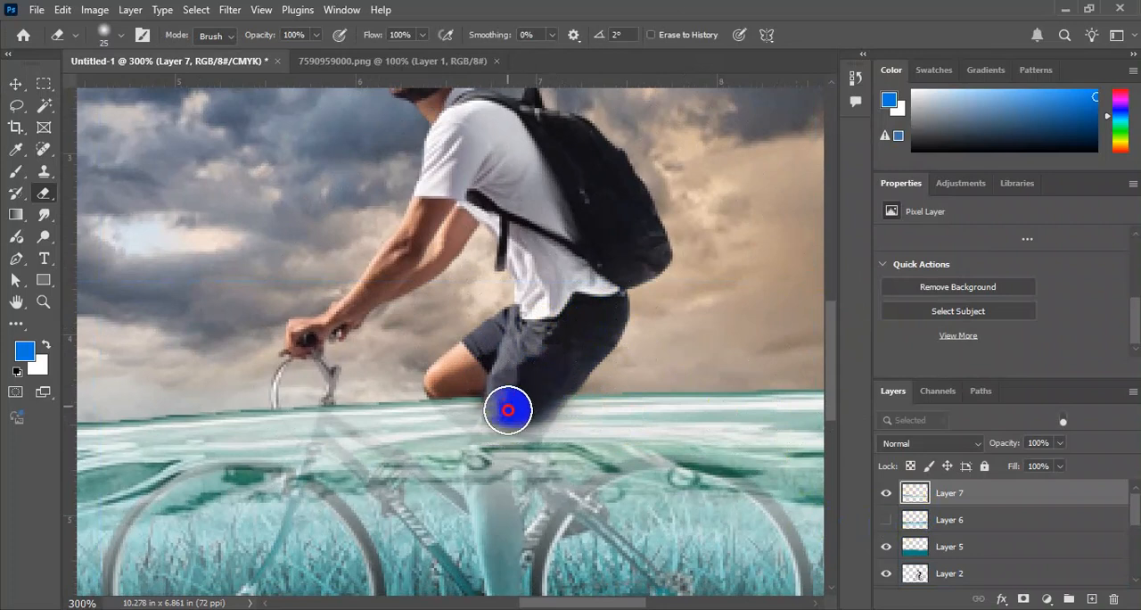
left_click_drag(507, 410, 547, 374)
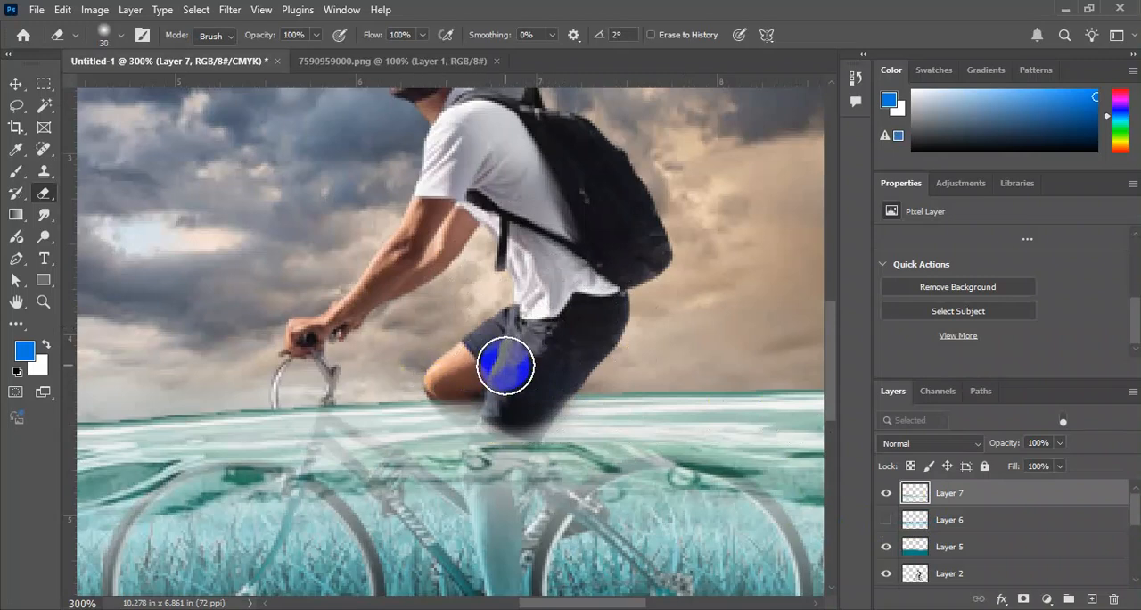
mouse_move(428, 327)
left_mouse_down()
mouse_move(540, 336)
mouse_move(490, 335)
left_mouse_up()
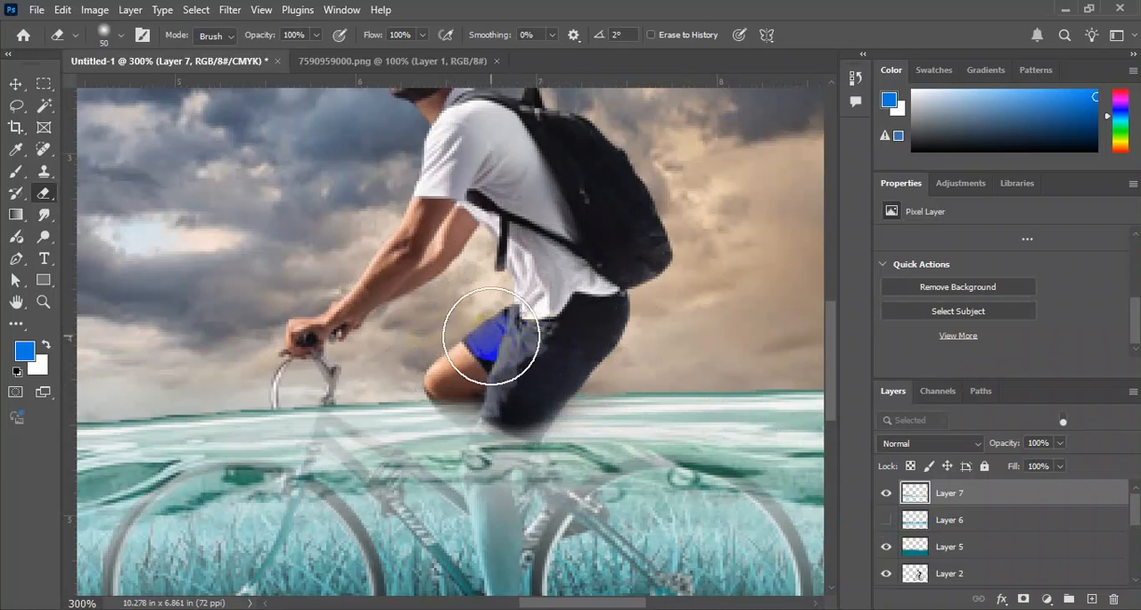
left_click_drag(370, 353, 339, 354)
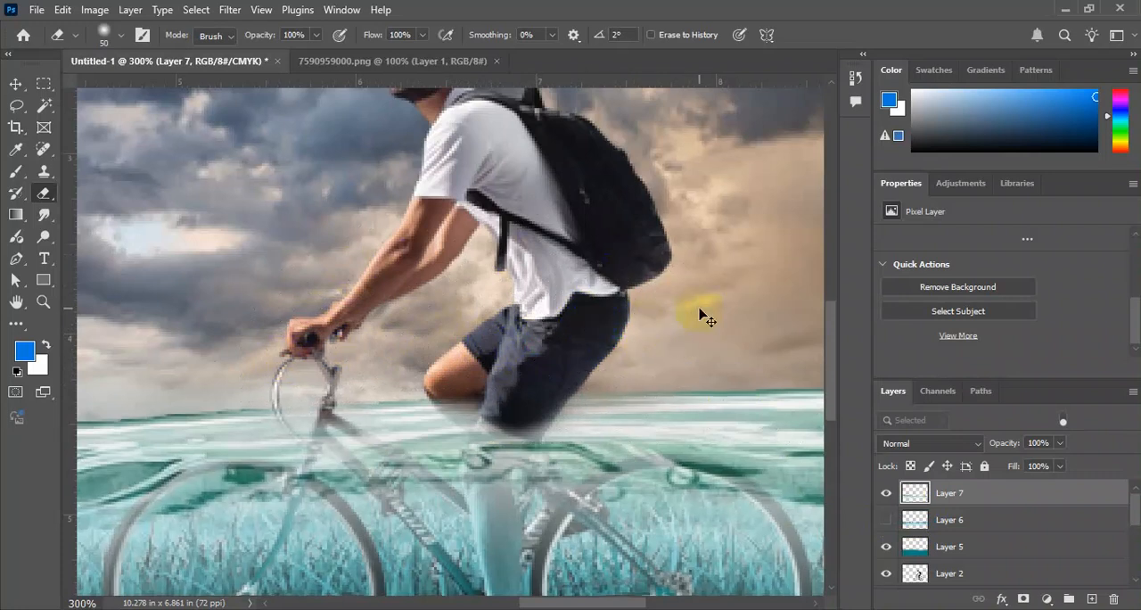
Mute the sky on Layer 4 with Hue/Saturation, lowering its hue and saturation for a grayish teal and pink tone.
key("ctrl+minus")
key("ctrl+minus")
key("ctrl+minus")
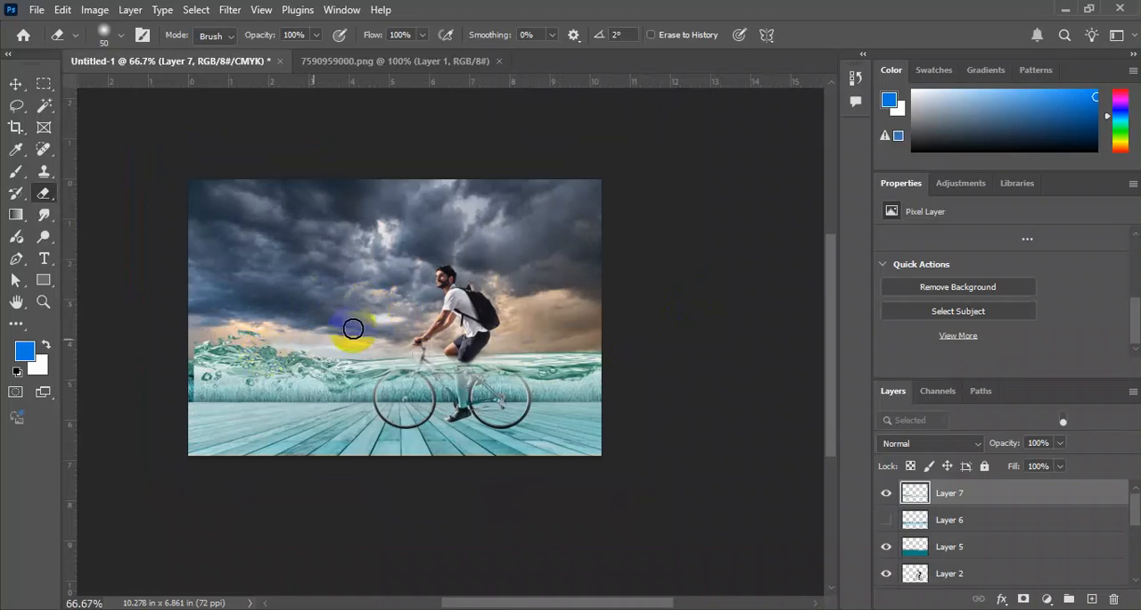
key("v")
left_click(563, 216)
right_click(564, 215)
left_click(596, 220)
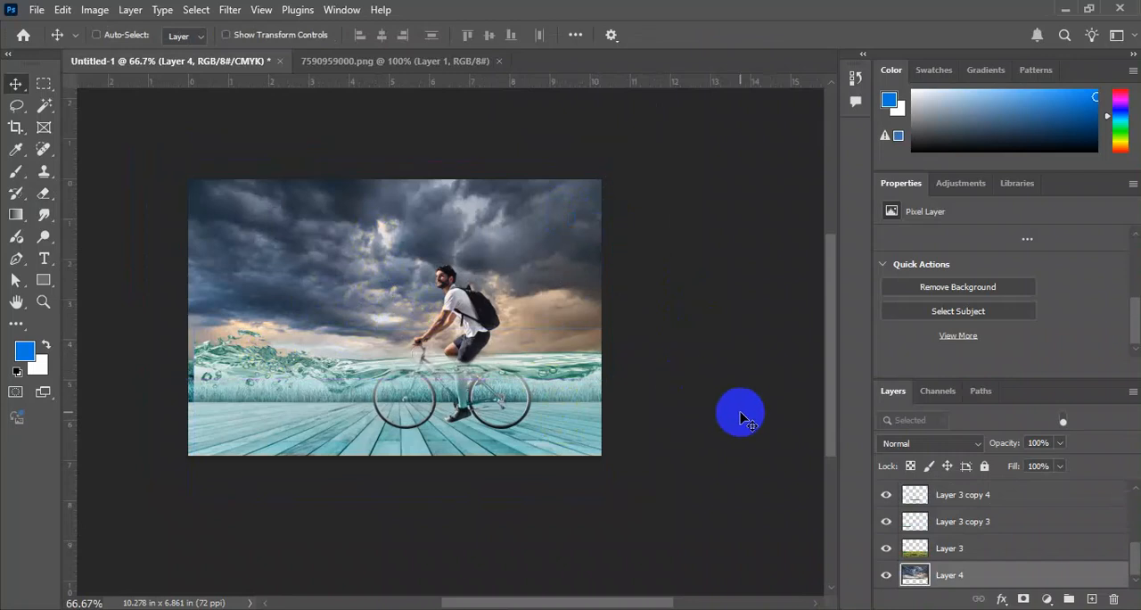
key("ctrl+u")
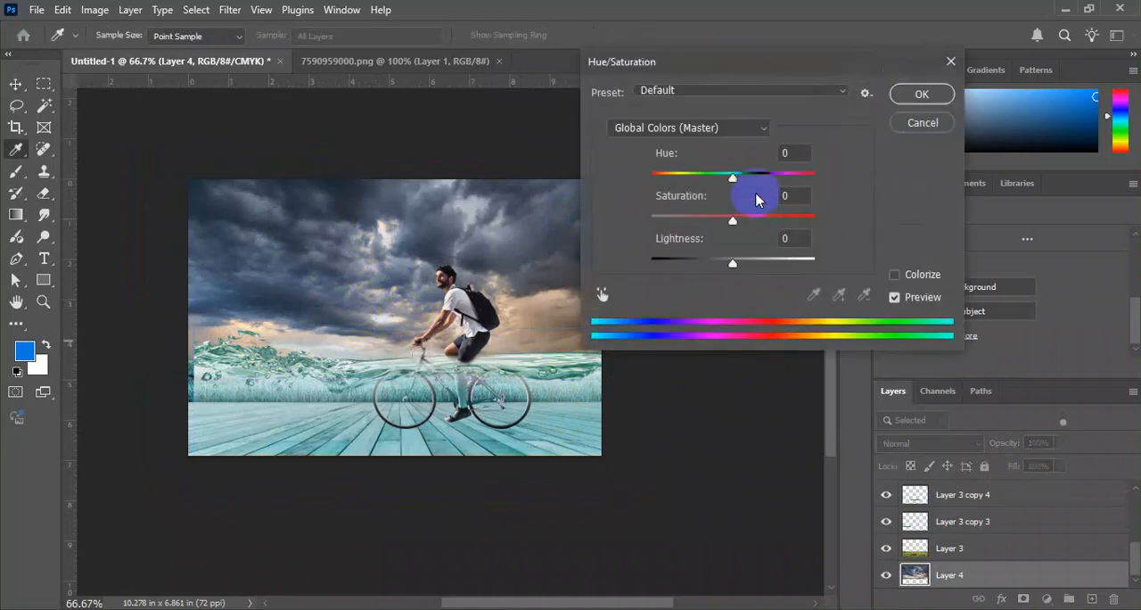
left_click_drag(732, 176, 710, 176)
left_click_drag(772, 220, 709, 219)
key("Return")
Tint the cyclist on Layer 2 slightly yellower with Hue/Saturation, raising the hue a little and reducing the saturation.
key("ctrl+plus")
key("ctrl+plus")
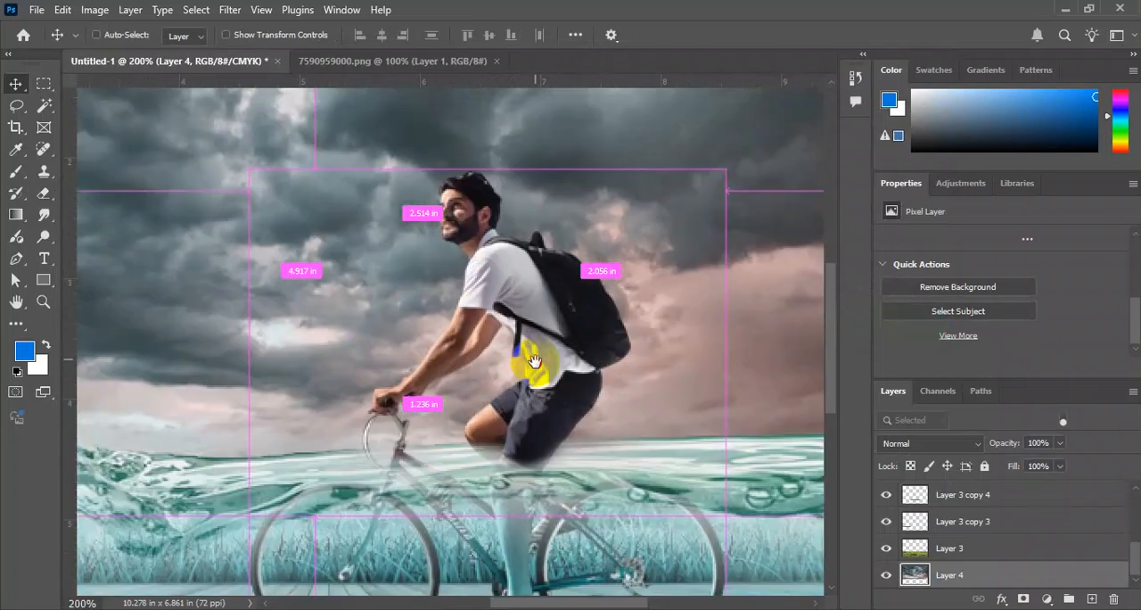
right_click(533, 275)
right_click(532, 270)
left_click(549, 278)
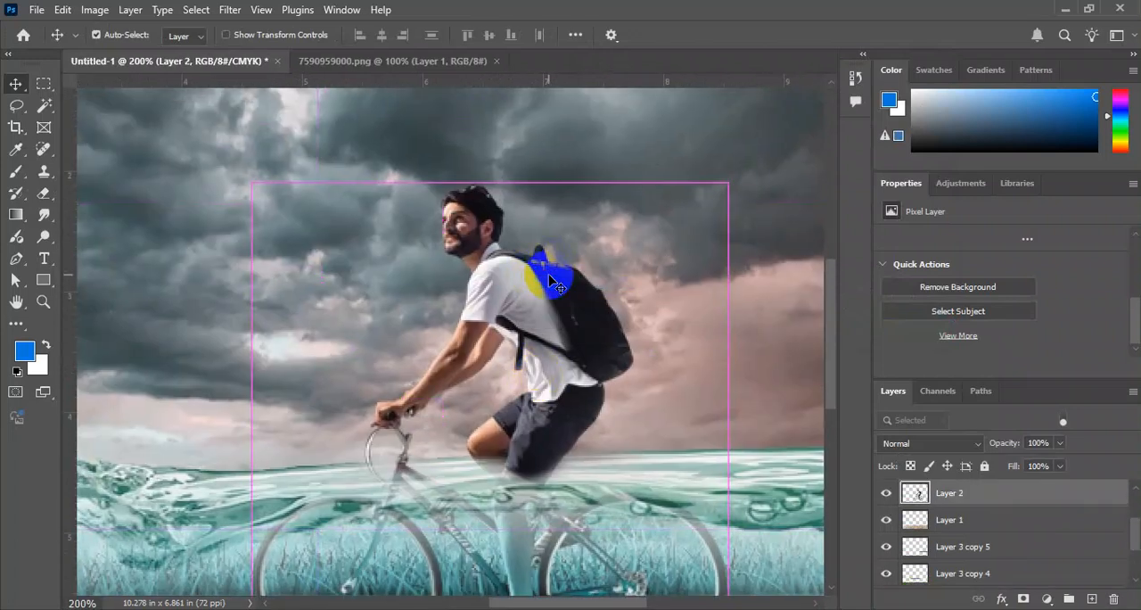
key("ctrl+u")
mouse_move(736, 177)
left_mouse_down()
mouse_move(720, 181)
mouse_move(750, 178)
left_mouse_up()
left_click_drag(733, 220, 722, 224)
key("Return")
Crop away the left part of the composite so the canvas is about 6.736 × 6.861 in around the cyclist.
key("ctrl+minus")
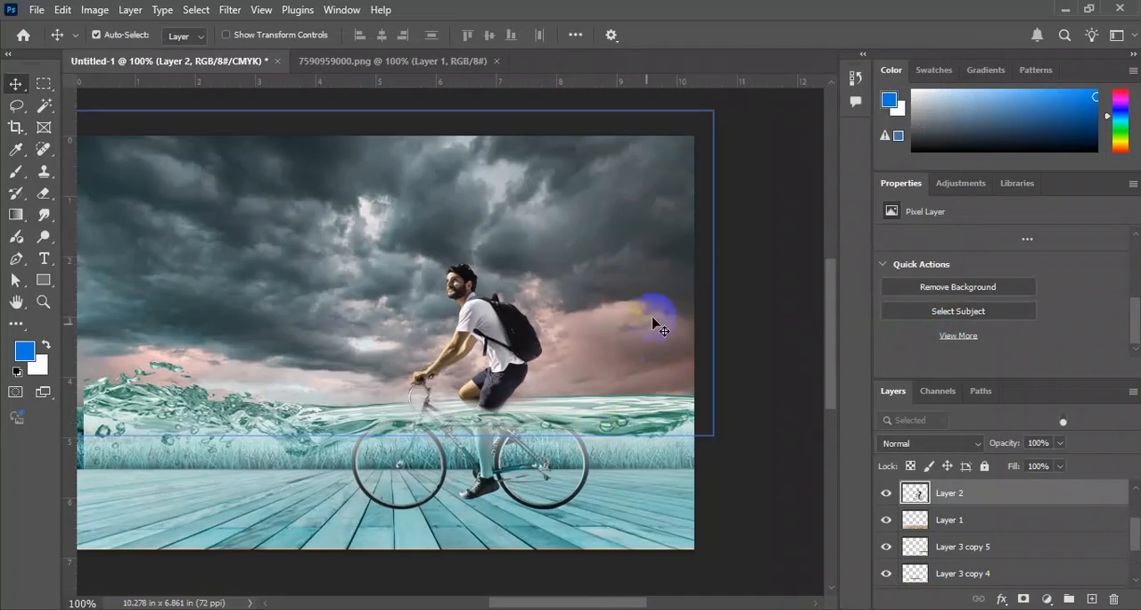
key("ctrl+minus")
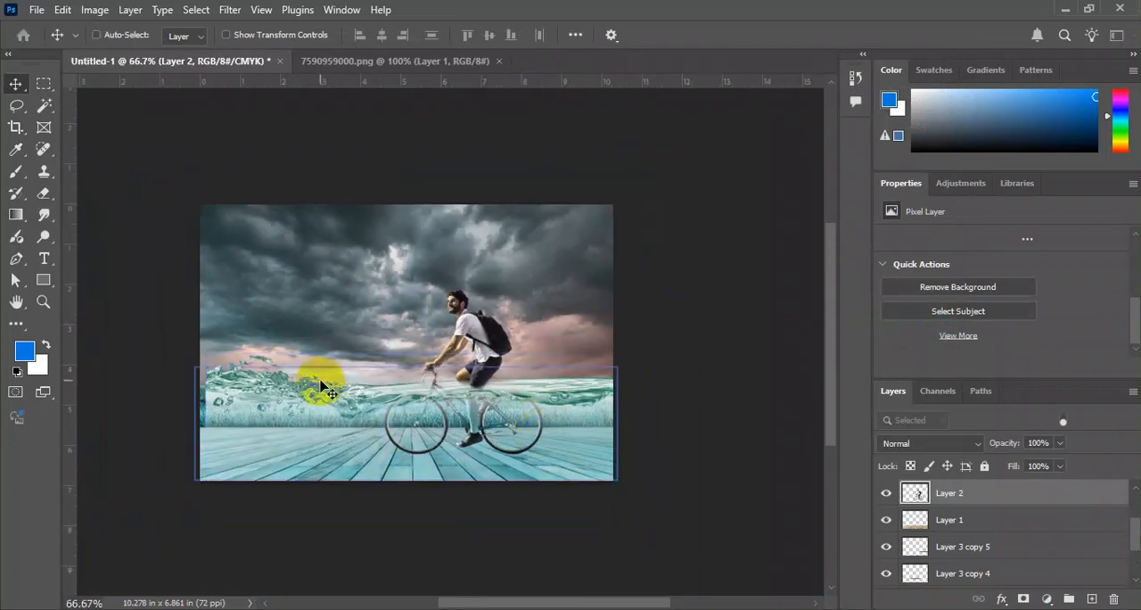
key("c")
left_click_drag(198, 337, 272, 347)
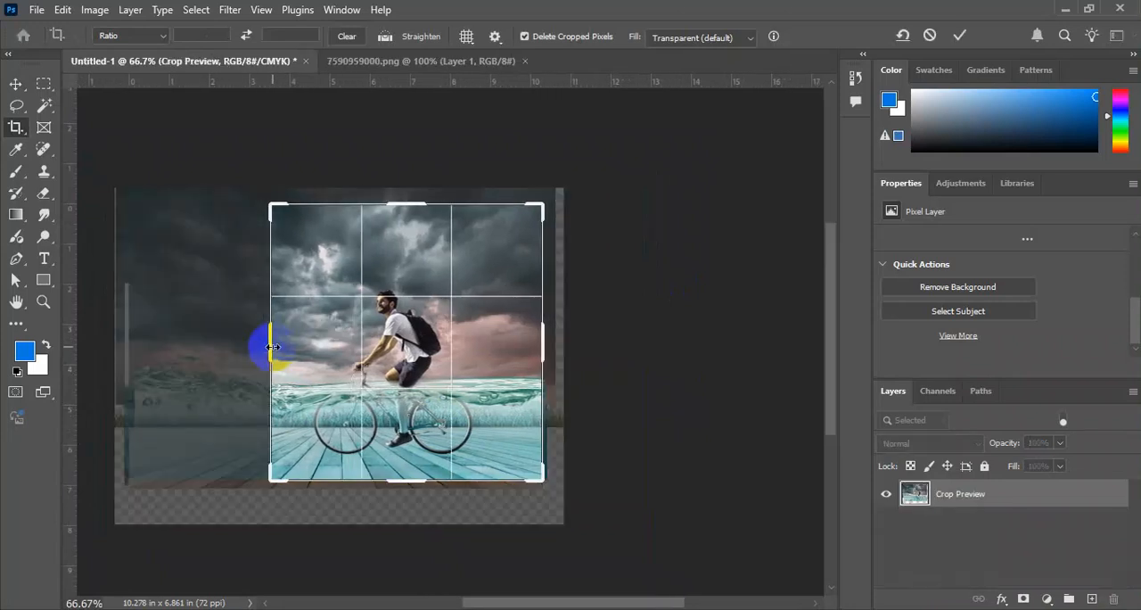
key("Return")
key("ctrl+0")
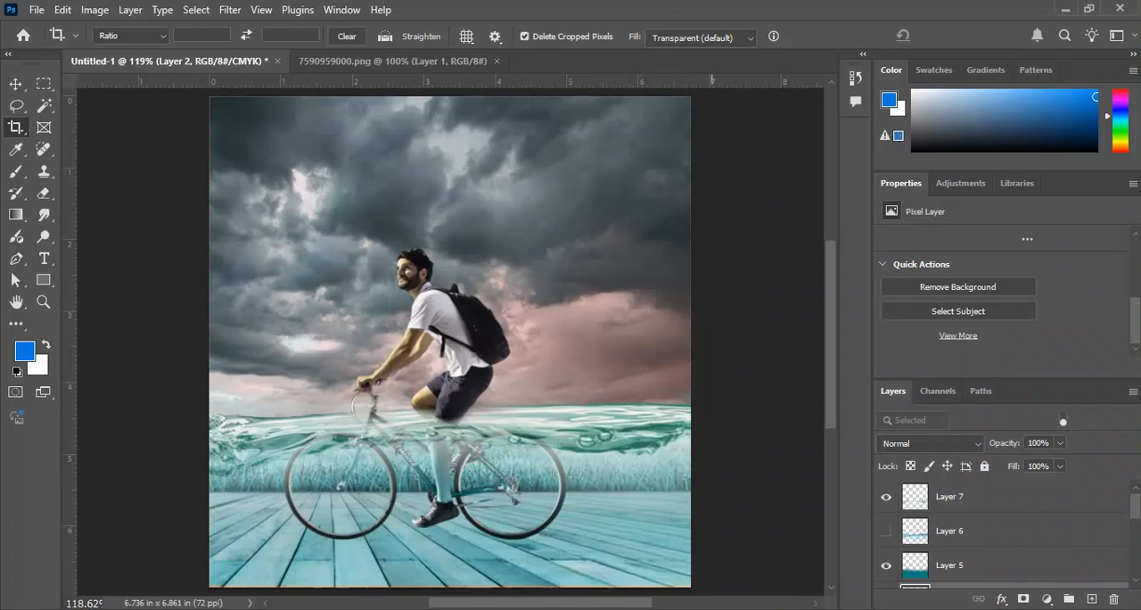
key("ctrl+plus")
key("ctrl+plus")
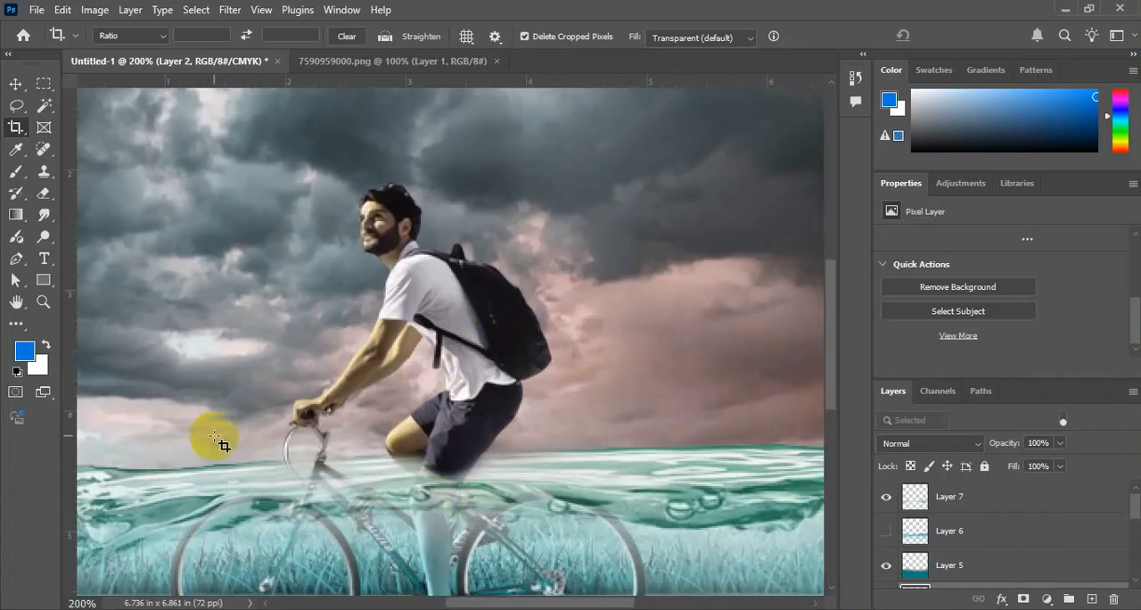